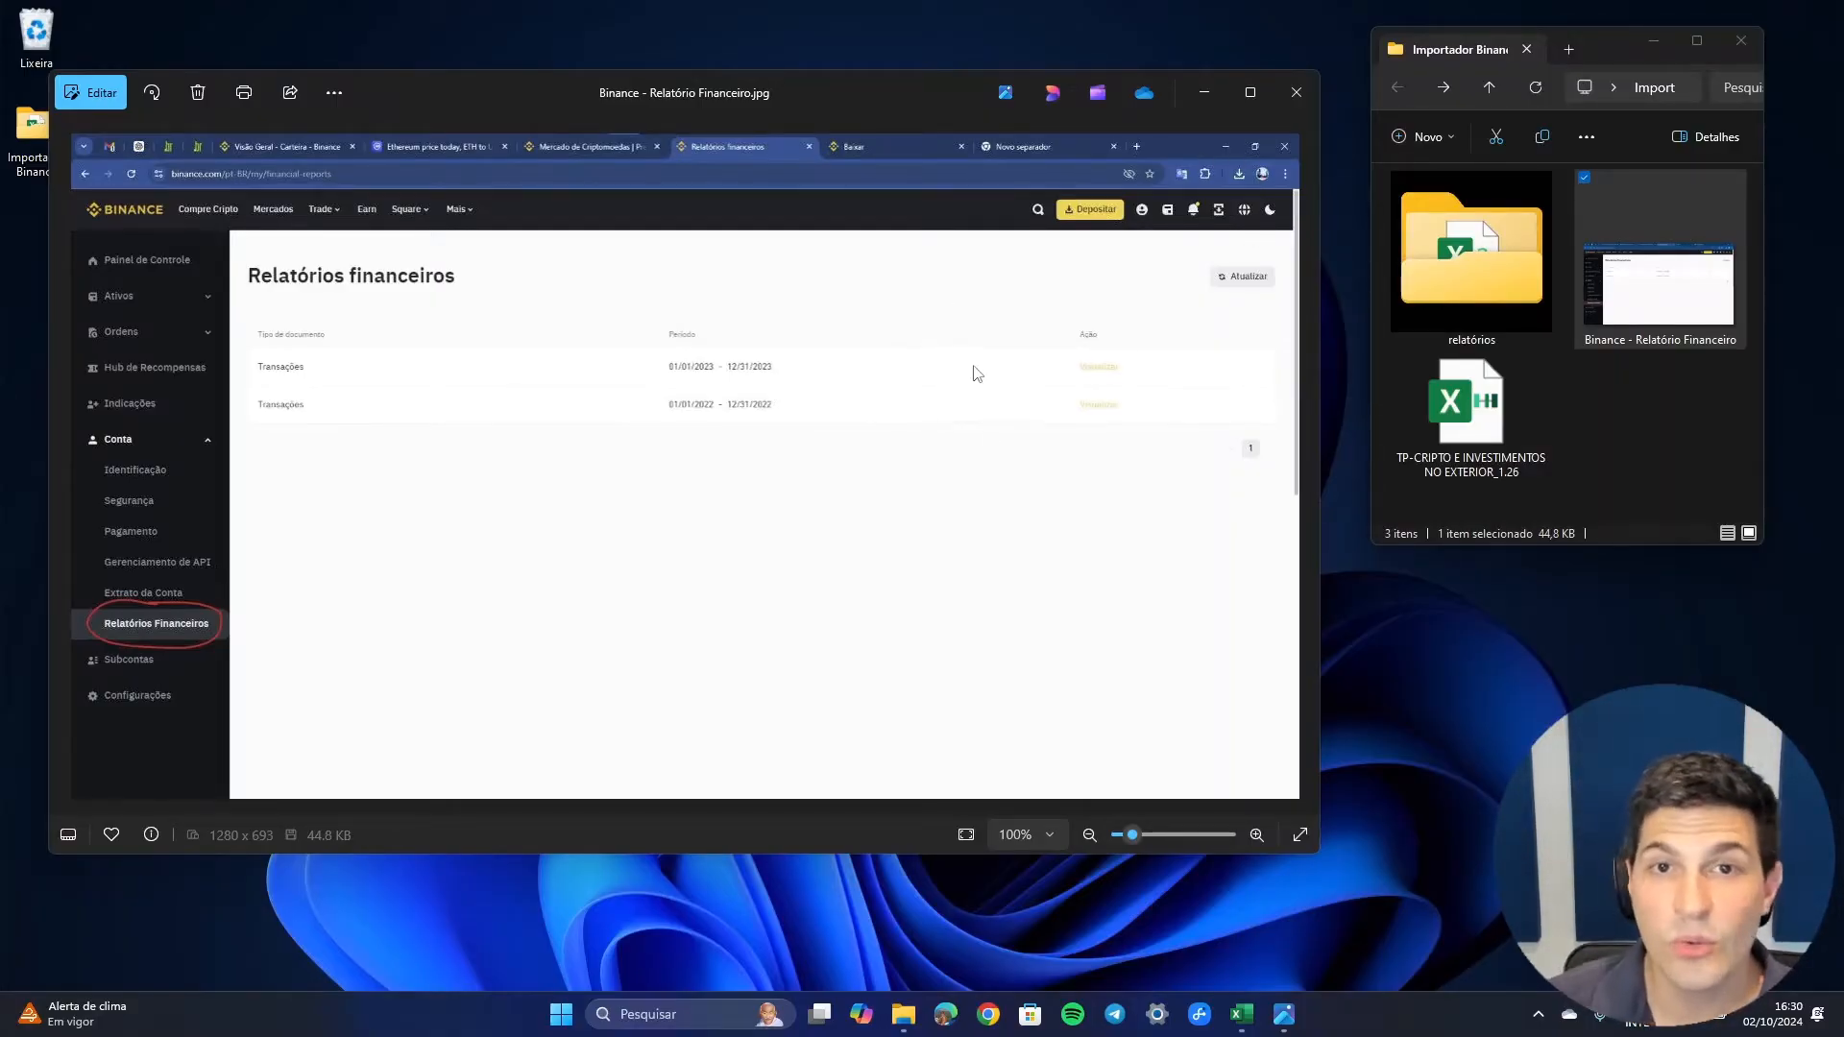
# - Look through the three example reports in the relatórios folder and return to the parent folder
pyautogui.doubleClick(1462, 286)
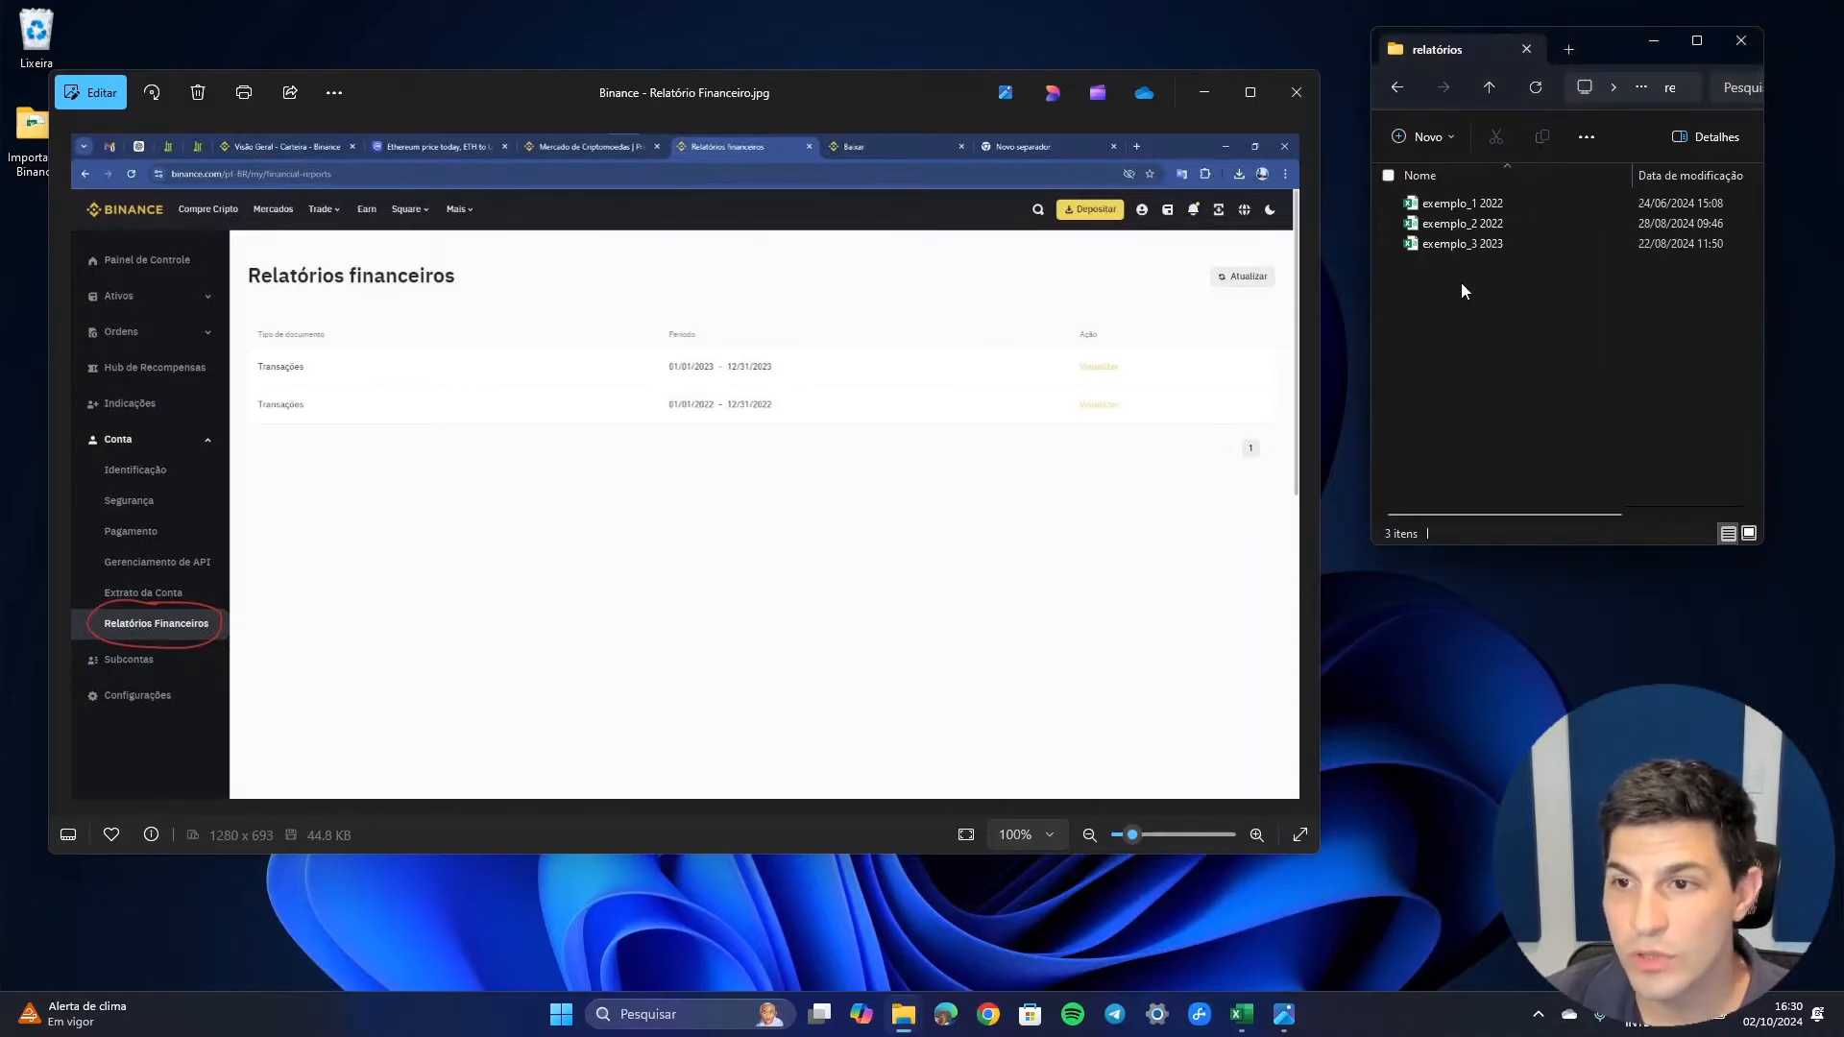
pyautogui.click(1493, 204)
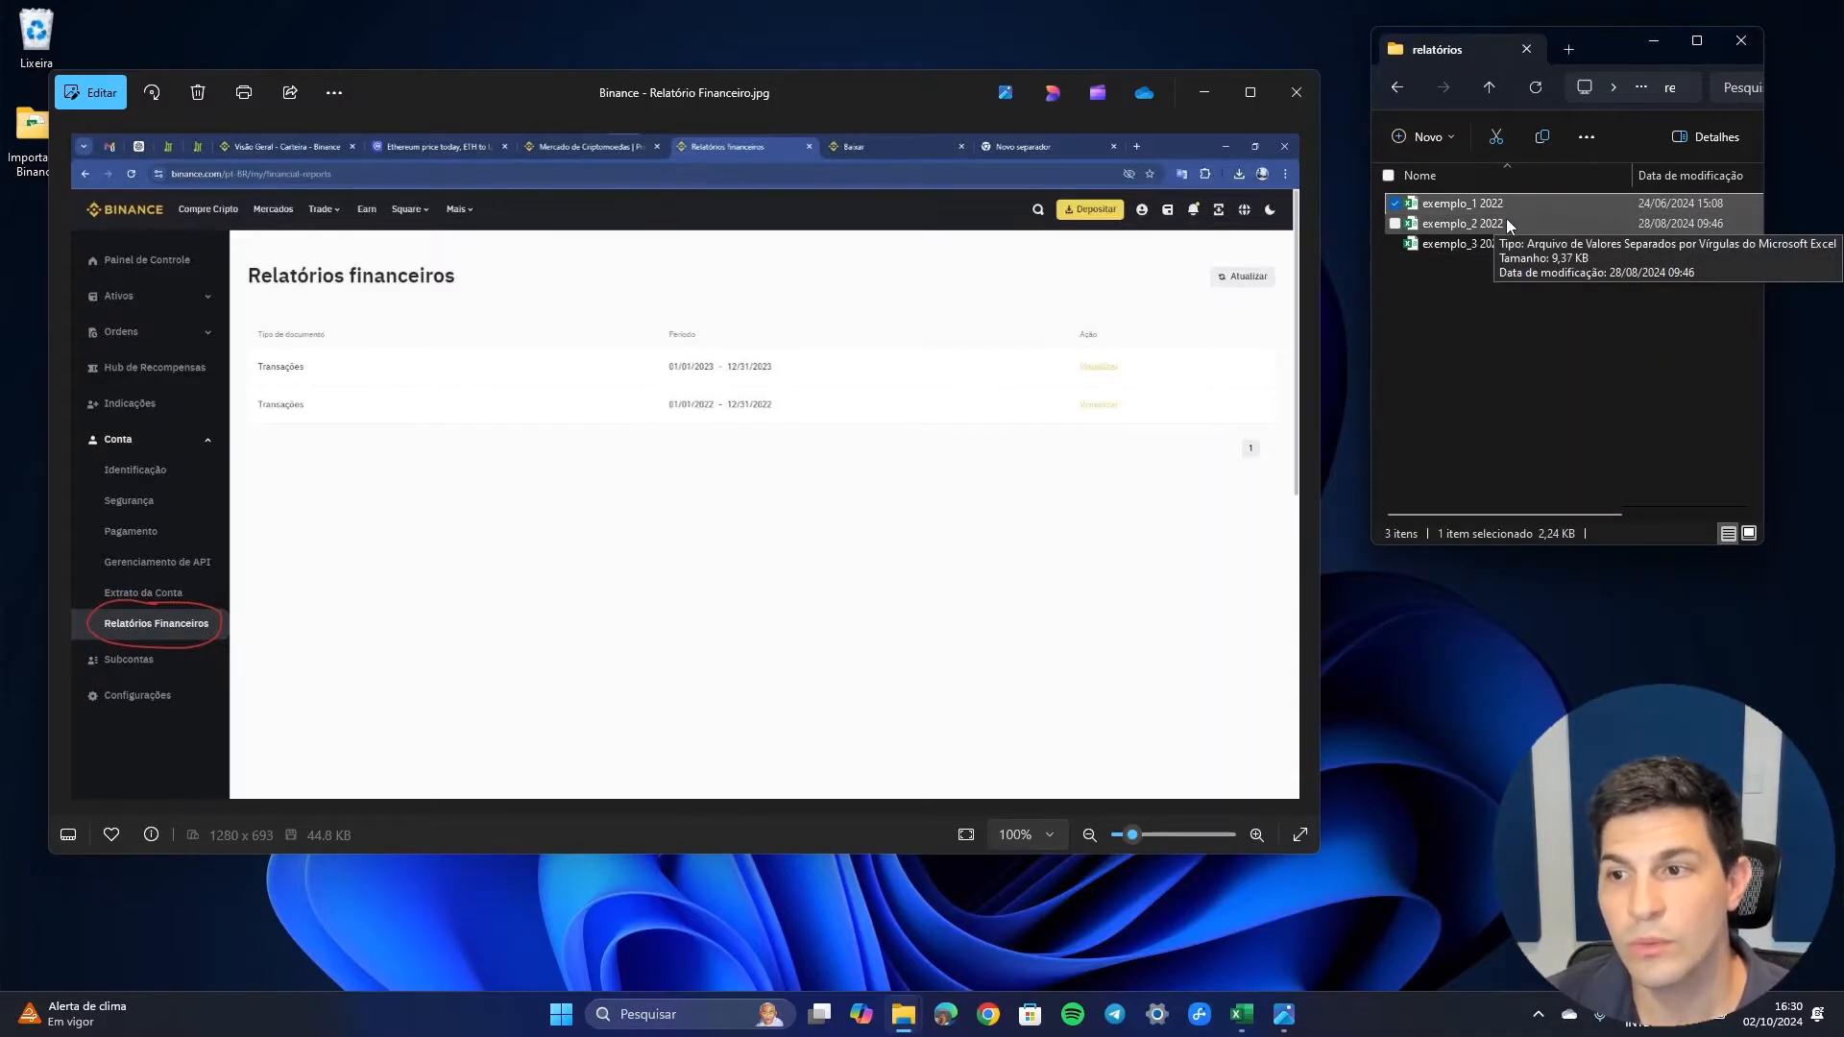
pyautogui.click(1507, 221)
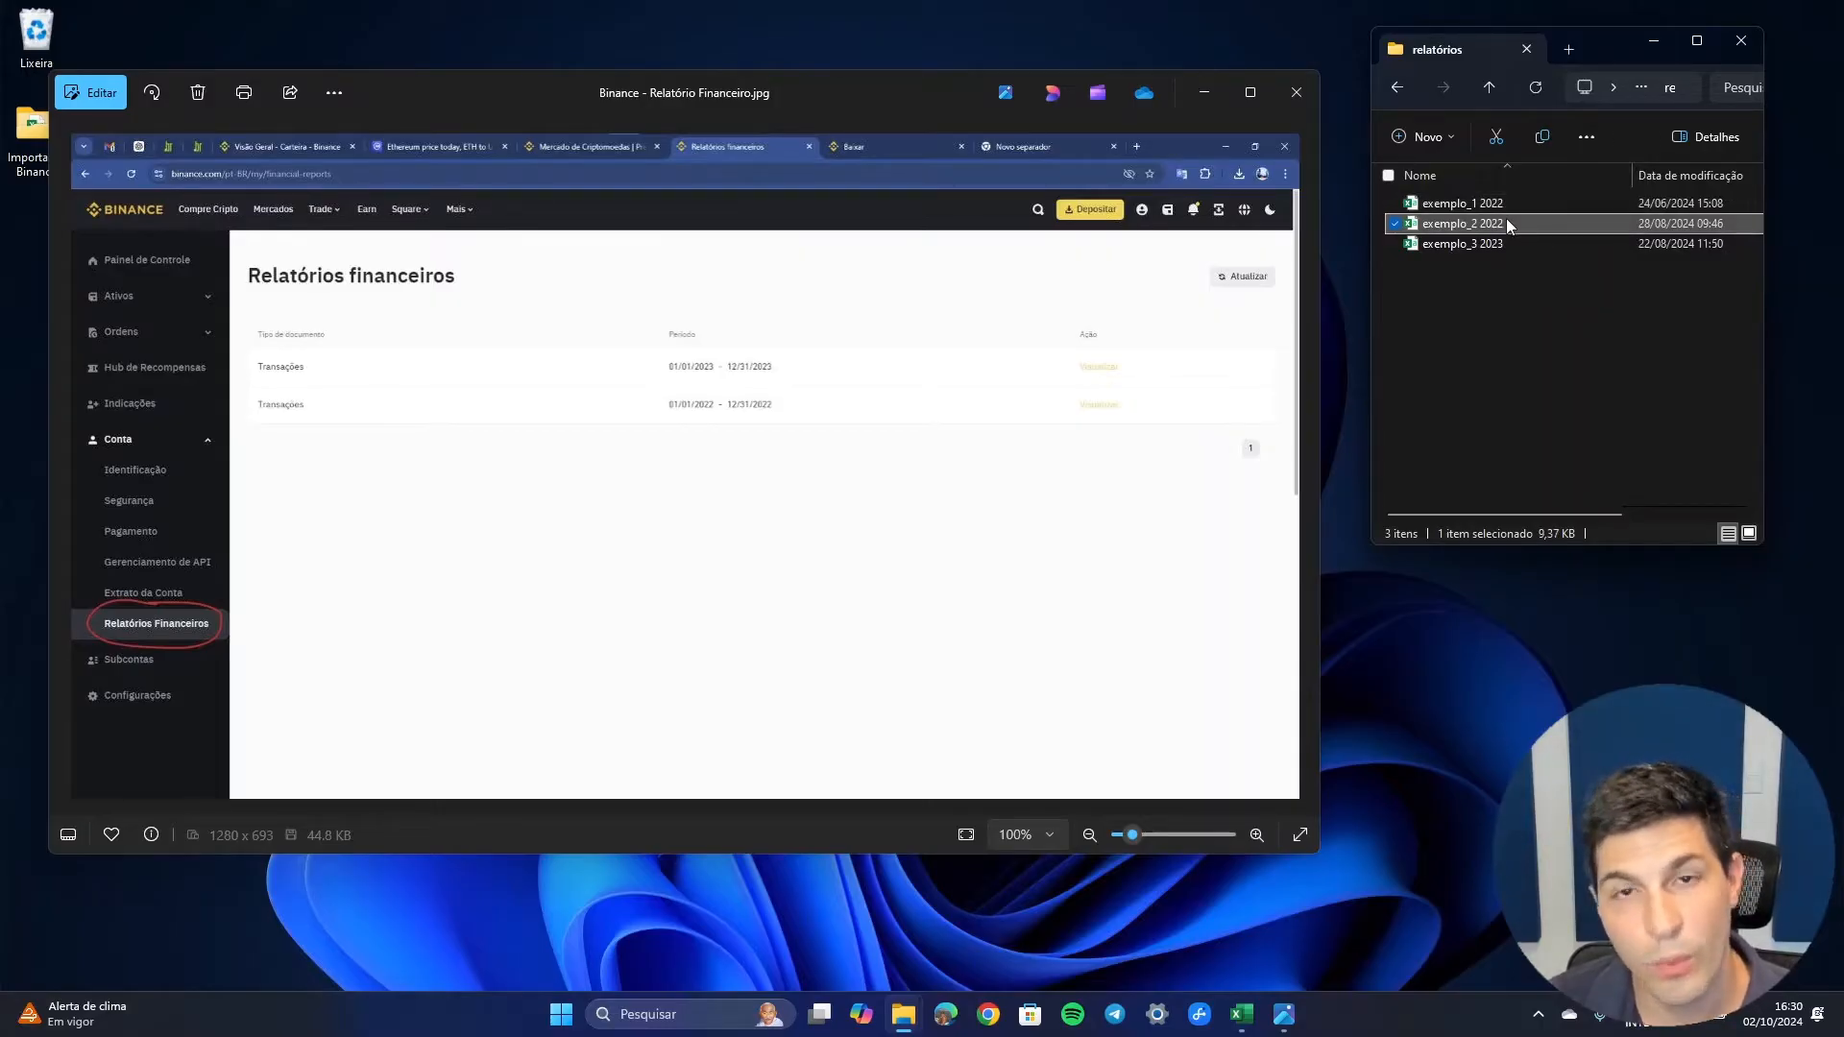
pyautogui.click(1516, 245)
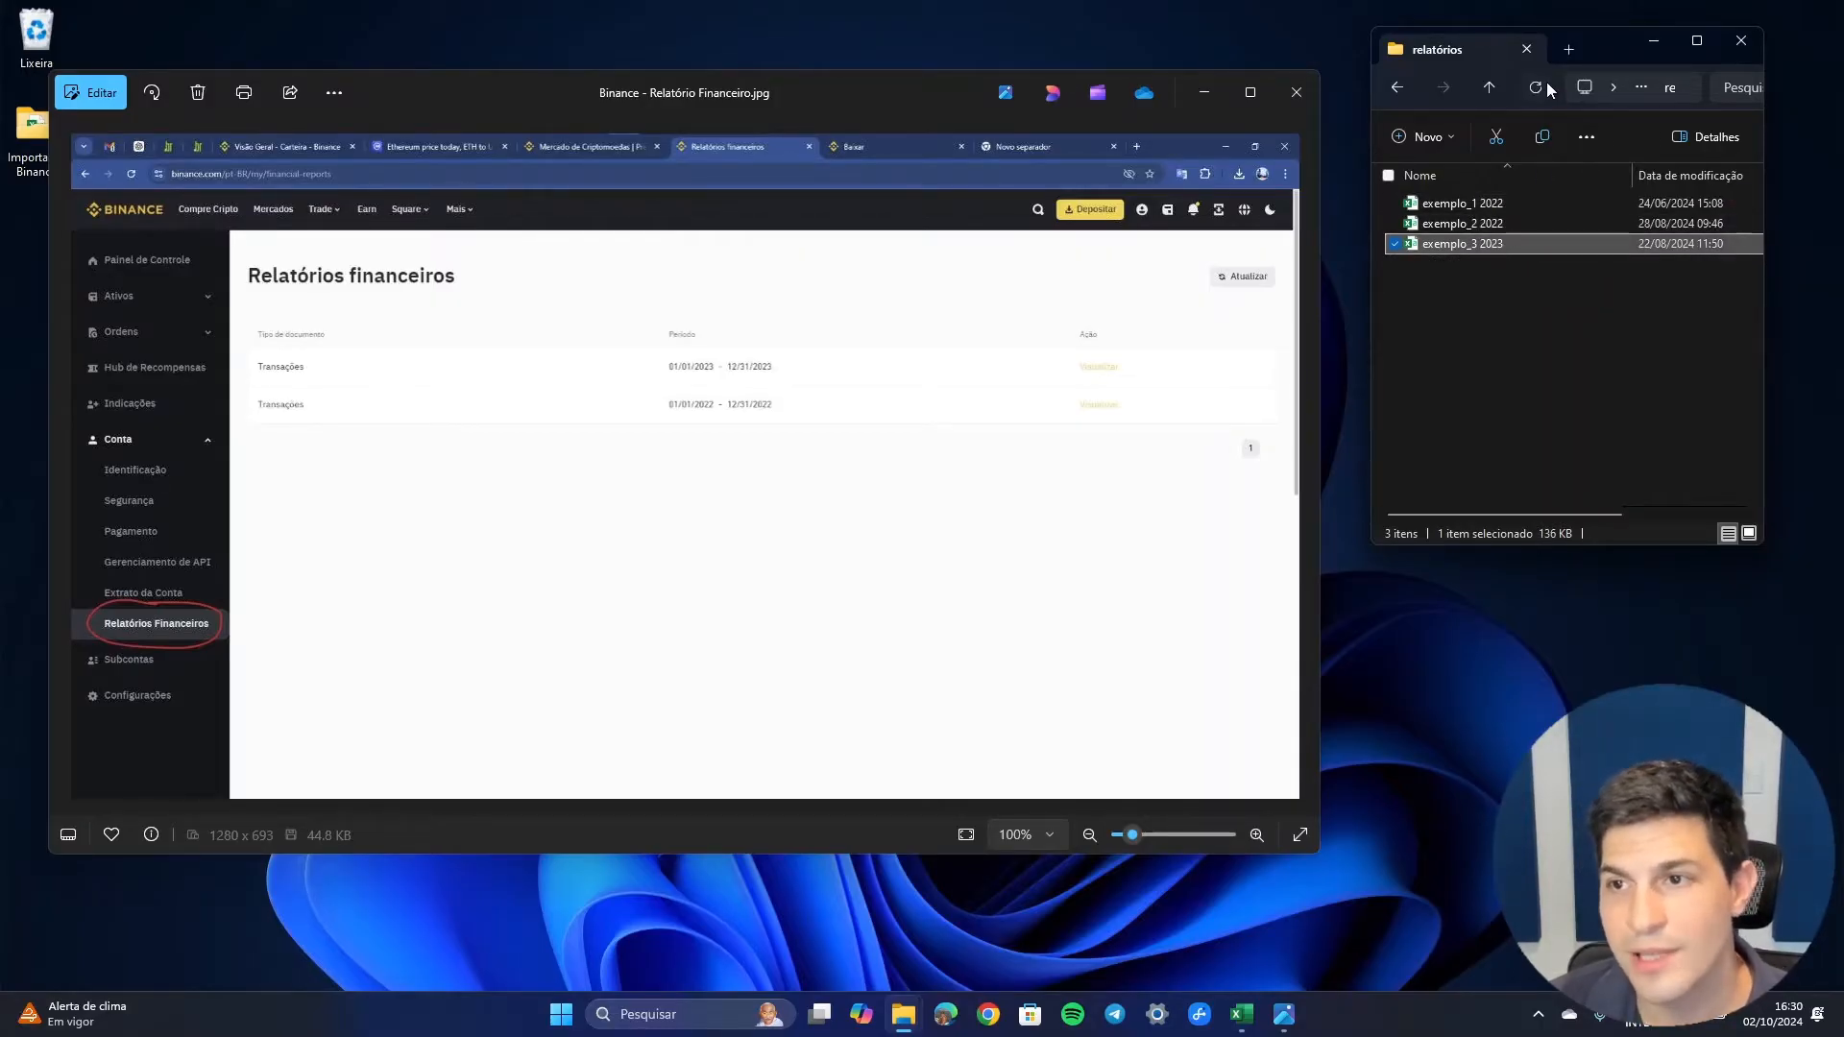
pyautogui.click(1398, 88)
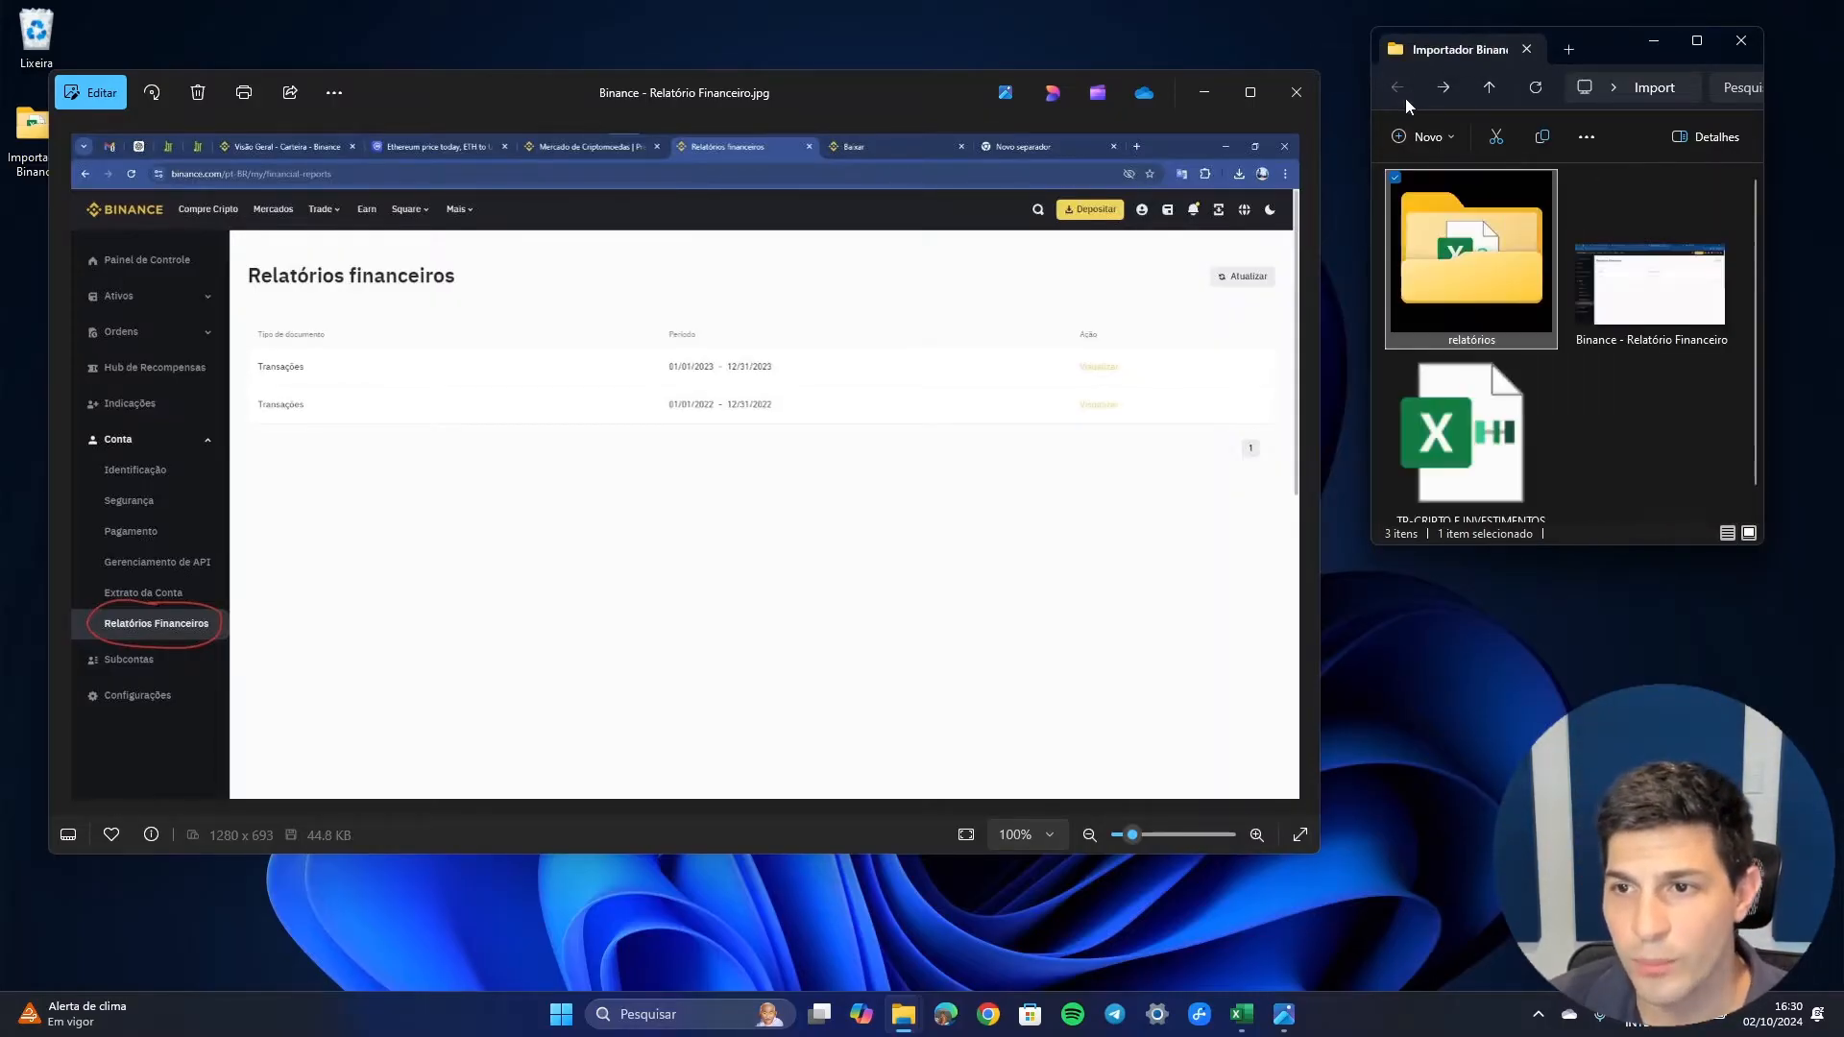
# - Switch to the Excel workbook TP-CRIPTO E INVESTIMENTOS NO EXTERIOR_1.26 and open its user accounts
pyautogui.click(1490, 437)
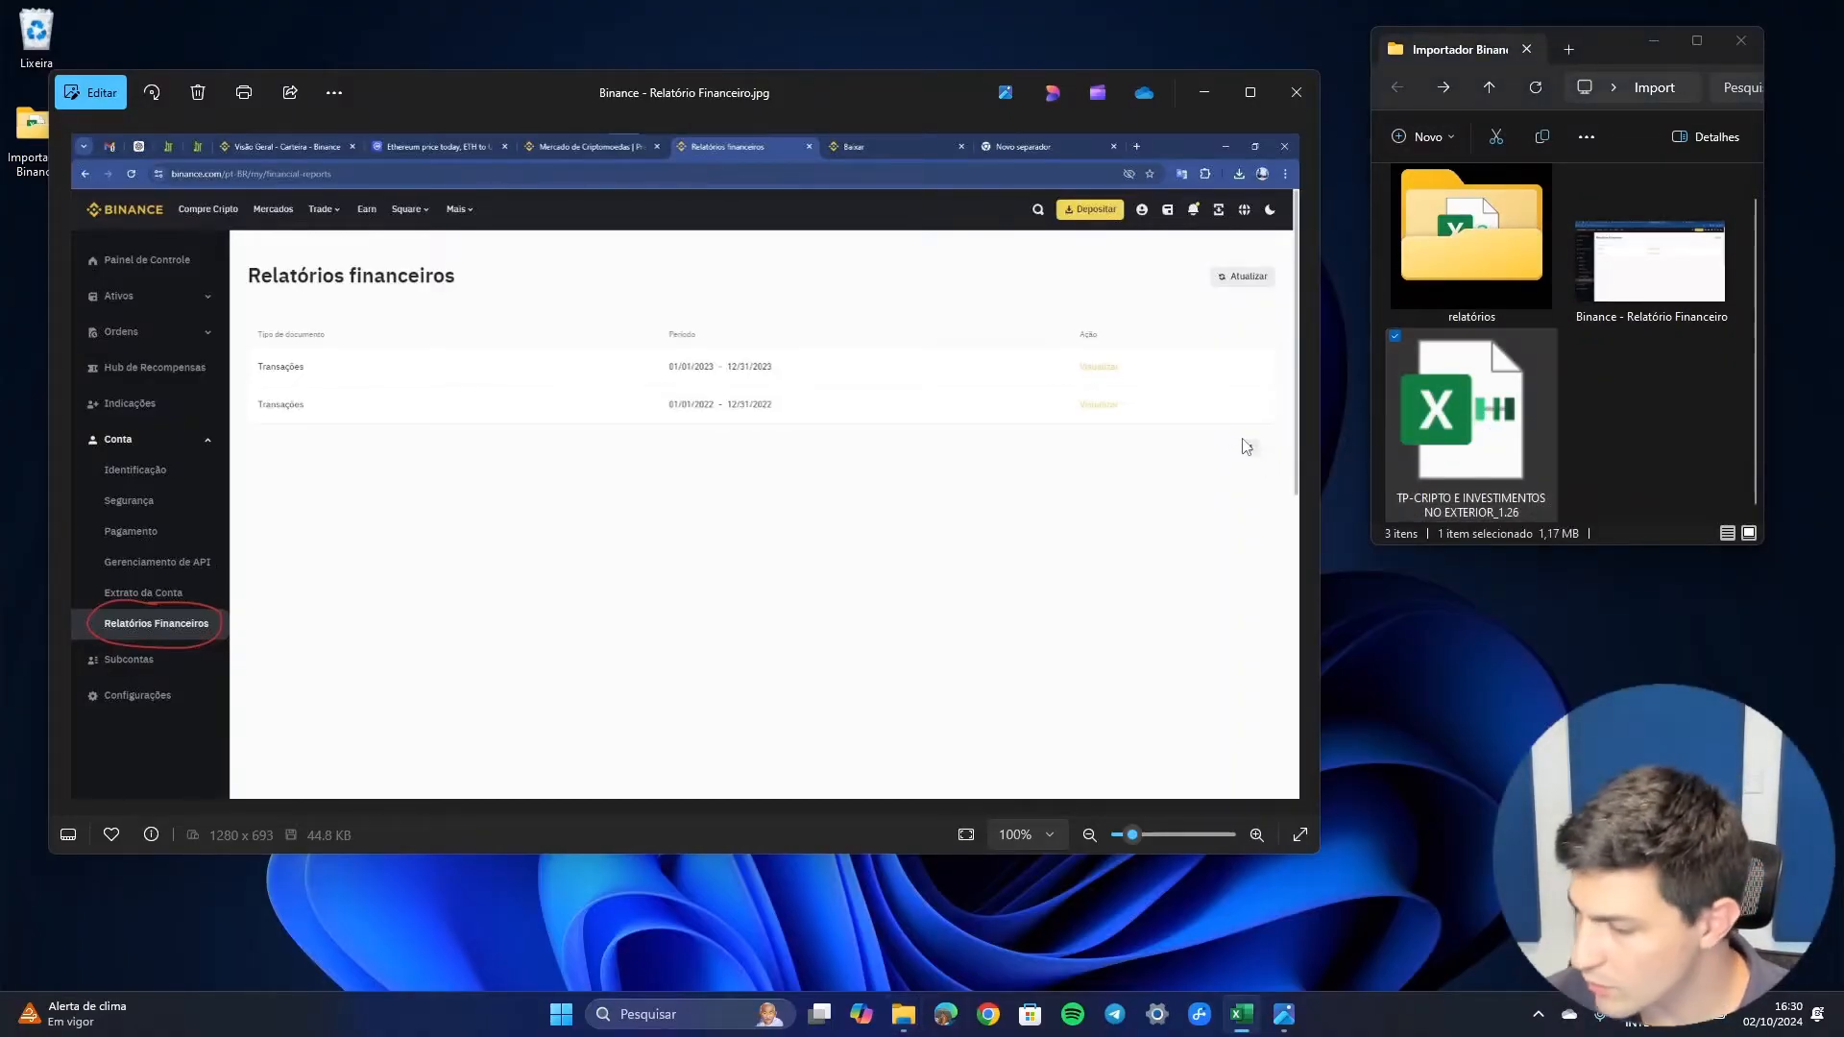
pyautogui.click(1241, 1014)
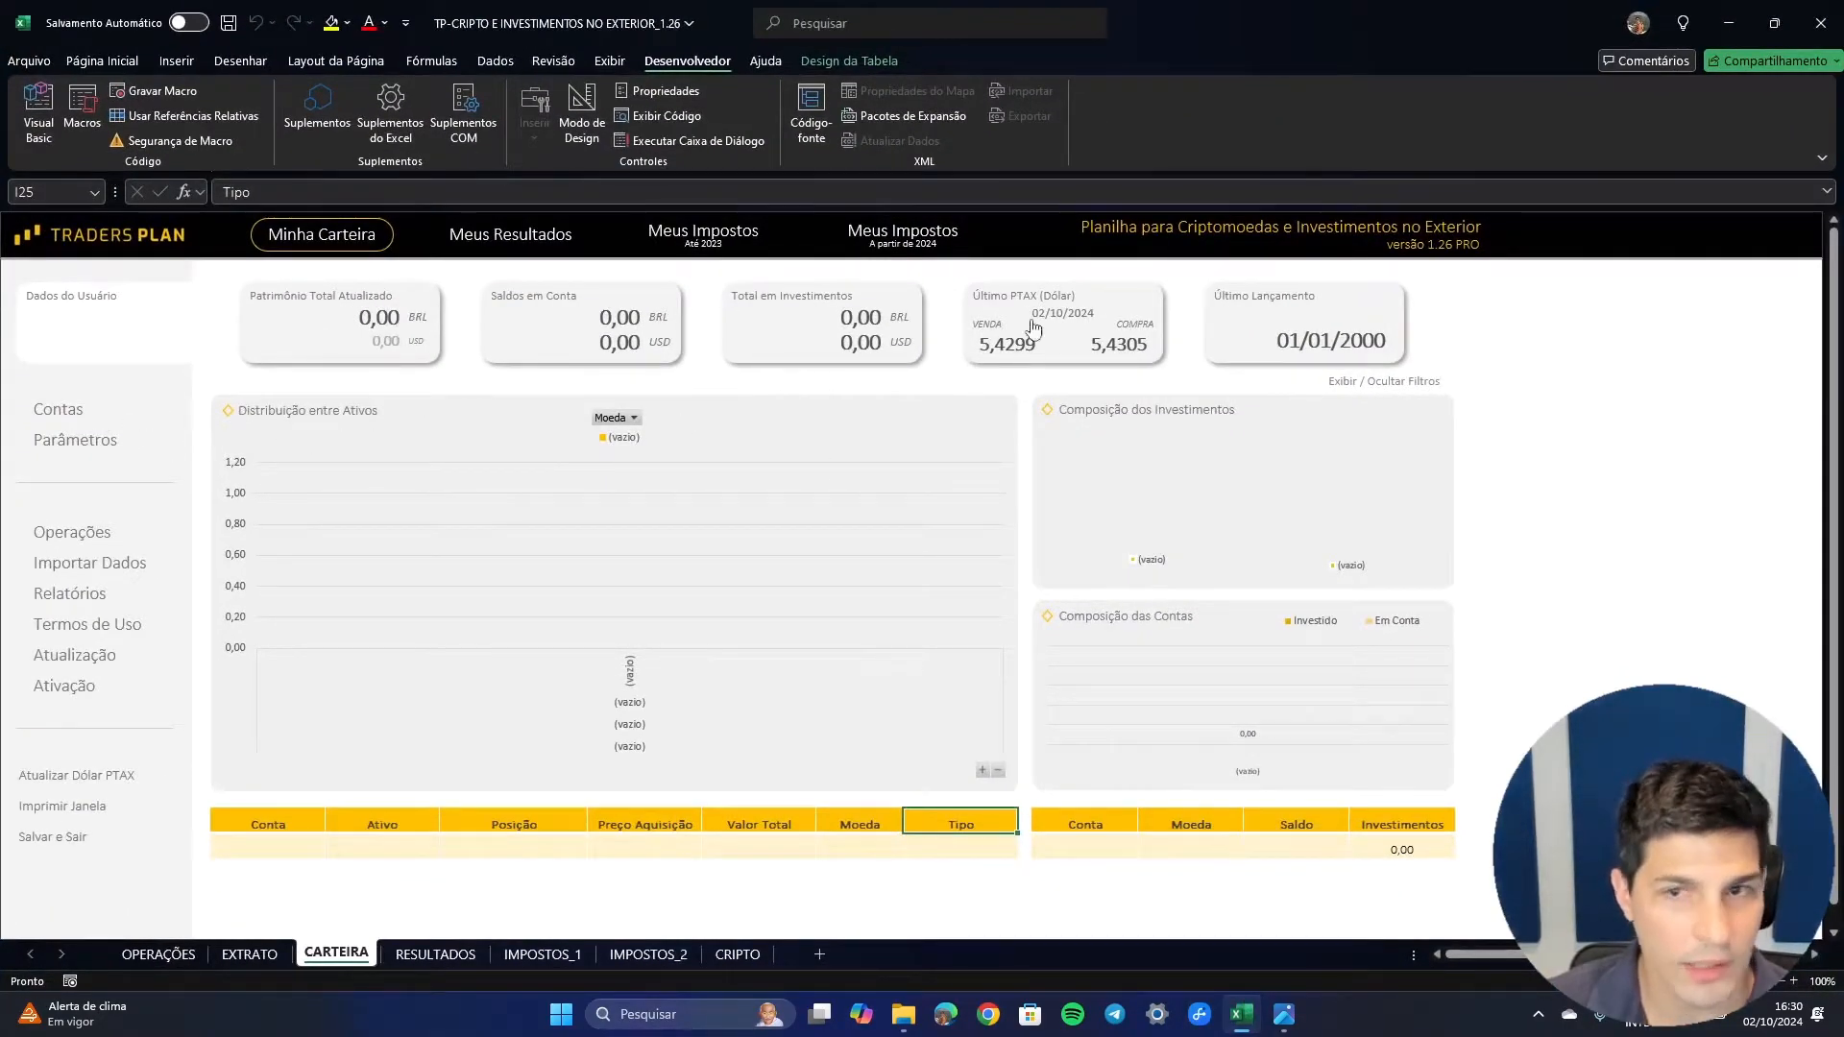
pyautogui.click(69, 412)
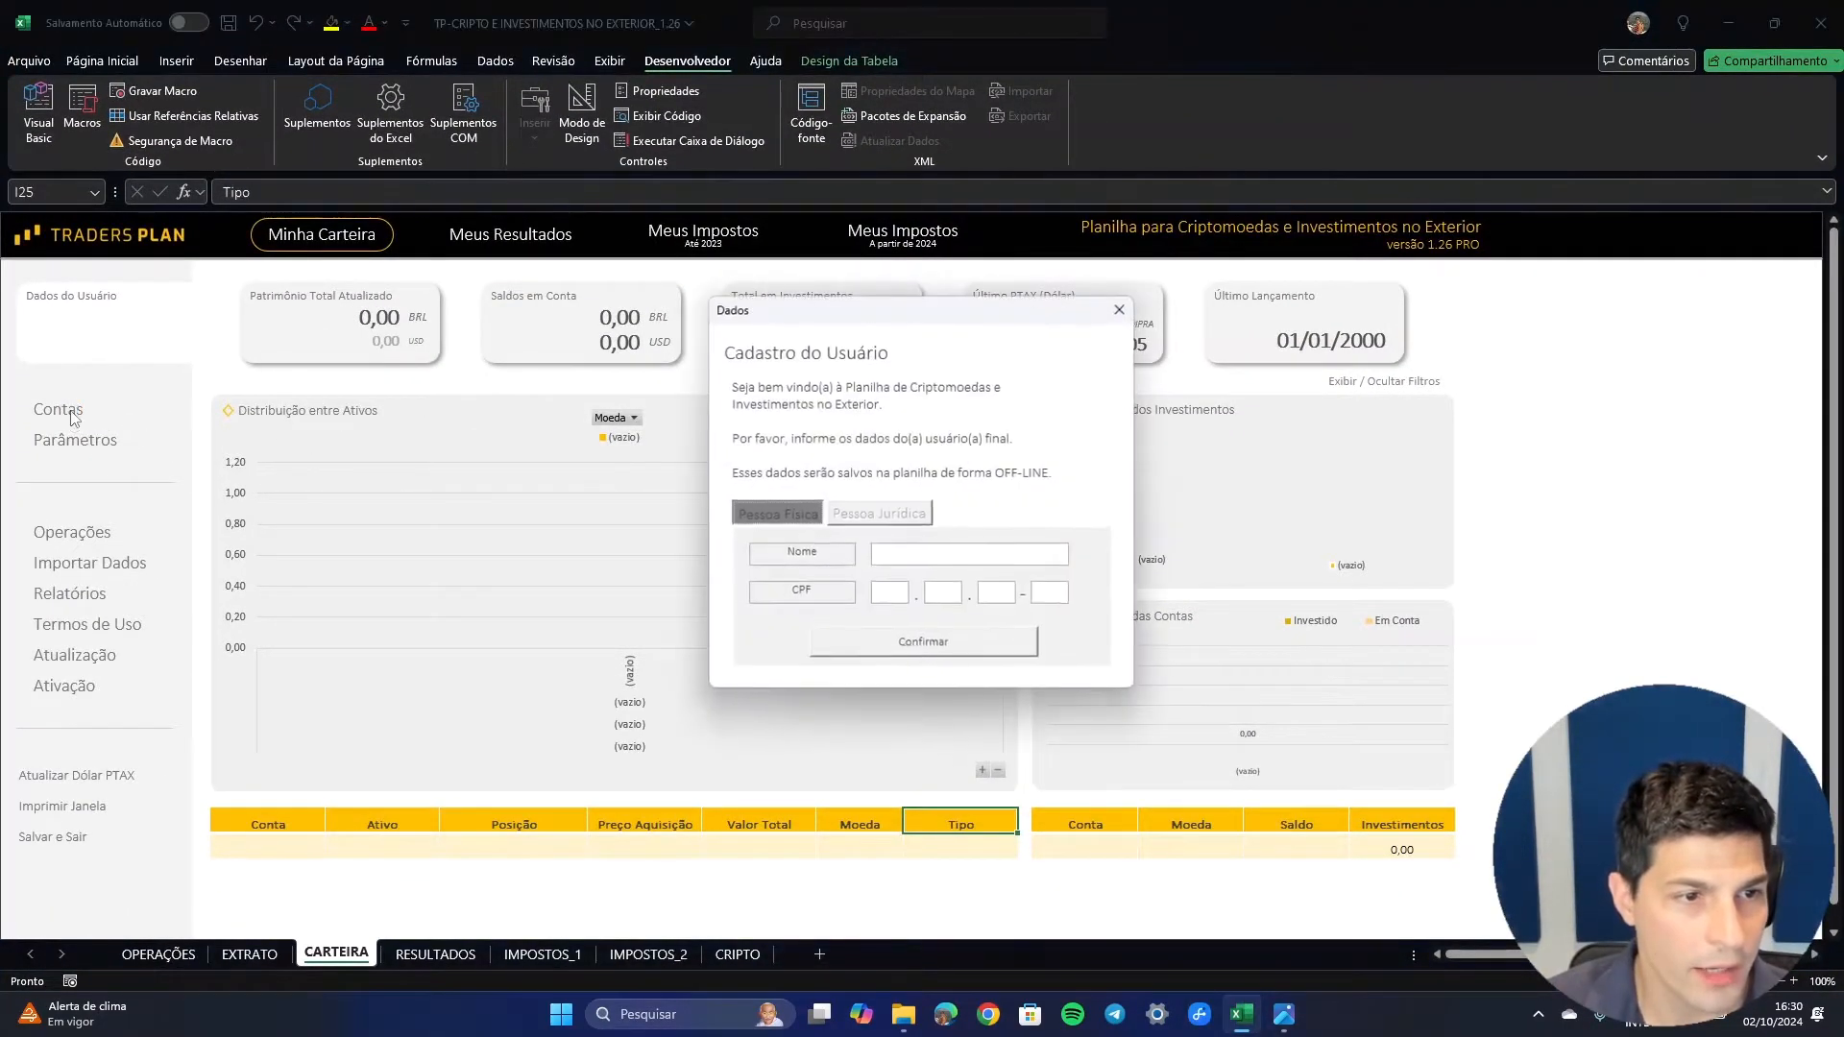
# - Register the user as an individual with name and CPF number, confirm the data, and close the system settings check
pyautogui.click(884, 554)
pyautogui.write('Nom')
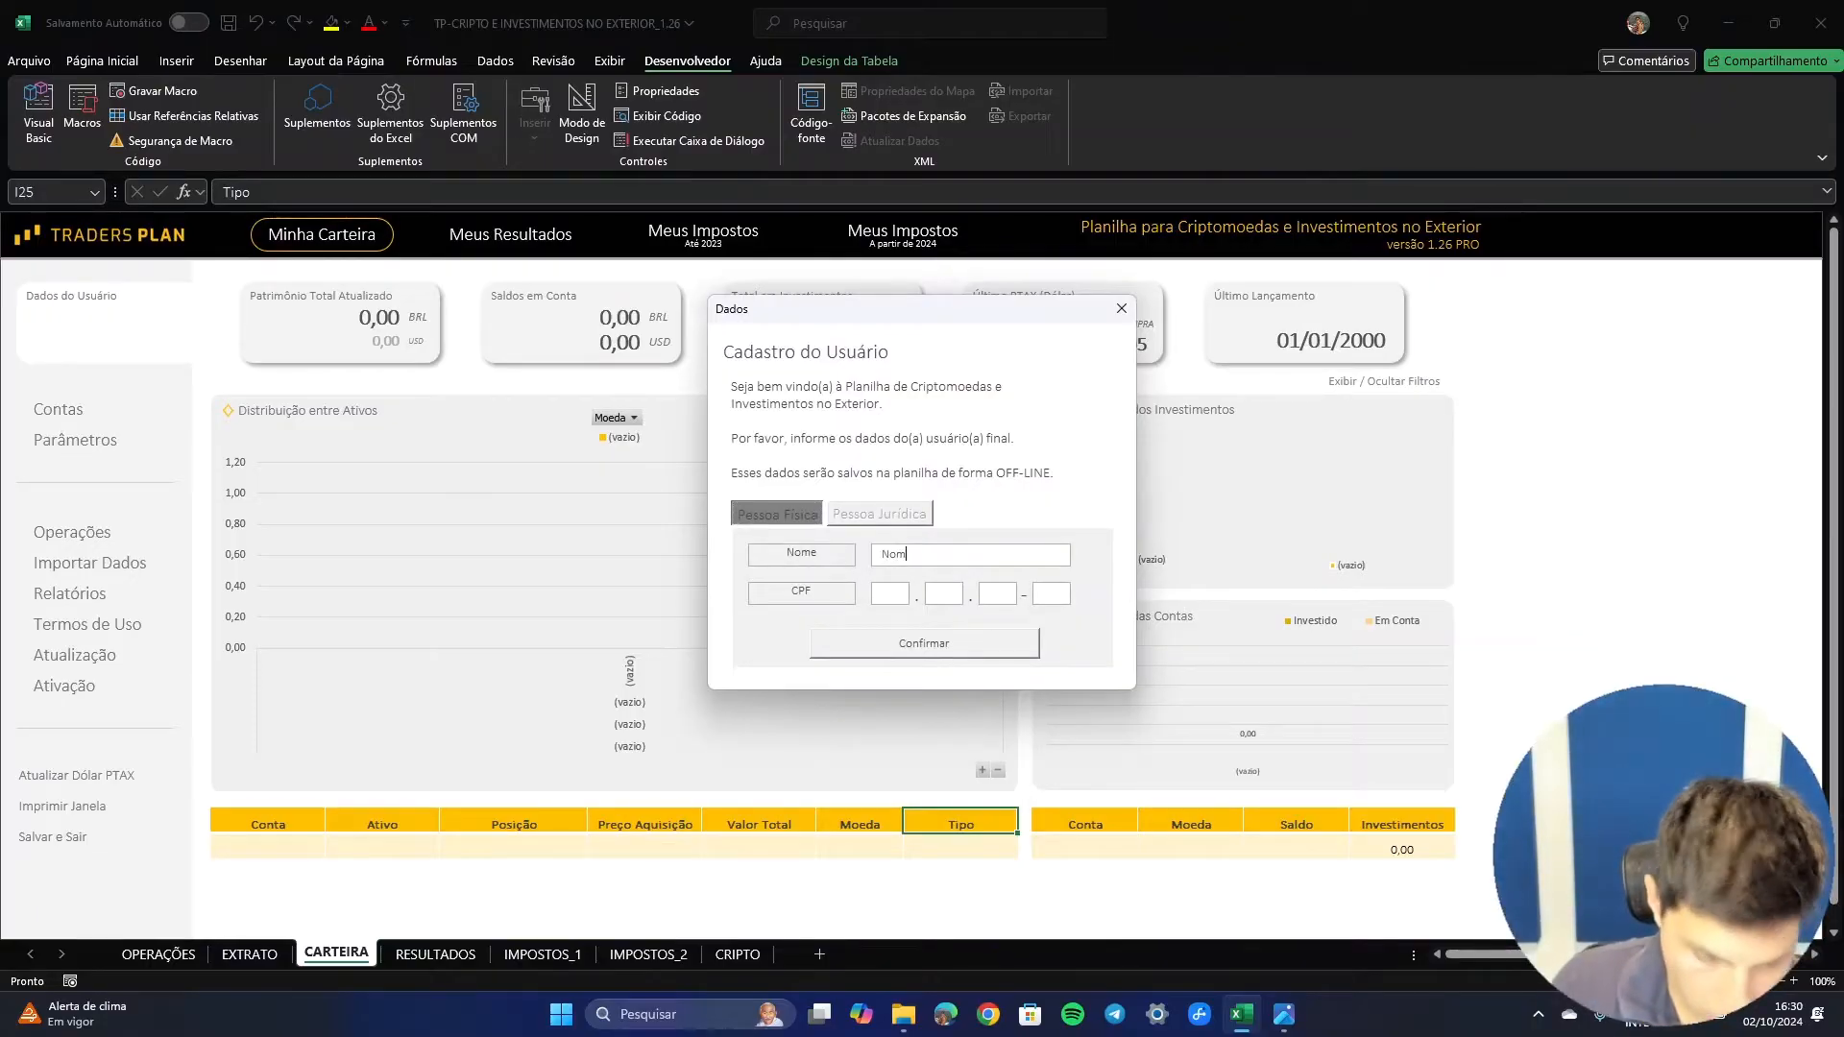
pyautogui.write('e do Usu')
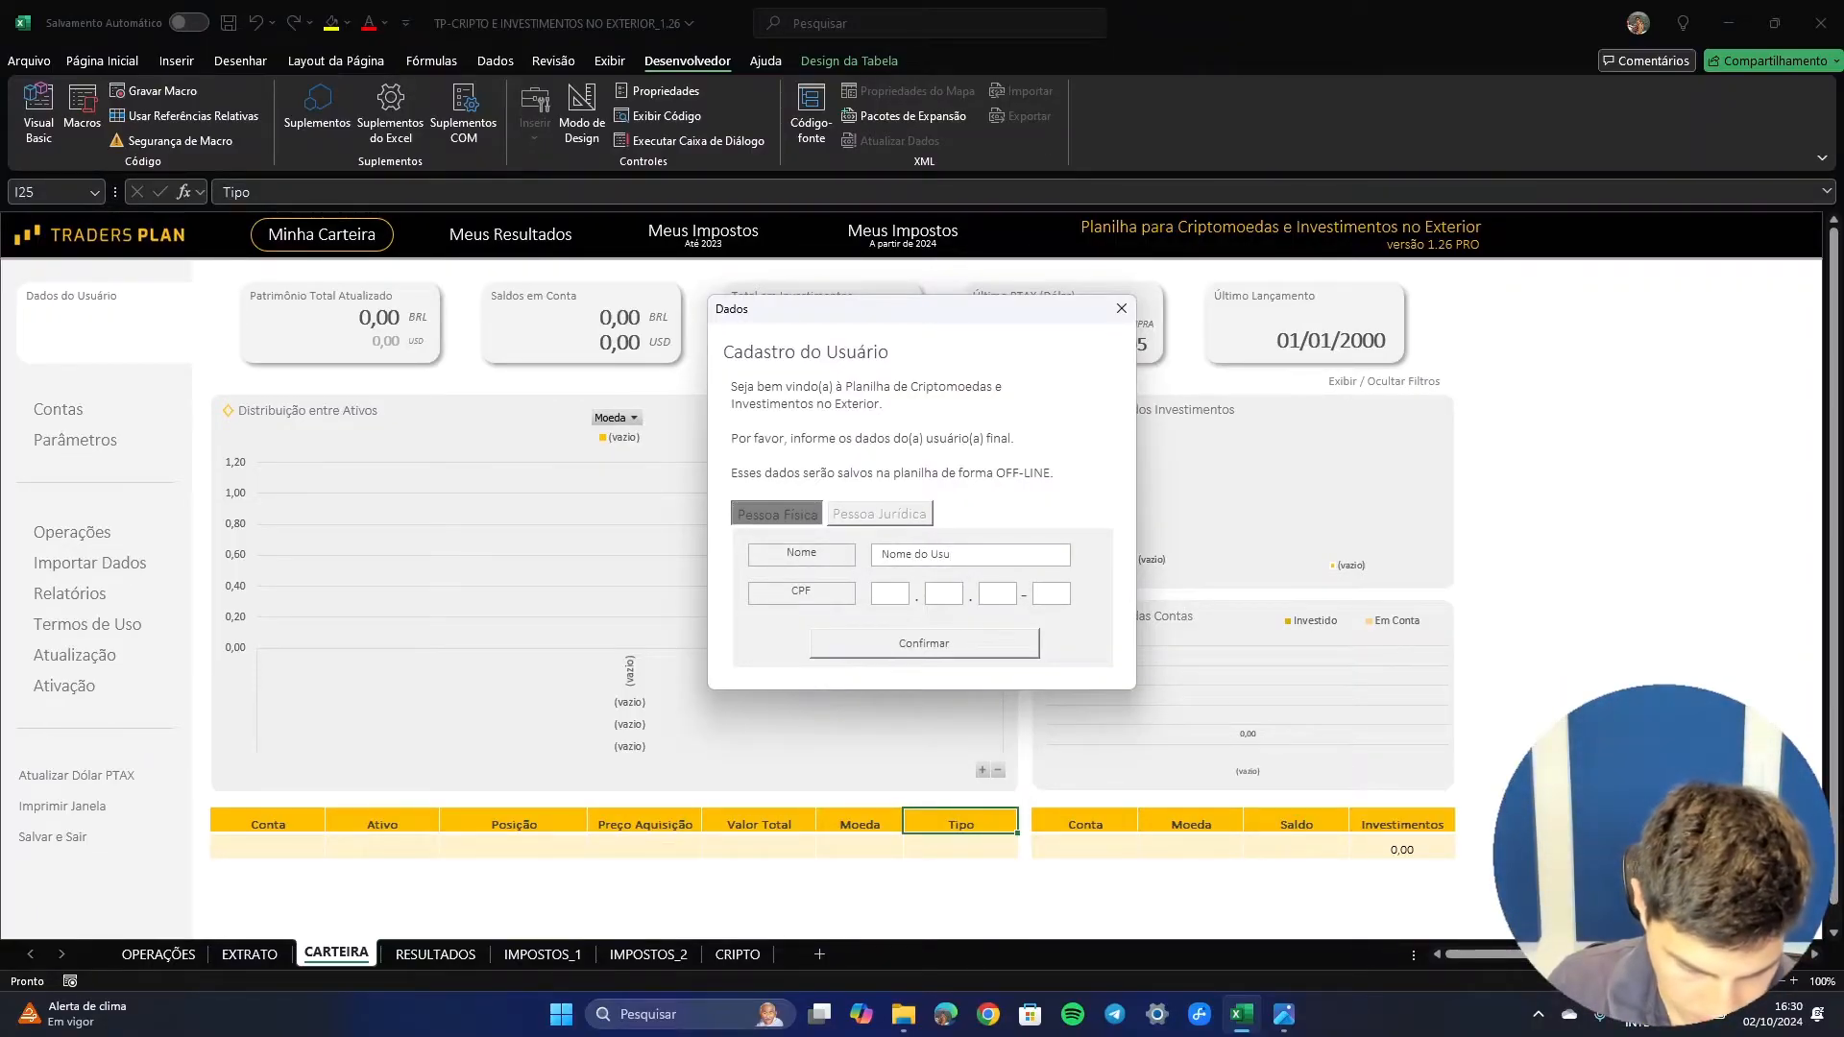
pyautogui.write('ário')
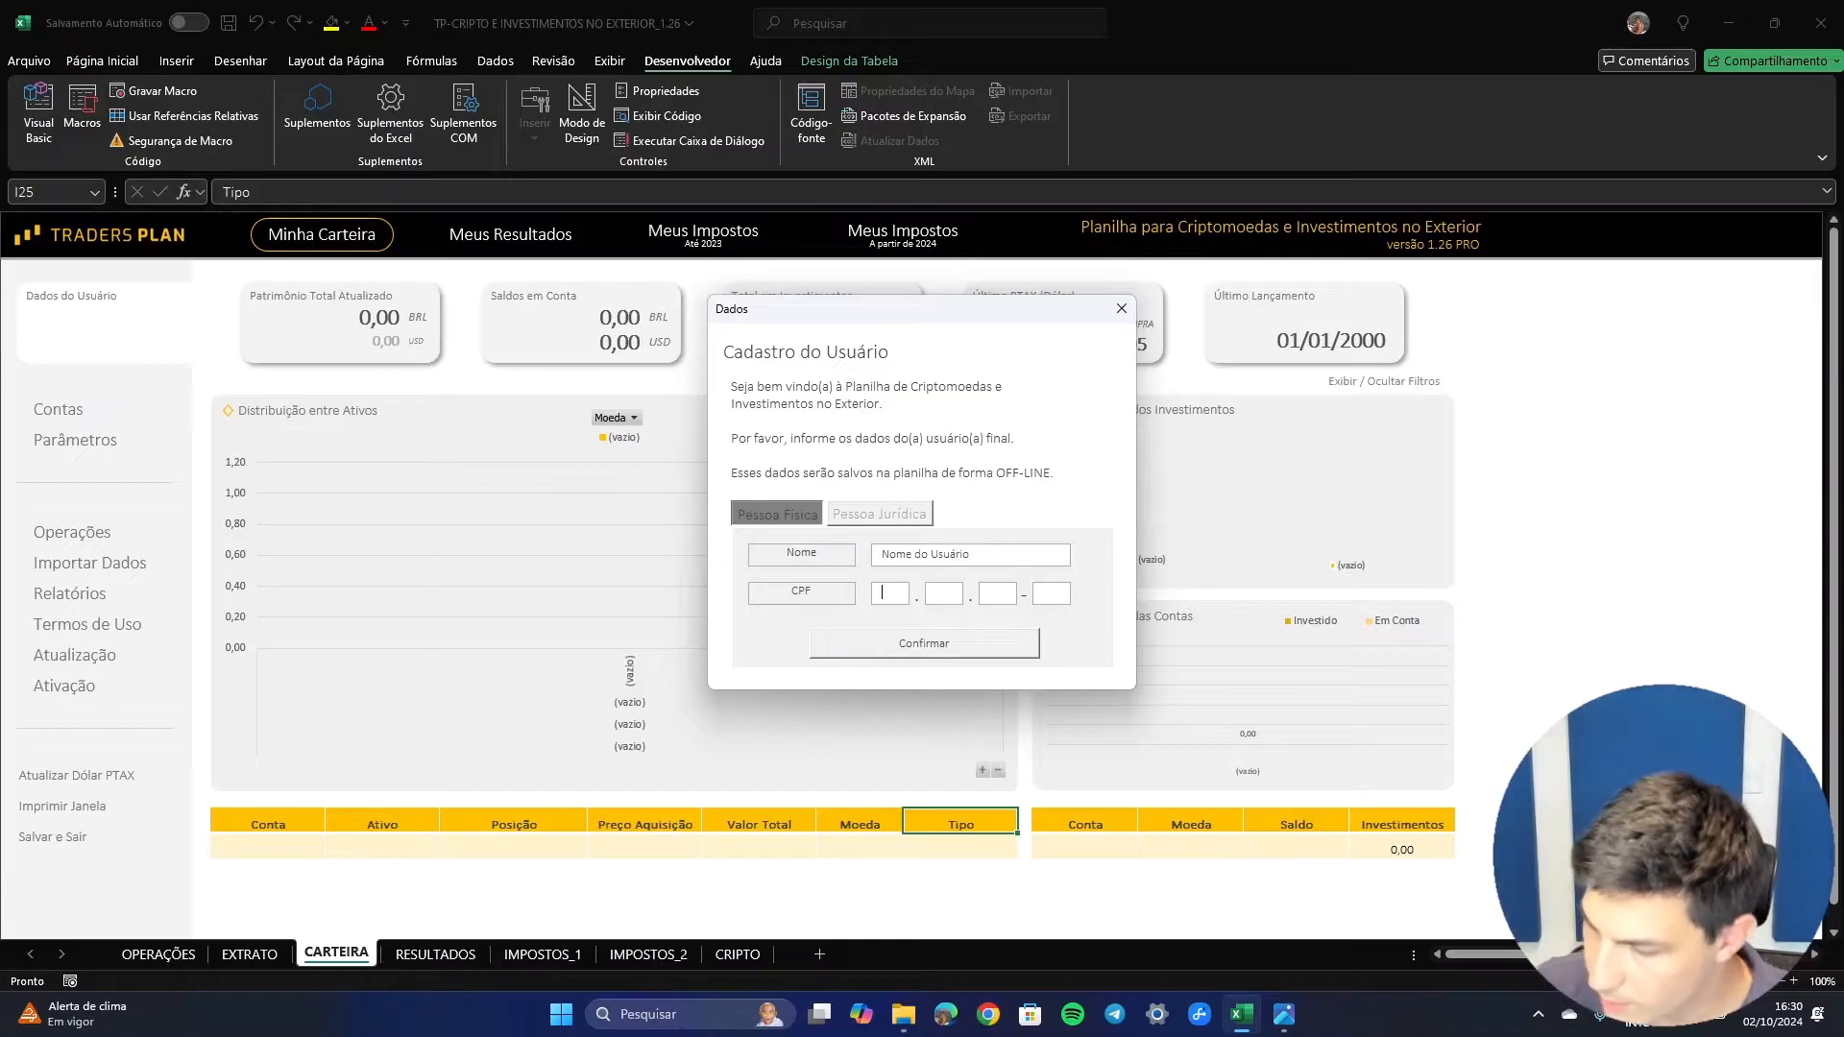
pyautogui.write(' 866.182.120-73')
pyautogui.press('Return')
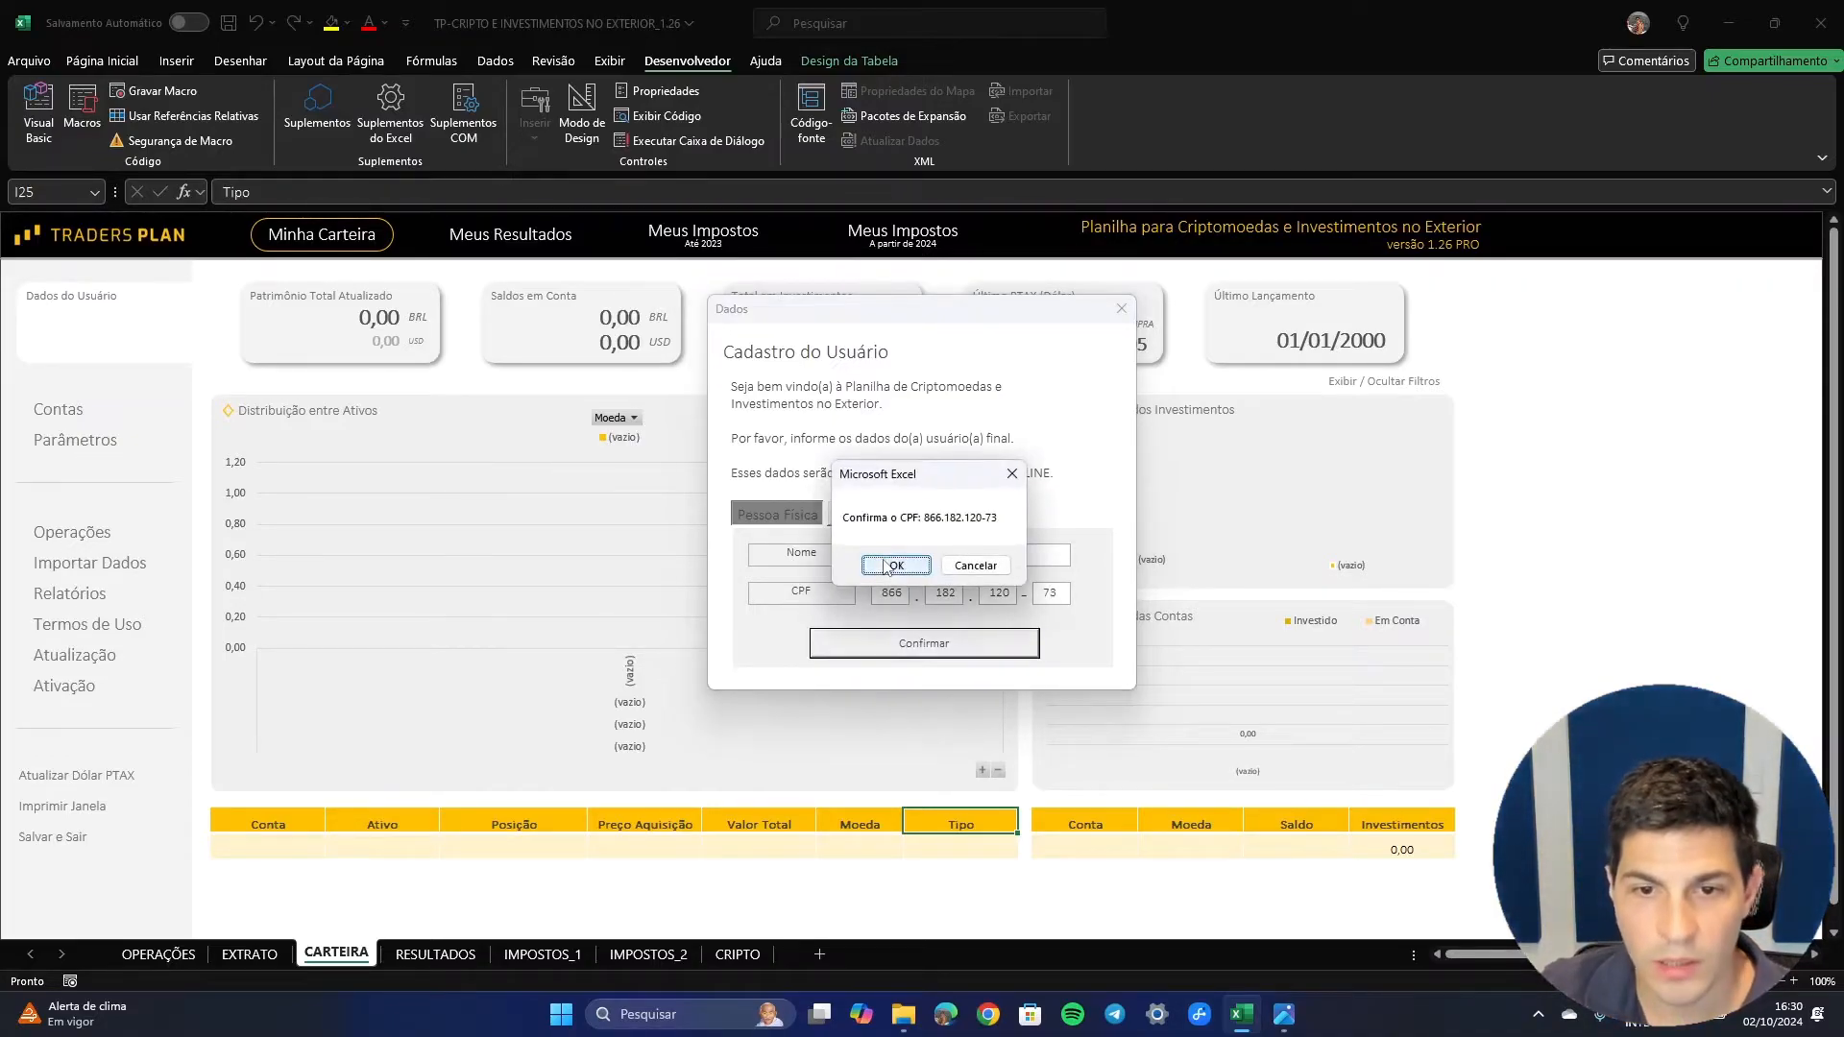
pyautogui.press('Return')
pyautogui.click(966, 747)
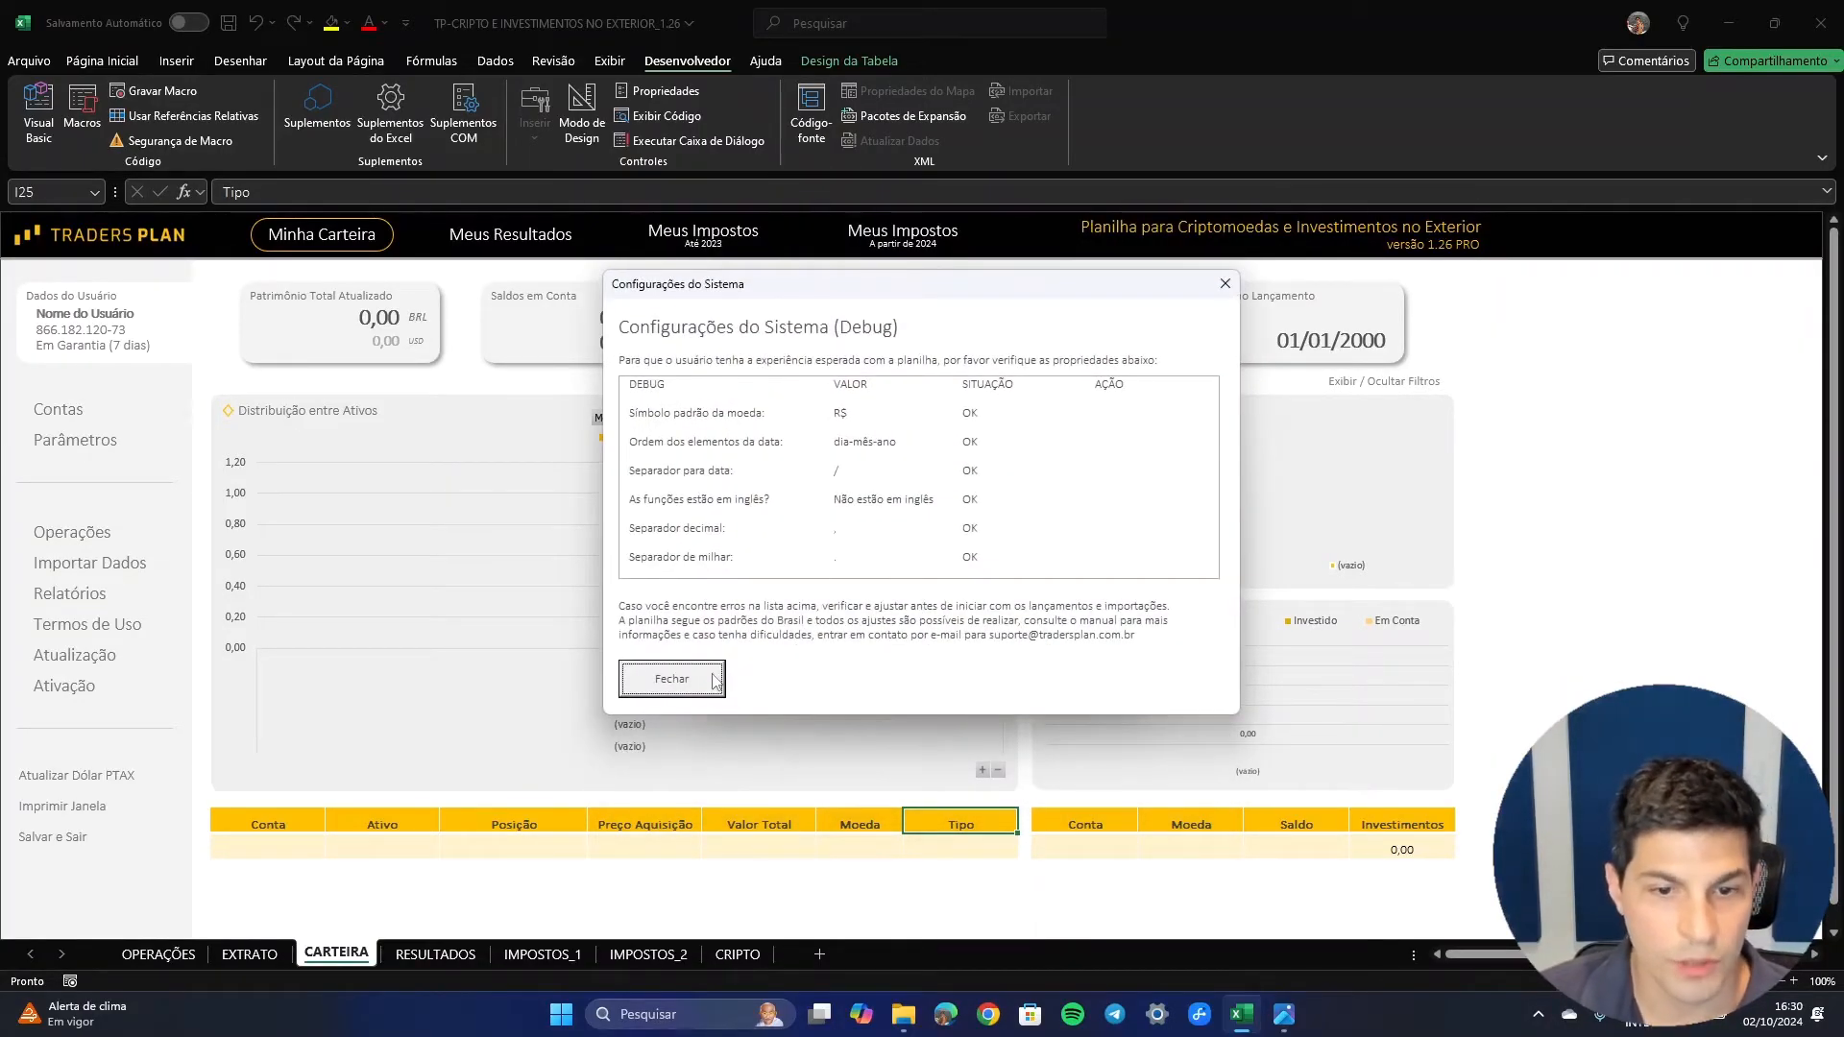
pyautogui.click(717, 680)
pyautogui.press('Return')
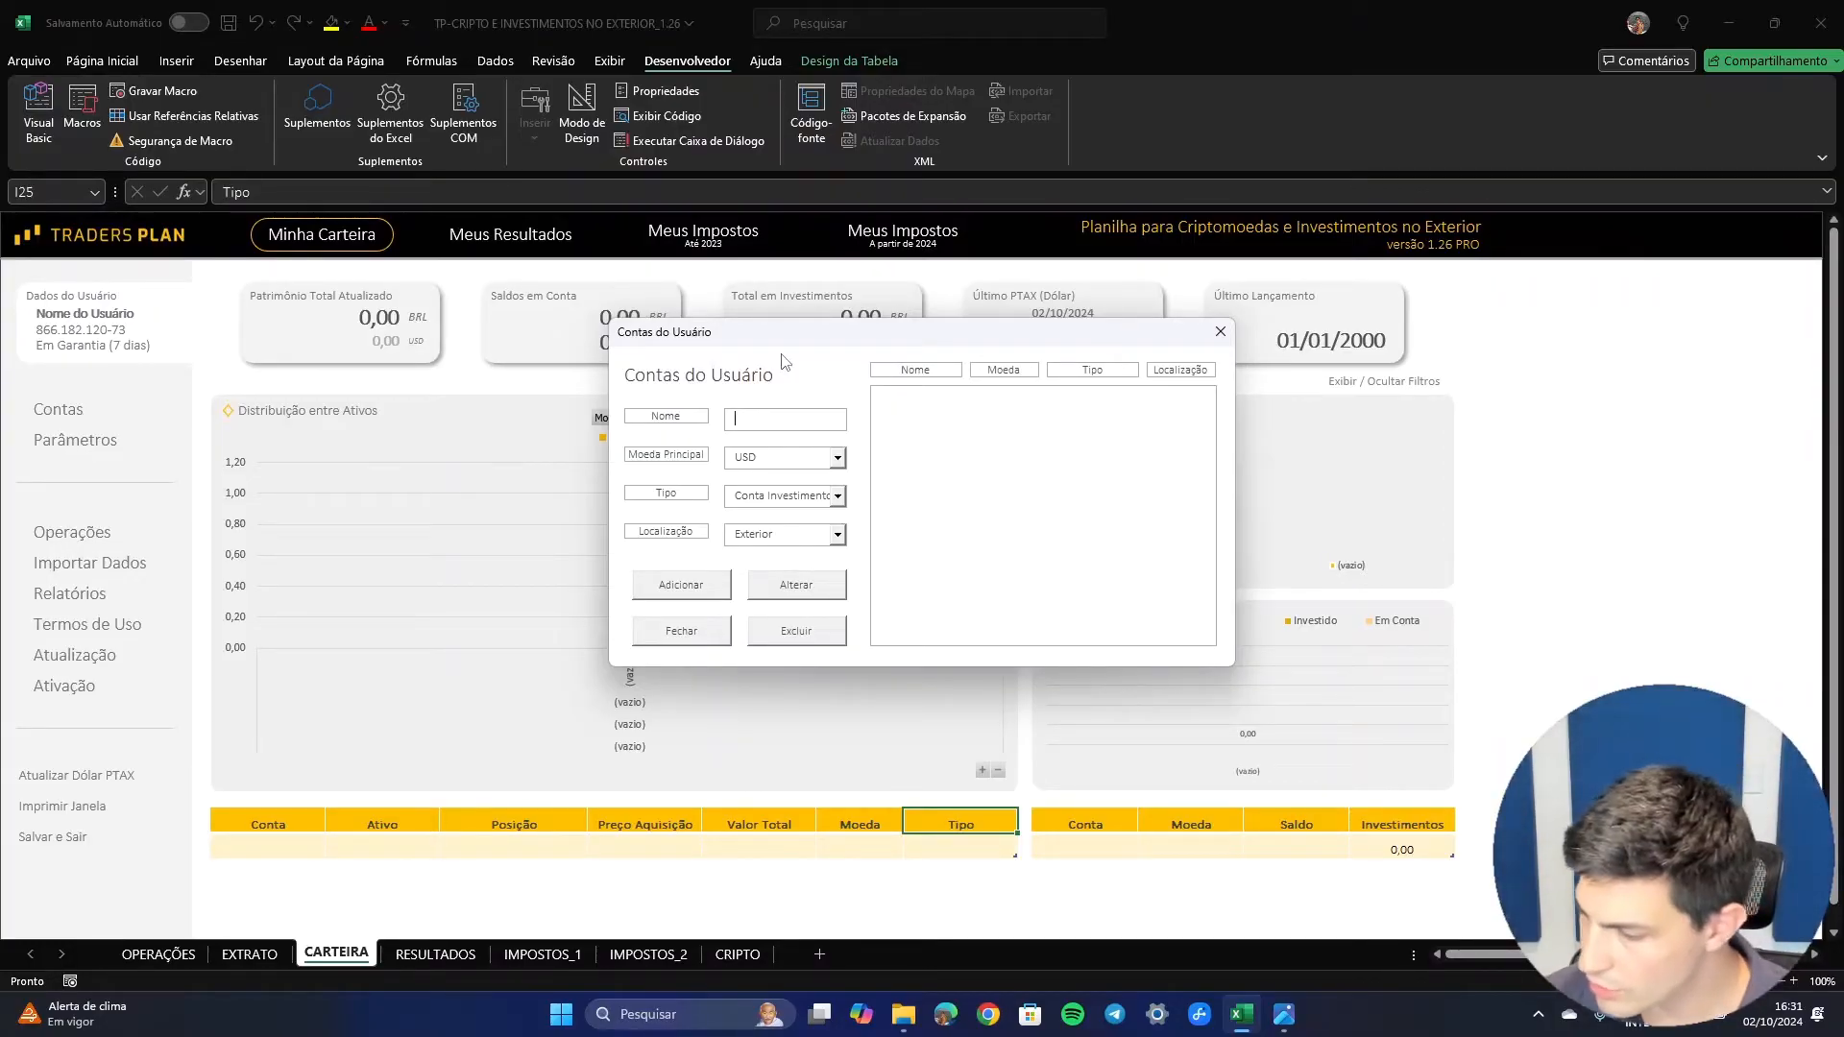
# - Add a user account named Binance US with main currency BRL, type Exchange and location Exterior, and close the accounts form
pyautogui.write('Binance US')
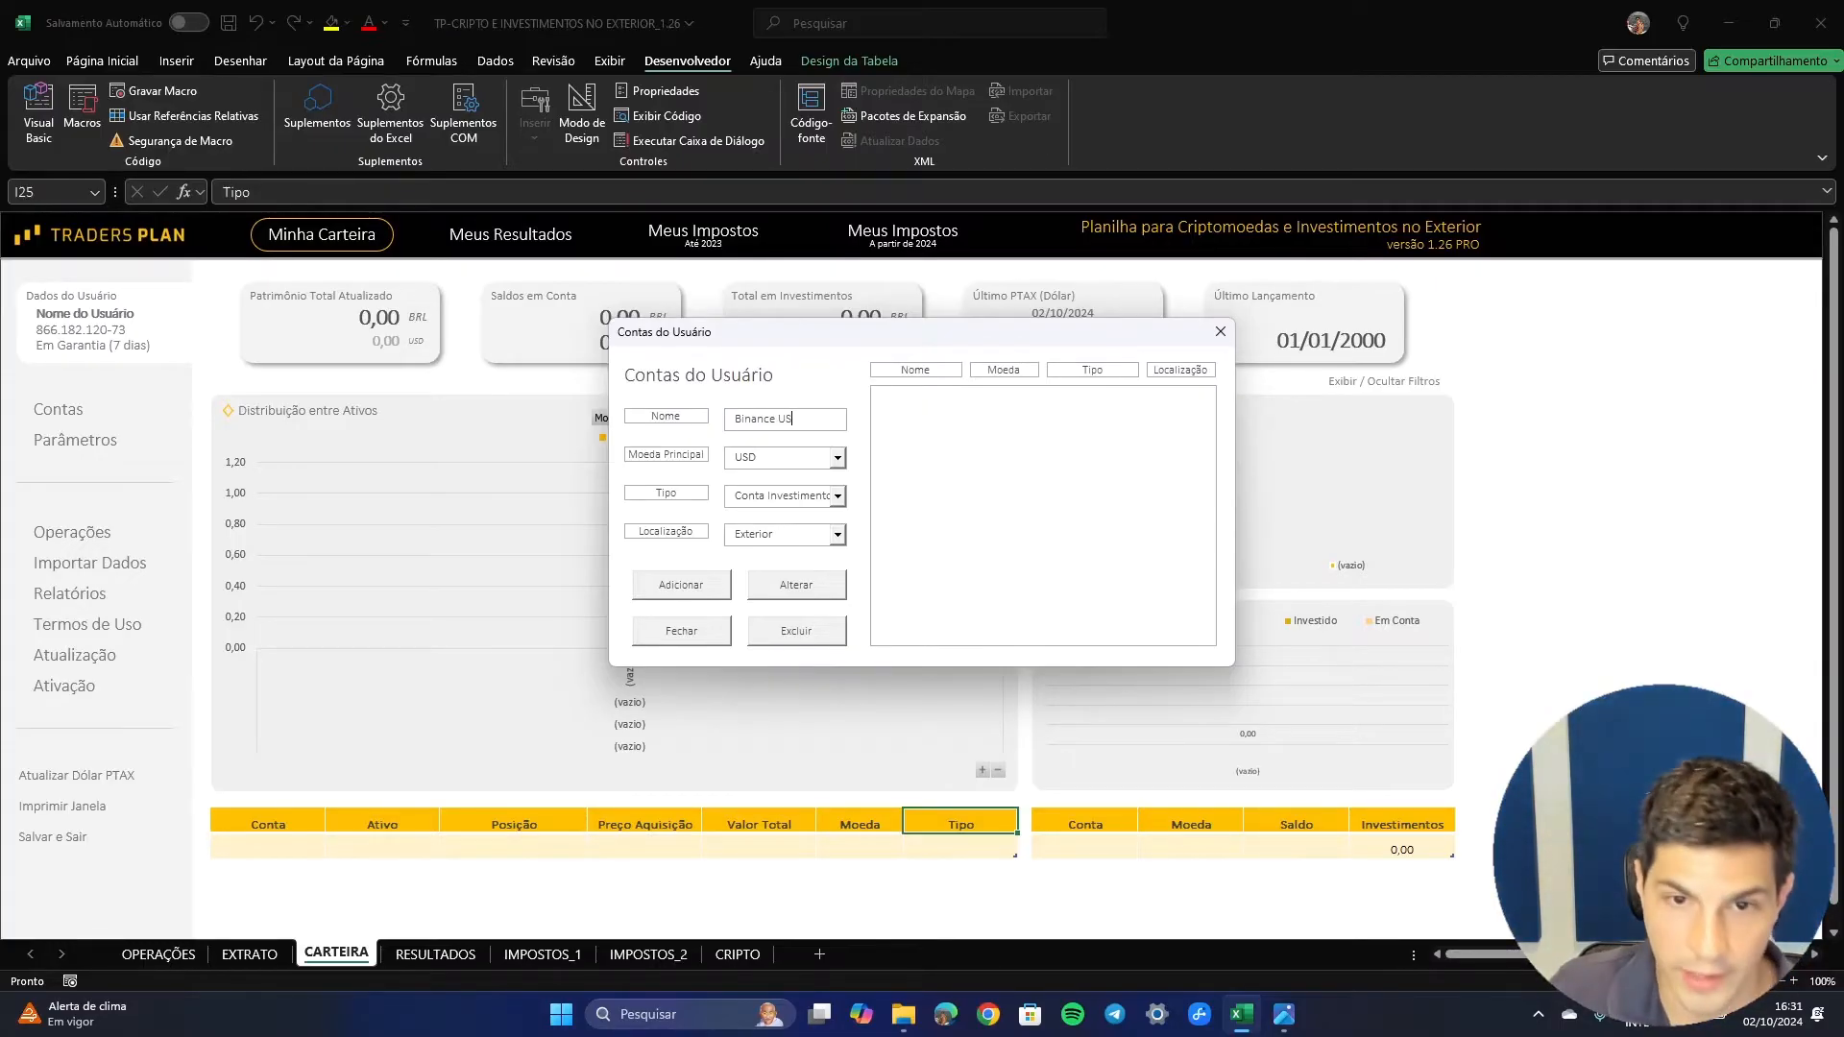
pyautogui.press('Tab')
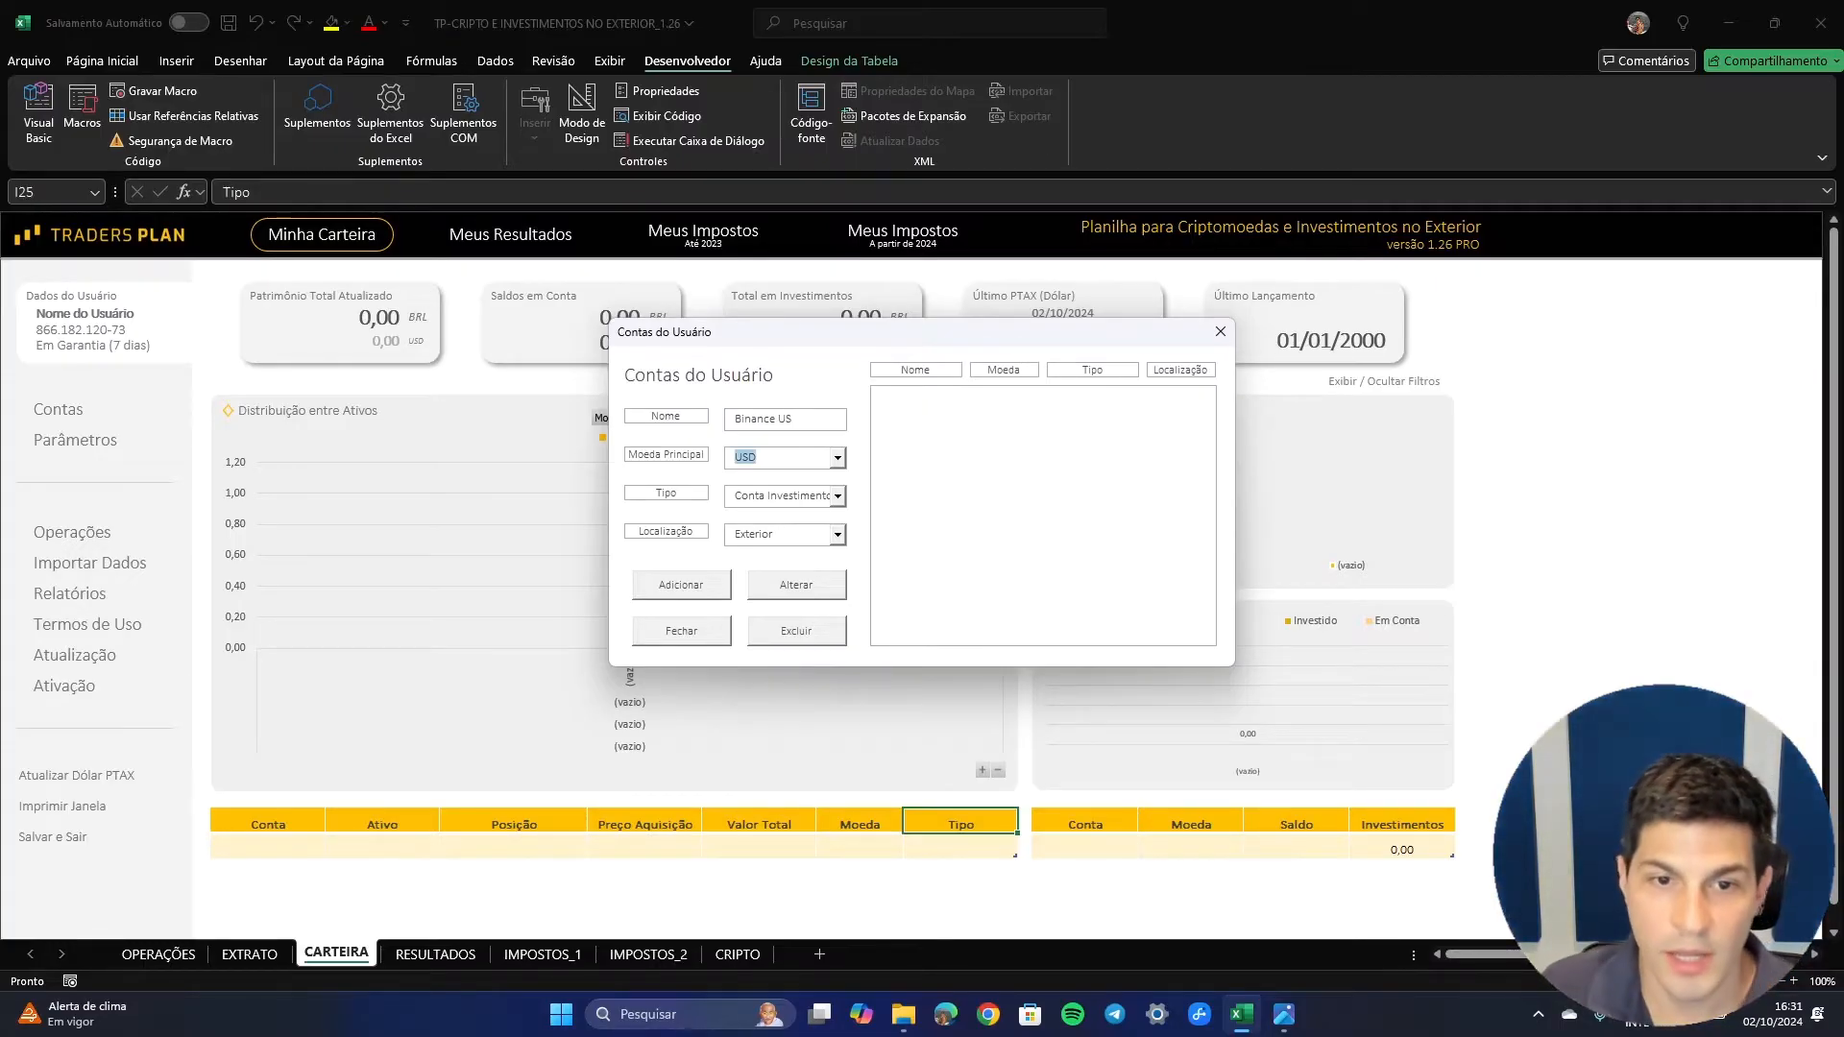
pyautogui.click(837, 459)
pyautogui.click(790, 496)
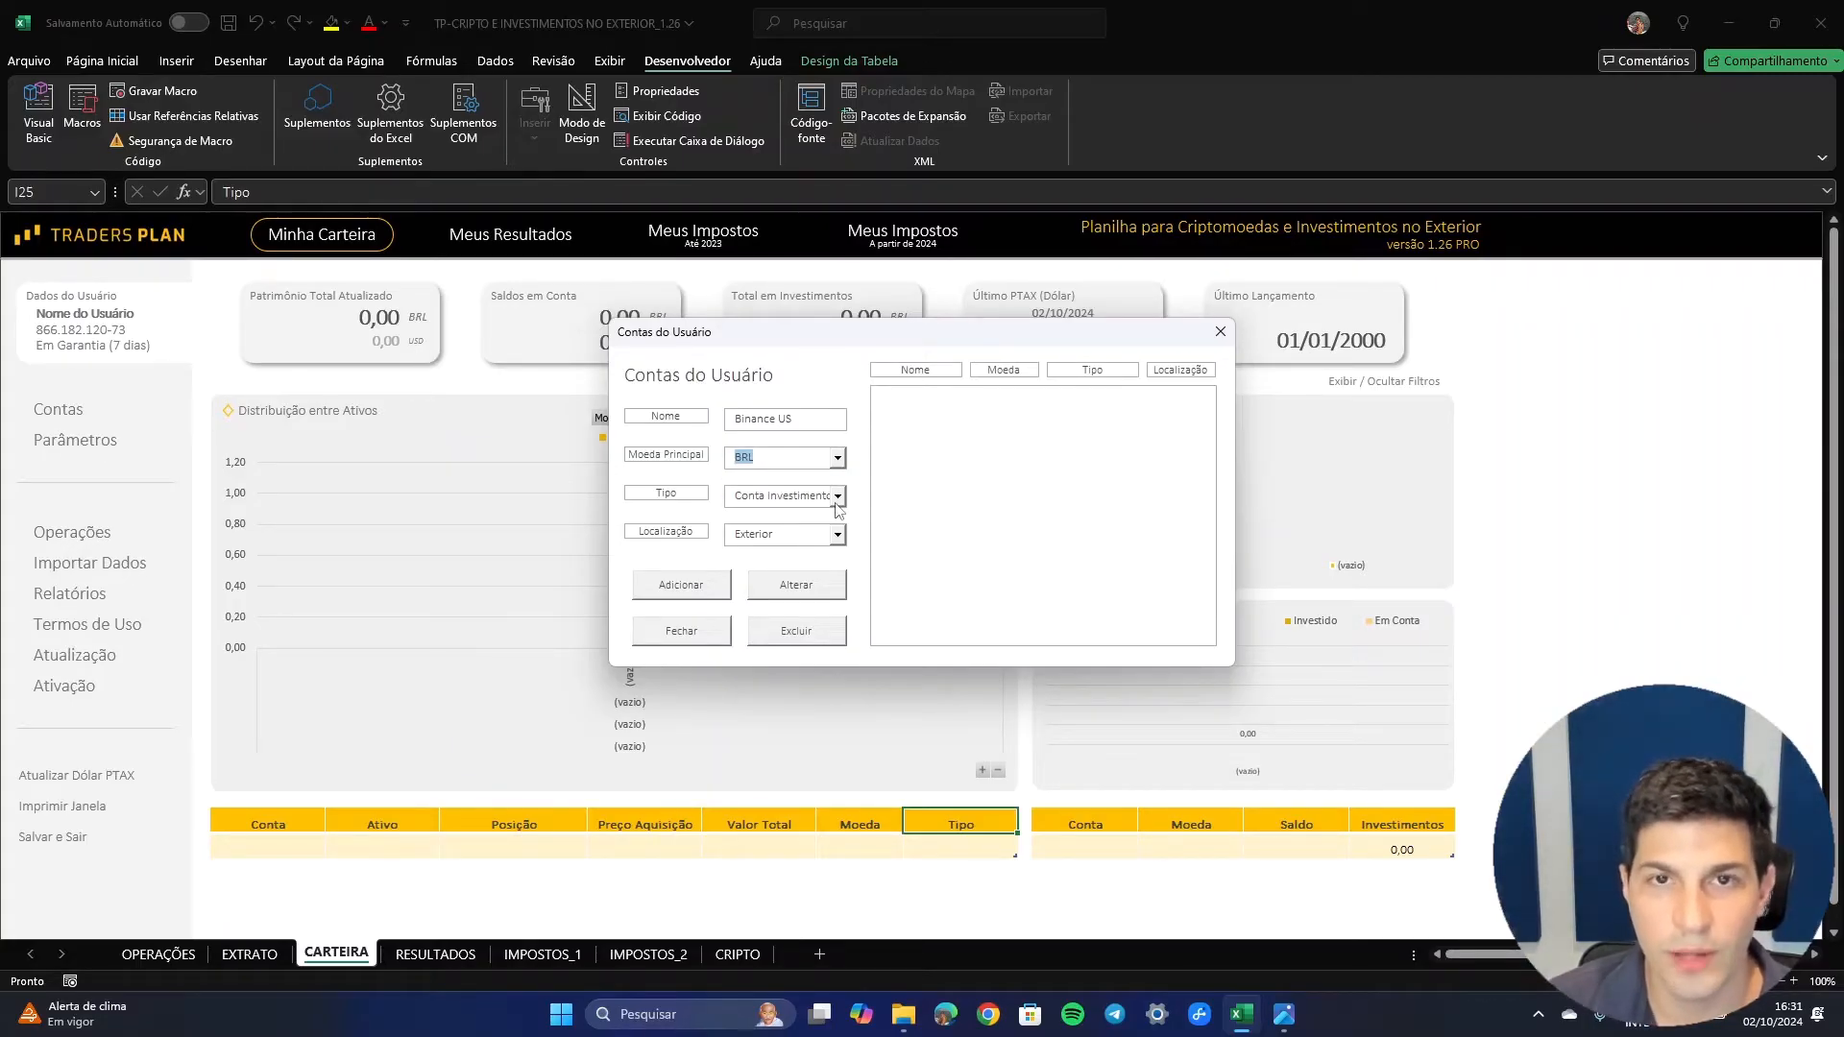
pyautogui.click(837, 498)
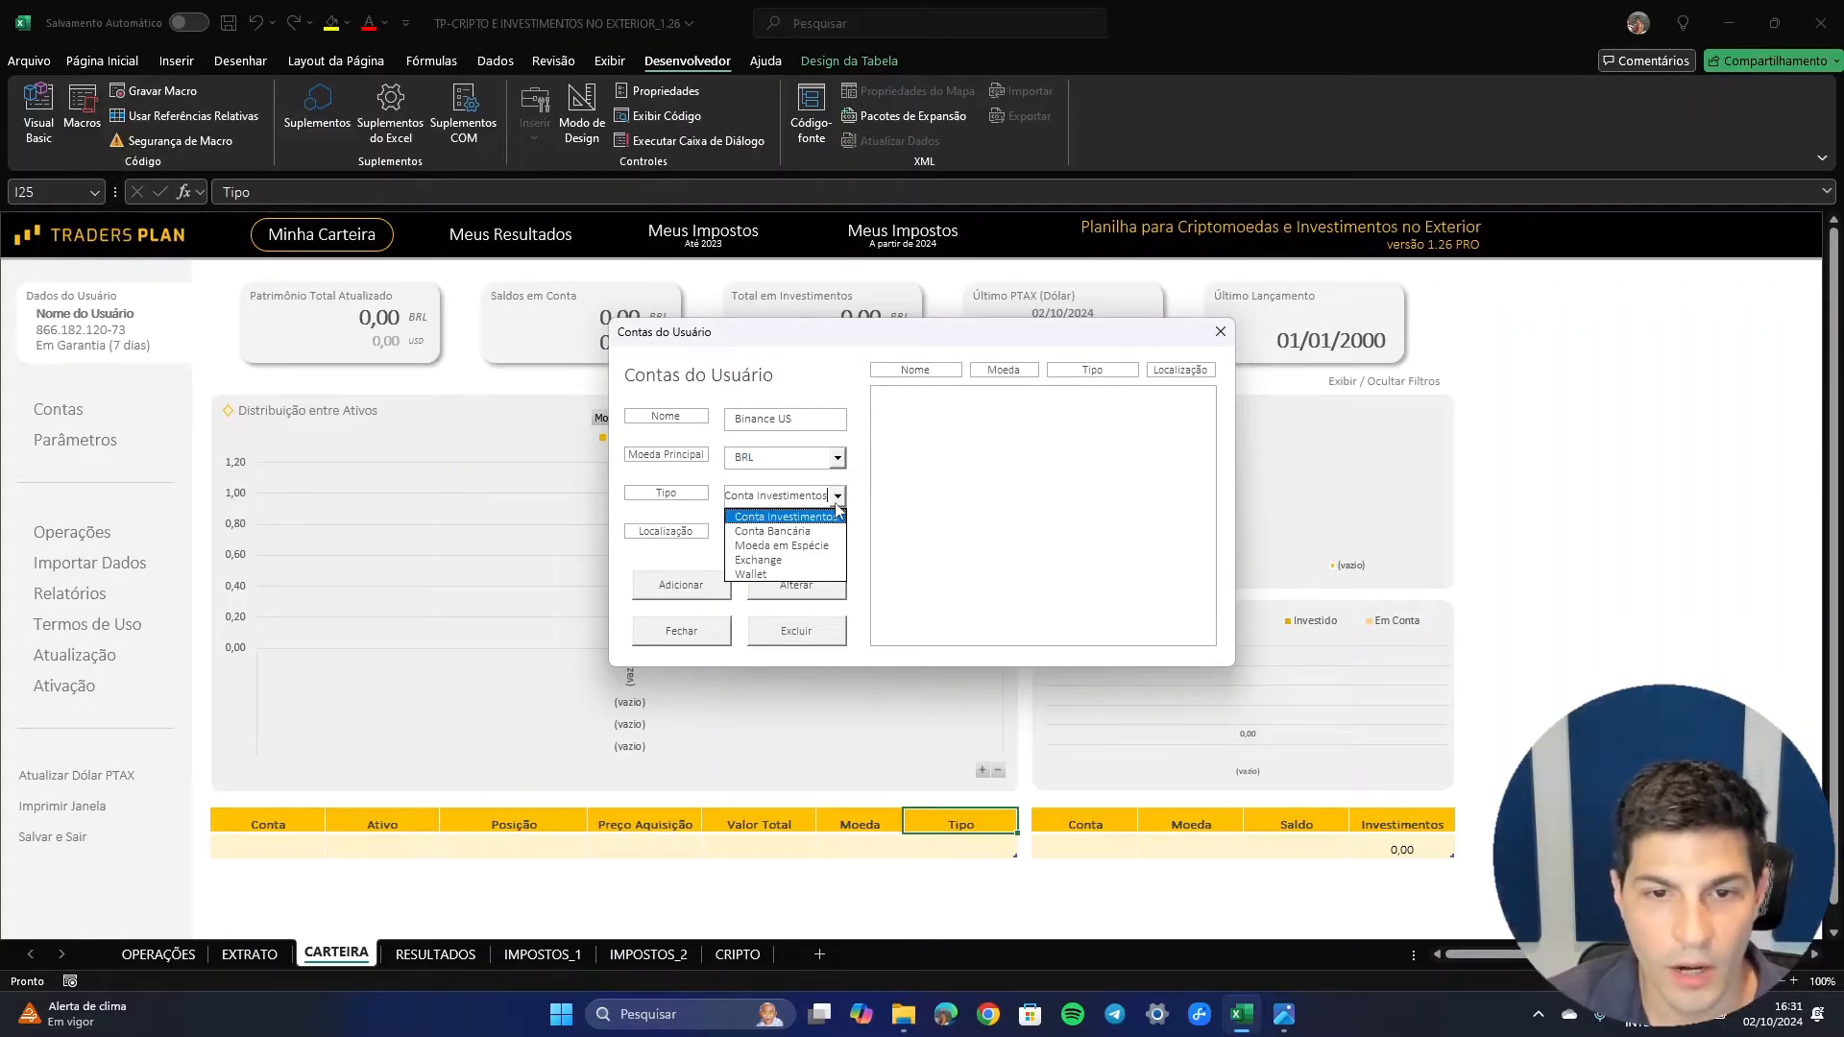
pyautogui.click(815, 560)
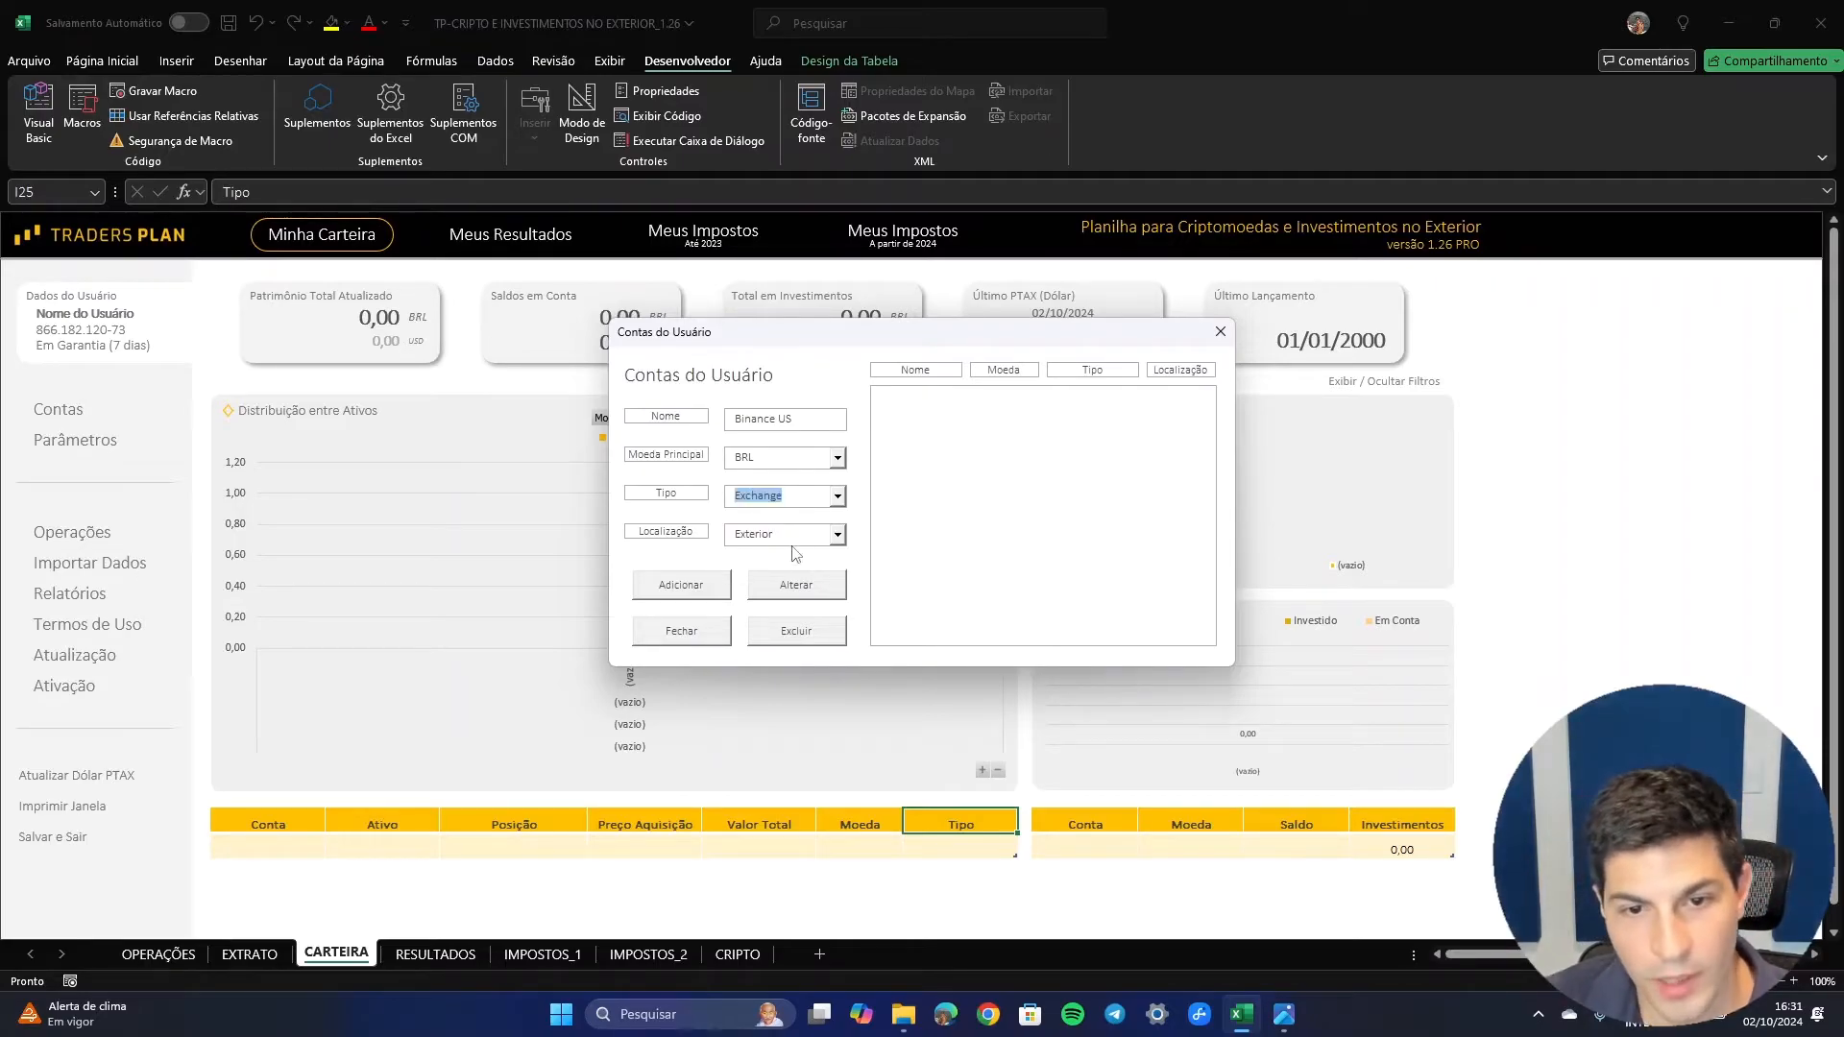
pyautogui.click(699, 588)
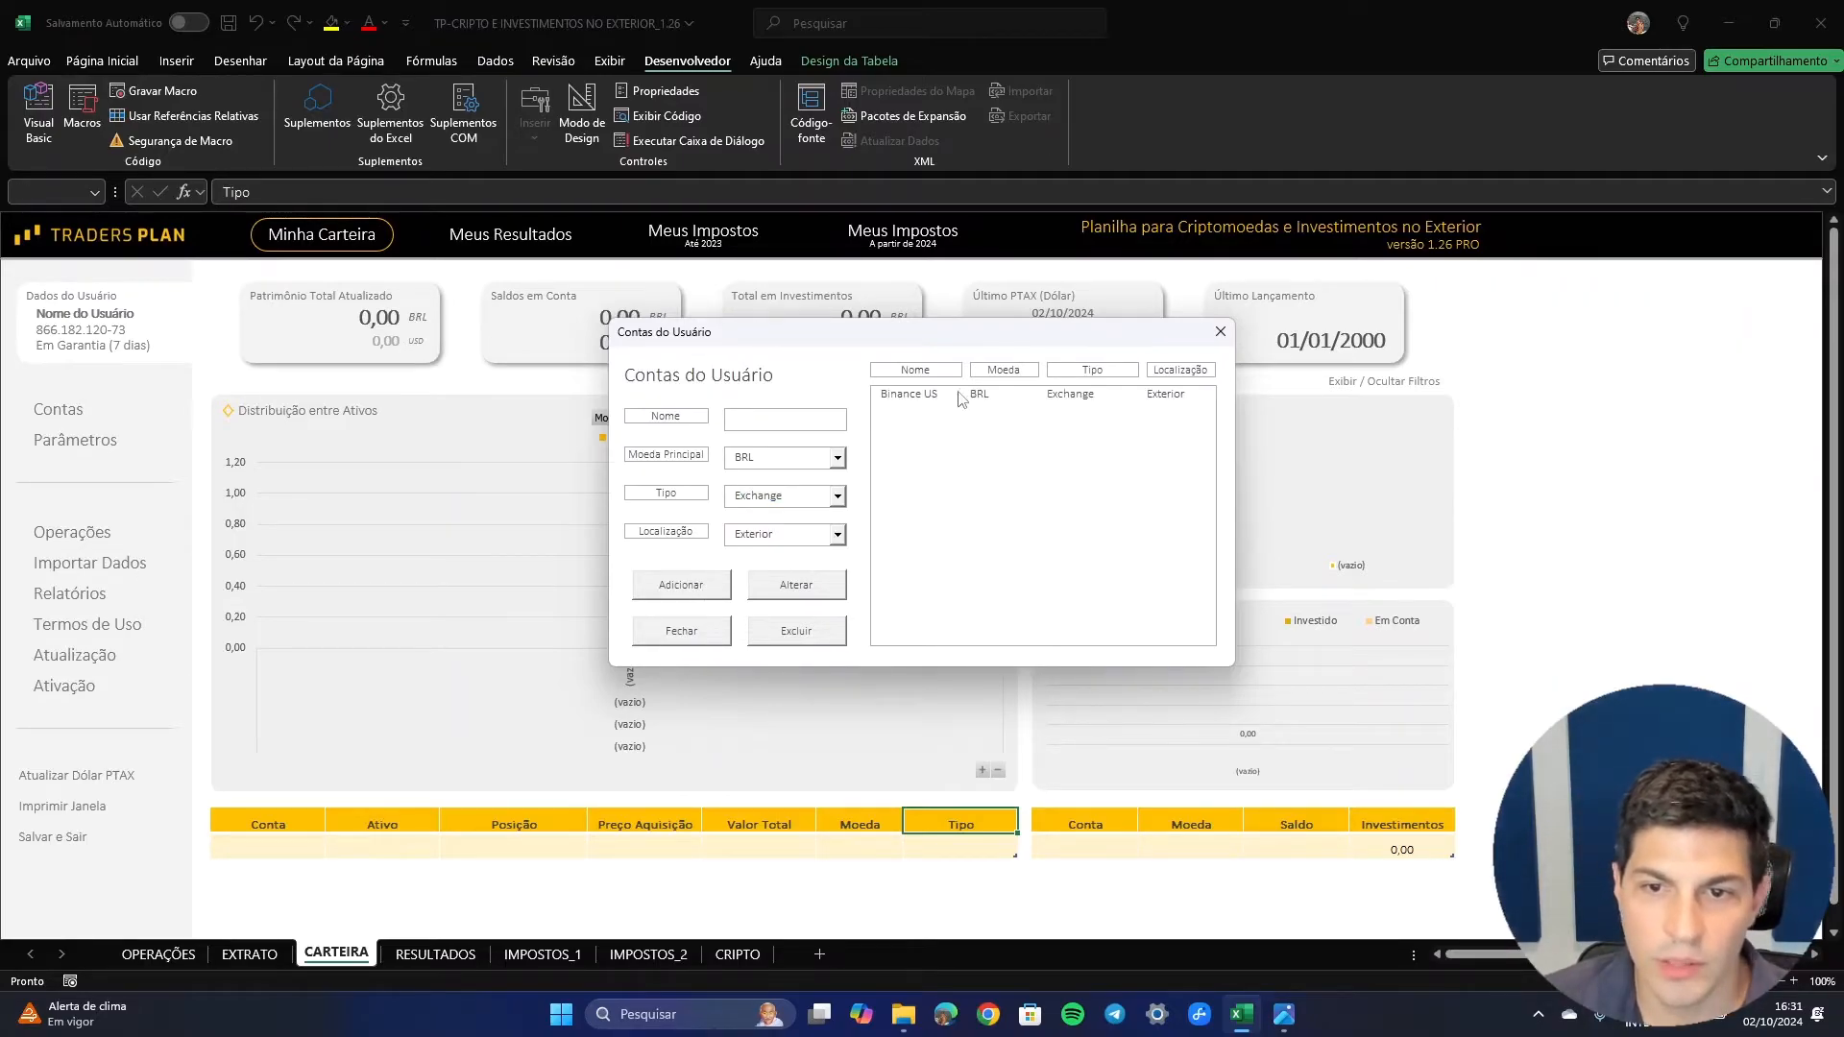
pyautogui.click(681, 631)
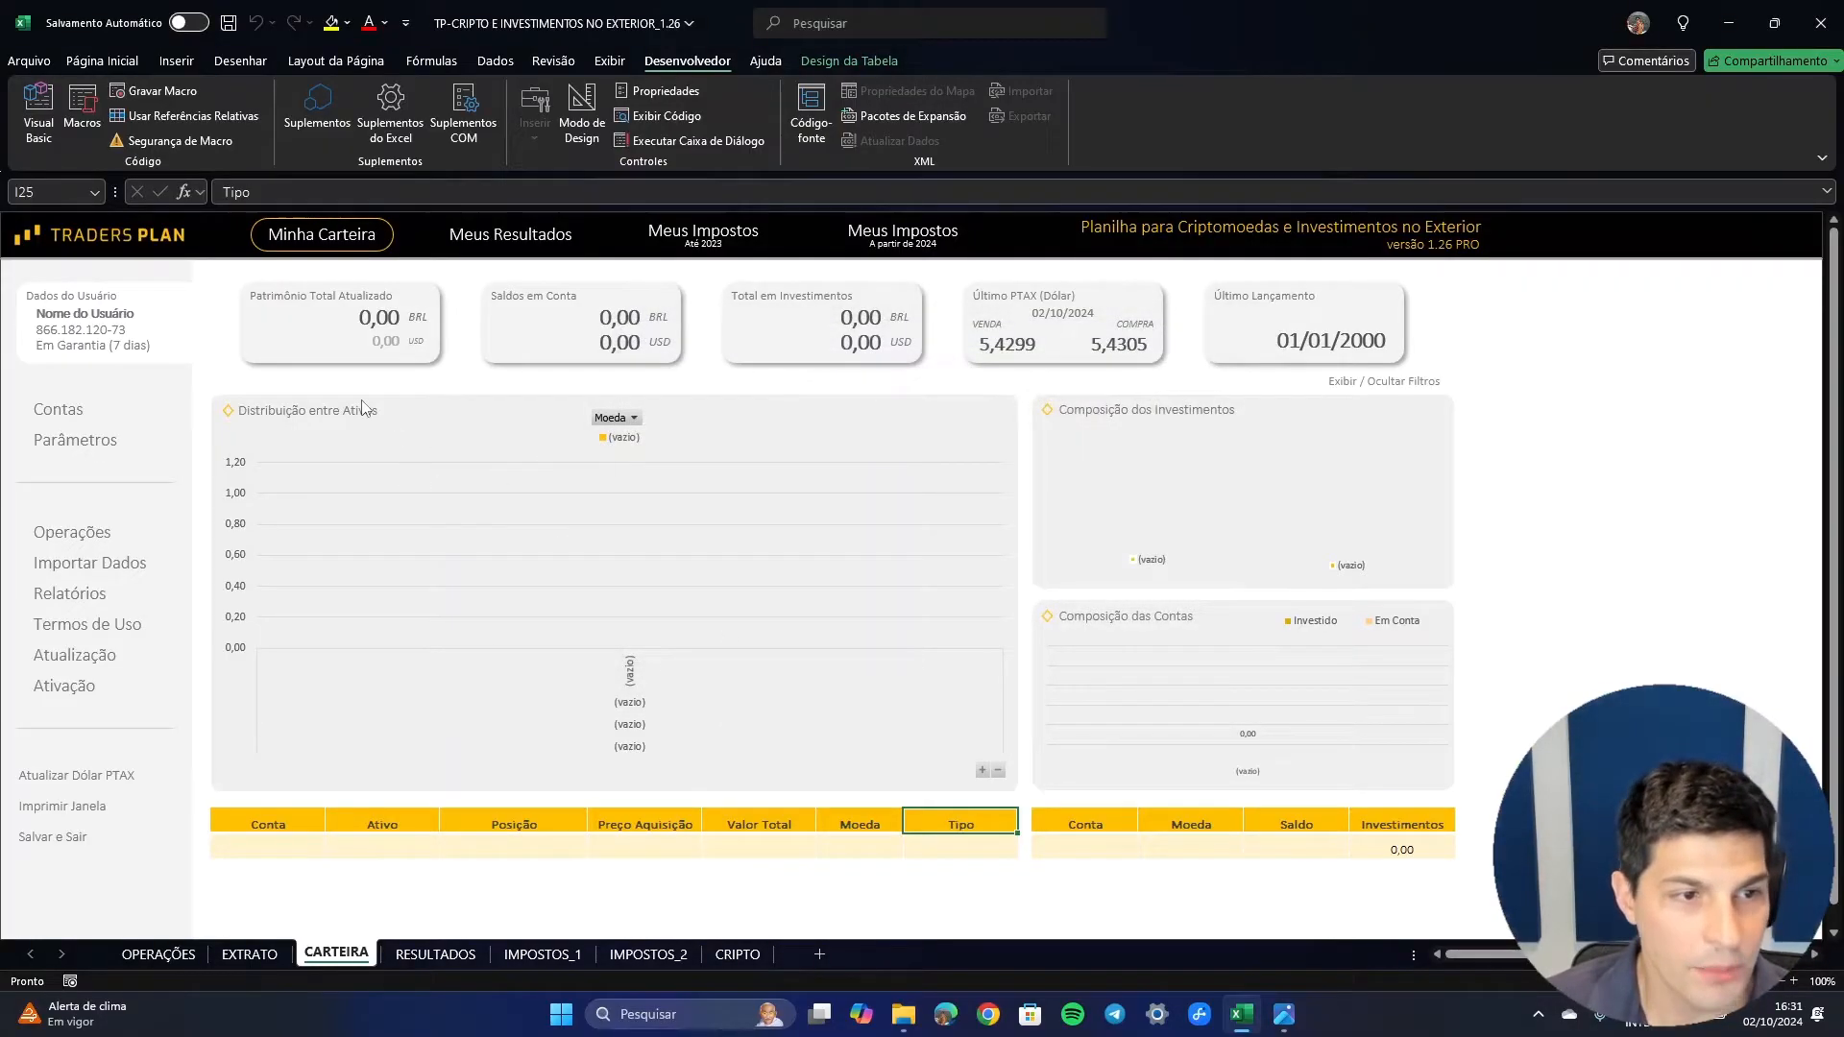
# - View the Binance US account in the operations entry form and close the form
pyautogui.click(89, 539)
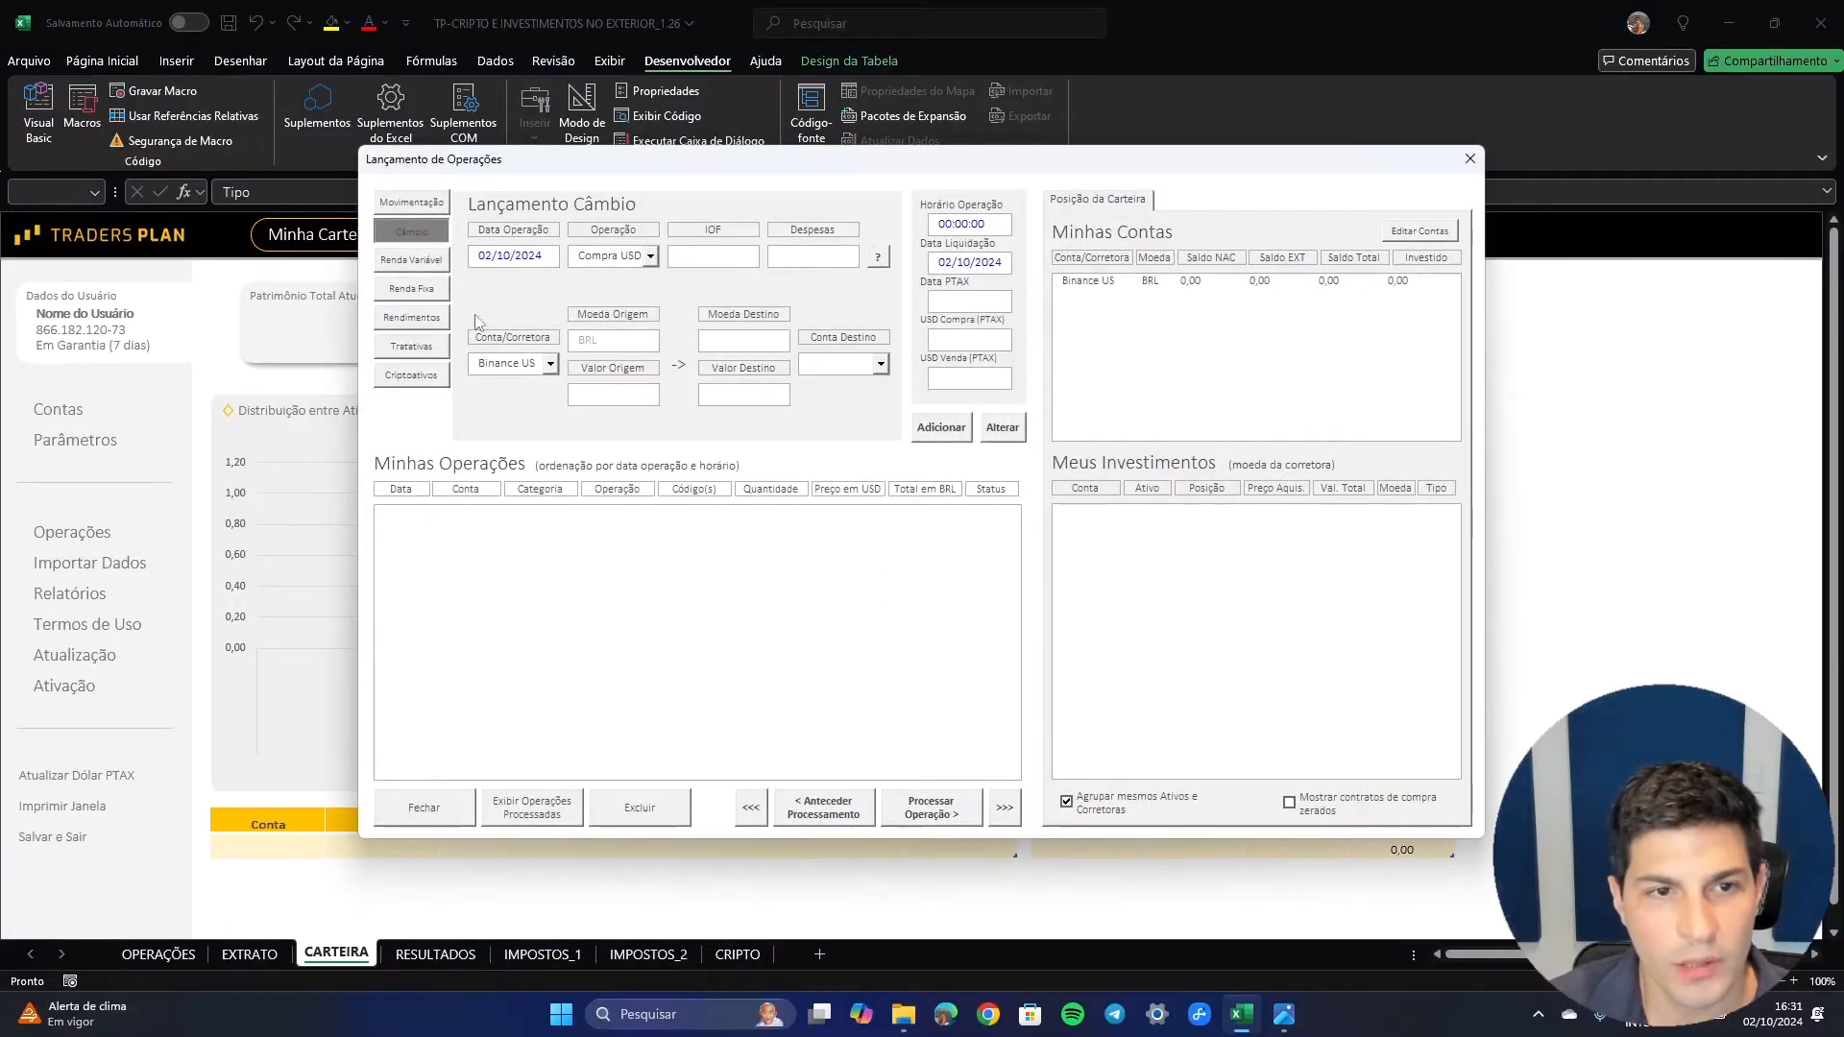
pyautogui.click(1144, 285)
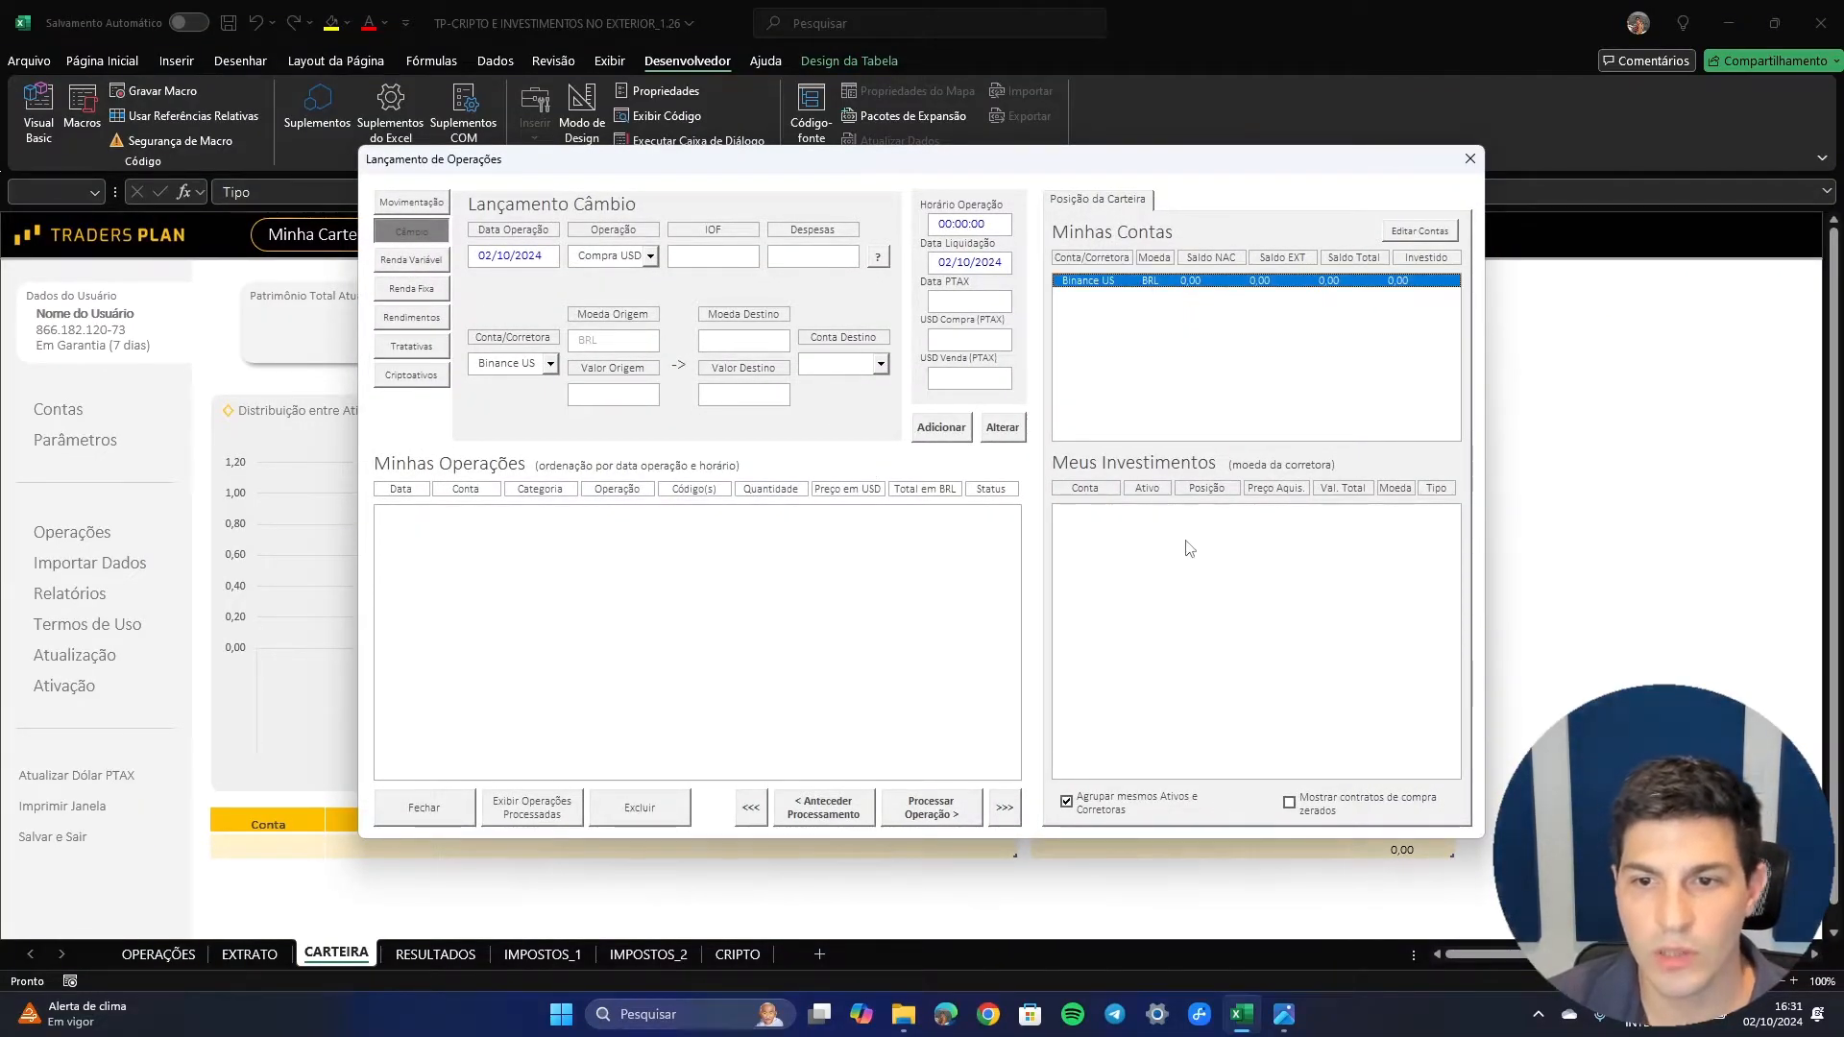
pyautogui.click(1467, 165)
pyautogui.click(1003, 564)
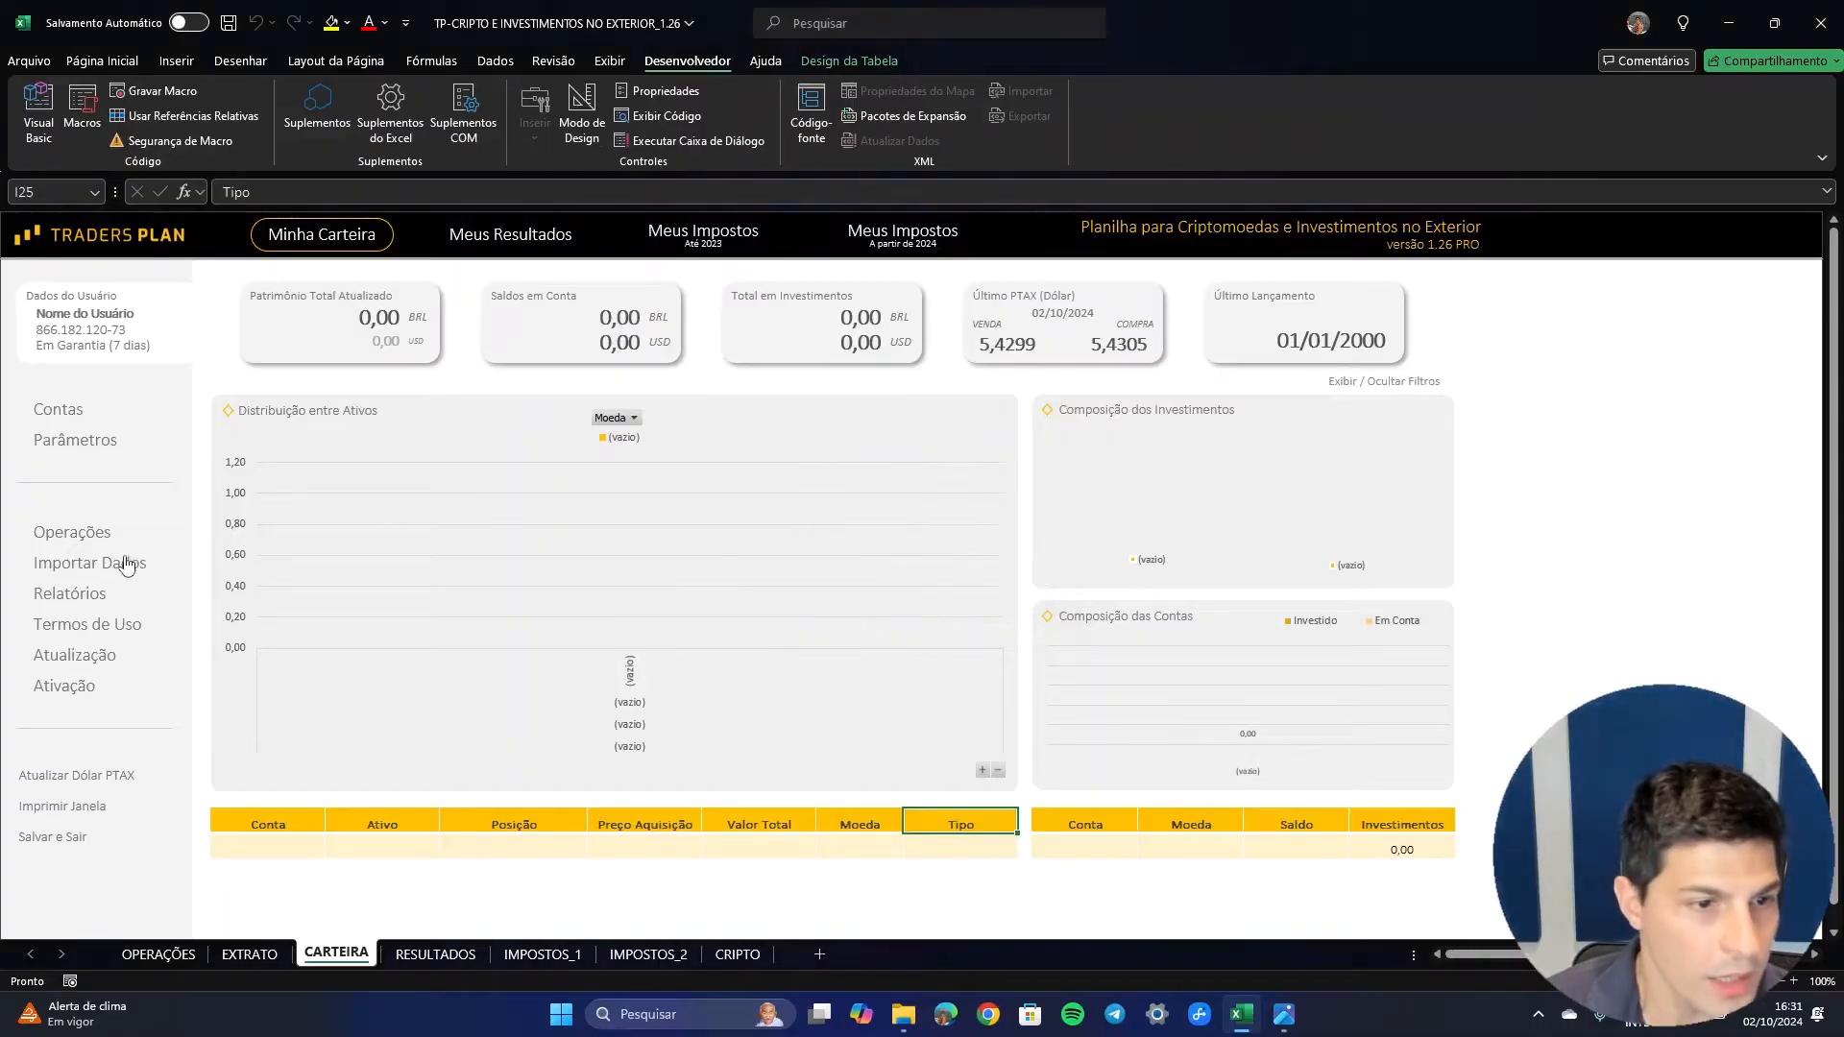
# - Open the data import form and choose broker Binance, report Relatório Financeiro and account Binance US
pyautogui.click(115, 563)
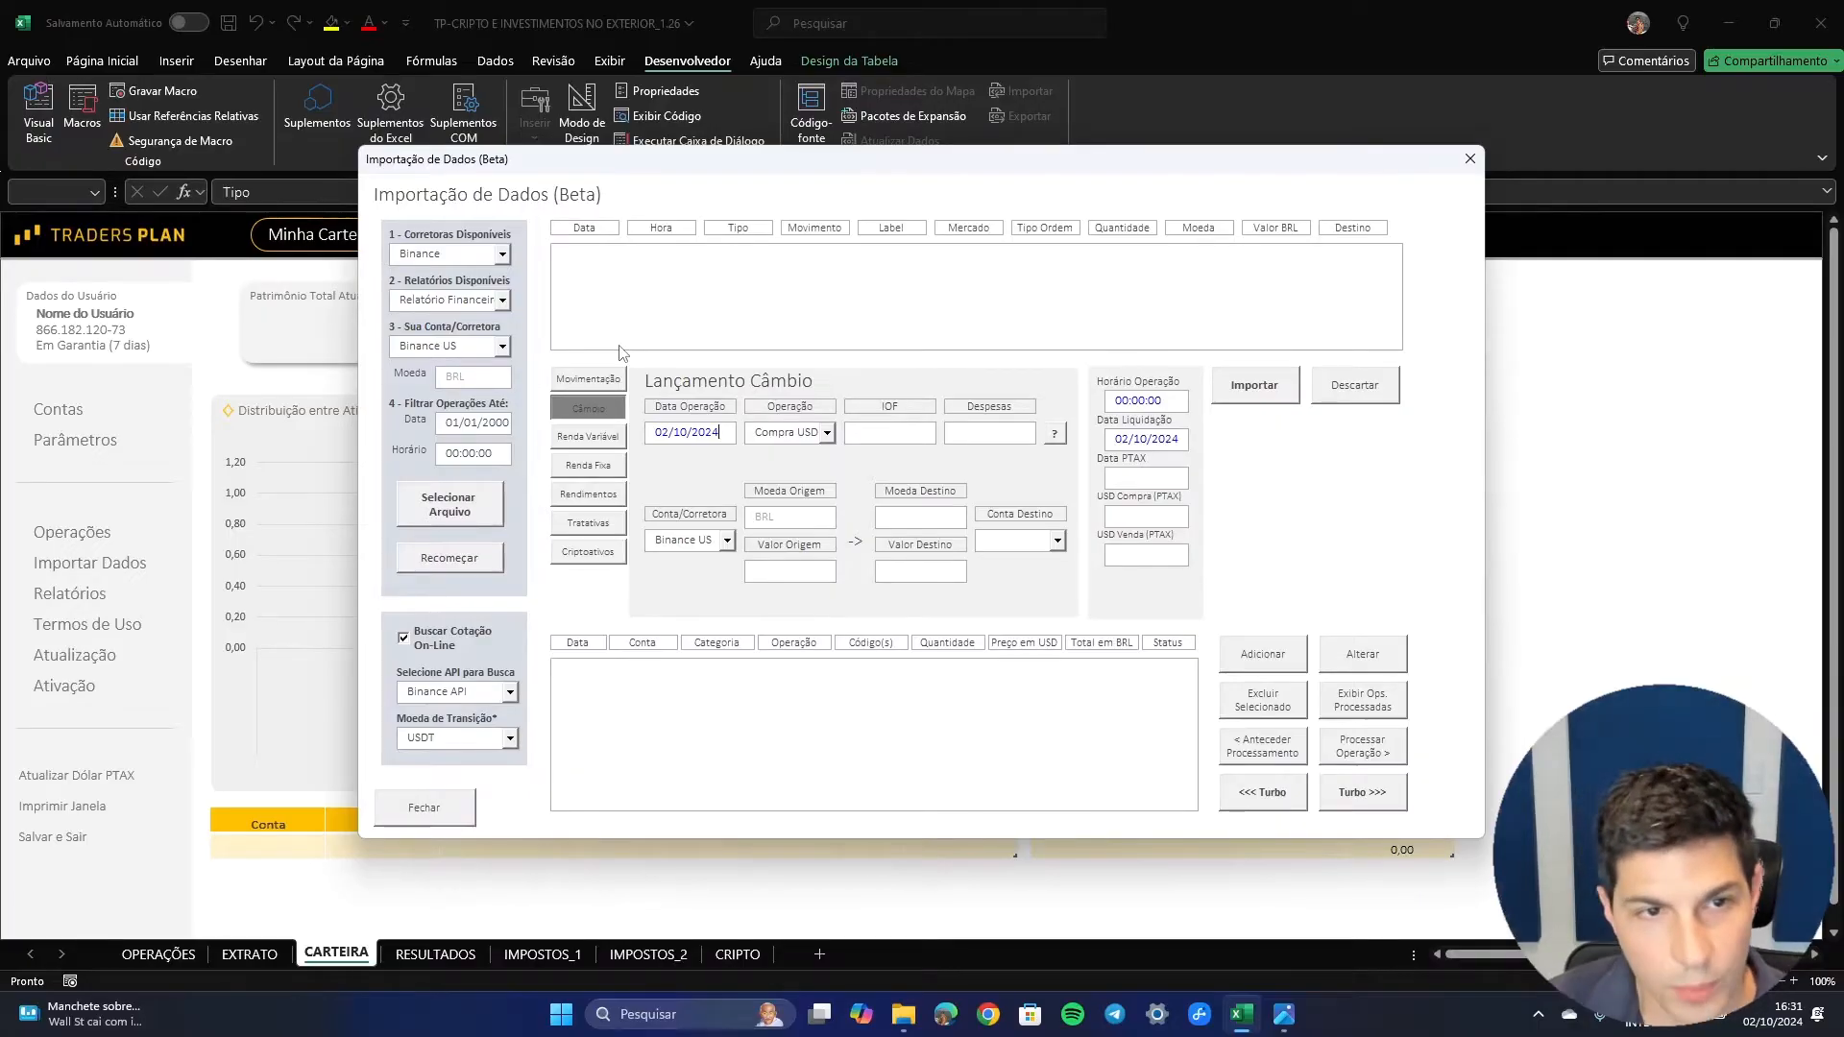
pyautogui.click(503, 254)
pyautogui.click(504, 256)
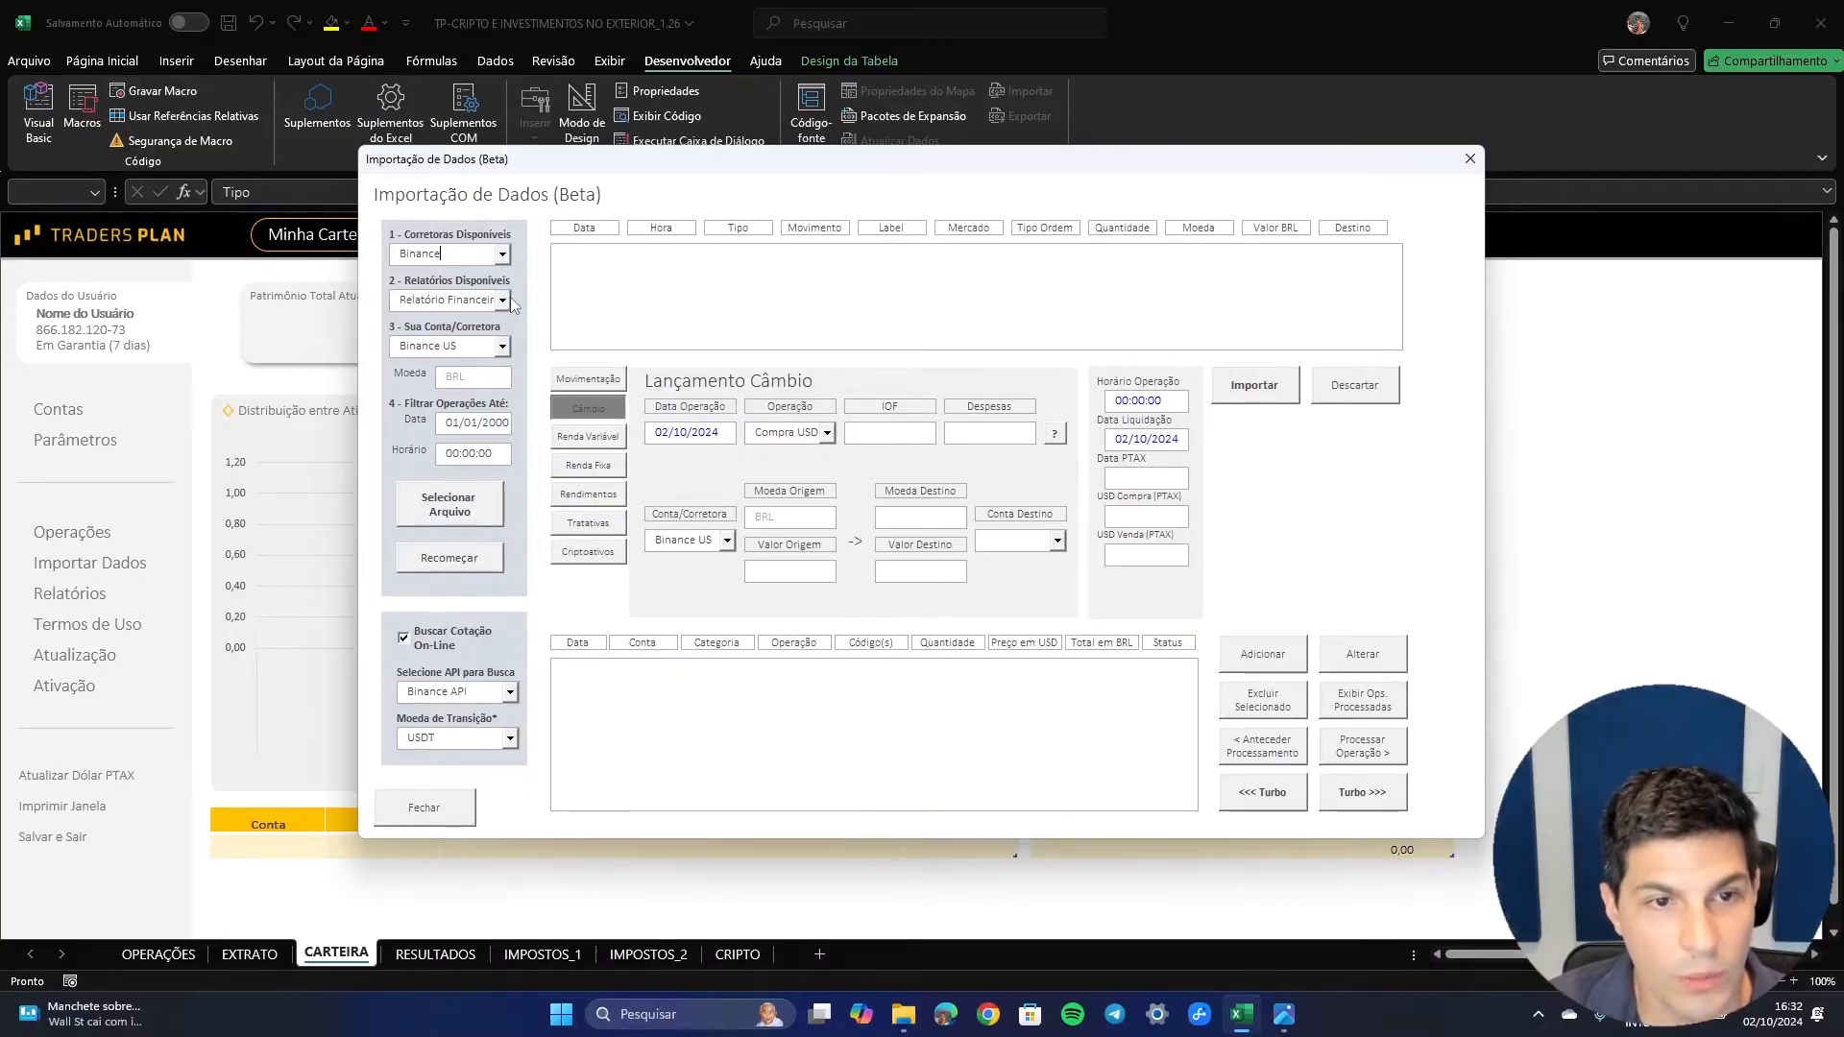
pyautogui.click(503, 300)
pyautogui.click(509, 321)
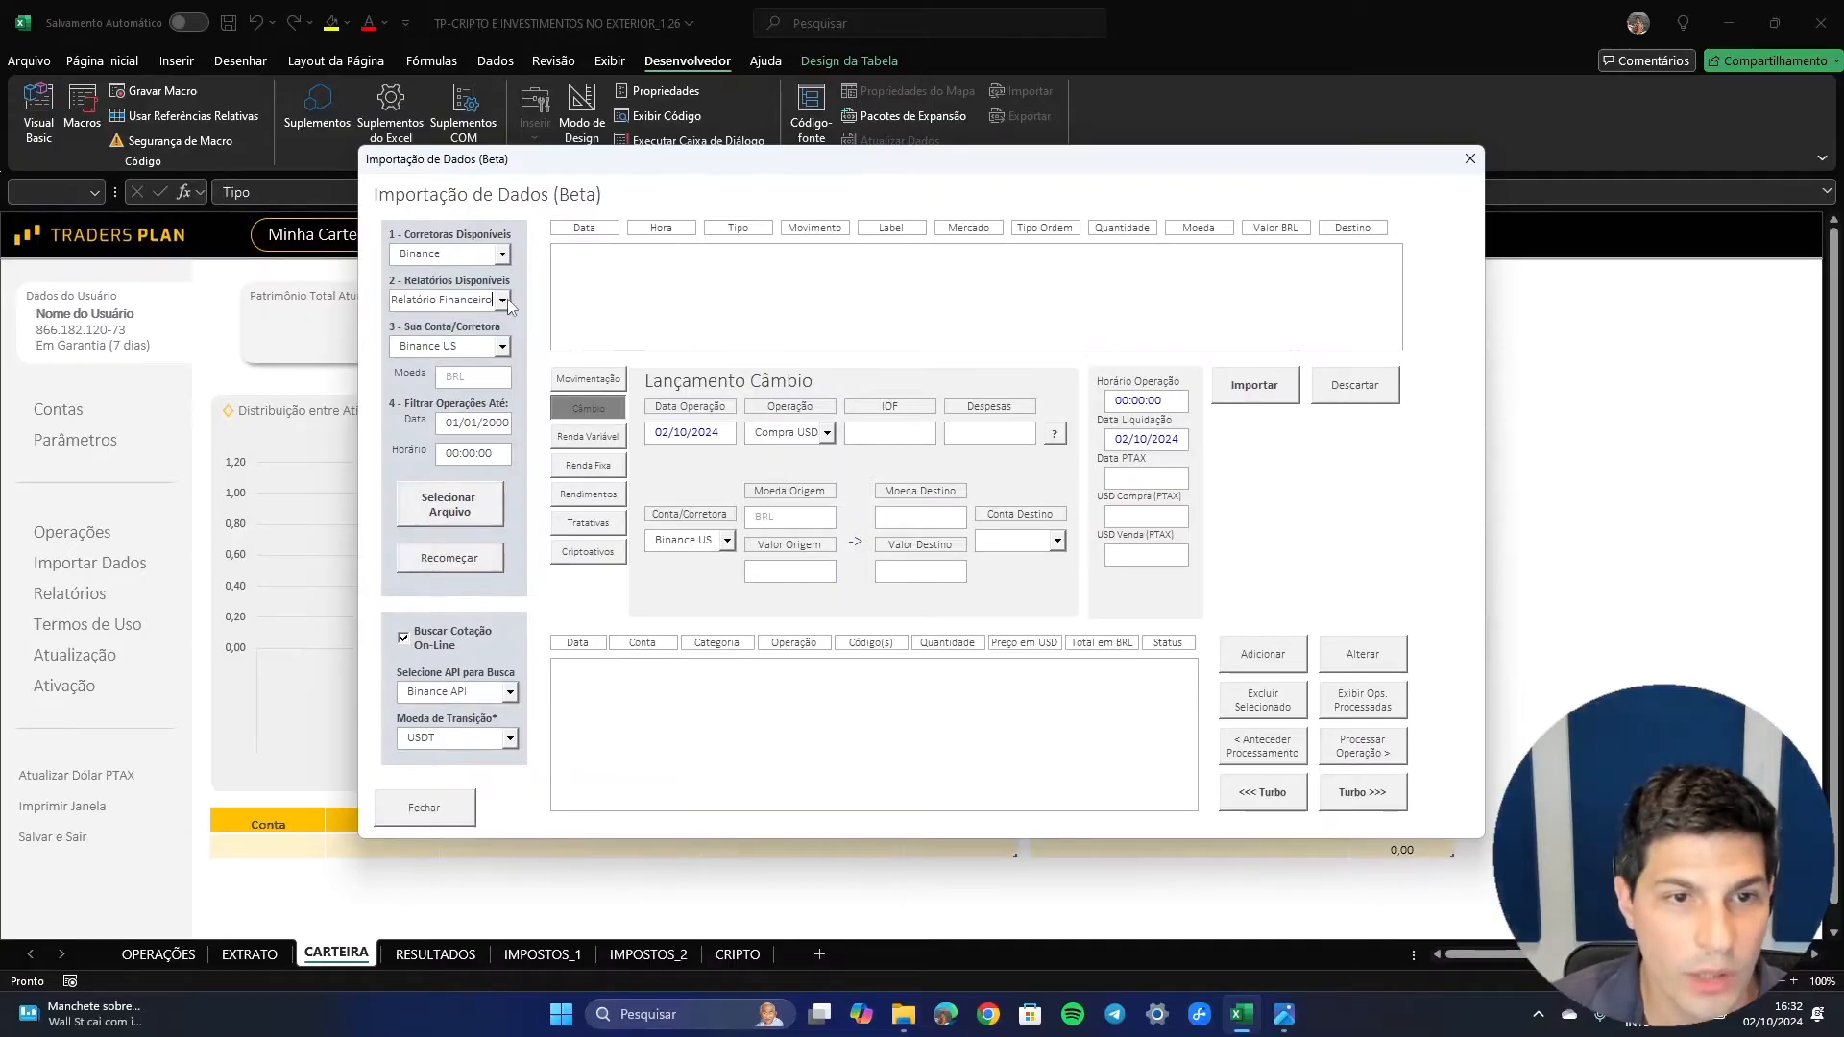
pyautogui.click(491, 345)
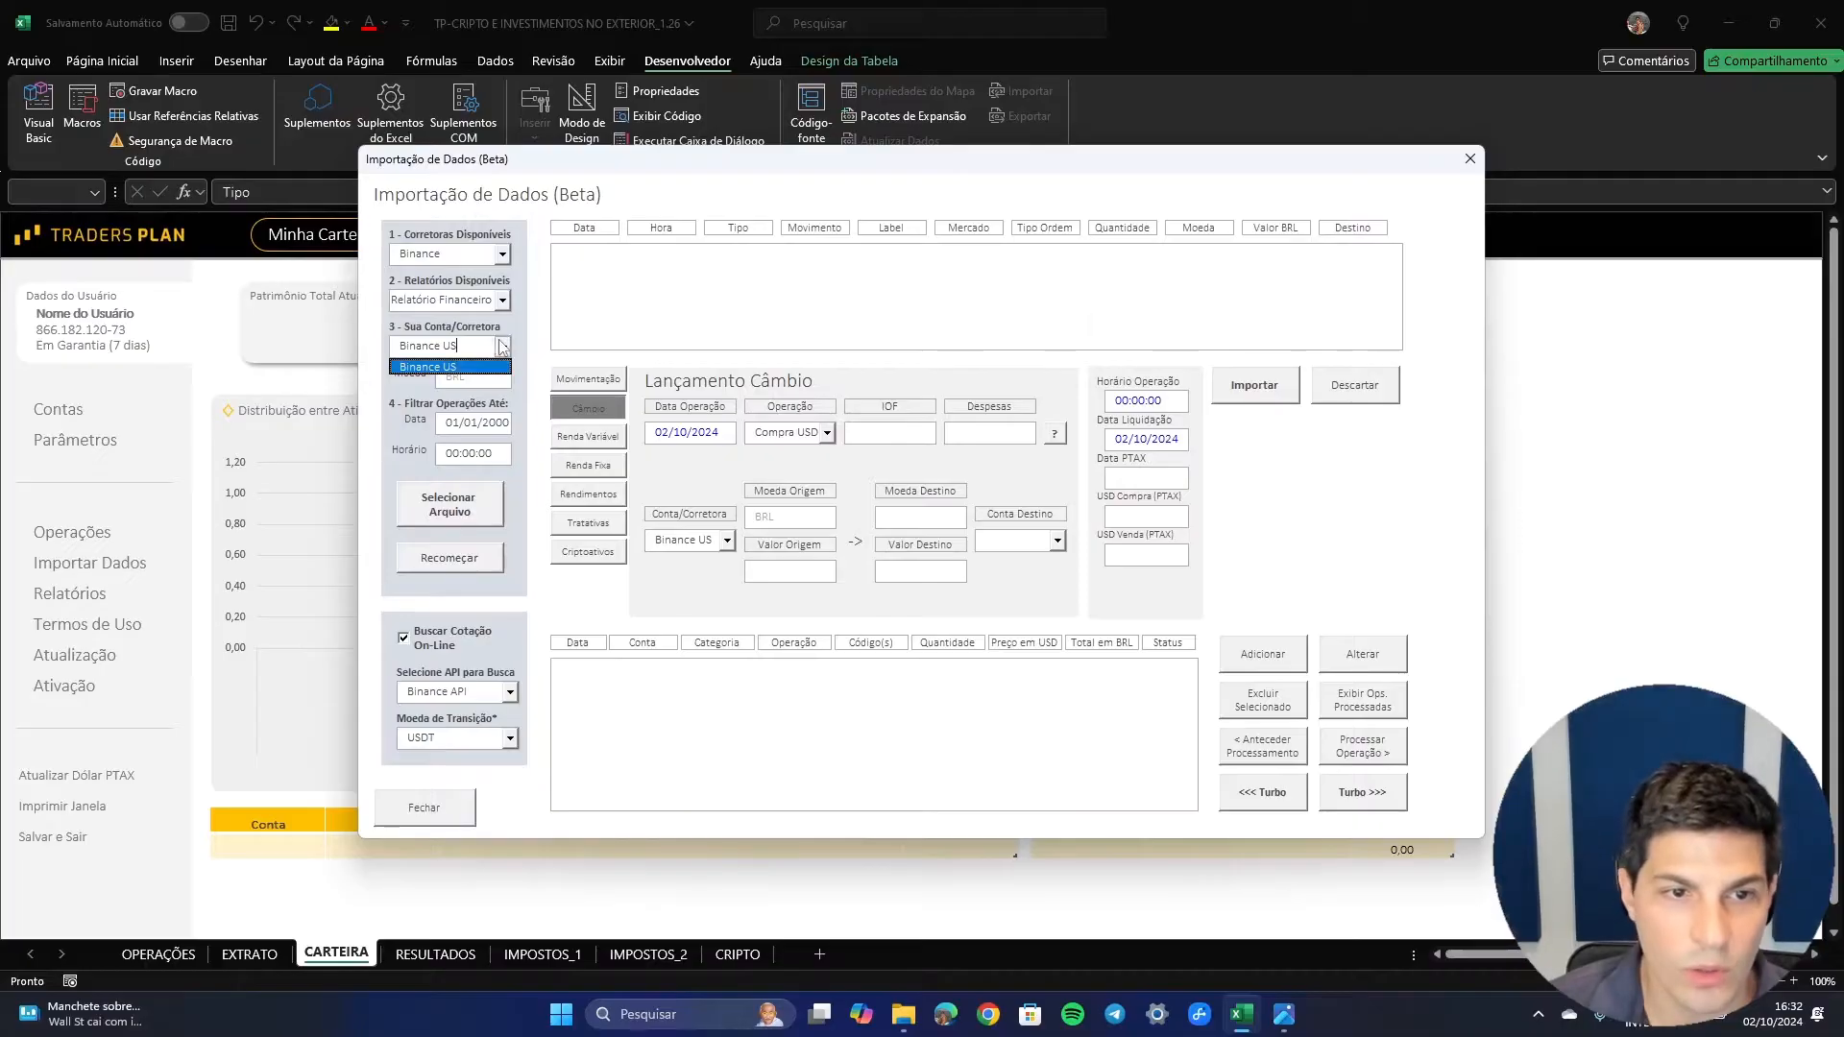
# - Try entering an unregistered account named Binance for the import, open the account registration form, and close it without adding anything
pyautogui.moveTo(482, 349); pyautogui.dragTo(322, 357)
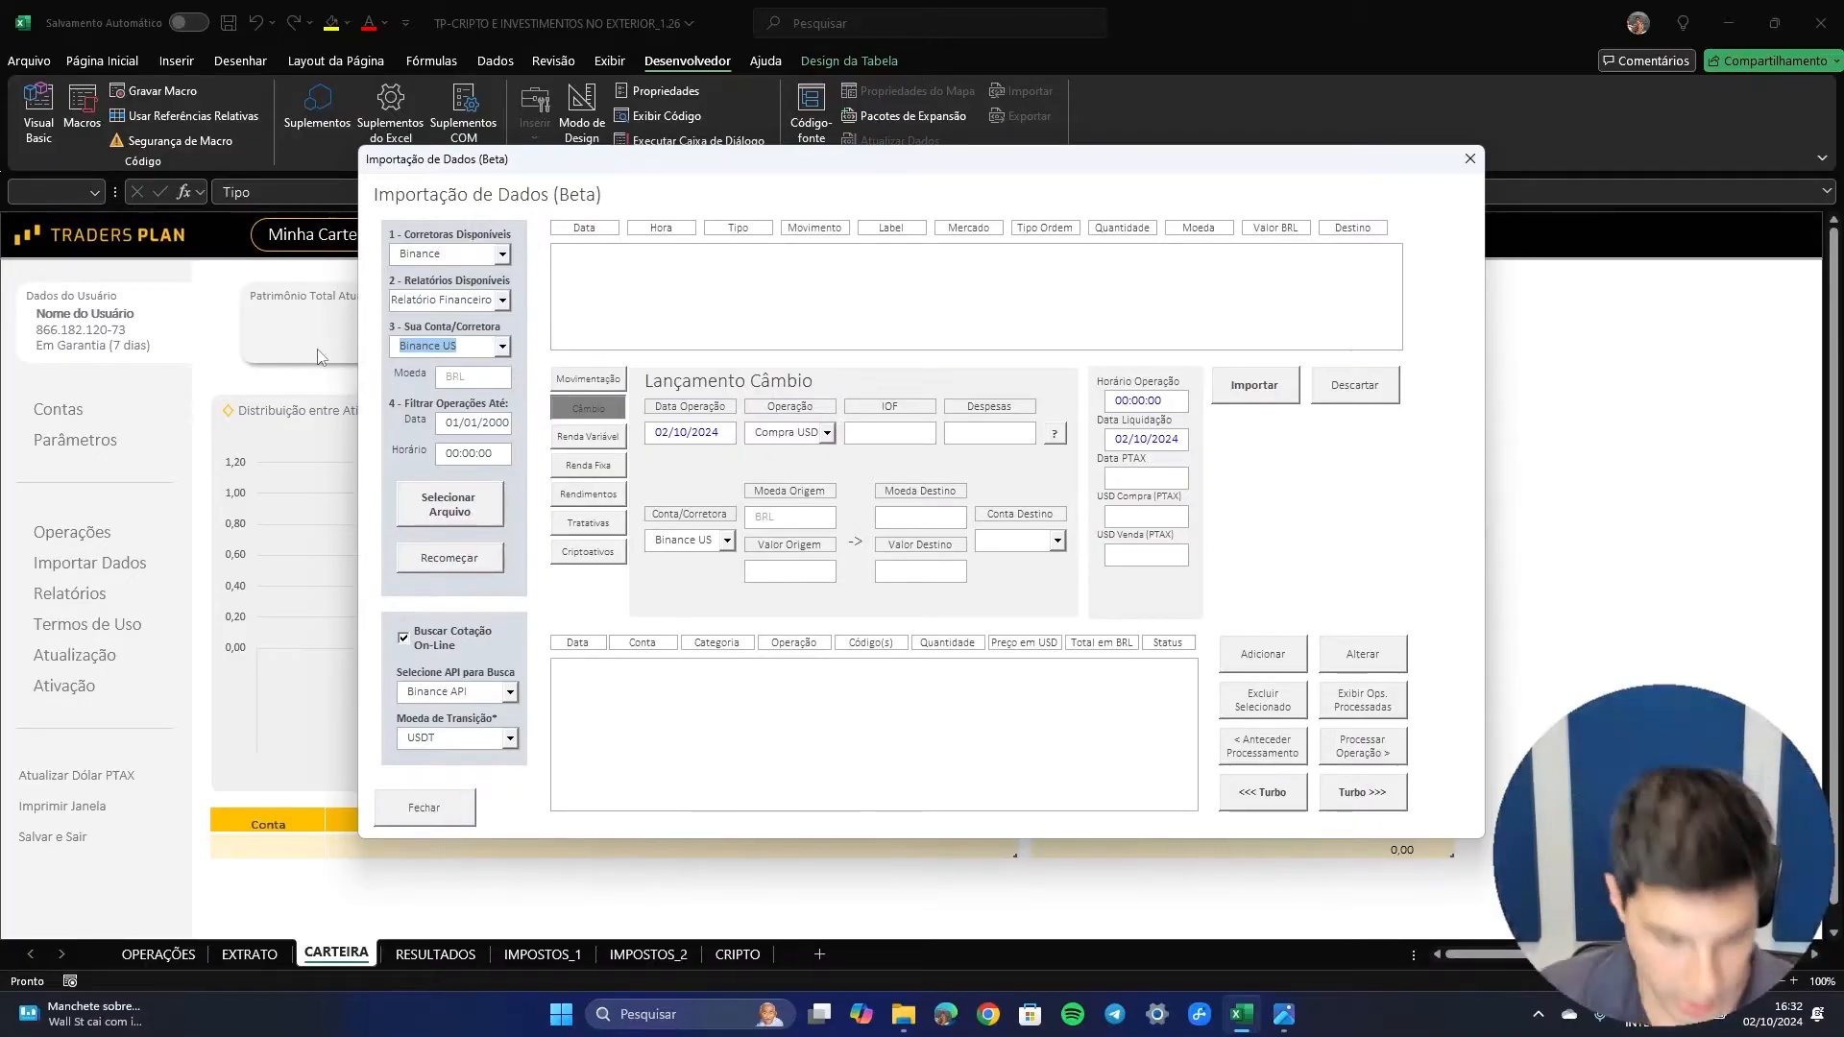
pyautogui.write('Binanc')
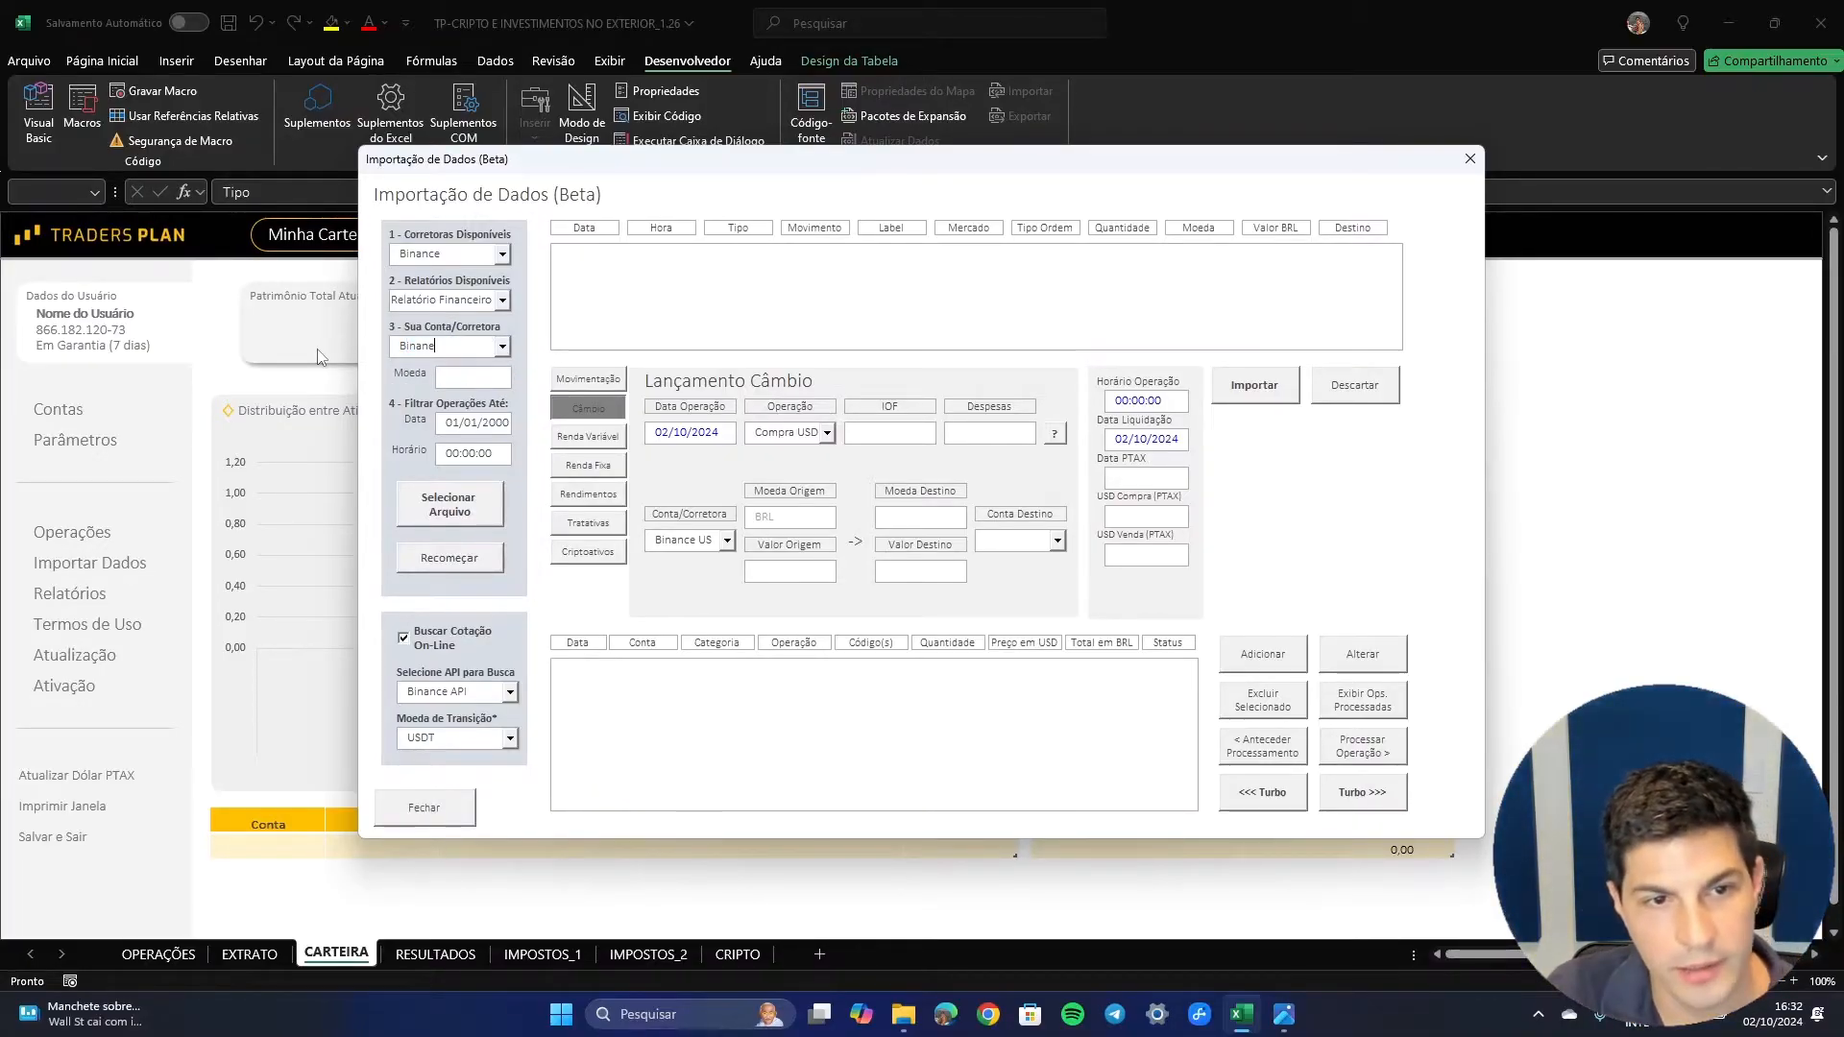
pyautogui.press('BackSpace')
pyautogui.write('ce')
pyautogui.press('BackSpace')
pyautogui.press('Tab')
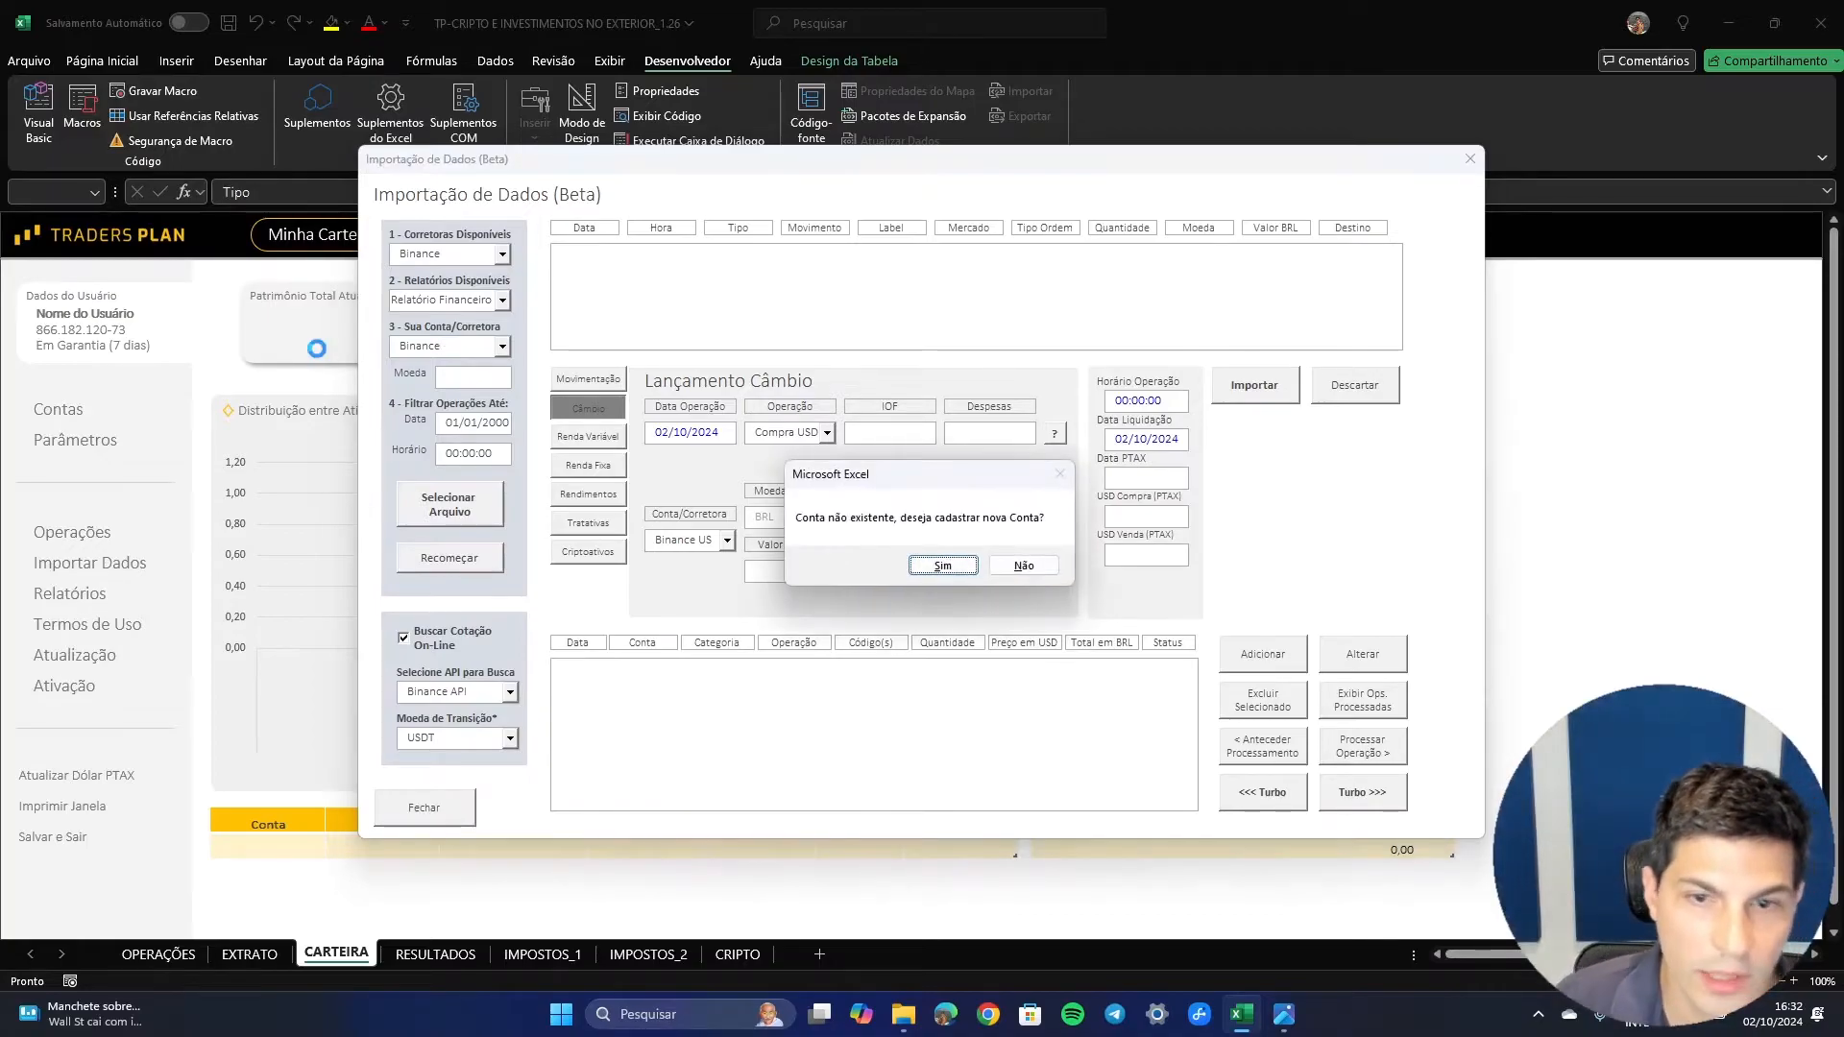
pyautogui.press('Return')
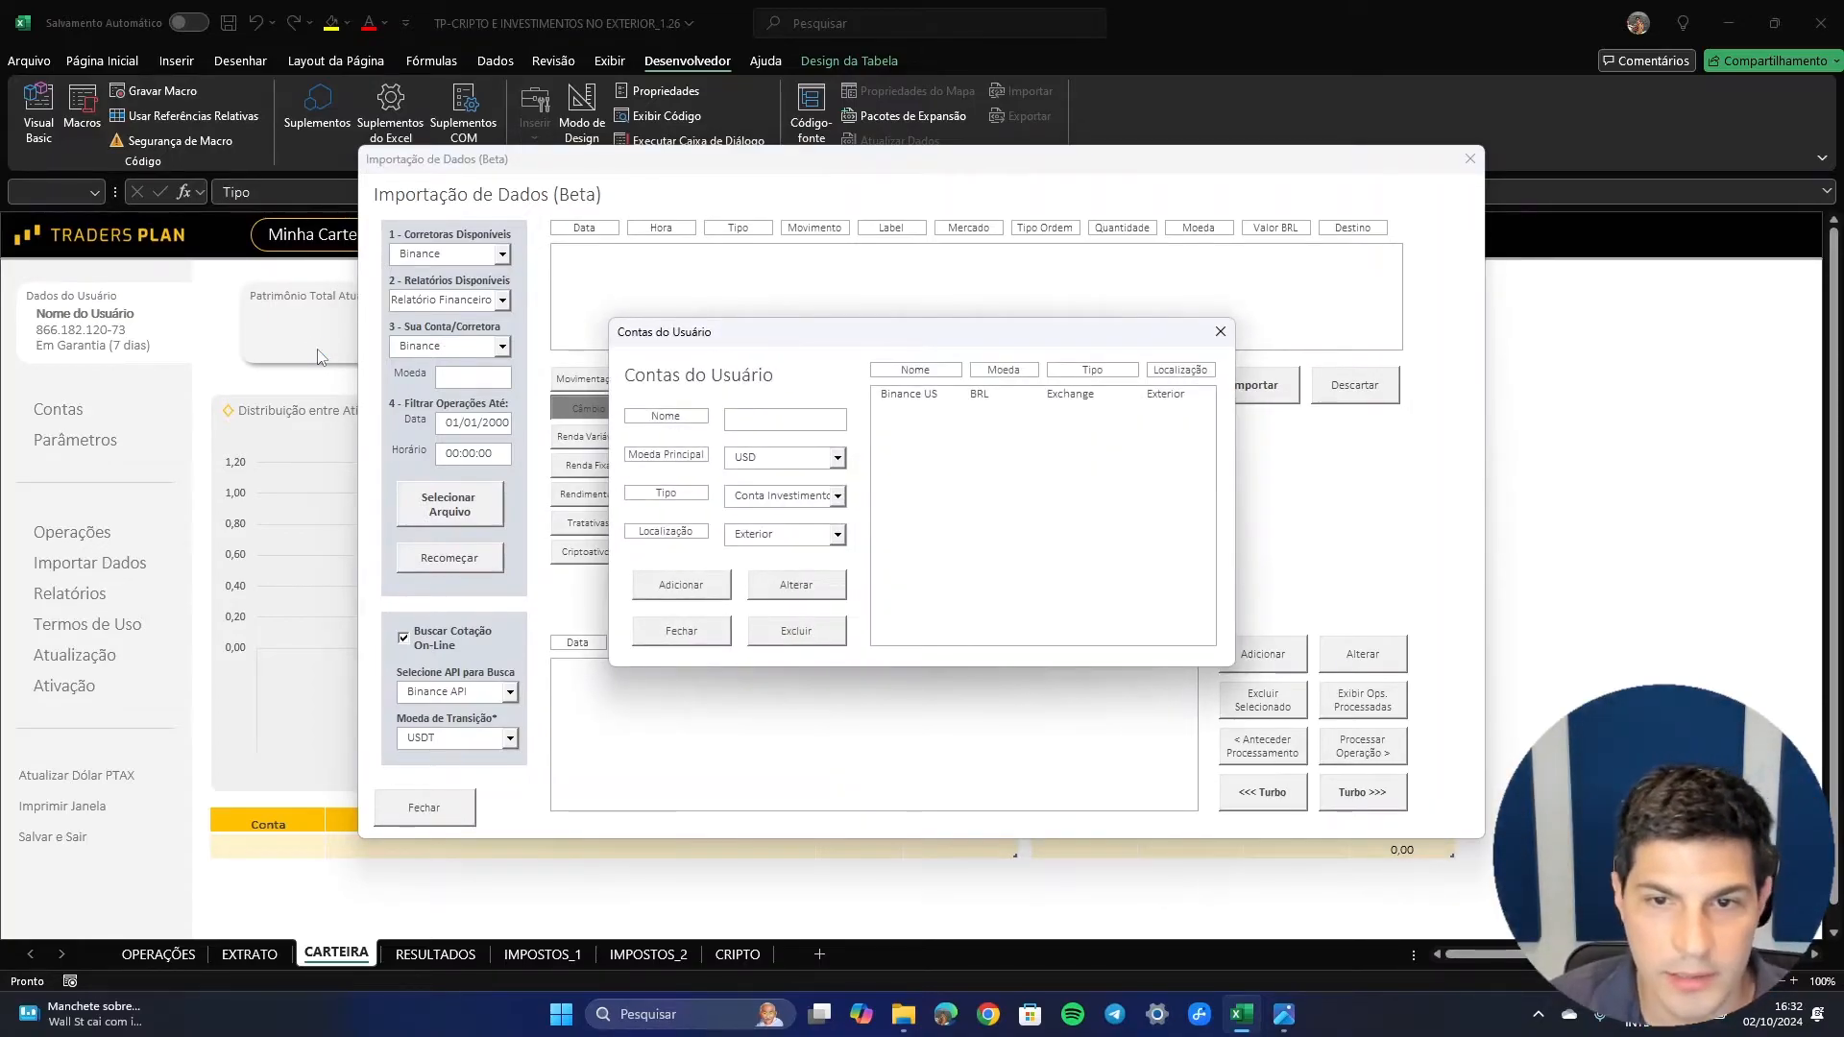
pyautogui.click(1220, 331)
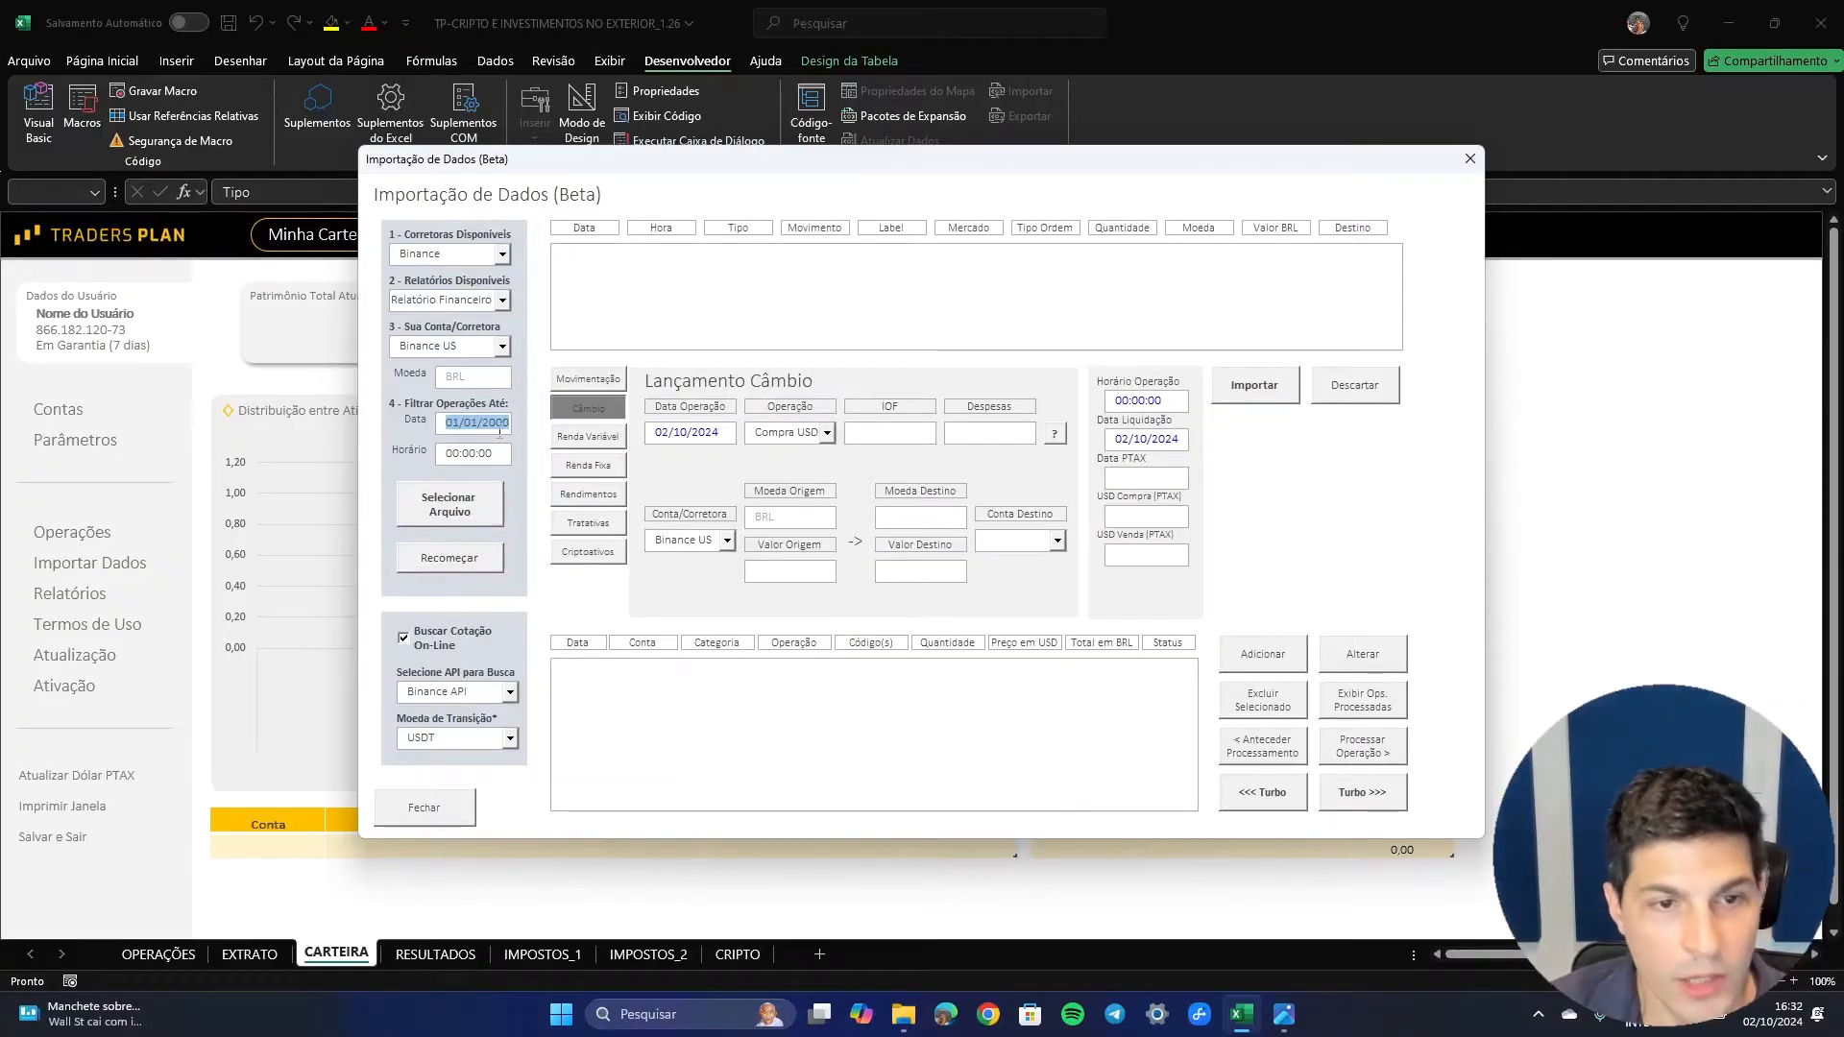
# - Pick the CSV report exemplo_1 2022 in the import form's file selection and examine its contents in the enlarged preview
pyautogui.click(459, 426)
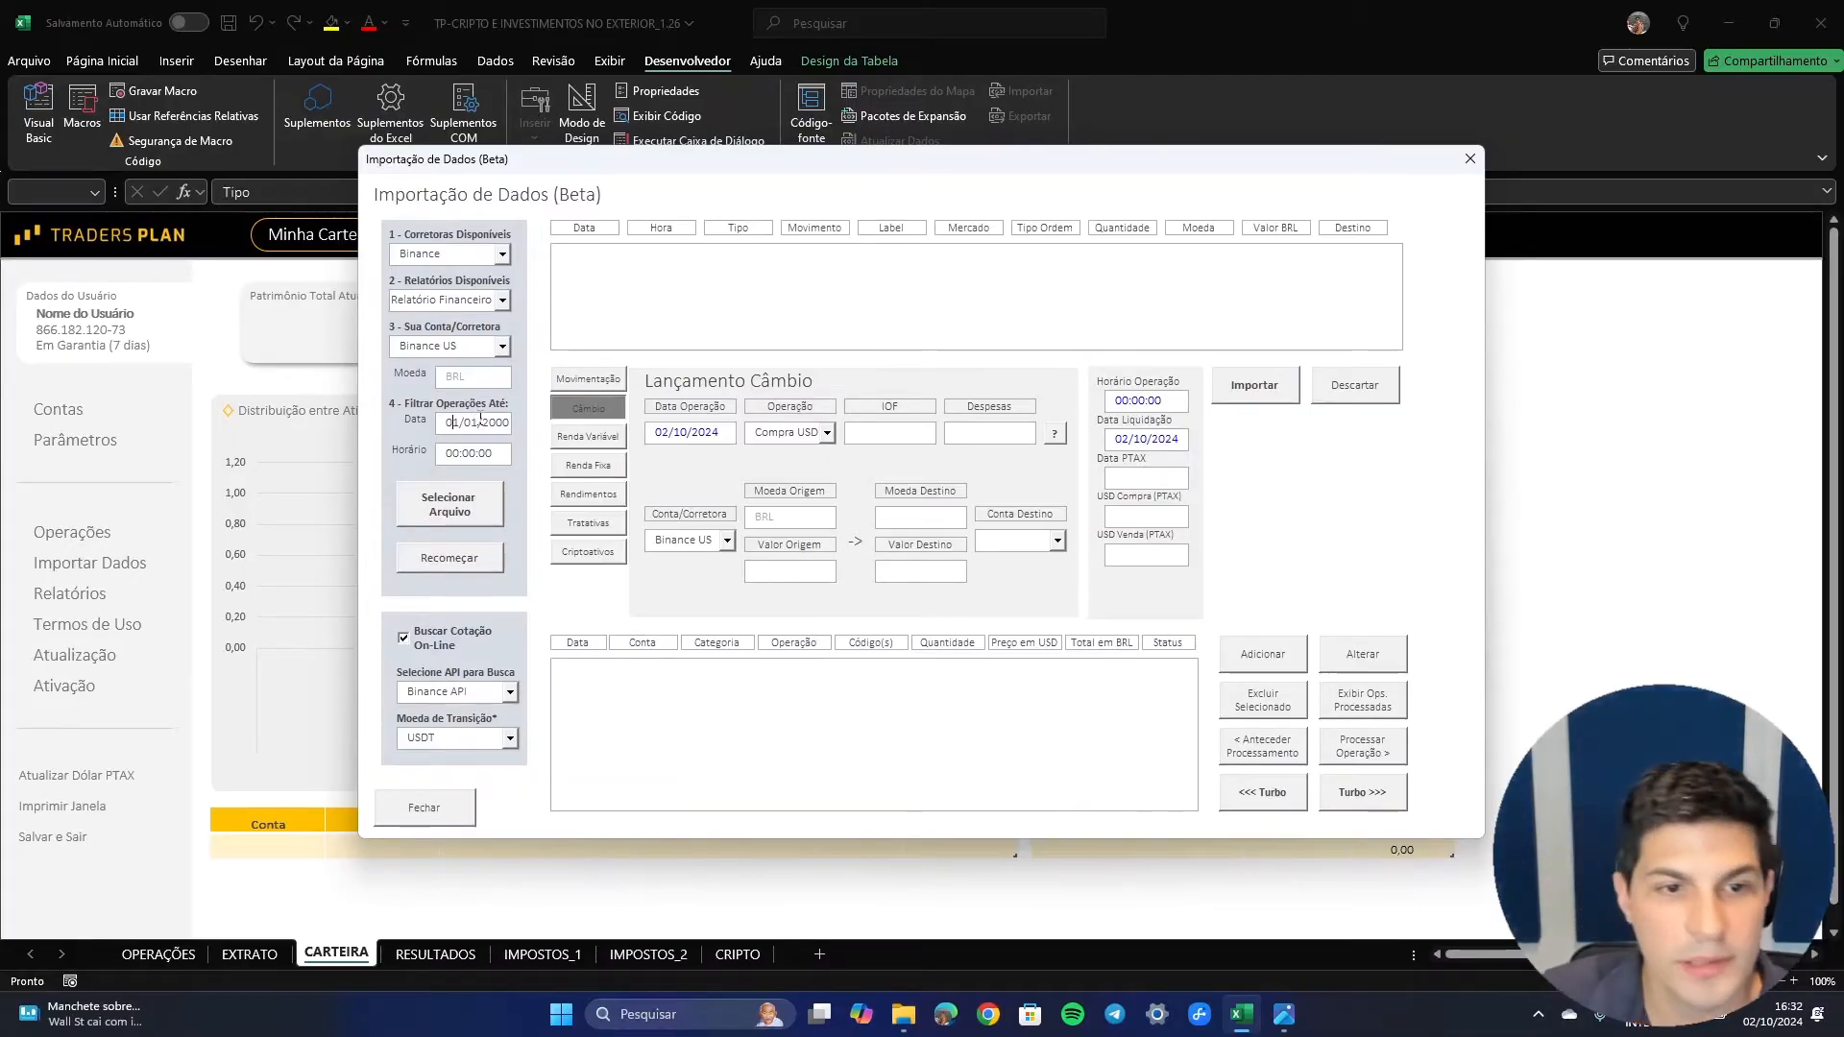
pyautogui.click(478, 512)
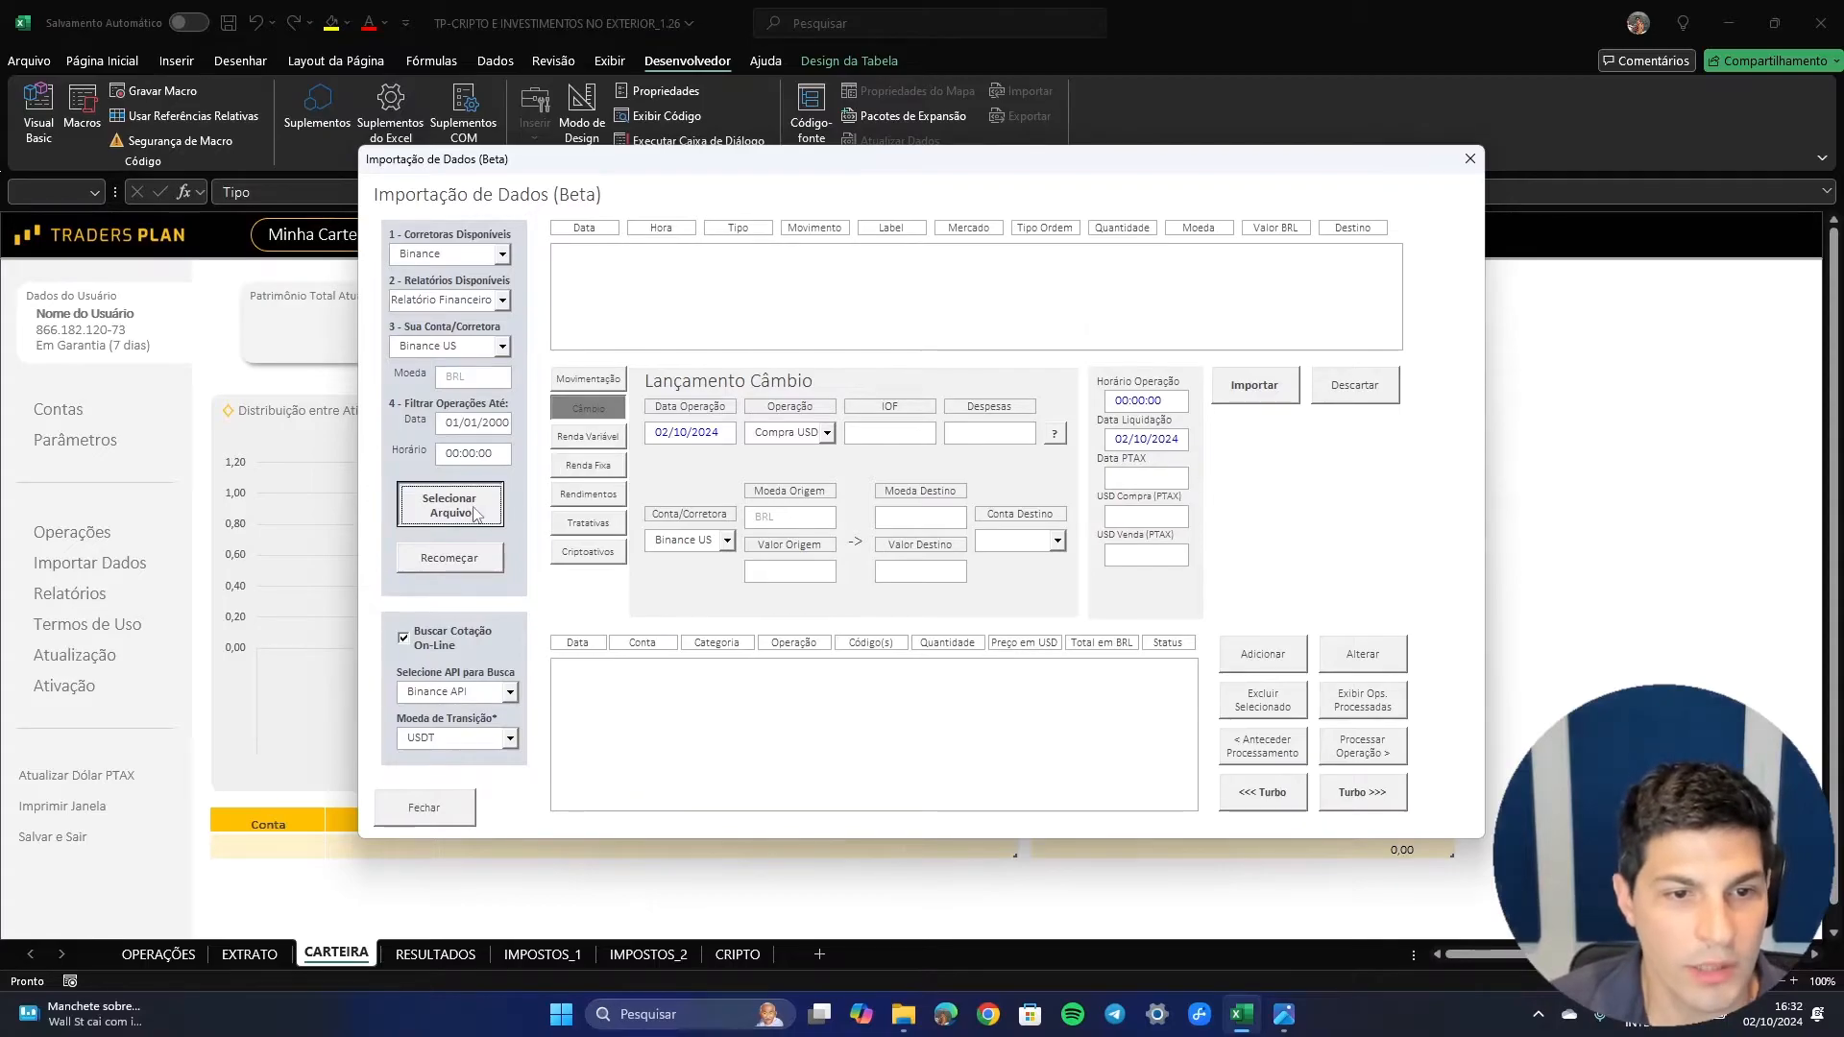
pyautogui.moveTo(721, 188); pyautogui.dragTo(917, 206)
pyautogui.click(735, 344)
pyautogui.moveTo(868, 208); pyautogui.dragTo(690, 212)
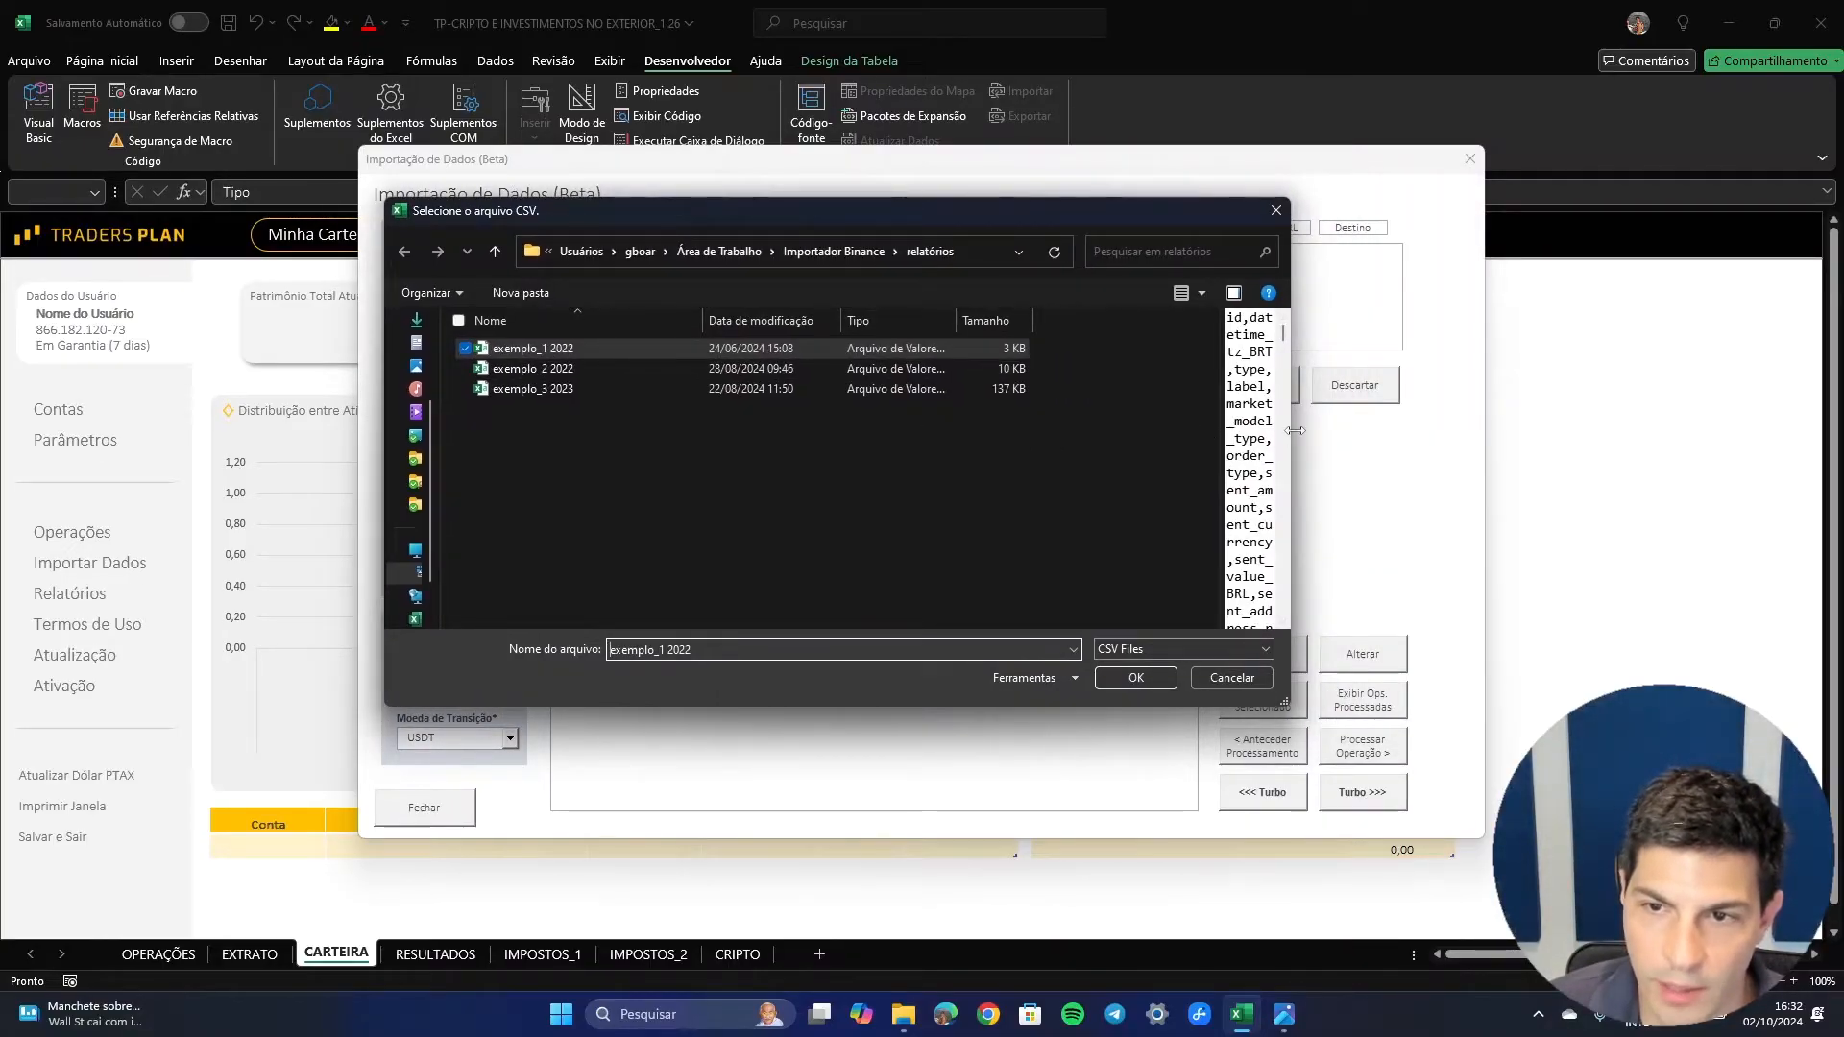
pyautogui.moveTo(1291, 402); pyautogui.dragTo(1779, 402)
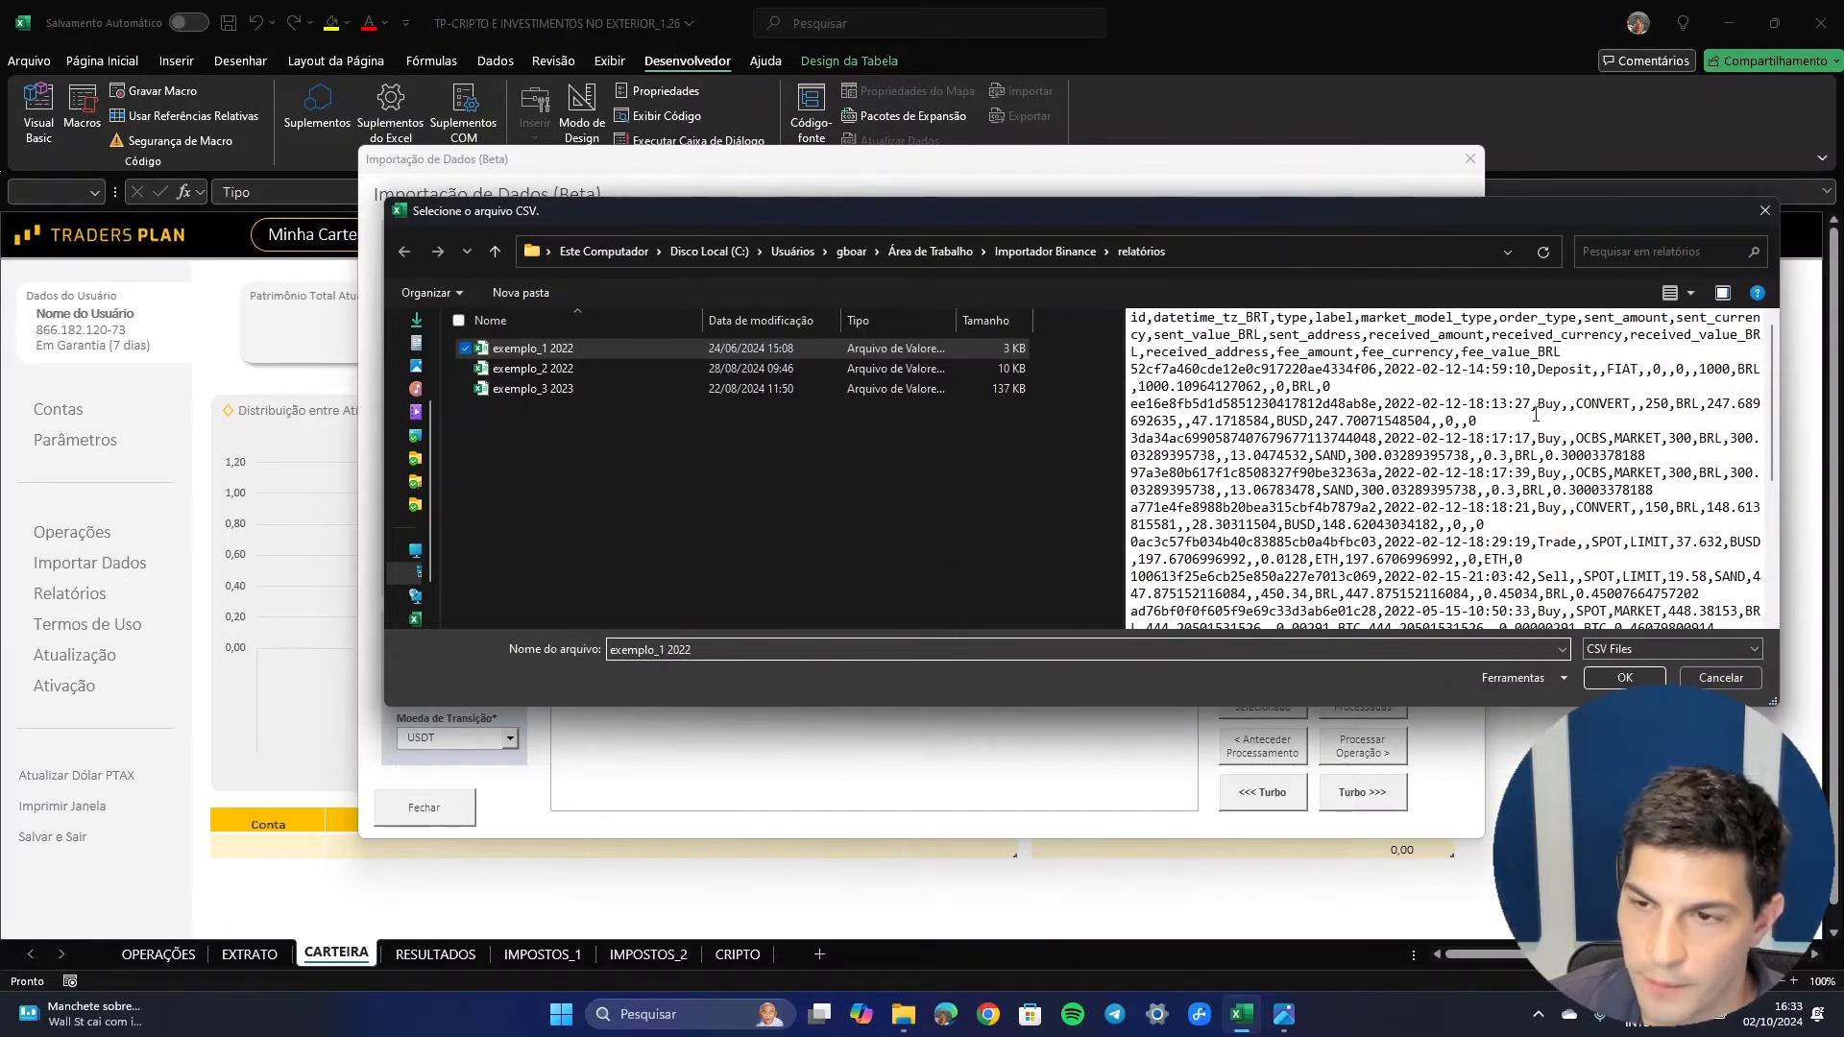
pyautogui.scroll(-5, 1535, 414)
pyautogui.scroll(5, 1394, 423)
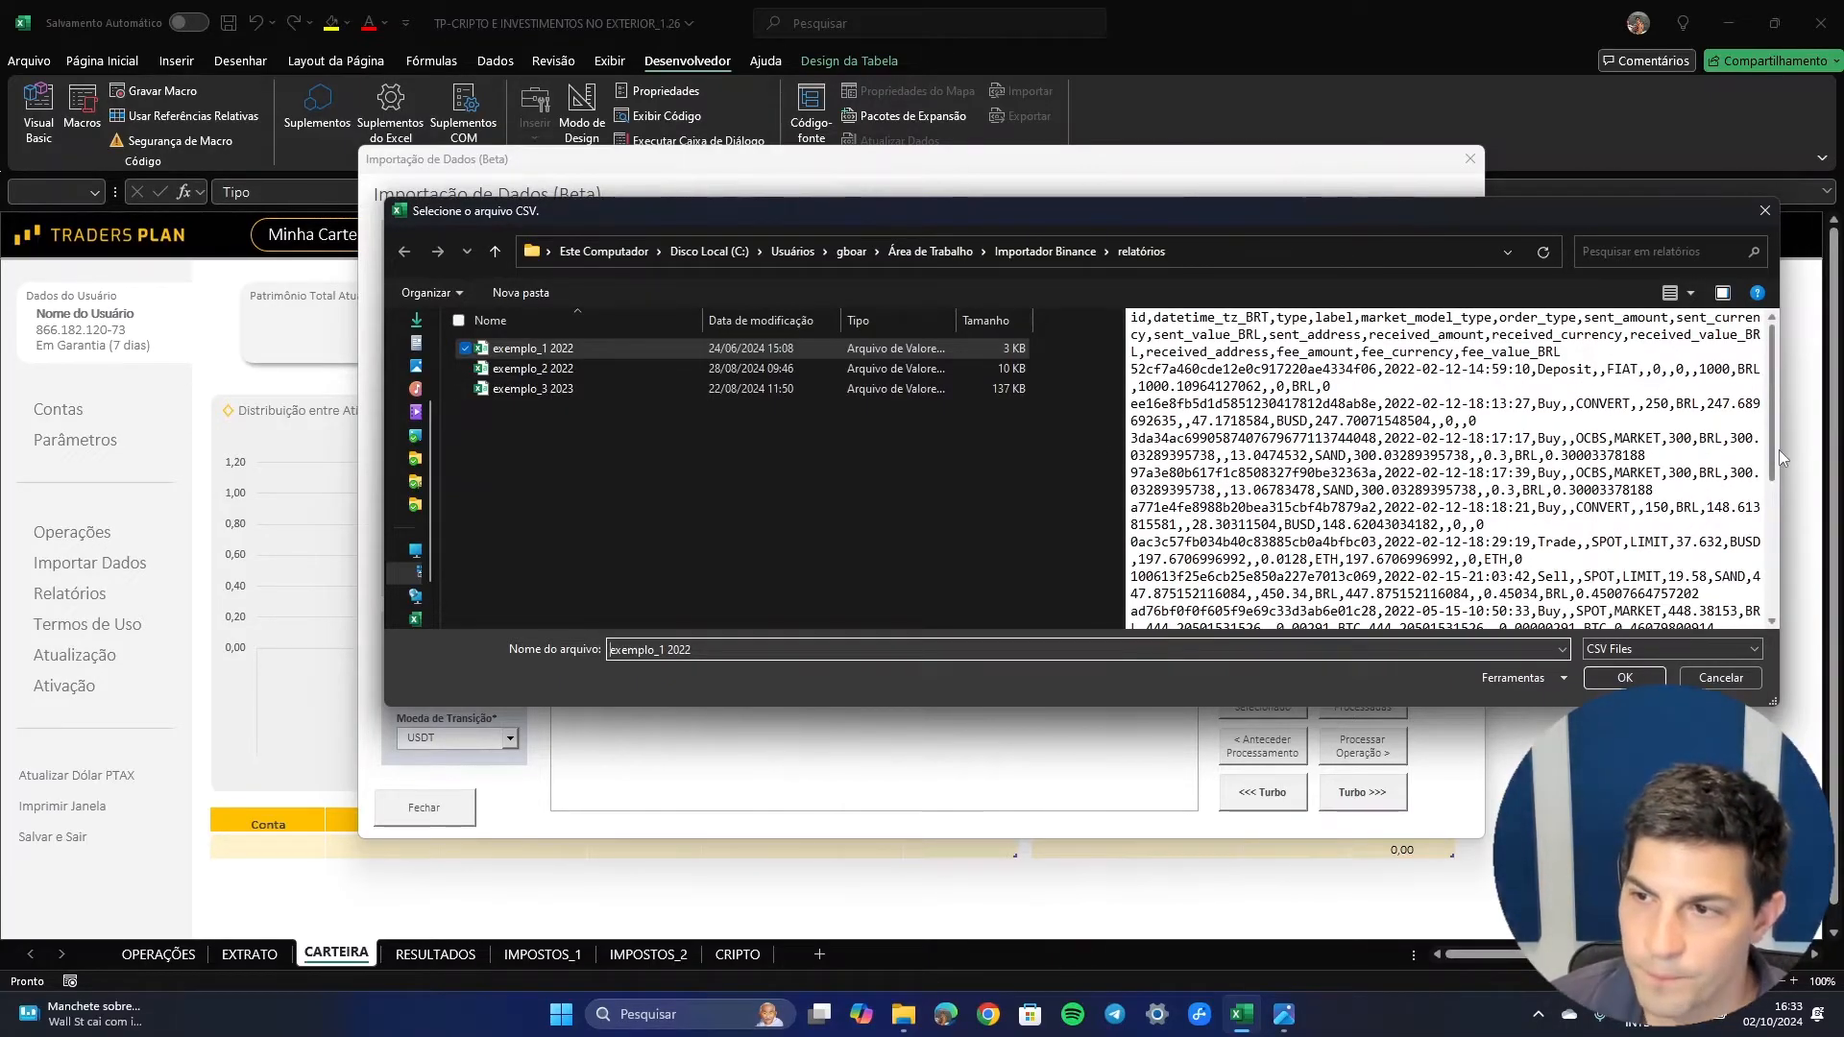
# - Load exemplo_1 2022 into the import form and import its first record, the FIAT deposit of 1000 BRL
pyautogui.moveTo(1779, 449); pyautogui.dragTo(1232, 449)
pyautogui.moveTo(920, 210); pyautogui.dragTo(1148, 237)
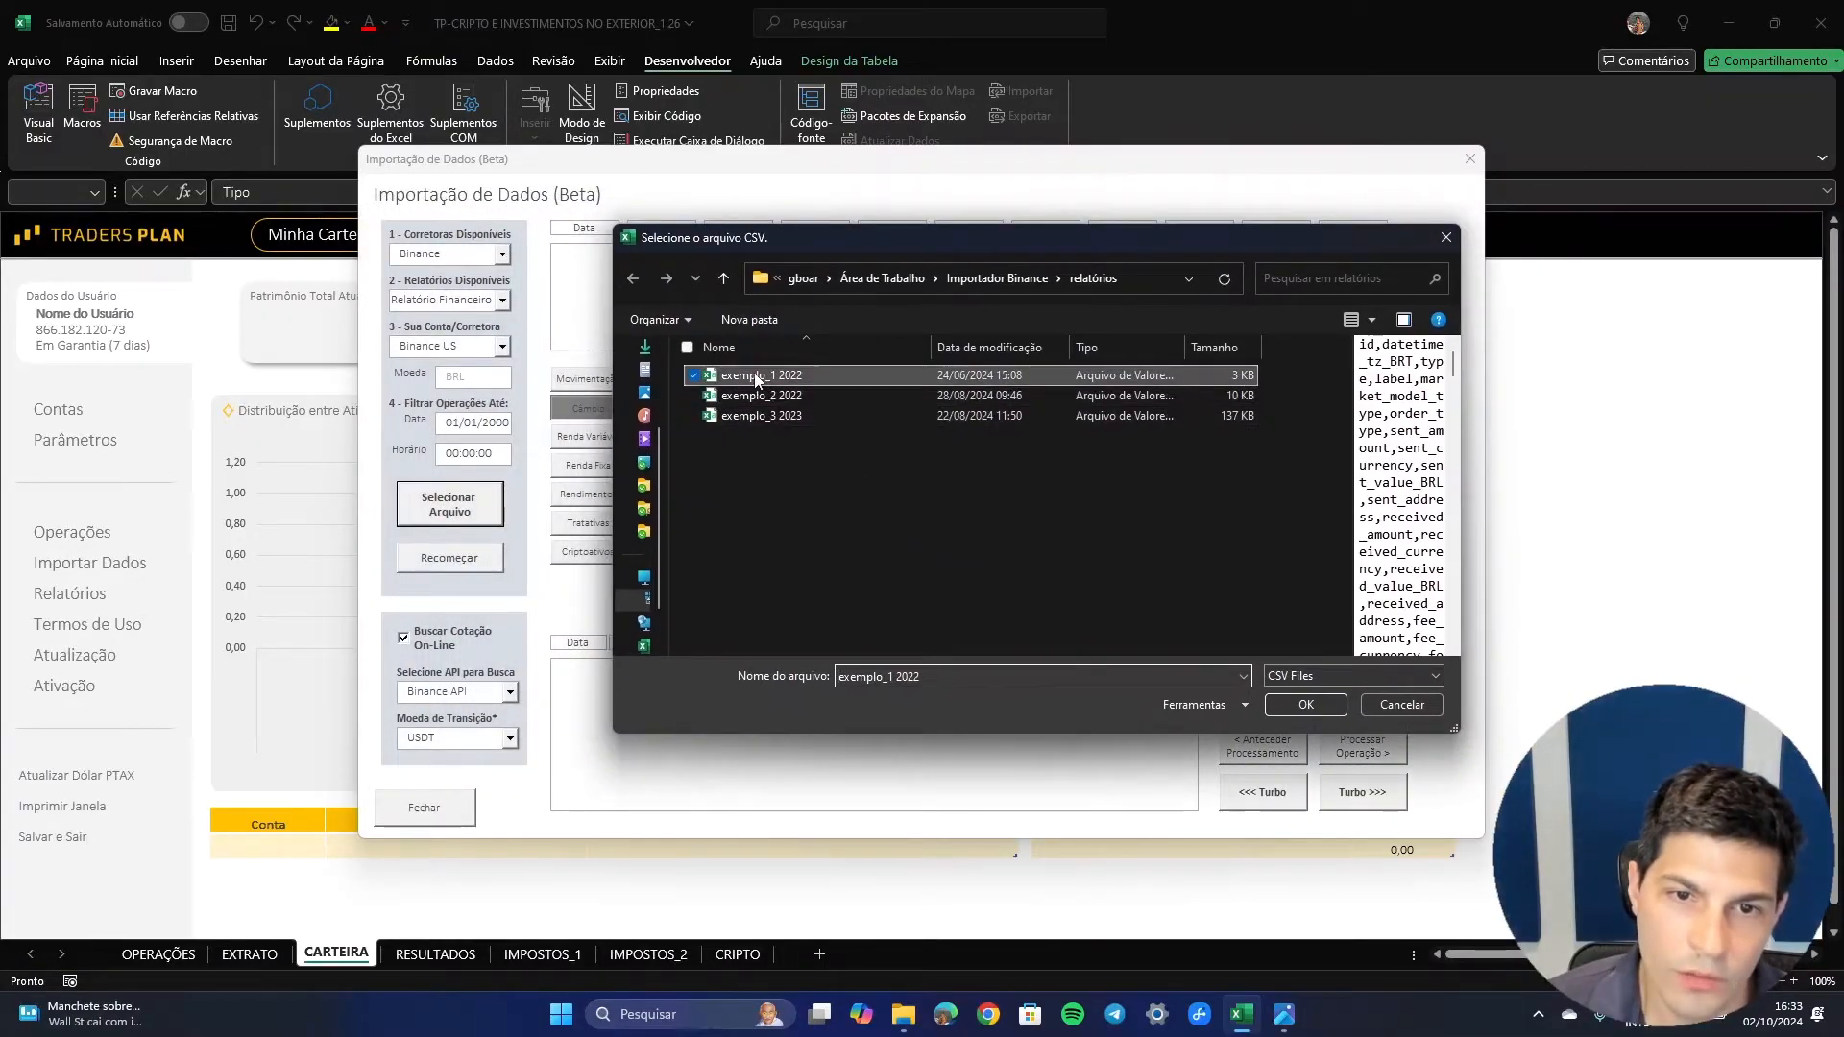
pyautogui.click(1306, 705)
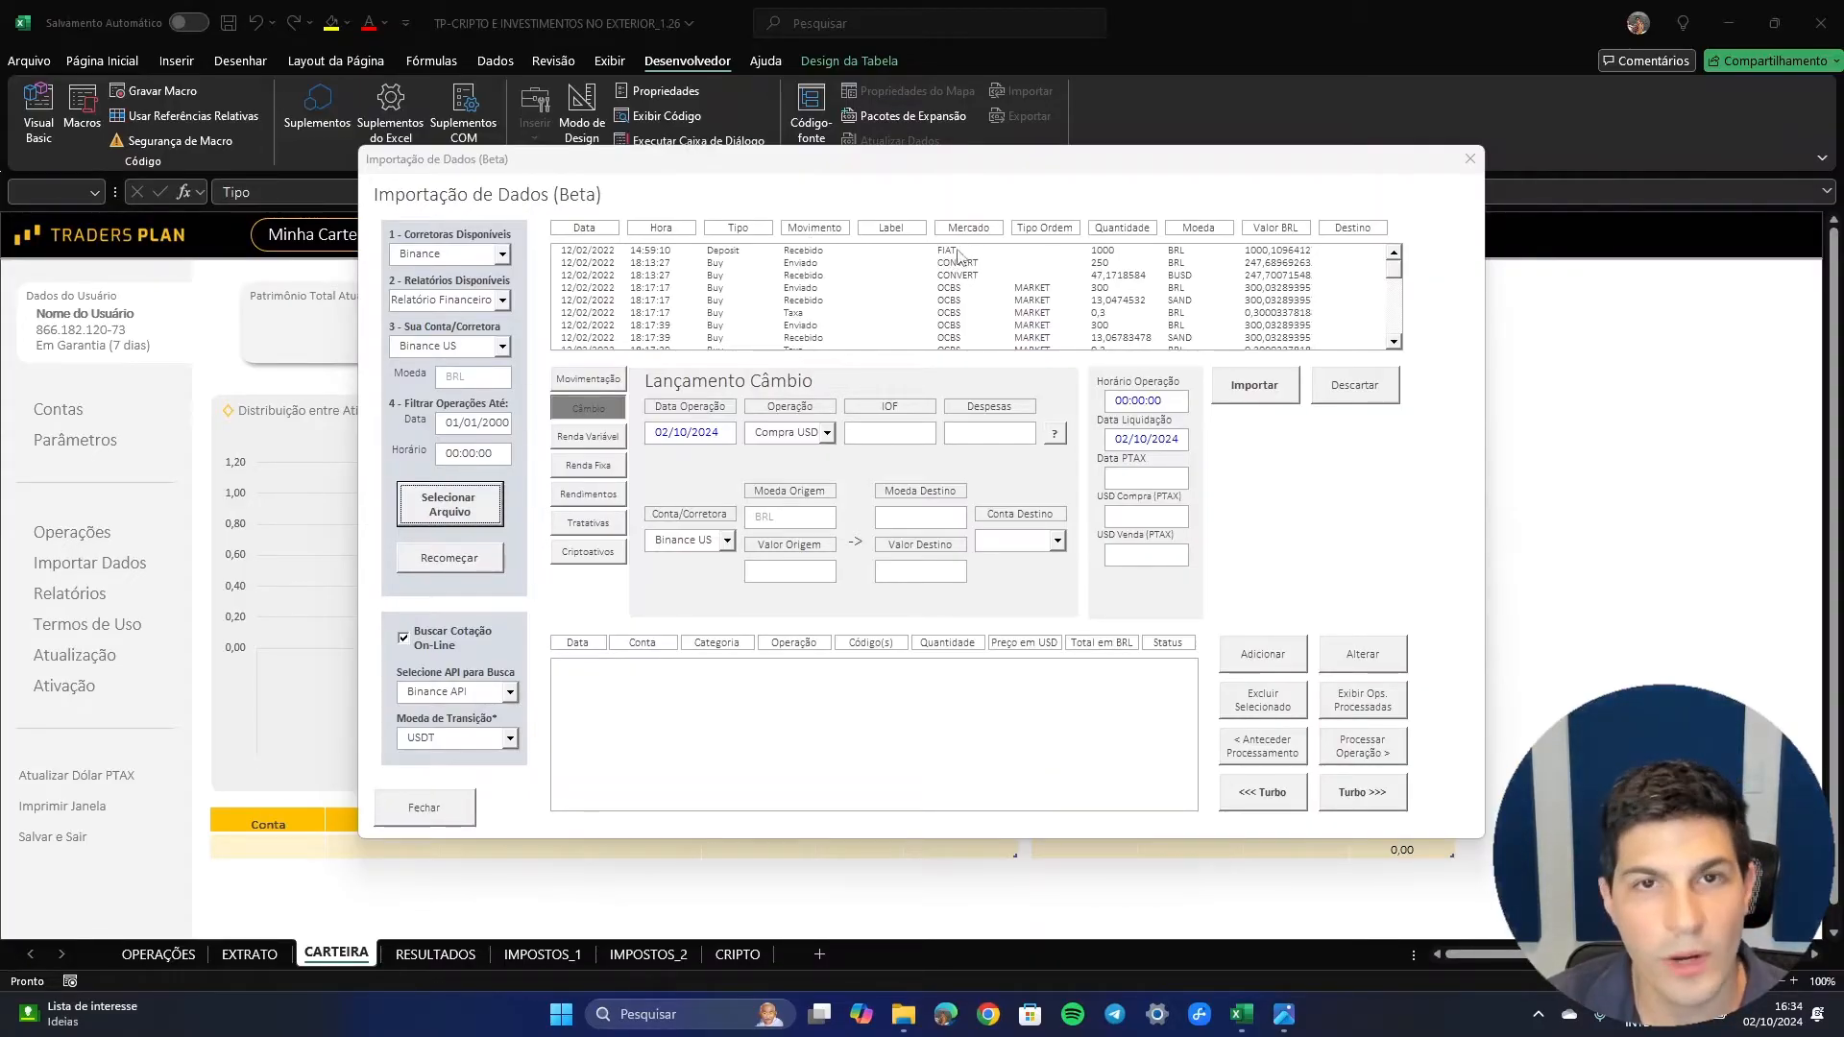
pyautogui.click(717, 252)
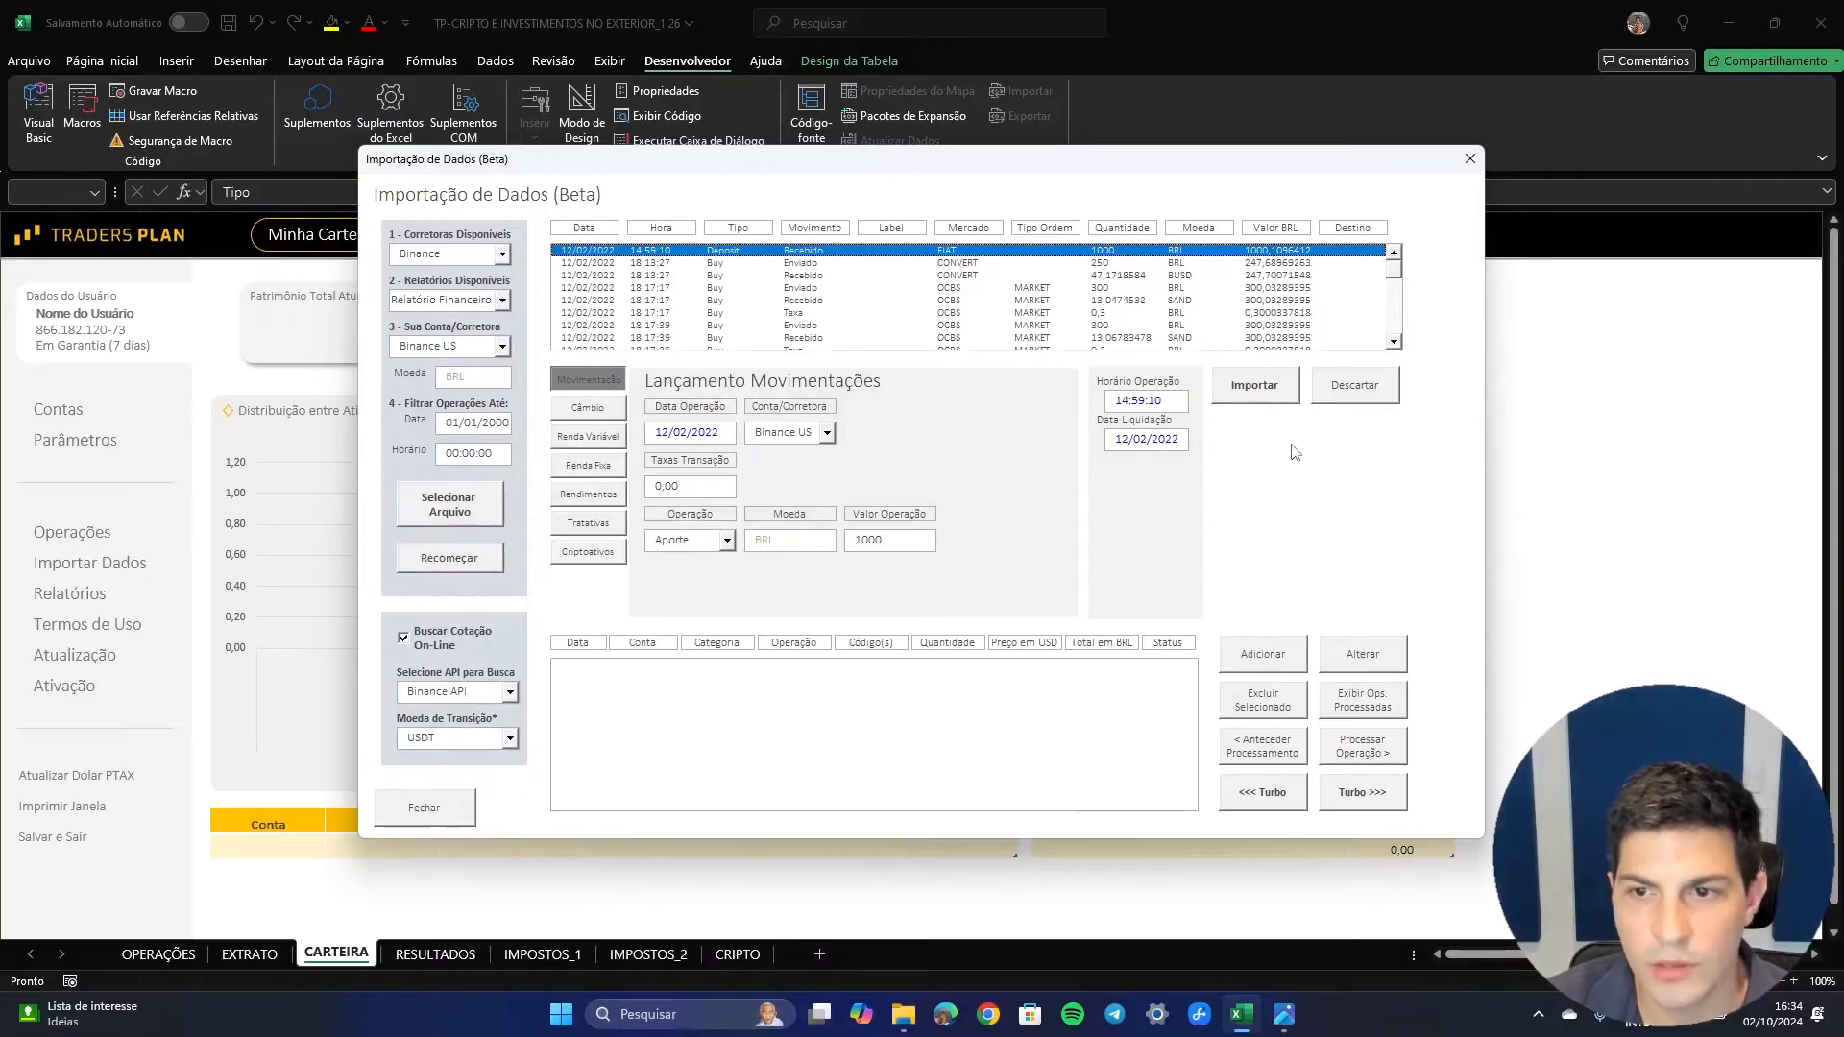
pyautogui.click(1259, 398)
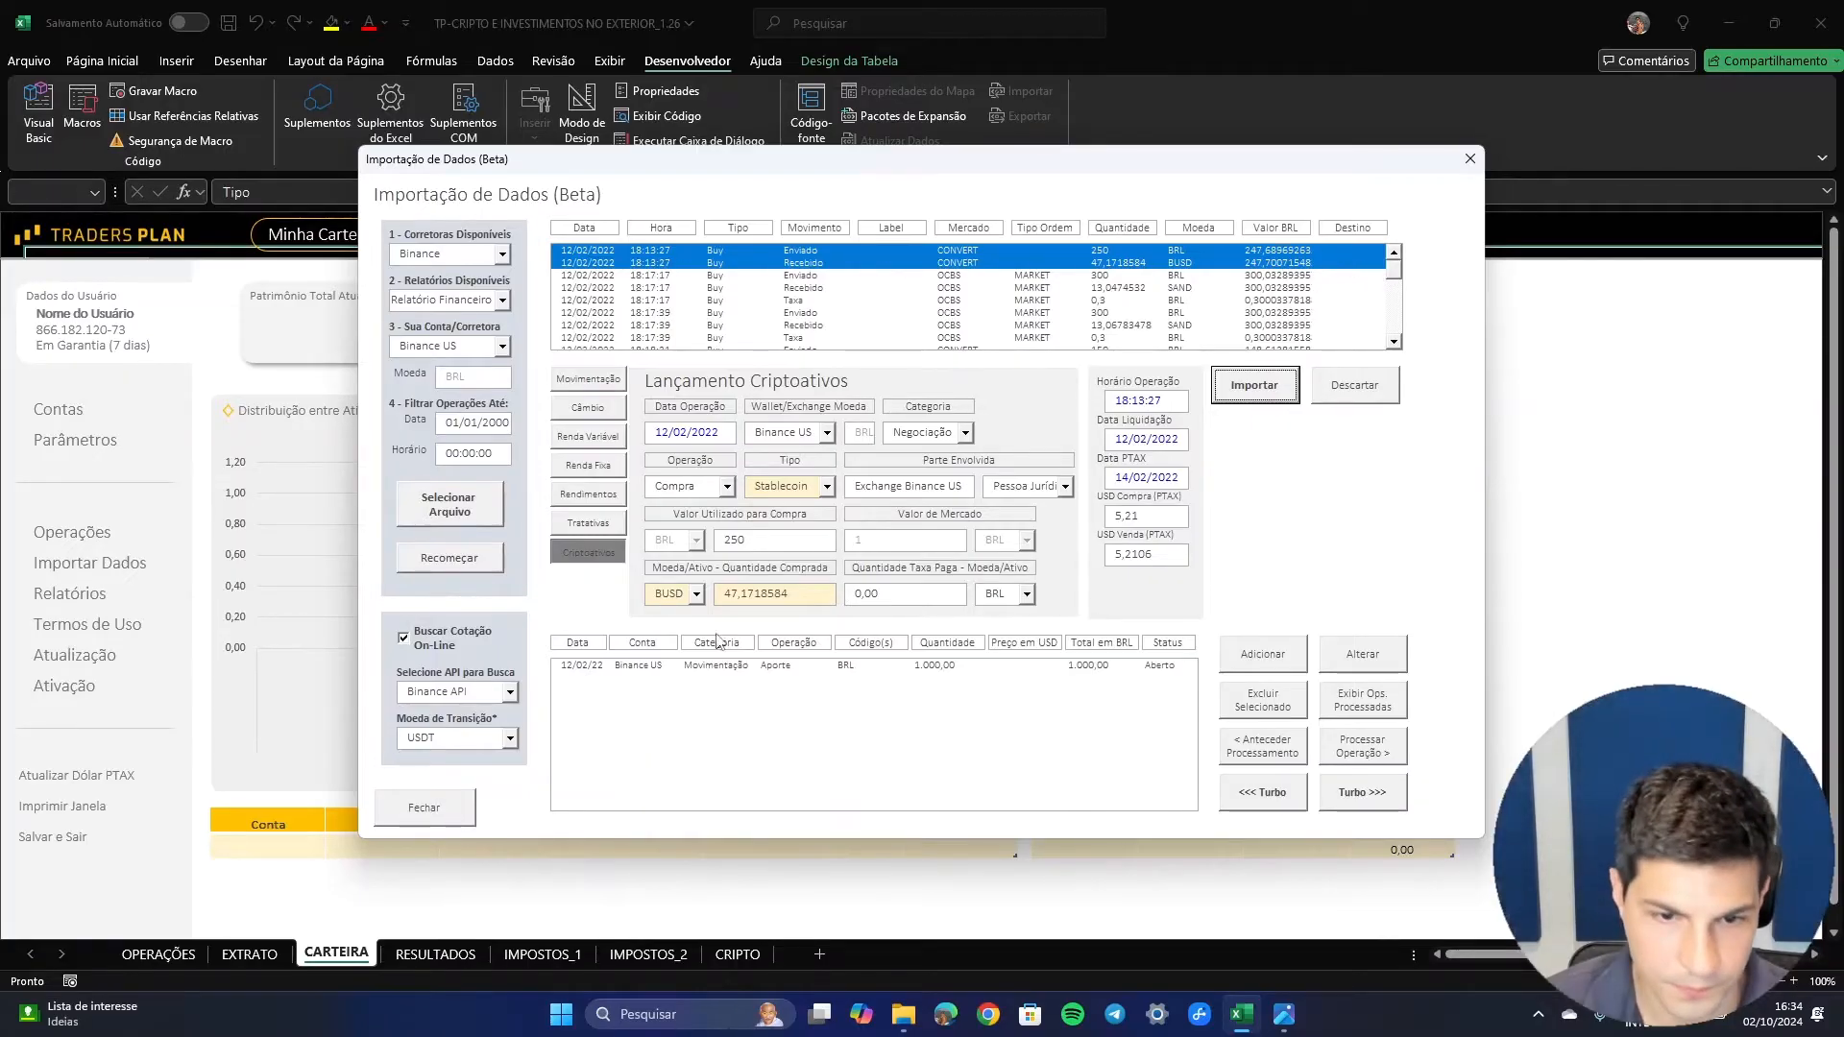
# - Change the operation value of the imported Binance US deposit entry to 1020
pyautogui.click(734, 668)
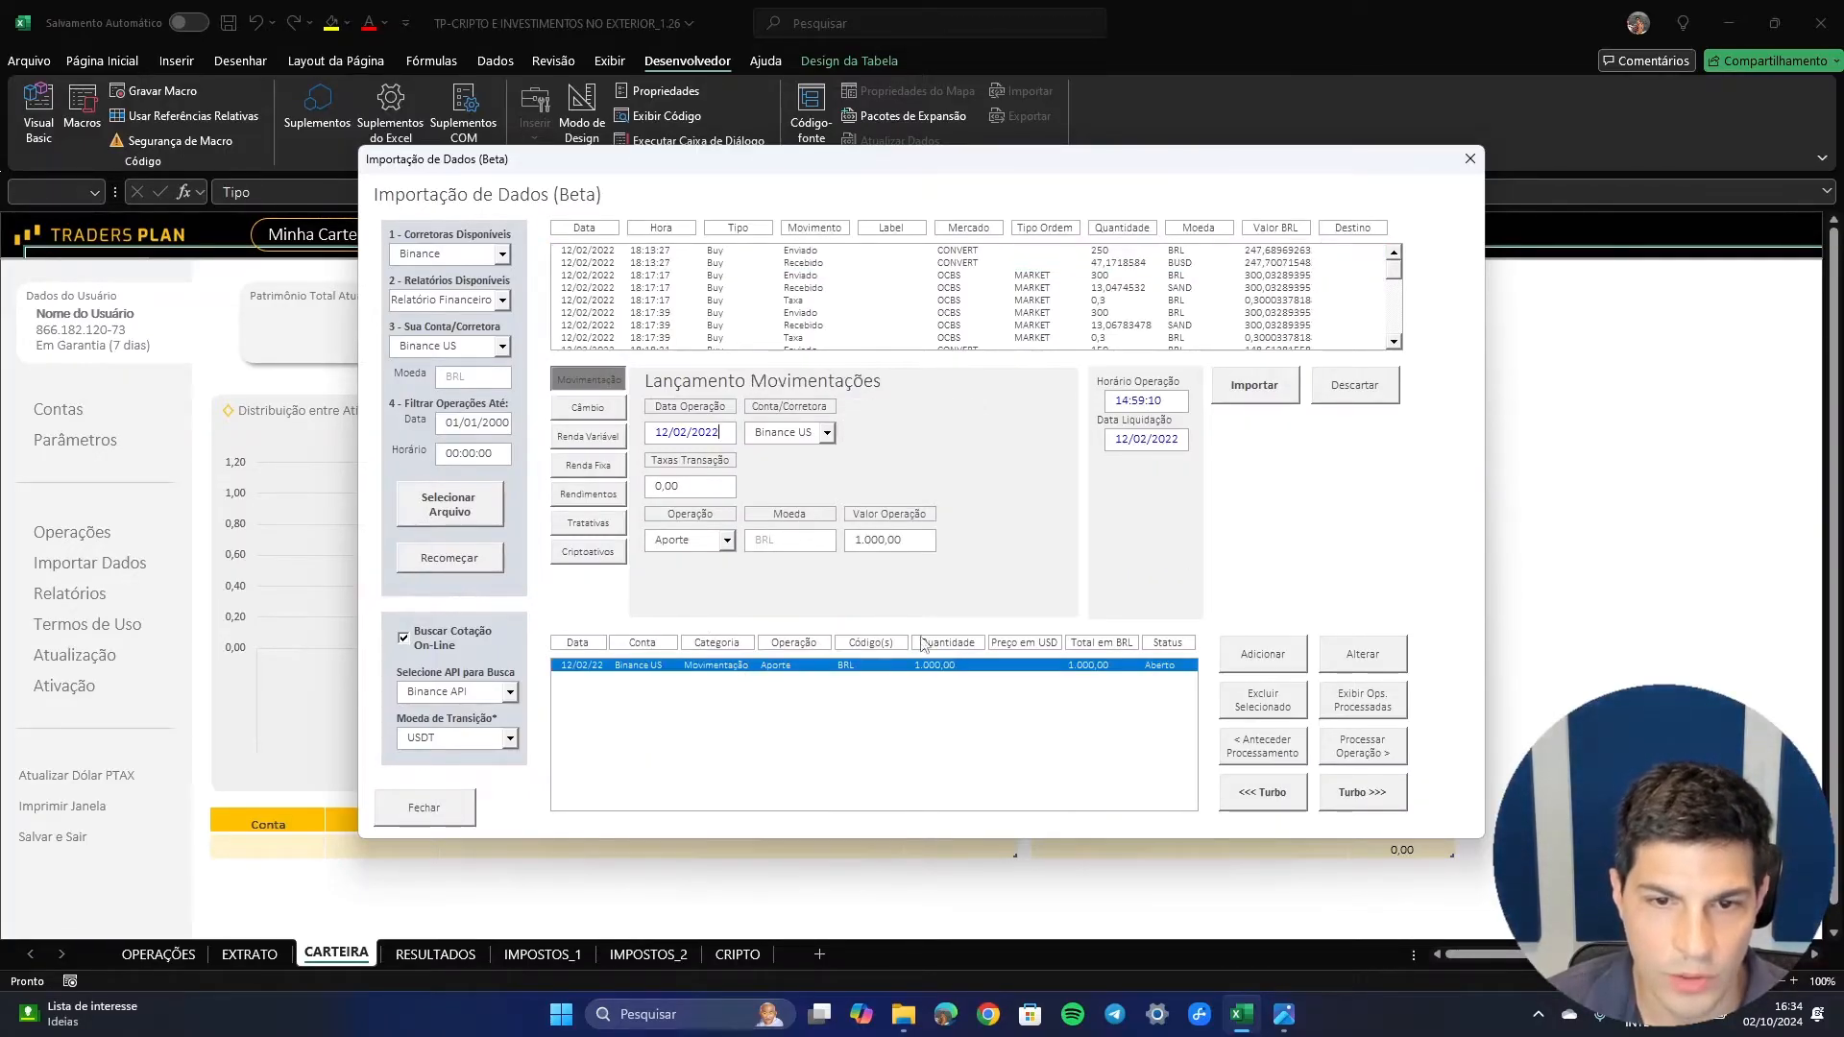
pyautogui.doubleClick(888, 541)
pyautogui.write('1020')
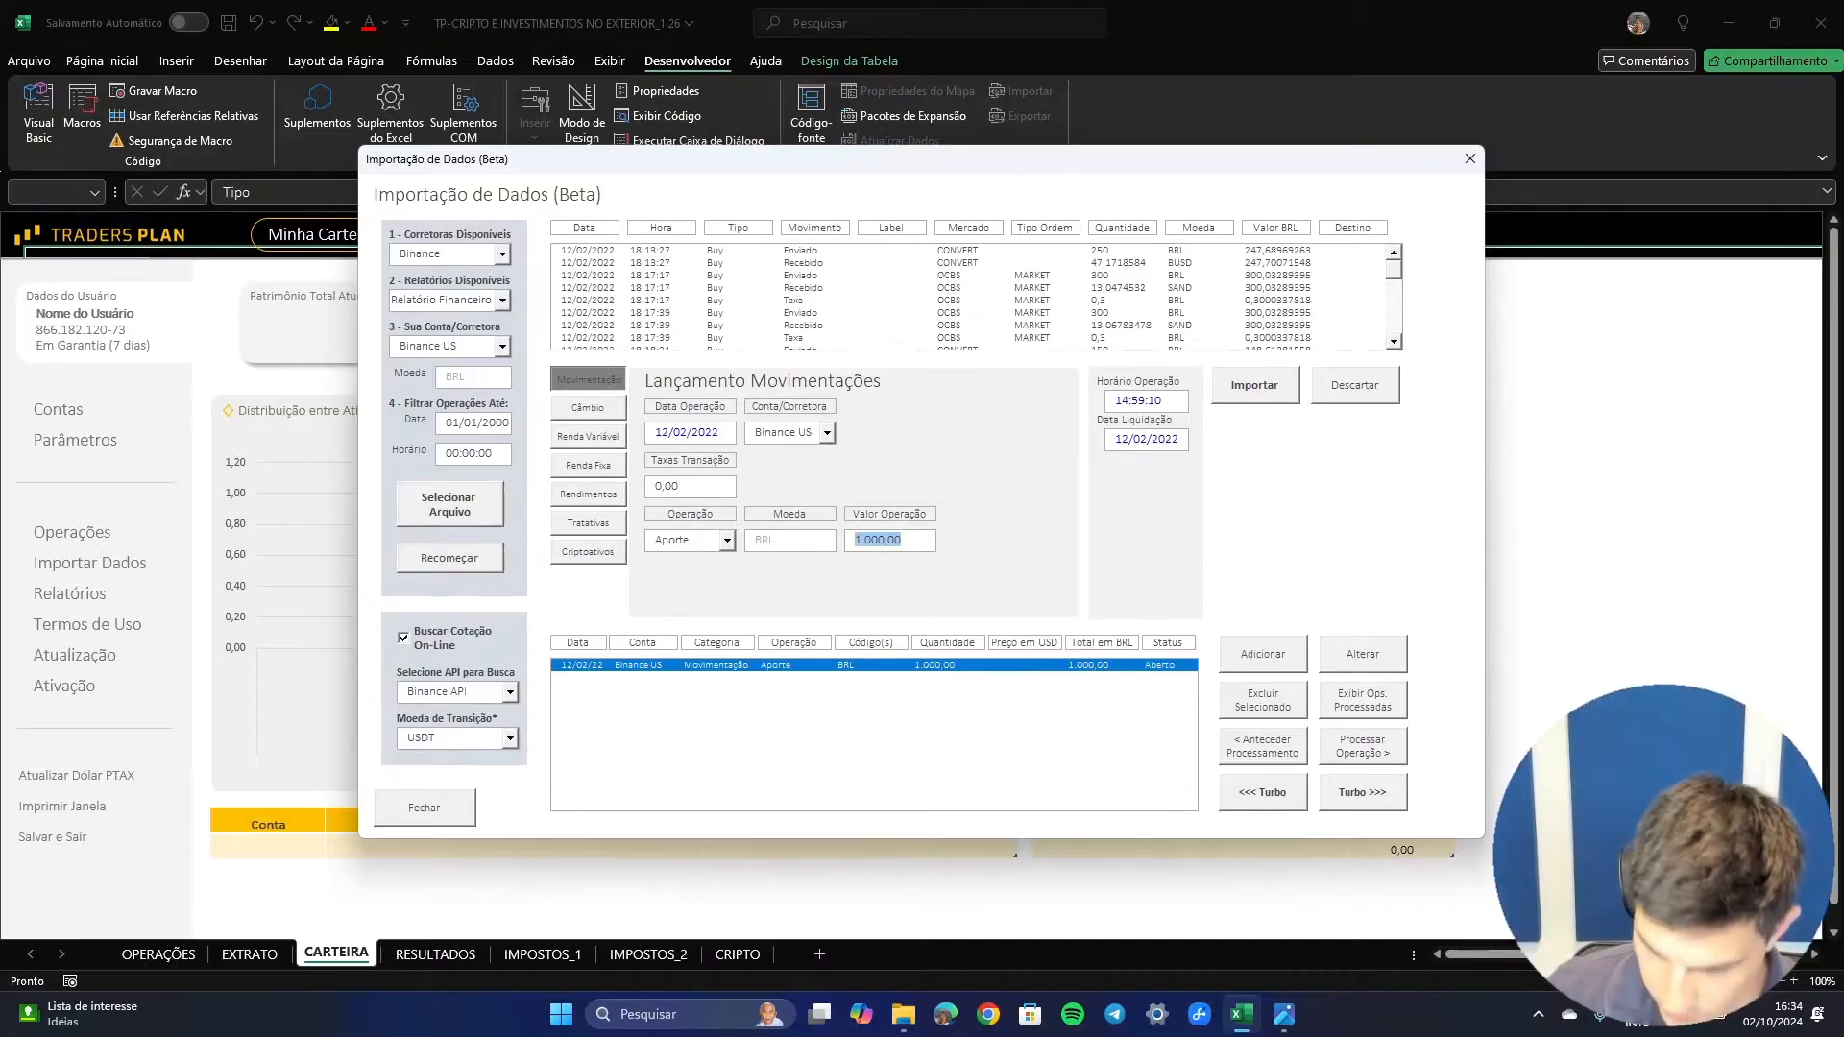
pyautogui.press('Tab')
pyautogui.click(1362, 654)
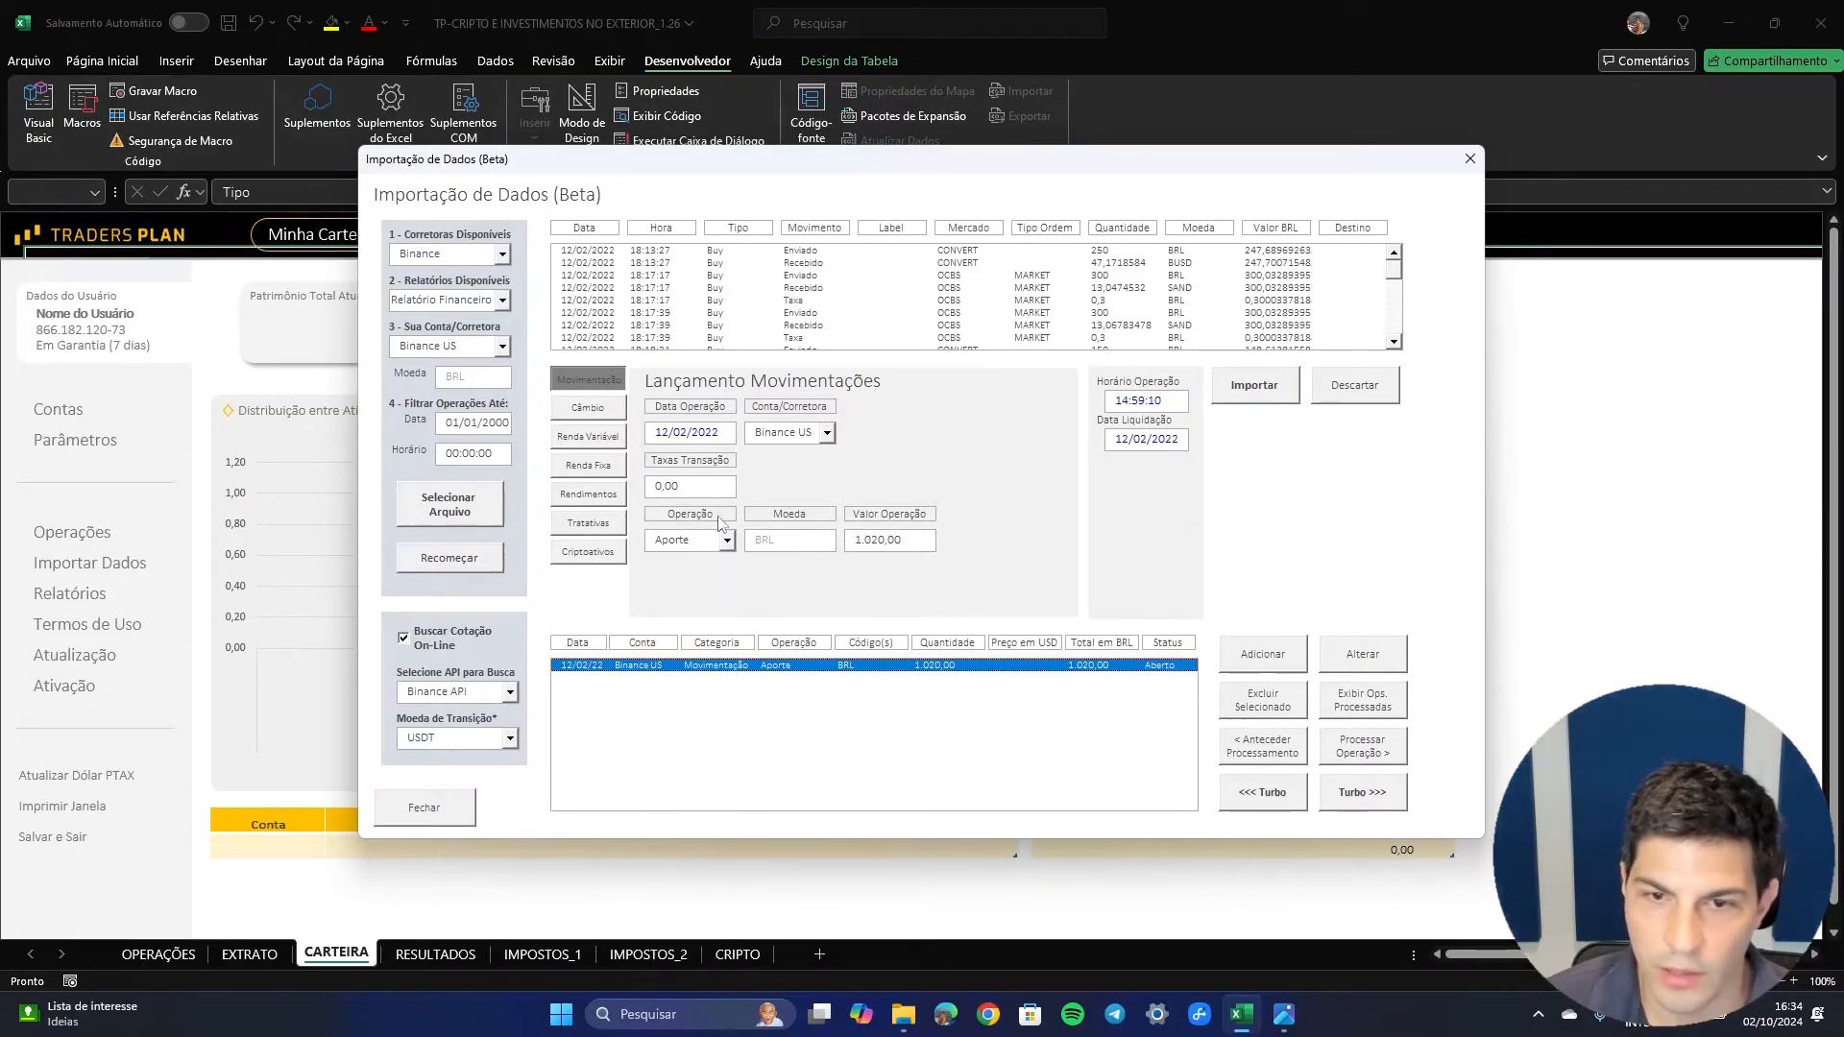
# - Add a duplicate of the deposit entry and delete it, and set the remaining deposit's operation value to 1000
pyautogui.click(1241, 661)
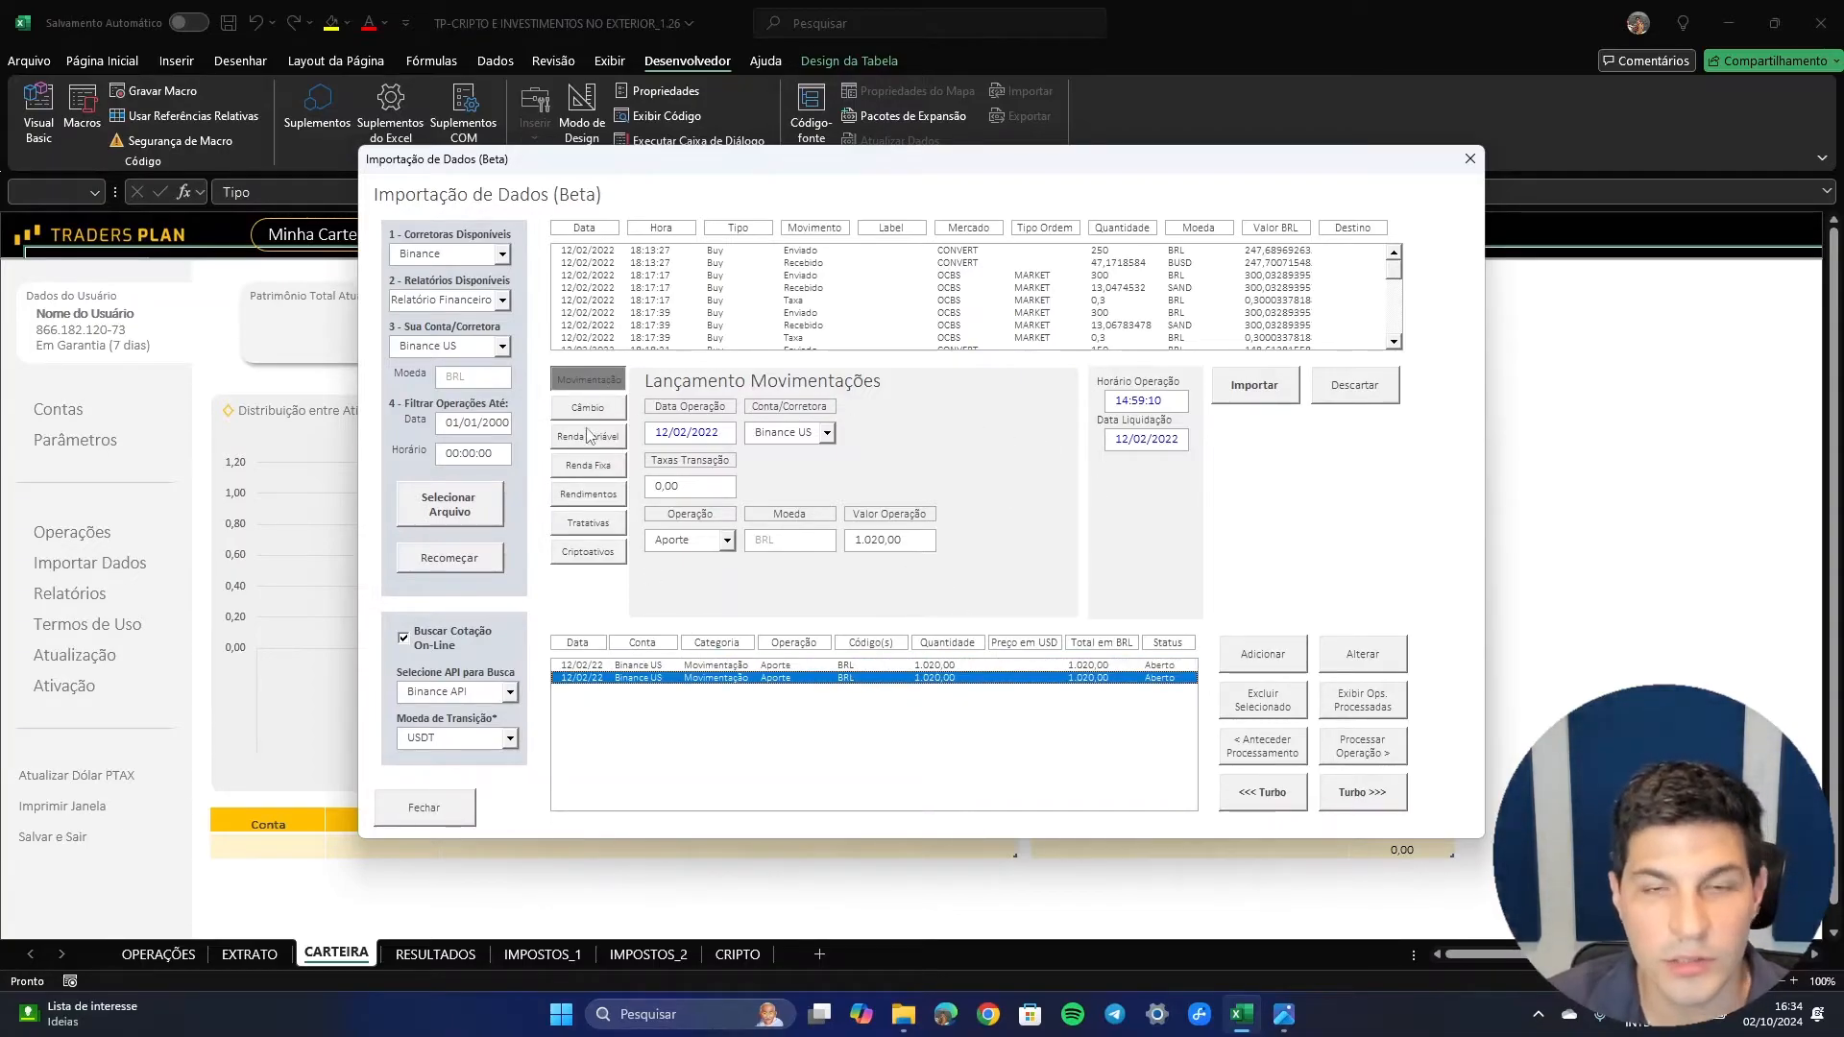
pyautogui.click(1265, 701)
pyautogui.doubleClick(897, 539)
pyautogui.write('10200')
pyautogui.press('Tab')
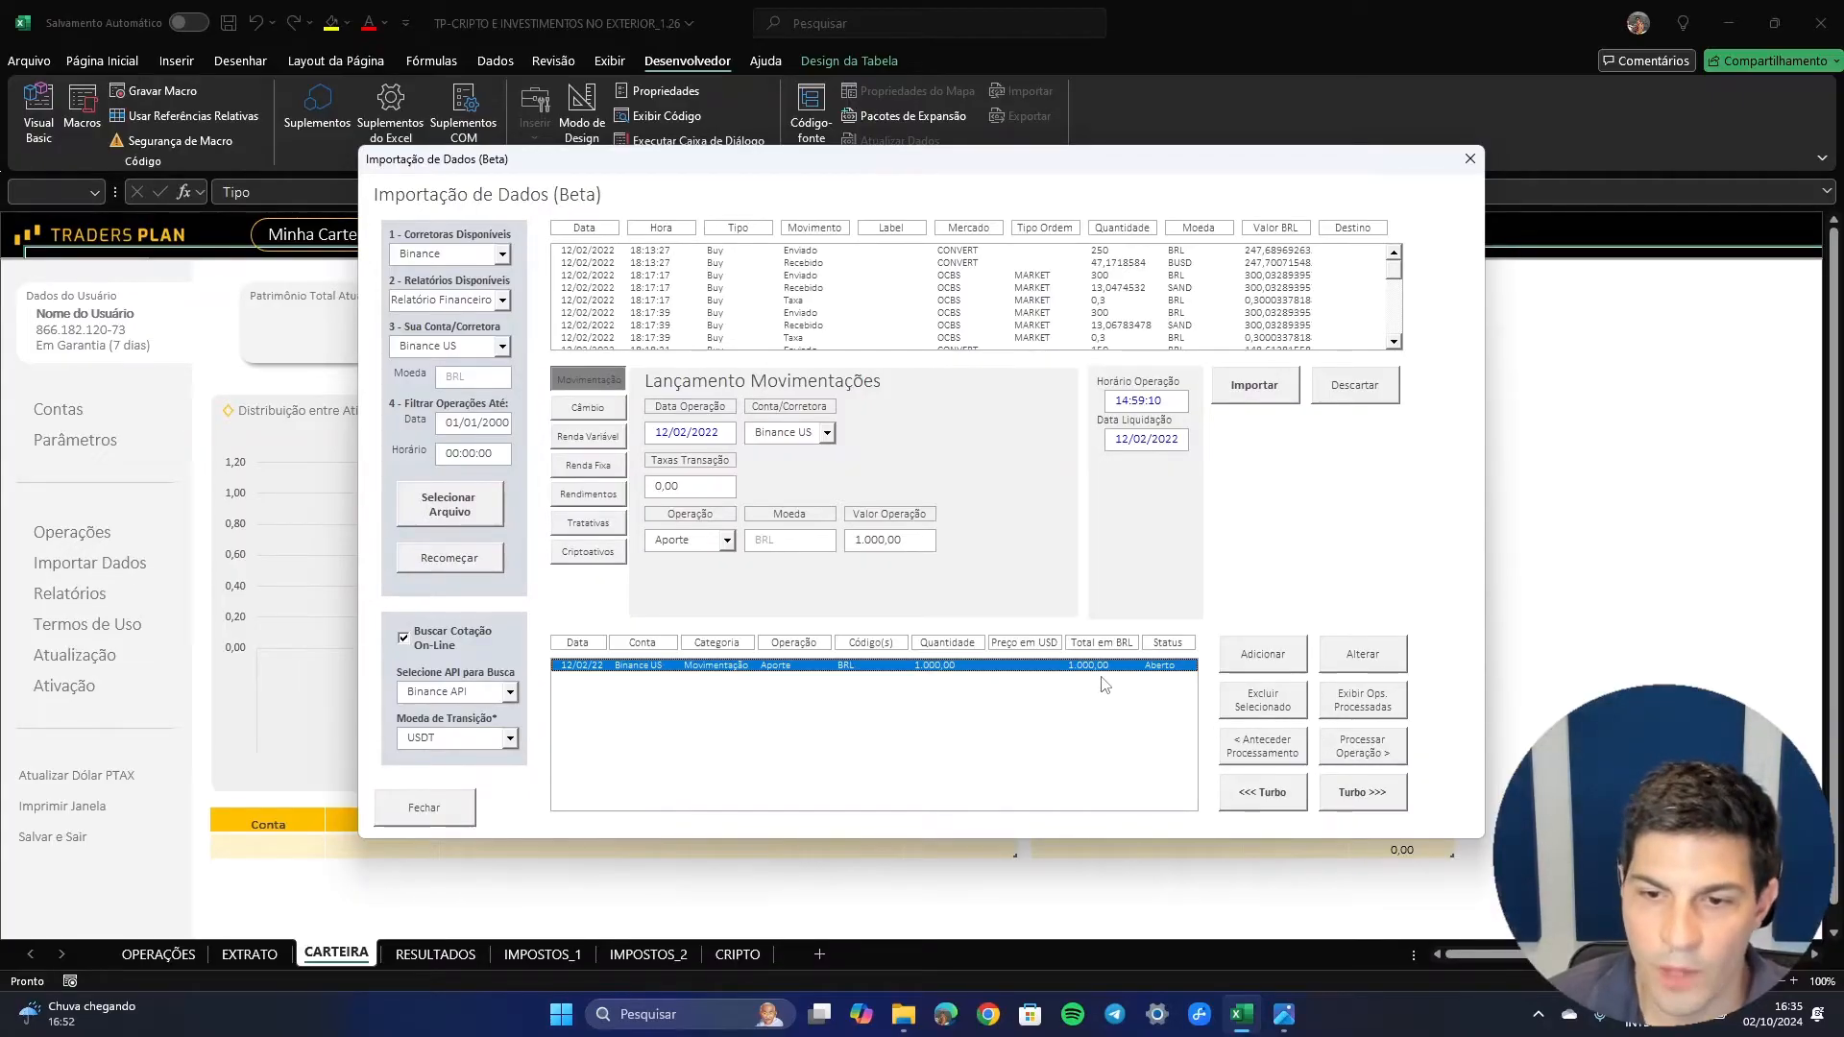
# - Process the imported deposit and close the import form, accepting the update of the Carteira tables
pyautogui.click(1368, 754)
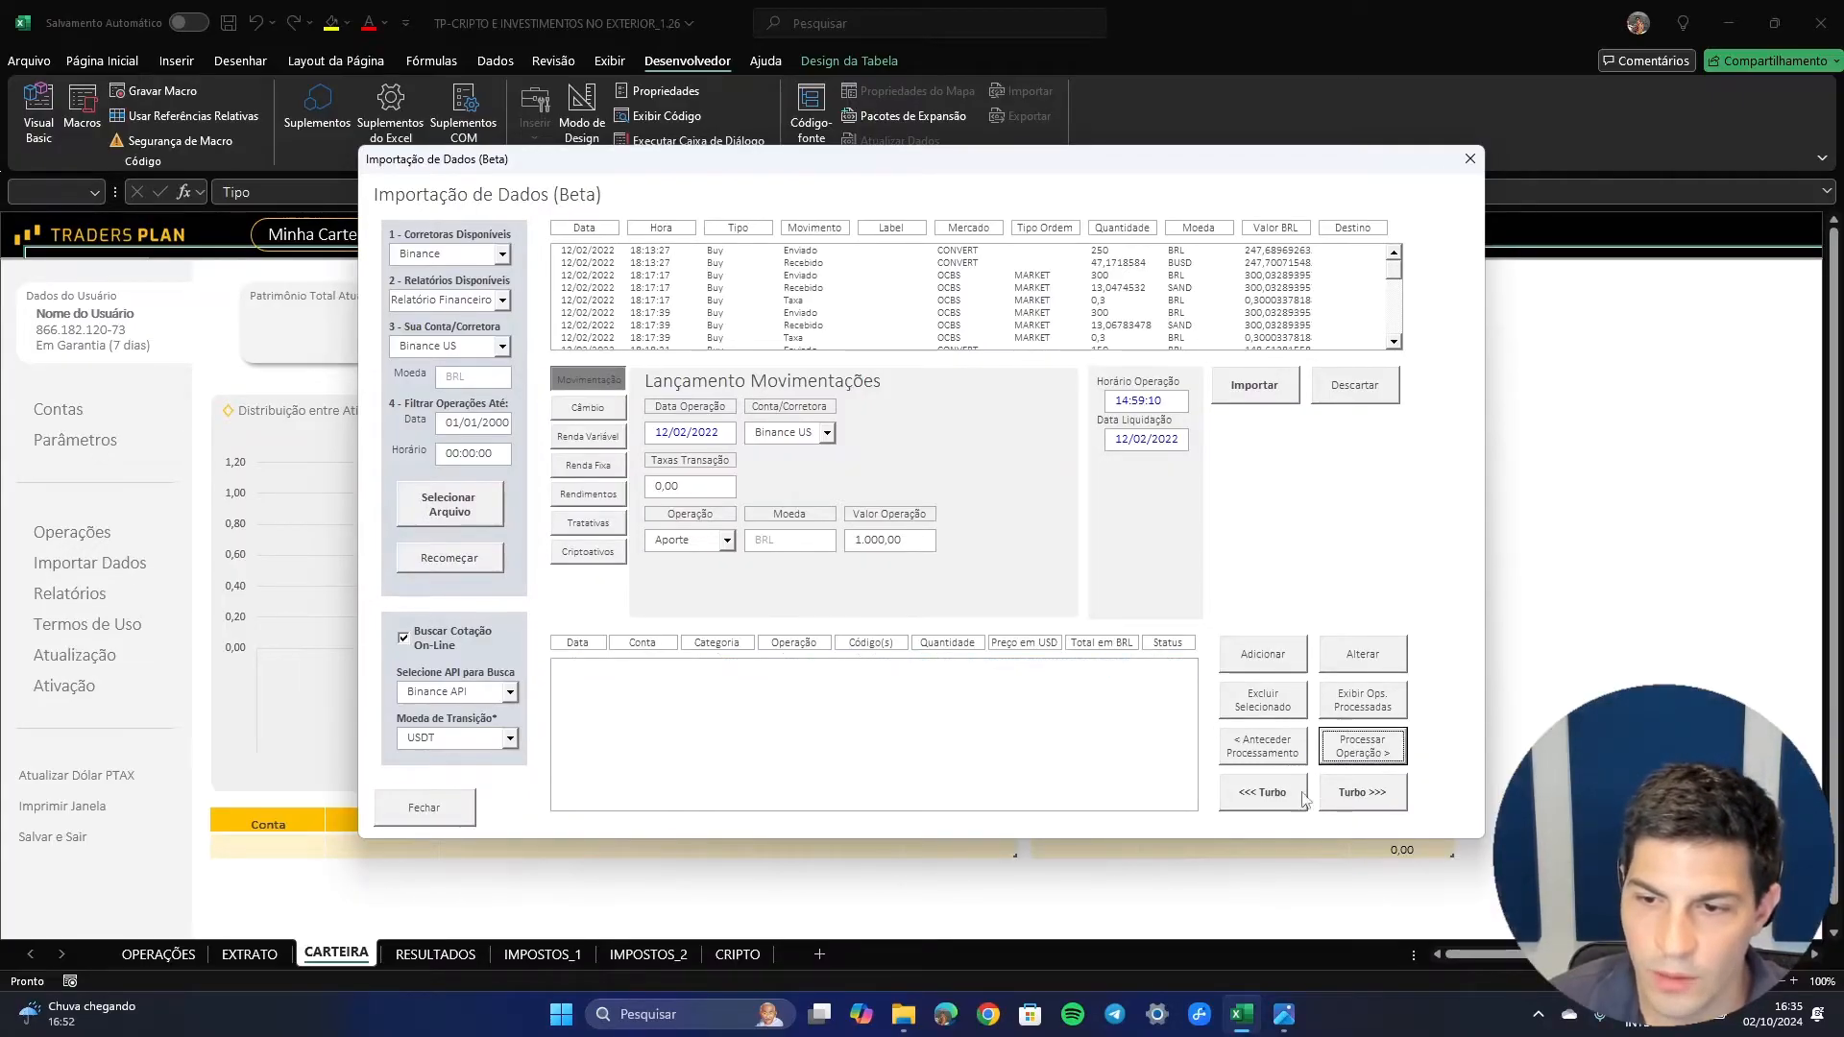
pyautogui.click(423, 808)
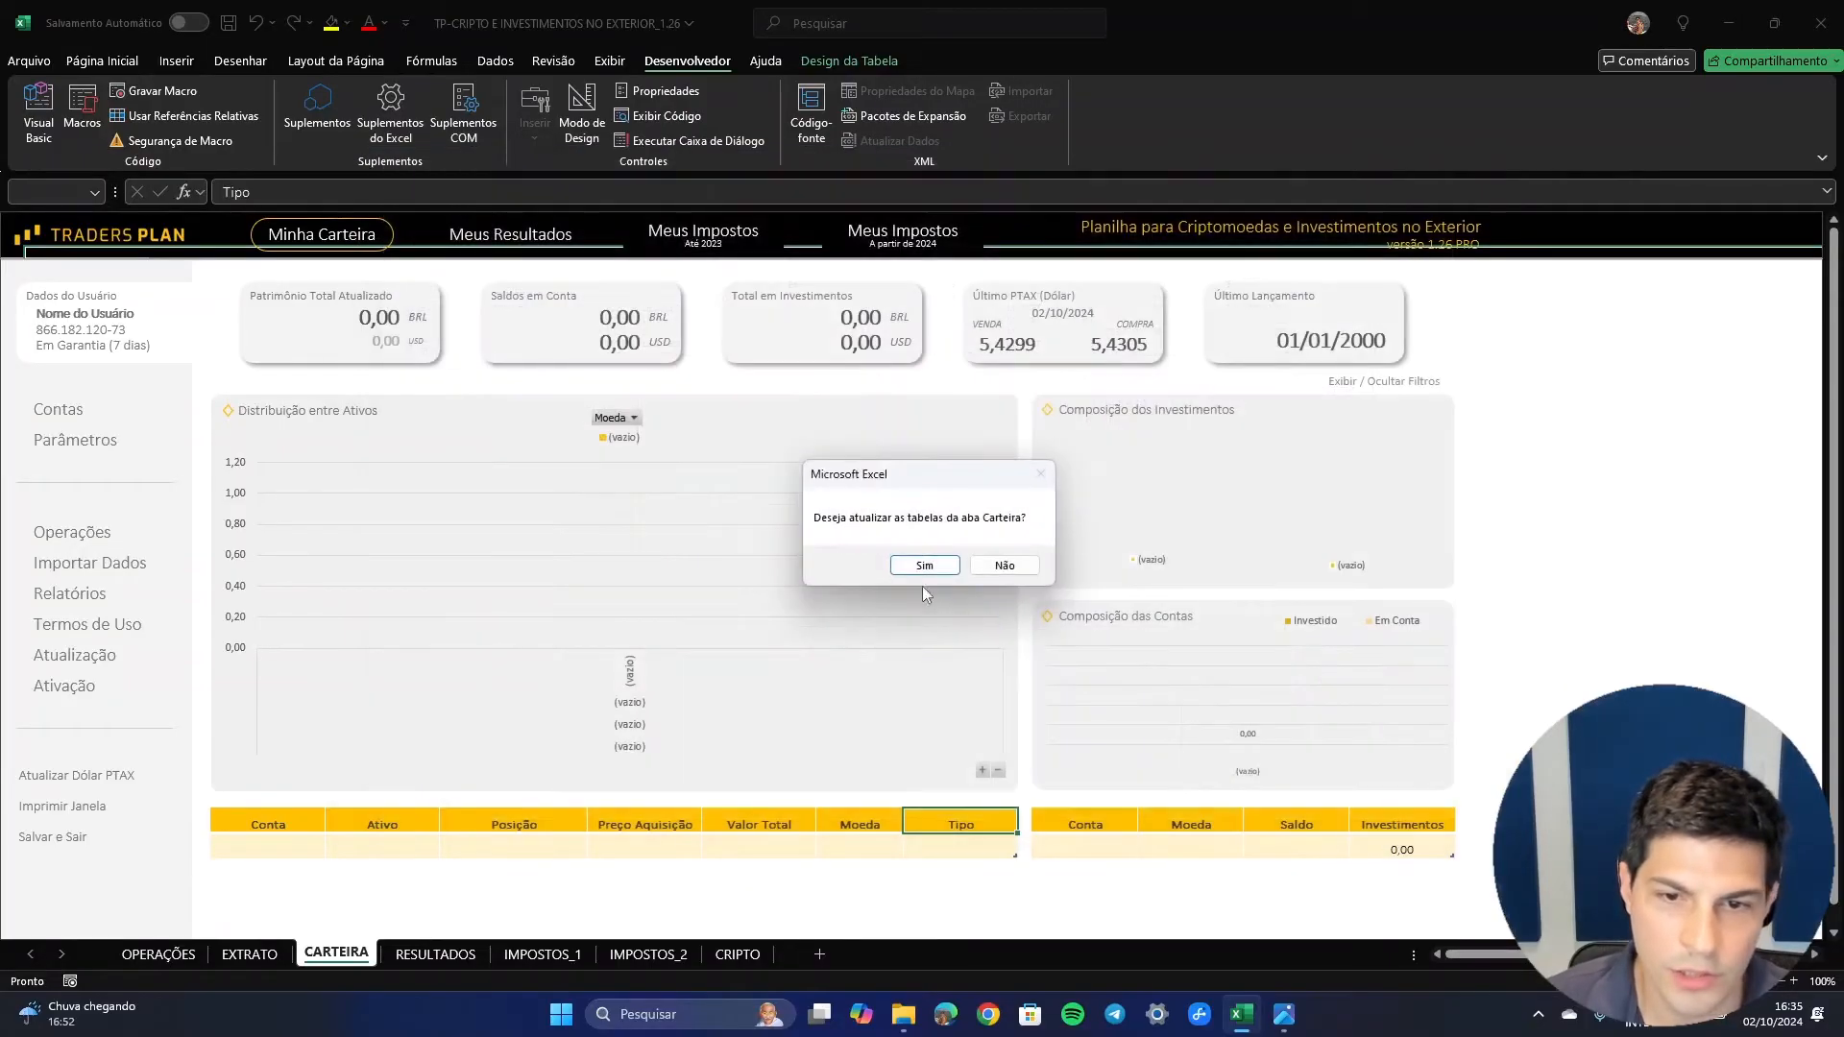
pyautogui.click(922, 565)
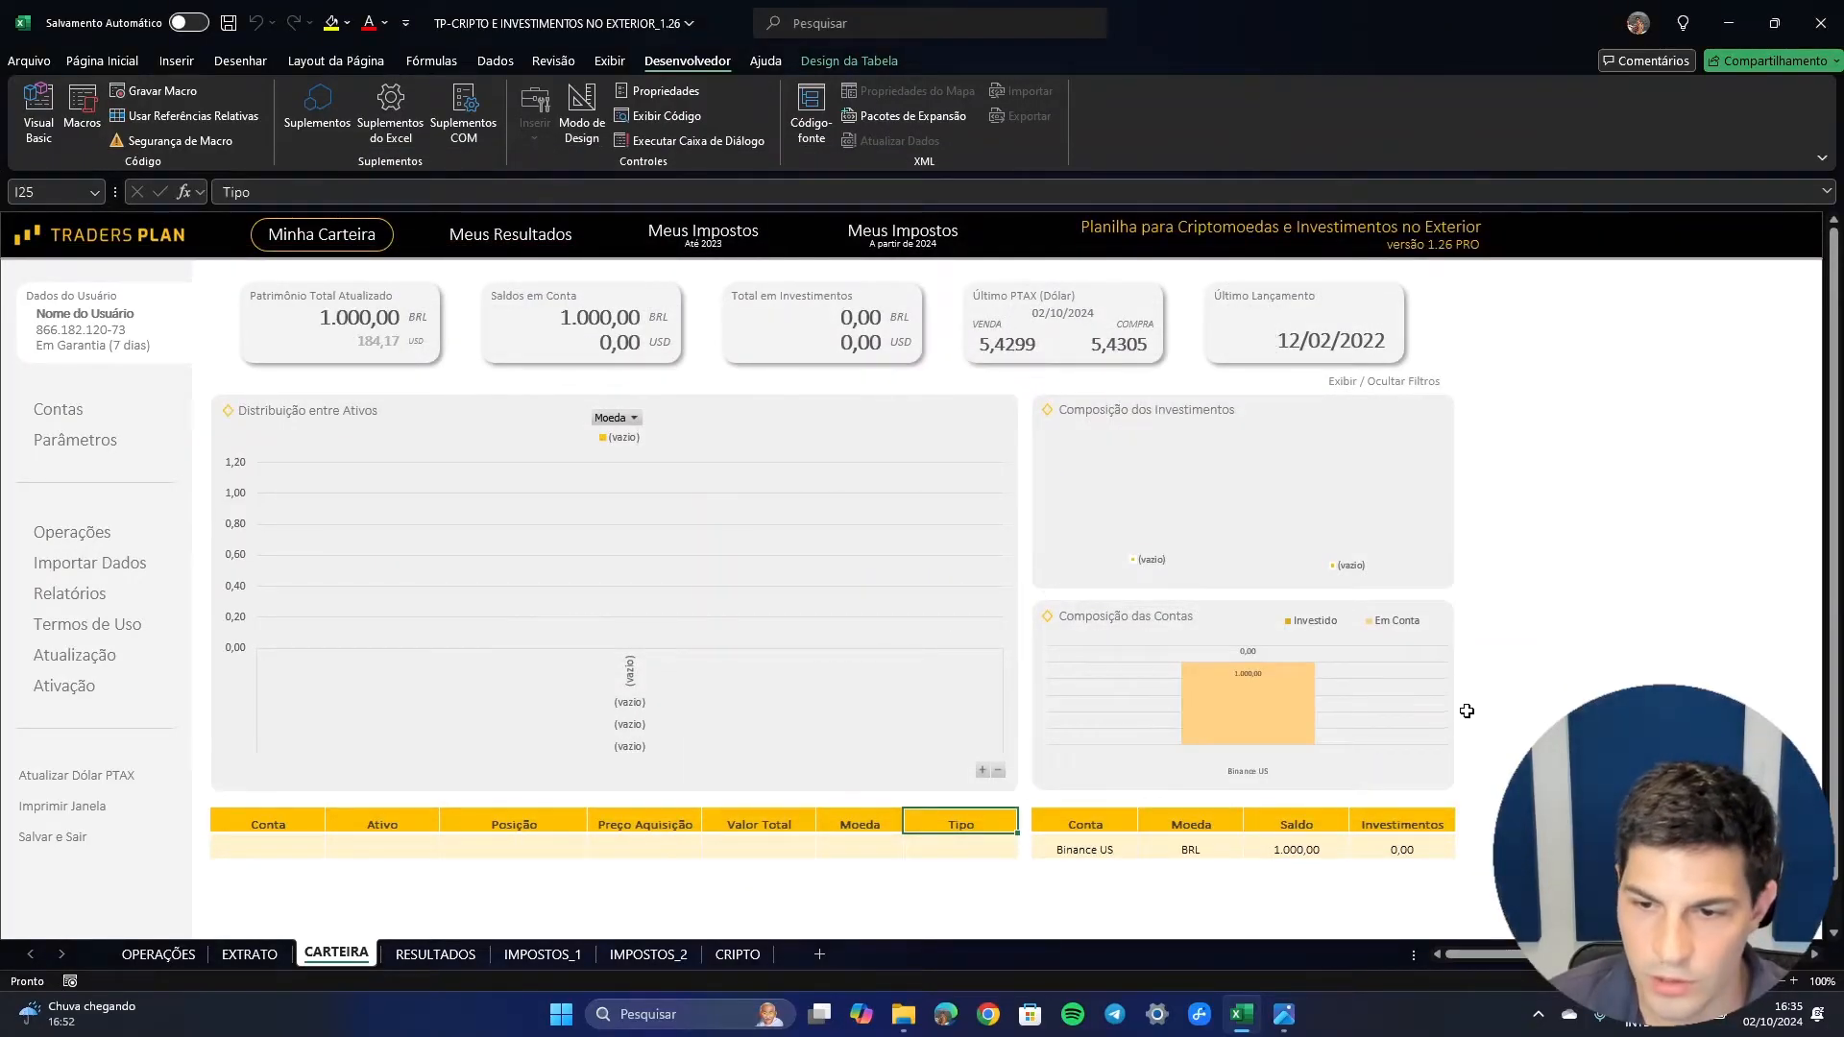
# - Check the Binance US row and its BRL balance in the Carteira sheet's accounts table
pyautogui.scroll(-1, 1145, 776)
pyautogui.moveTo(1144, 776); pyautogui.dragTo(1431, 773)
pyautogui.scroll(1, 1165, 774)
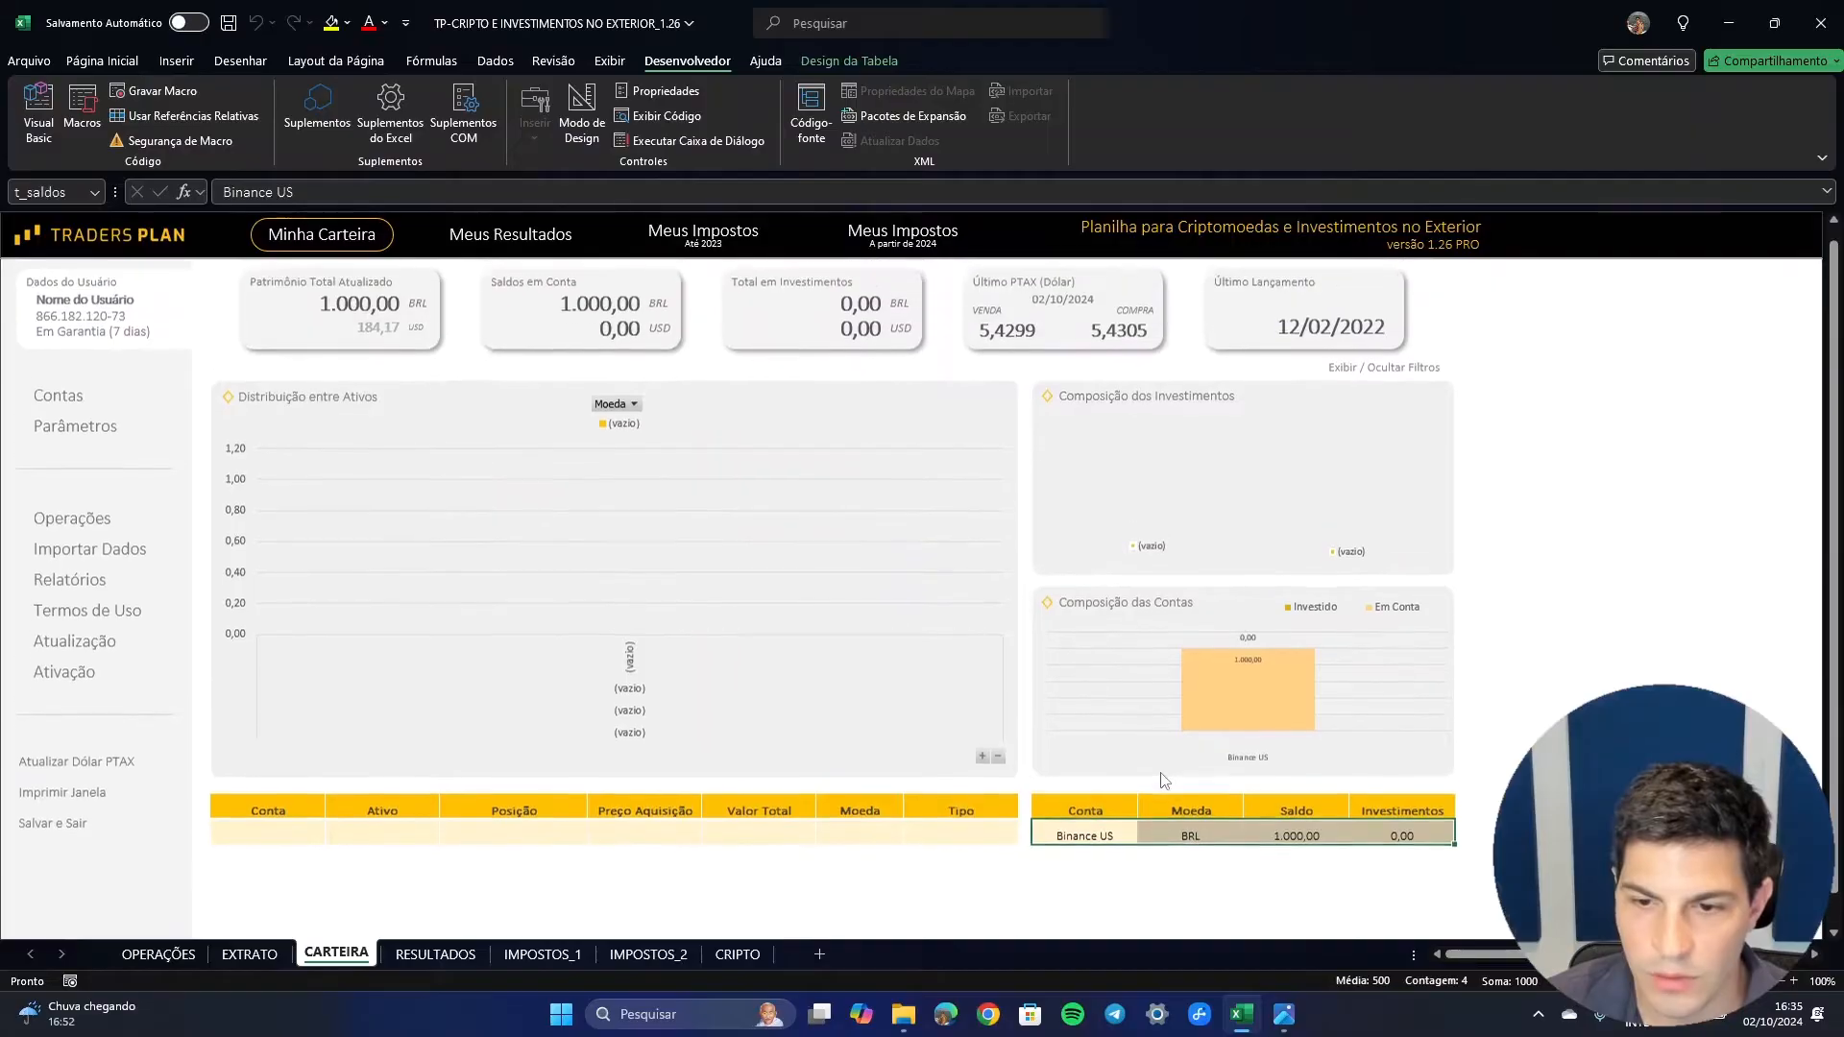
pyautogui.click(1326, 841)
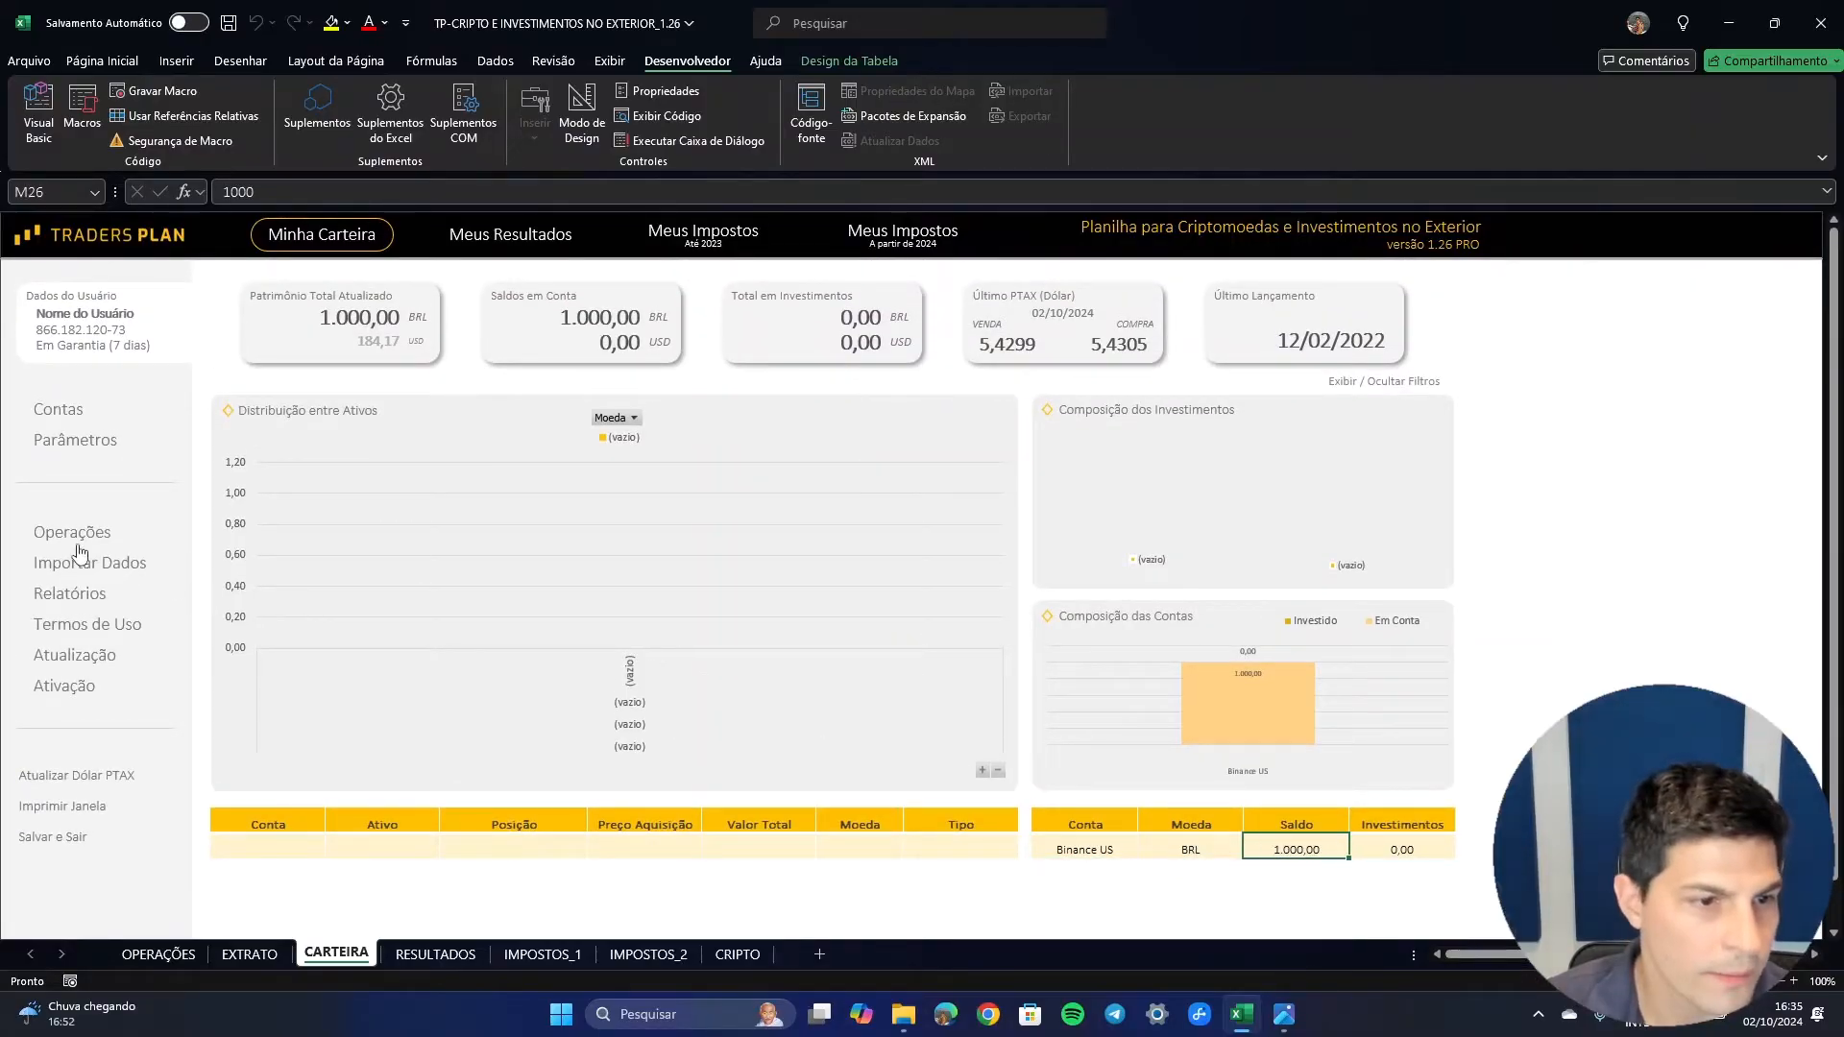
# - Reopen the data import form and load the CSV report exemplo_1 2022 with the suggested date and time filter
pyautogui.click(102, 566)
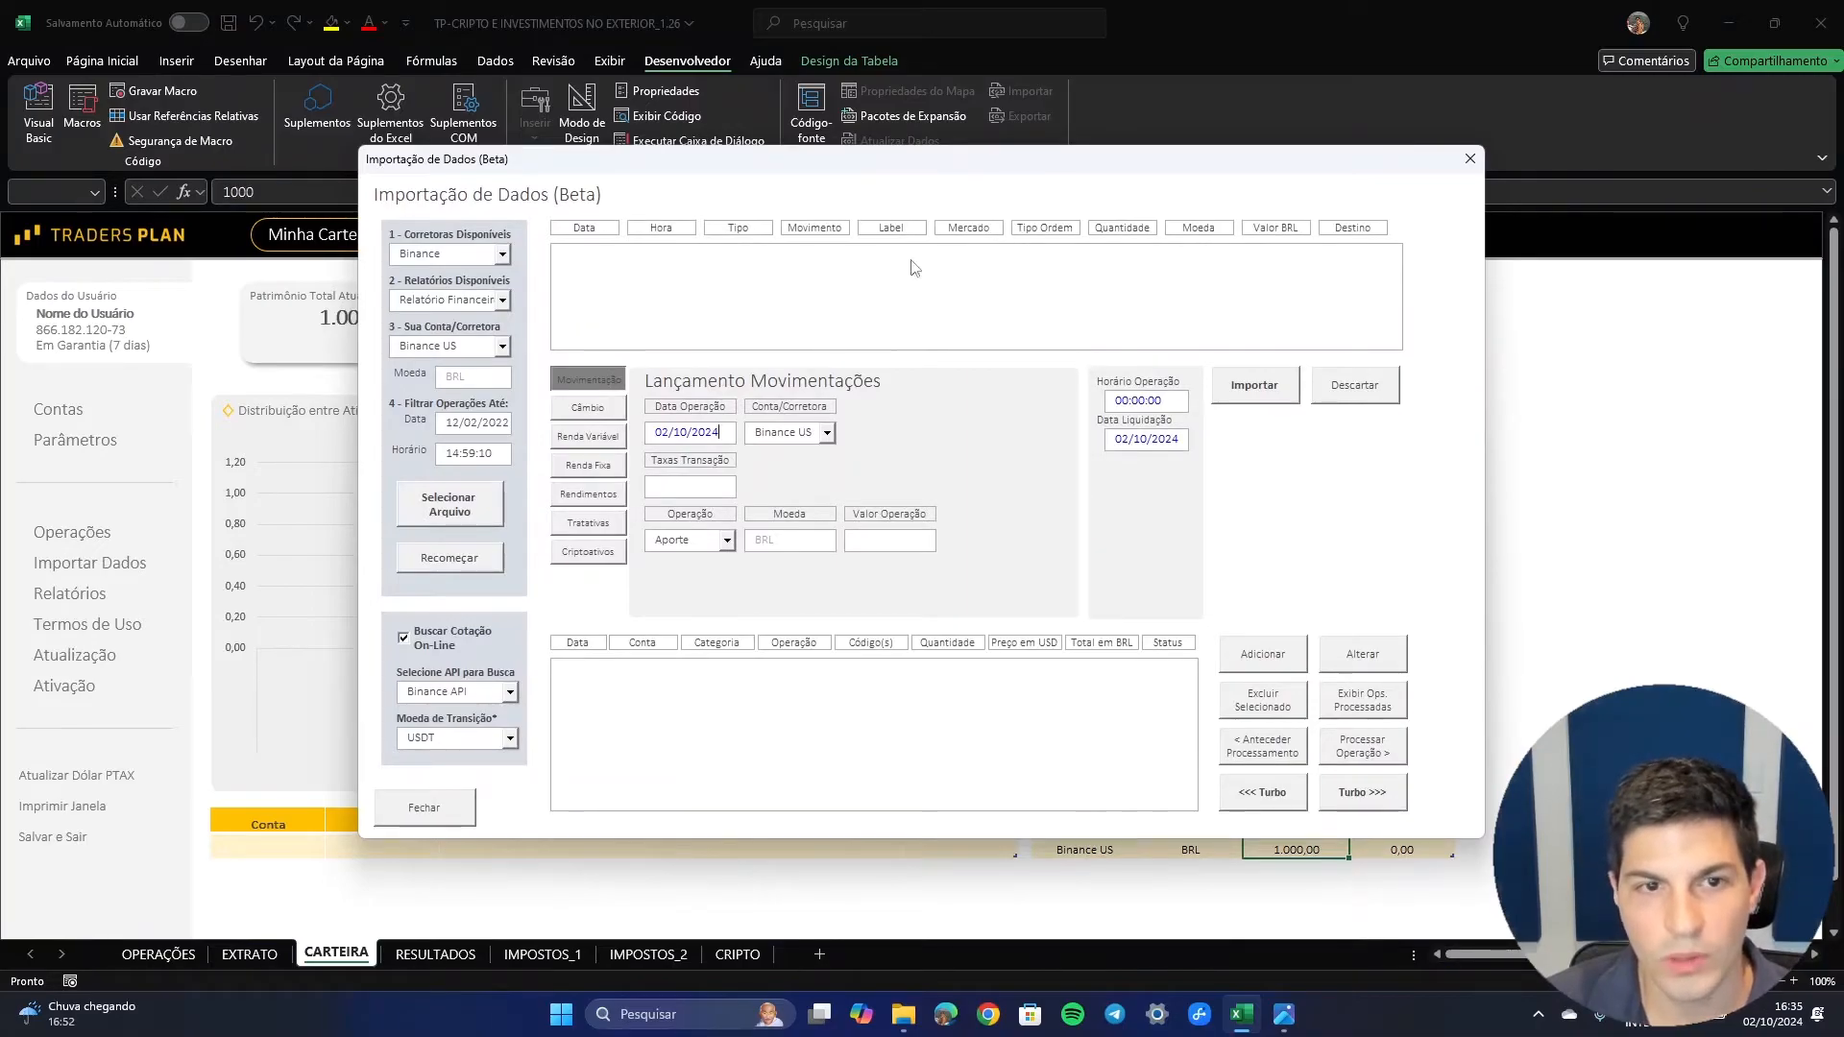
pyautogui.click(449, 504)
pyautogui.click(819, 377)
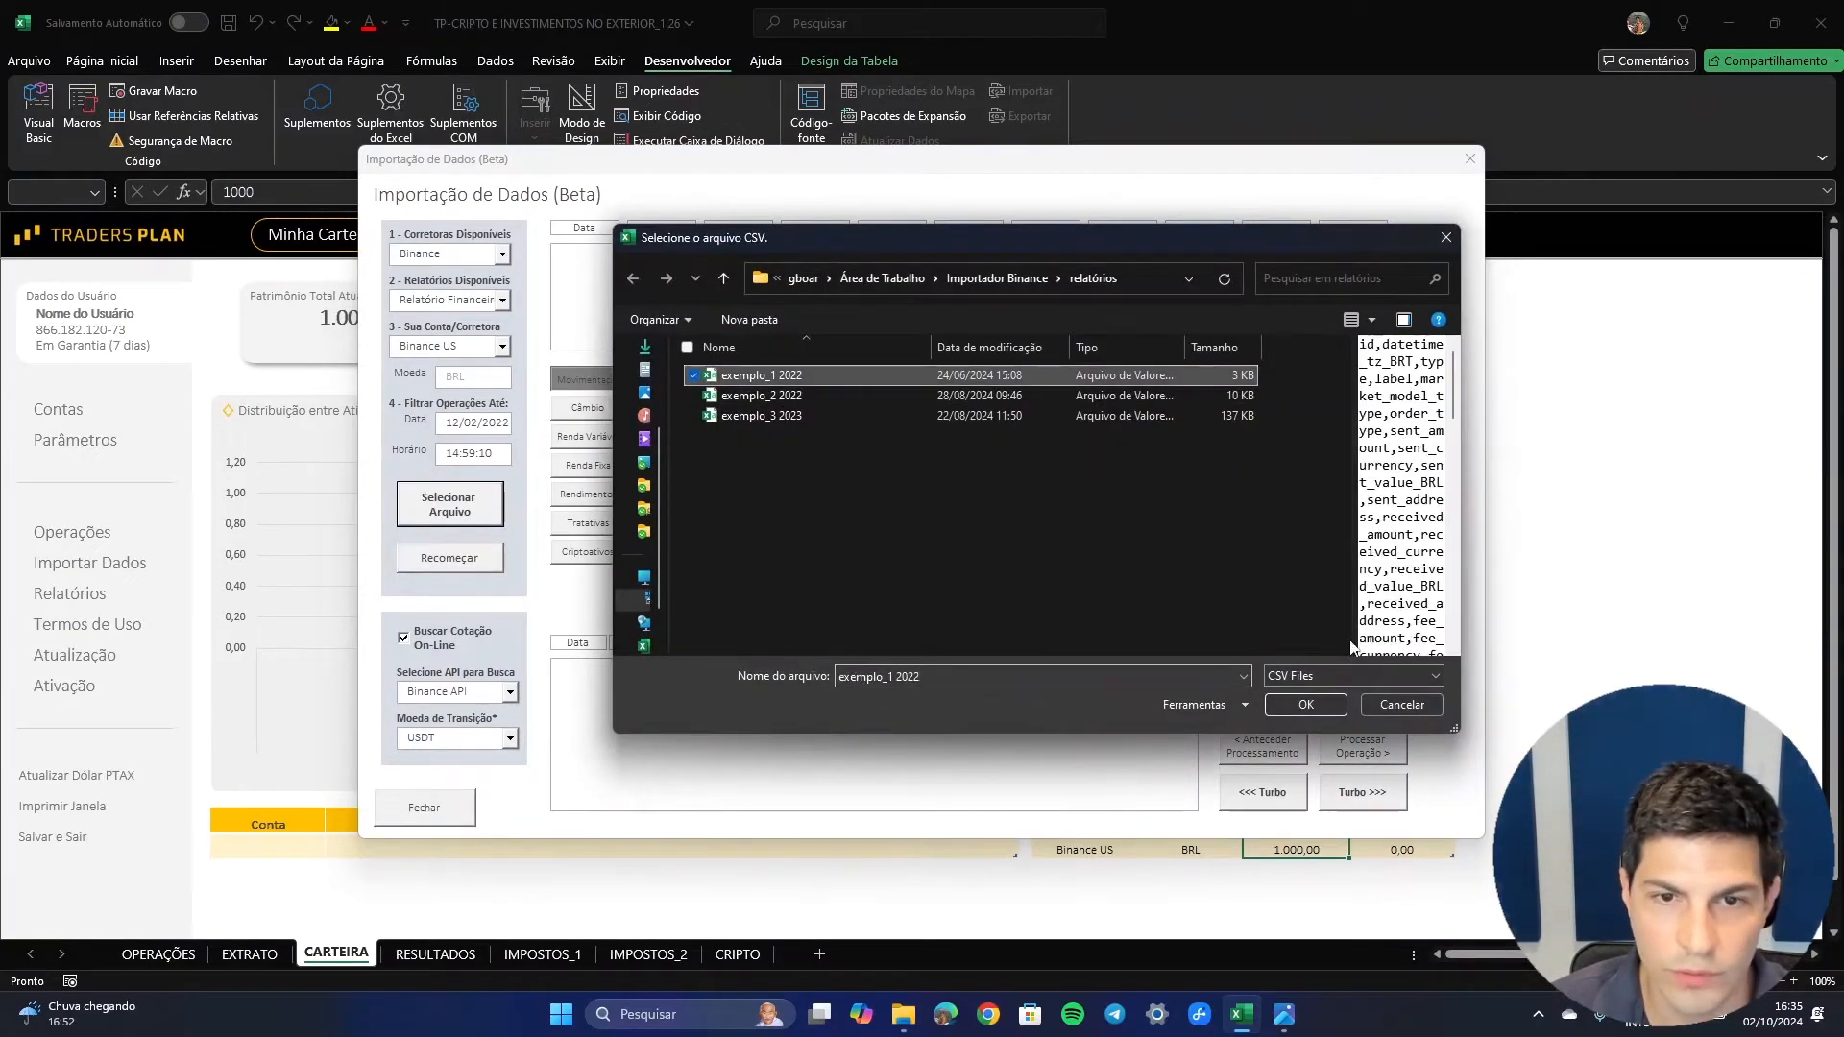
pyautogui.click(1331, 711)
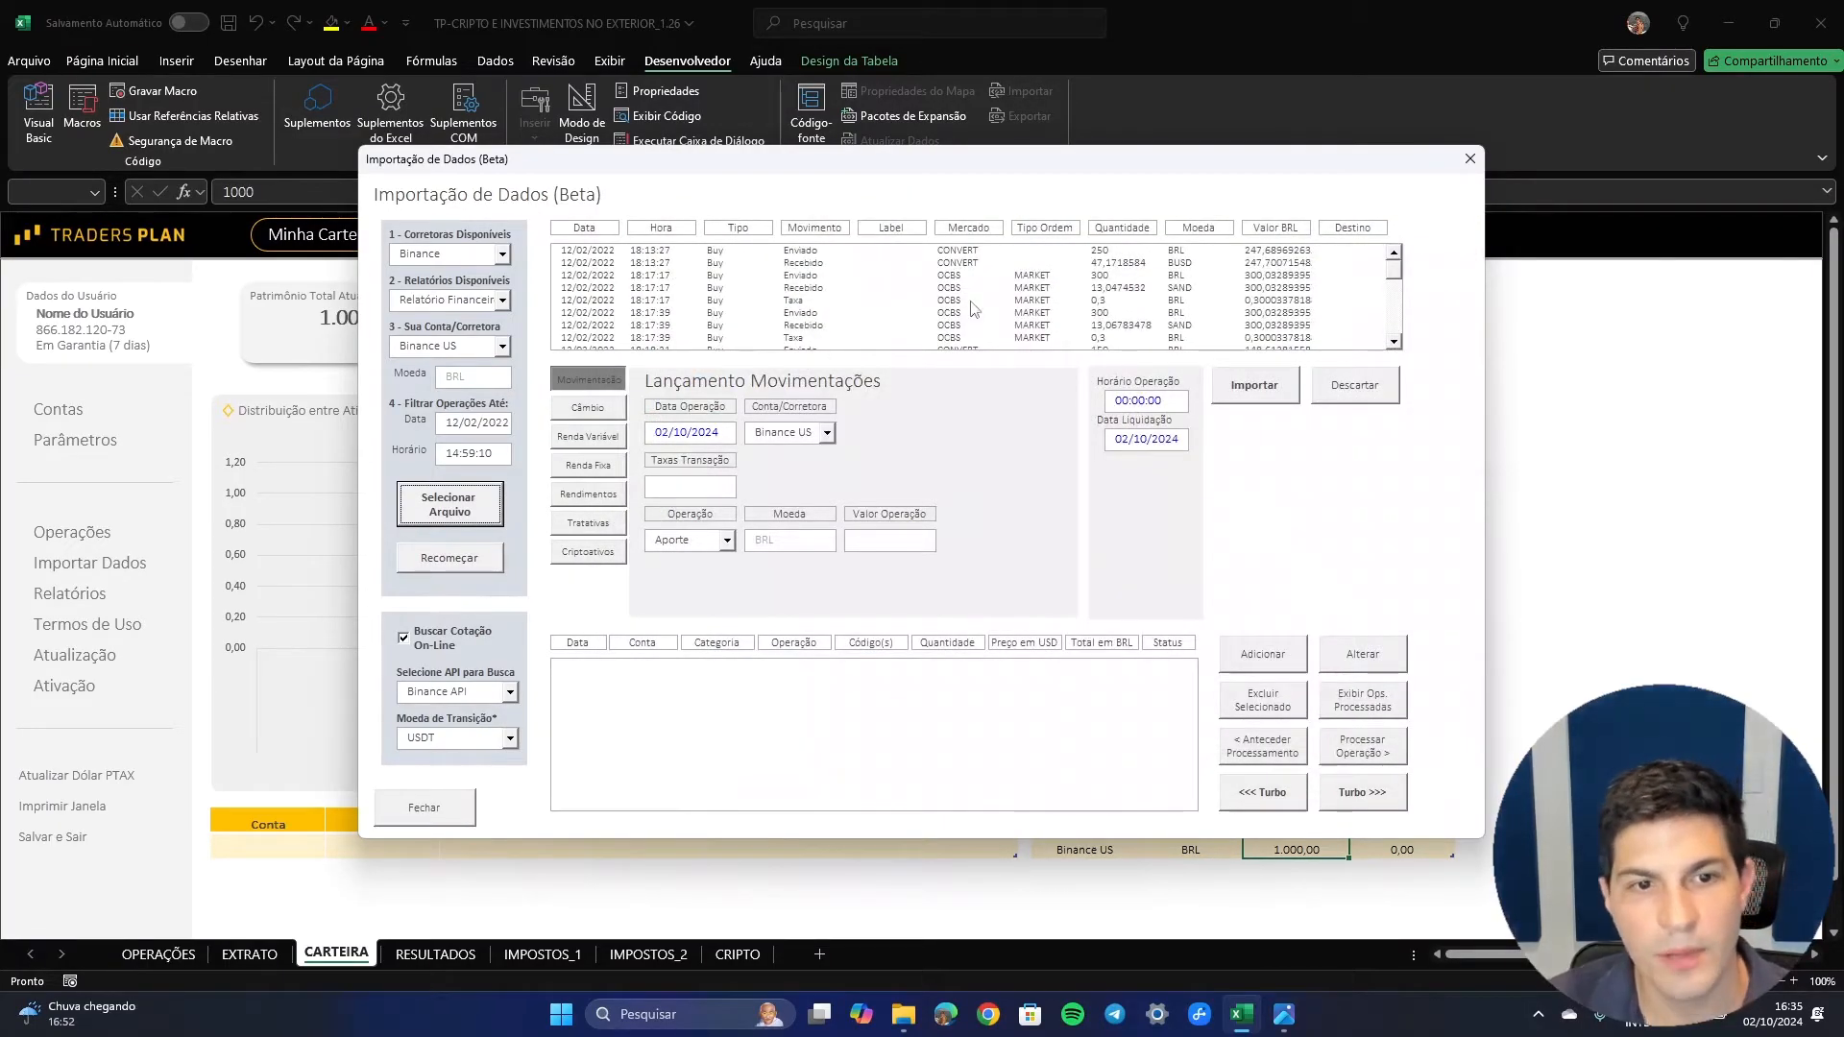
# - Preview the entries generated from the BUSD purchase record and the two SAND purchase records
pyautogui.click(675, 257)
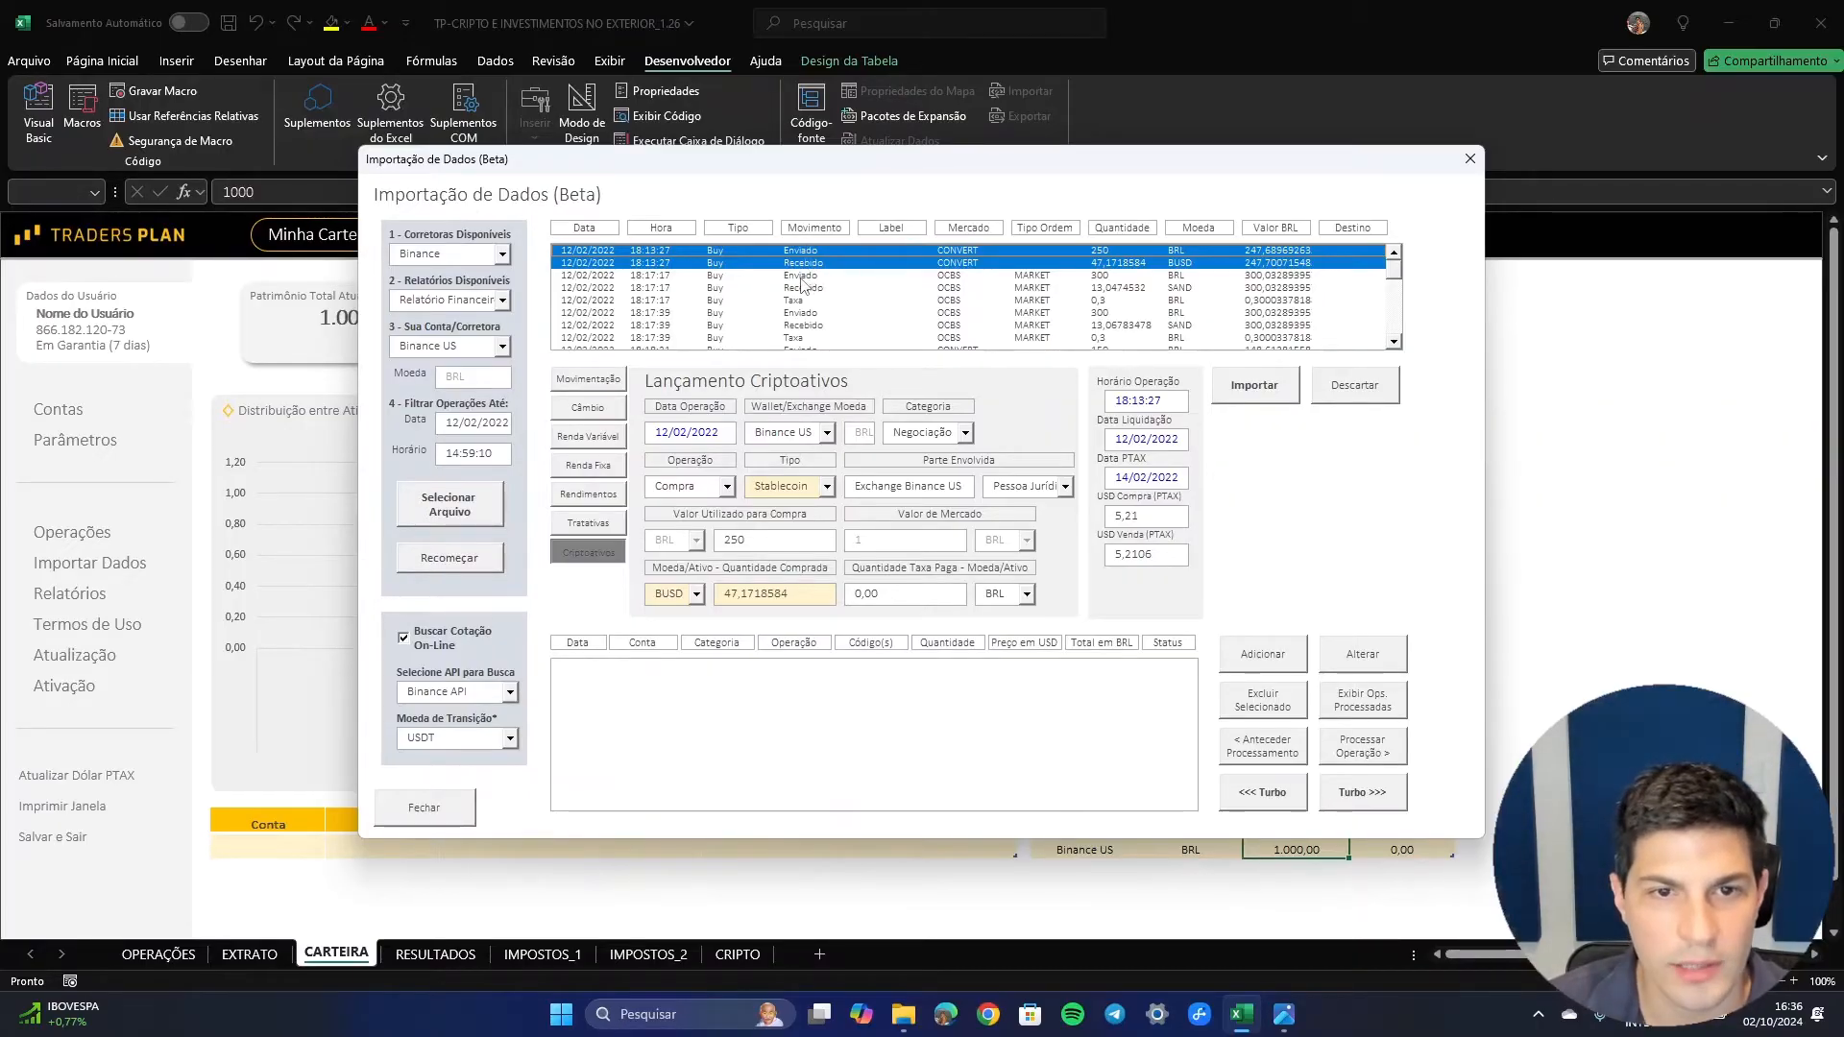
pyautogui.click(654, 288)
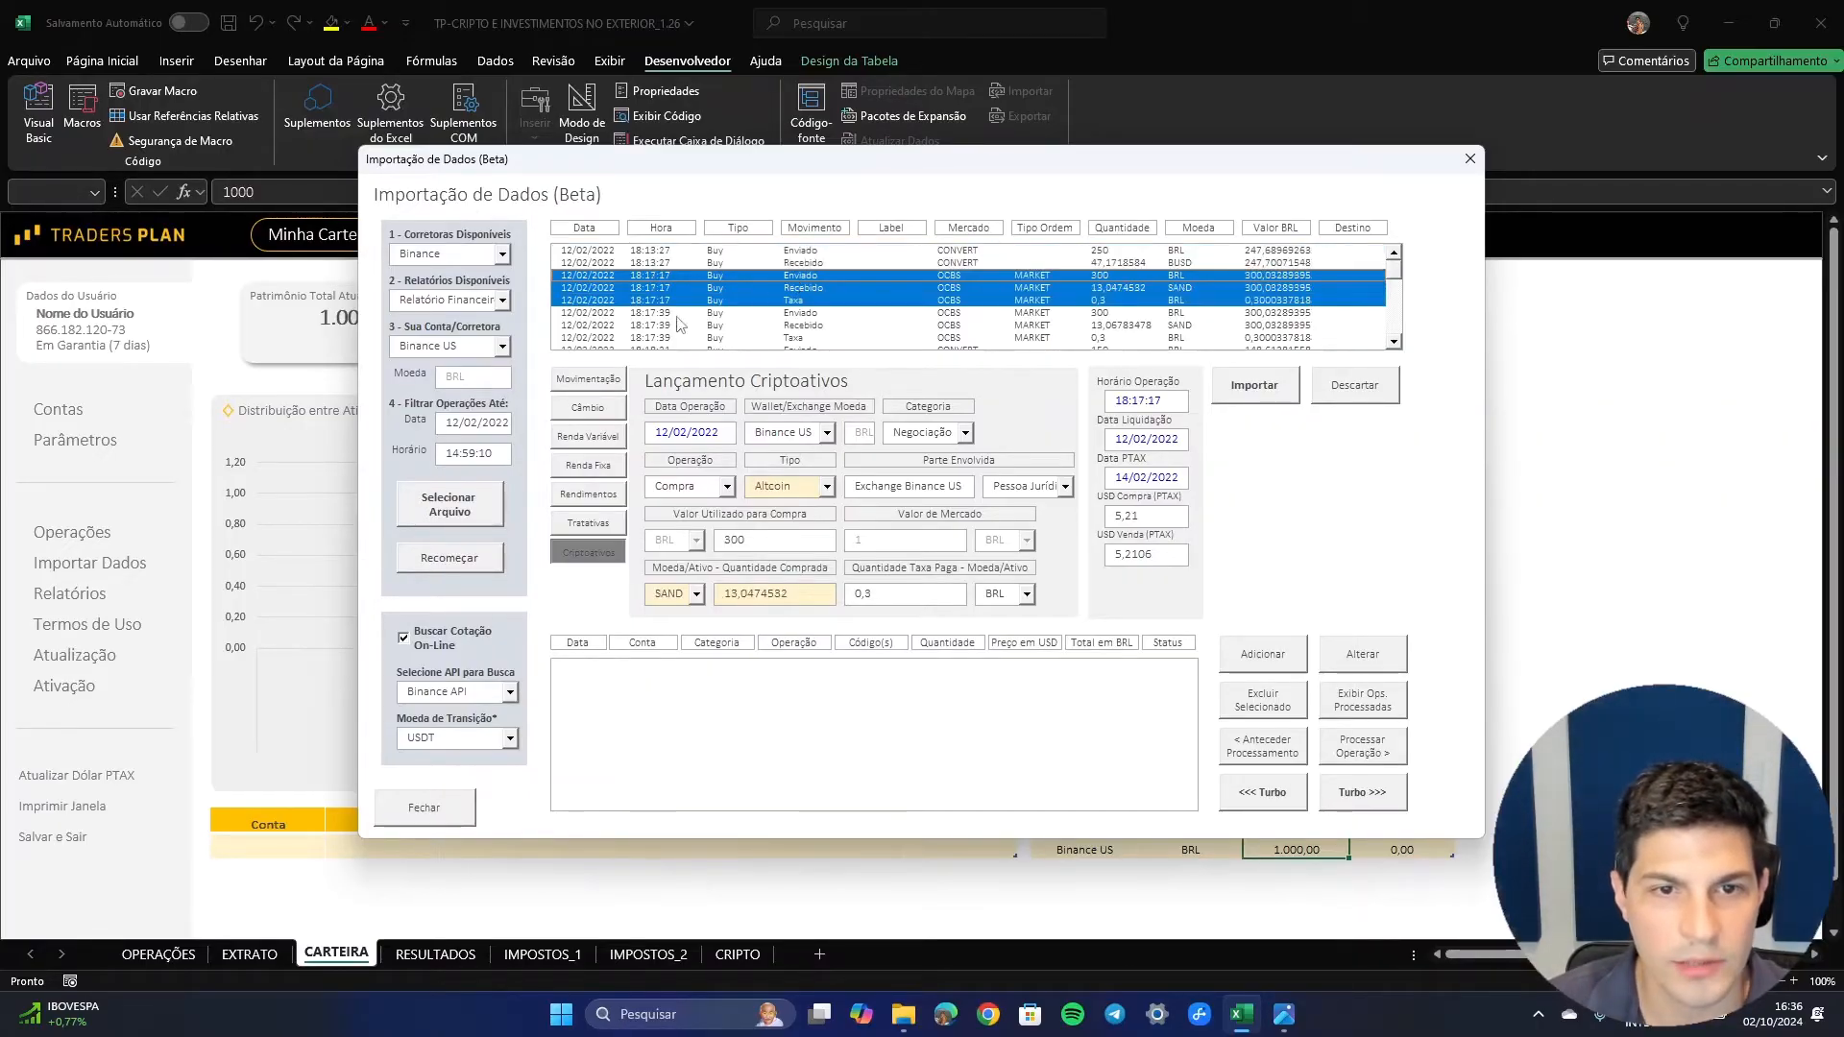
pyautogui.click(797, 320)
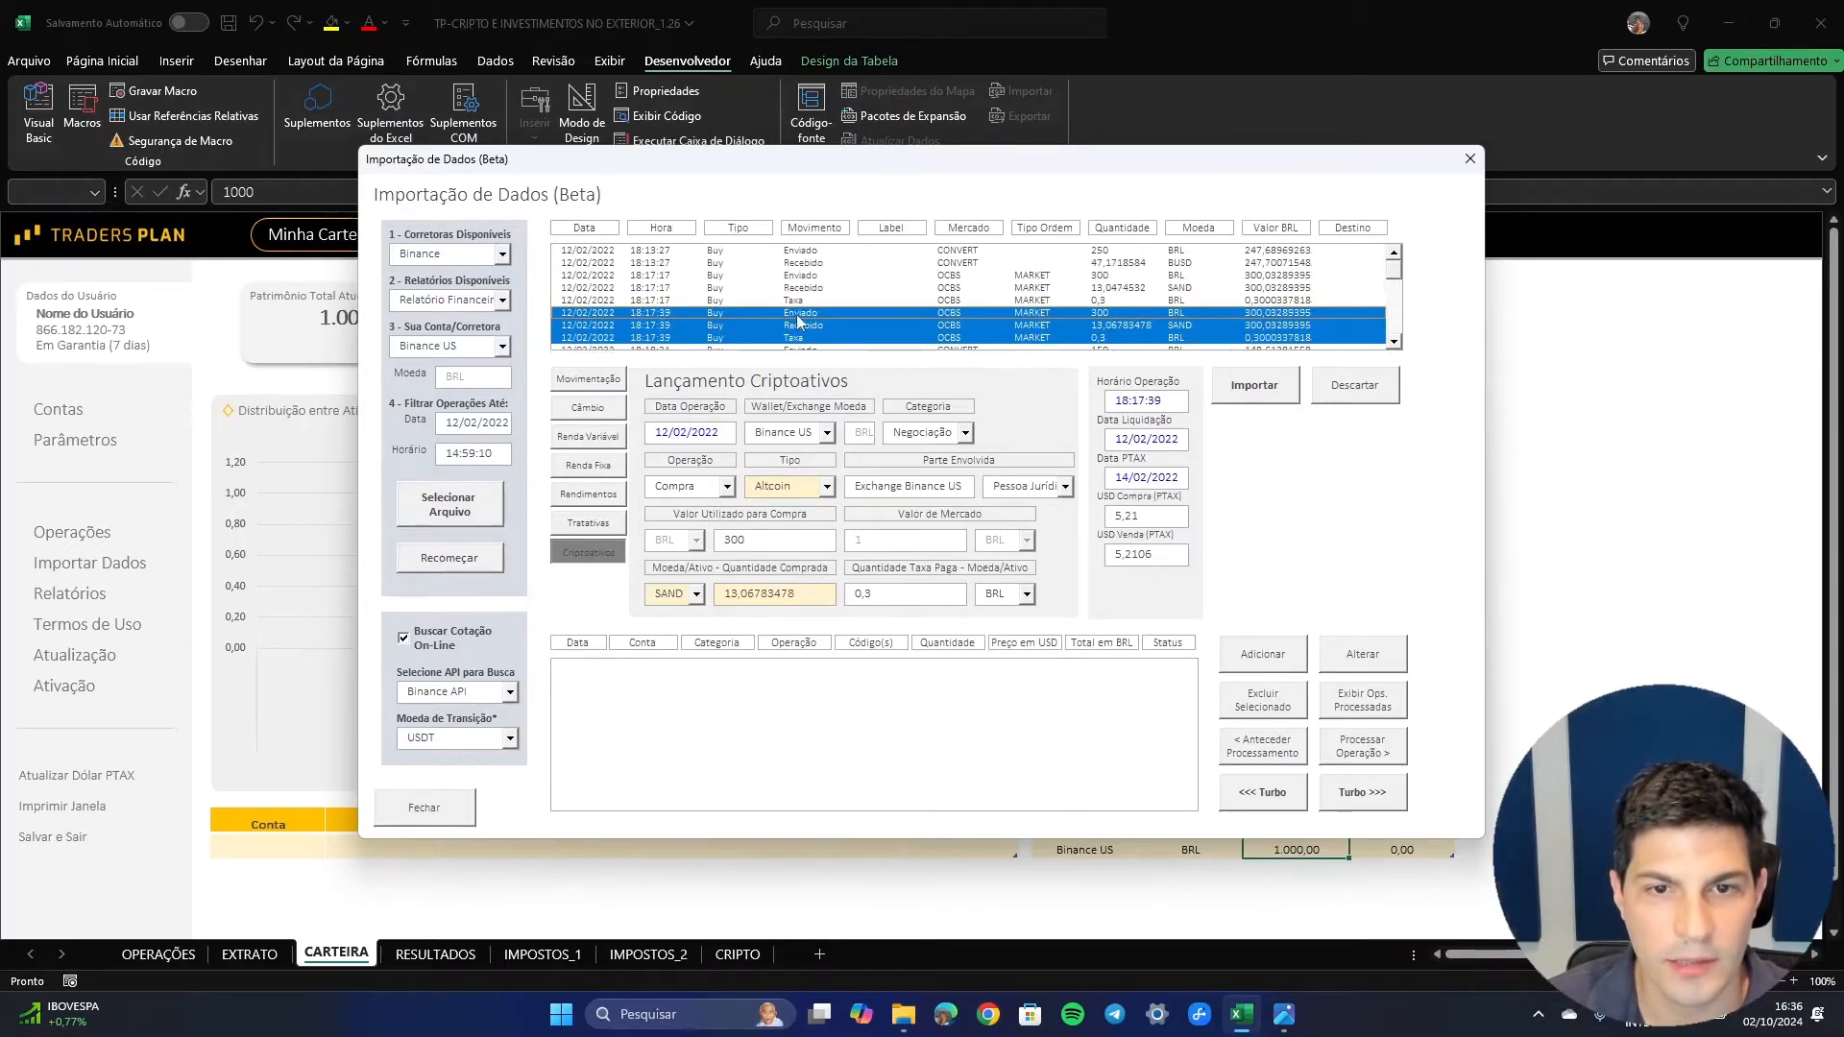
# - Select the BUSD conversion record and examine its entry's operation, type, purchased asset, amount used and PTAX date
pyautogui.click(793, 260)
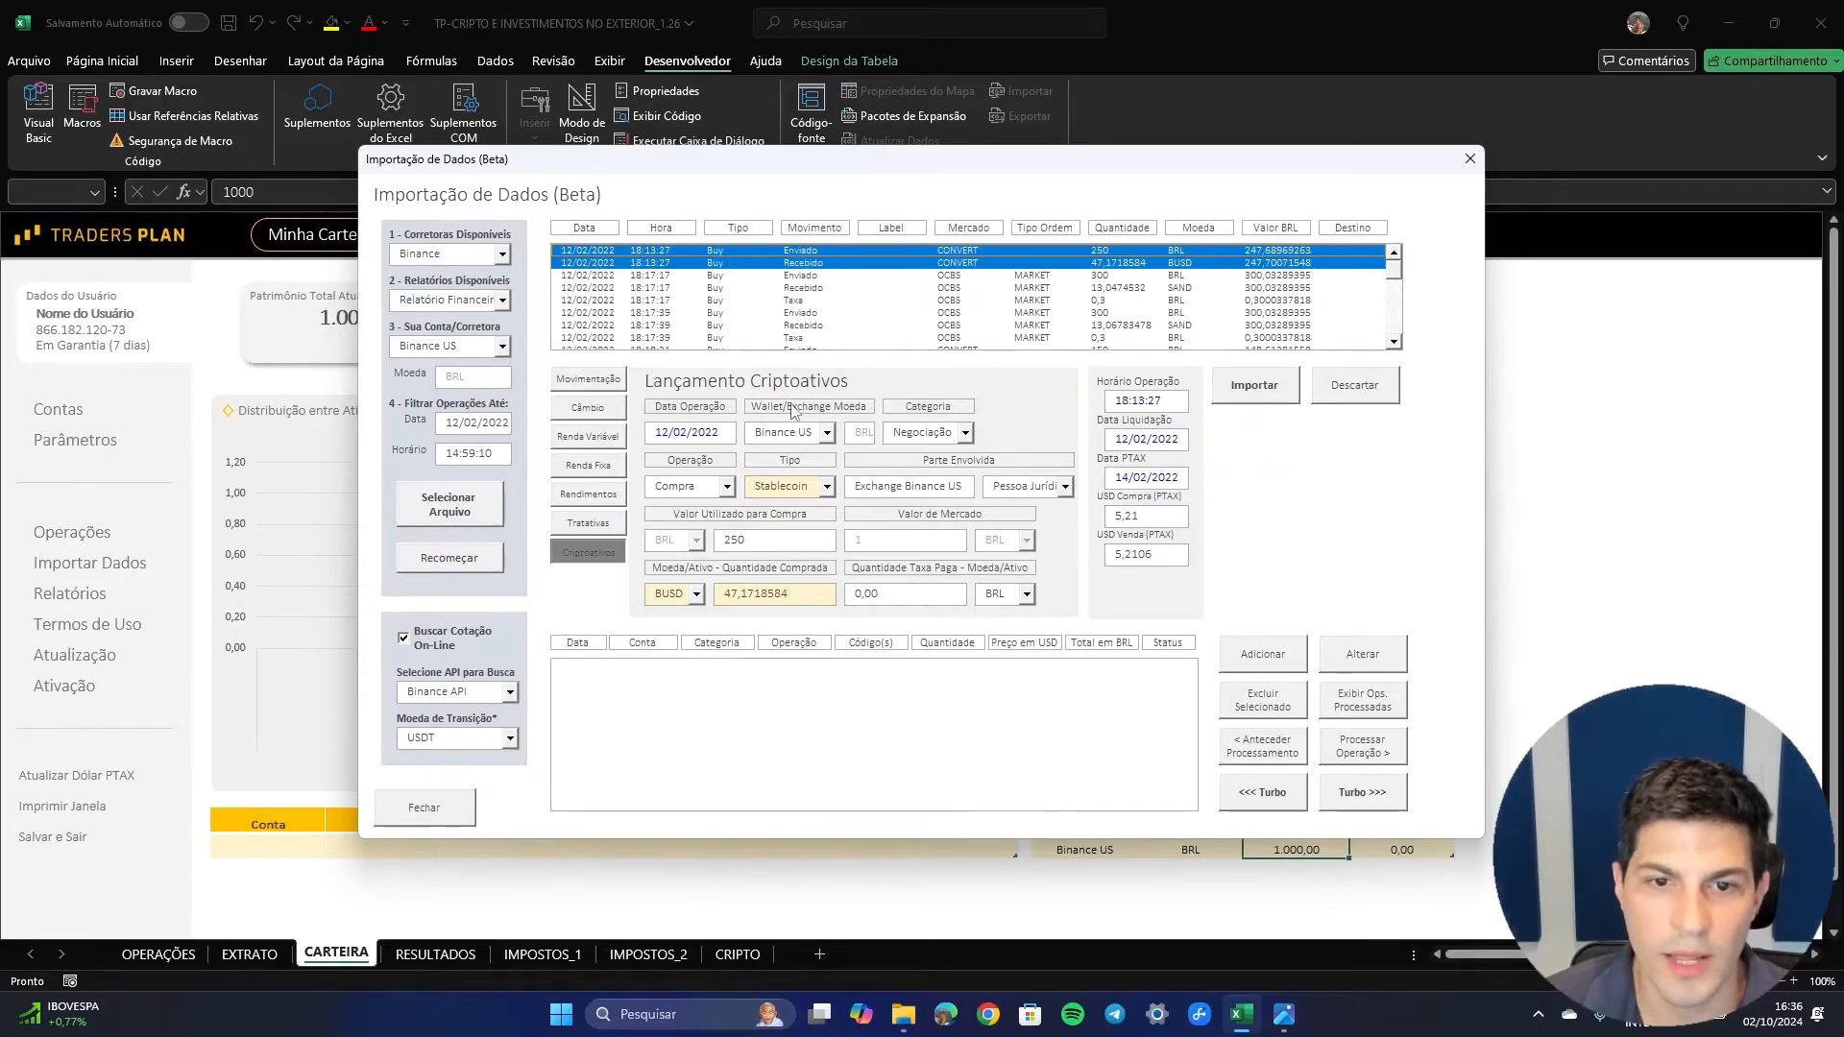
pyautogui.moveTo(702, 488); pyautogui.dragTo(671, 488)
pyautogui.doubleClick(678, 490)
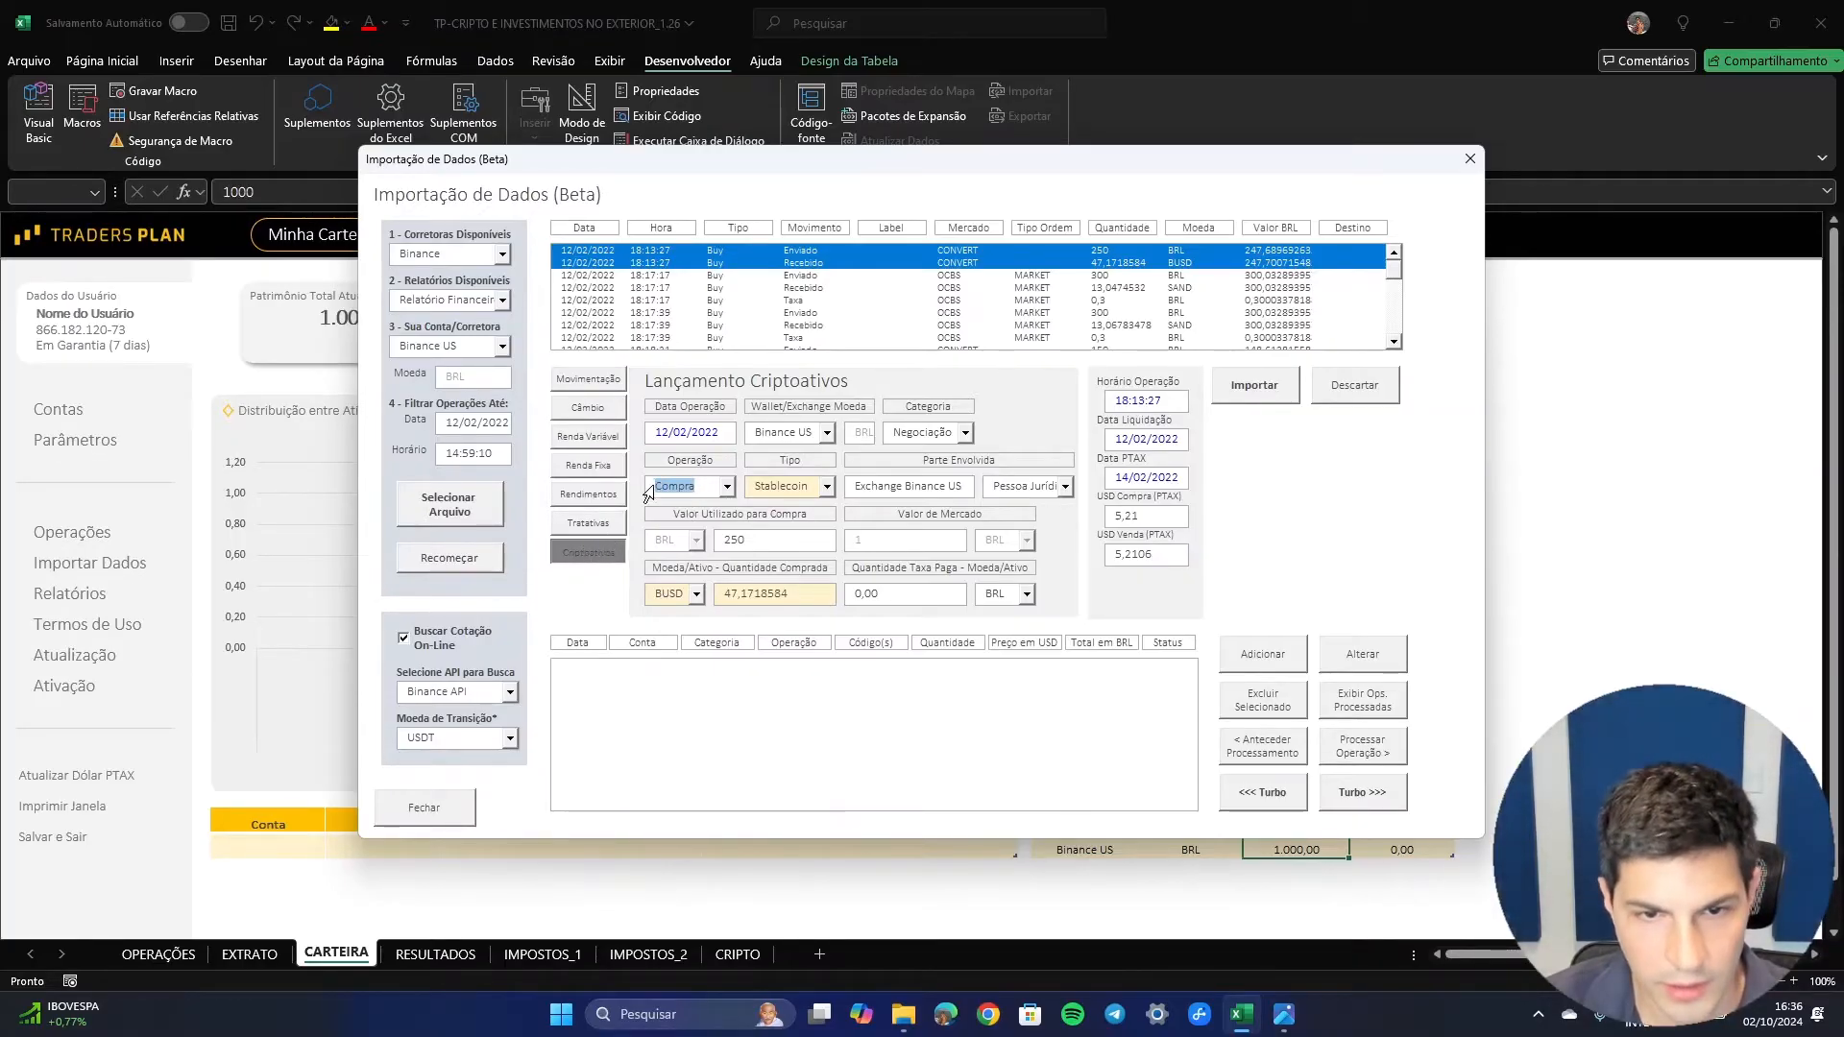
pyautogui.moveTo(813, 490); pyautogui.dragTo(743, 500)
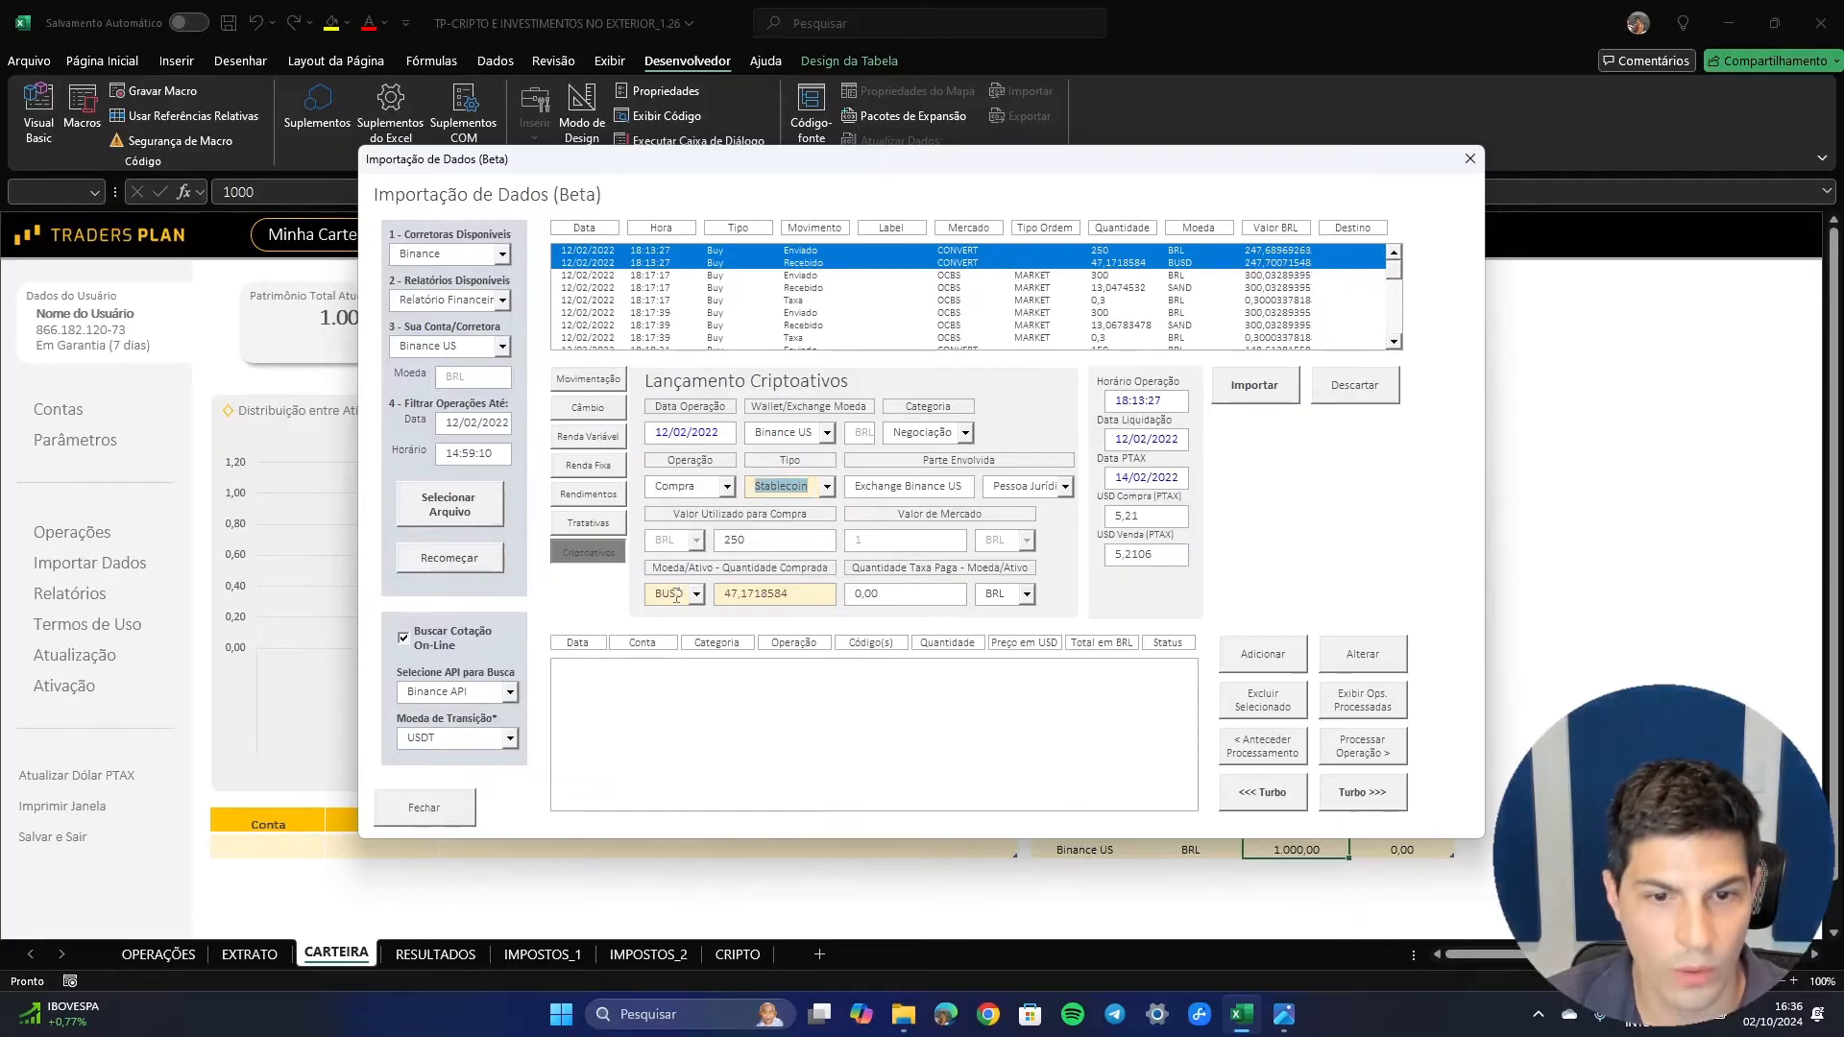
pyautogui.moveTo(685, 596); pyautogui.dragTo(656, 596)
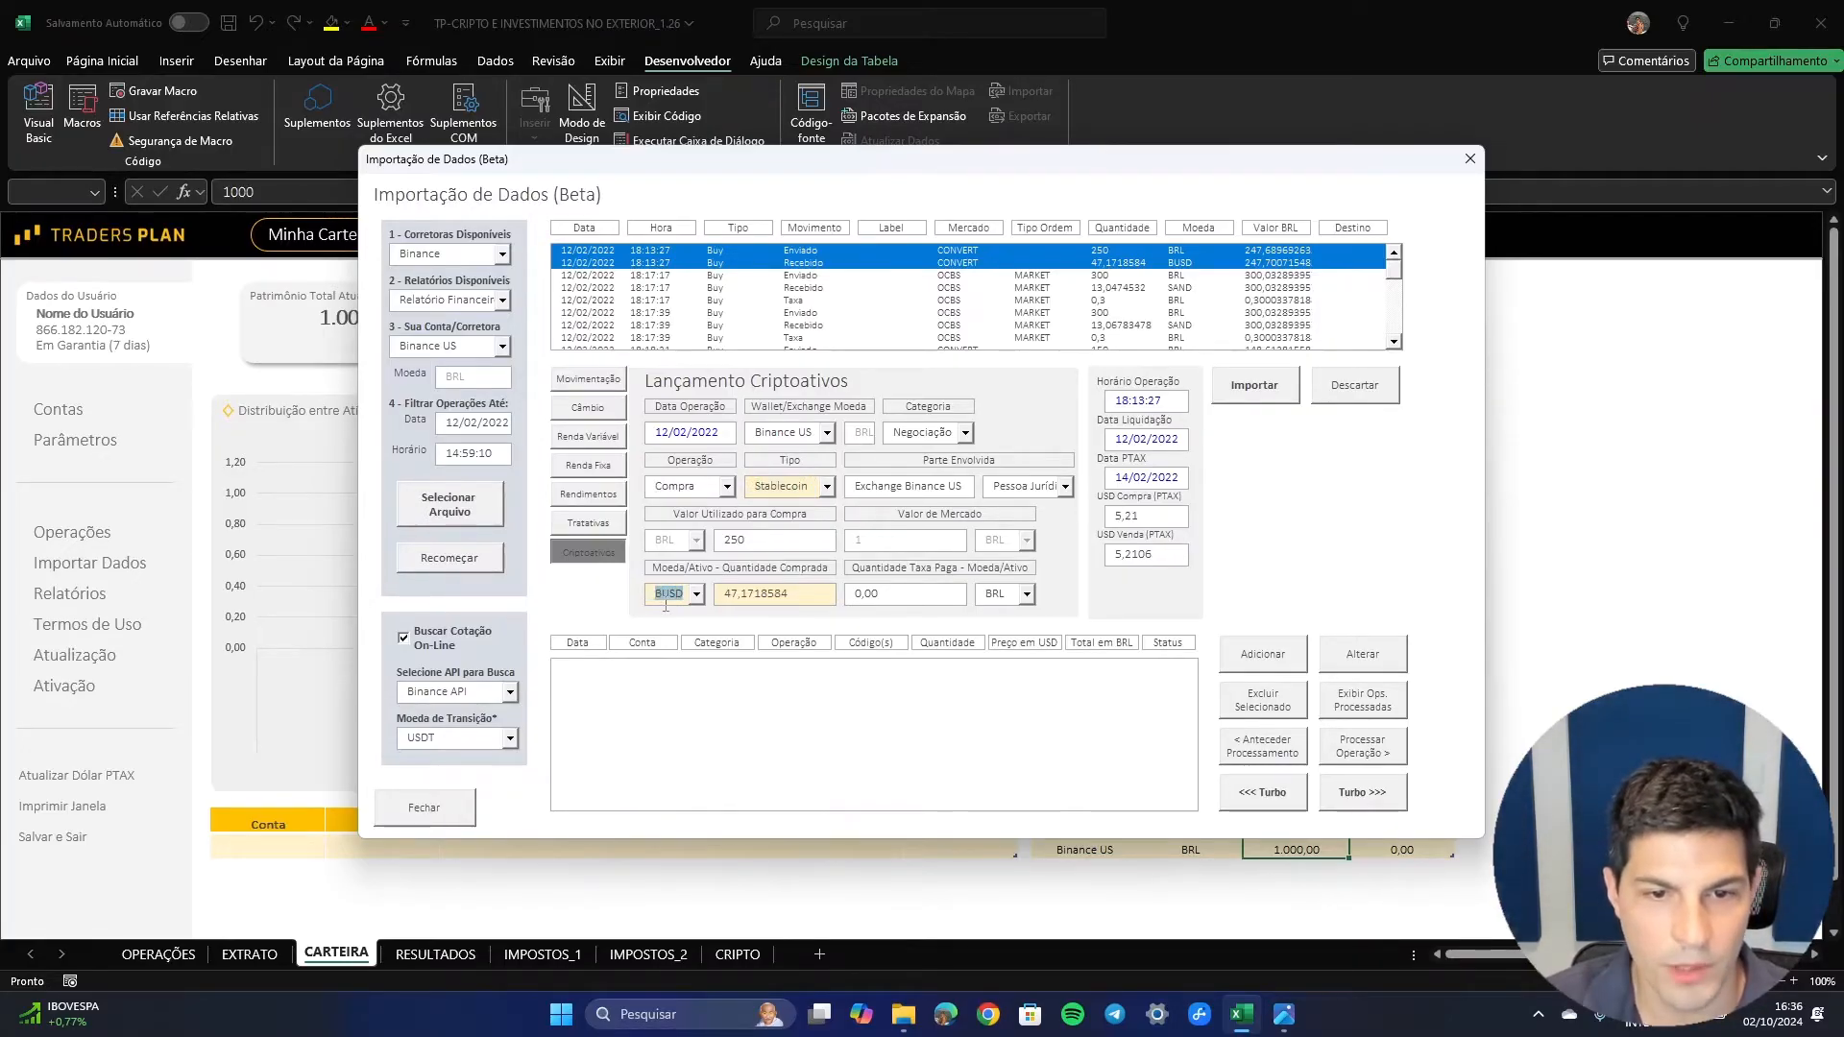
pyautogui.moveTo(809, 486); pyautogui.dragTo(758, 485)
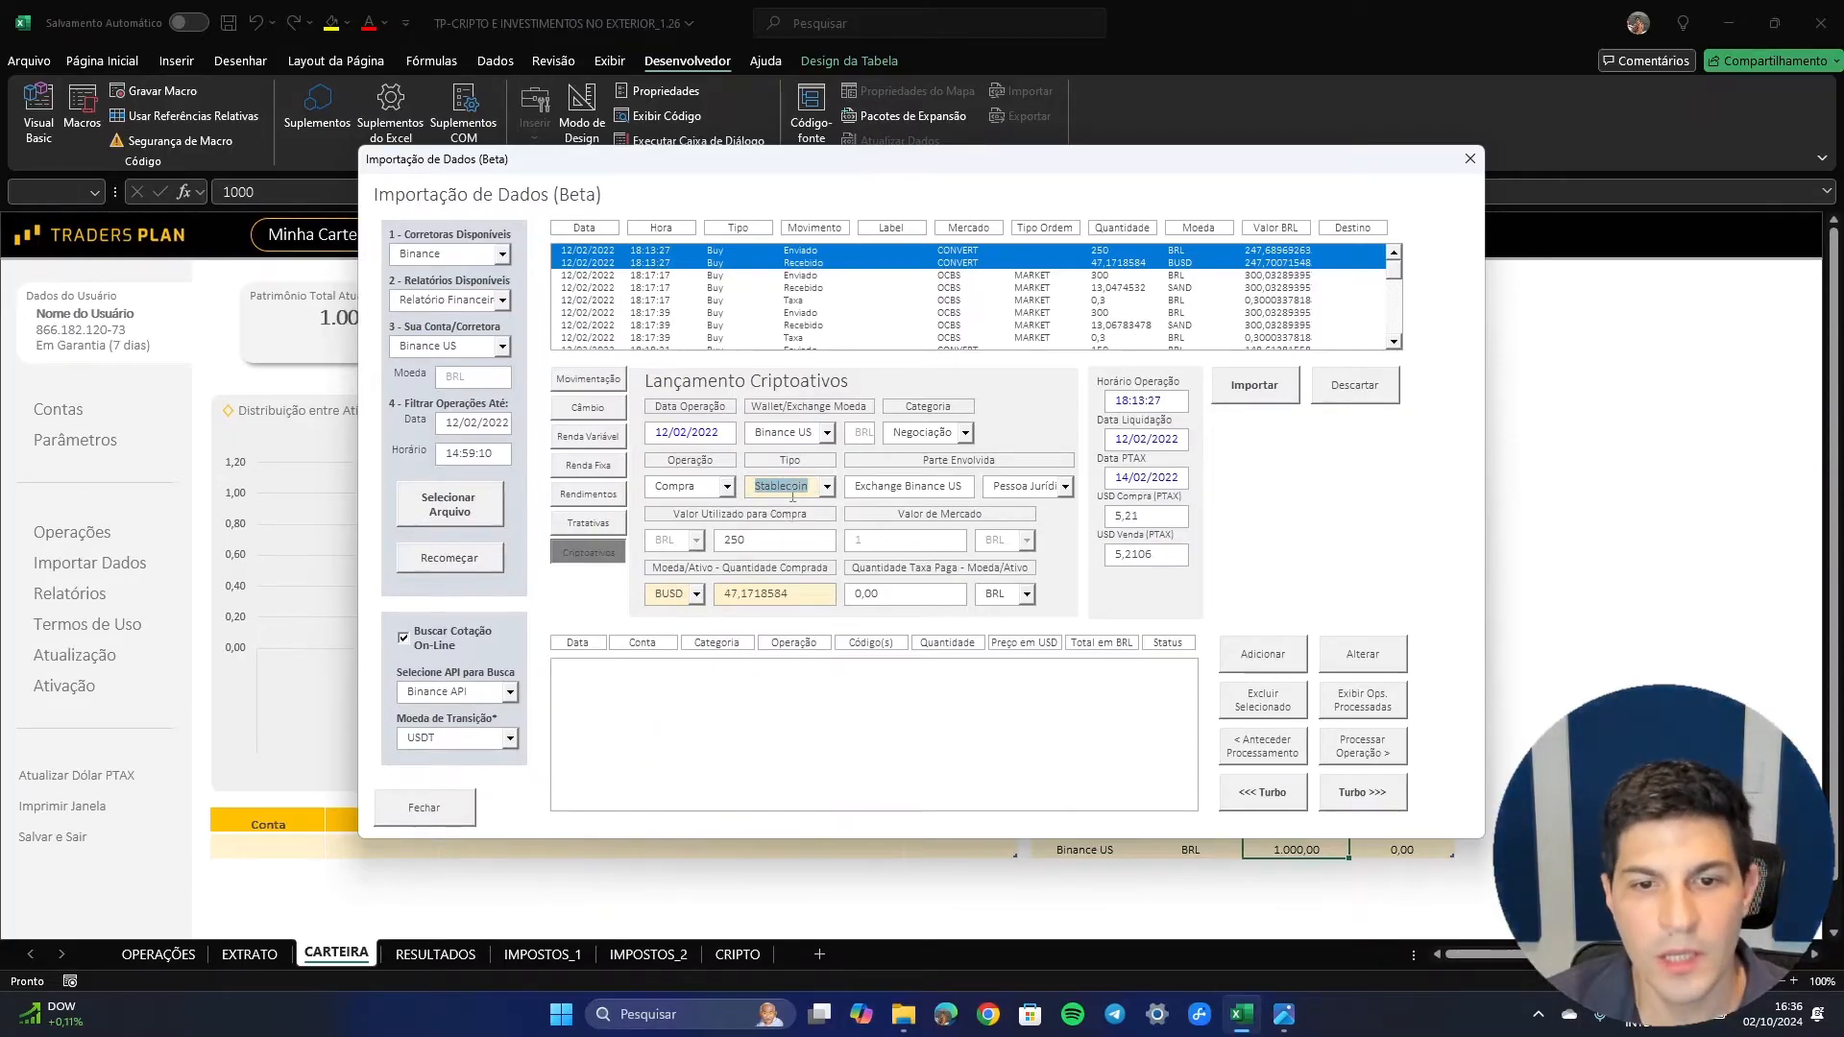
pyautogui.doubleClick(751, 540)
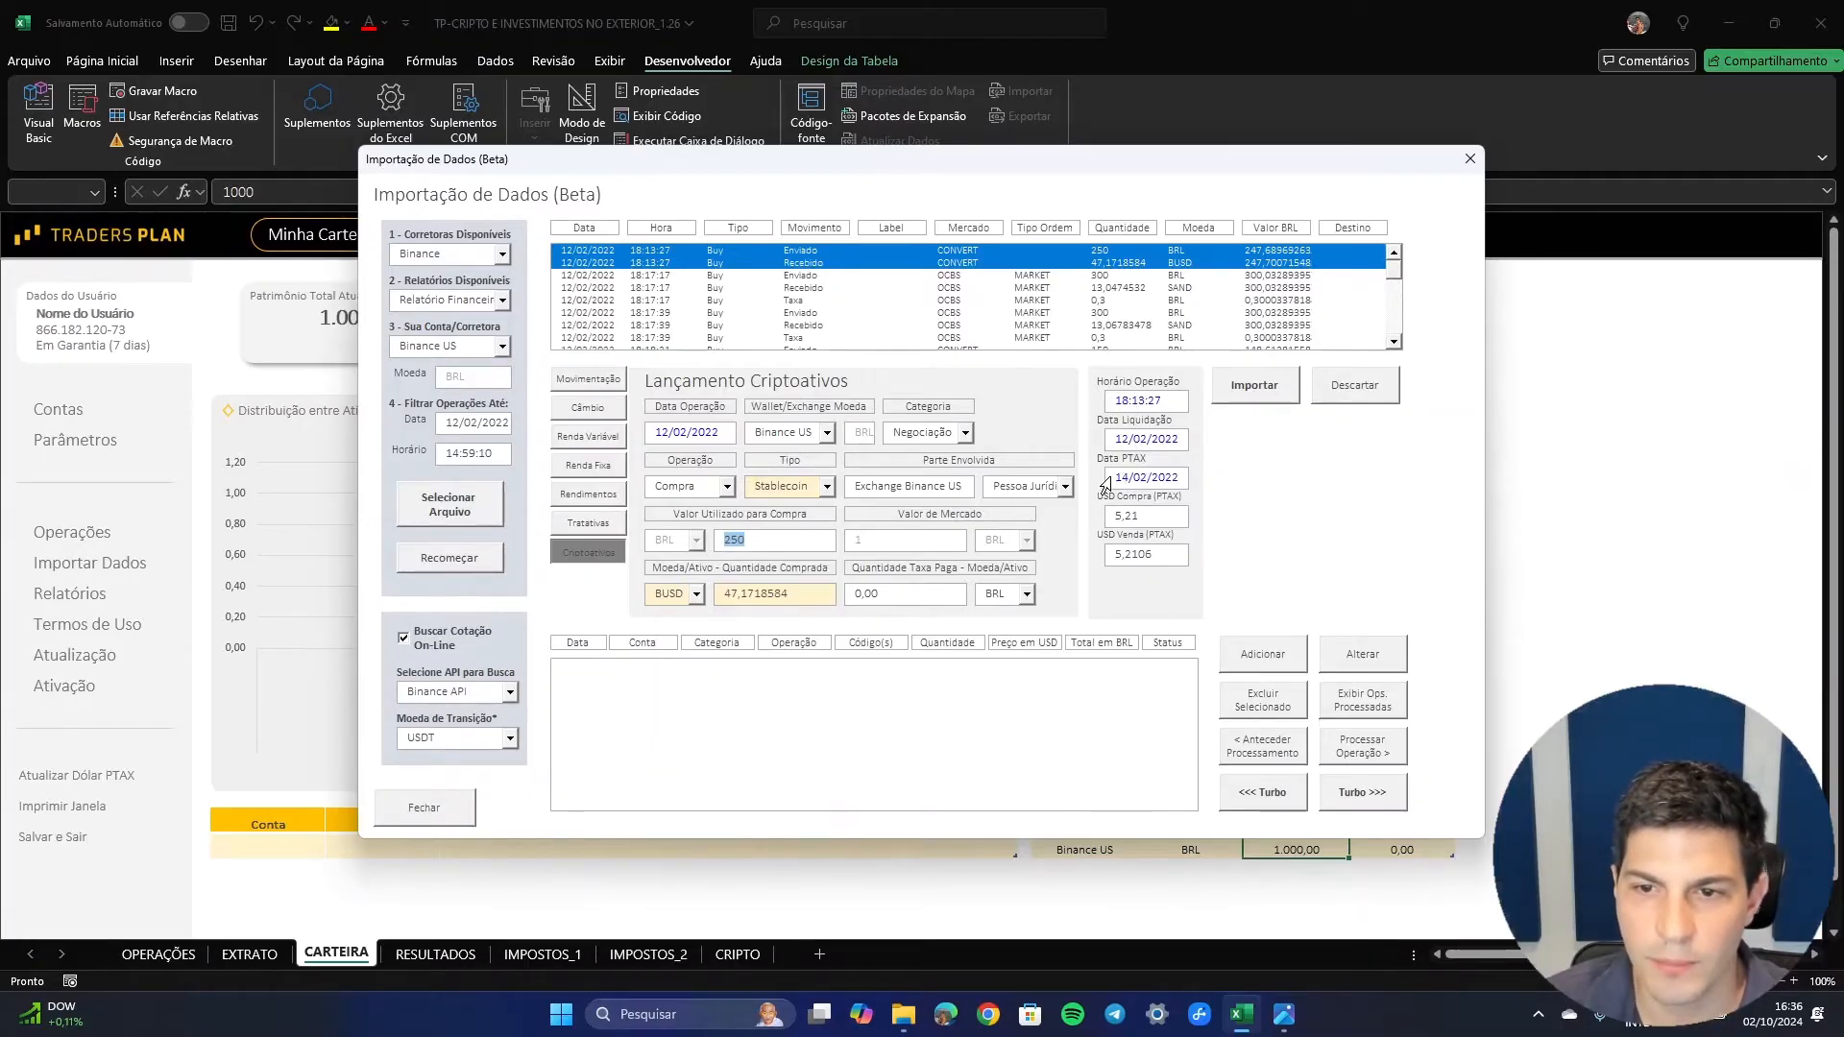
pyautogui.moveTo(1113, 478); pyautogui.dragTo(1169, 478)
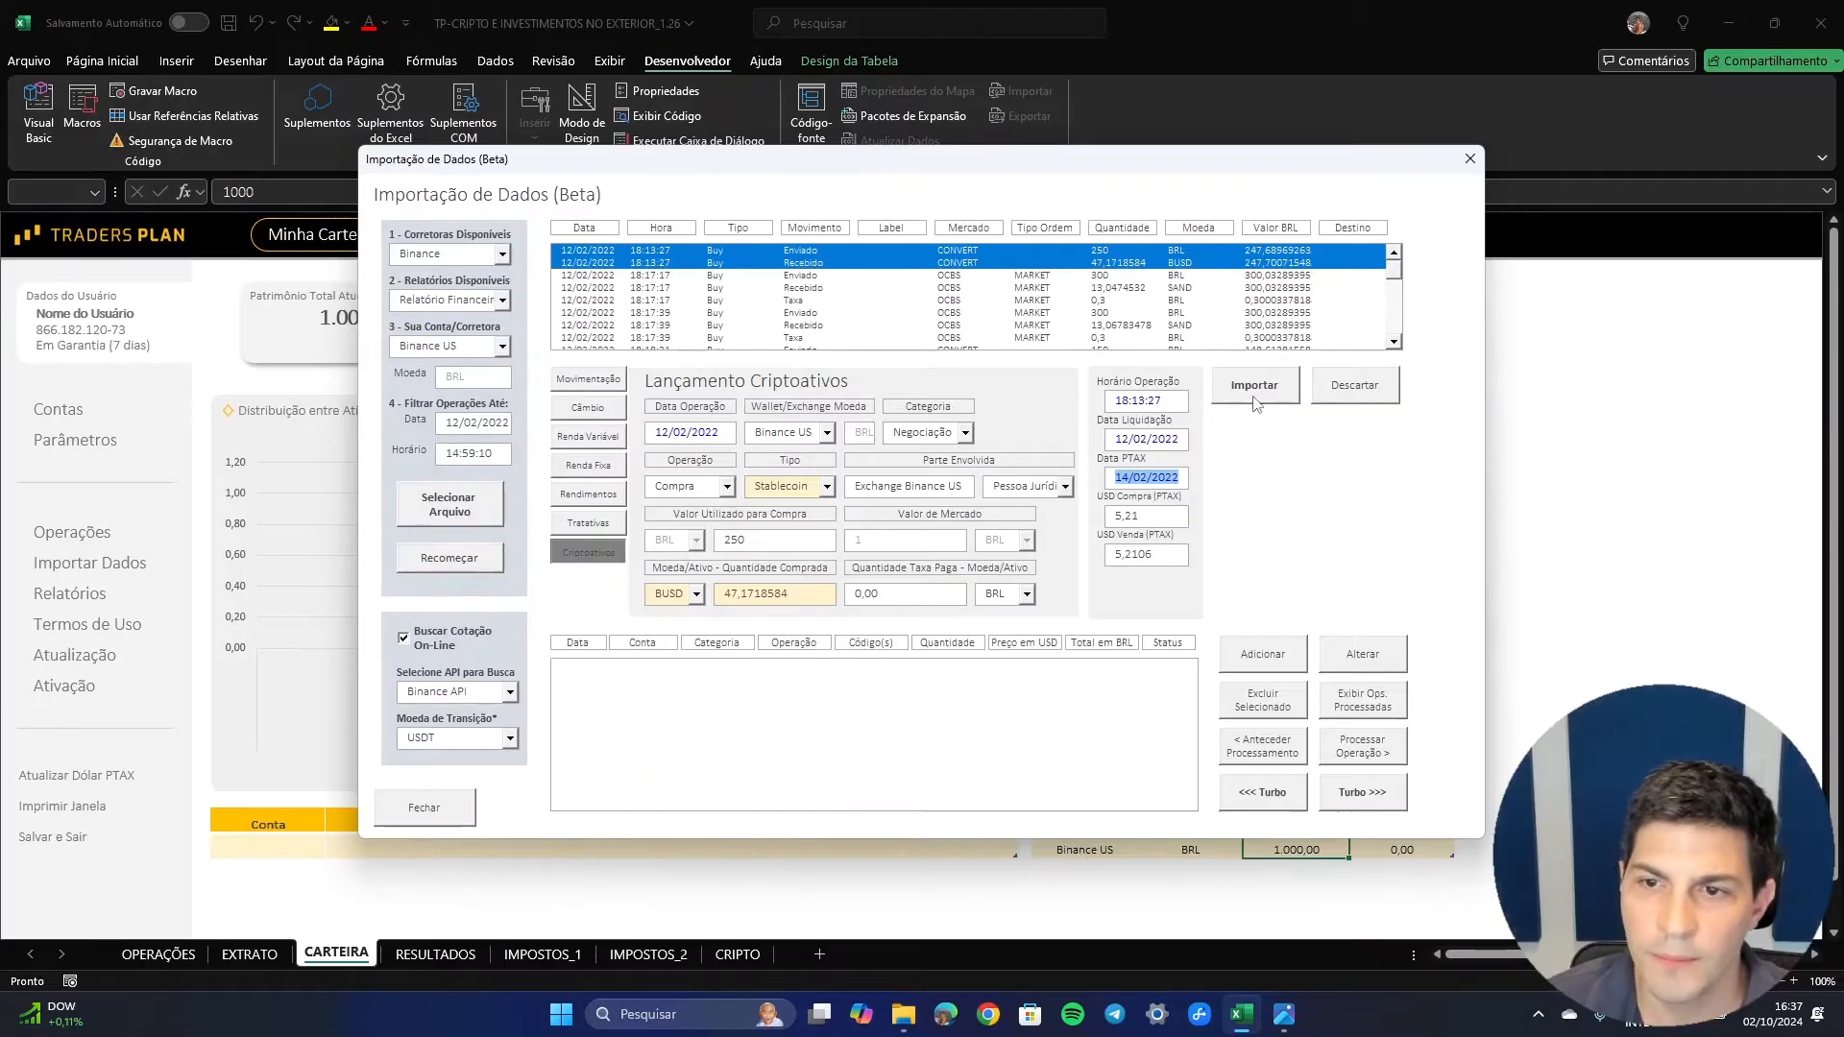
# - Import the 250 BRL purchase of BUSD and process the resulting operation
pyautogui.click(1225, 385)
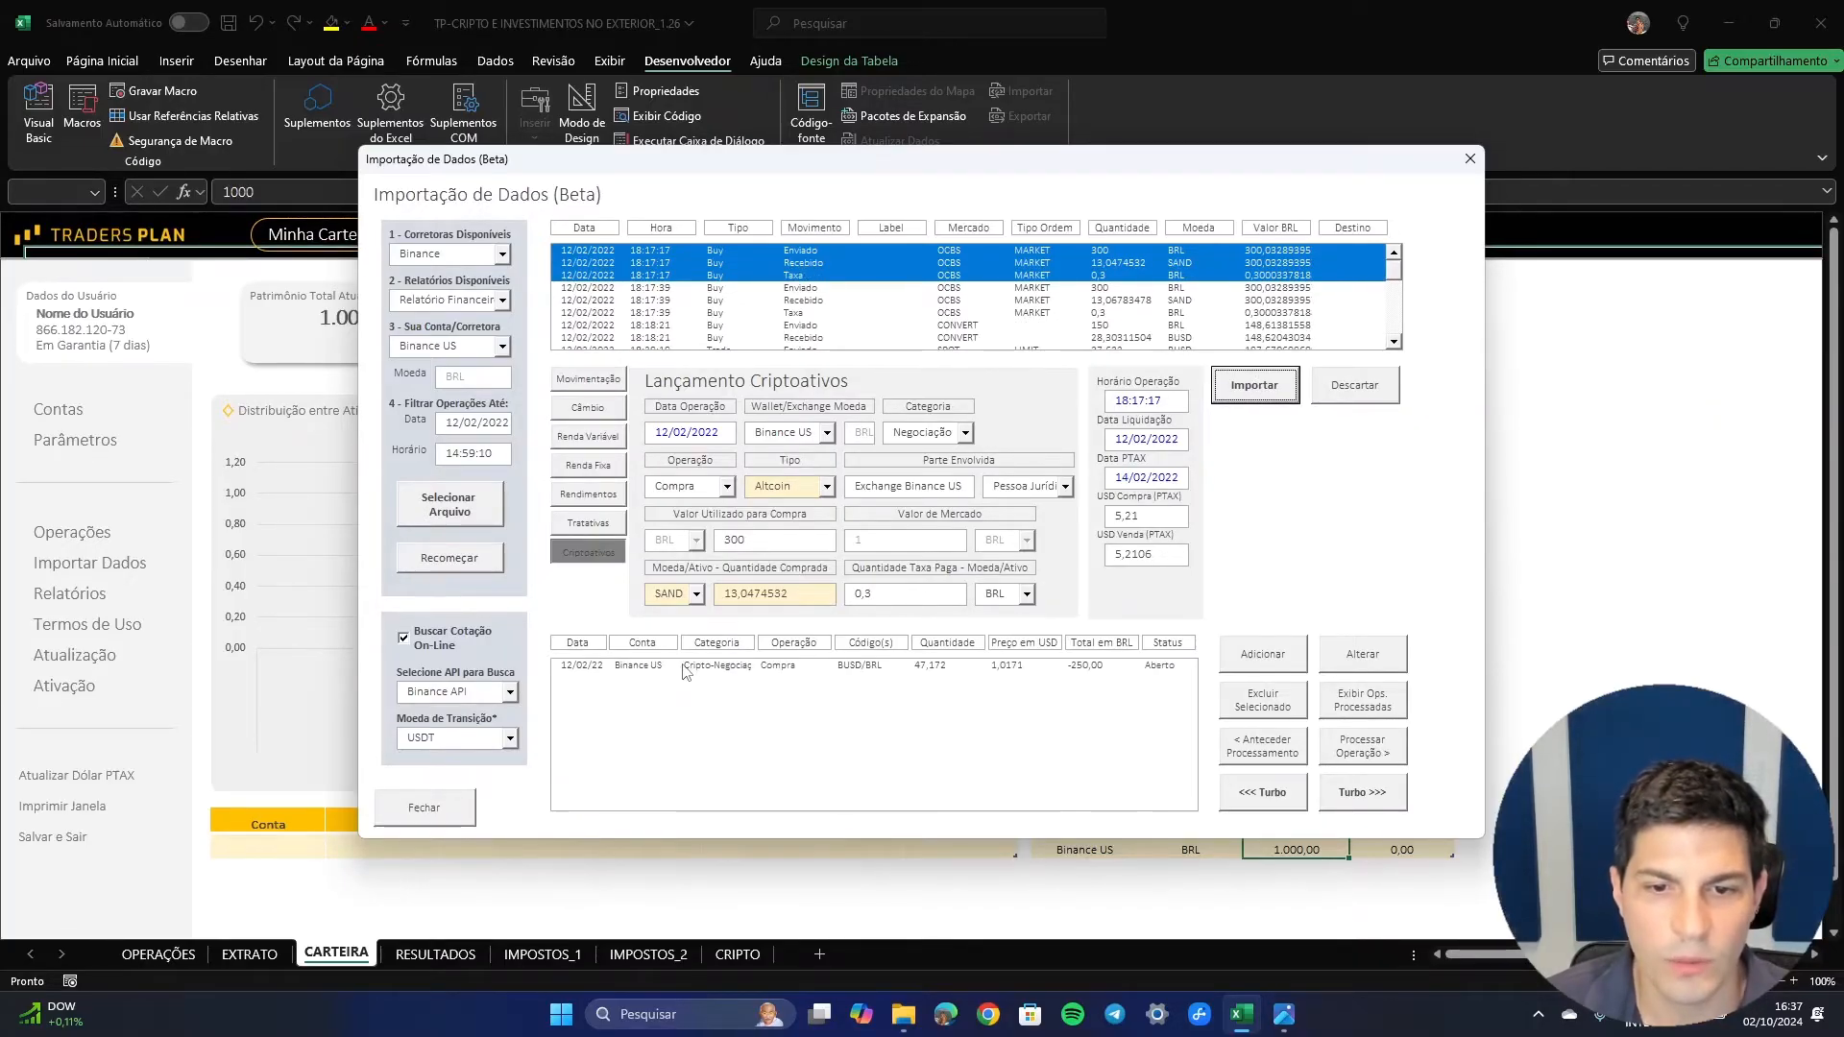
pyautogui.click(781, 669)
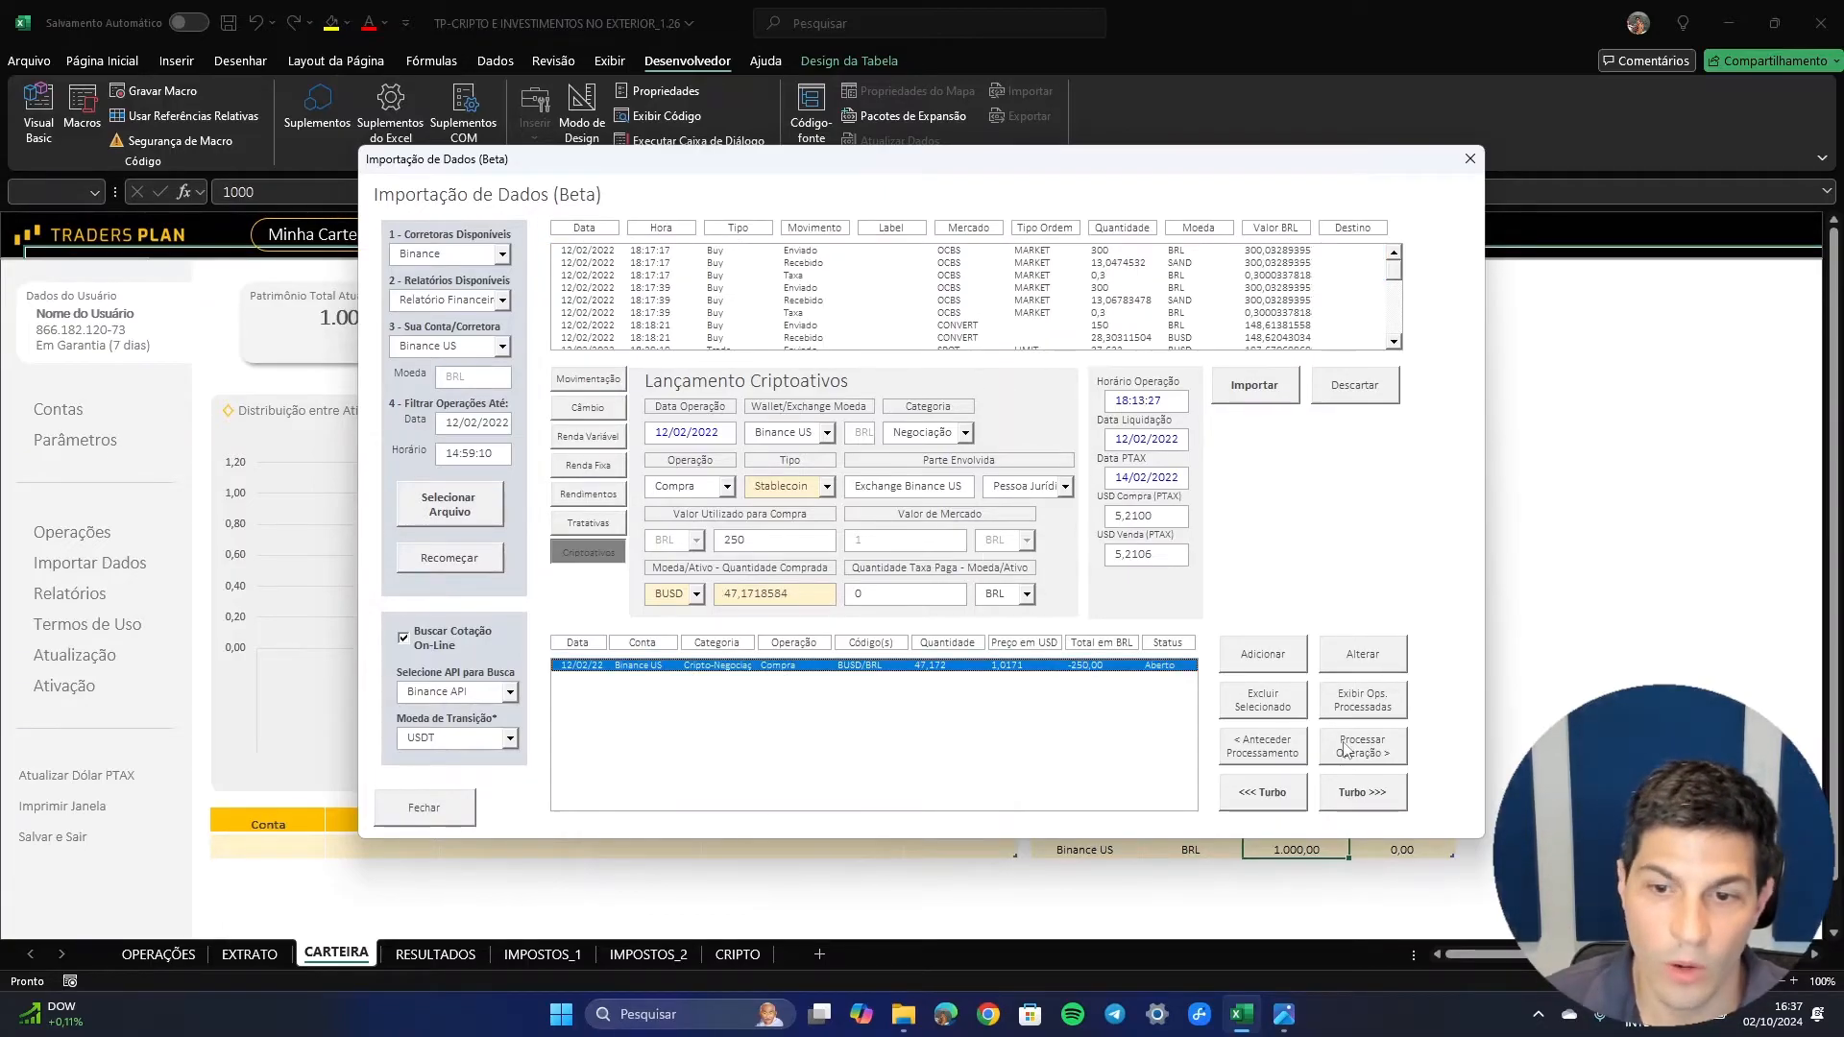
pyautogui.click(1381, 747)
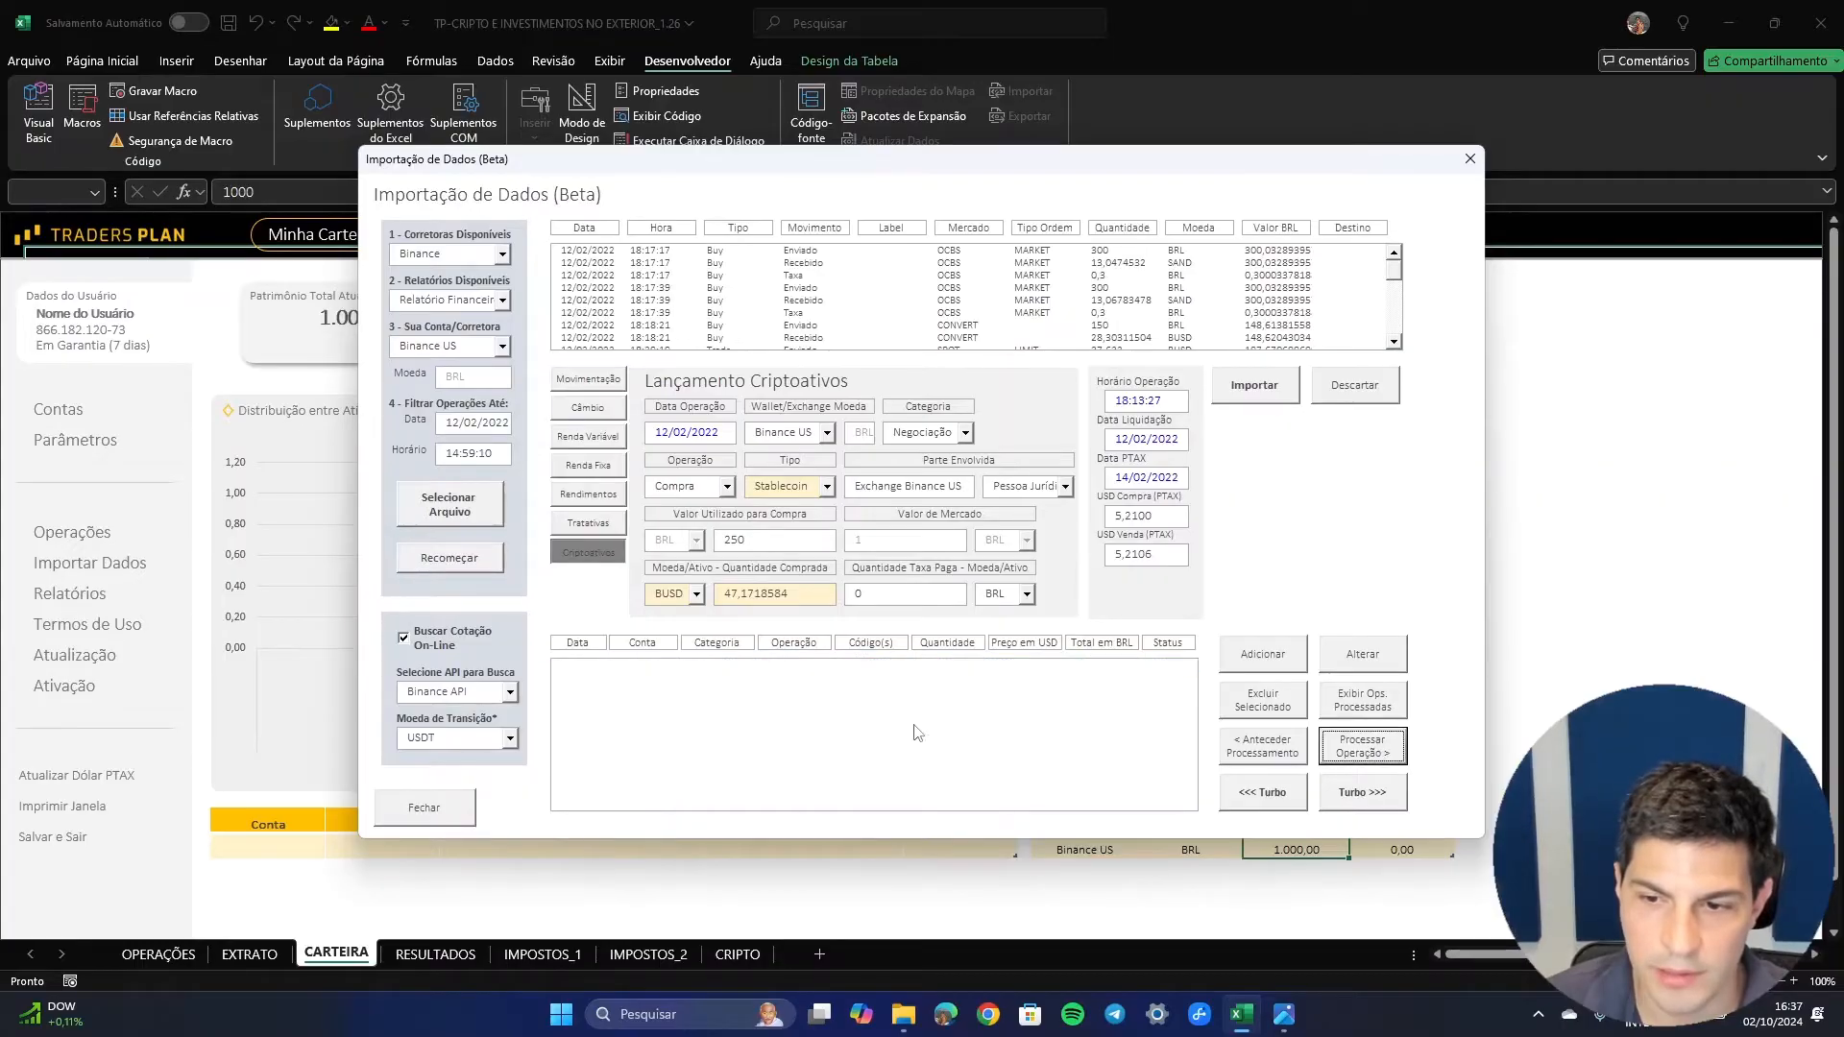
# - Close the import form, update the Carteira tables, and review the Binance US balance, investments and BUSD position
pyautogui.click(423, 808)
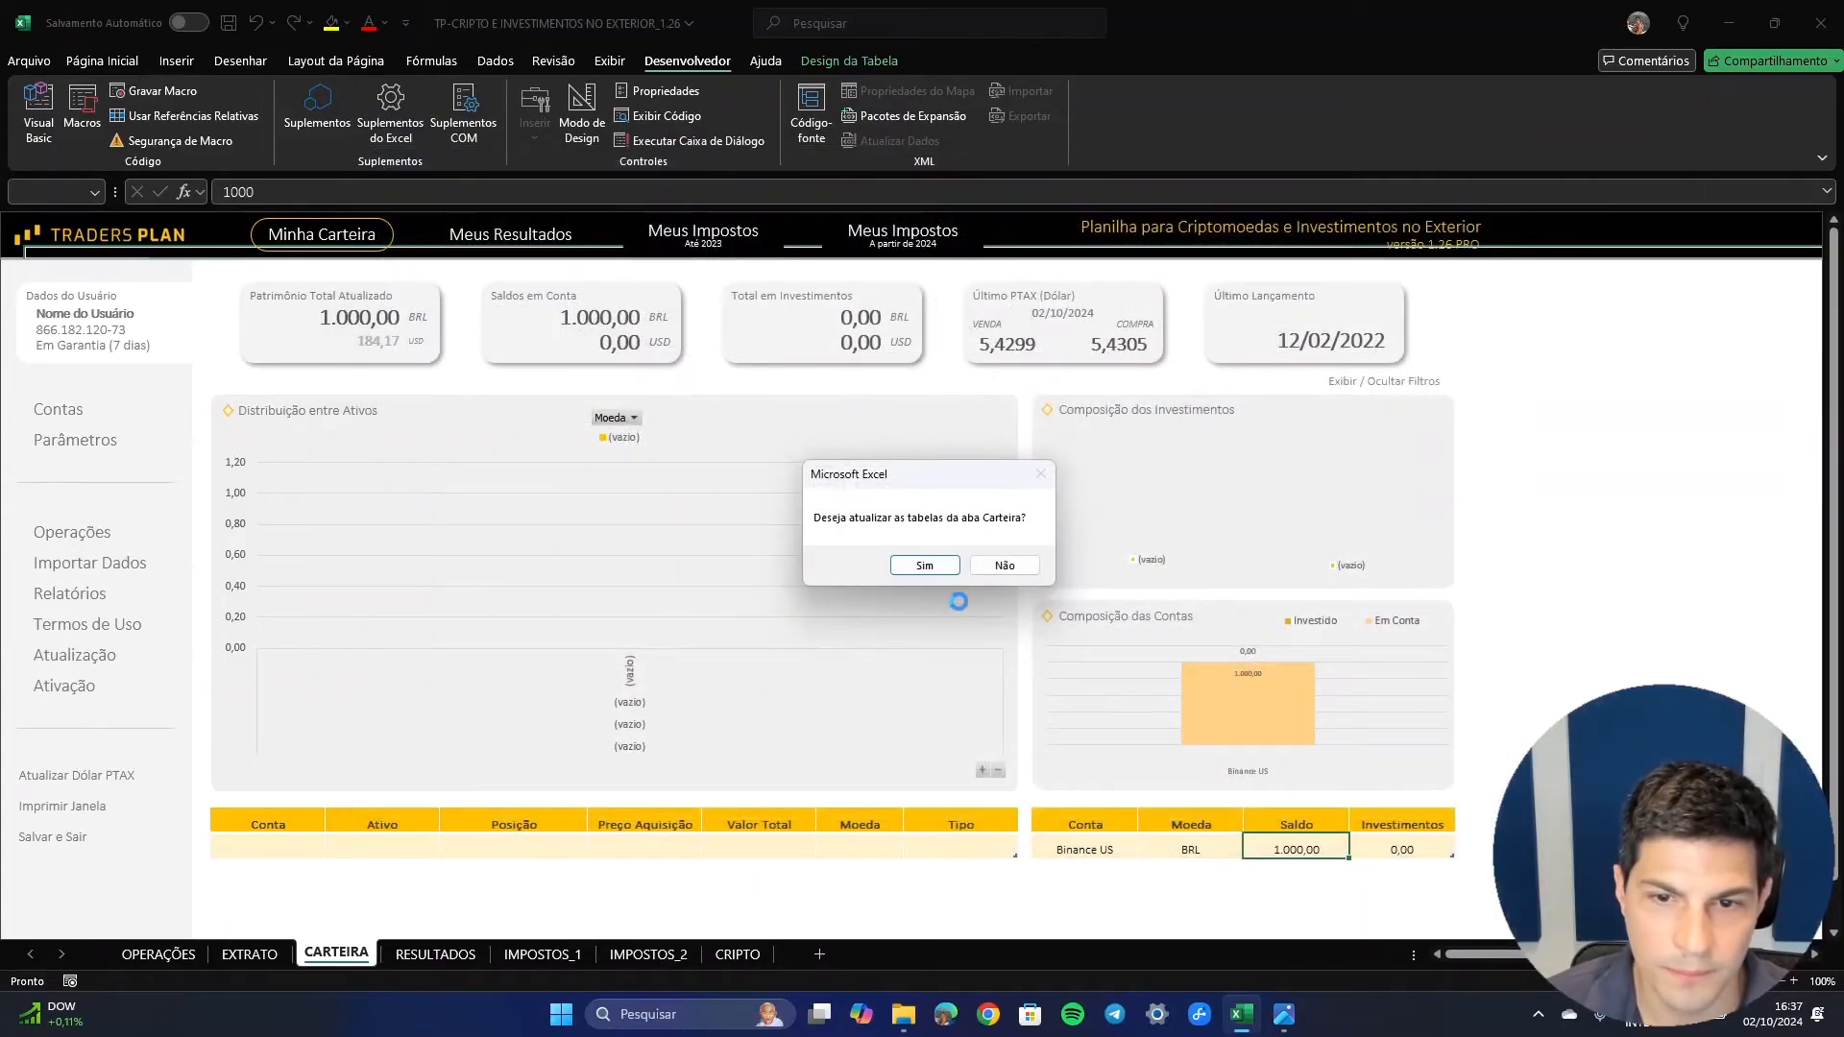
pyautogui.click(936, 566)
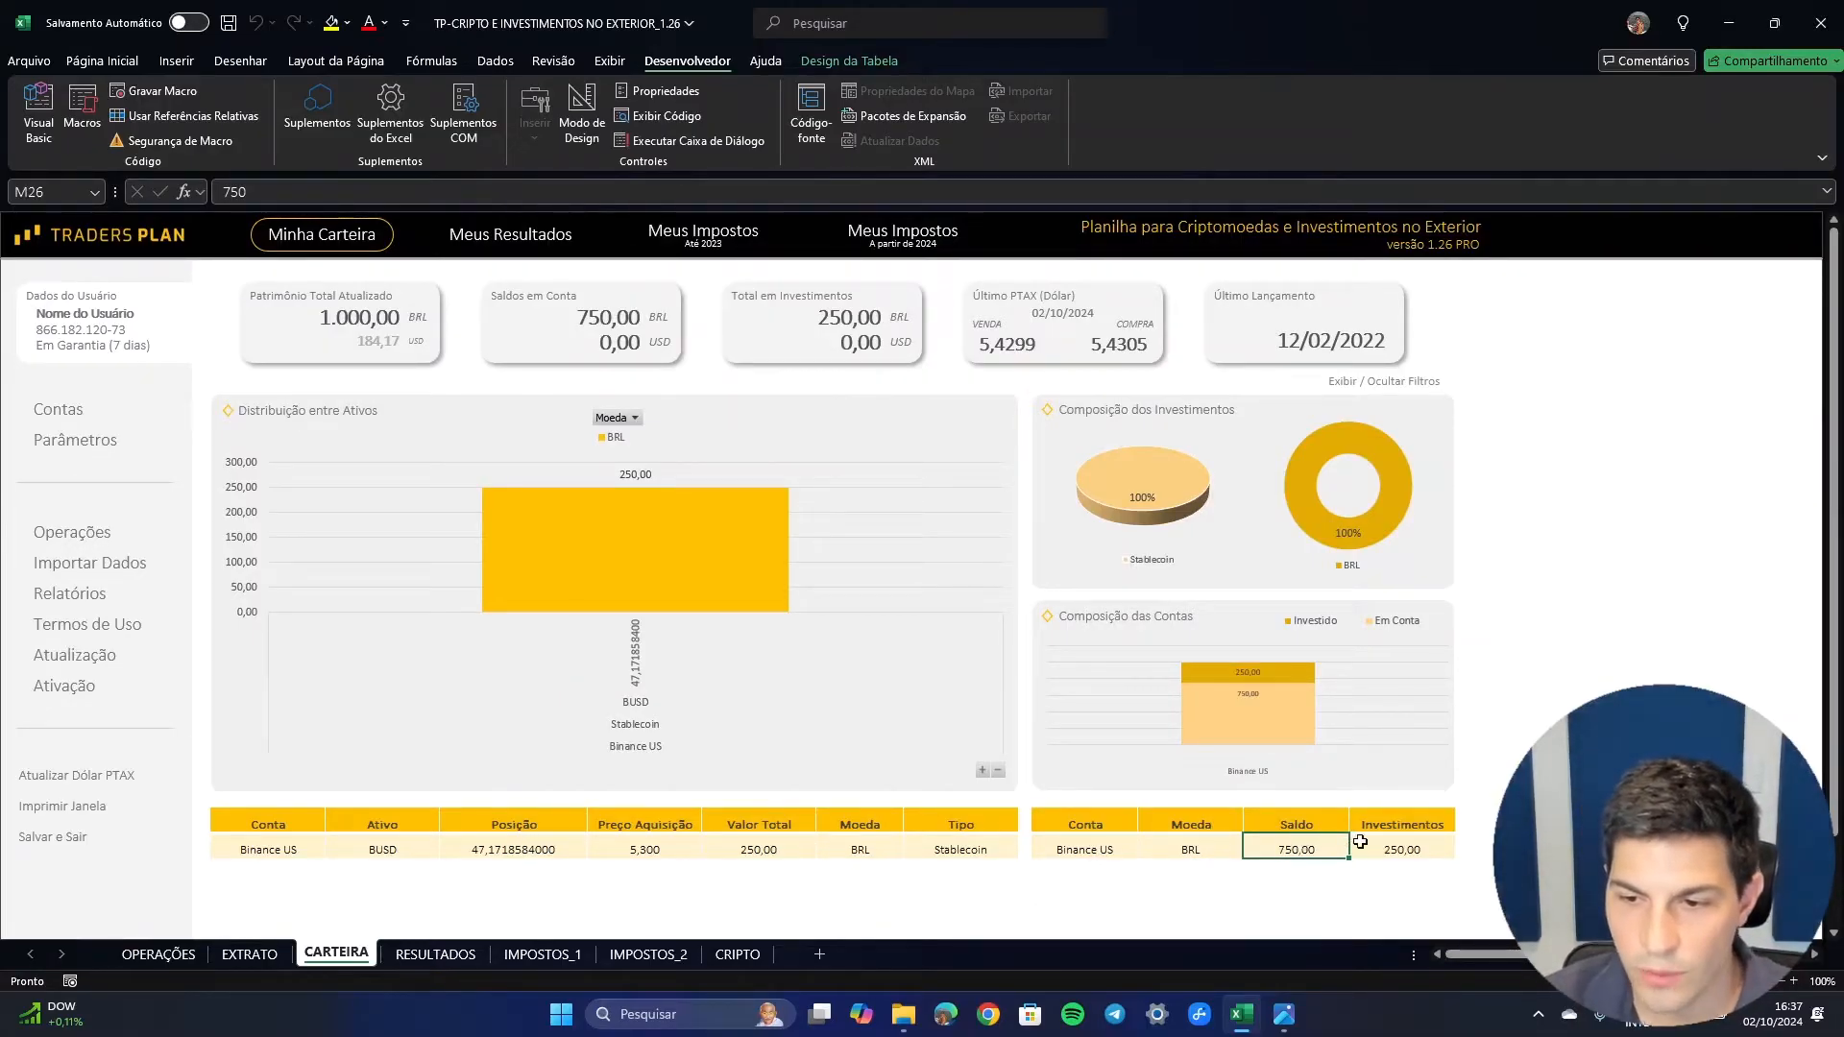
pyautogui.click(1404, 845)
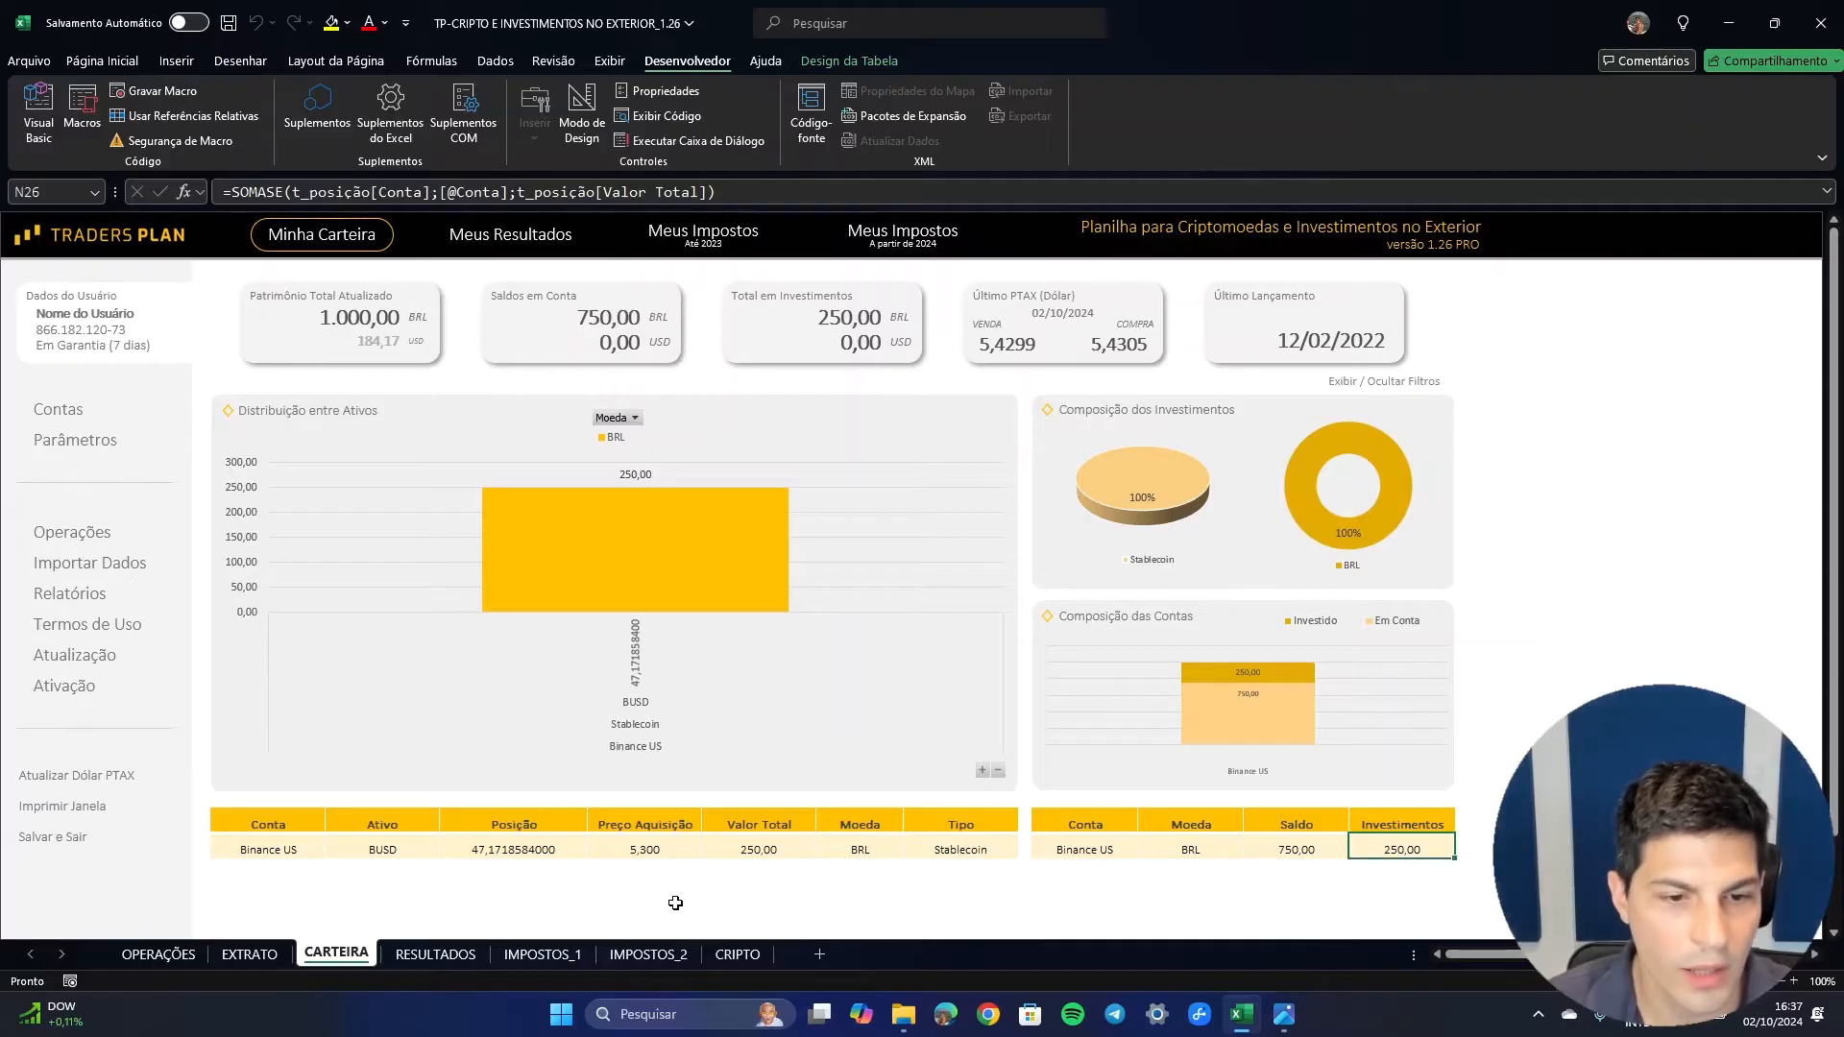
pyautogui.moveTo(359, 850); pyautogui.dragTo(527, 848)
pyautogui.press('Right')
pyautogui.press('Right')
pyautogui.press('Right')
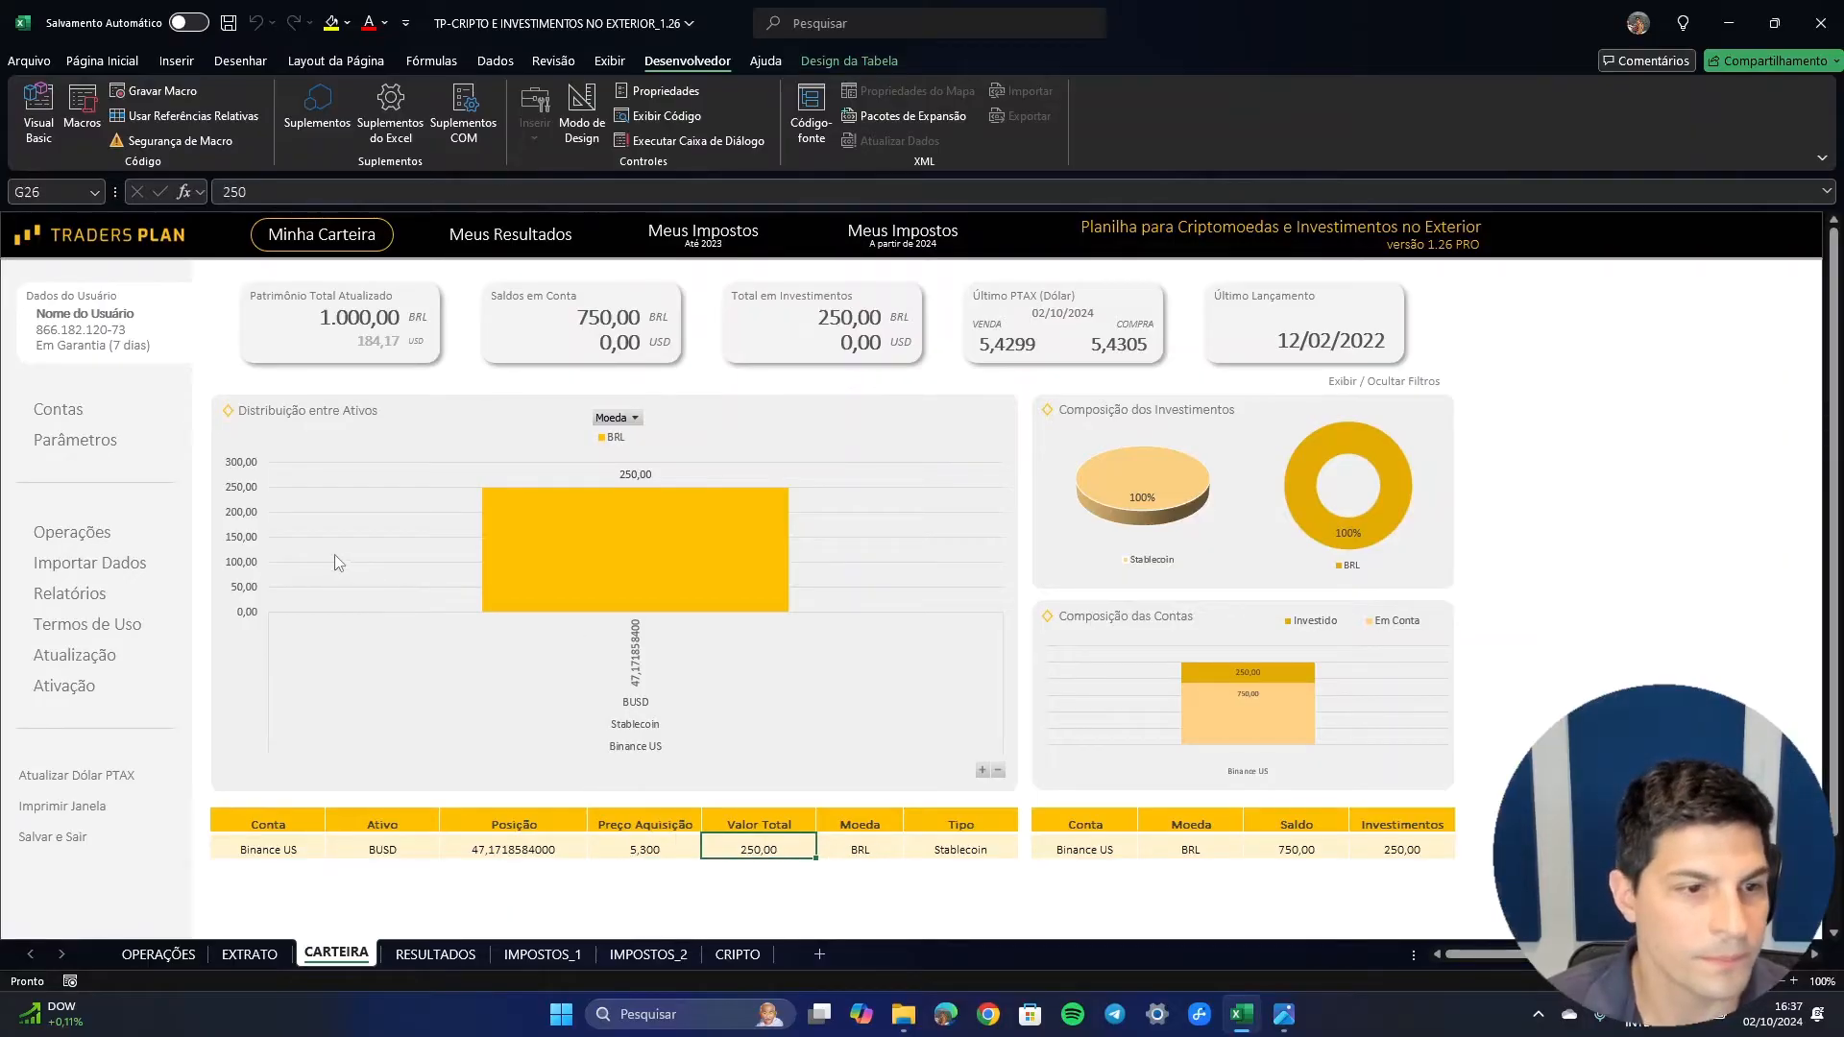
# - Reopen the data import form and reload the CSV report exemplo_1 2022 with the suggested date and time filter
pyautogui.click(106, 561)
pyautogui.click(461, 514)
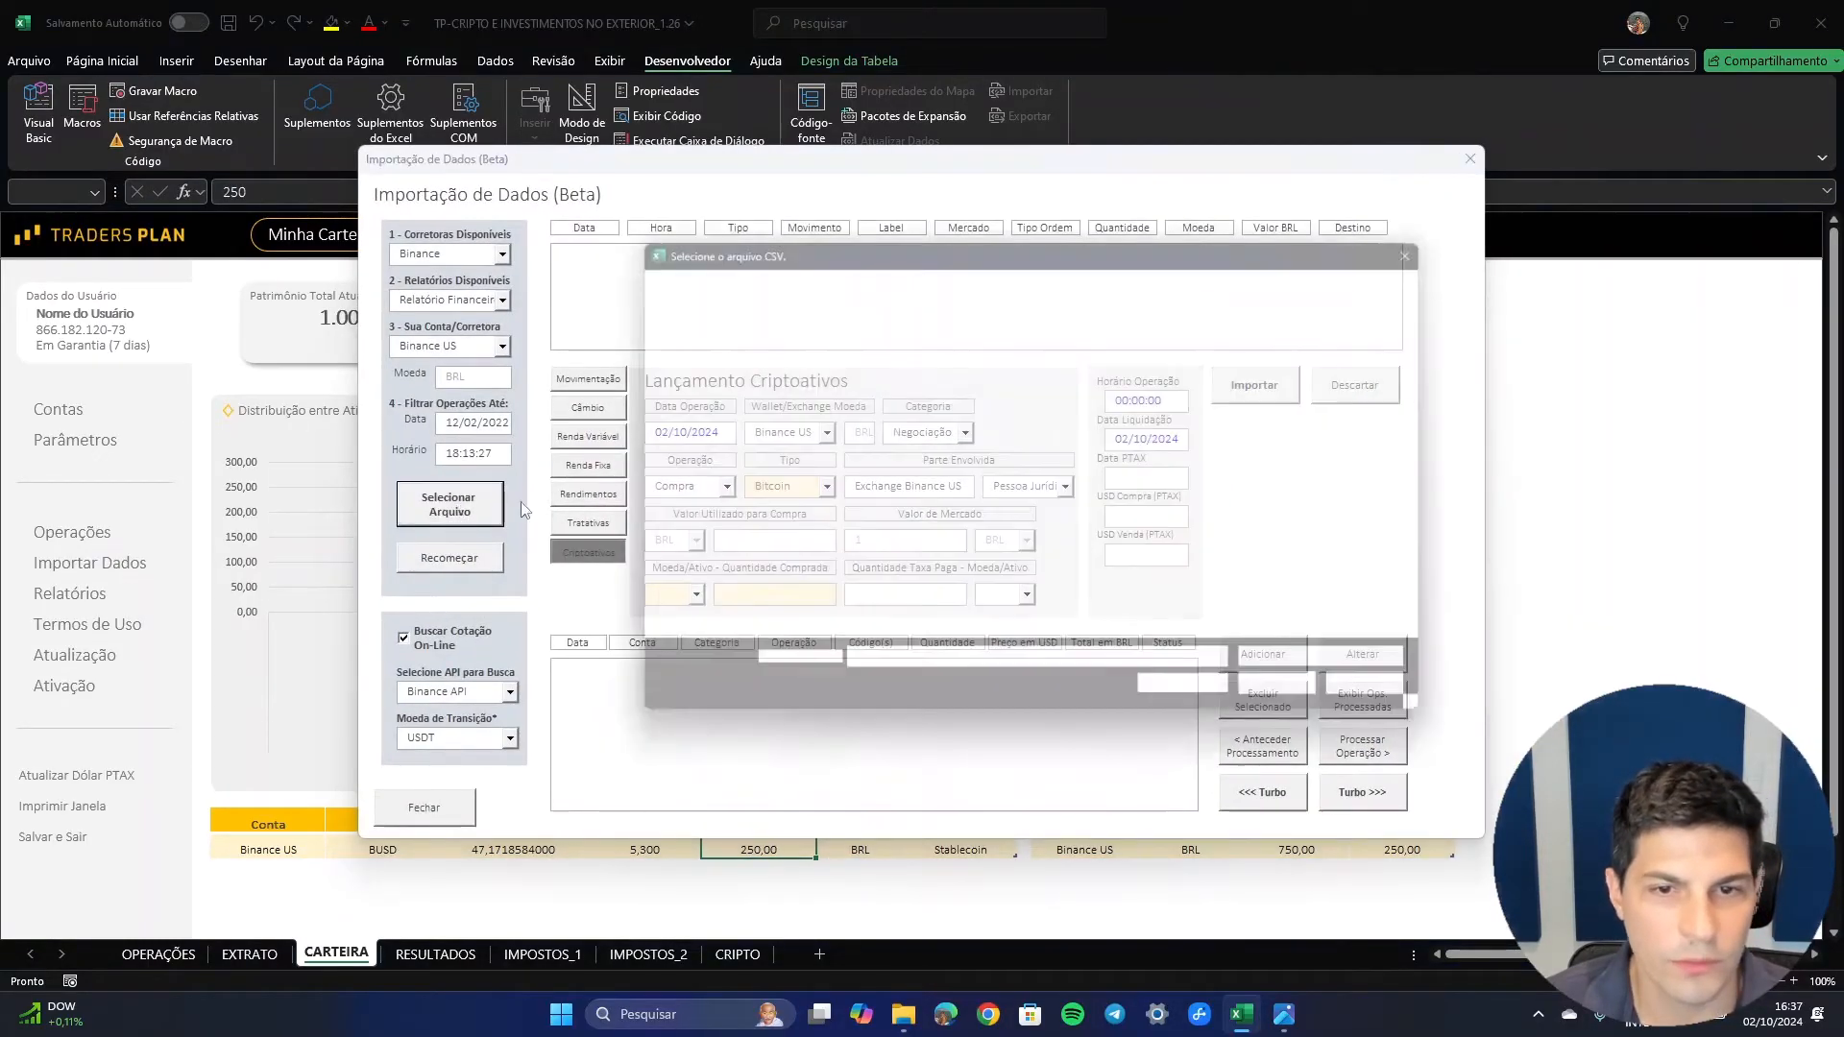
pyautogui.click(878, 373)
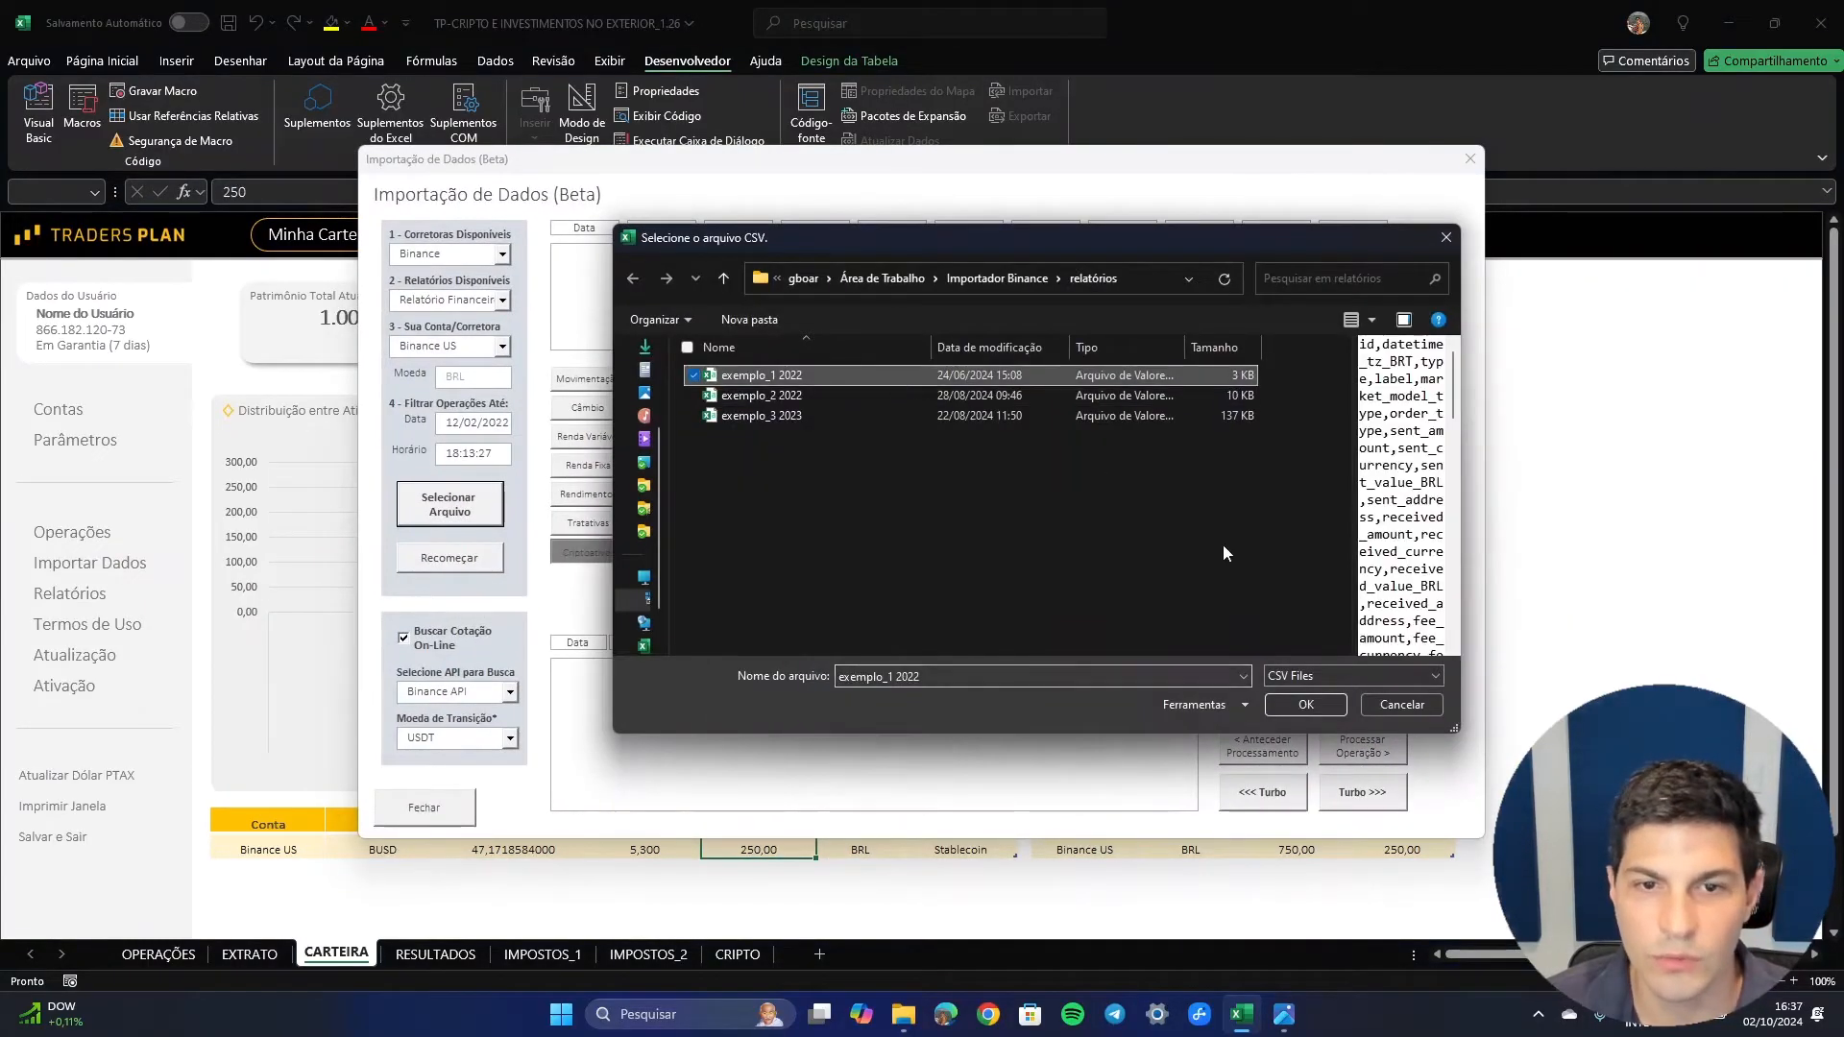
pyautogui.click(1306, 705)
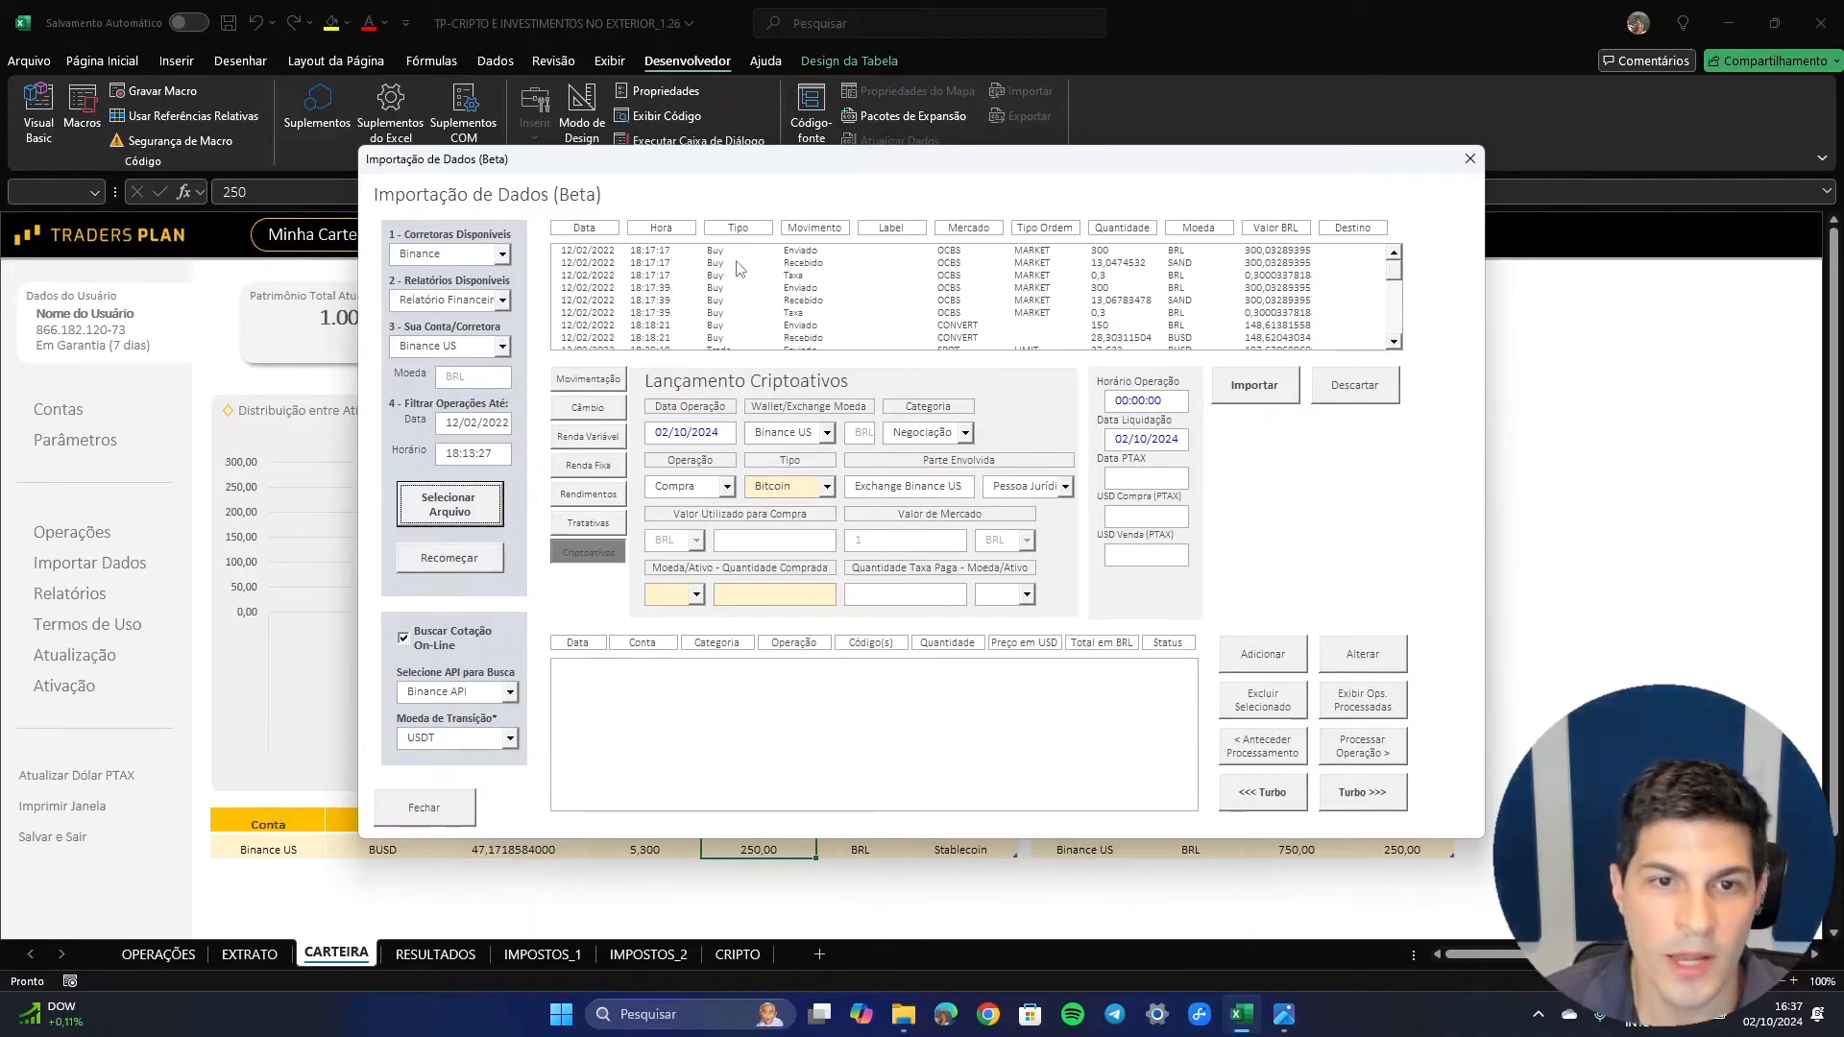
# - Select the first SAND purchase record and examine its asset type and fee, along with the filter time
pyautogui.click(640, 277)
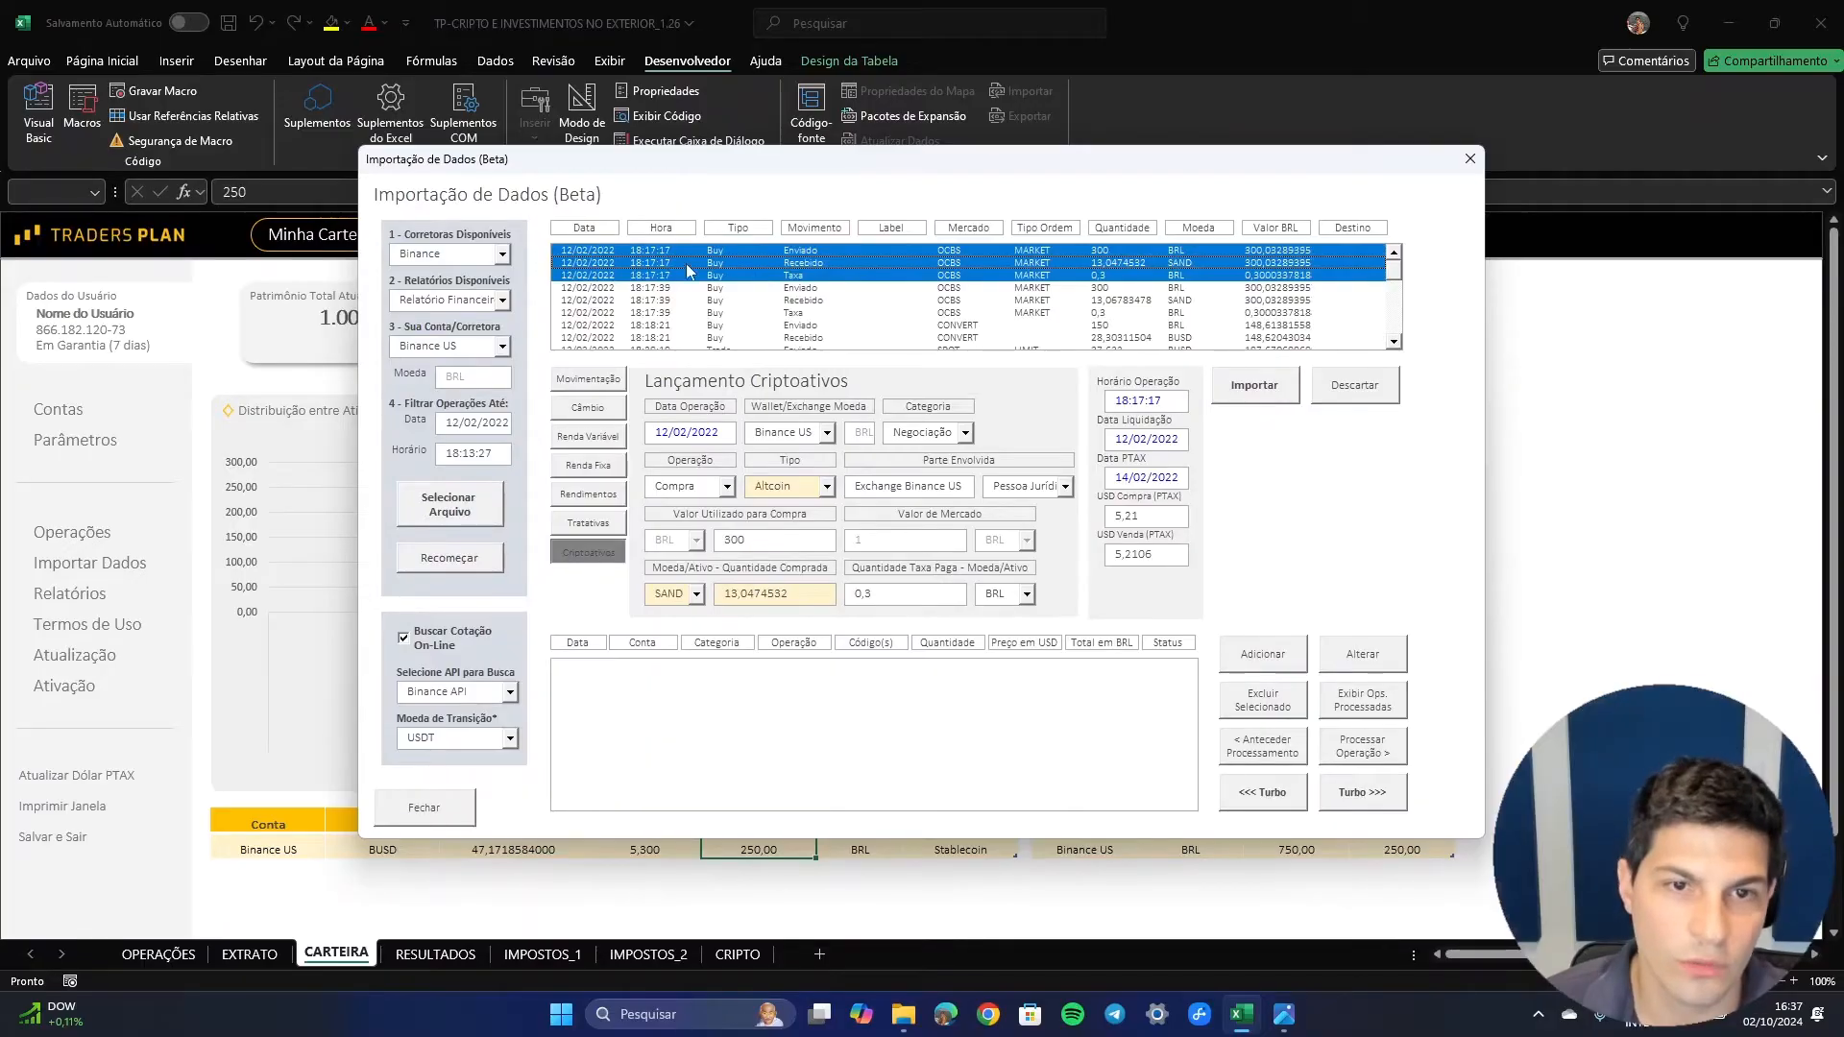
pyautogui.moveTo(498, 455); pyautogui.dragTo(441, 459)
pyautogui.click(733, 279)
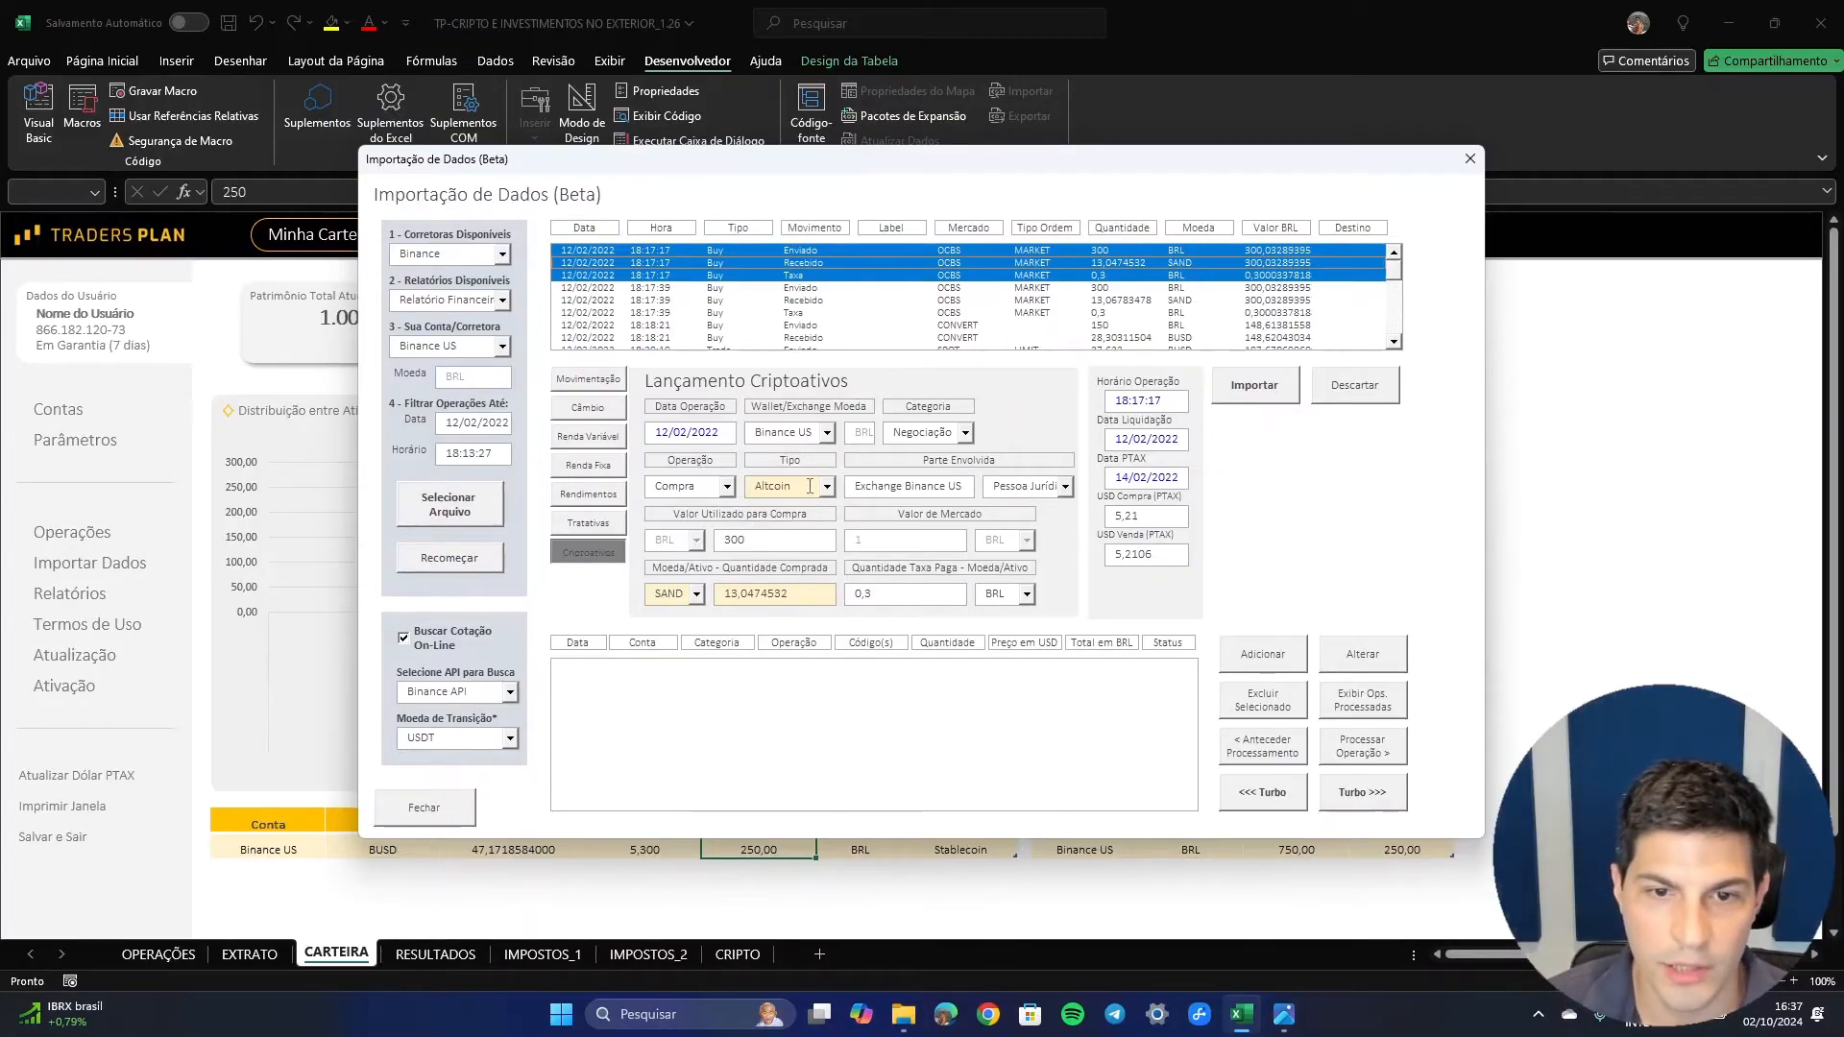
pyautogui.moveTo(799, 491); pyautogui.dragTo(751, 489)
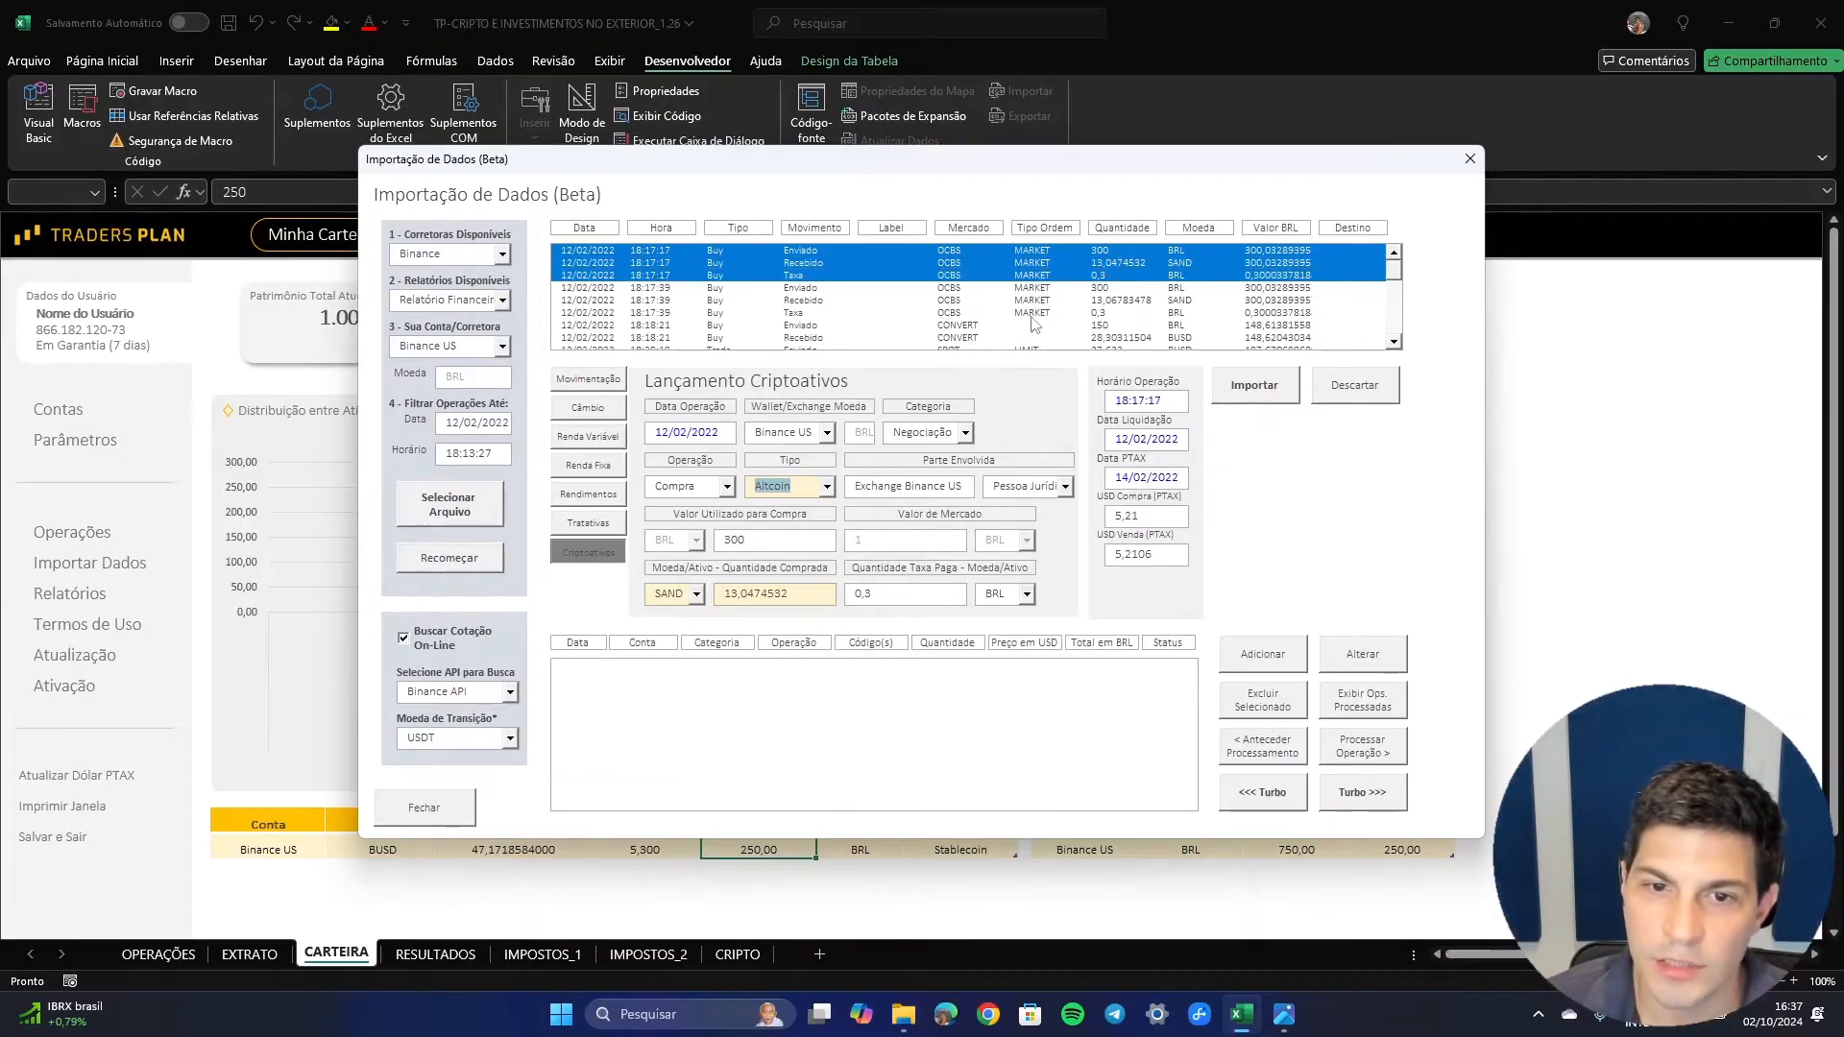
pyautogui.doubleClick(861, 594)
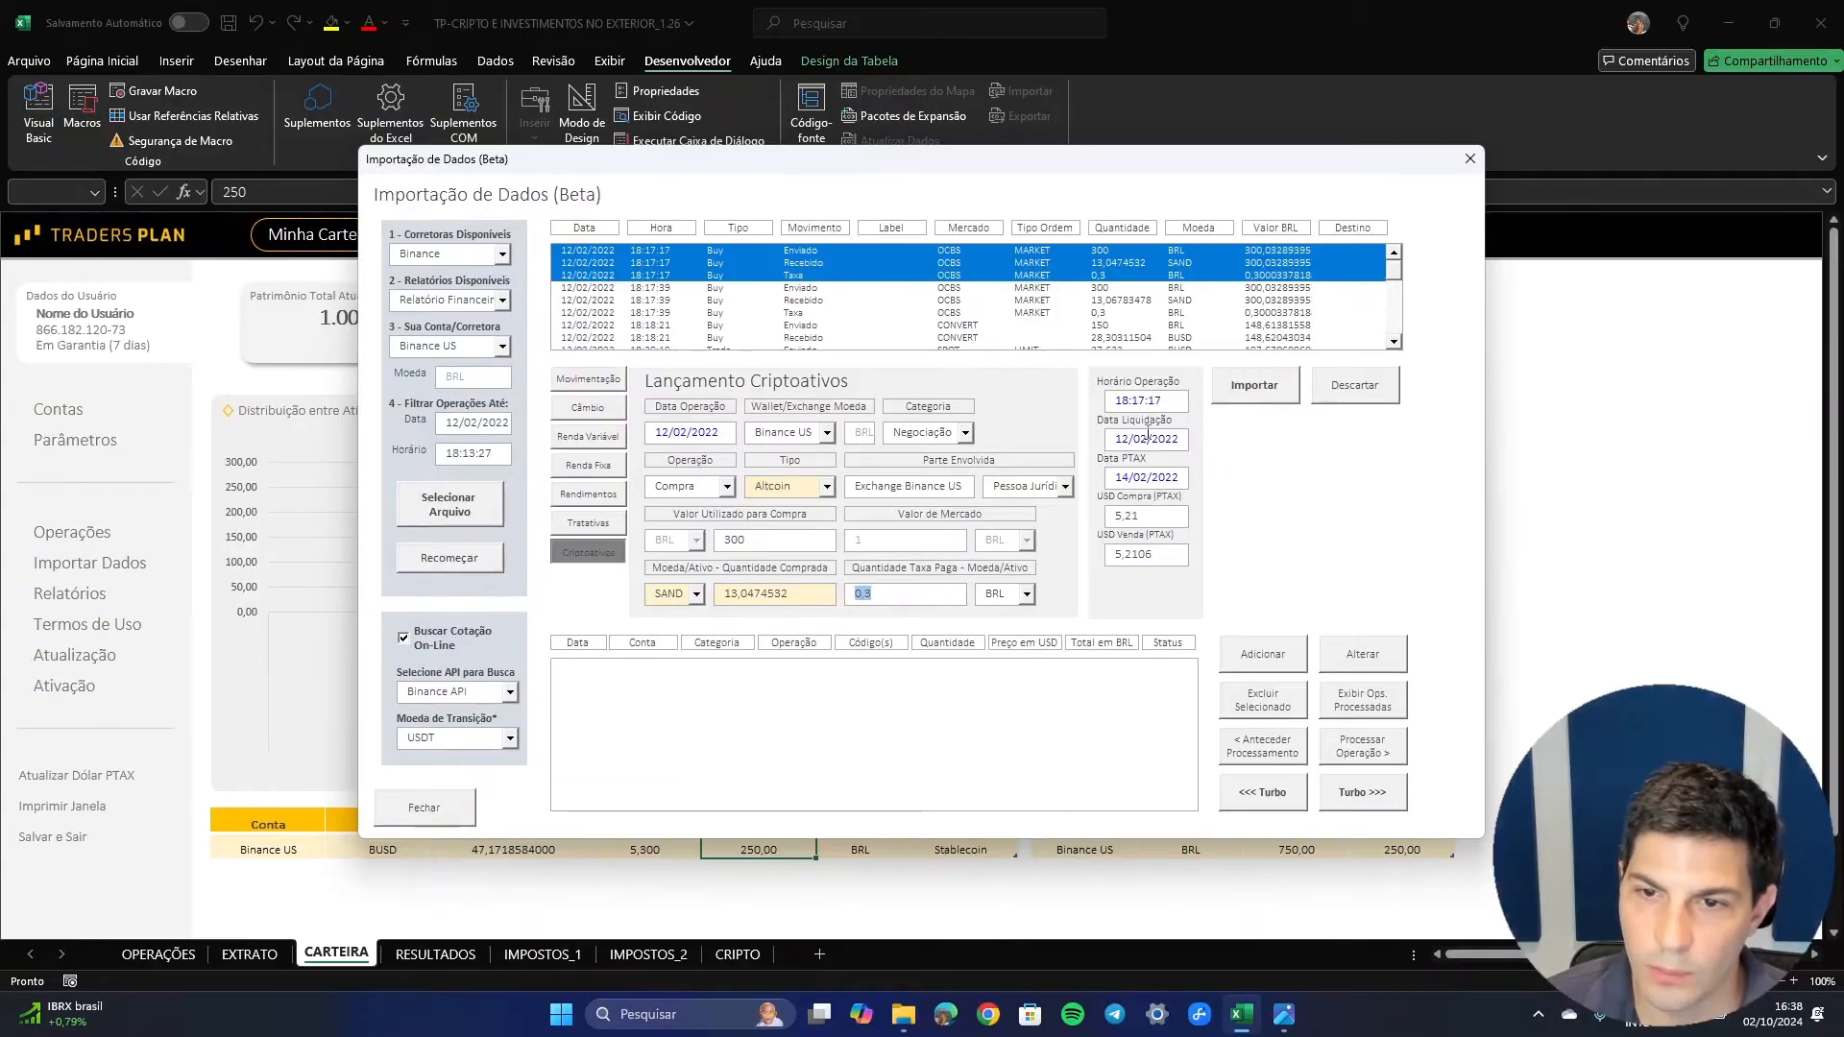
# - Import the two 300 BRL purchases of SAND and the 150 BRL purchase of BUSD
pyautogui.click(1255, 389)
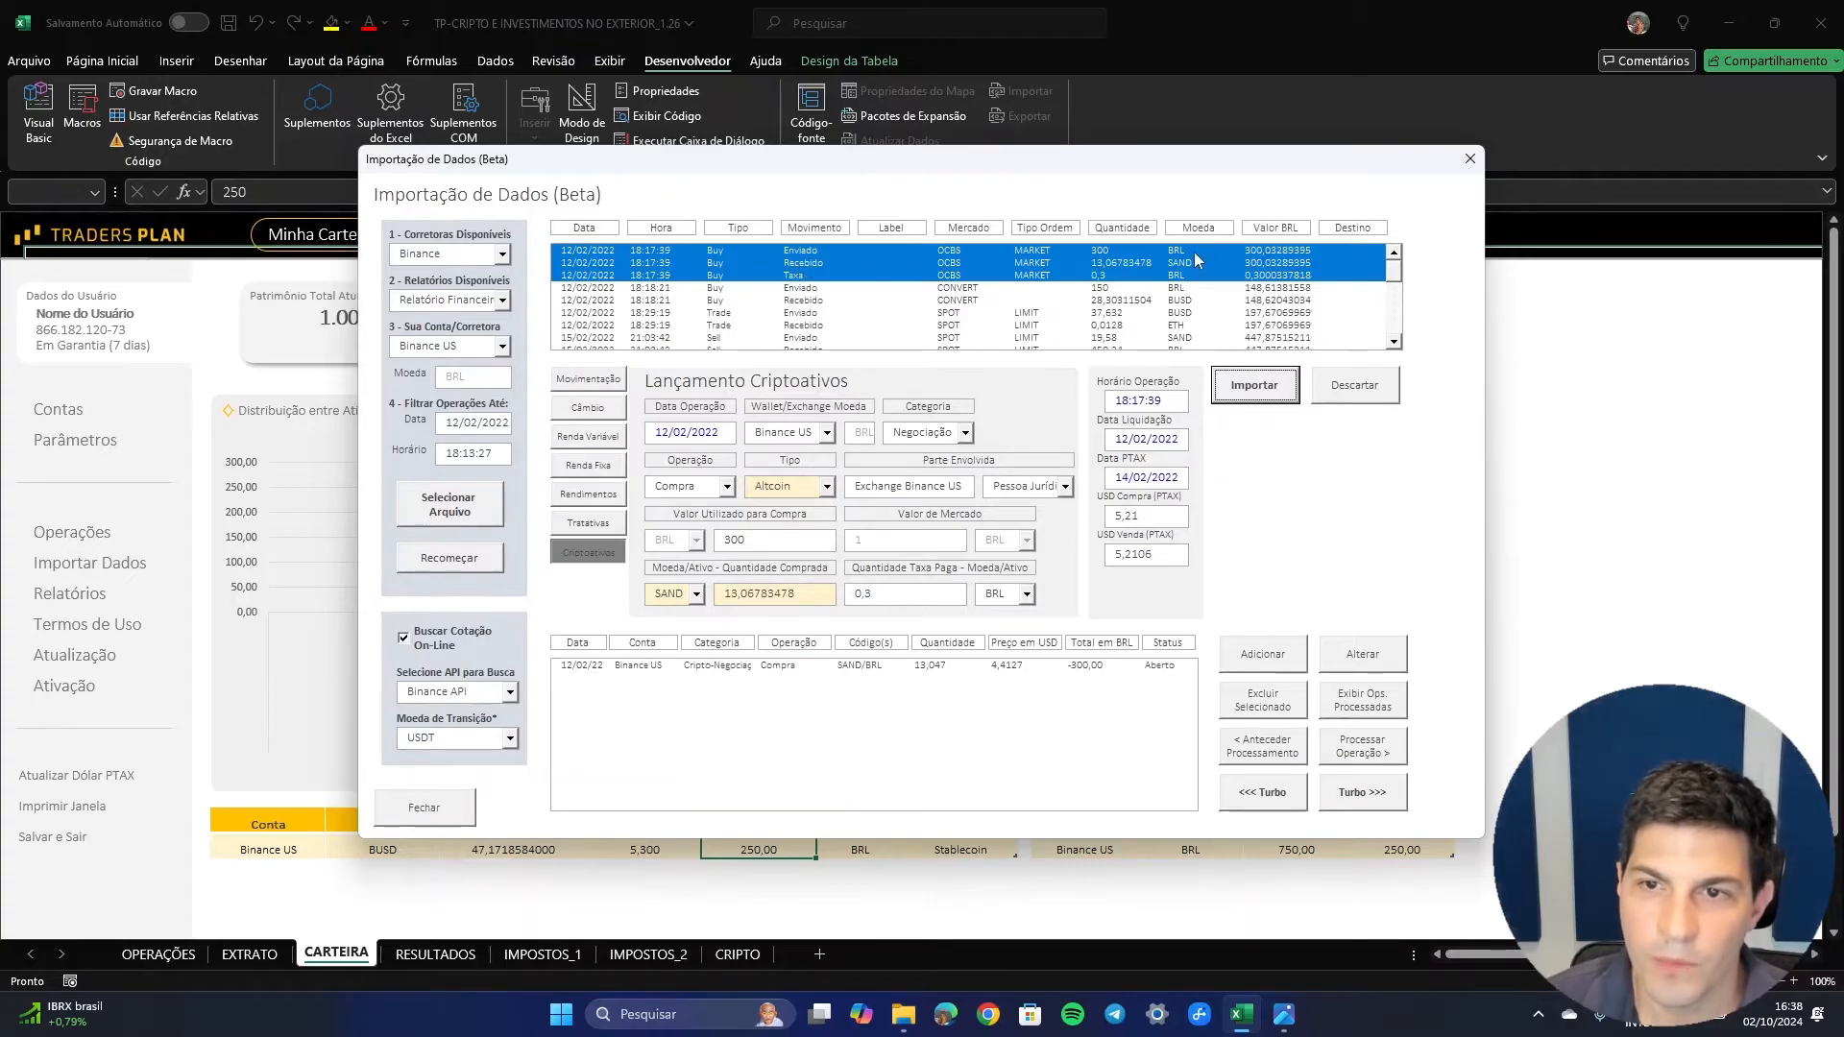
pyautogui.click(1261, 397)
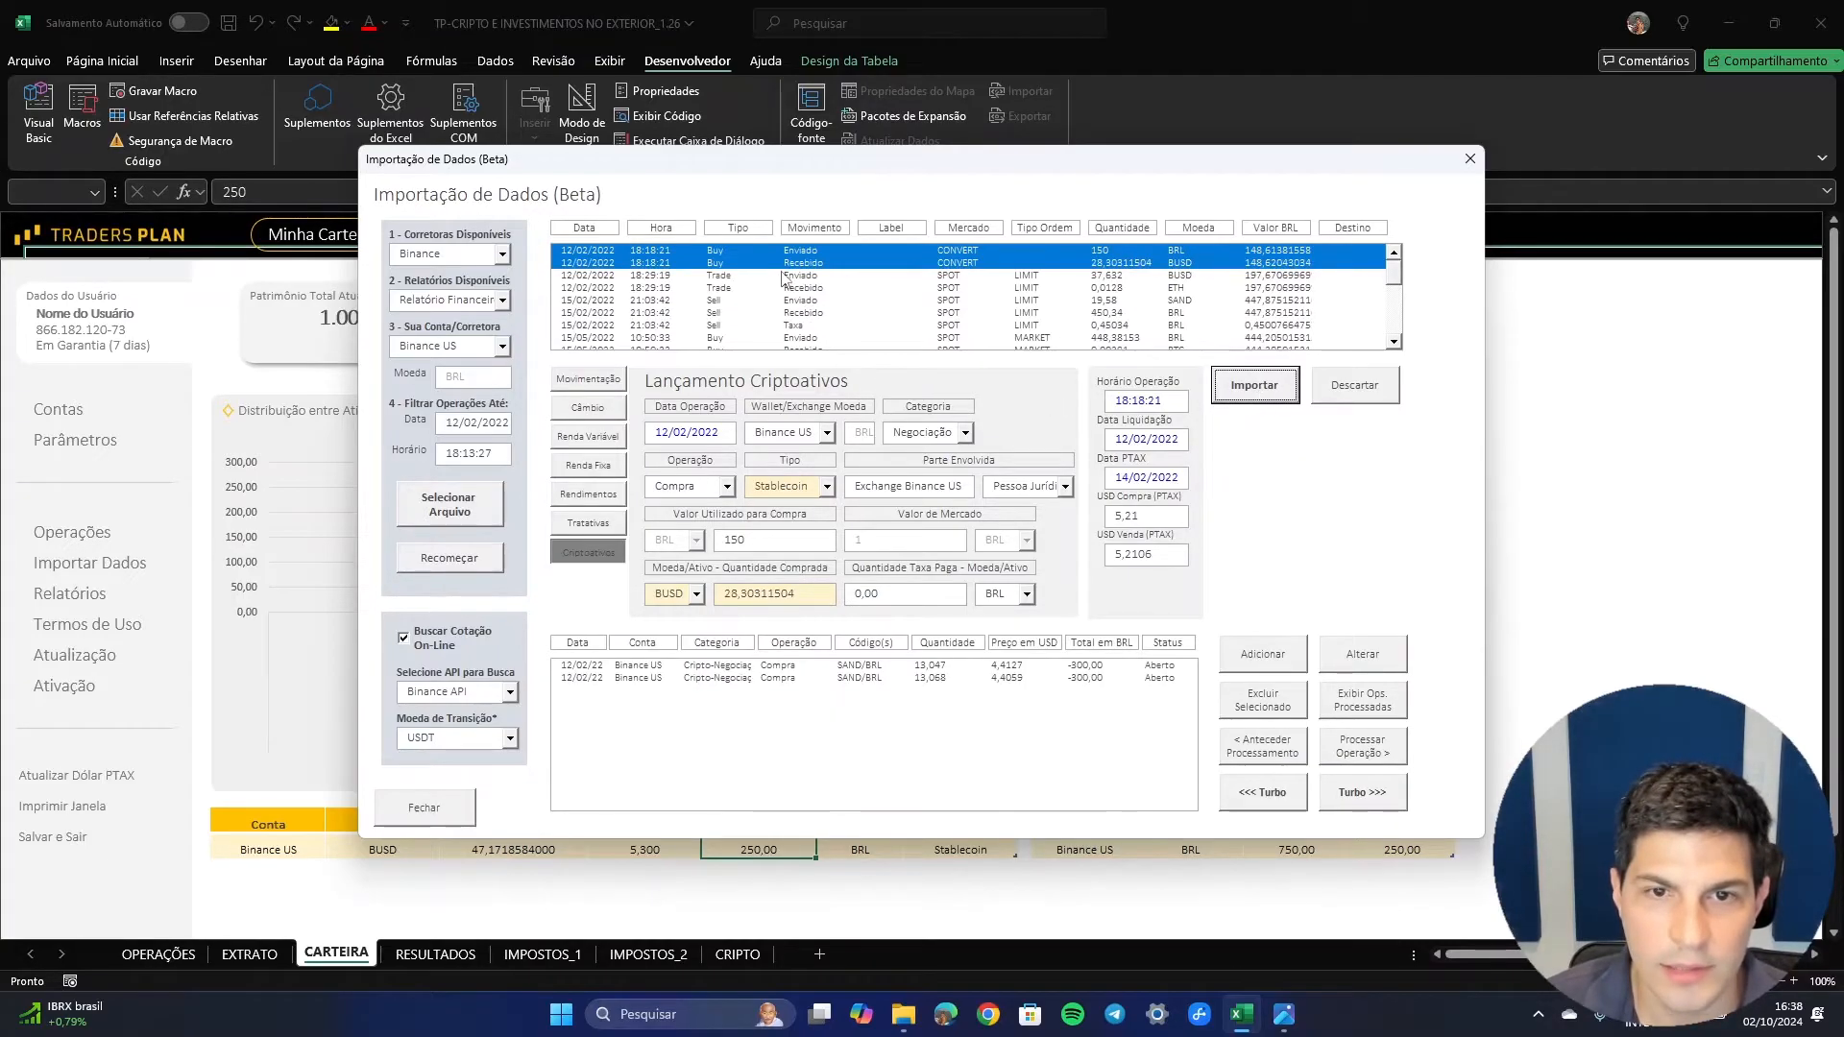
pyautogui.click(1264, 389)
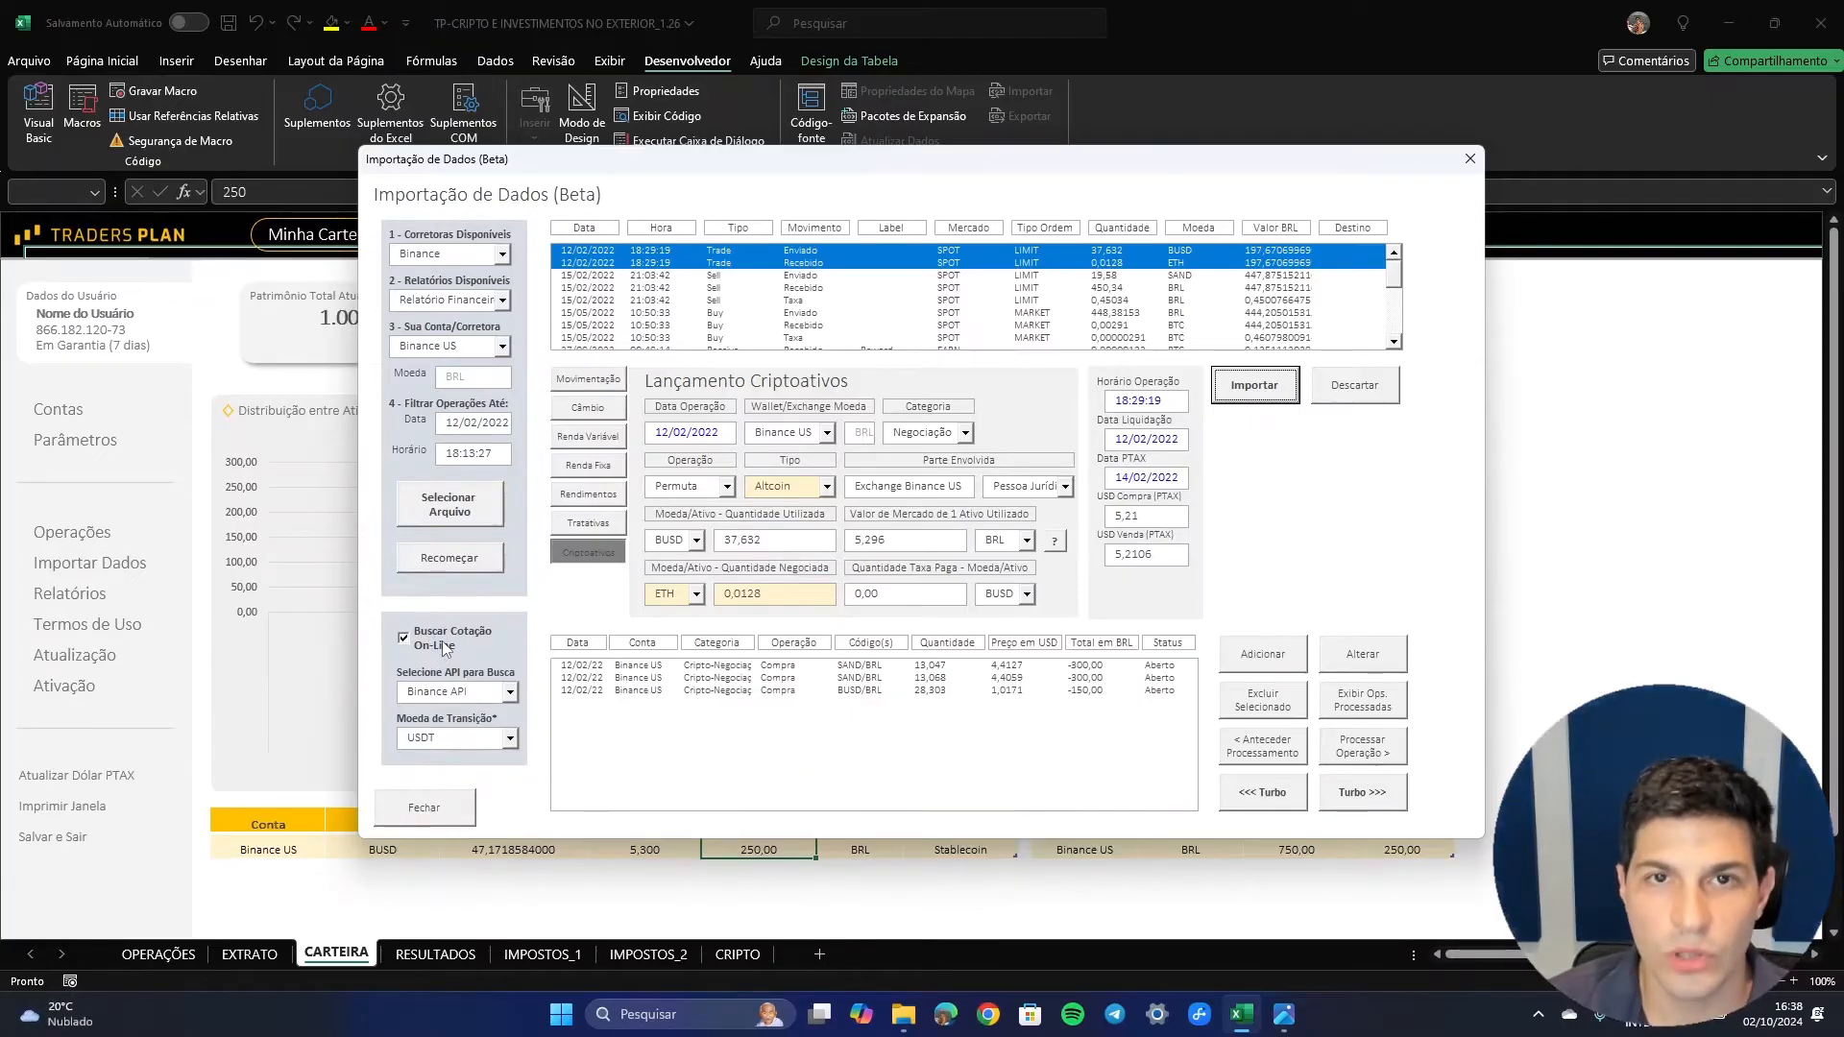
# - Look through the available quote search APIs and transition currencies for the online quote lookup
pyautogui.click(511, 693)
pyautogui.click(511, 692)
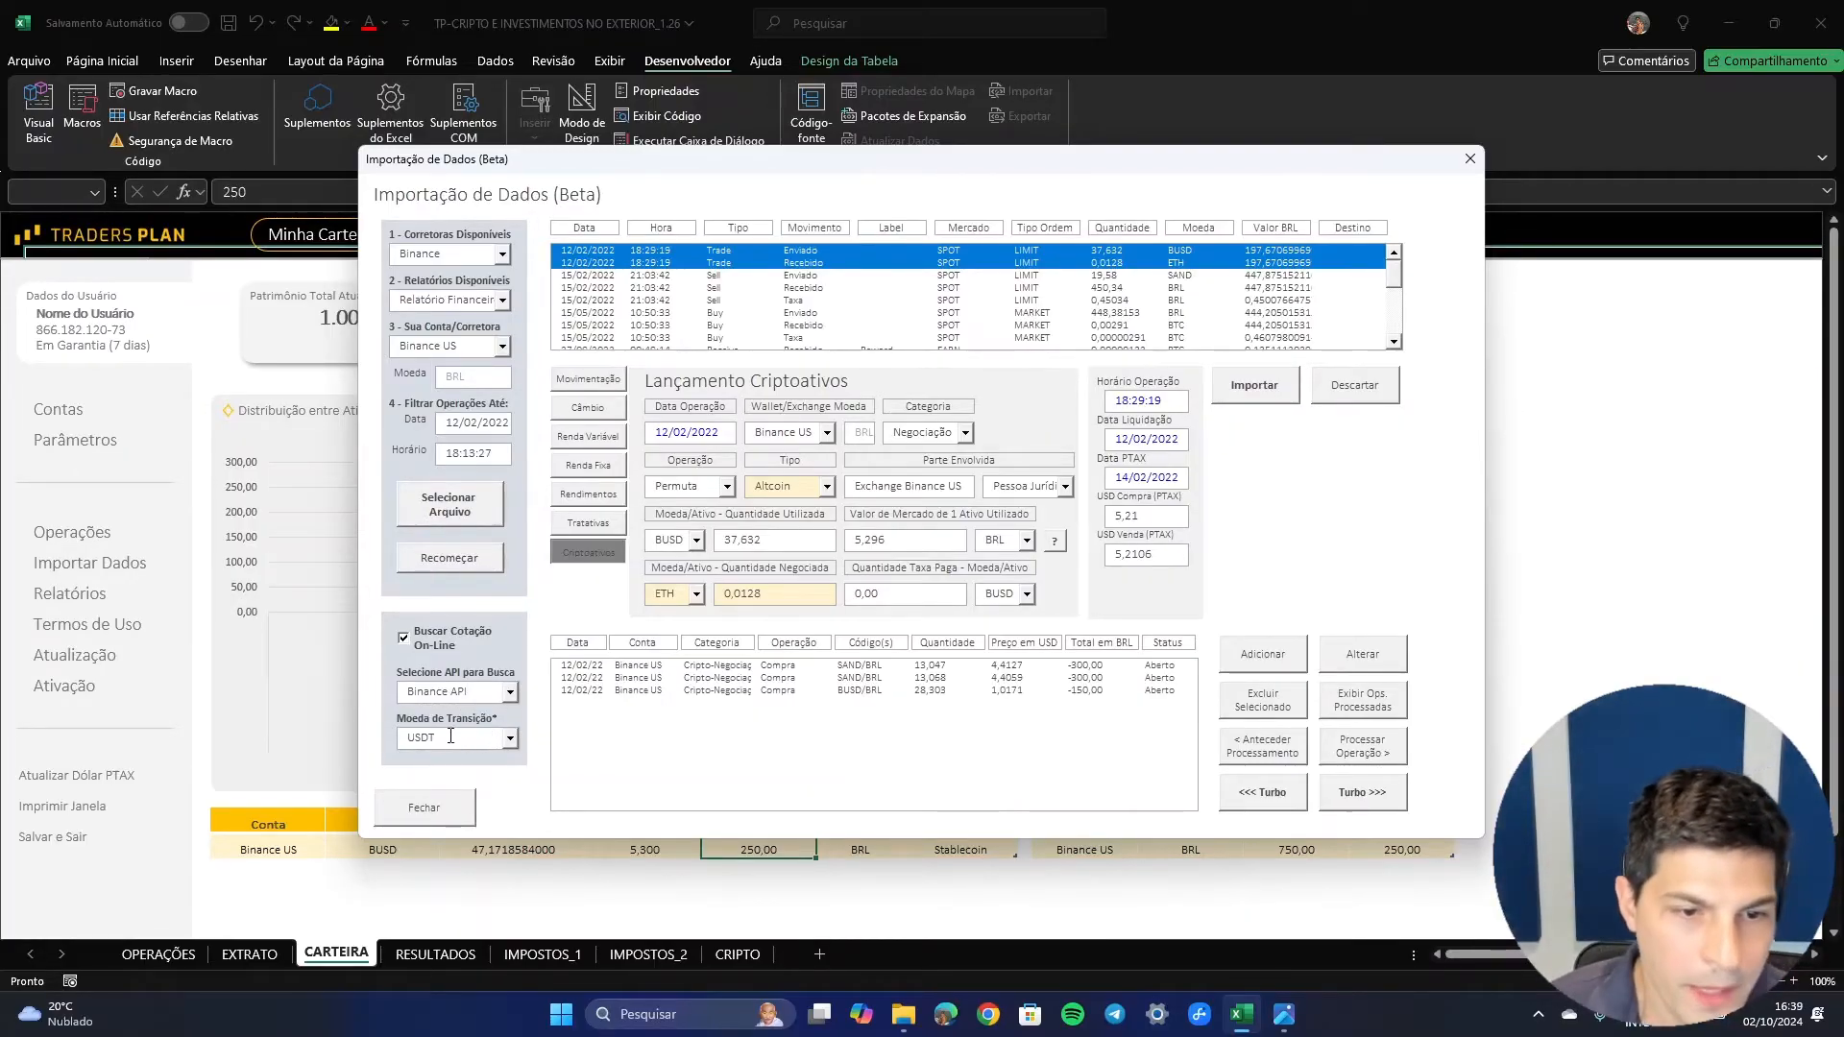
pyautogui.click(510, 740)
pyautogui.click(461, 740)
pyautogui.doubleClick(460, 739)
pyautogui.click(456, 736)
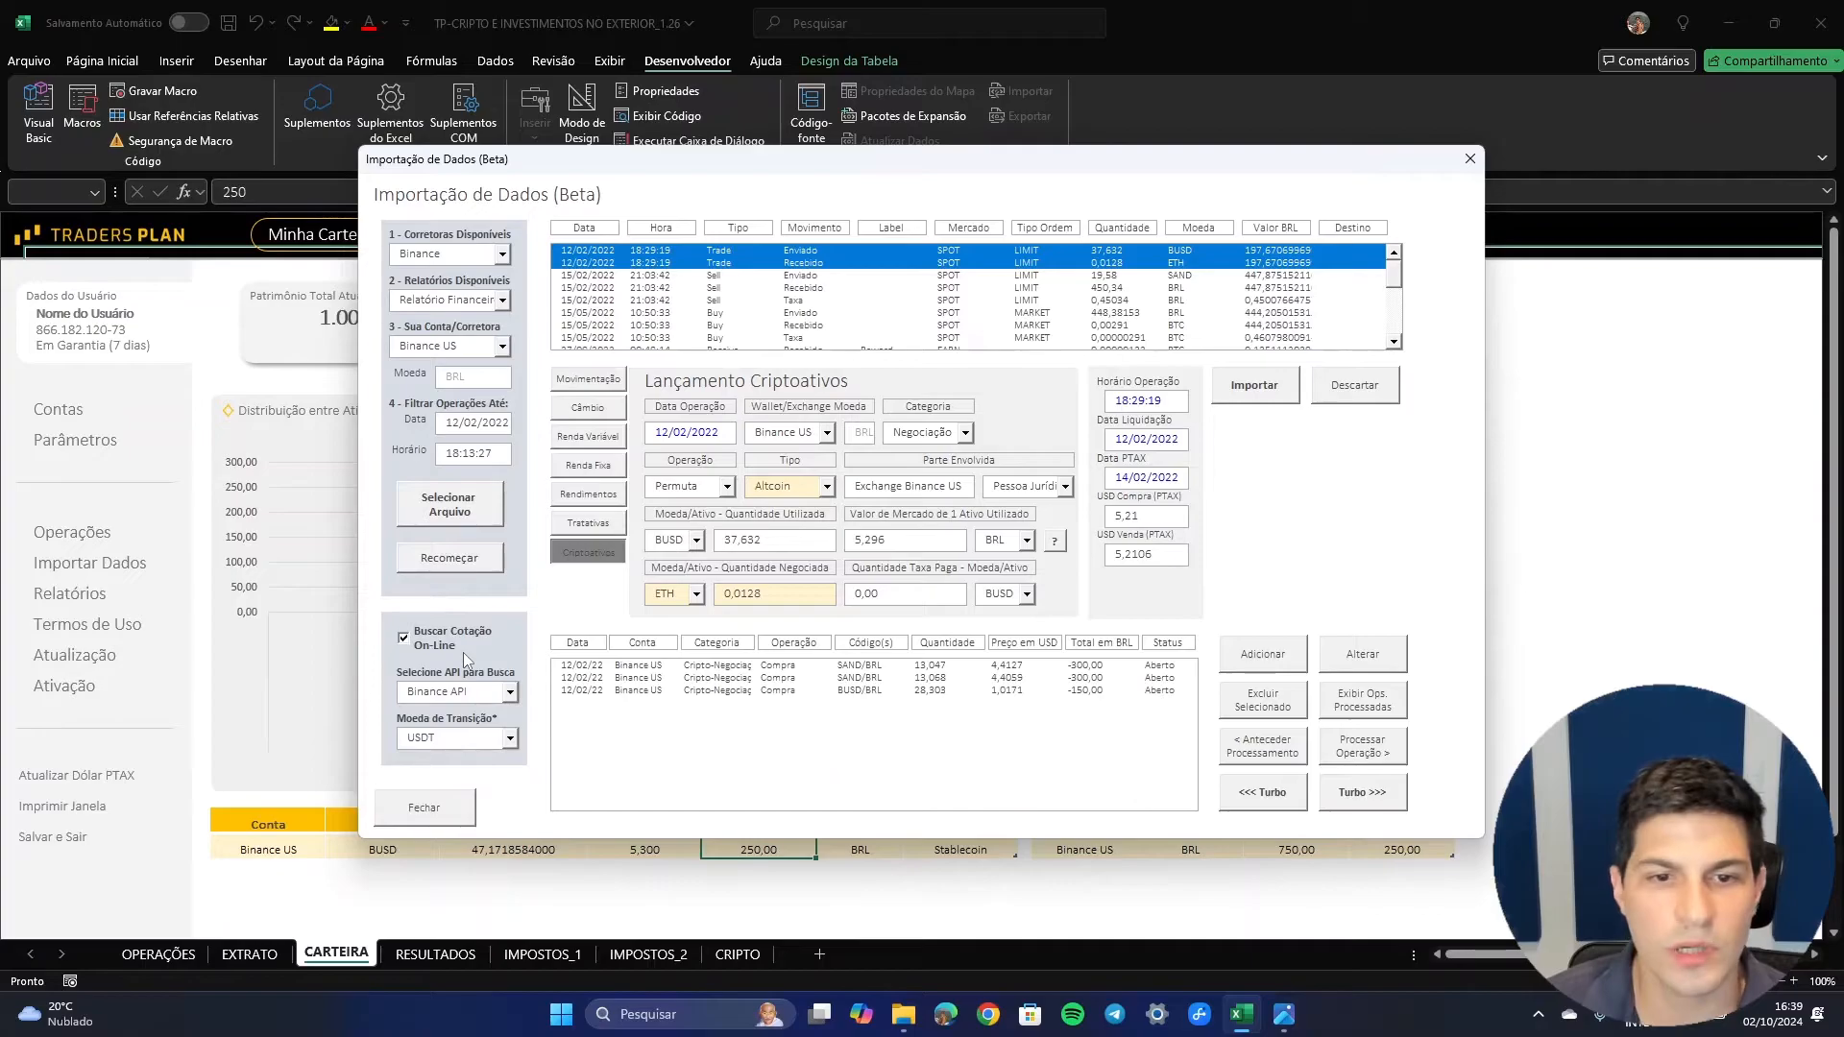
# - Switch online quote lookup off and back on to compare the BUSD market value in the exchange entry
pyautogui.doubleClick(672, 540)
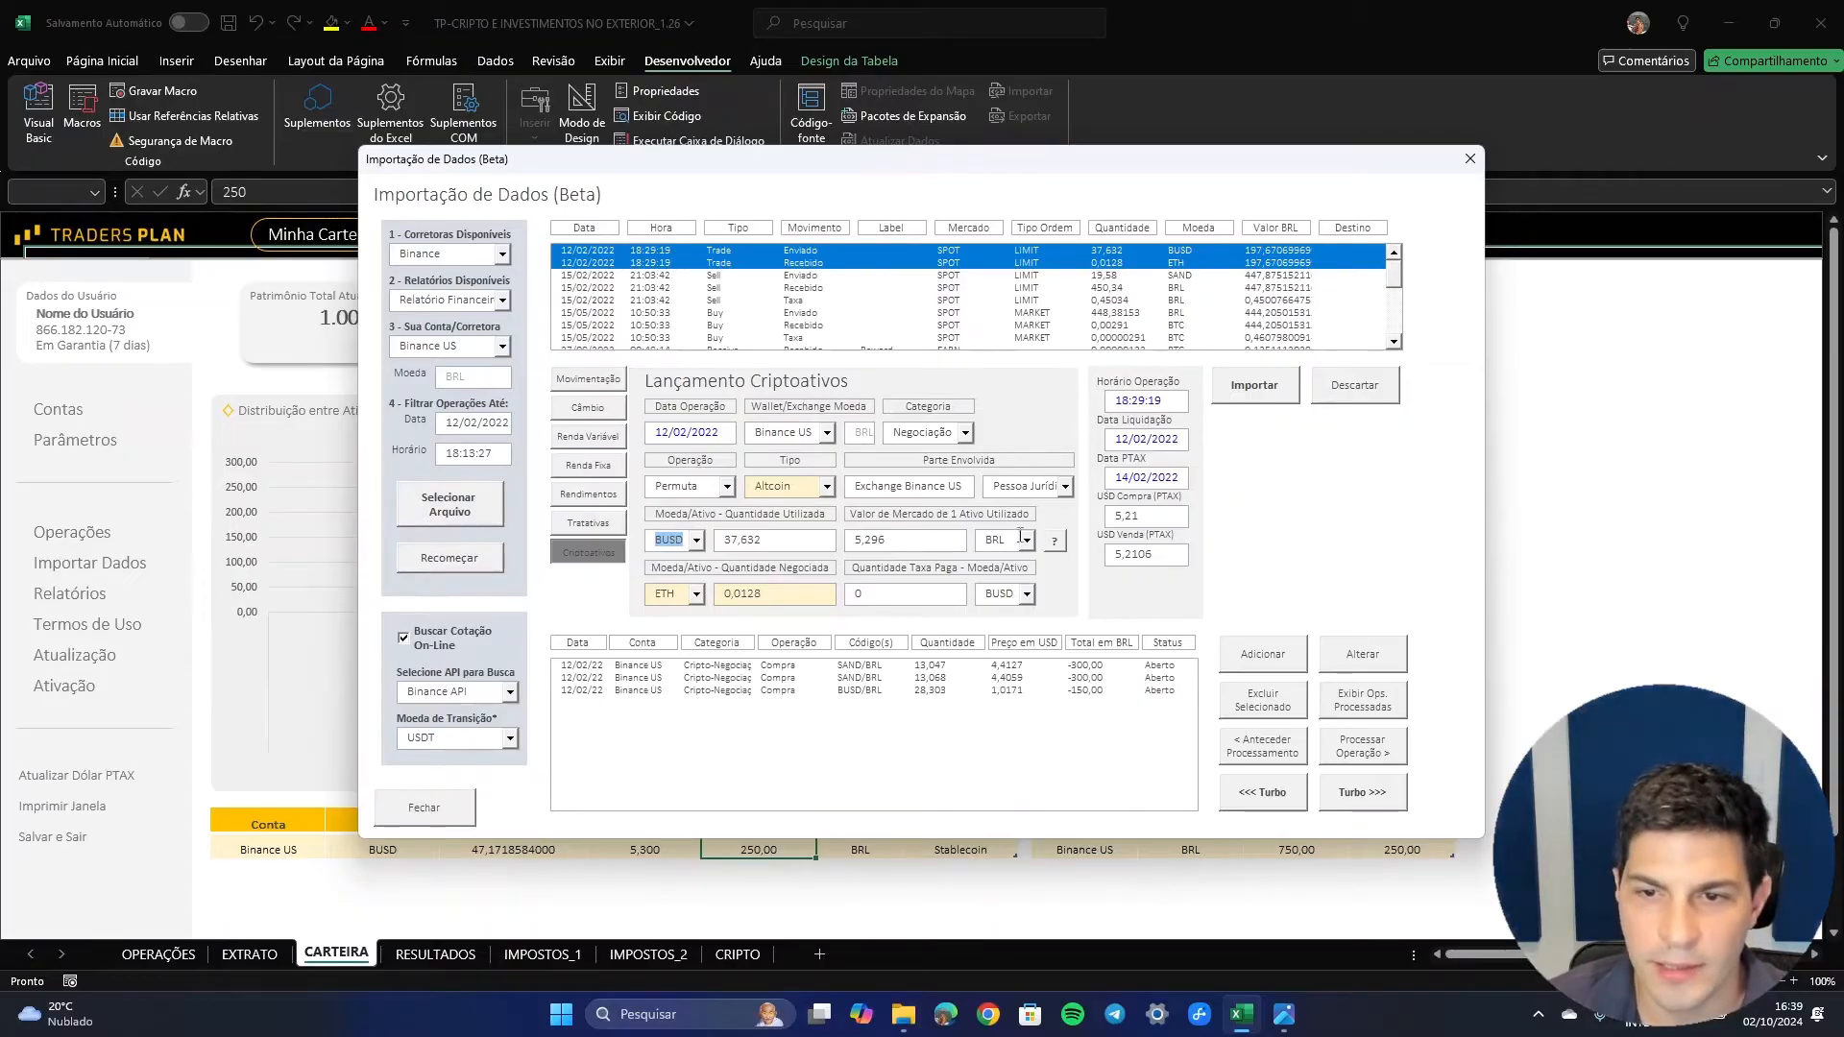
pyautogui.click(913, 540)
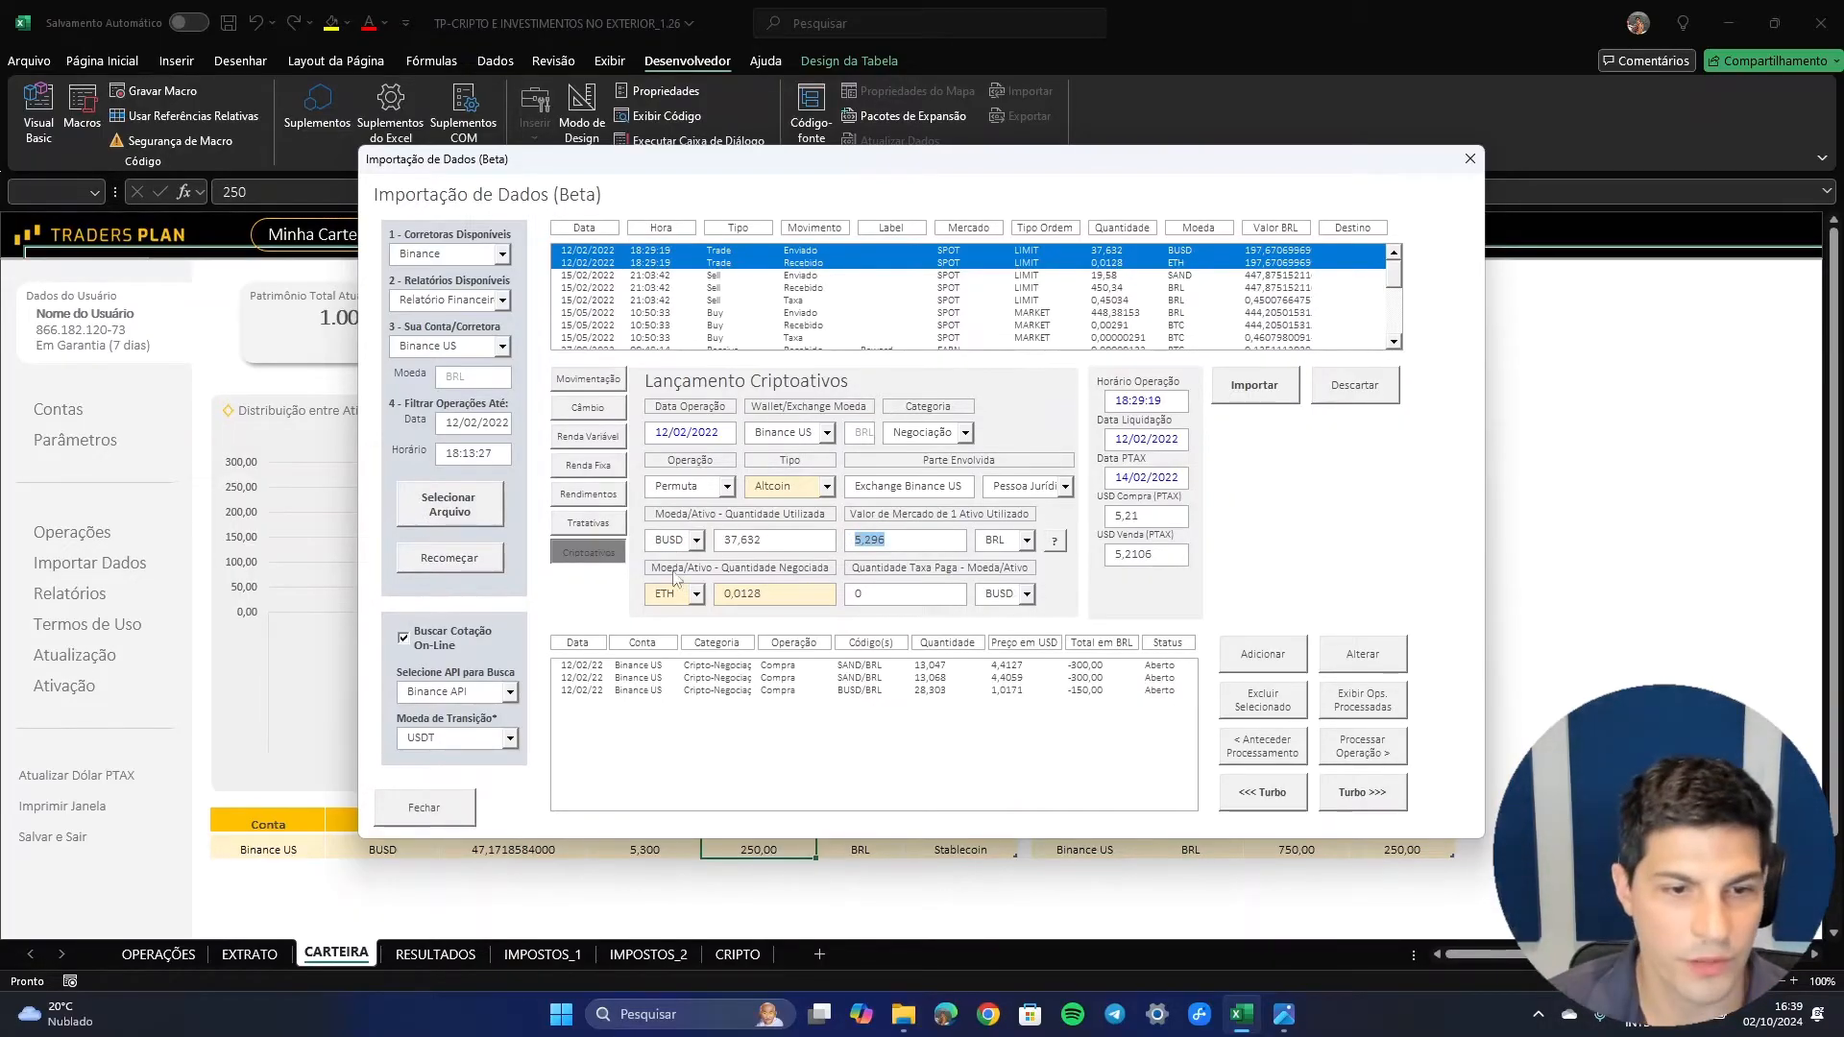
pyautogui.click(428, 650)
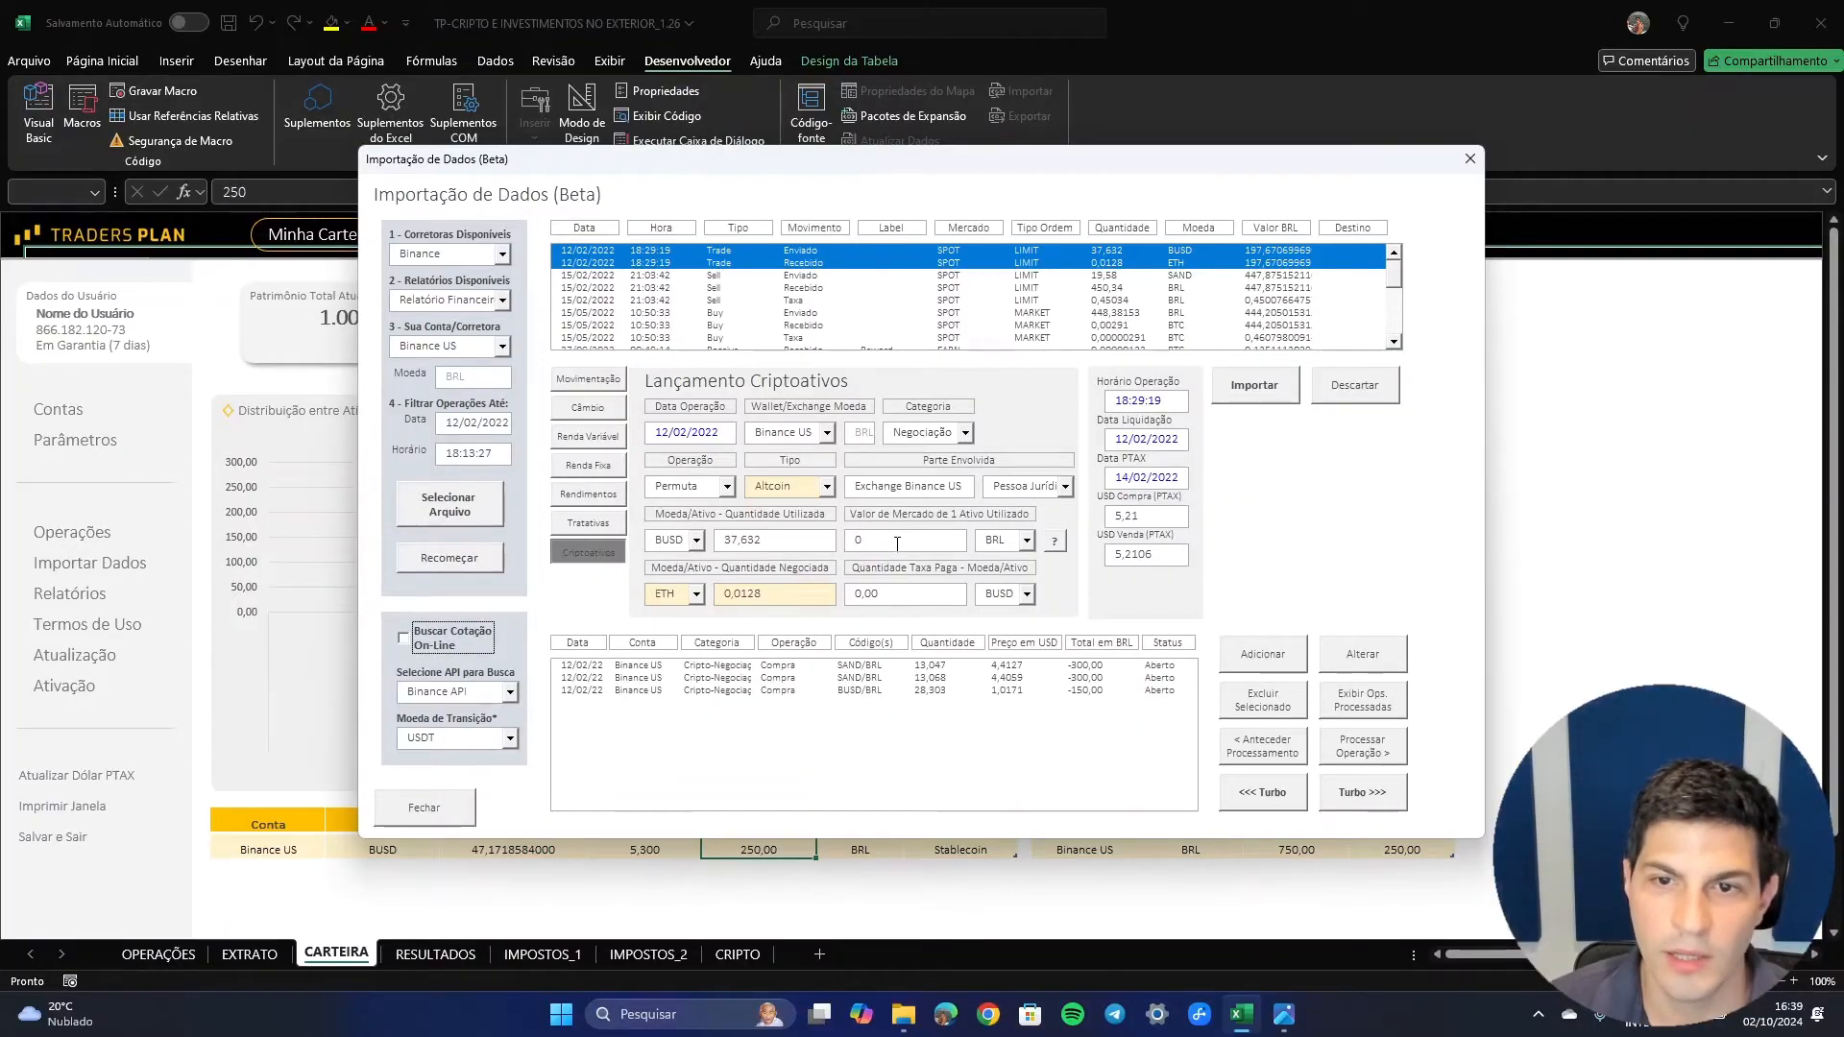
pyautogui.click(428, 650)
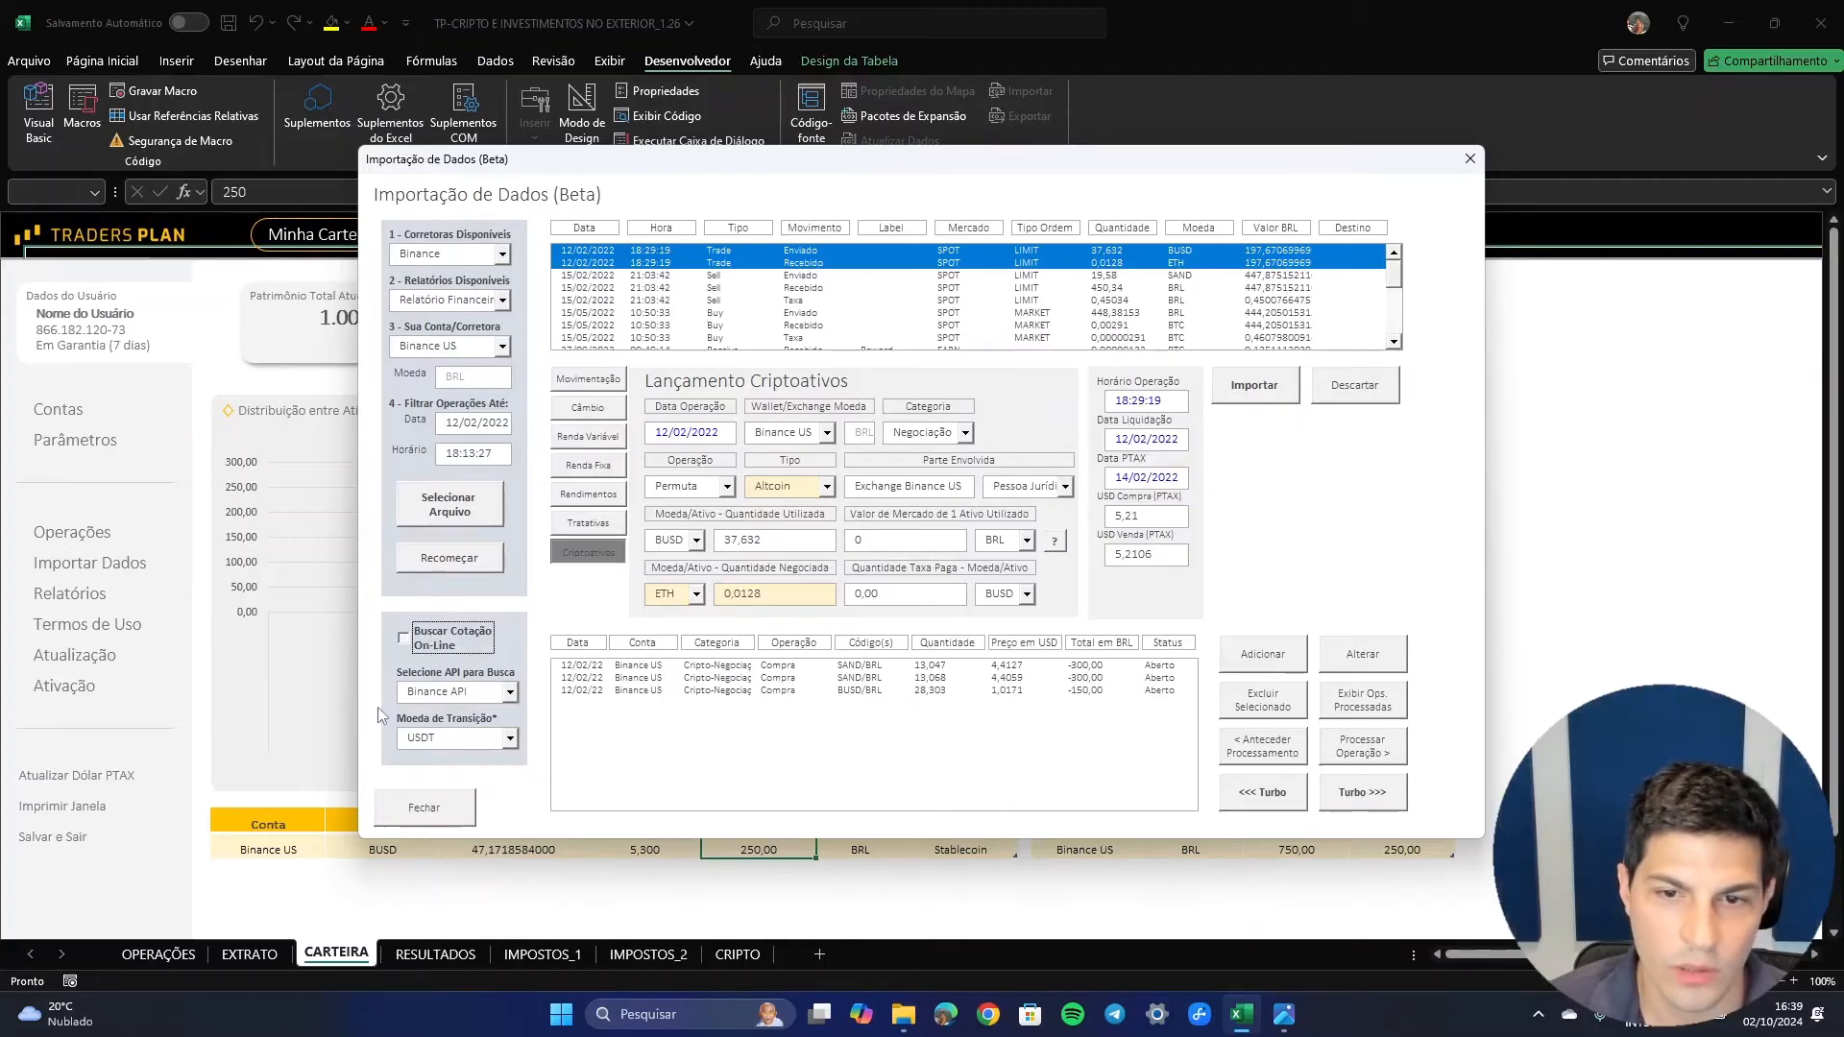
pyautogui.doubleClick(863, 539)
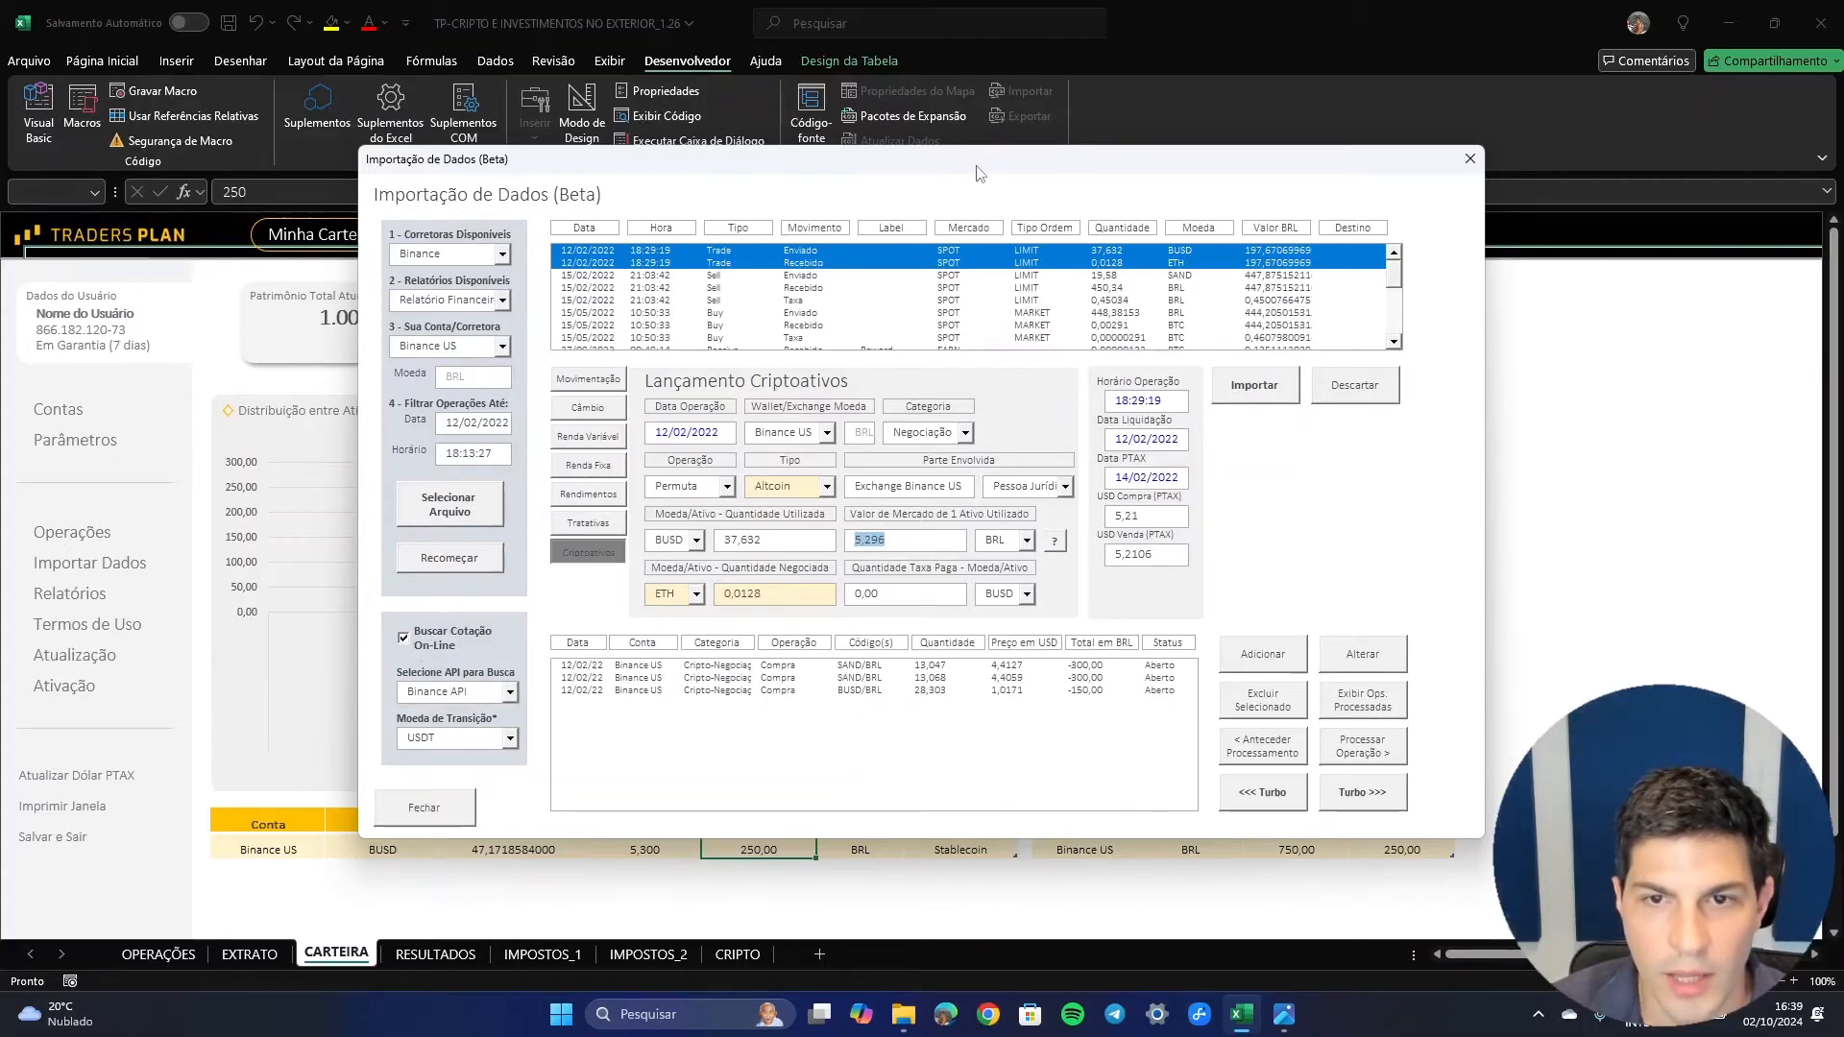
# - Preview the entries of the following report records and return to the BUSD-to-ETH trade to check its market value
pyautogui.click(954, 275)
pyautogui.click(941, 262)
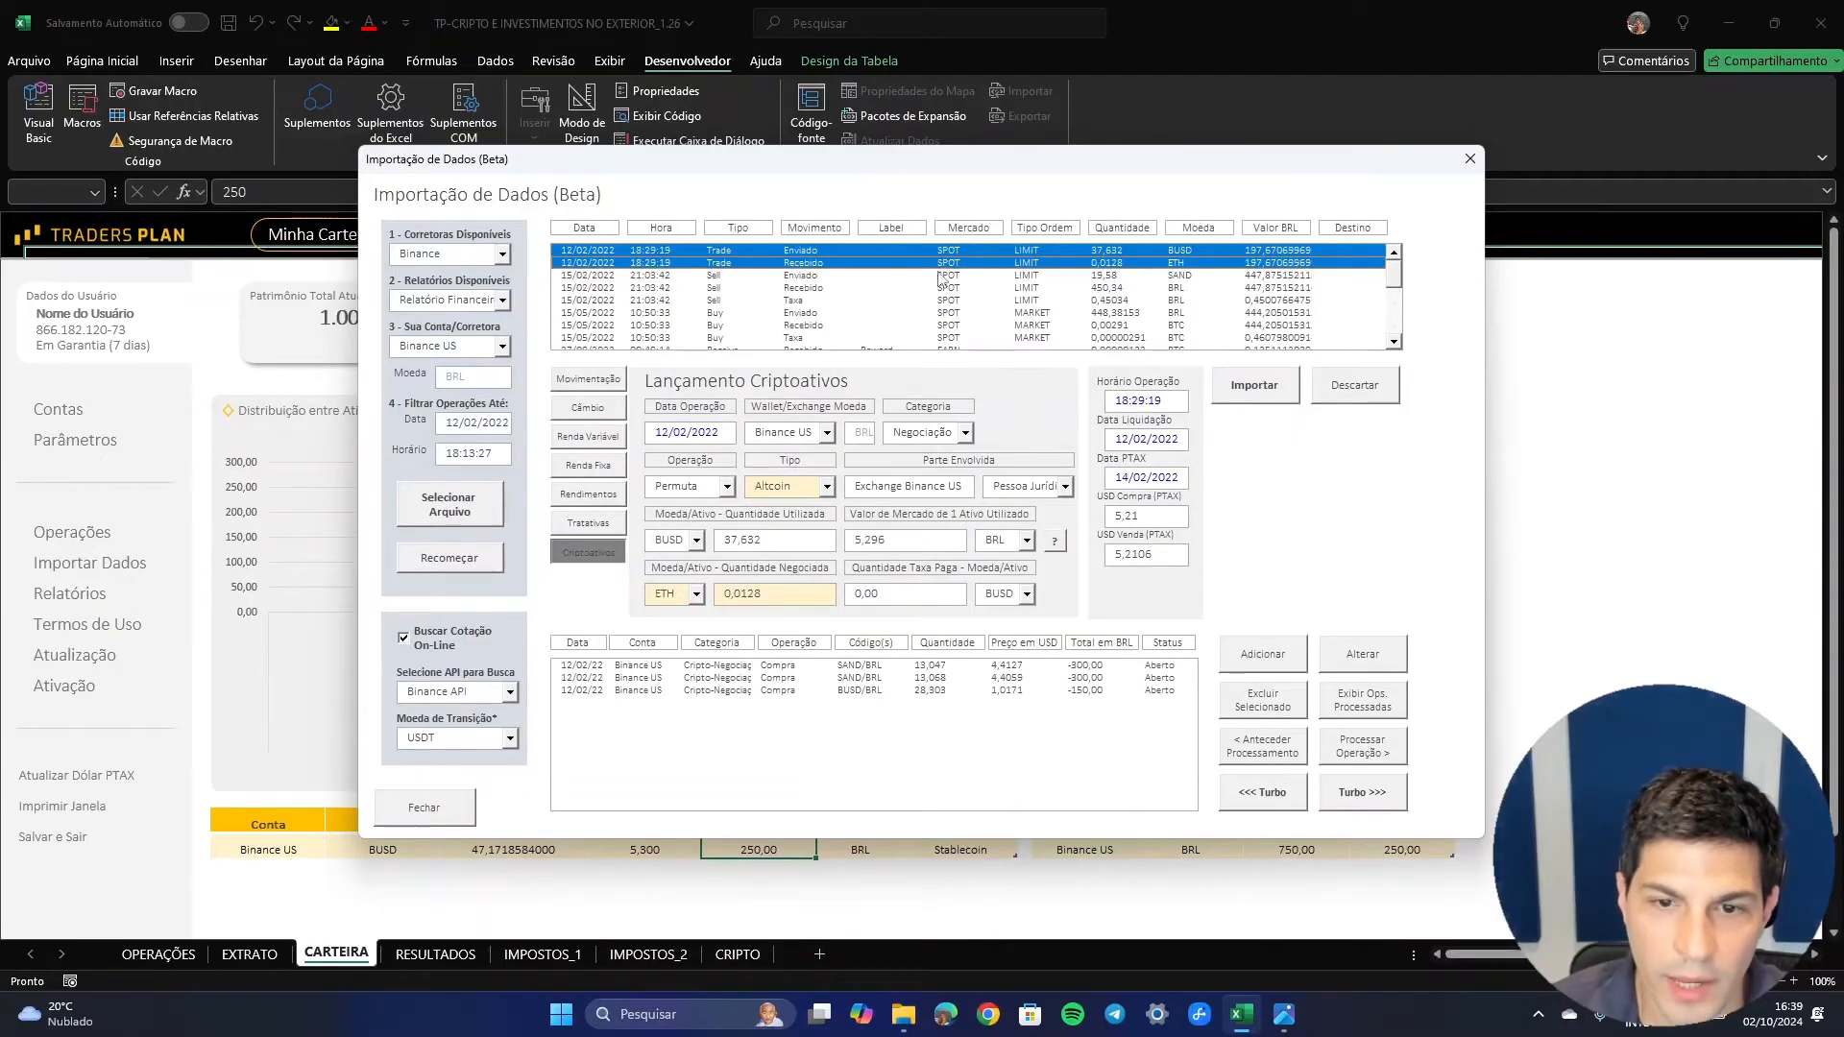
pyautogui.click(940, 290)
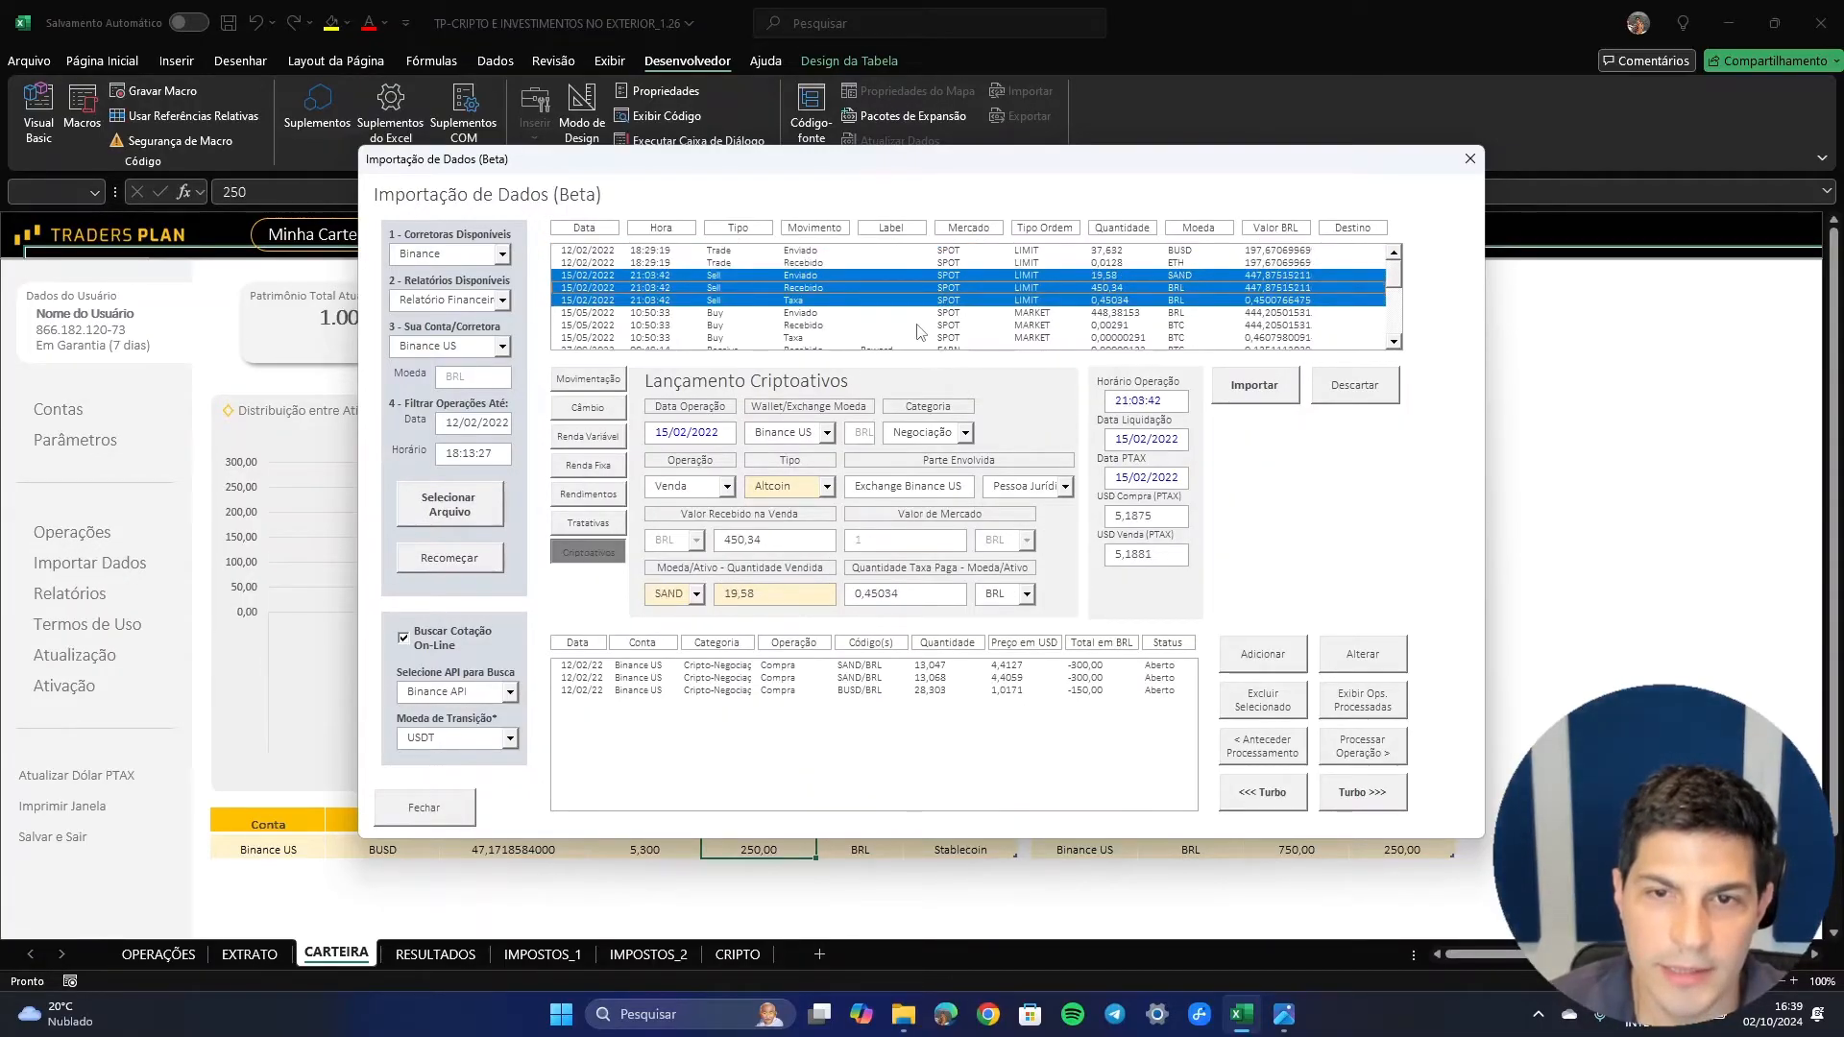
pyautogui.click(920, 329)
pyautogui.click(902, 294)
pyautogui.click(898, 262)
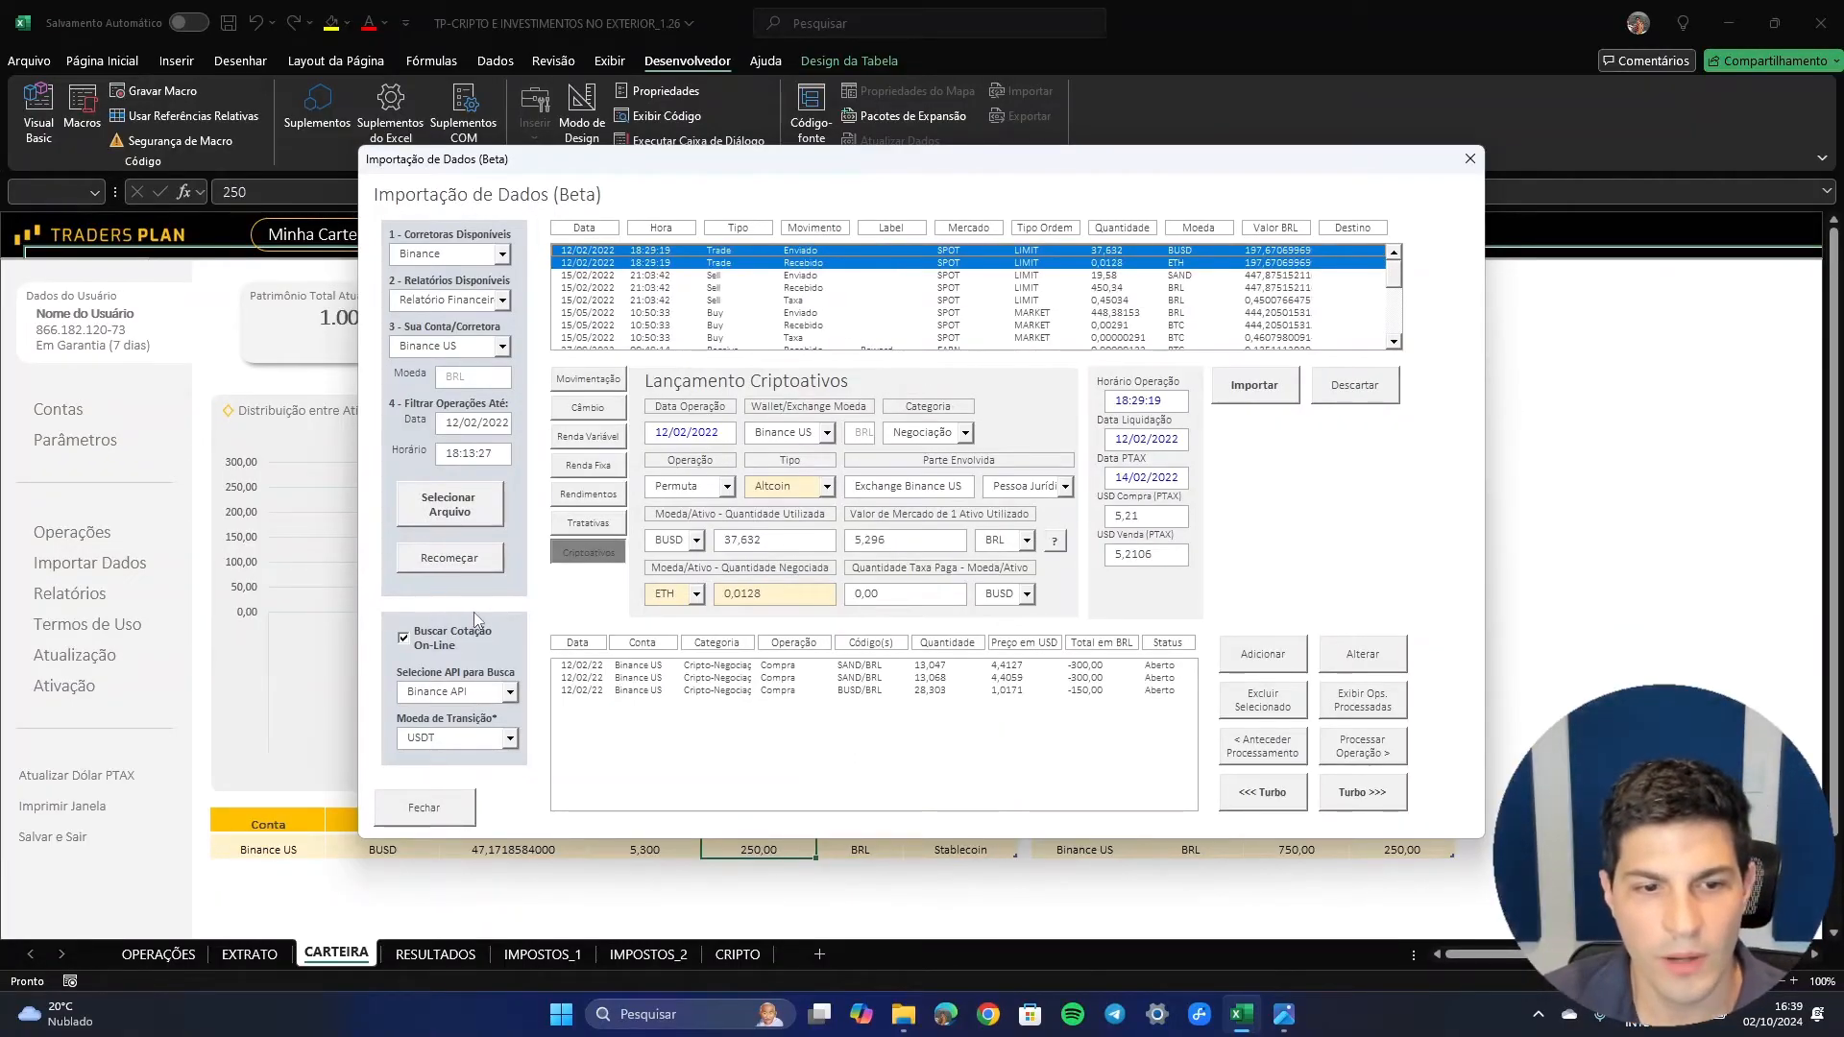
pyautogui.moveTo(891, 540); pyautogui.dragTo(704, 557)
pyautogui.click(884, 542)
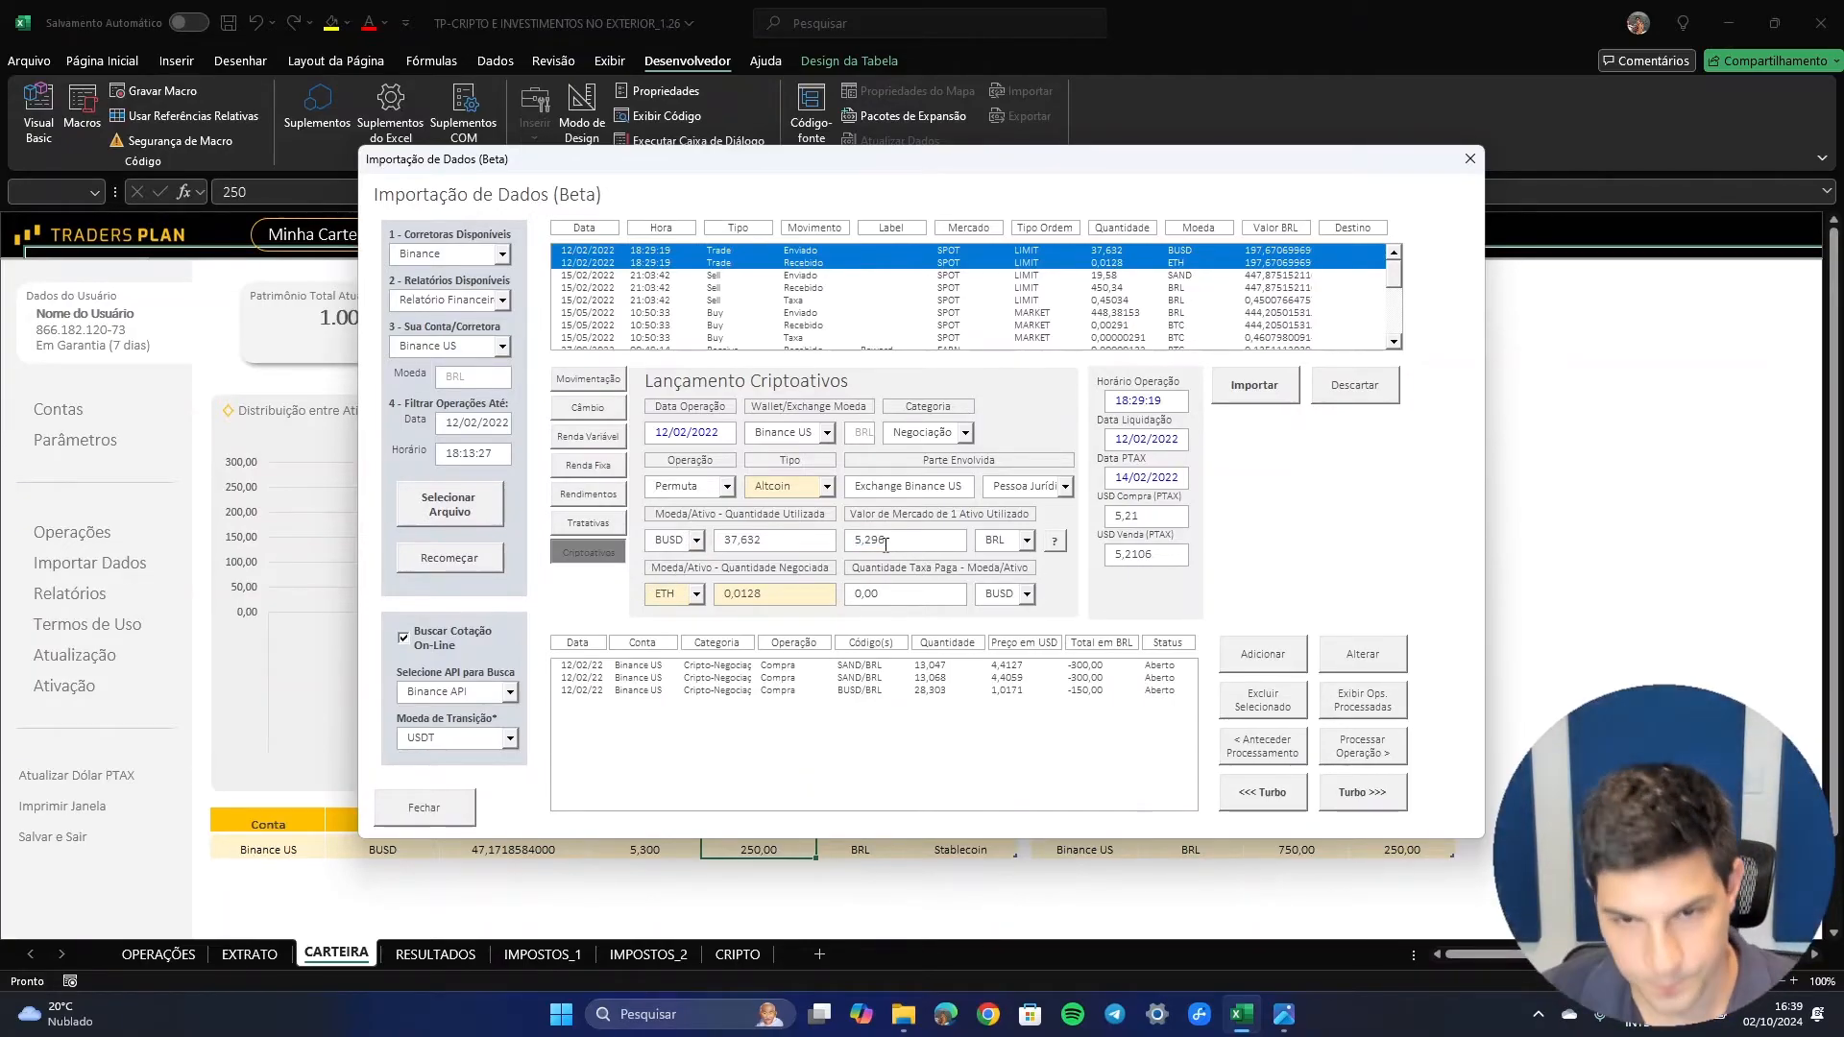
# - In the user parameters, try the option not to tax asset exchanges, restore taxation of exchanges, and close the parameters
pyautogui.click(1056, 542)
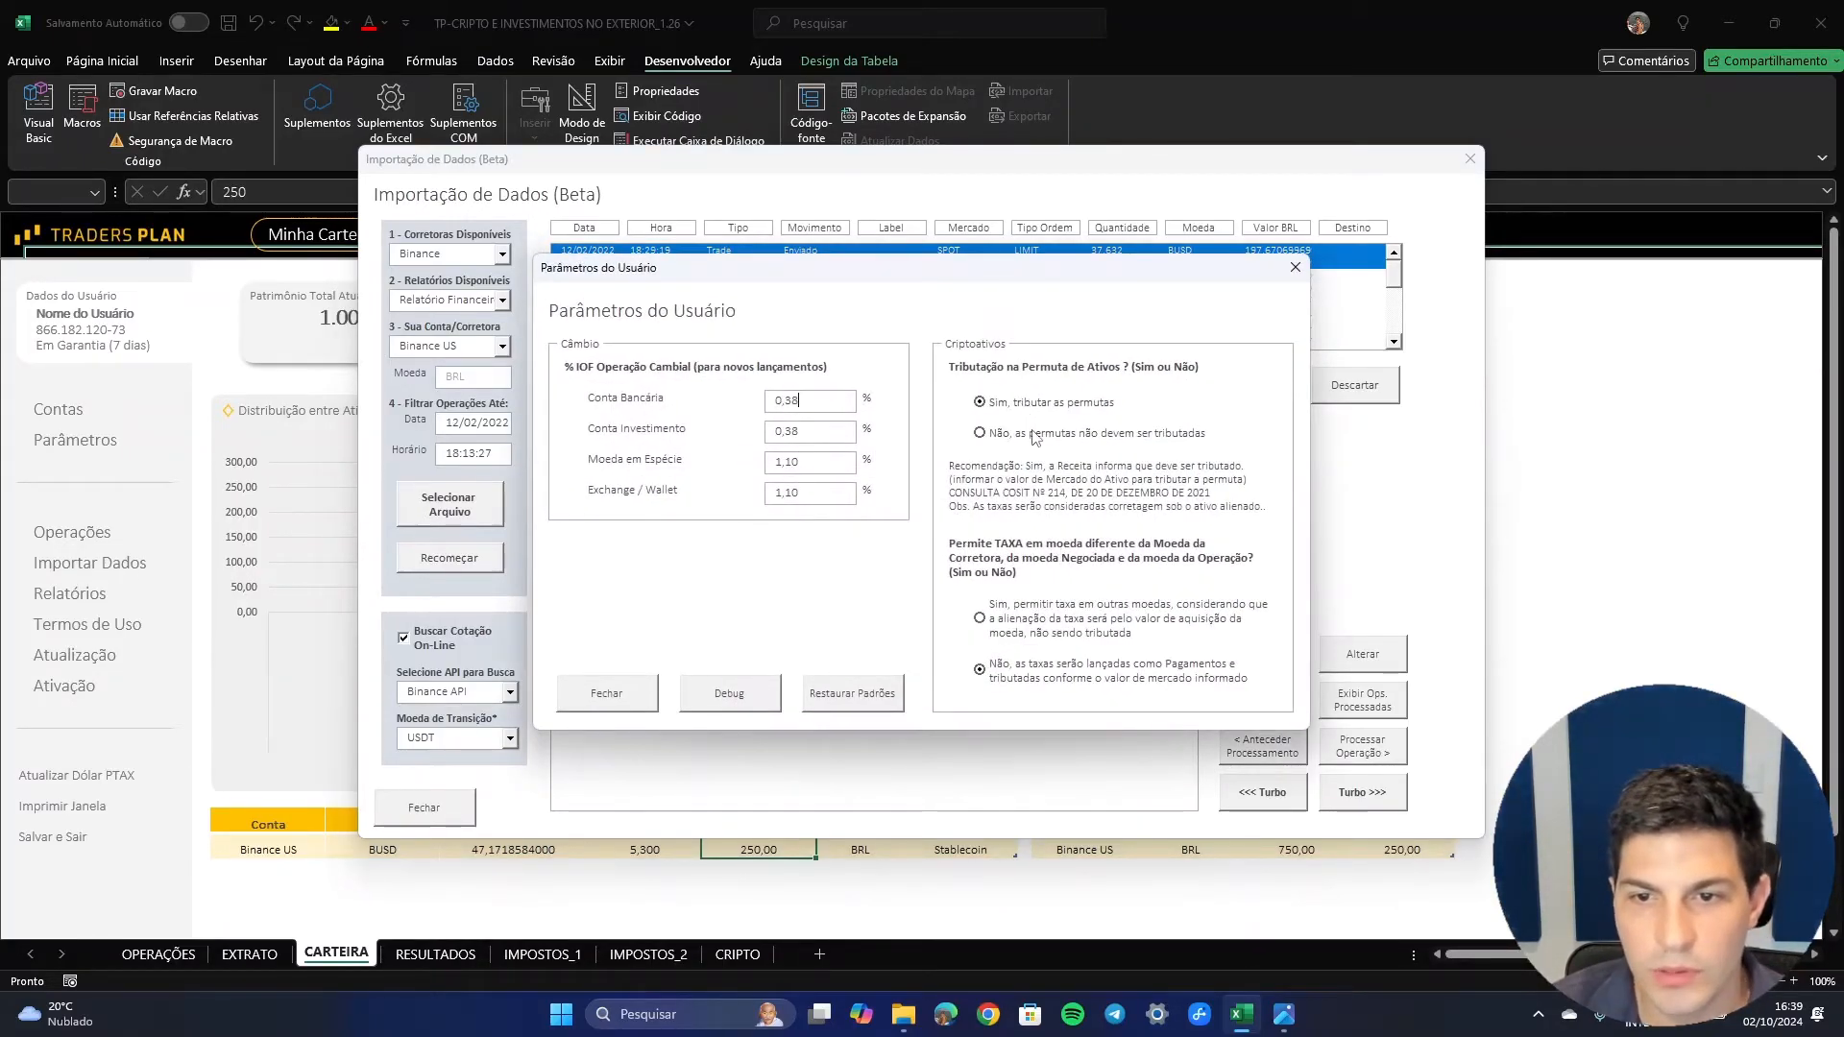
pyautogui.click(1037, 433)
pyautogui.click(1072, 571)
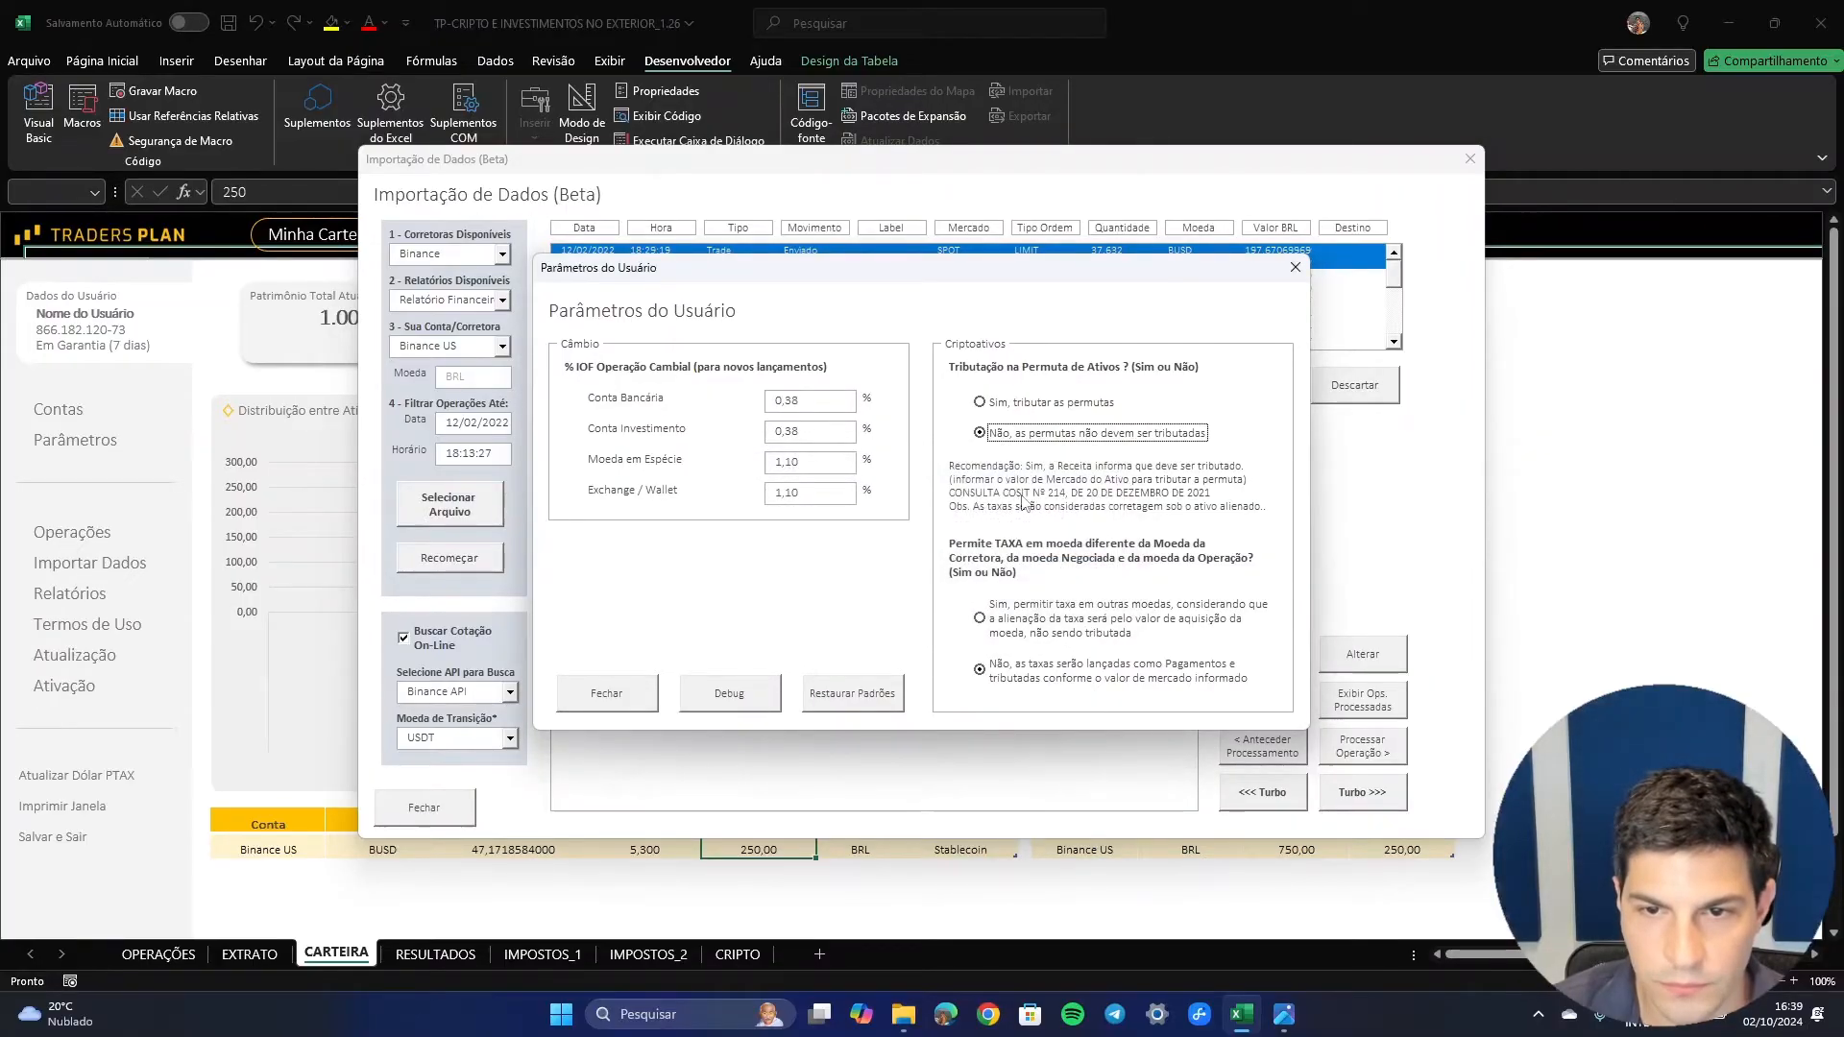
pyautogui.click(1023, 403)
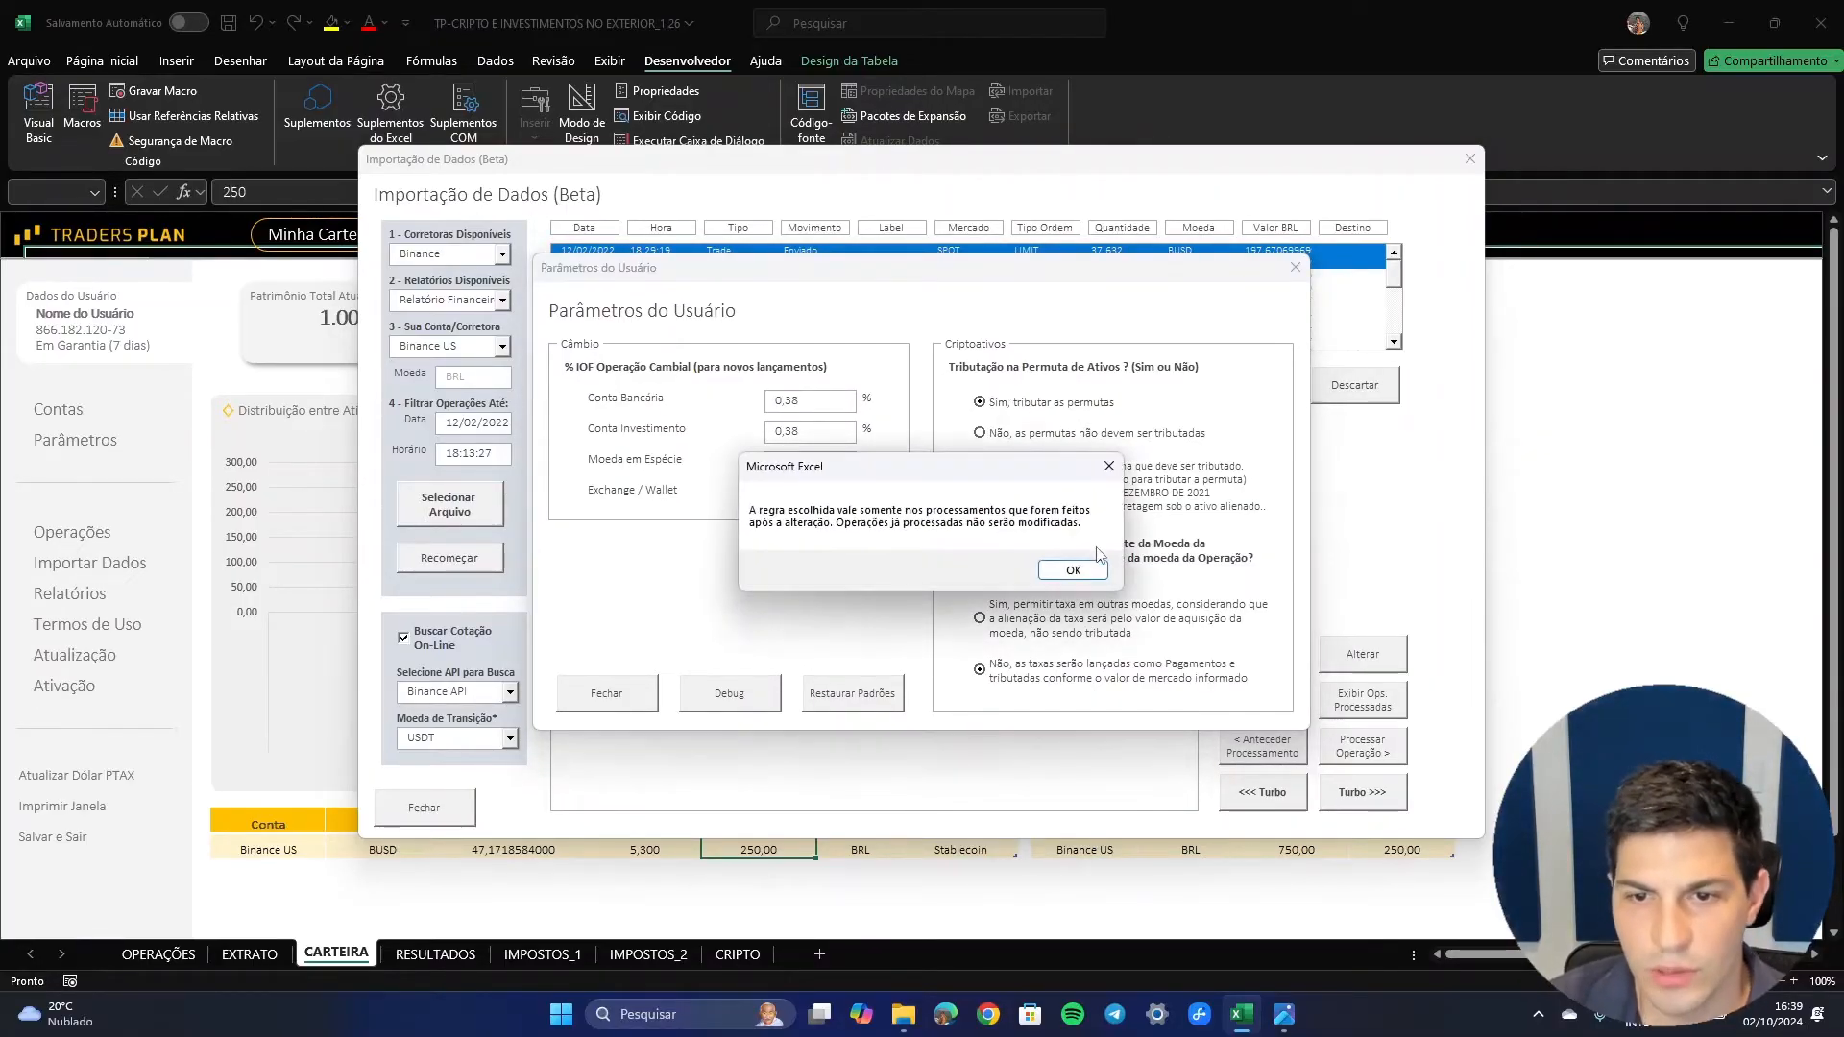
pyautogui.click(1086, 575)
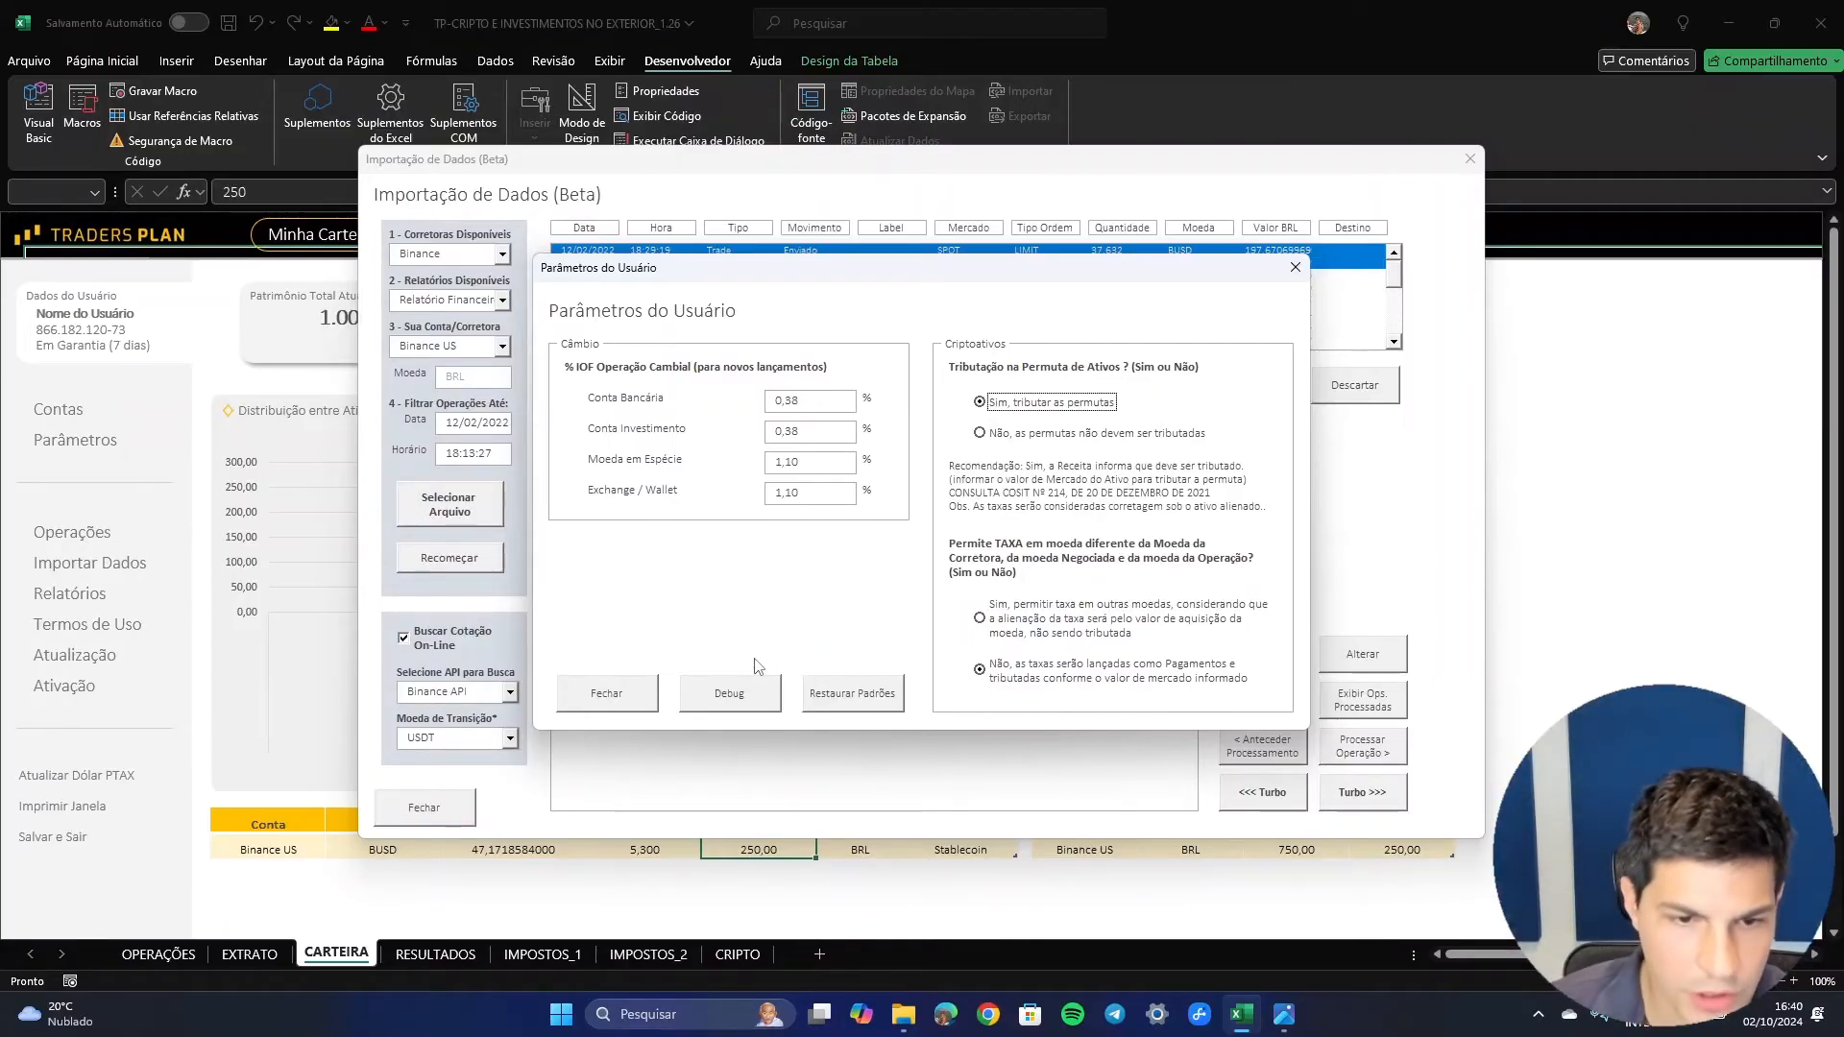
pyautogui.click(609, 691)
# - Check the used asset, market value and negotiated quantity, and import the exchange of 37,632 BUSD for 0,0128 ETH
pyautogui.doubleClick(682, 542)
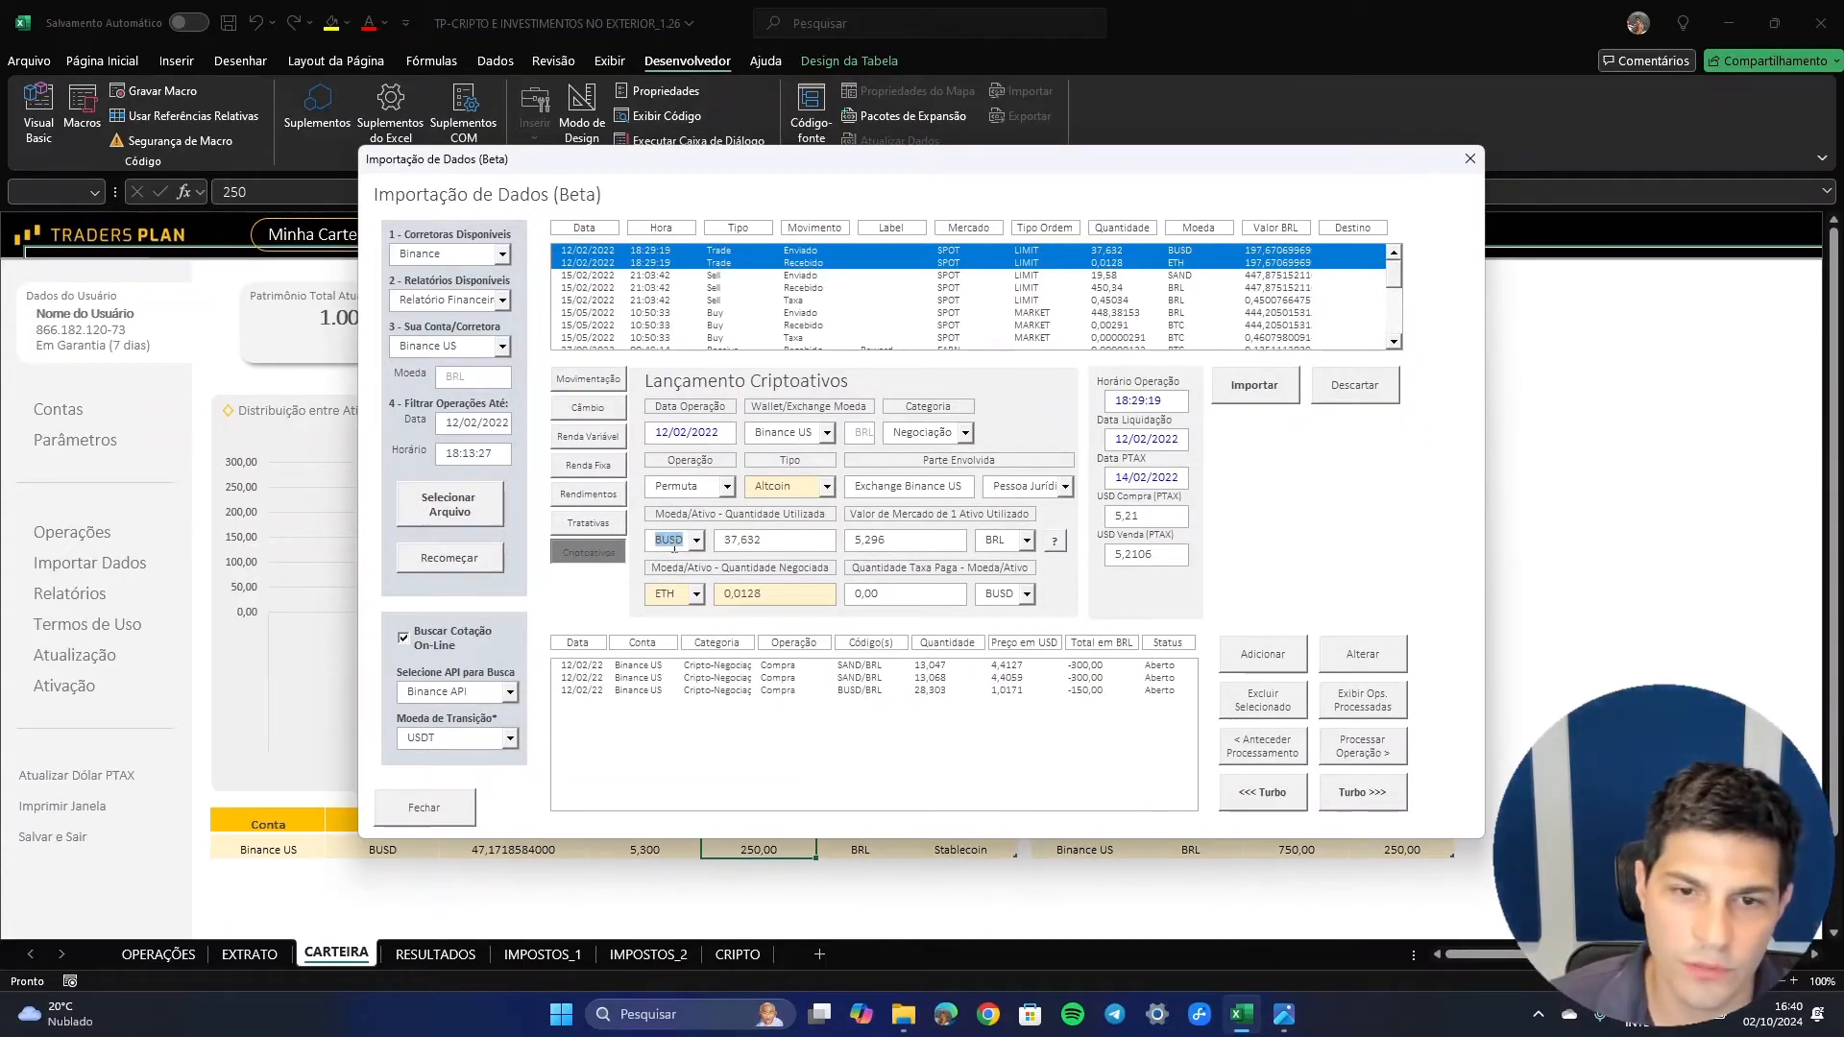
pyautogui.moveTo(887, 540); pyautogui.dragTo(857, 530)
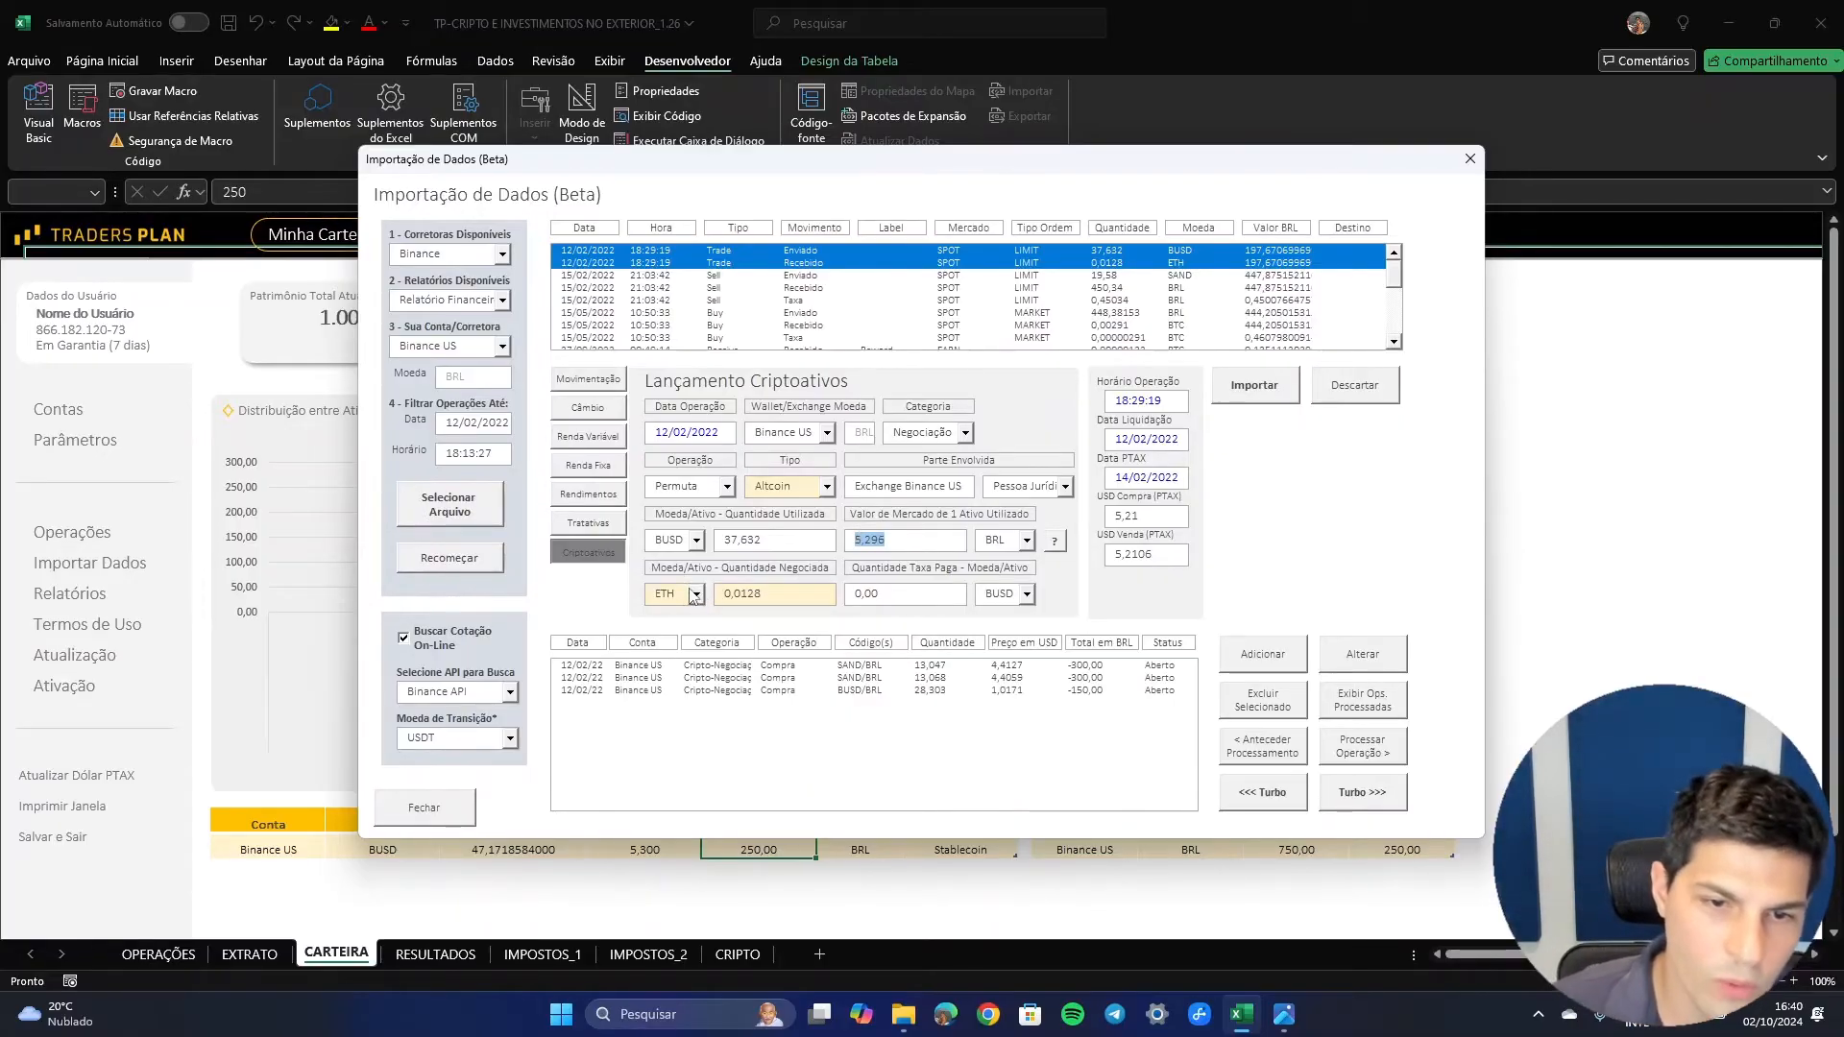
pyautogui.click(657, 595)
pyautogui.click(791, 593)
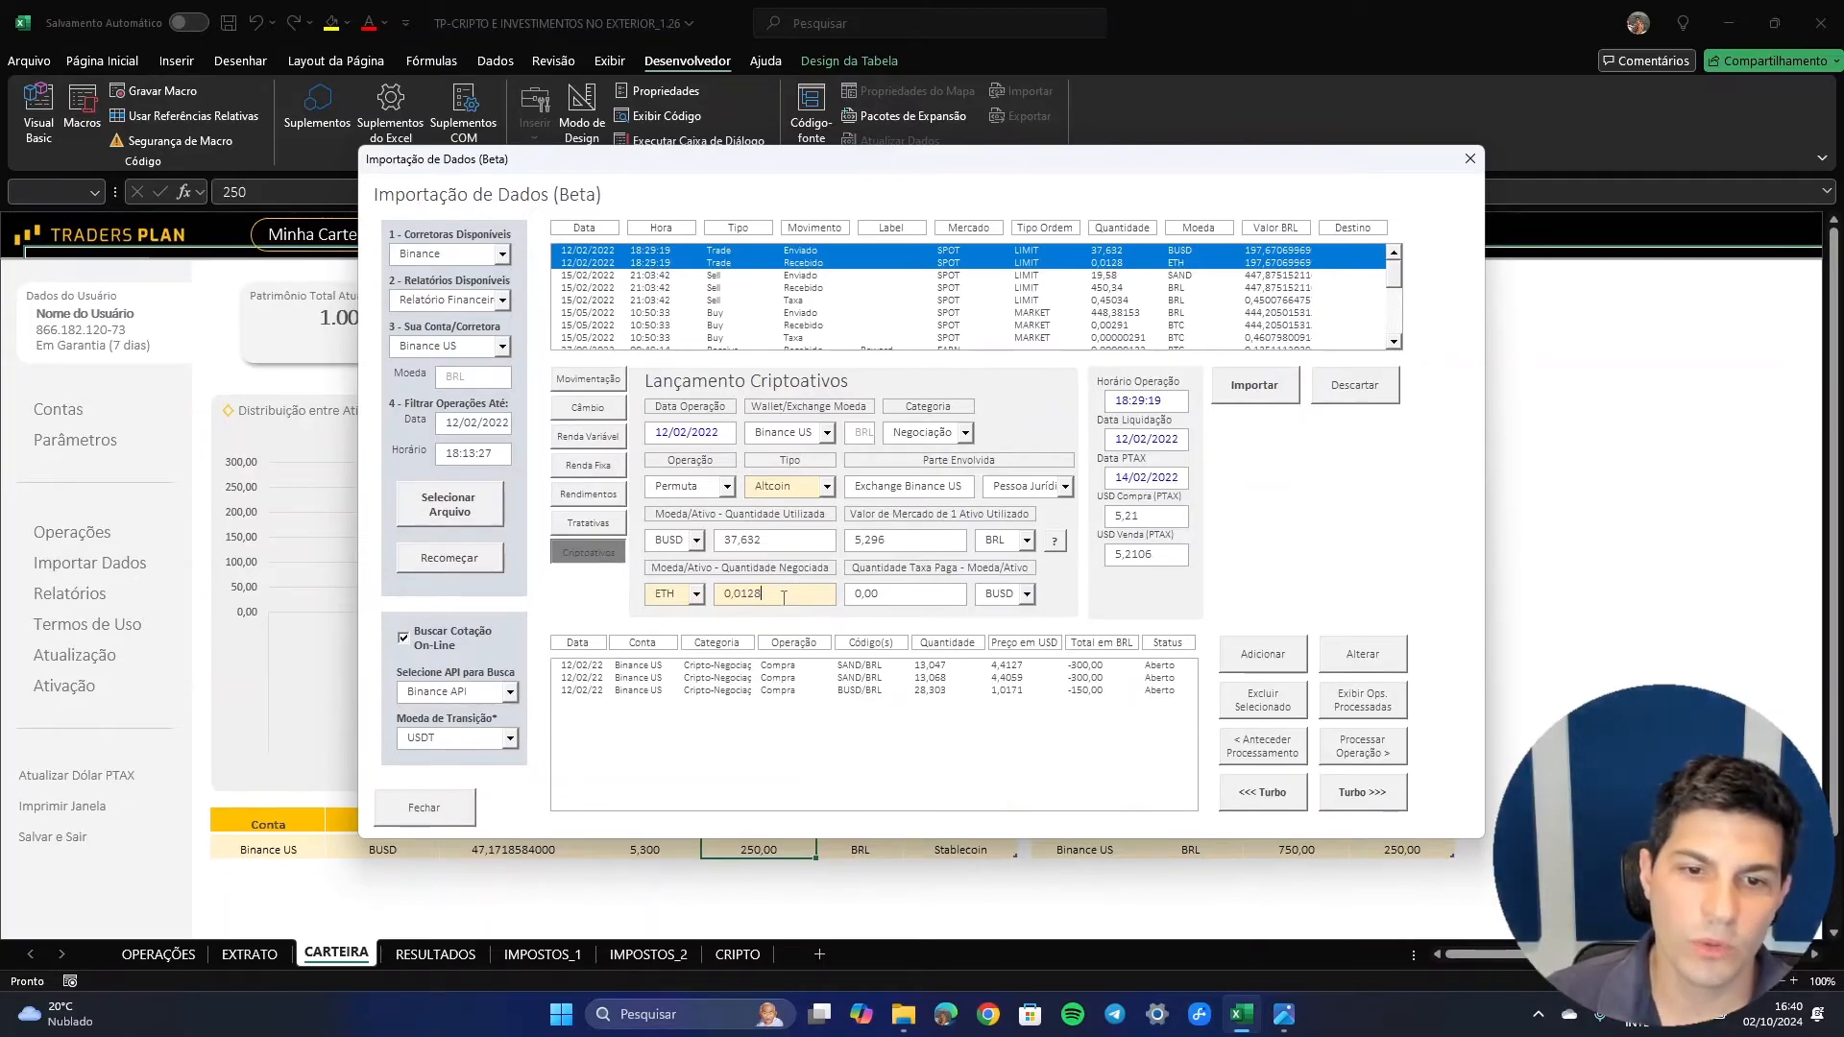
pyautogui.moveTo(765, 595); pyautogui.dragTo(712, 601)
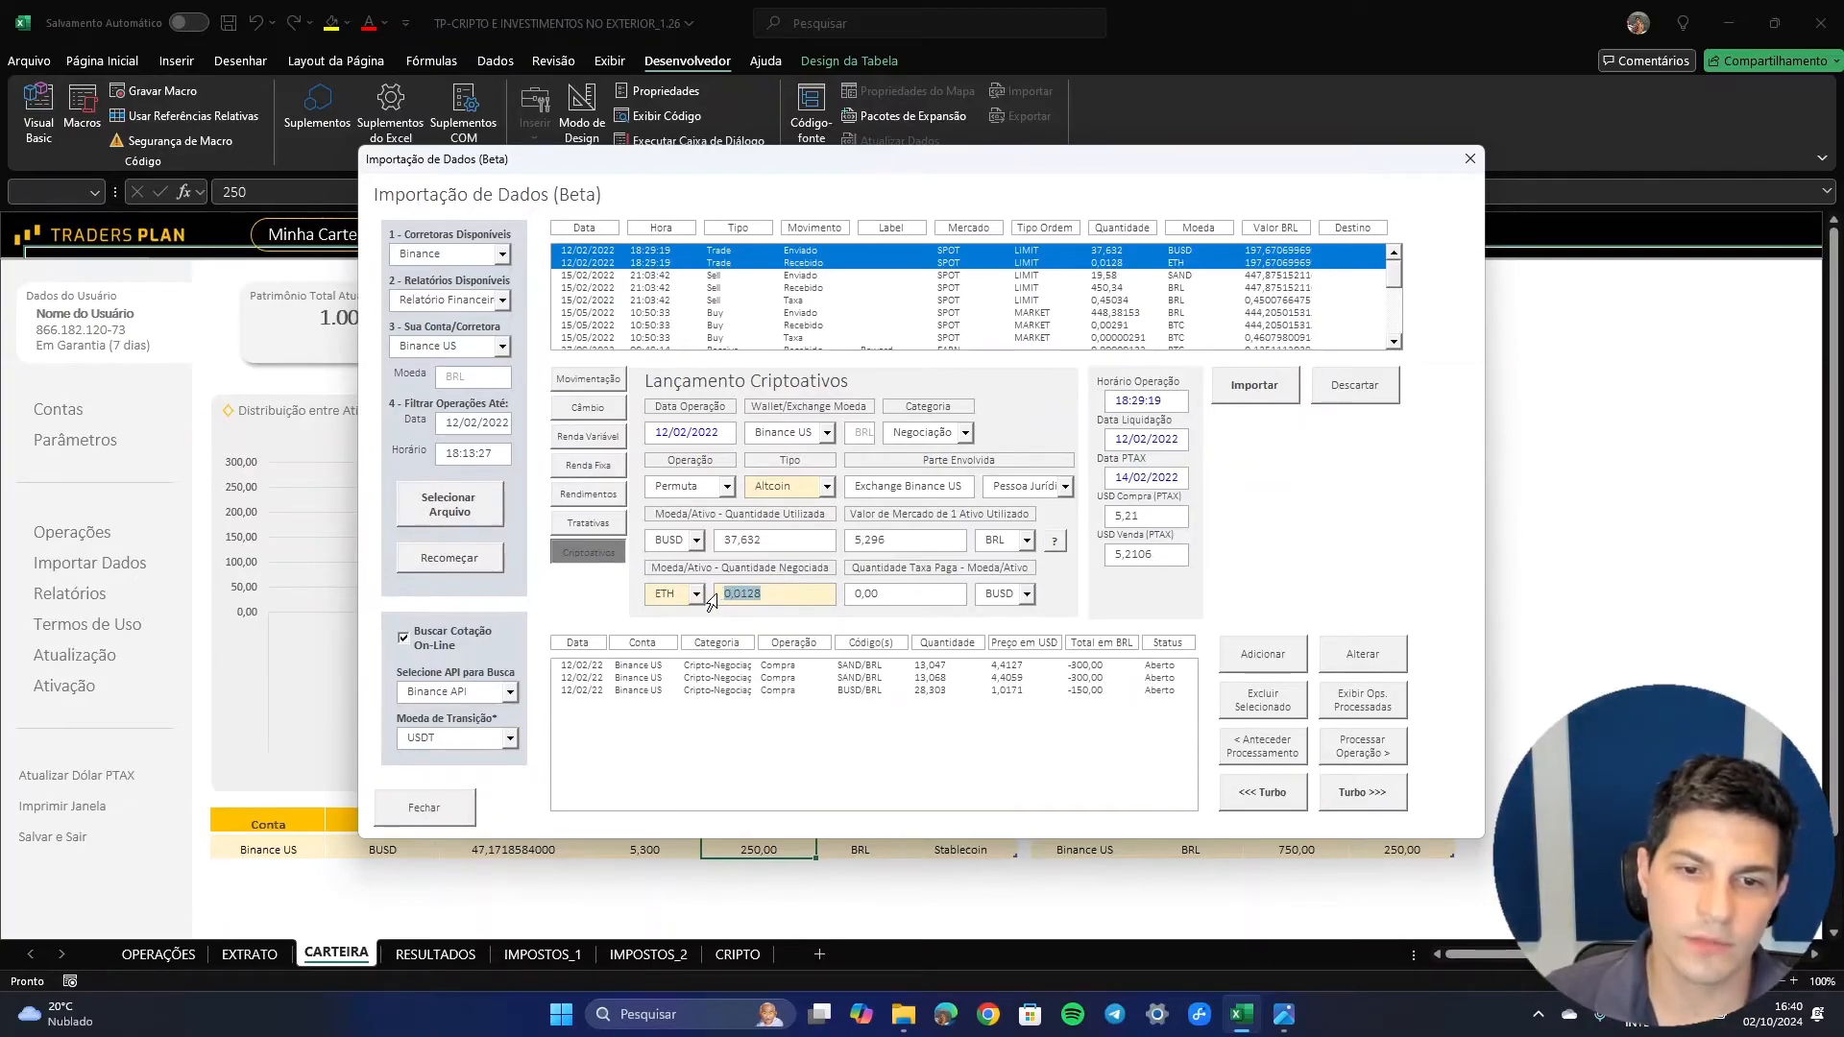
pyautogui.click(759, 603)
pyautogui.moveTo(888, 541); pyautogui.dragTo(847, 546)
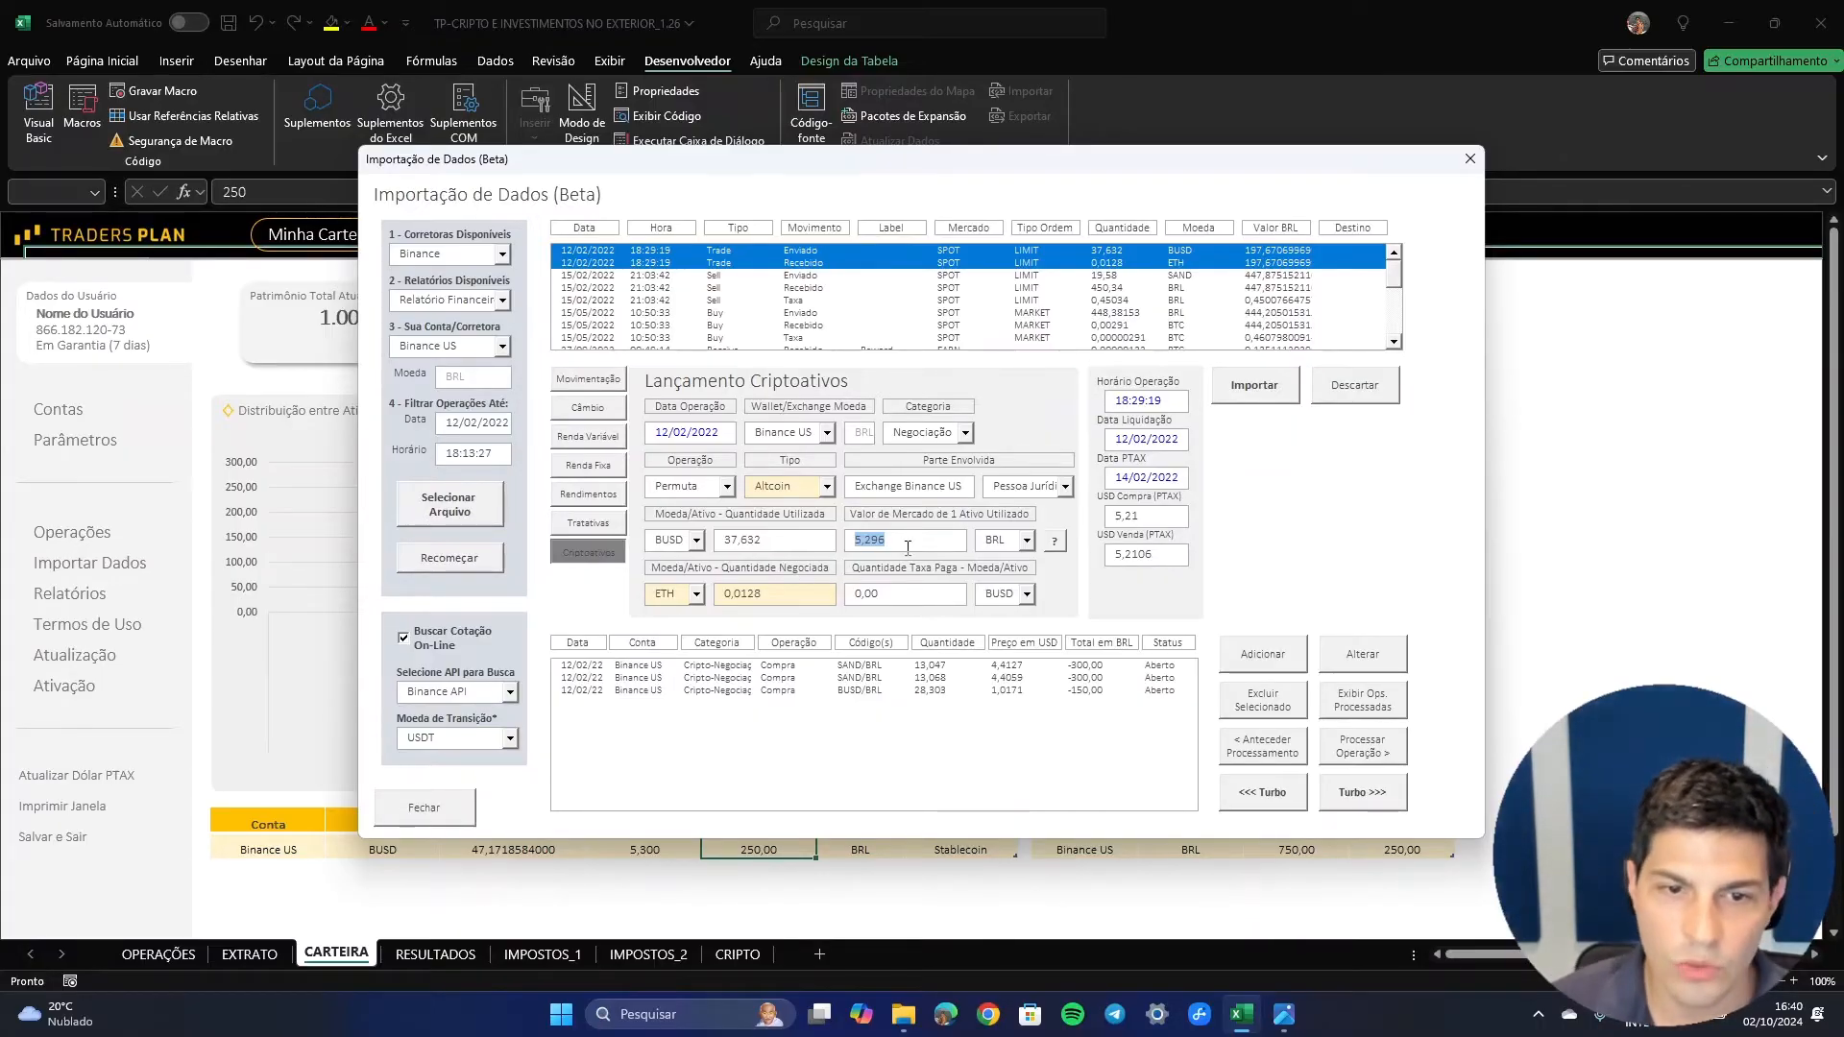
pyautogui.click(1254, 385)
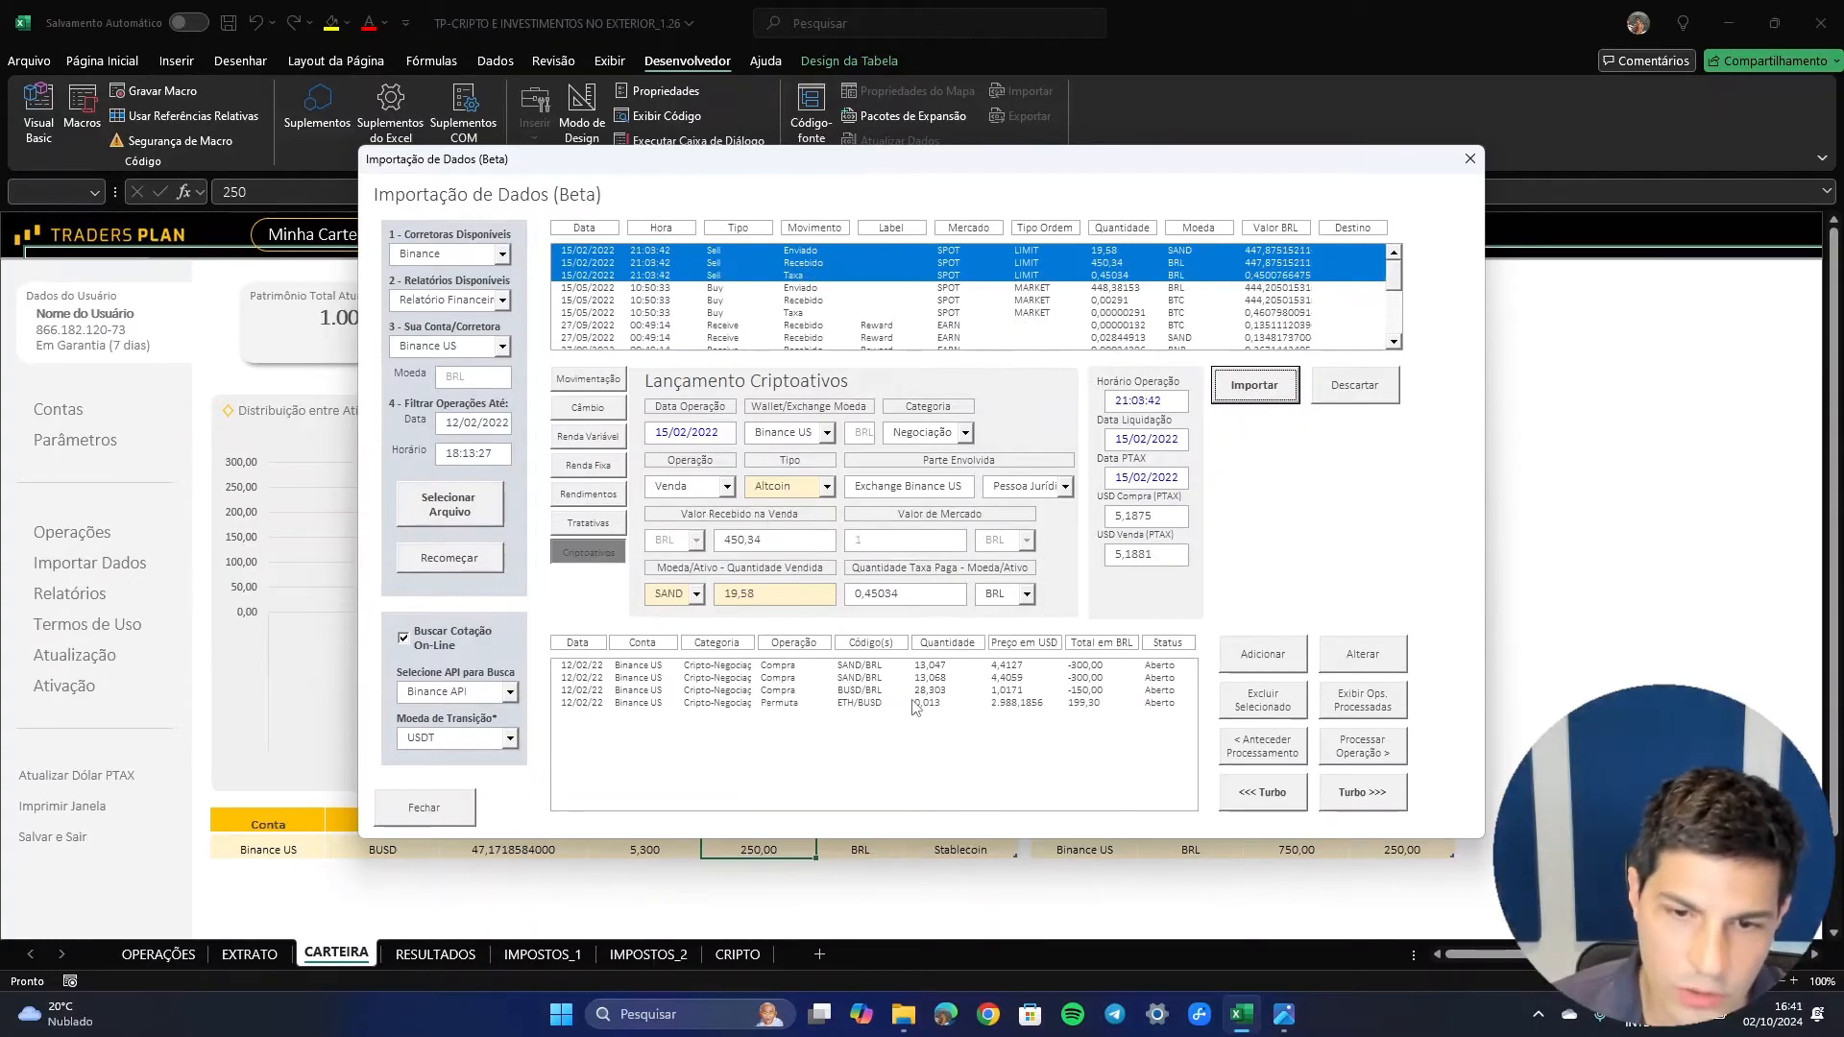
# - Review the imported ETH exchange, and import the sale of 19,58 SAND and the purchase of 0,00291 BTC
pyautogui.click(915, 704)
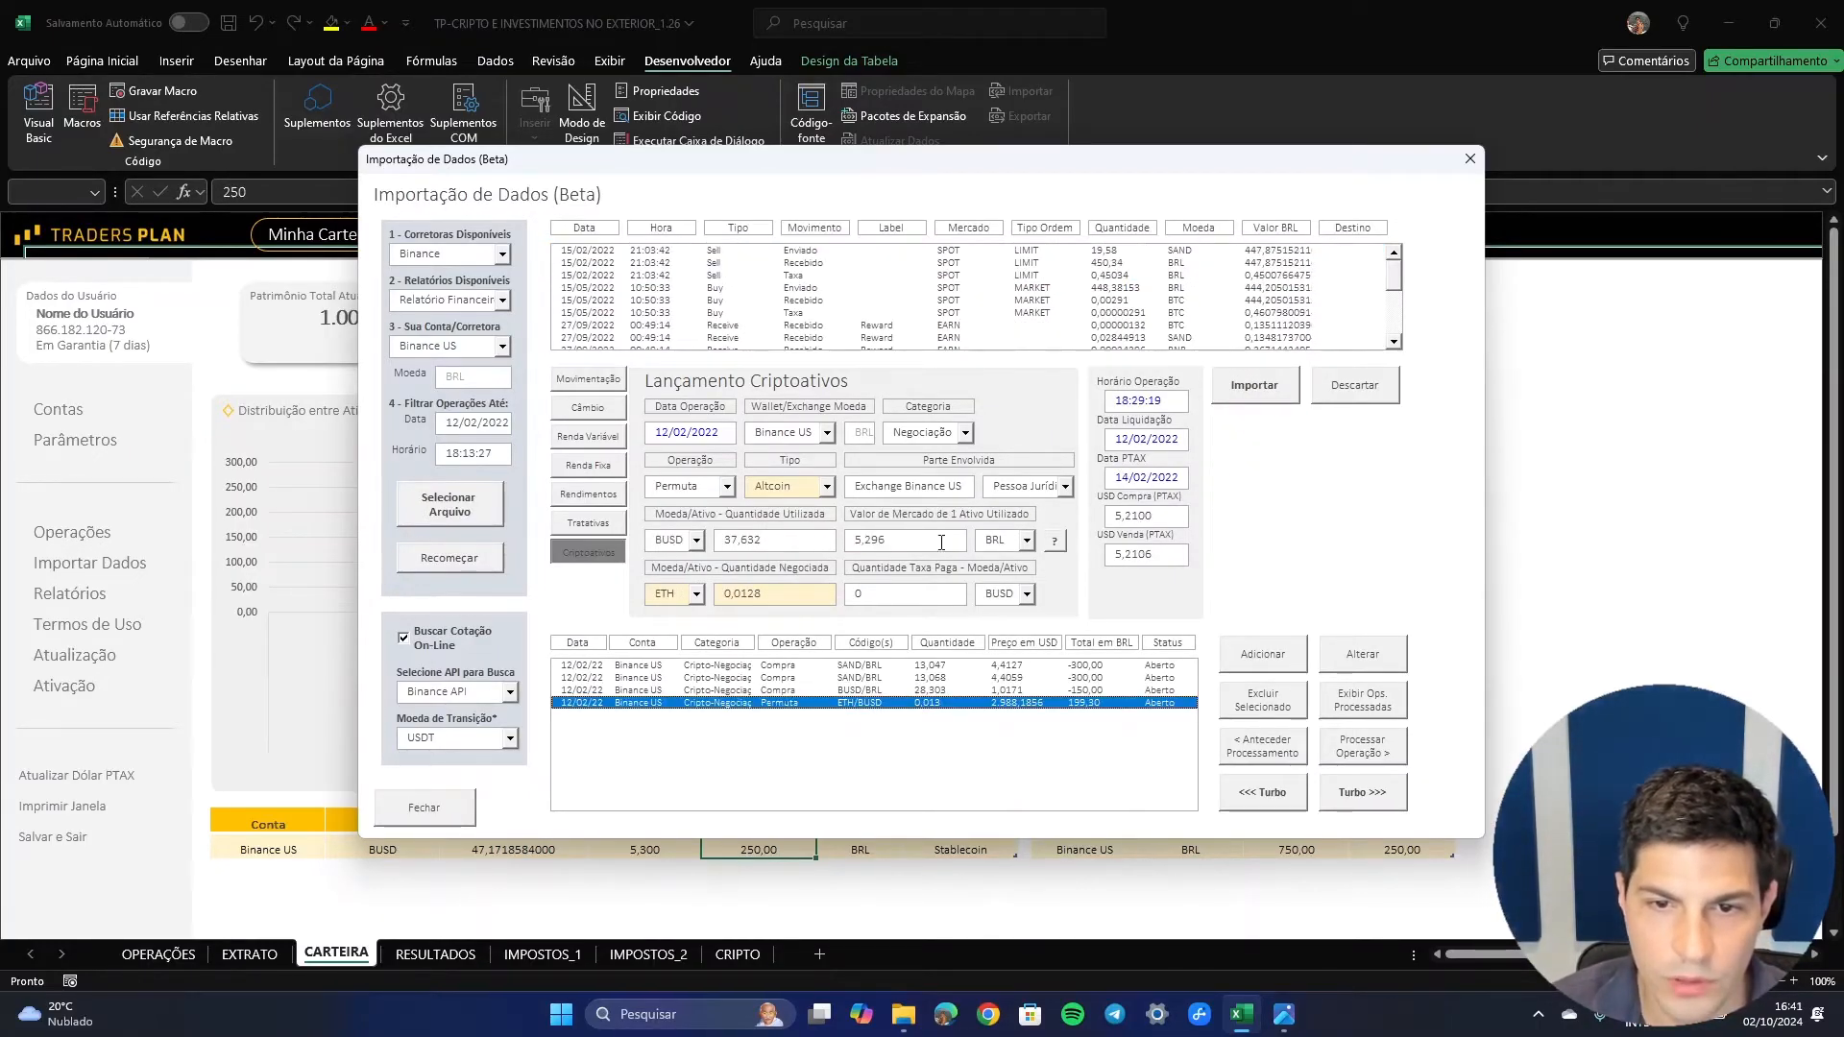
pyautogui.click(834, 256)
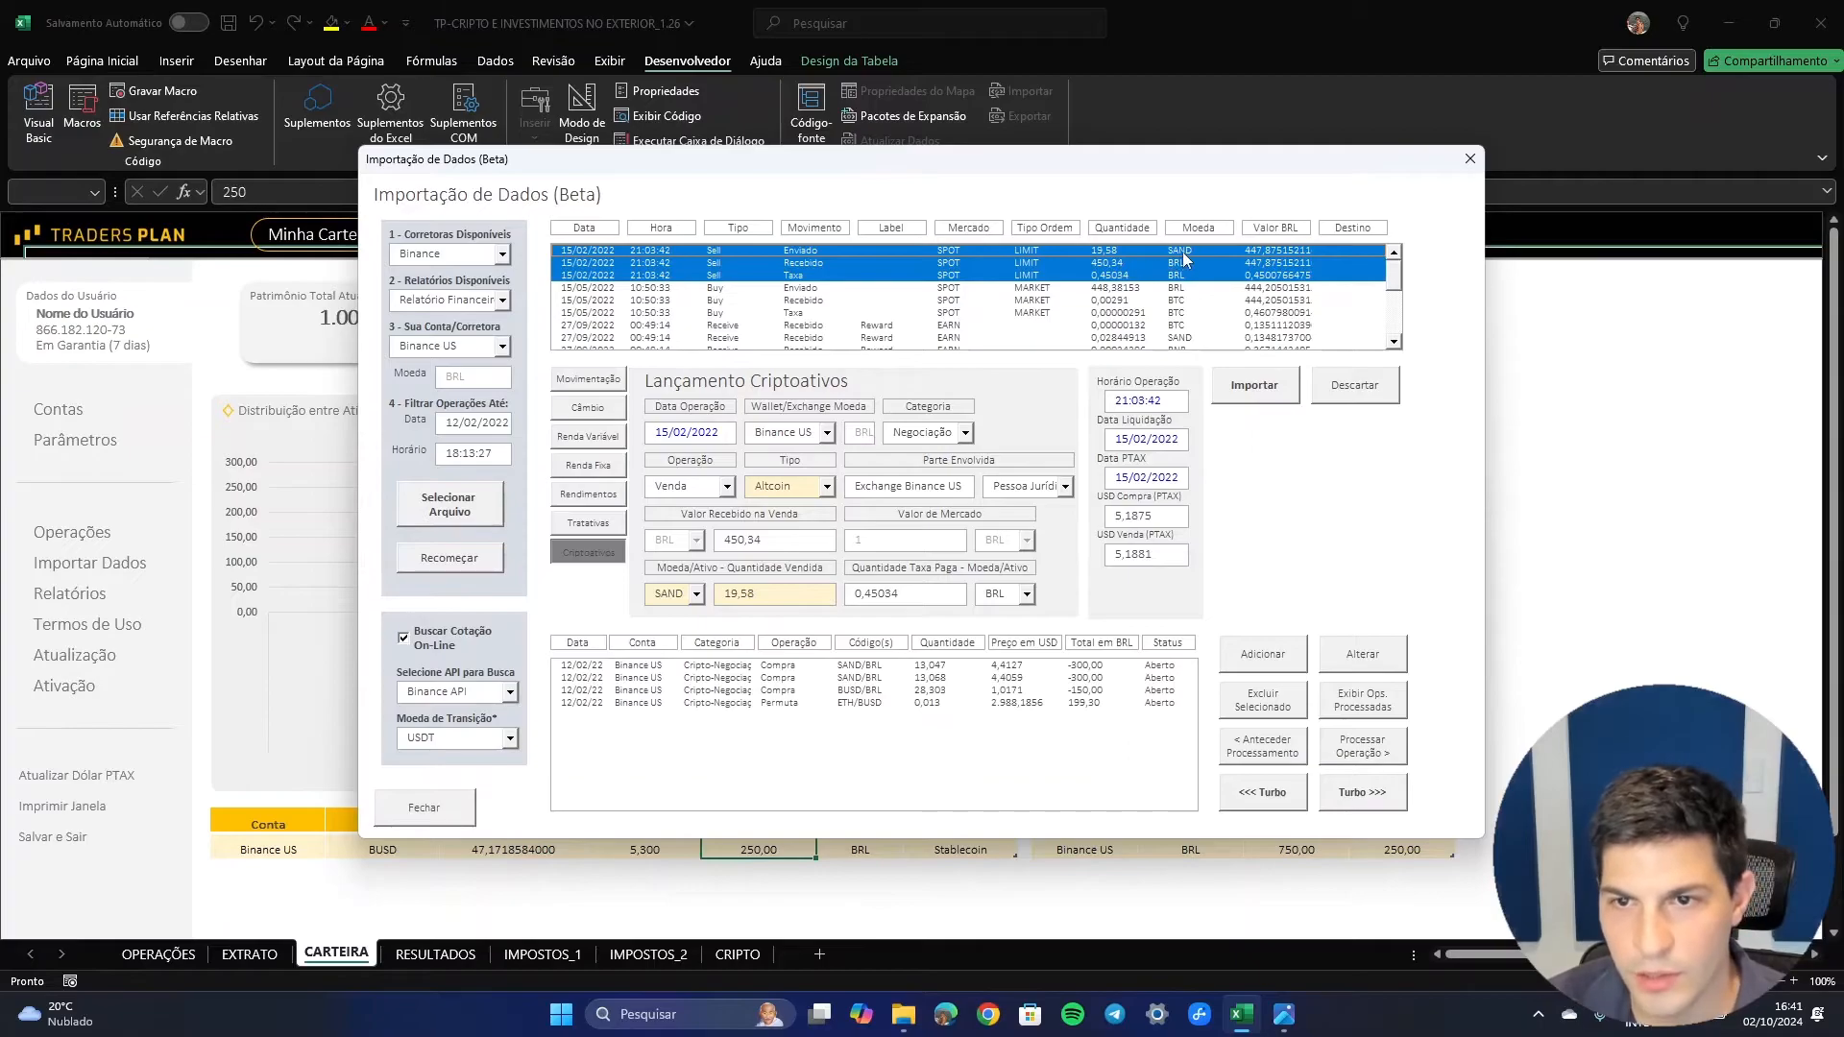
pyautogui.click(1288, 390)
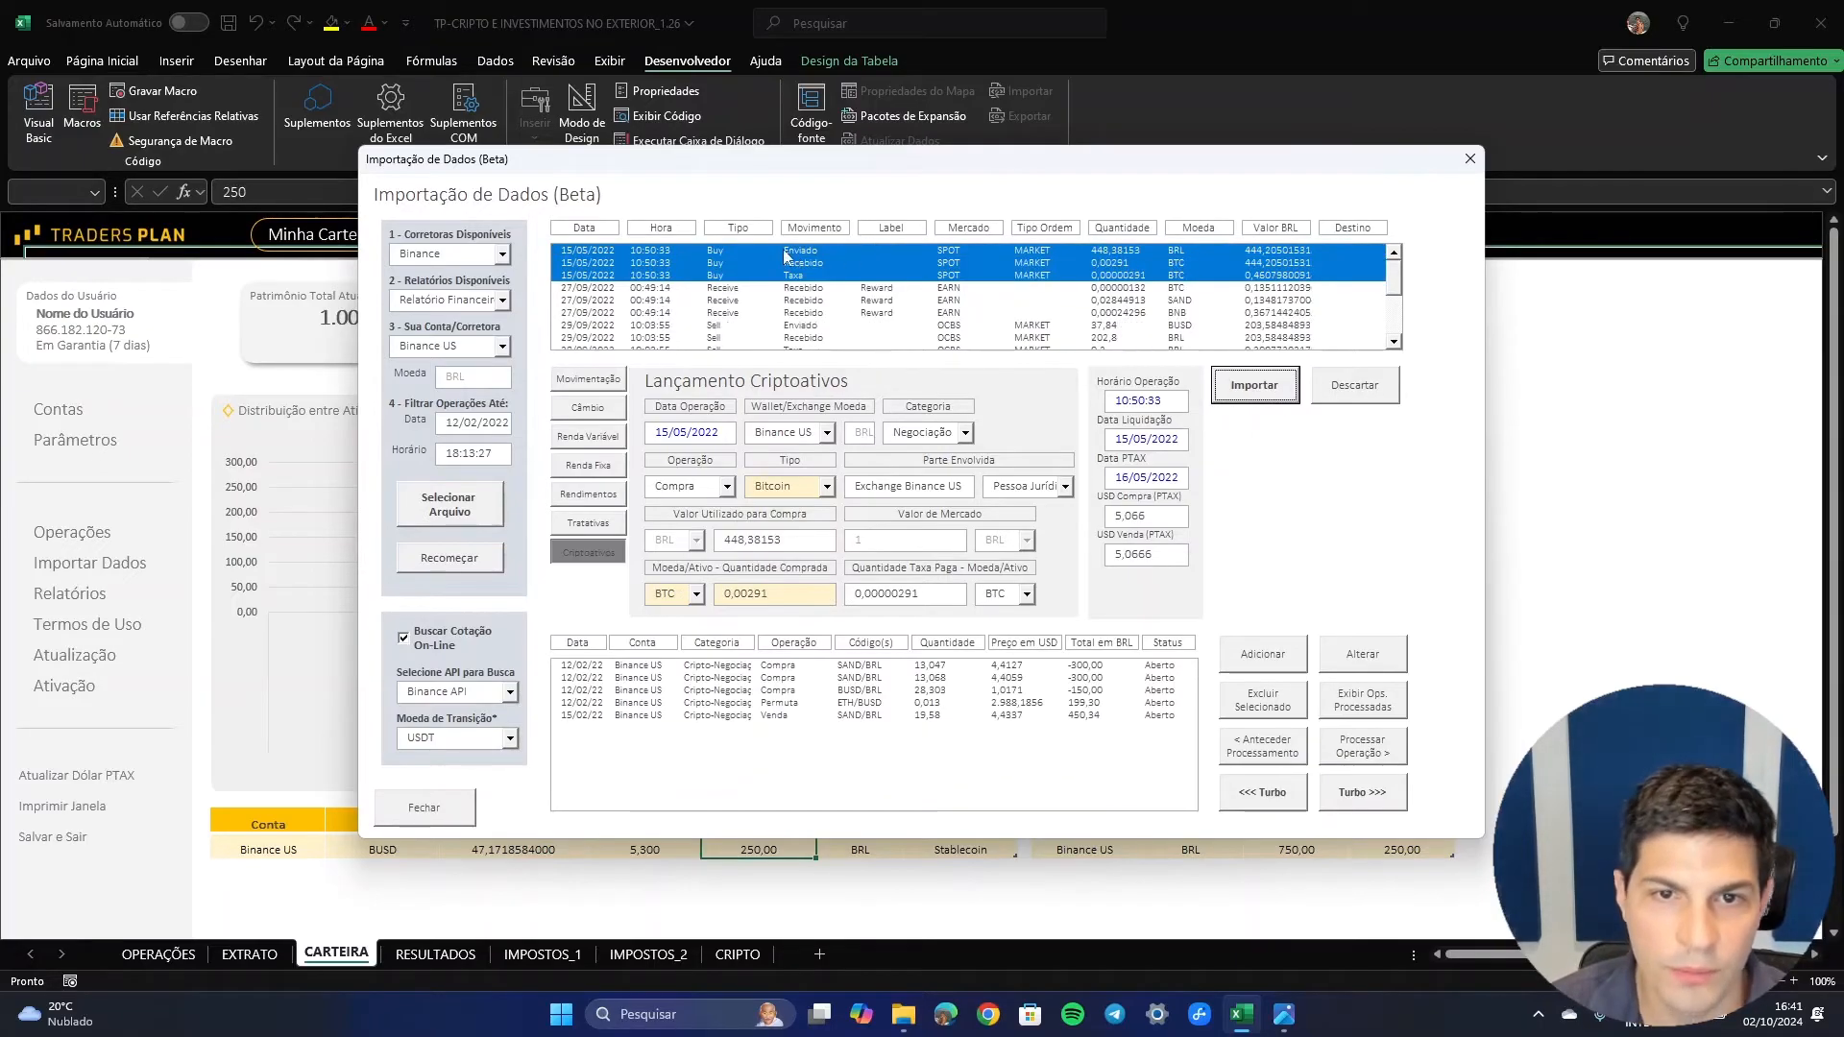
pyautogui.click(1224, 395)
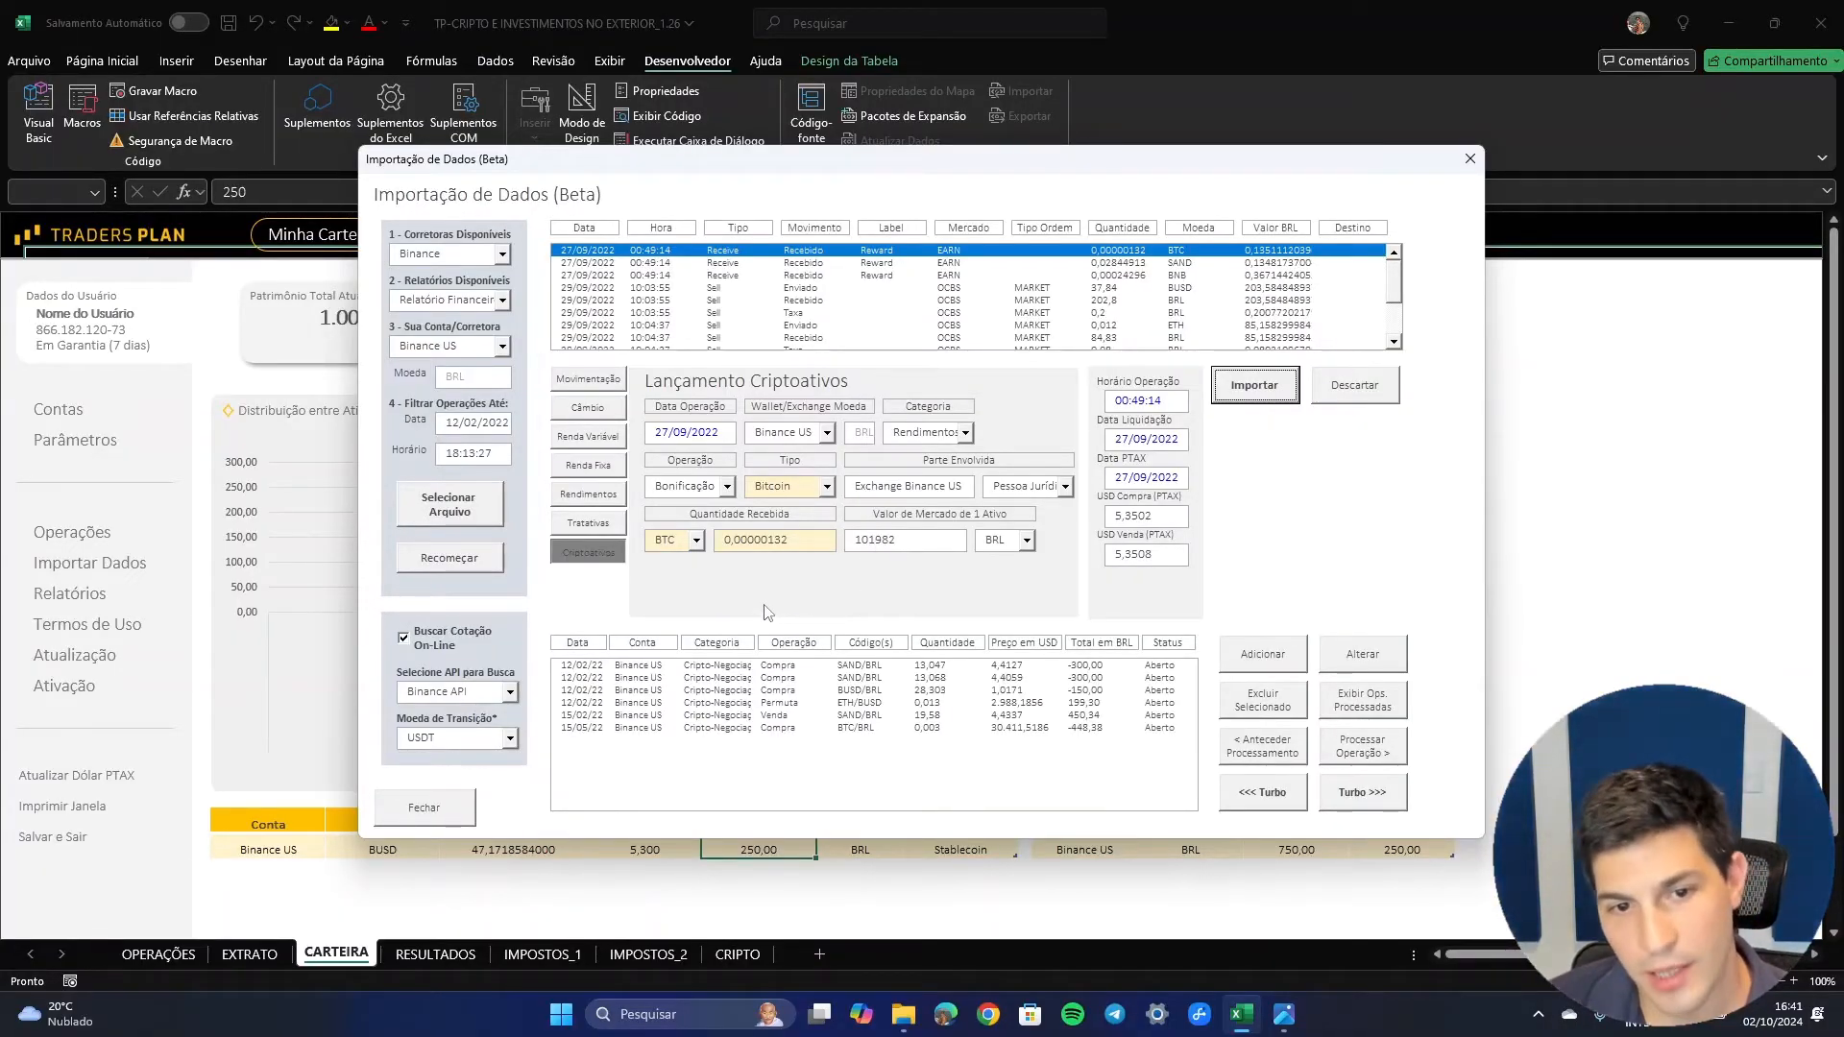
# - Switch online quote lookup off and back on to compare the market value in the 27/09/2022 BTC reward entry
pyautogui.moveTo(914, 549); pyautogui.dragTo(843, 543)
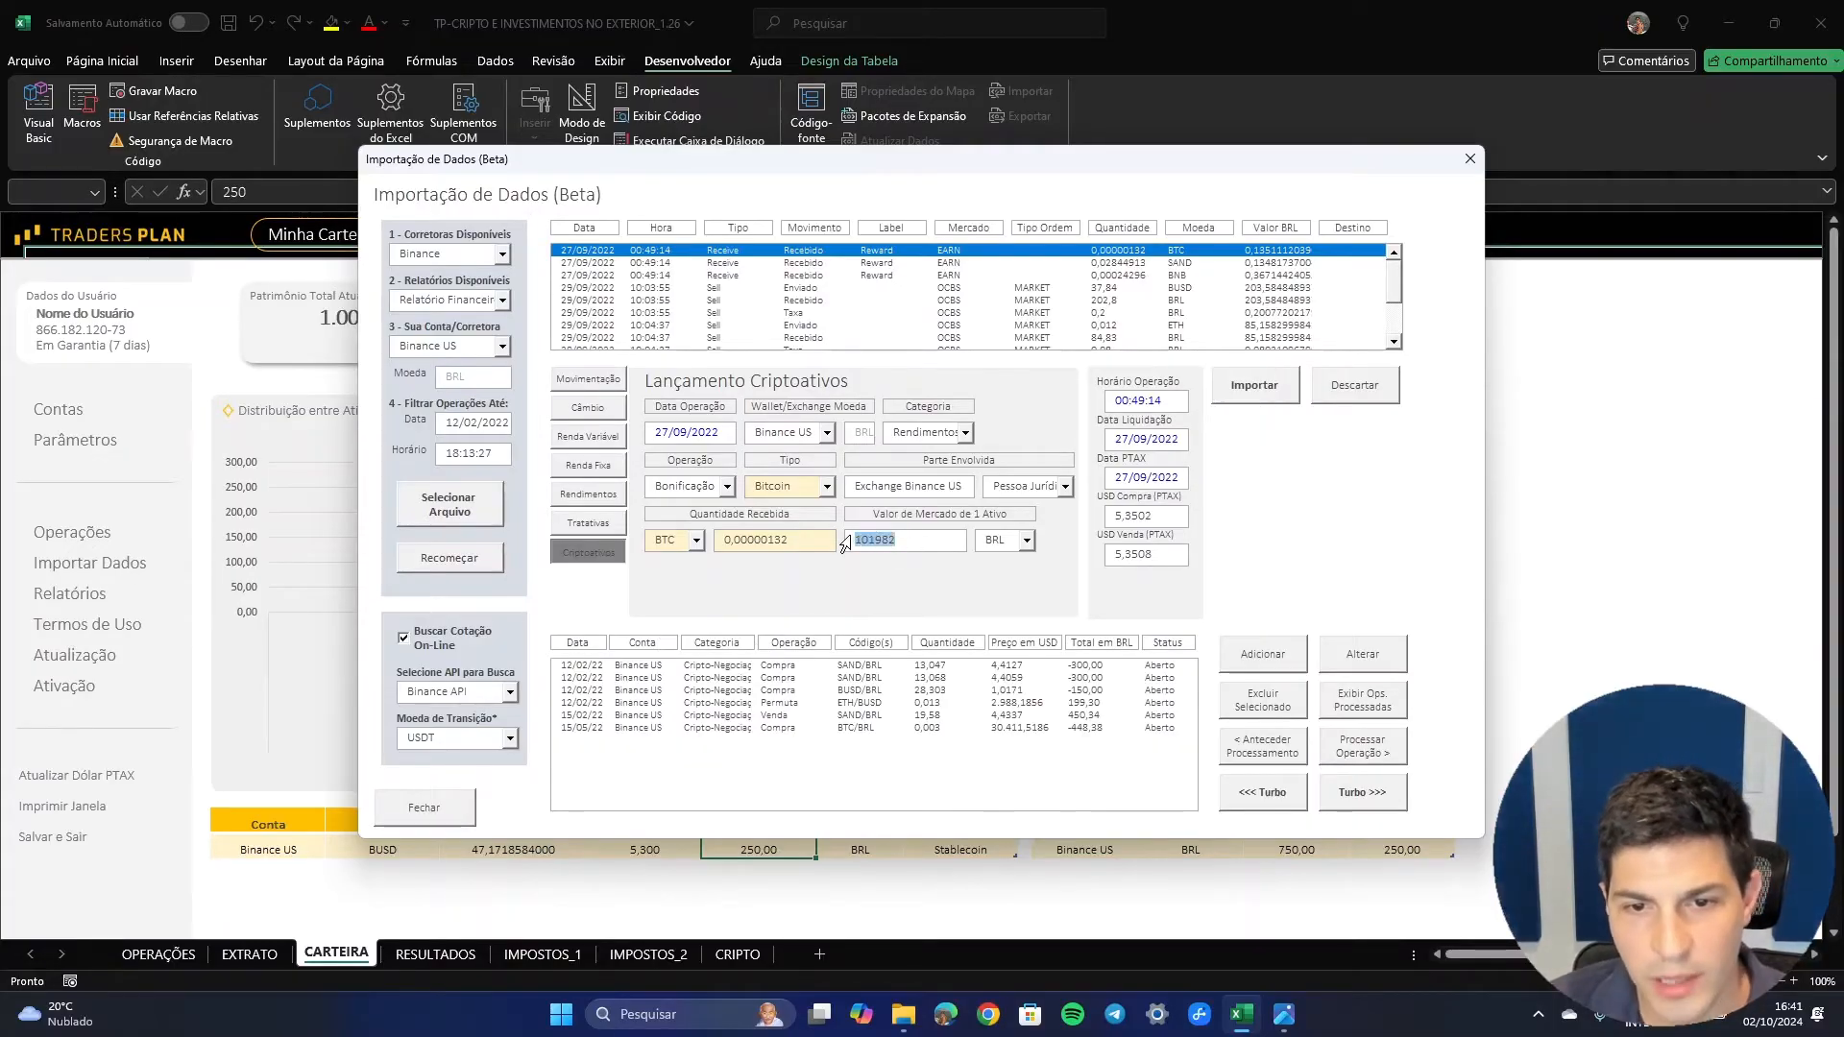
pyautogui.click(429, 634)
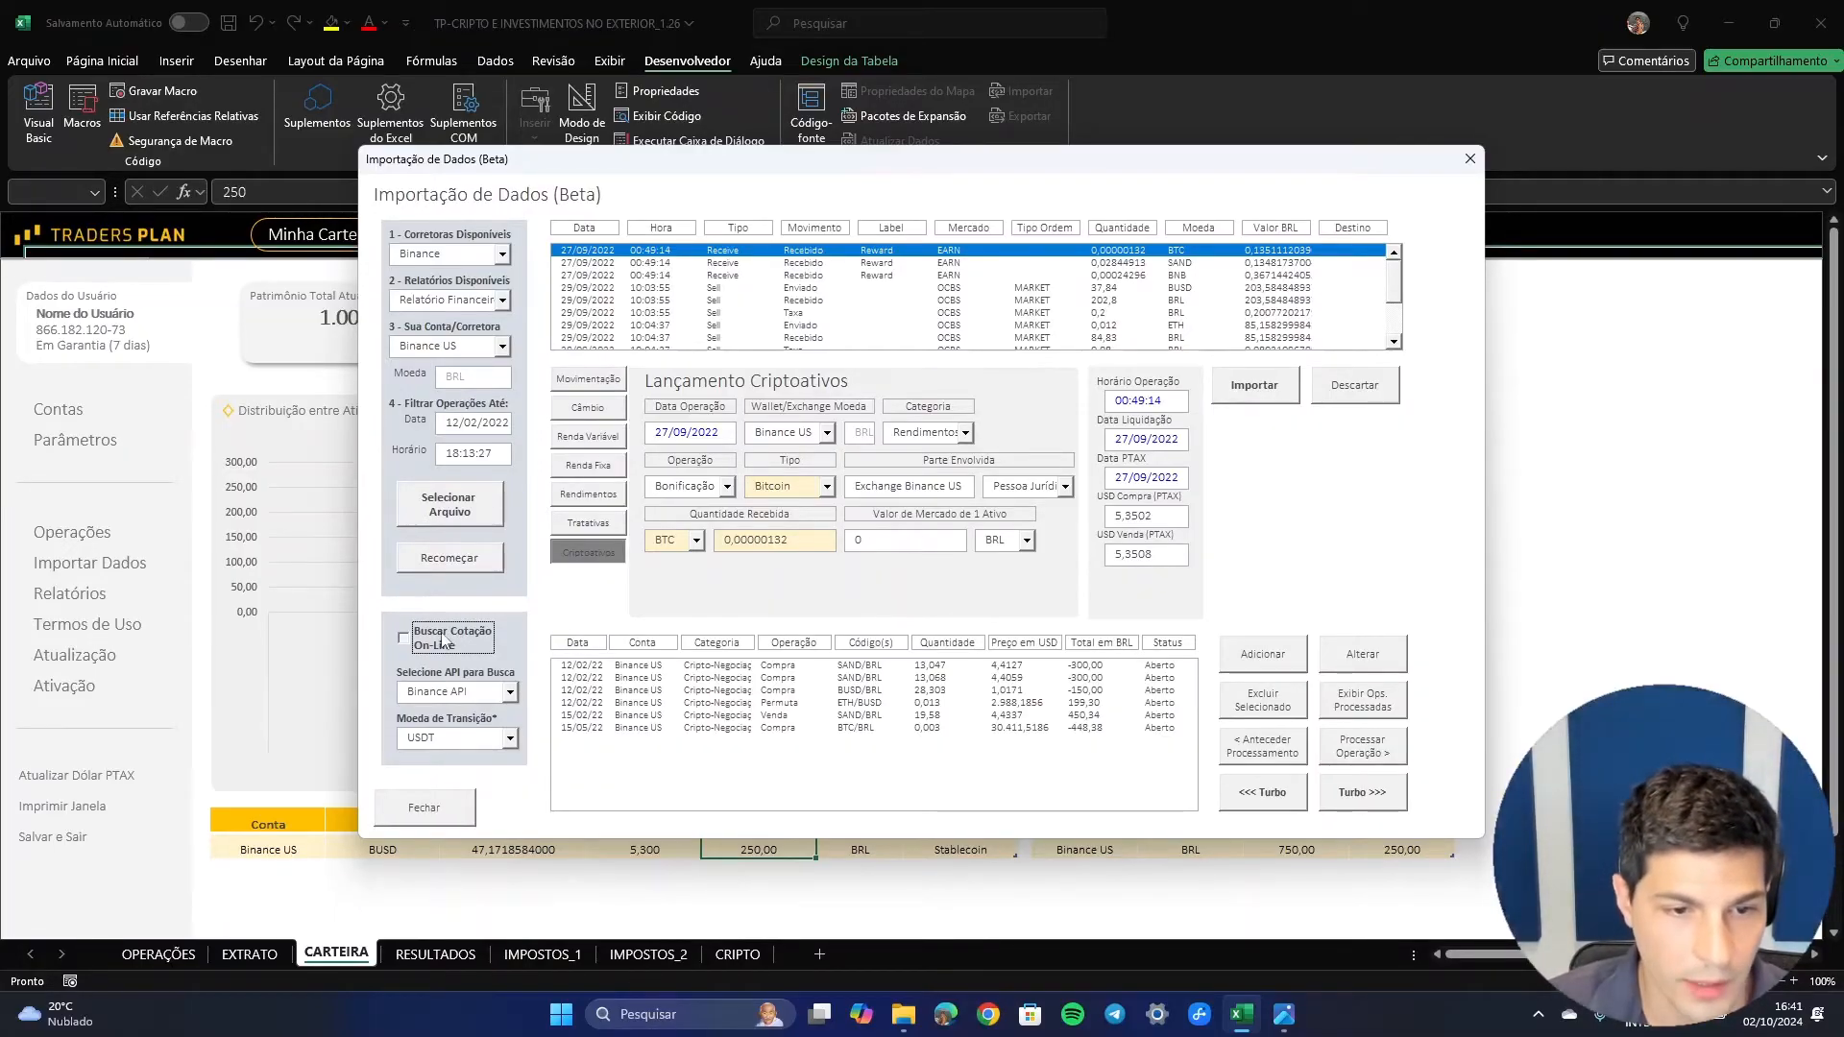
pyautogui.click(443, 638)
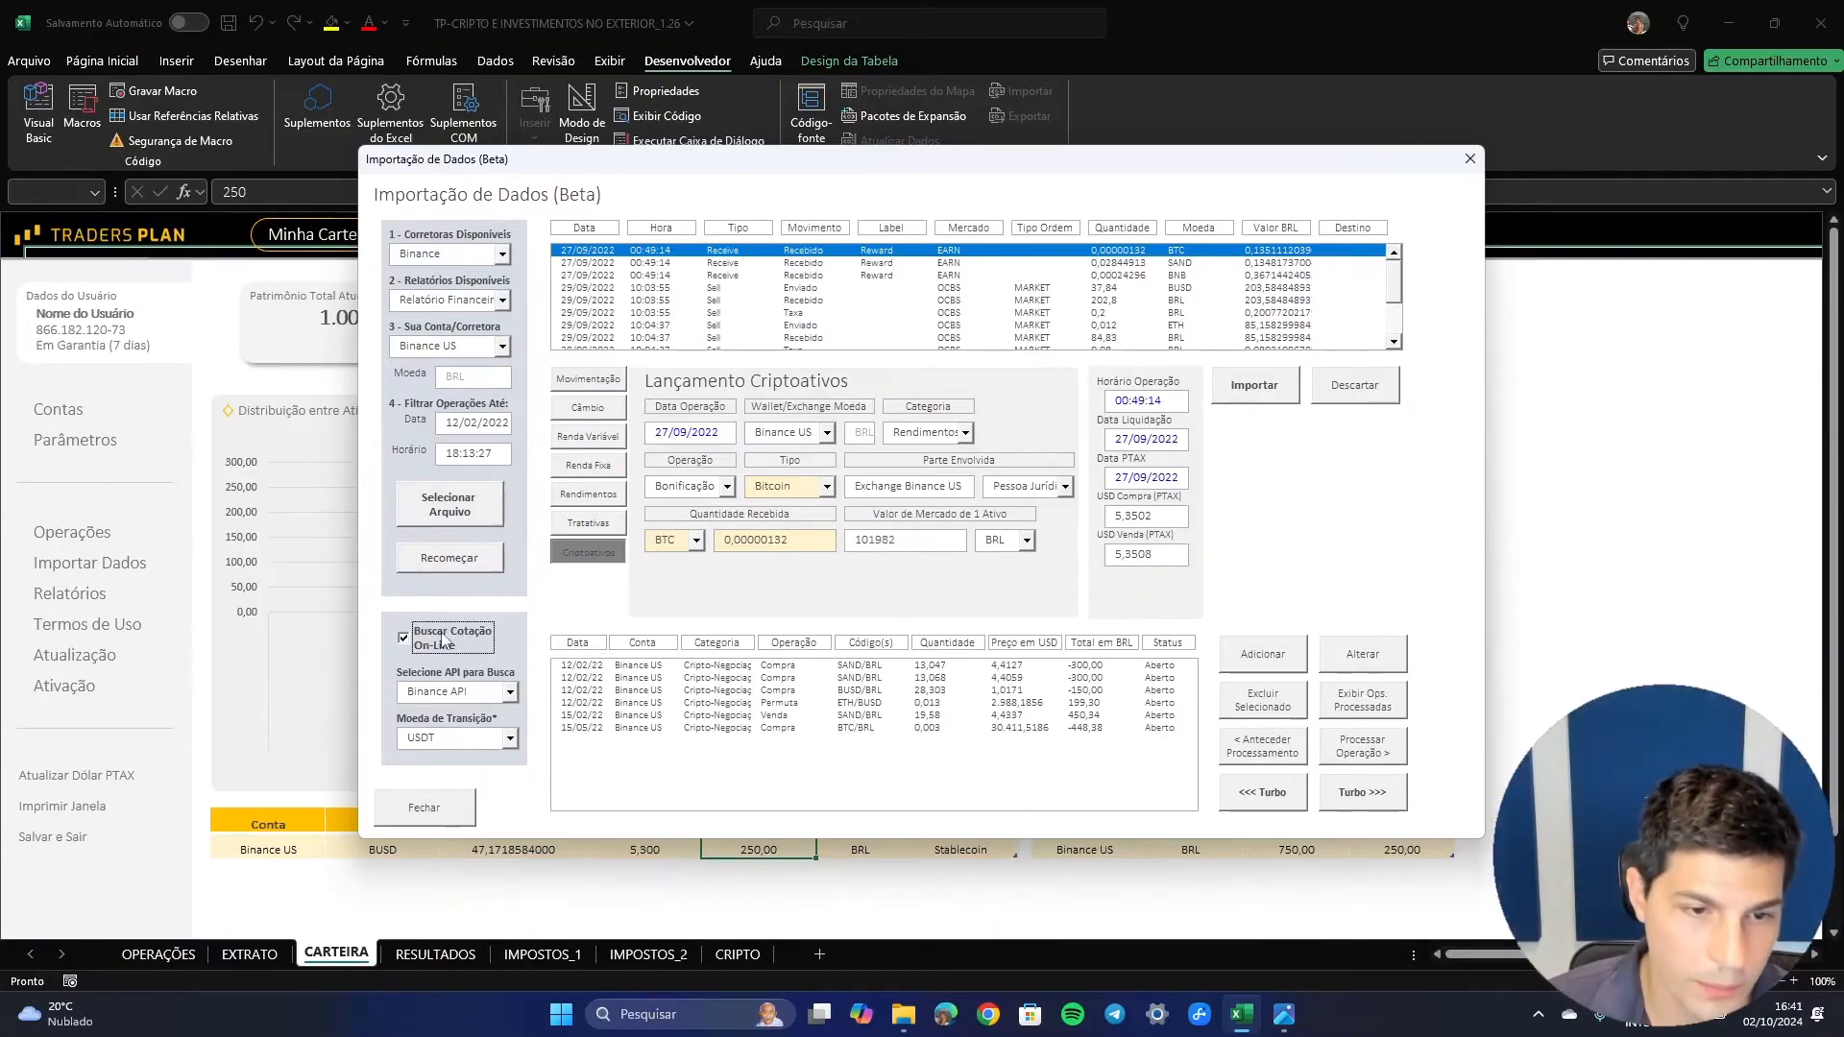
# - Import the 27/09/2022 reward records for BTC, SAND and BNB as bonus income
pyautogui.click(1285, 387)
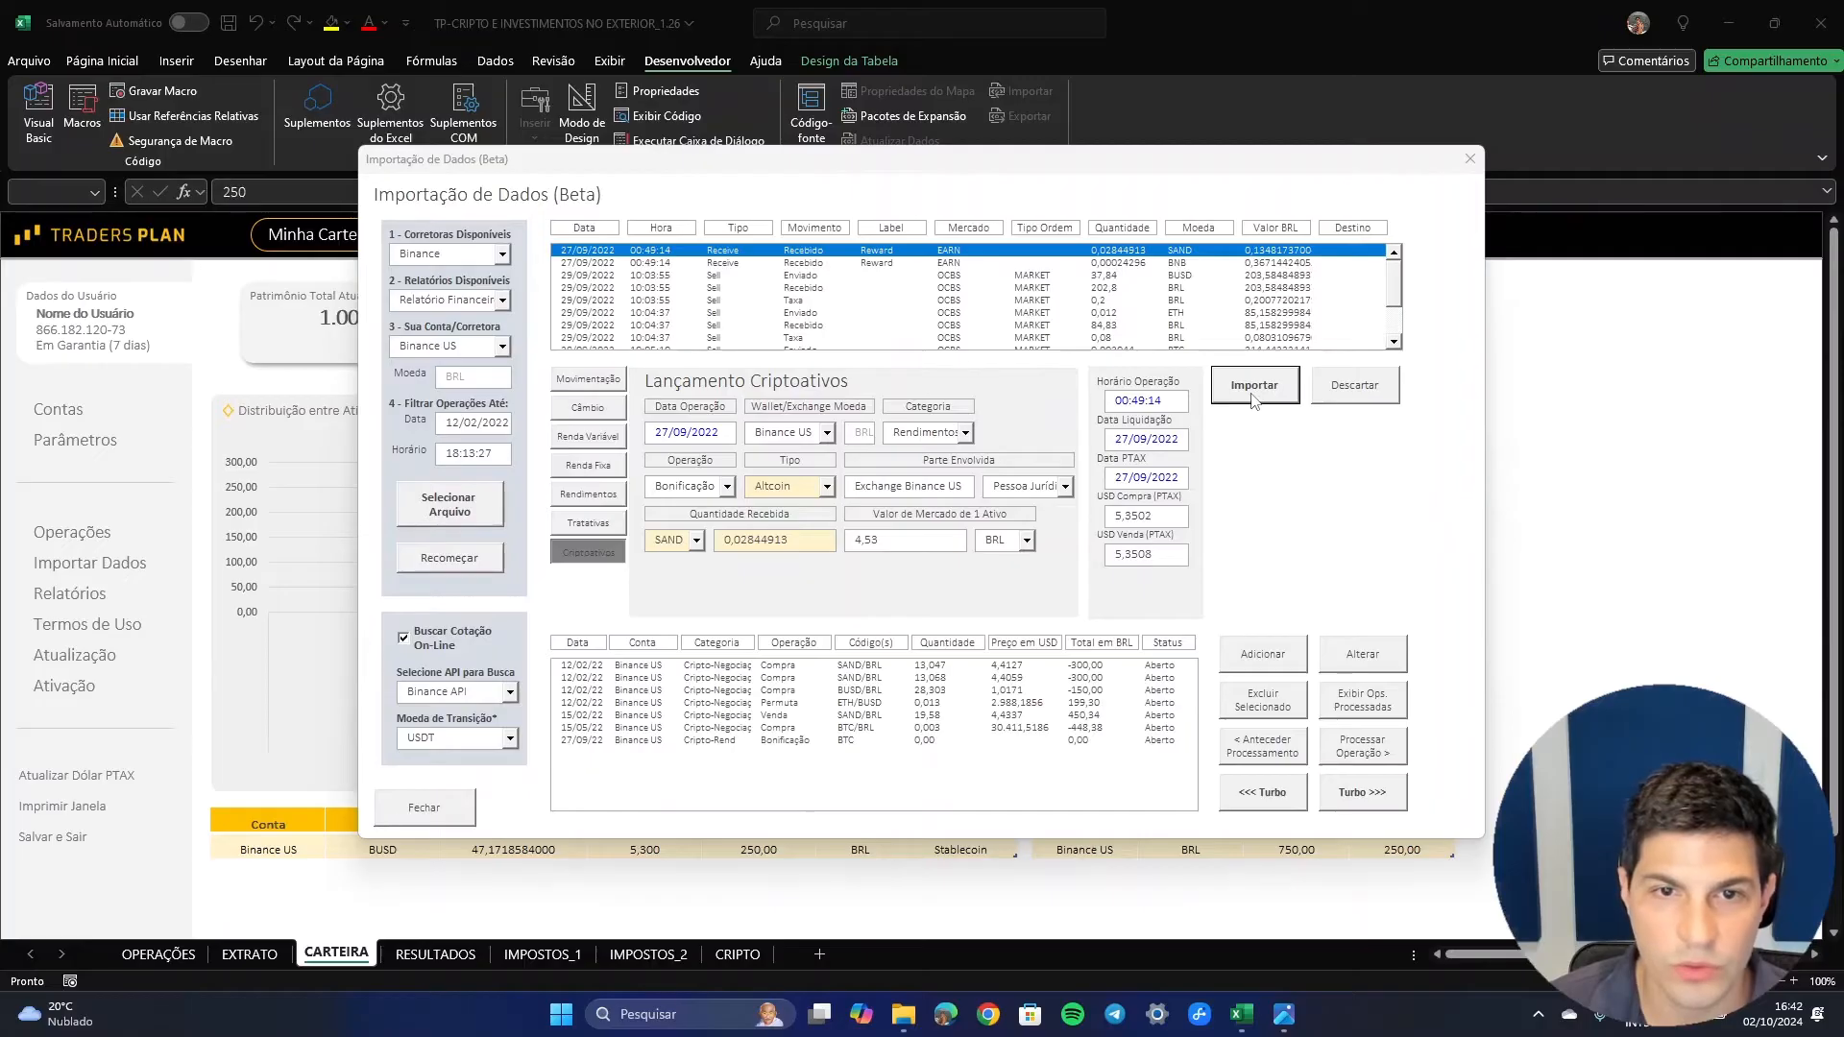
pyautogui.click(1261, 394)
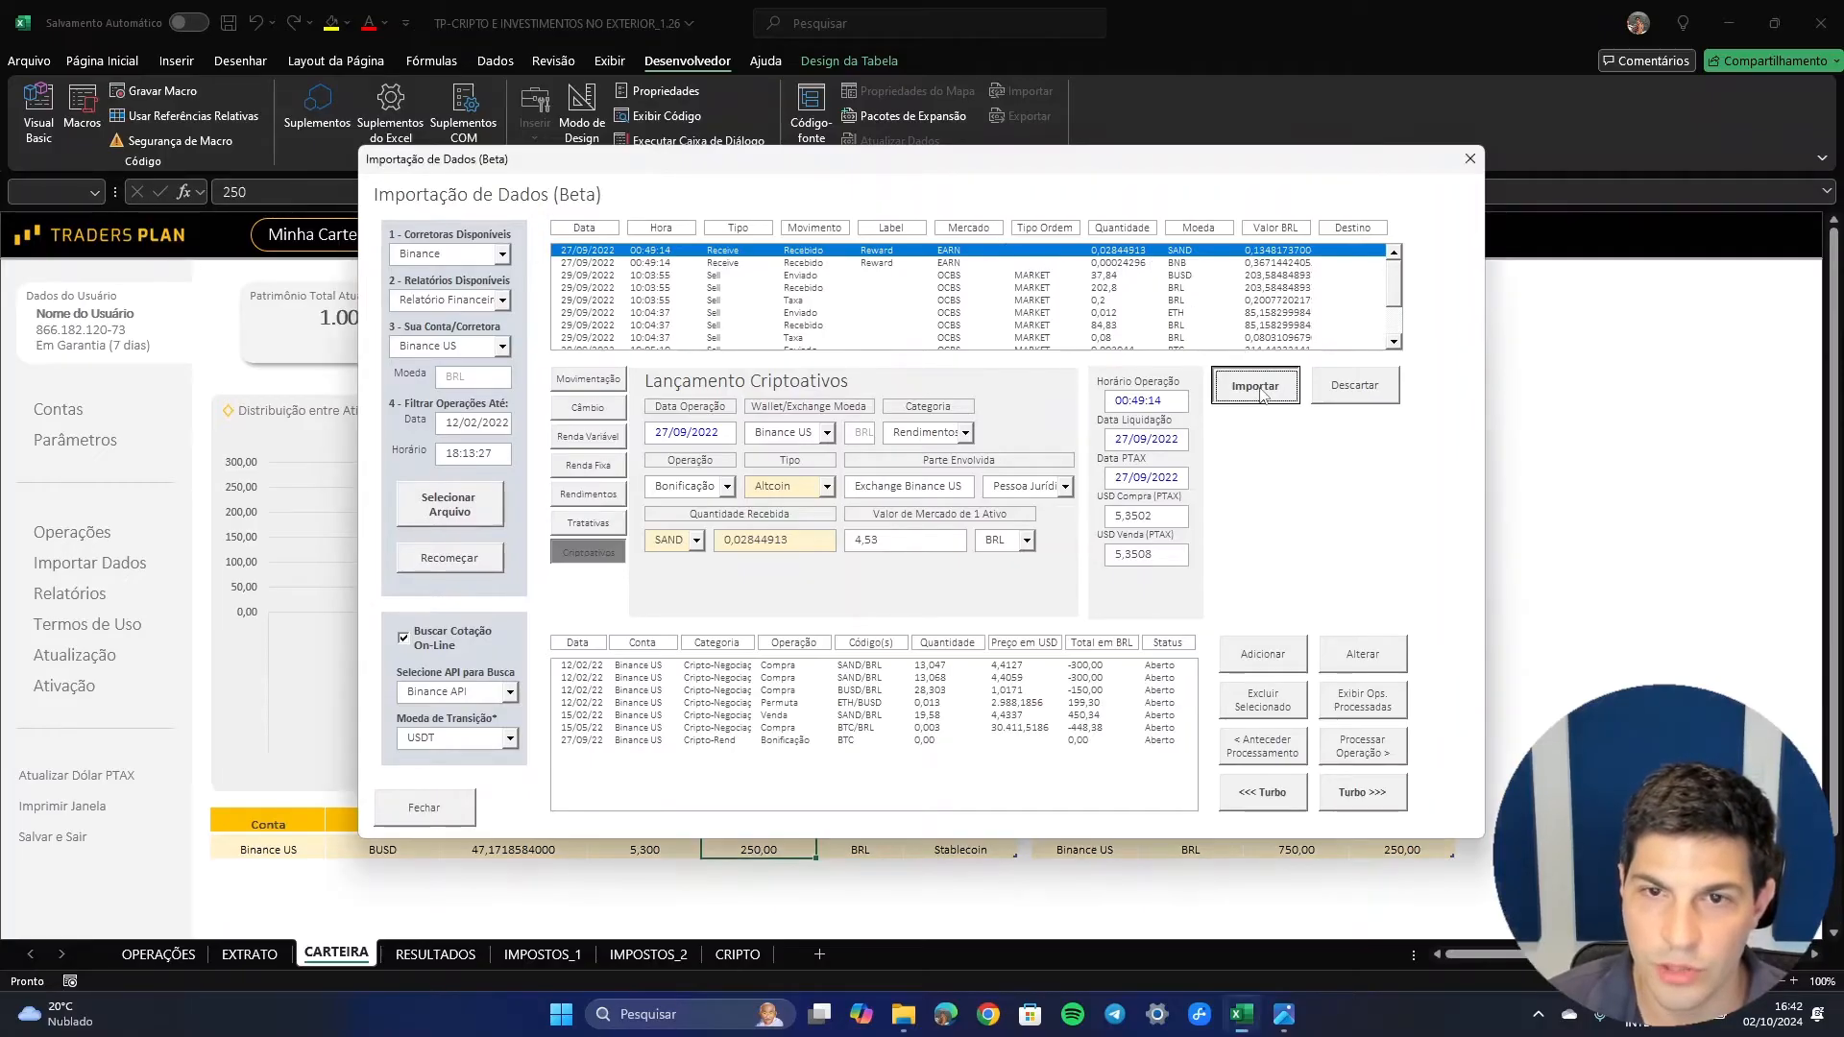
pyautogui.click(1258, 388)
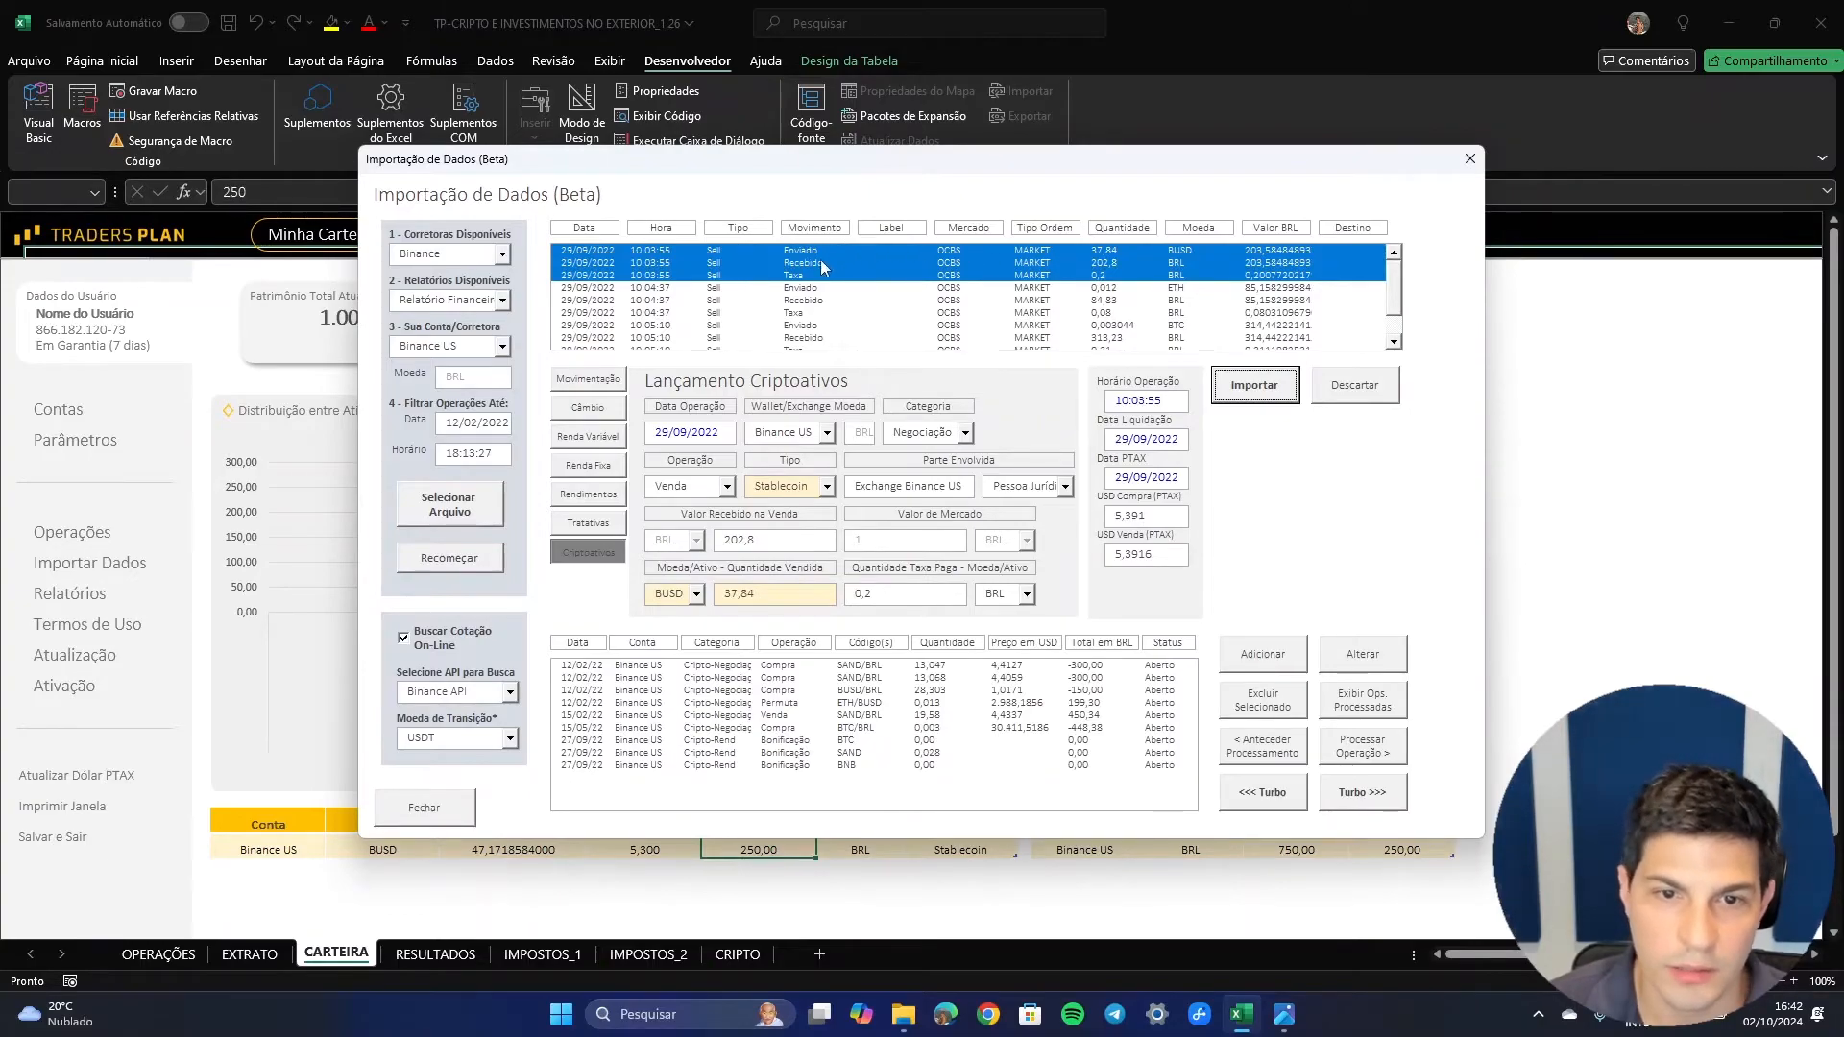
# - Import the 29/09/2022 sales of 37,84 BUSD, 0,012 ETH and 0,003044 BTC
pyautogui.click(1235, 394)
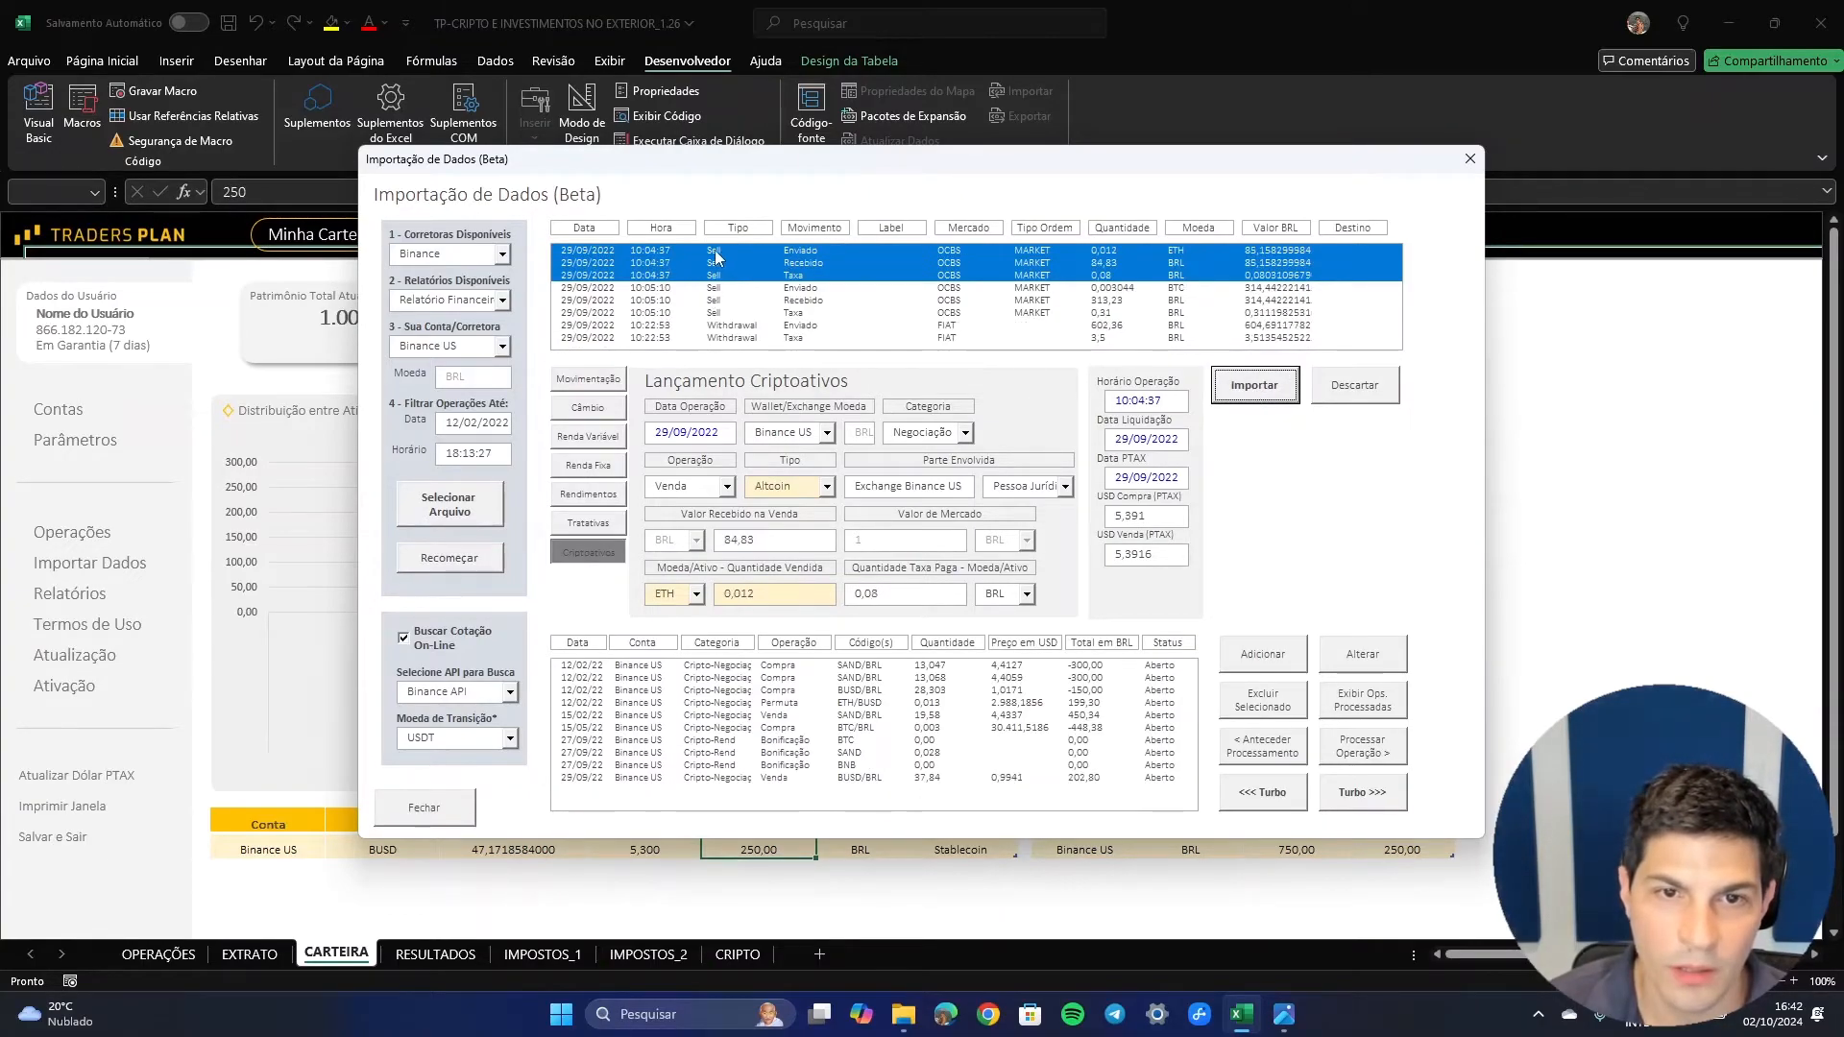
pyautogui.click(1241, 392)
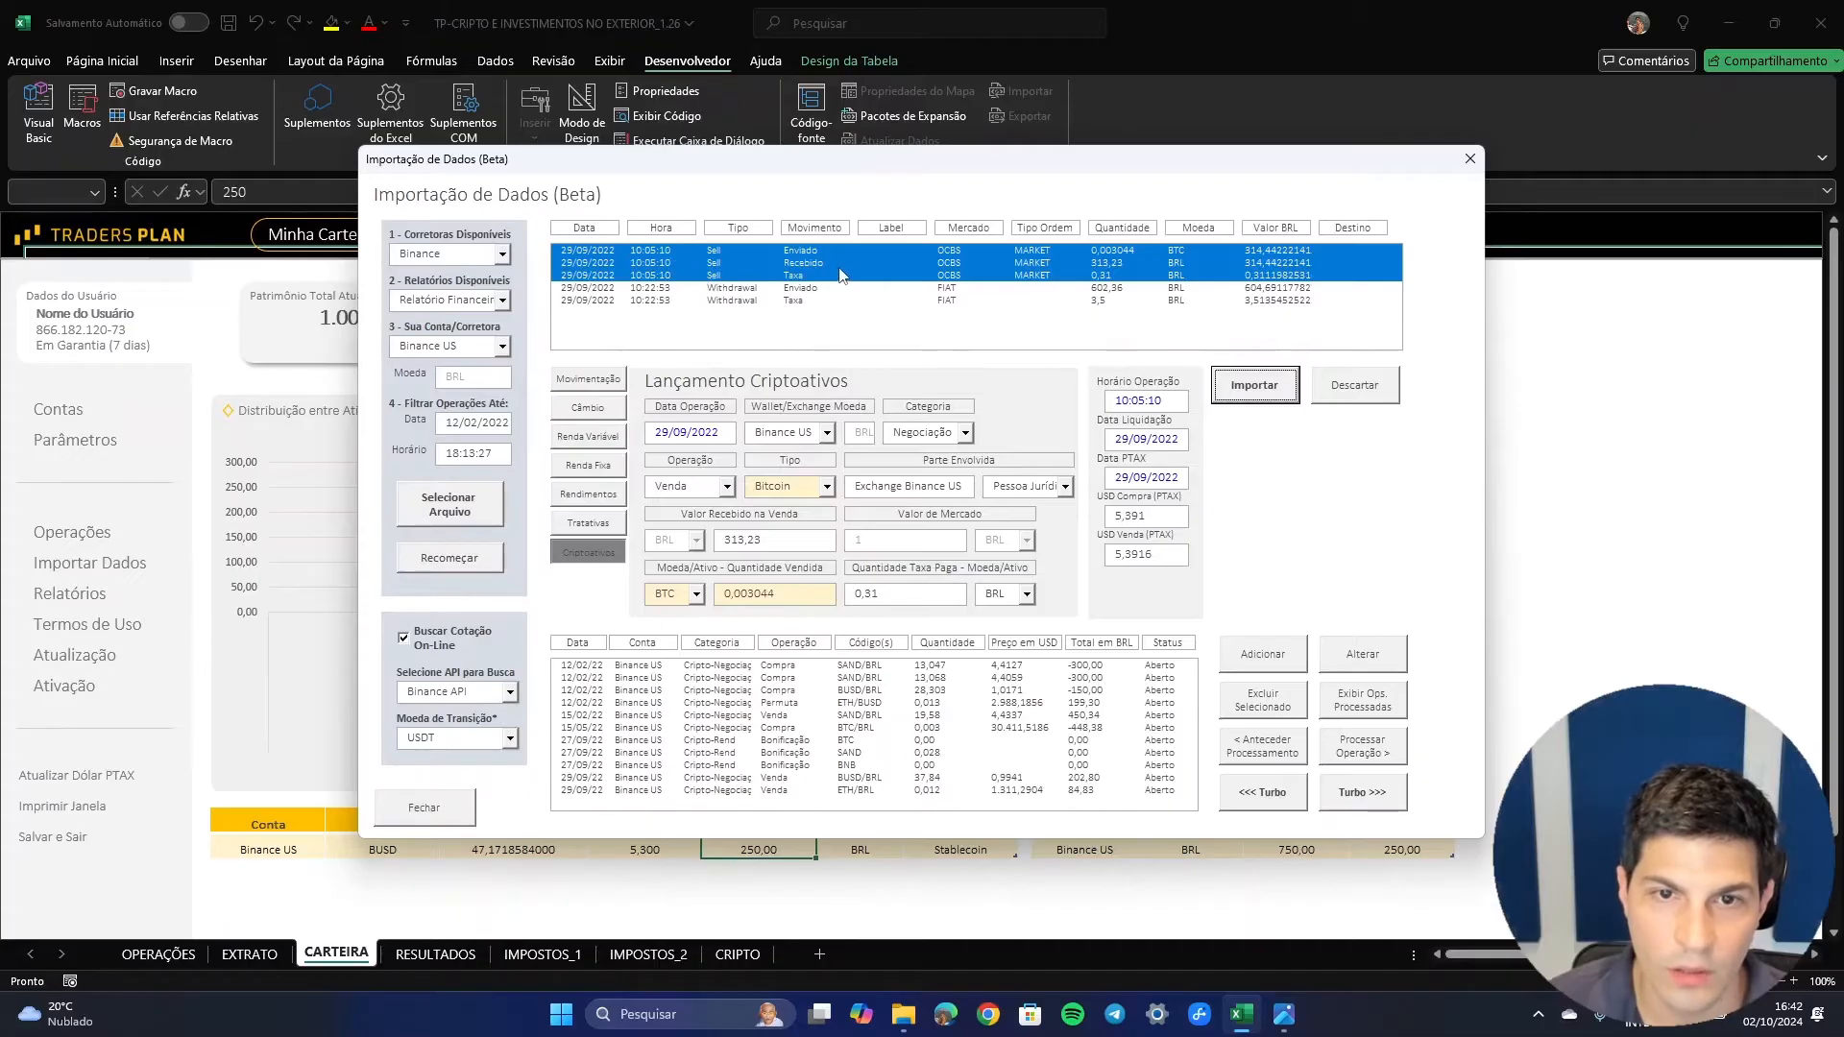
pyautogui.click(1231, 384)
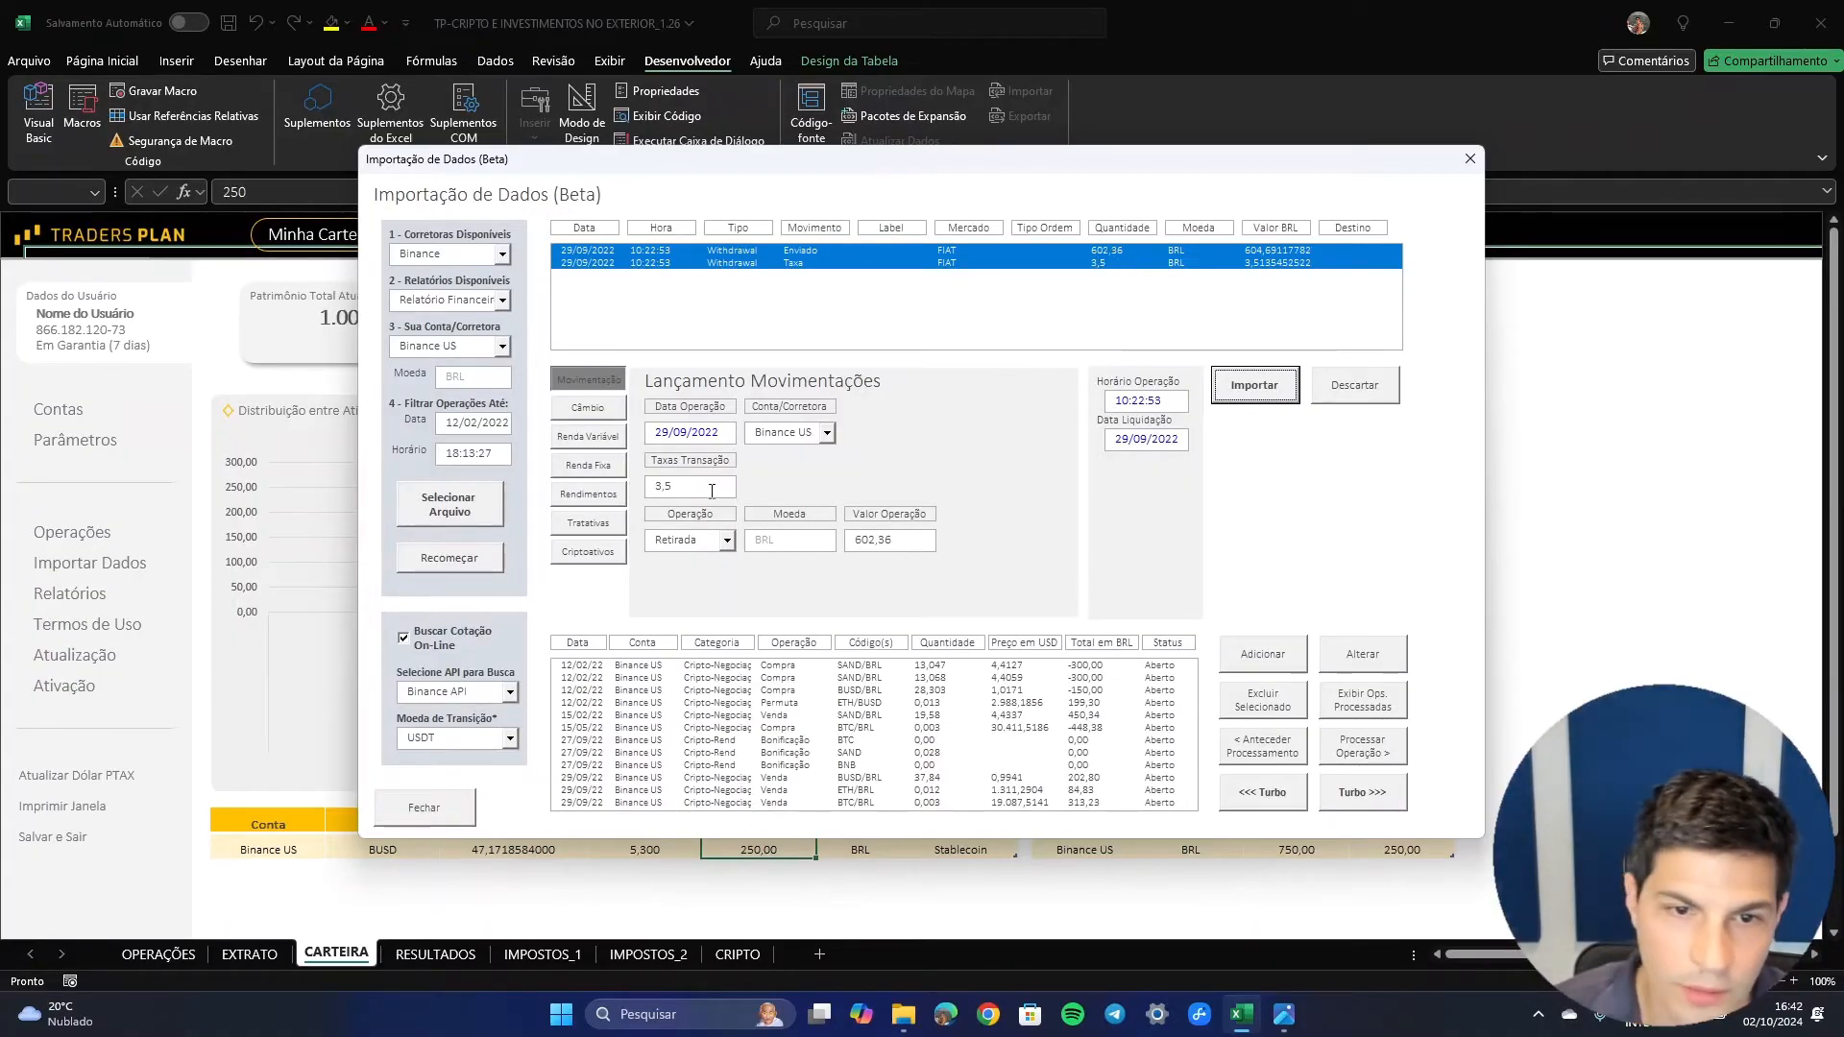
# - Check the transaction fee, import the 602,36 BRL withdrawal, and close the import form without updating the Carteira tables
pyautogui.doubleClick(681, 484)
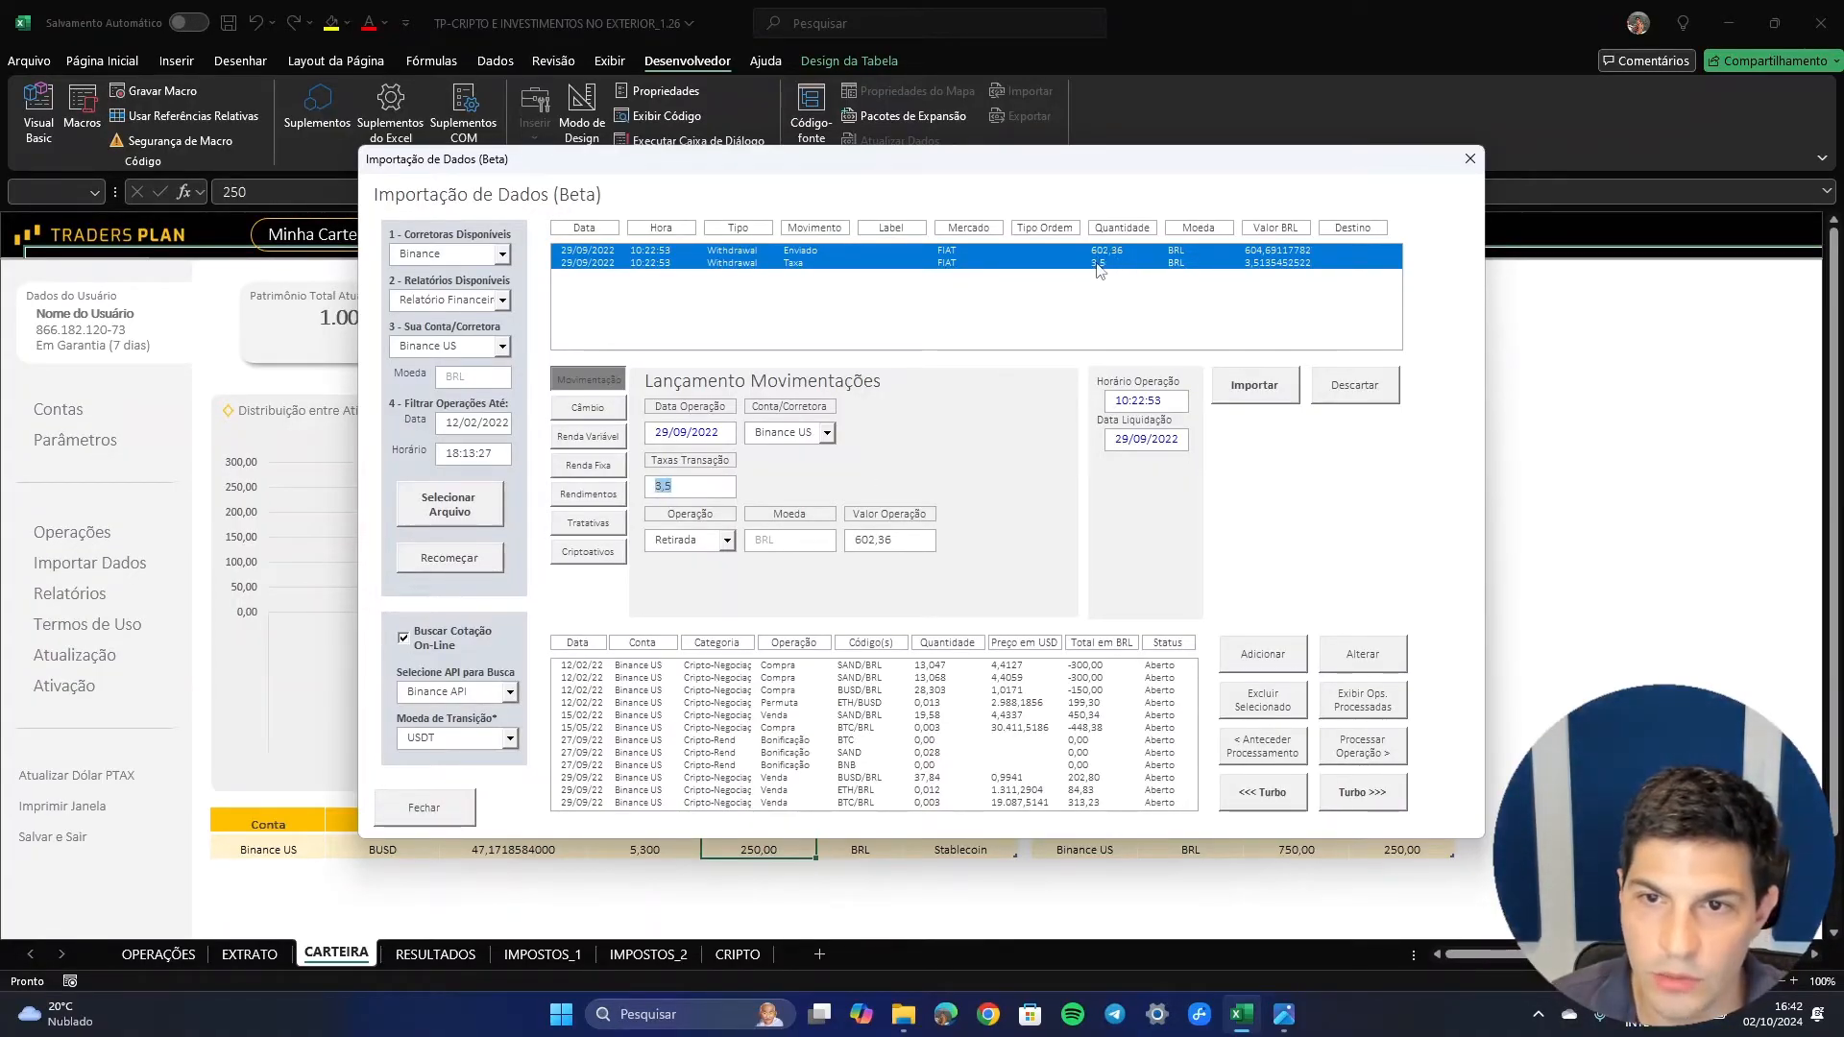
pyautogui.click(1253, 388)
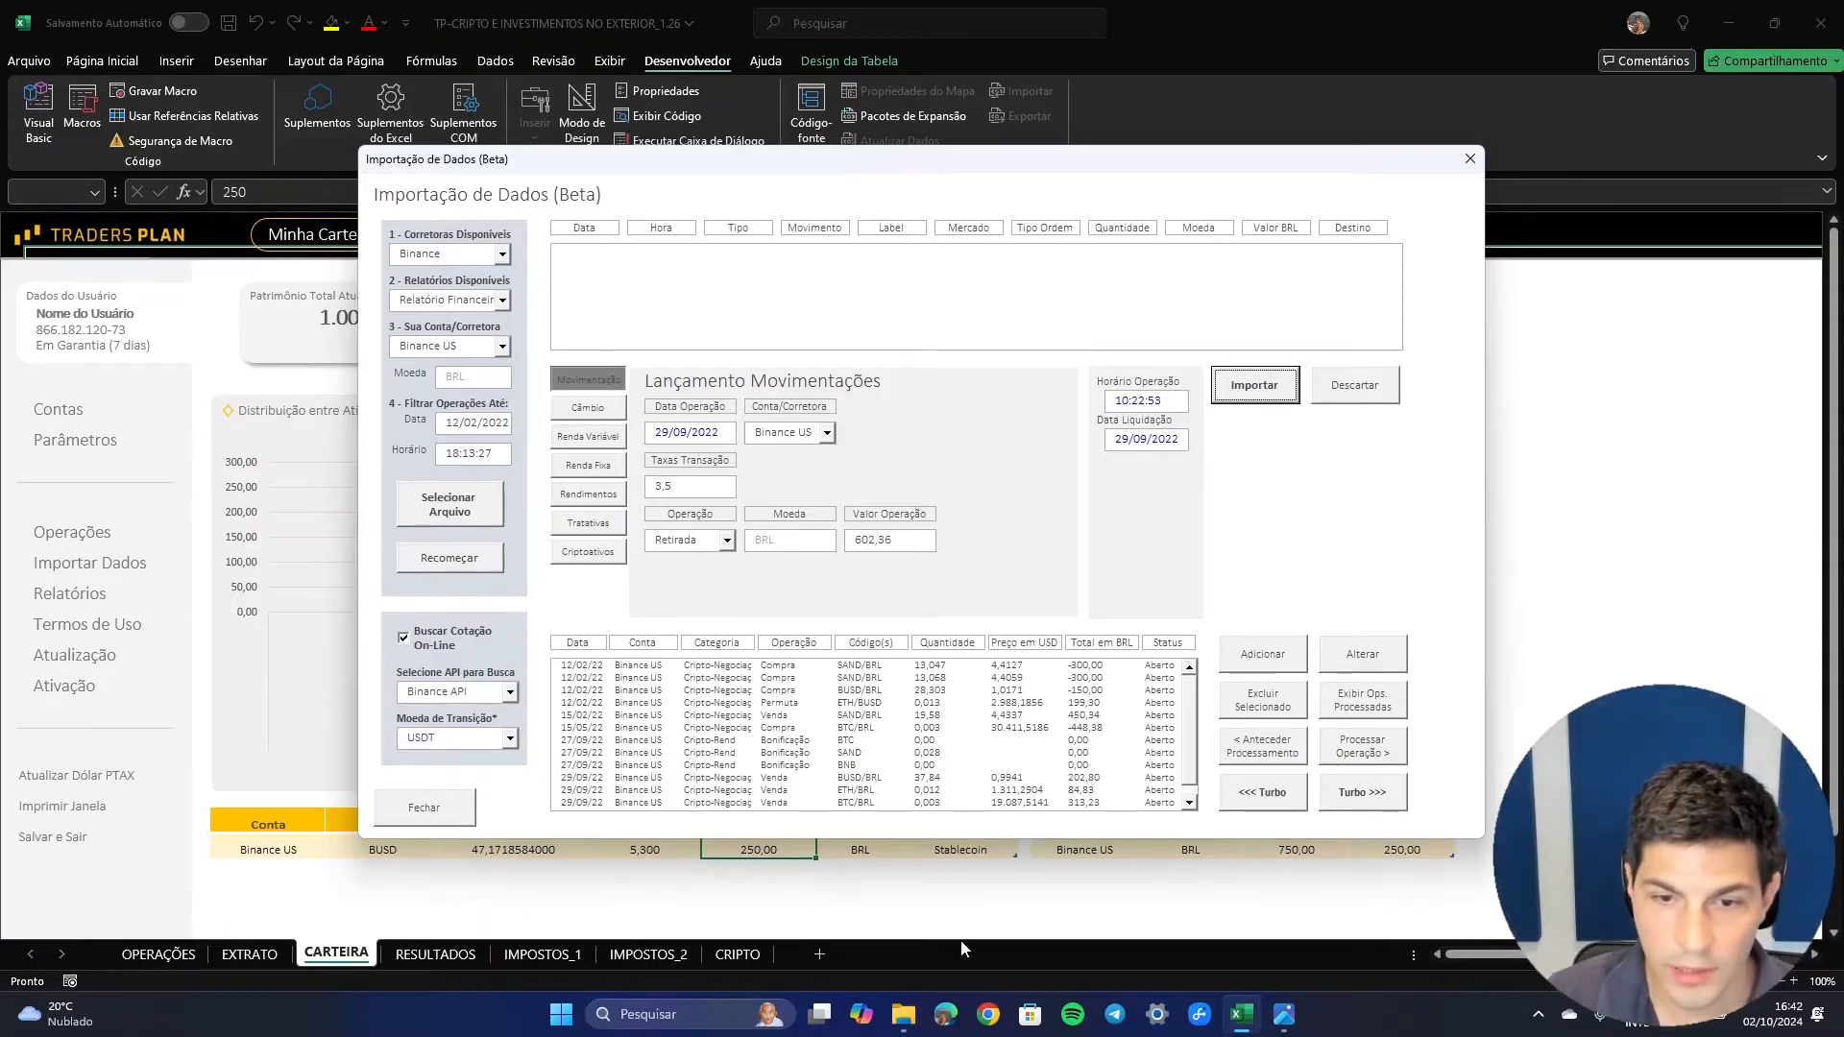
pyautogui.click(457, 814)
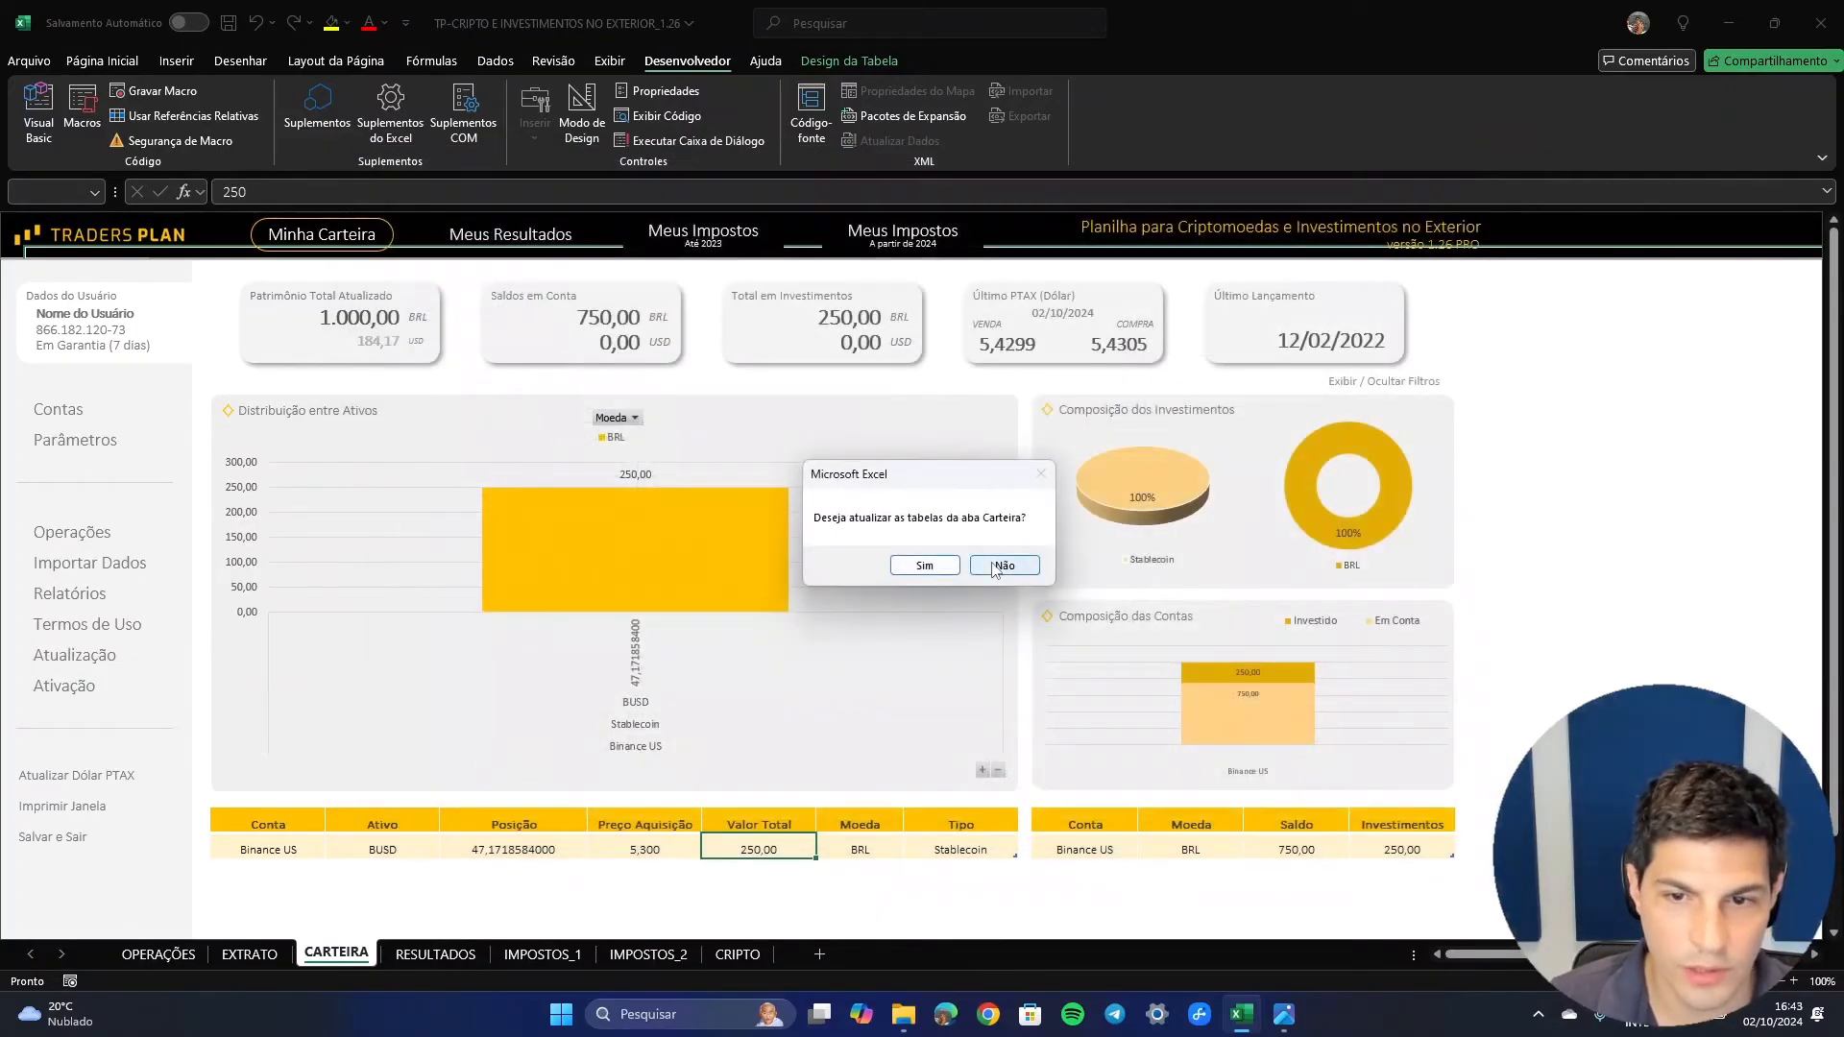
pyautogui.click(1008, 567)
# - View the imported entries in the operations form and close it without updating the Carteira tables
pyautogui.click(94, 533)
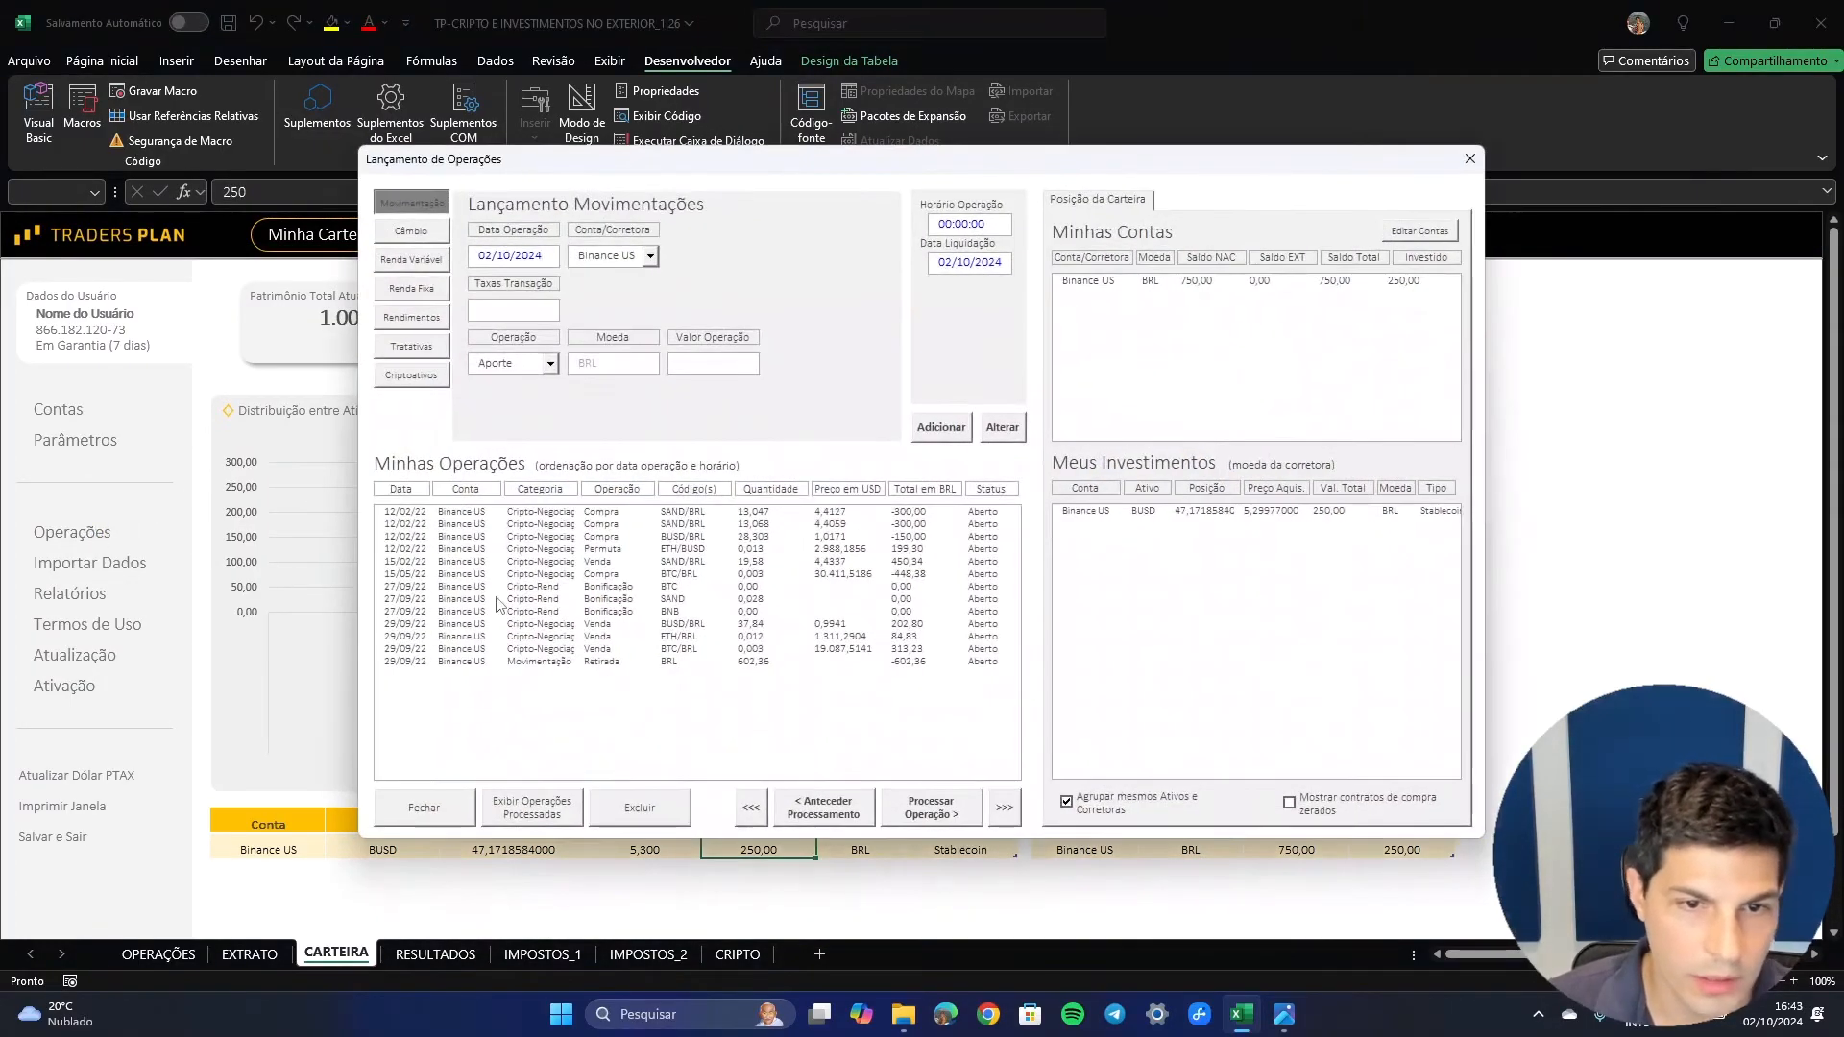
pyautogui.click(438, 812)
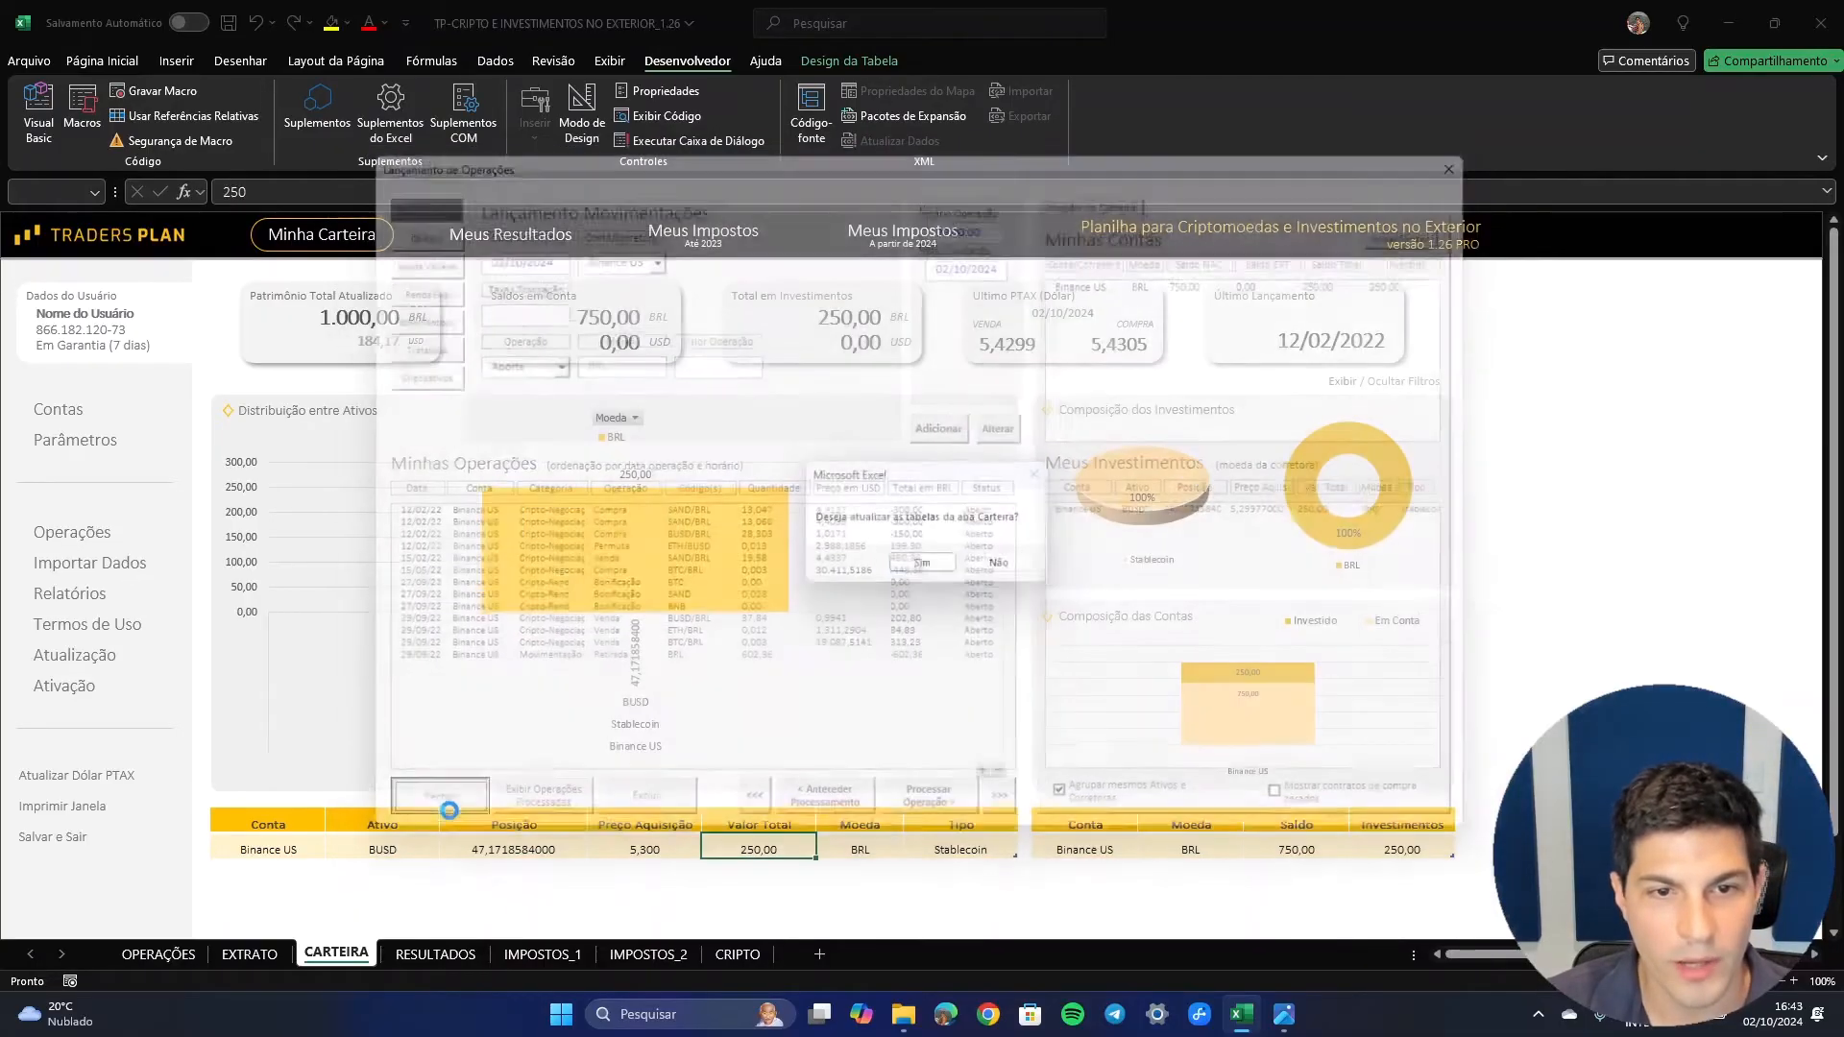
pyautogui.click(1000, 565)
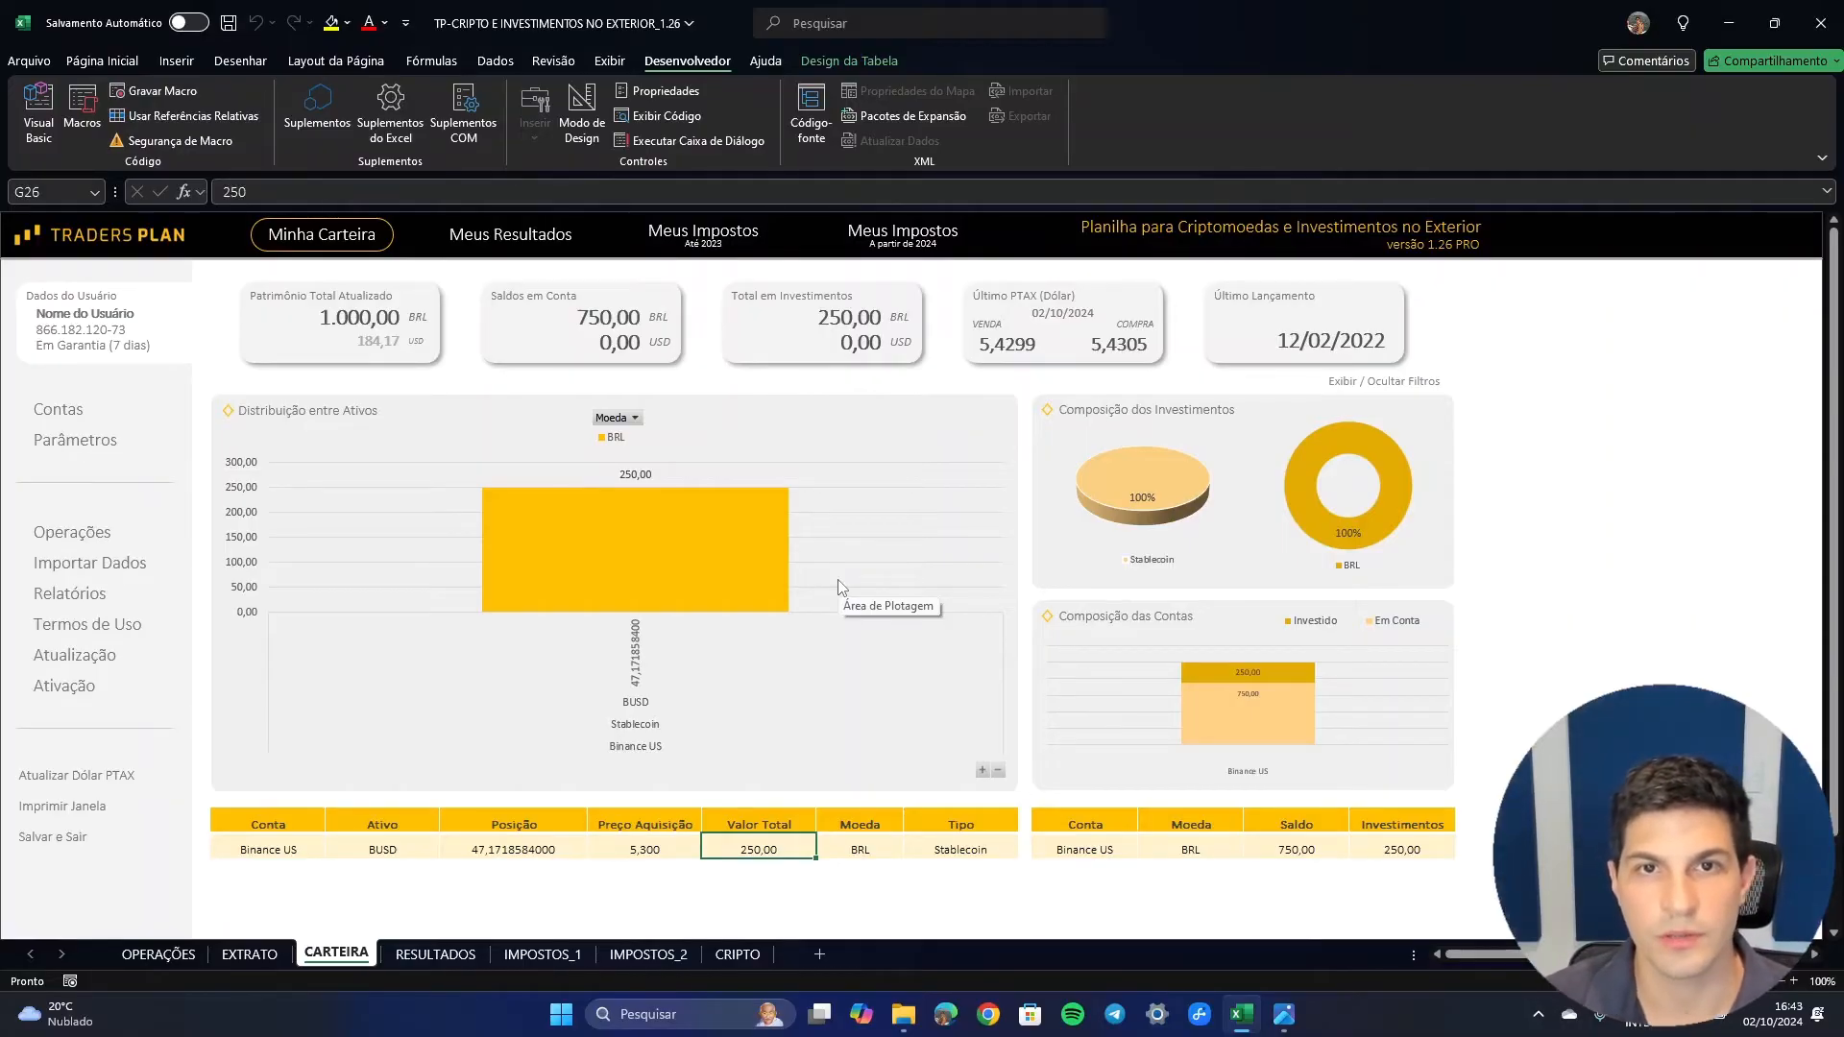
# - Reopen the operations form, check the value of the first 300 BRL SAND purchase of 12/02/2022, and process it
pyautogui.click(88, 540)
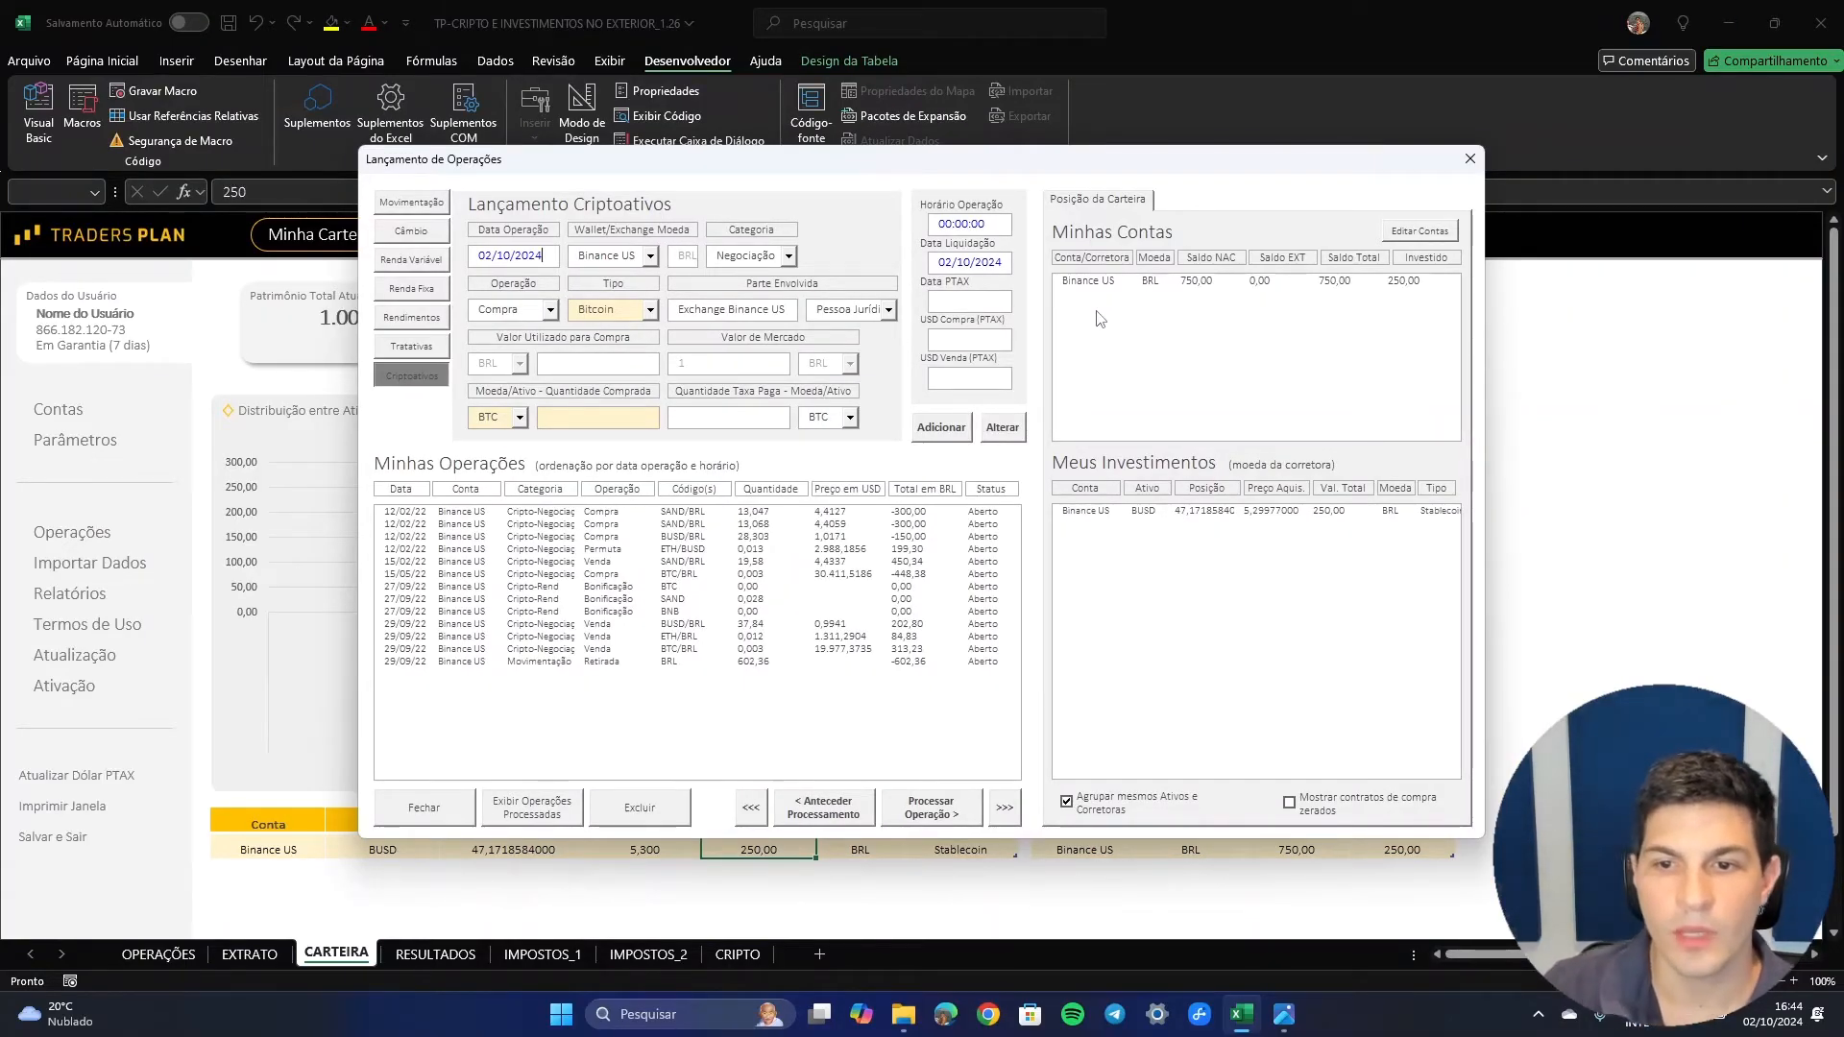
pyautogui.click(748, 512)
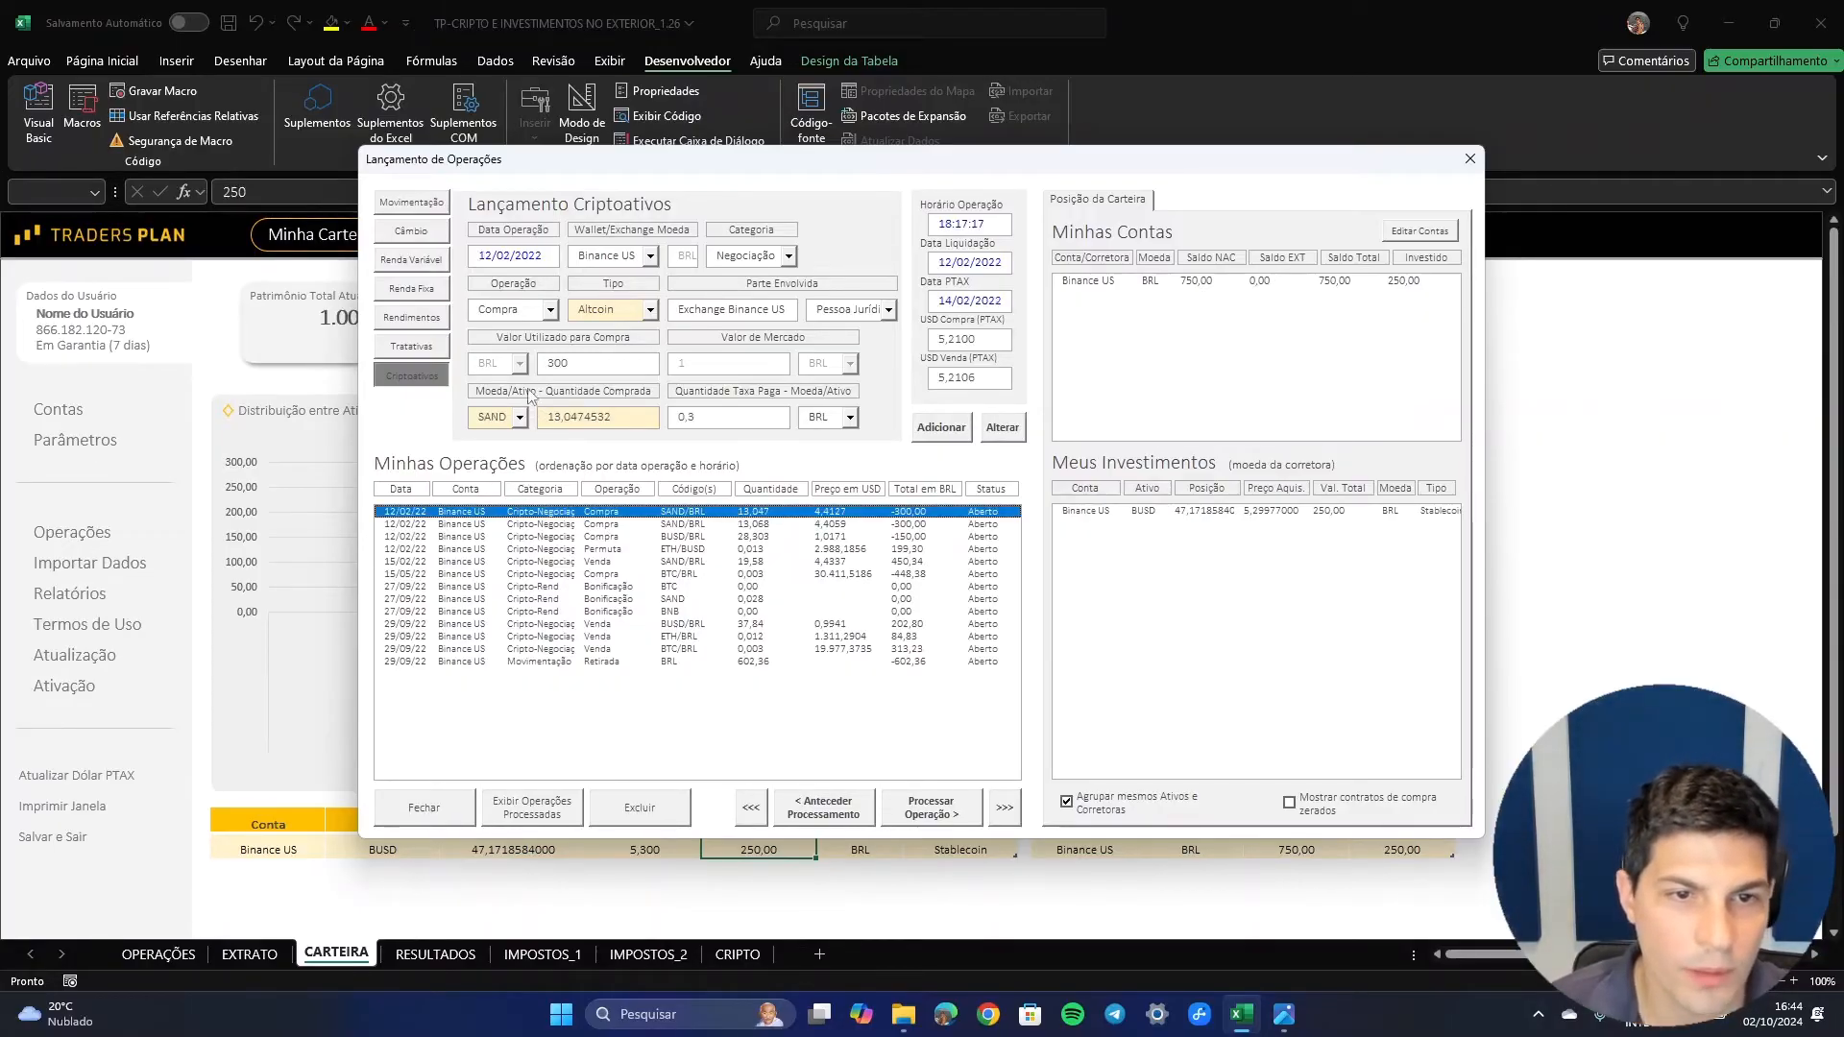
pyautogui.moveTo(581, 359); pyautogui.dragTo(542, 359)
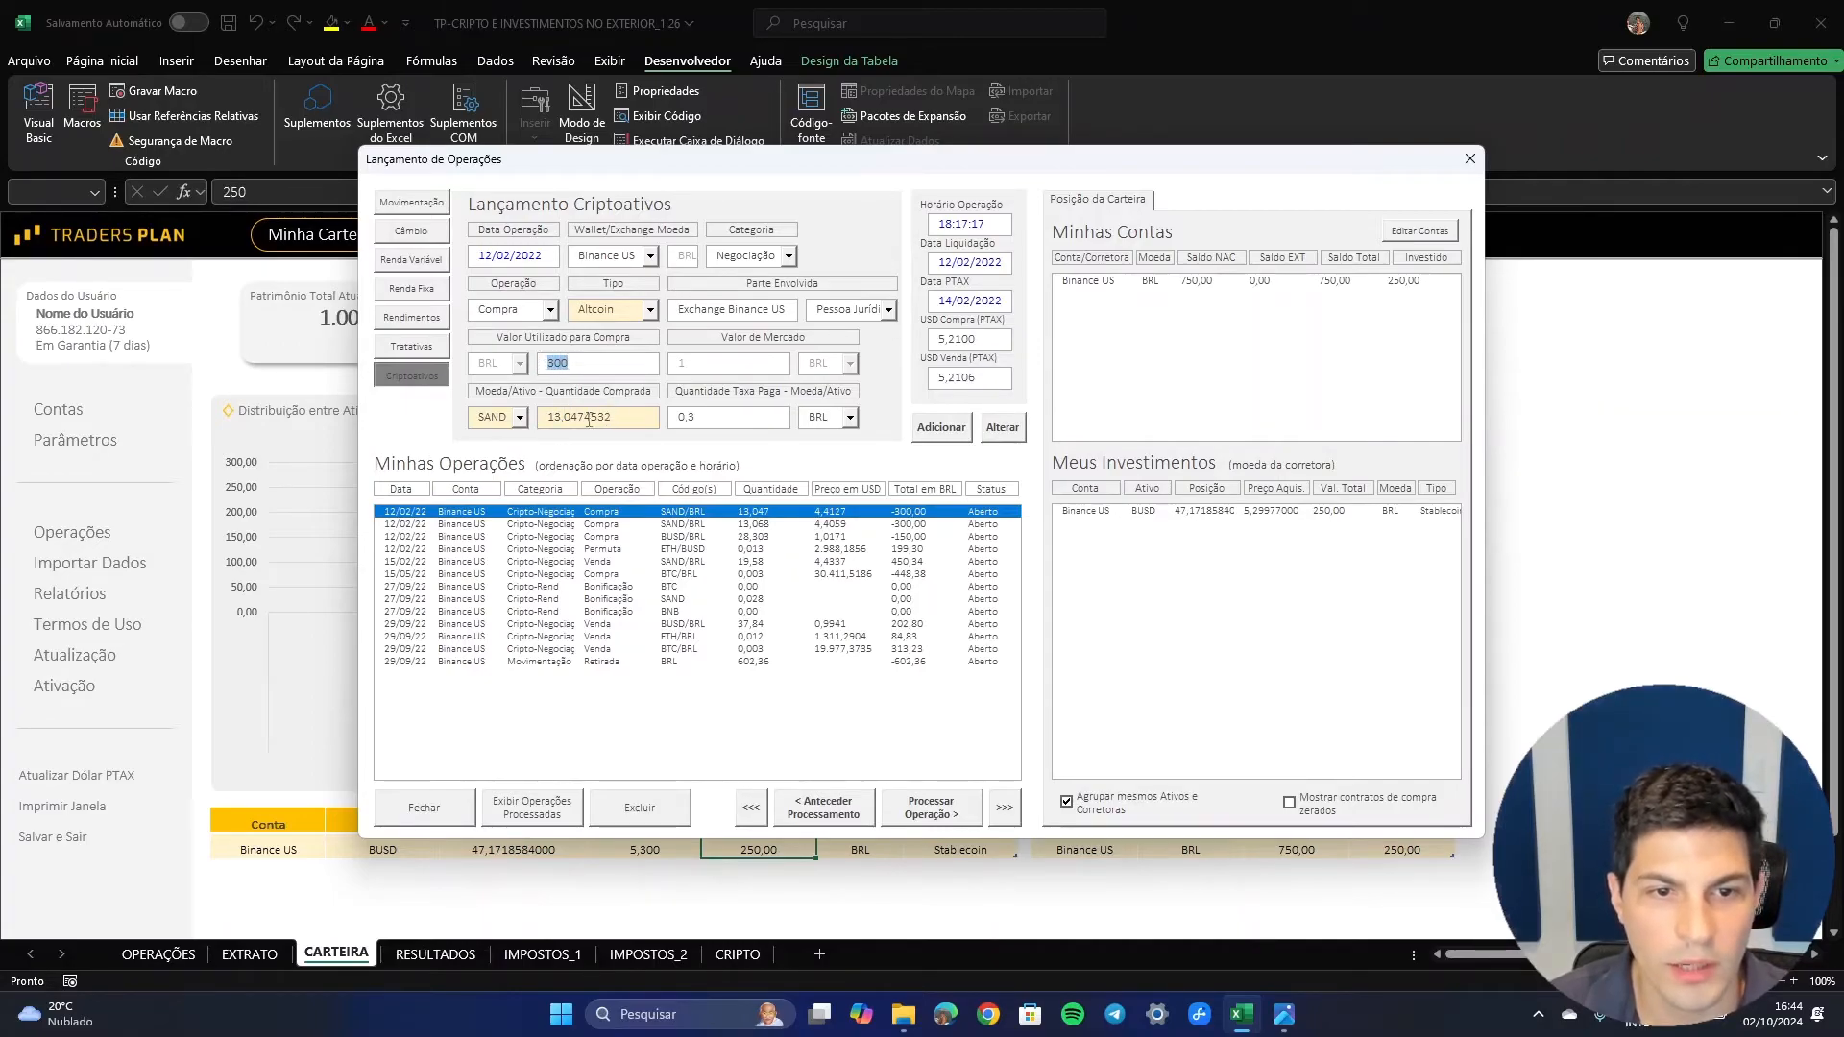
pyautogui.click(935, 813)
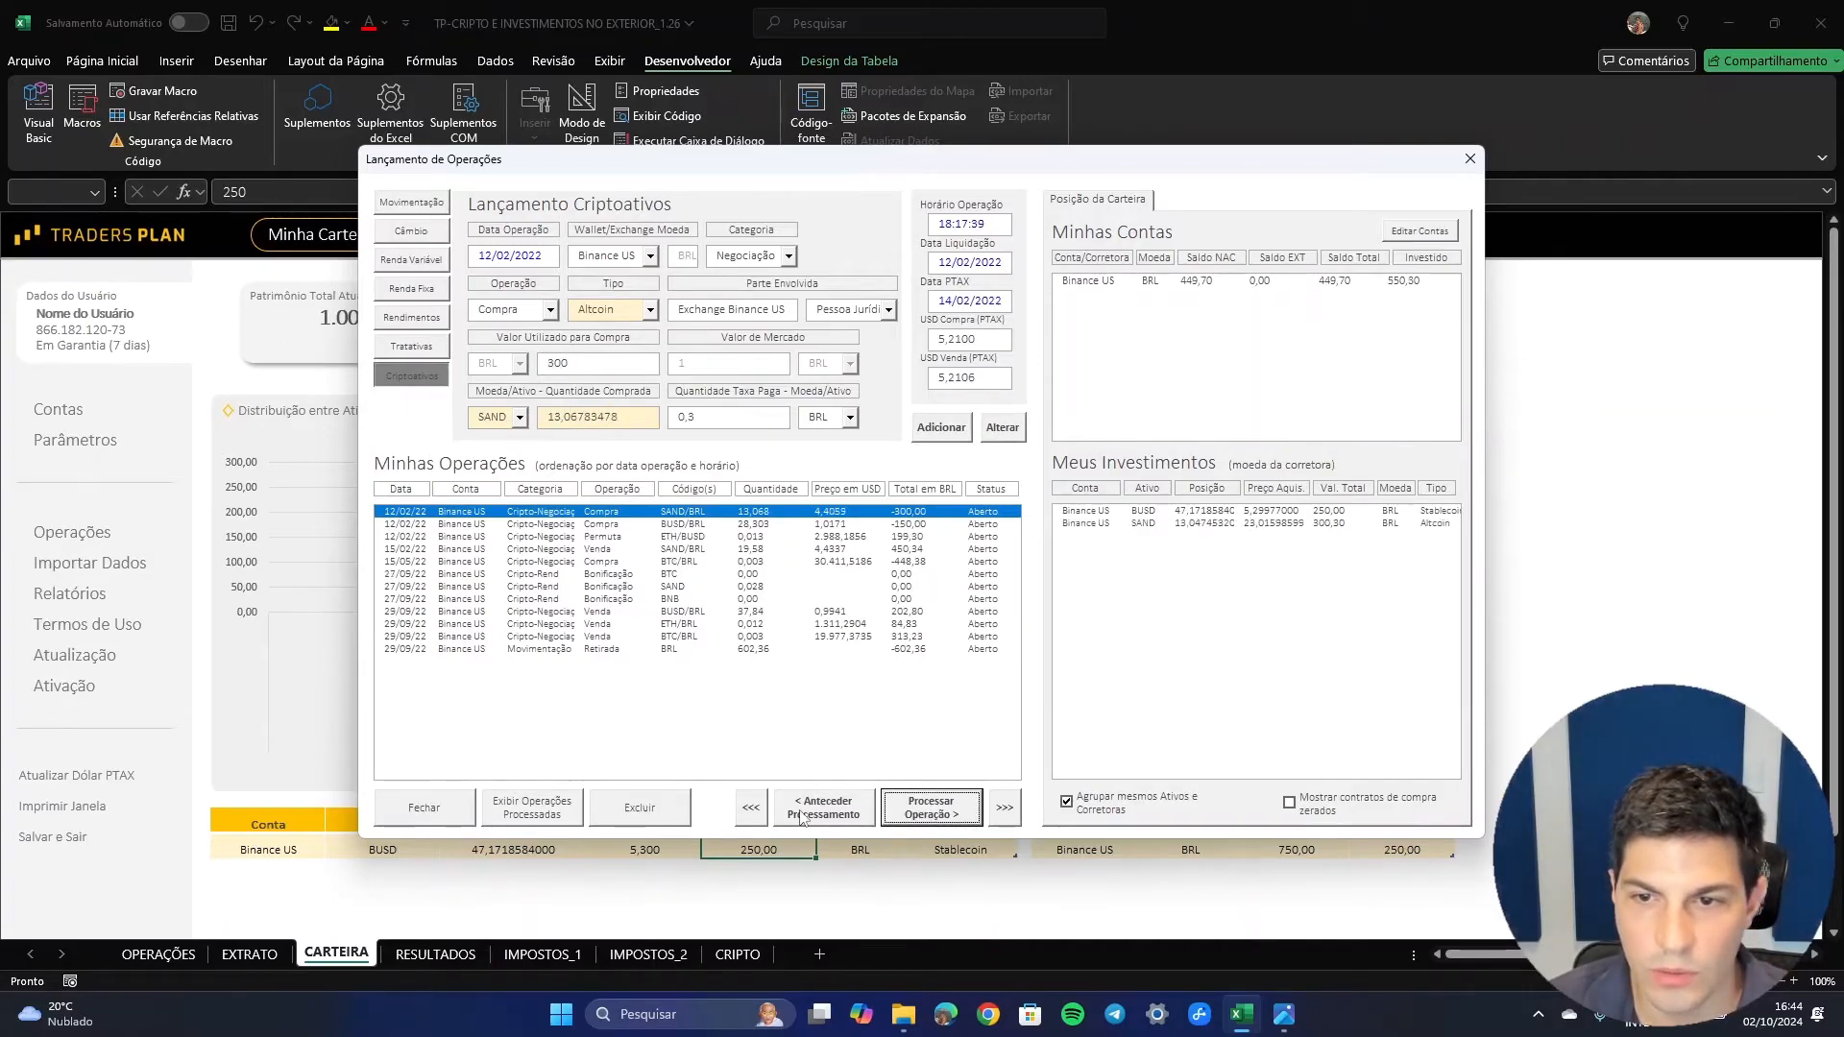
# - Check the Binance US balance and SAND position, and process the second SAND purchase of 300 BRL
pyautogui.click(1354, 281)
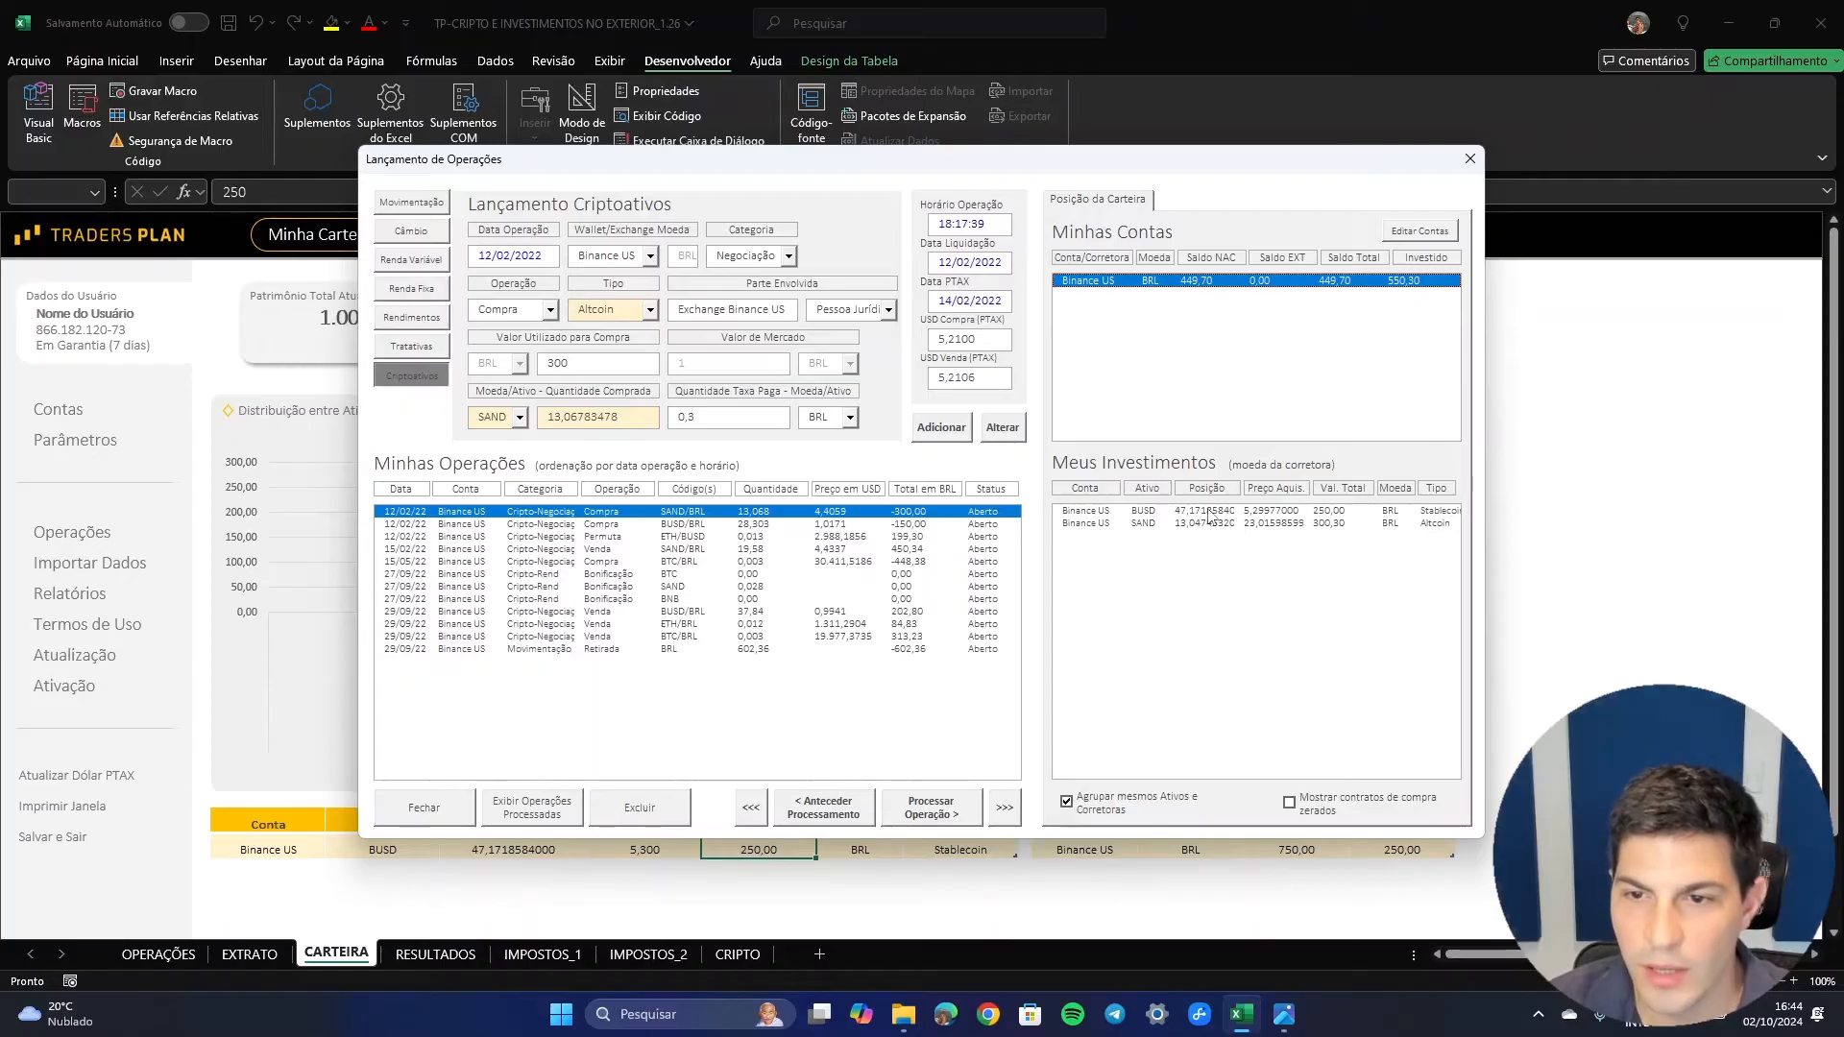
pyautogui.click(1183, 524)
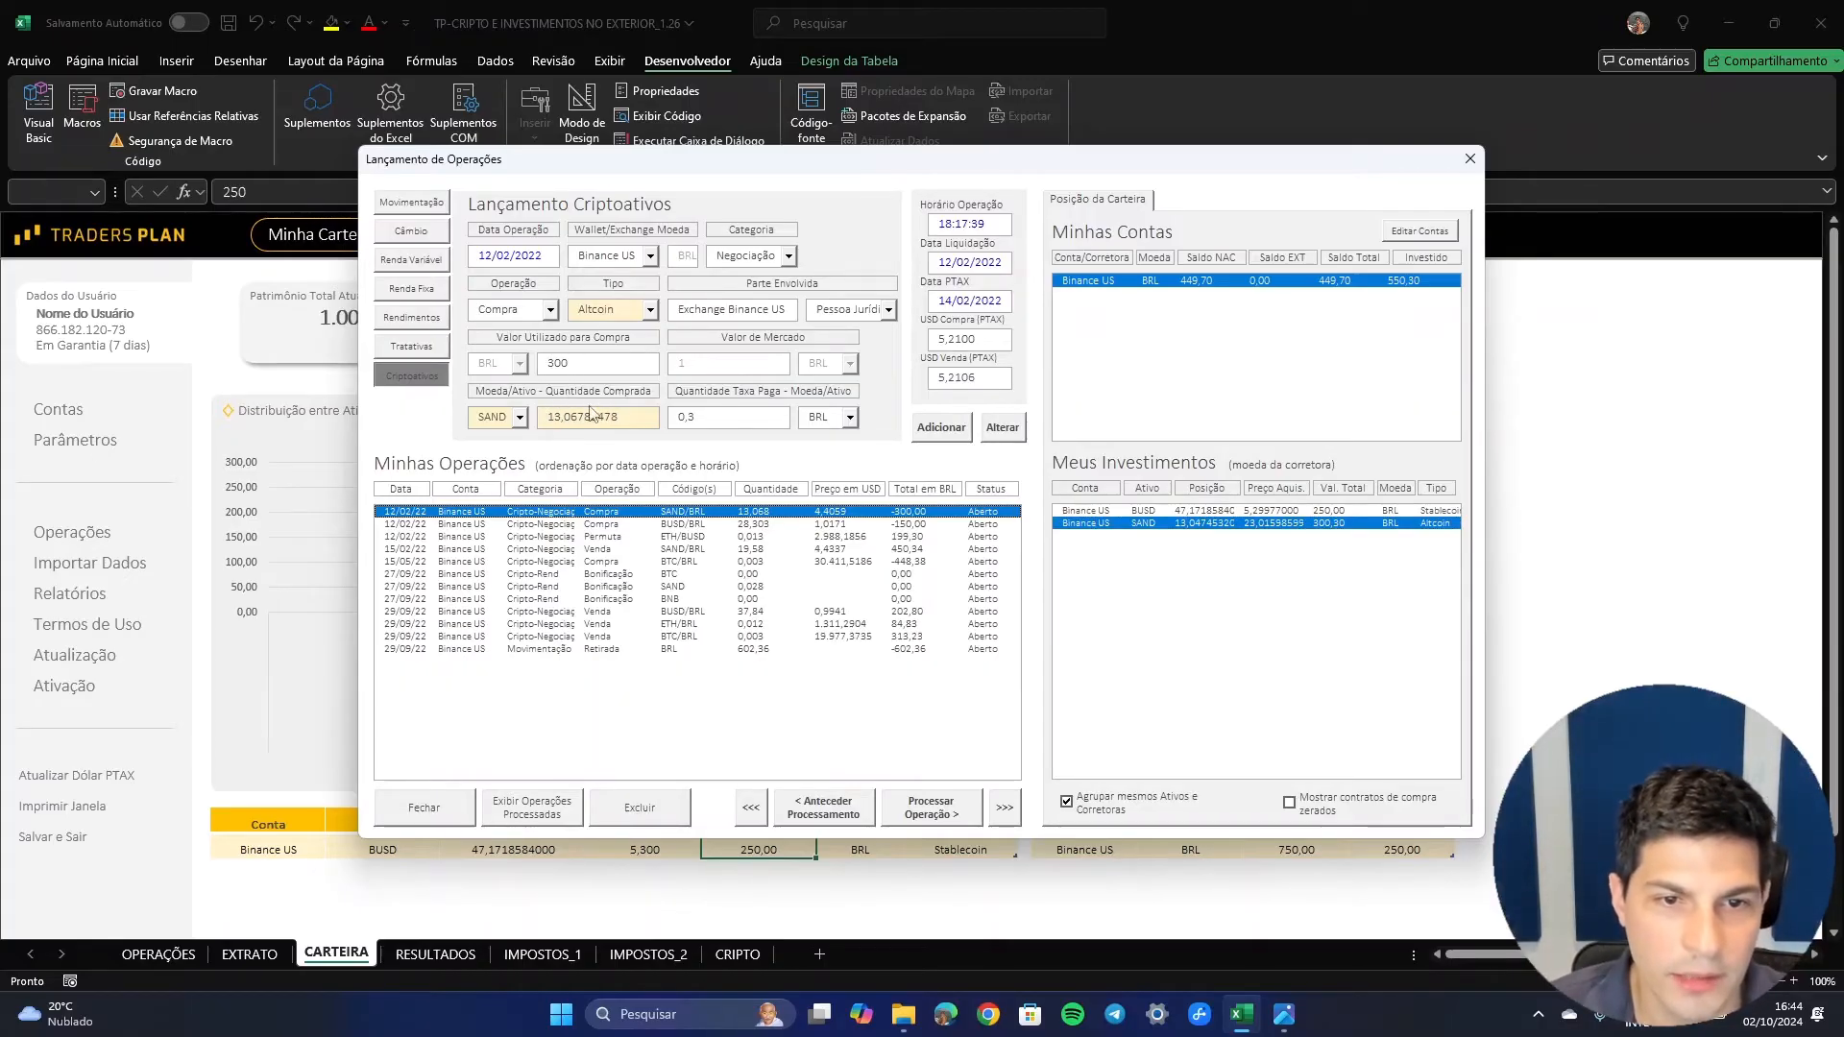
pyautogui.click(926, 817)
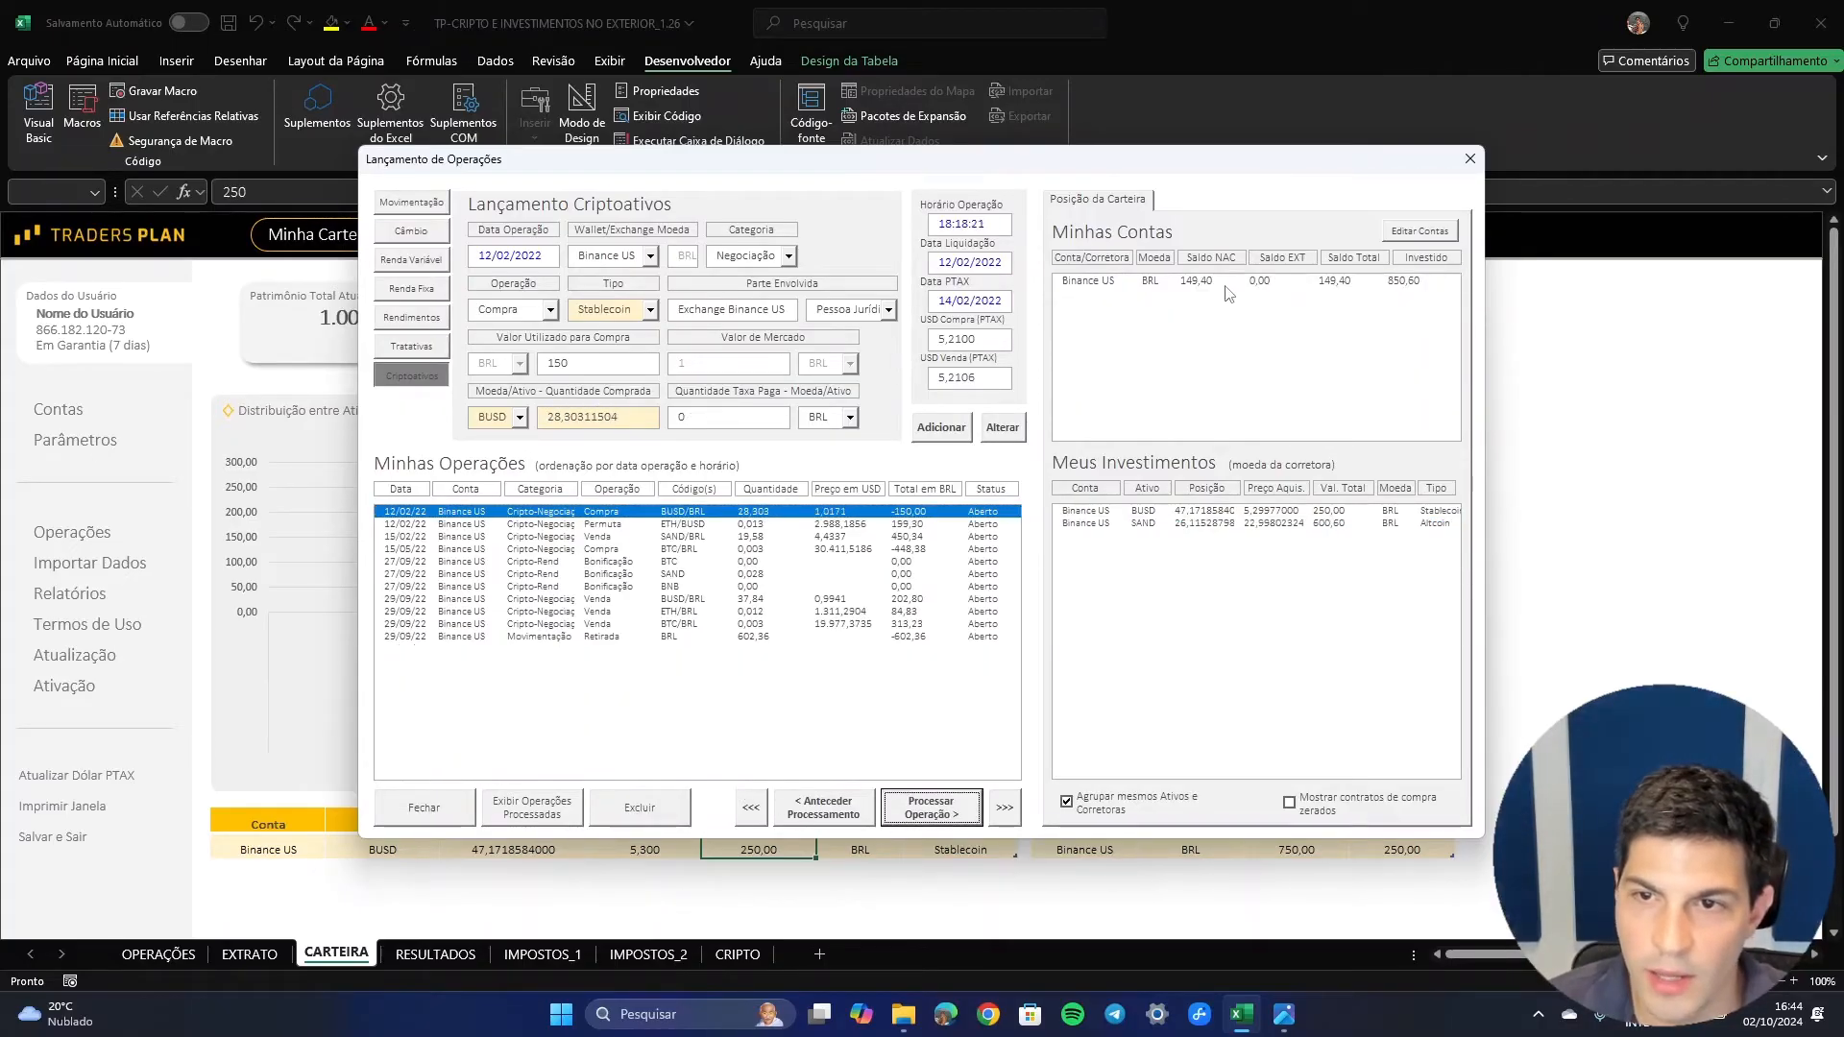
pyautogui.click(1201, 524)
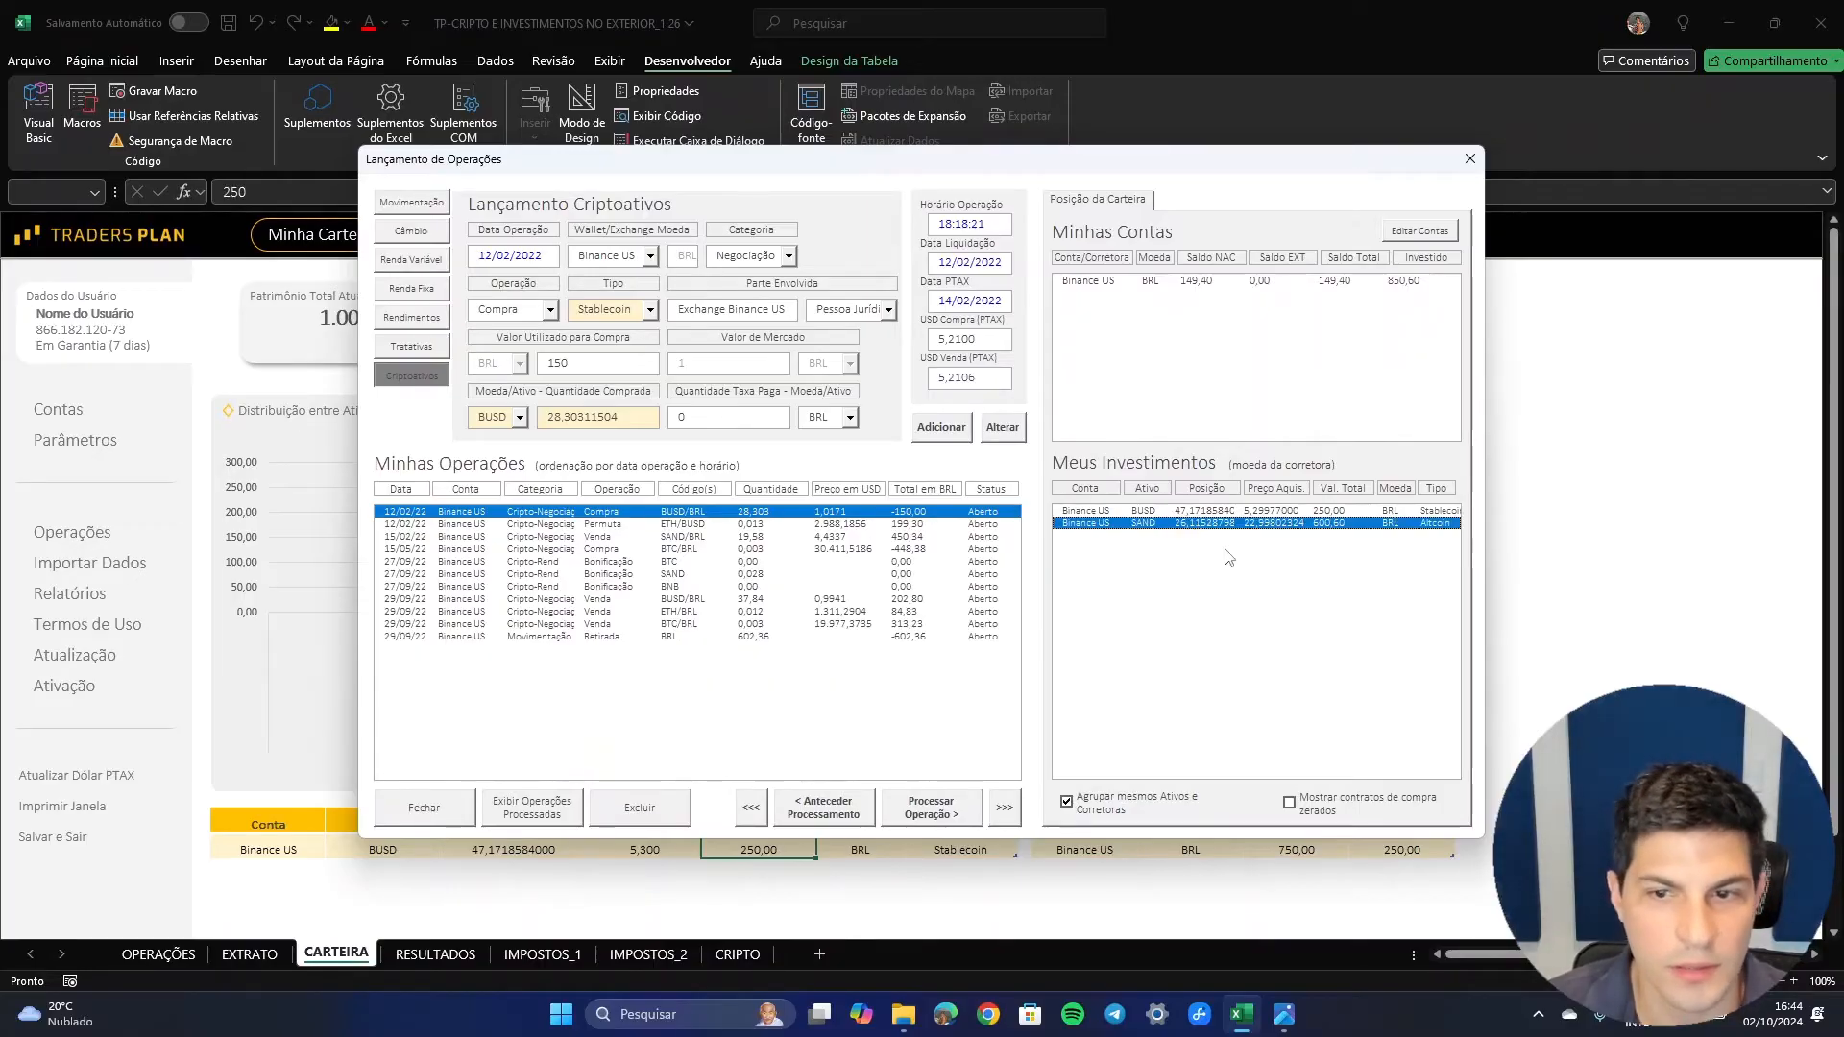
# - Compare the separate SAND lots by ungrouping and regrouping identical assets, and process the 150 BRL purchase of BUSD
pyautogui.click(1117, 805)
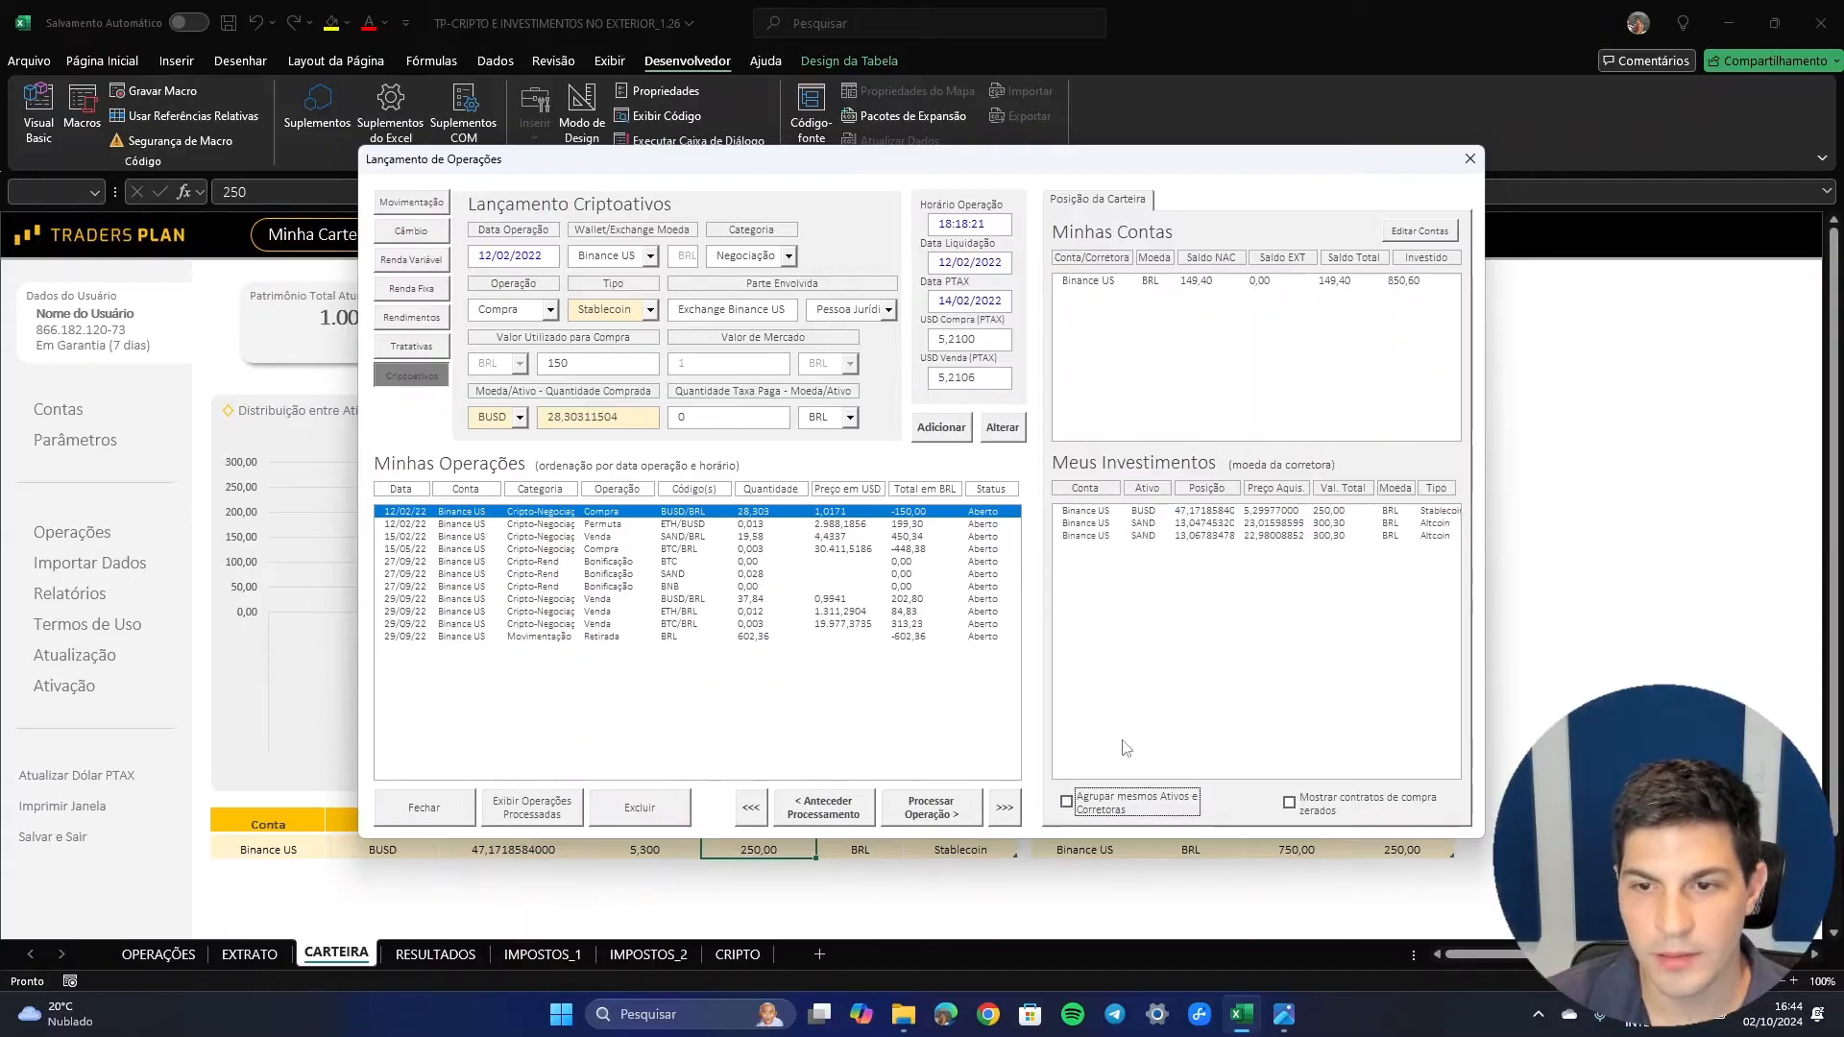
pyautogui.click(1185, 535)
pyautogui.click(1184, 525)
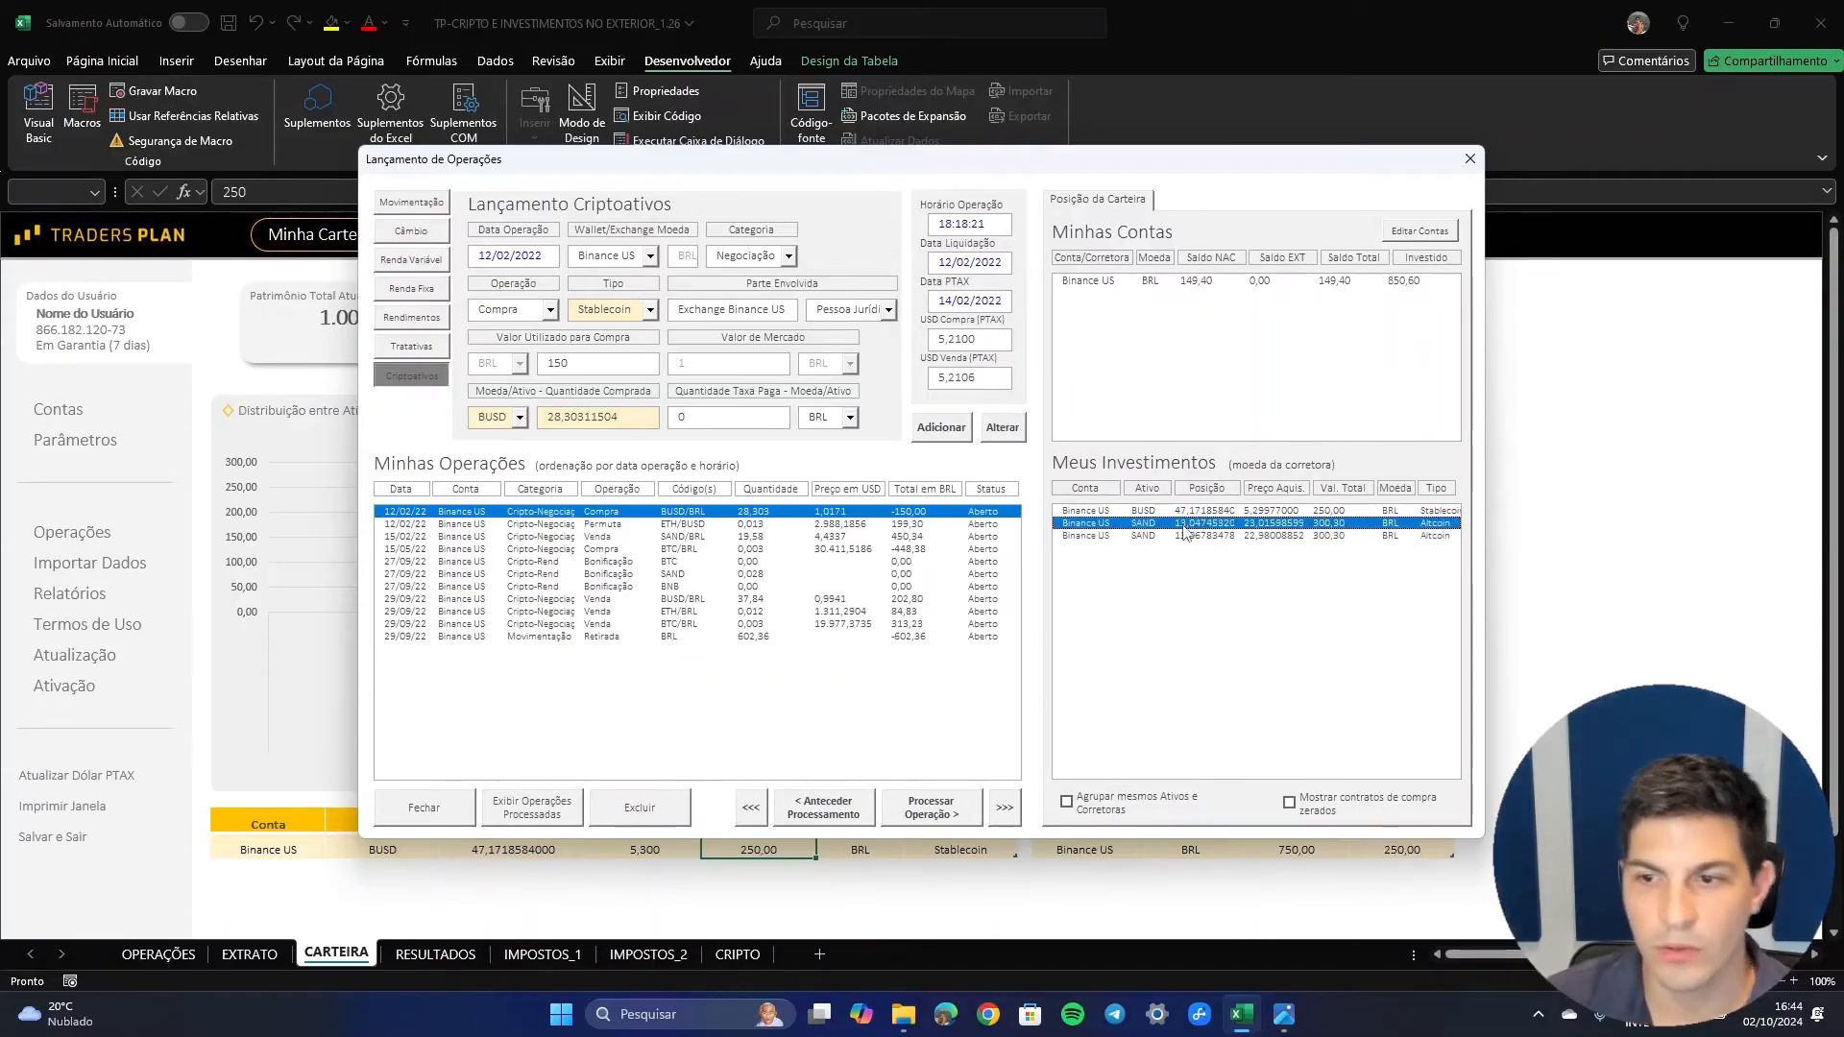
pyautogui.click(1191, 538)
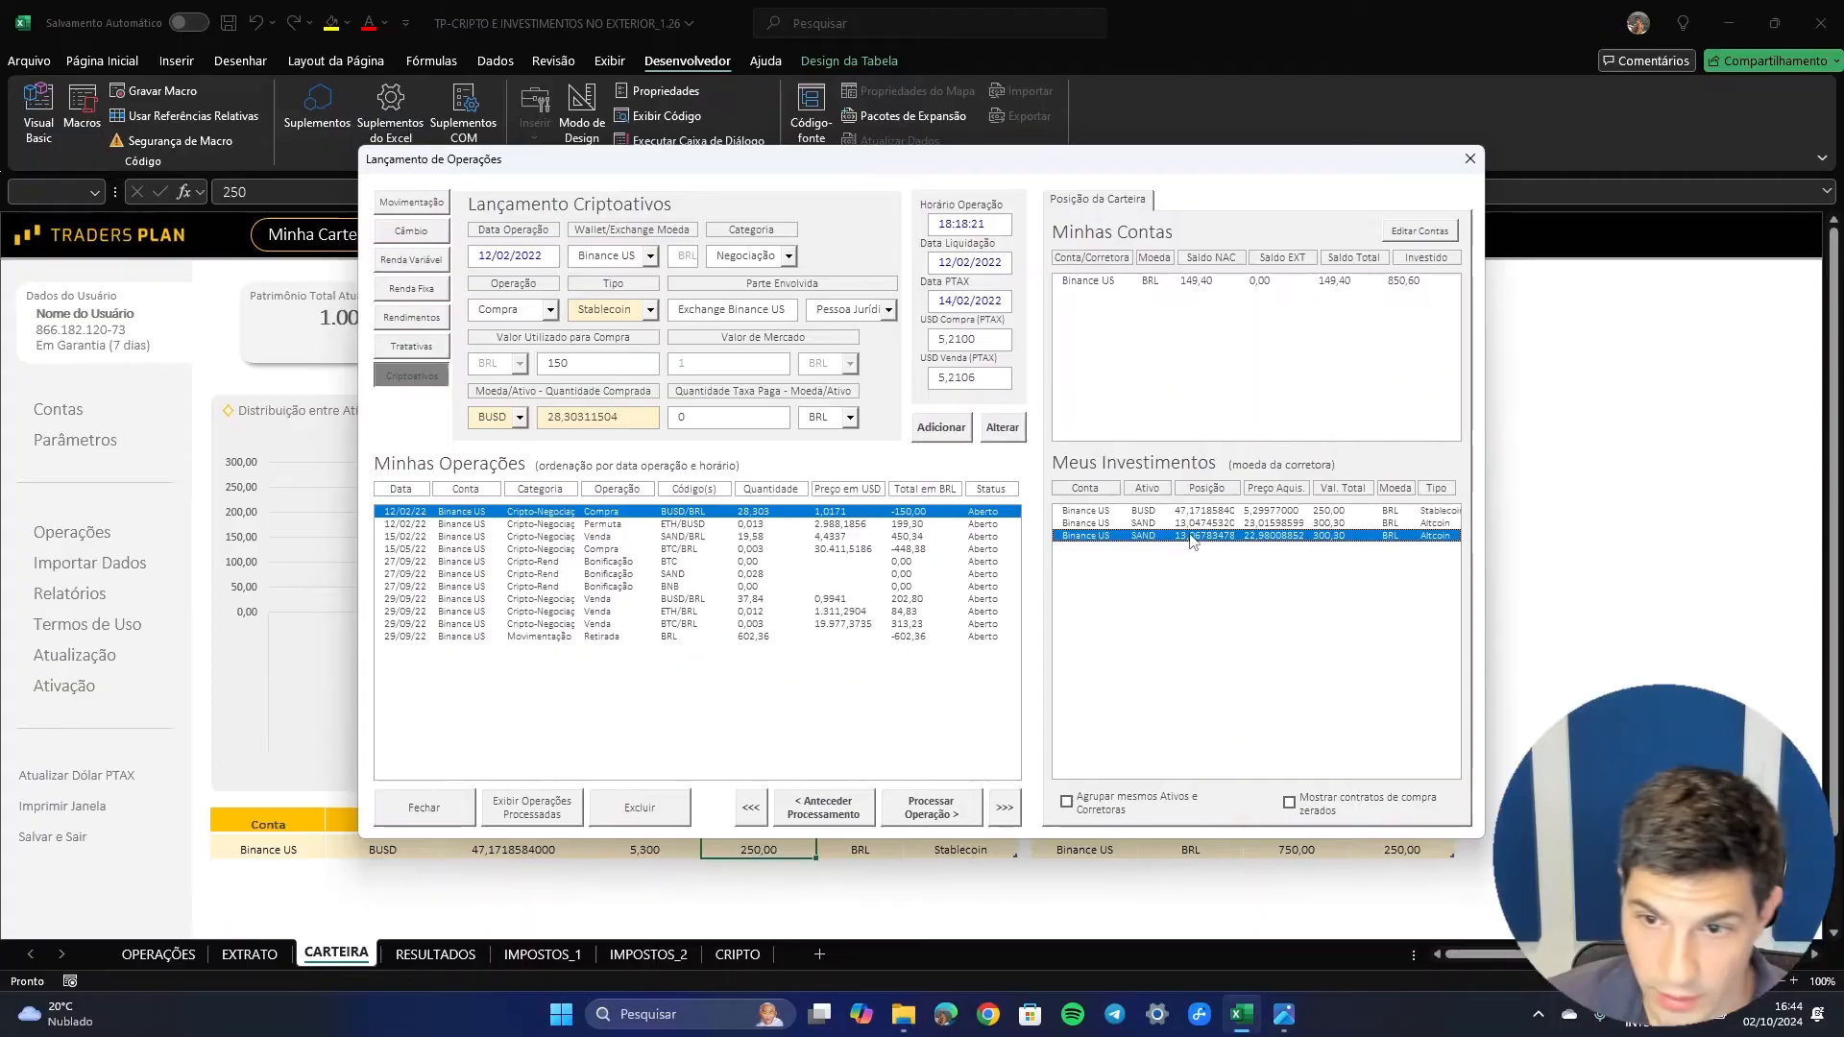
pyautogui.click(1112, 812)
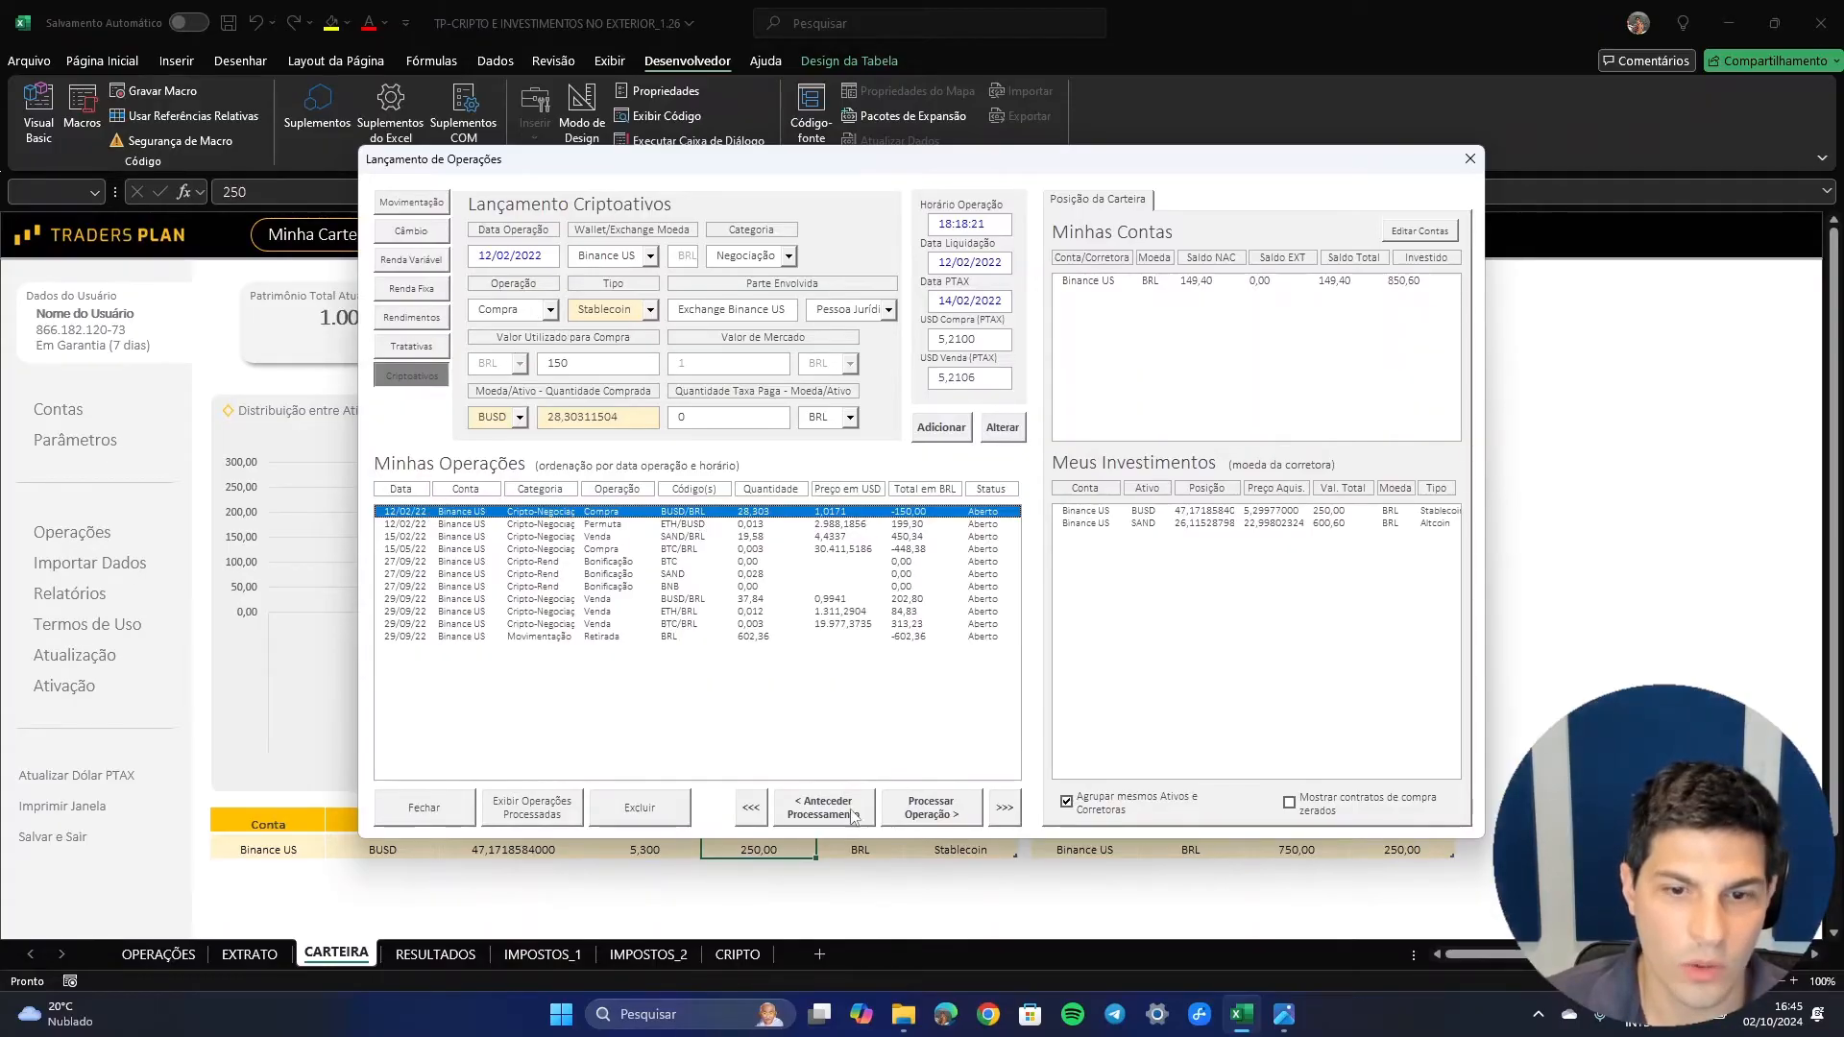
pyautogui.click(931, 807)
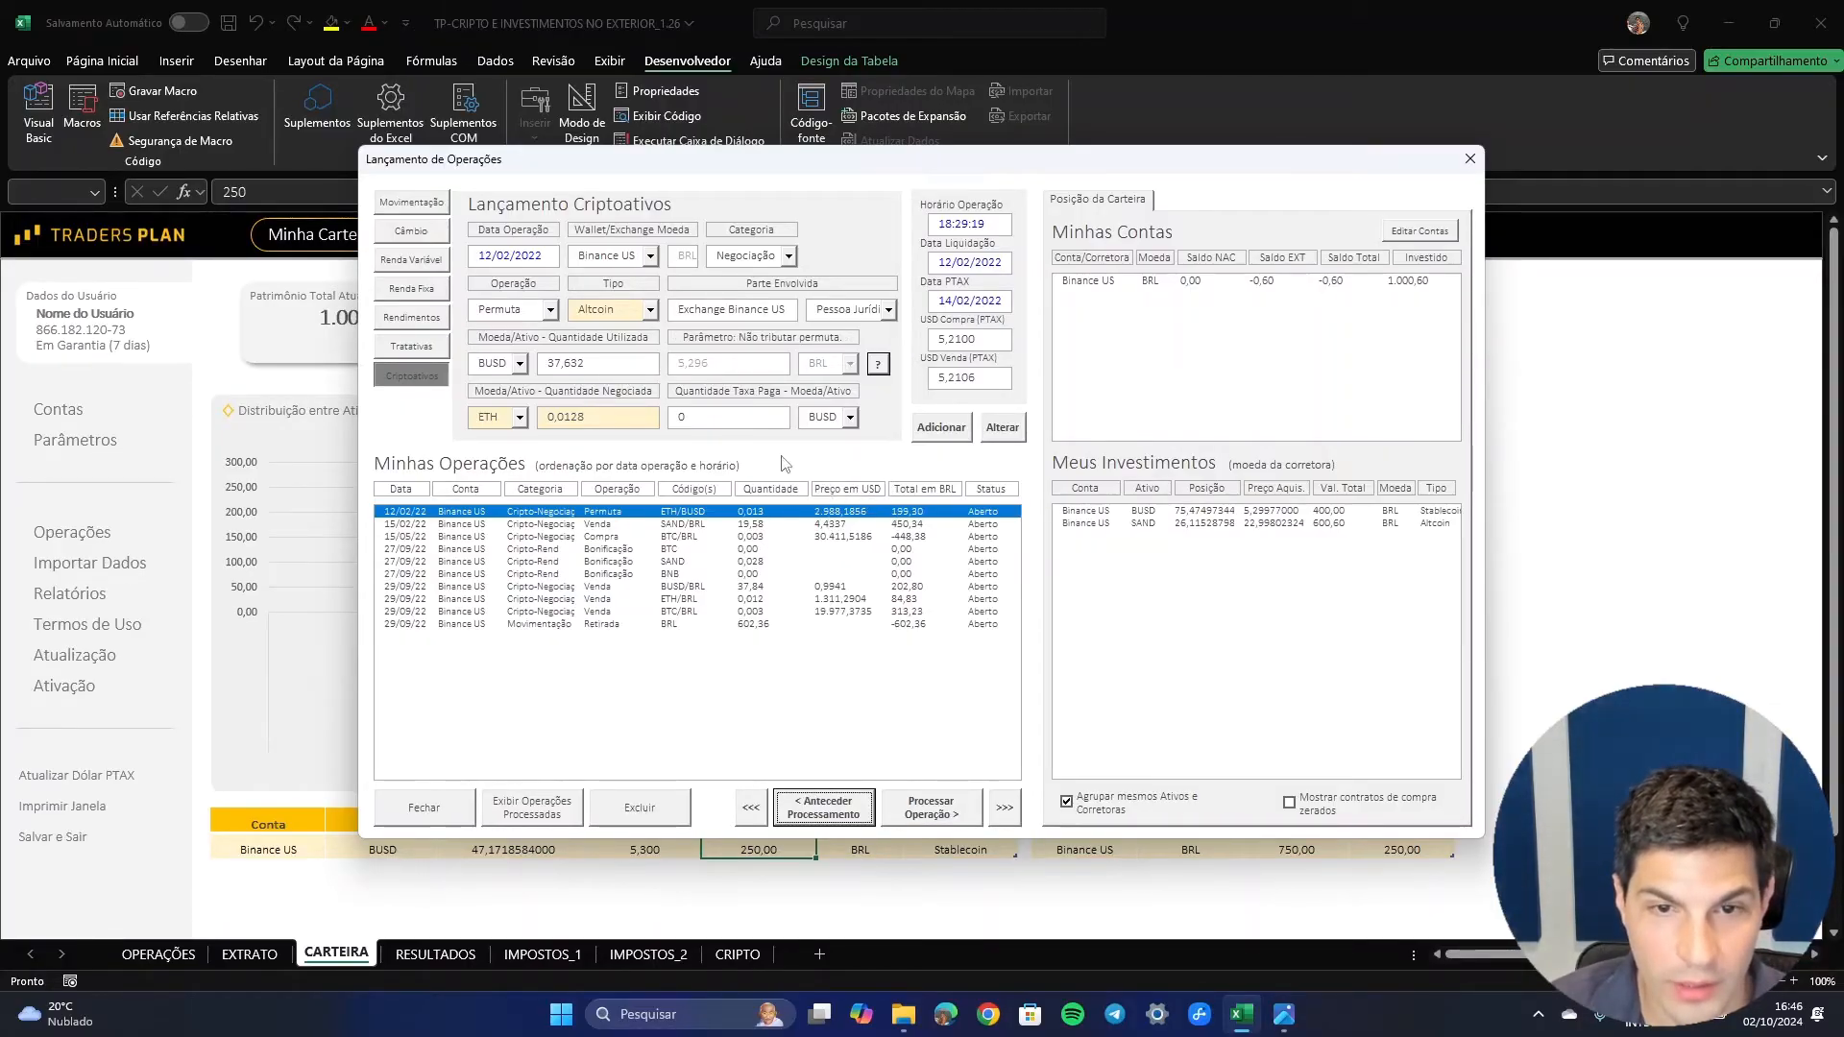
# - Set the user parameters to tax asset exchanges, and process the exchange of 37,632 BUSD for 0,0128 ETH, checking the resulting investments
pyautogui.click(877, 363)
pyautogui.click(1037, 404)
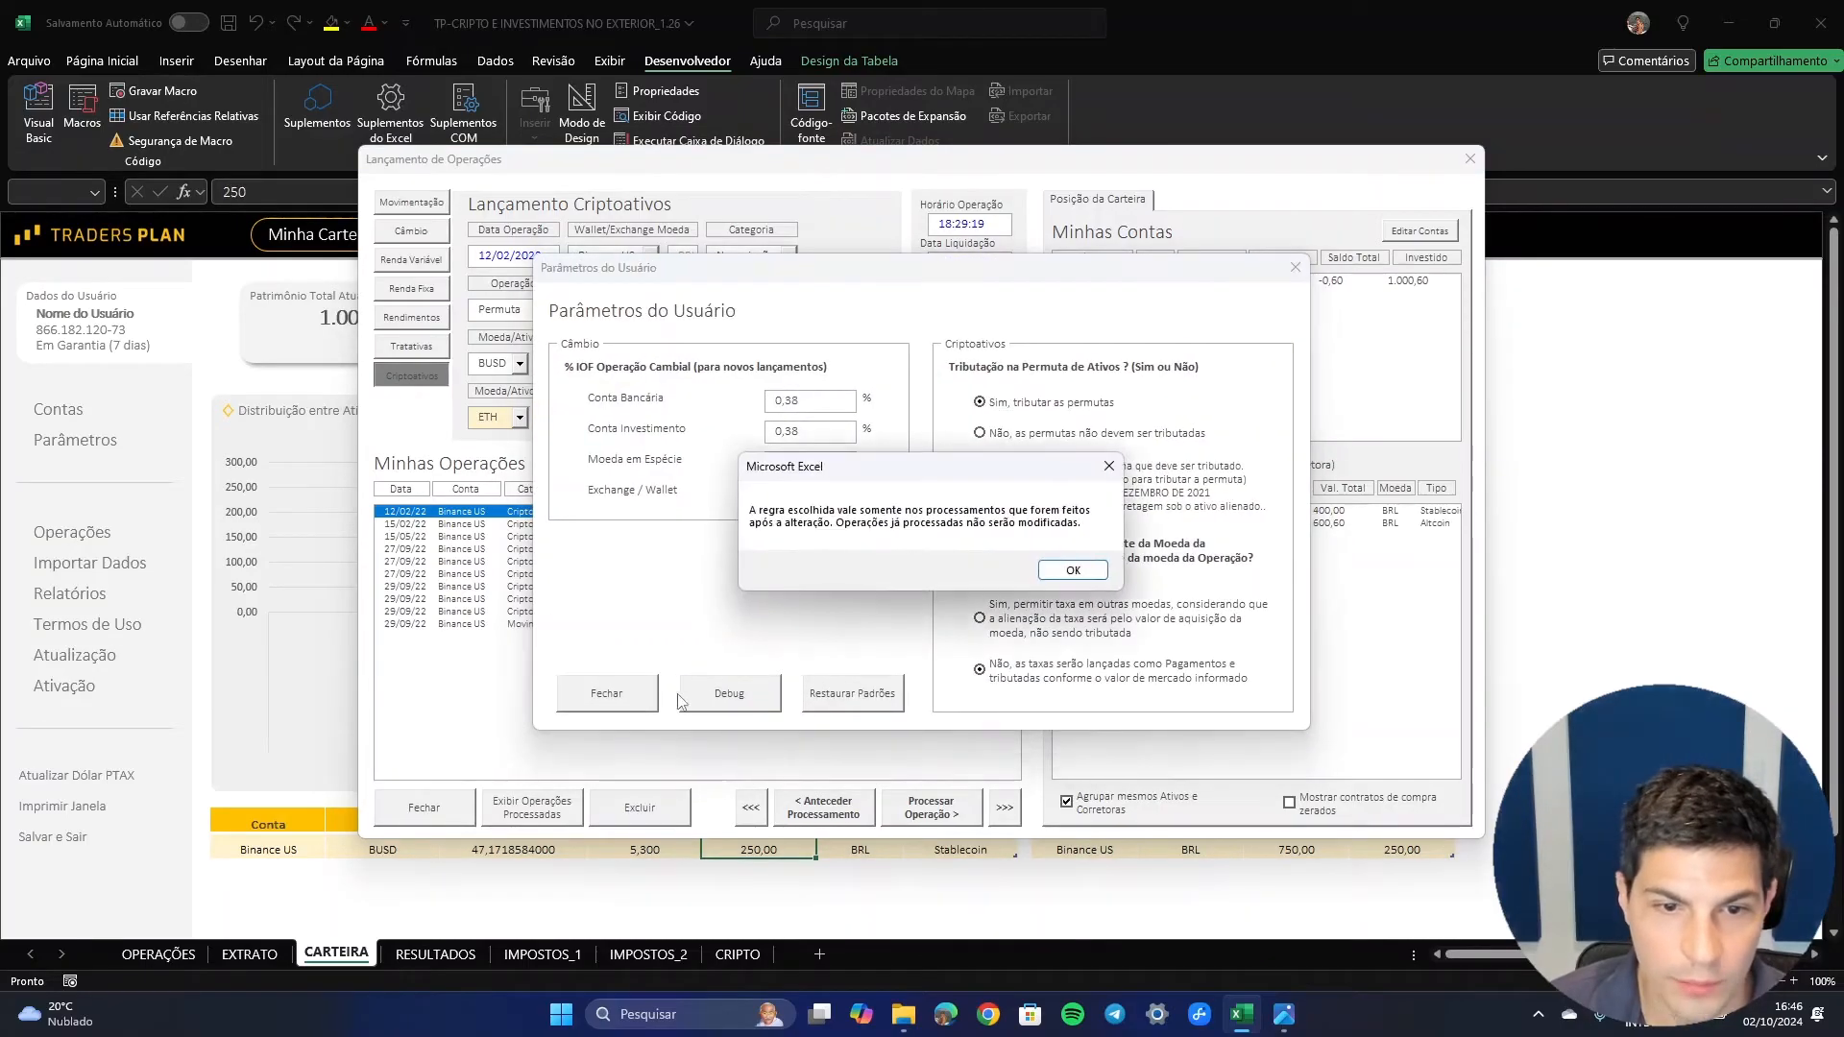
pyautogui.press('Return')
pyautogui.click(634, 692)
pyautogui.click(942, 811)
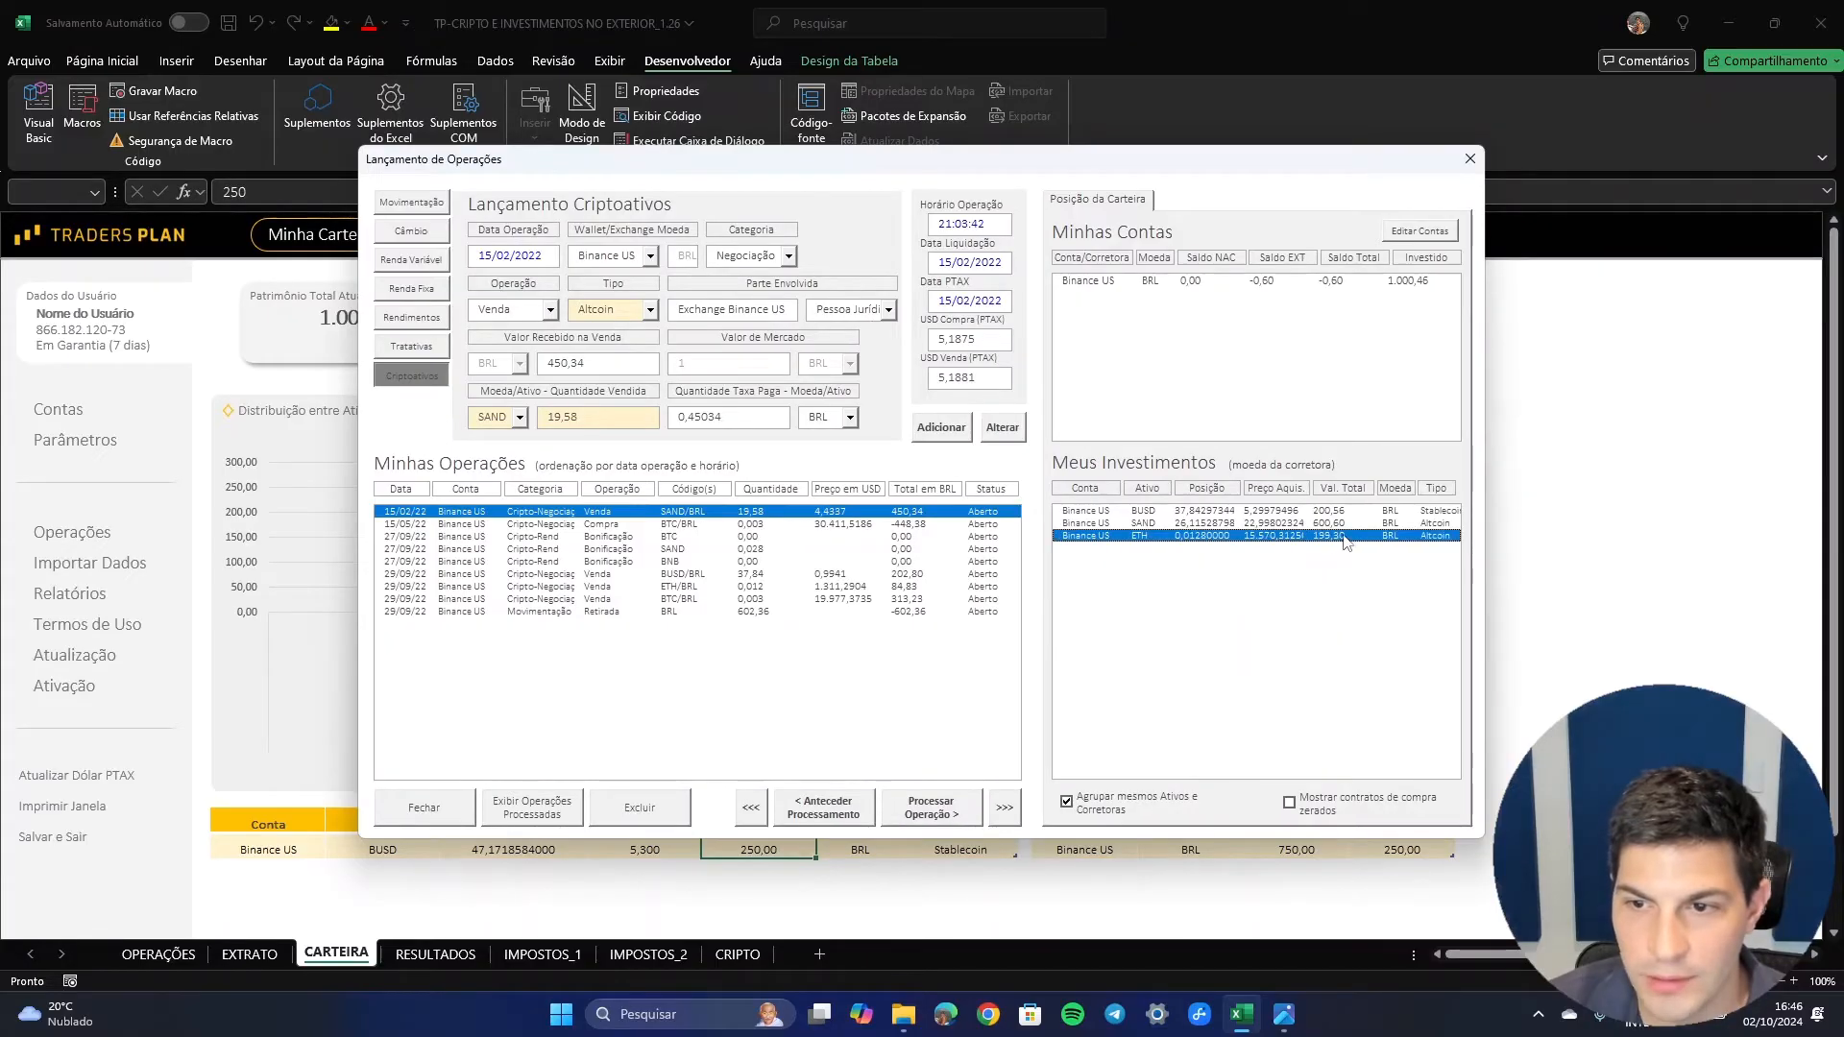
pyautogui.click(1322, 514)
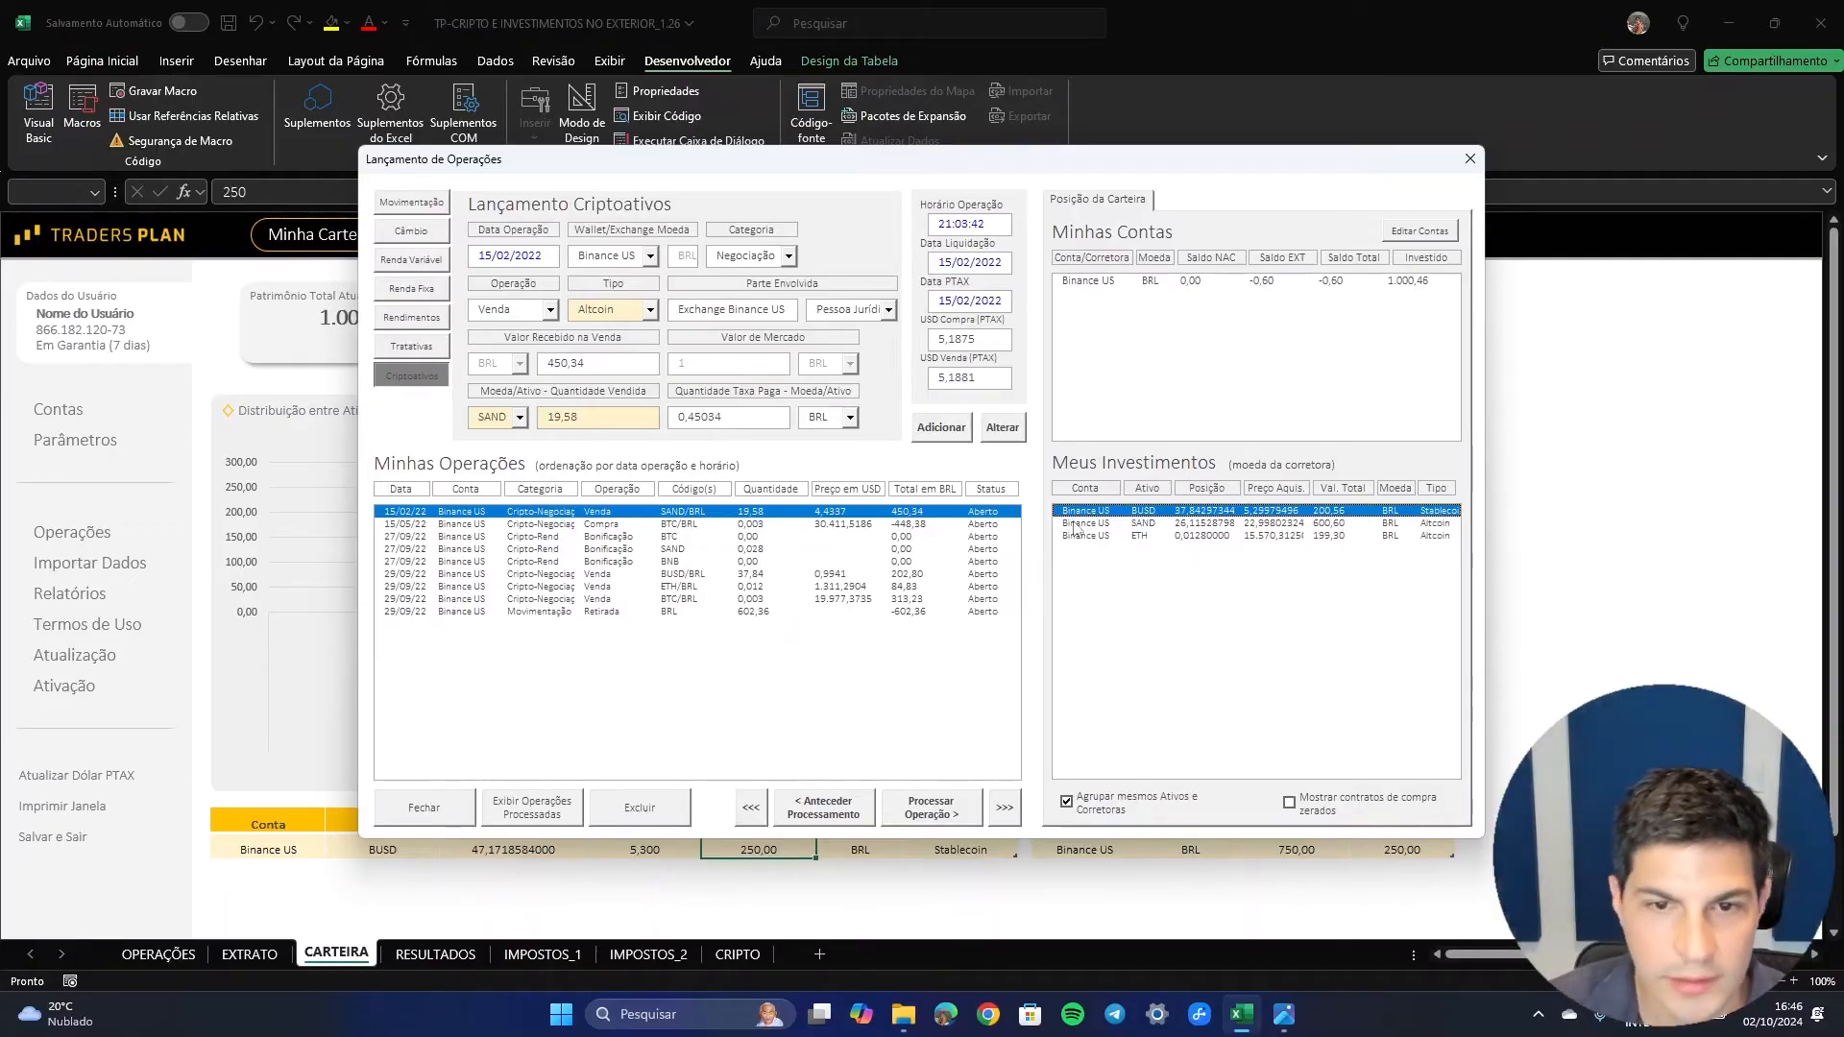
# - Roll back the ETH/BUSD exchange, set the user parameters not to tax asset exchanges, reprocess it, and check the resulting investments
pyautogui.click(823, 807)
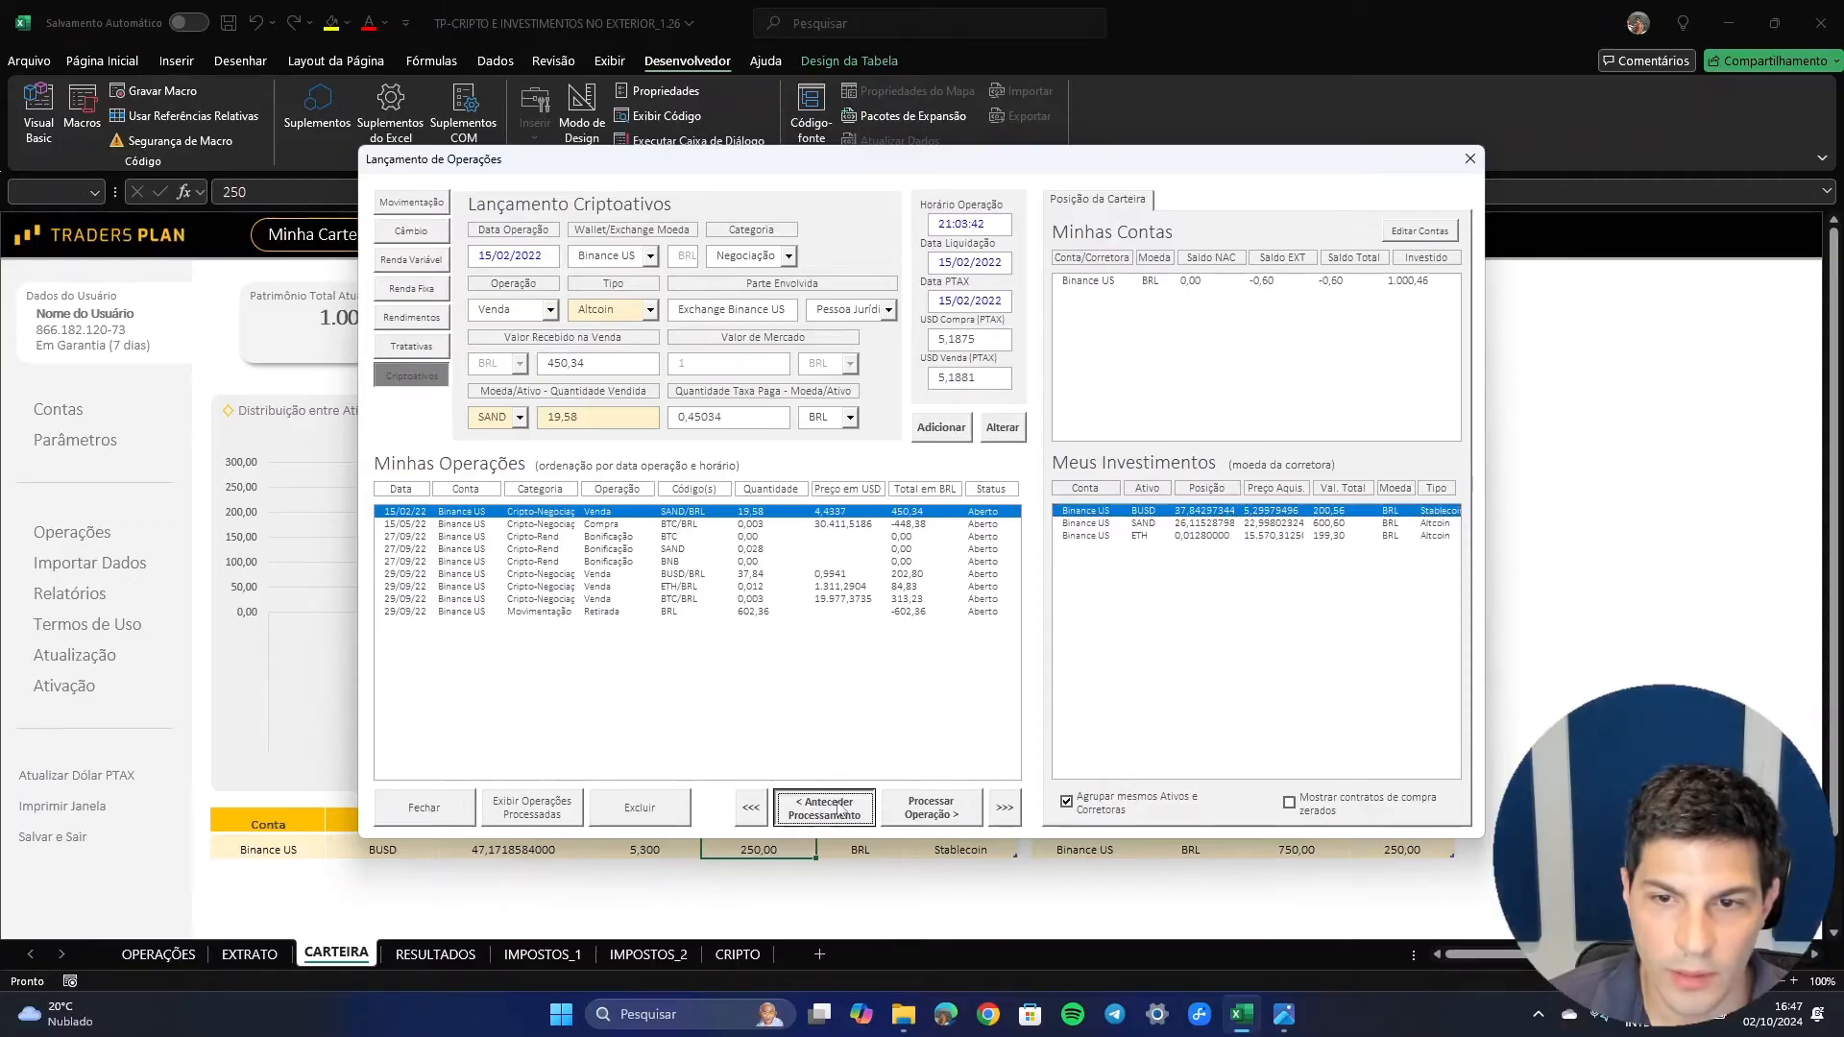
pyautogui.click(878, 364)
pyautogui.click(1019, 431)
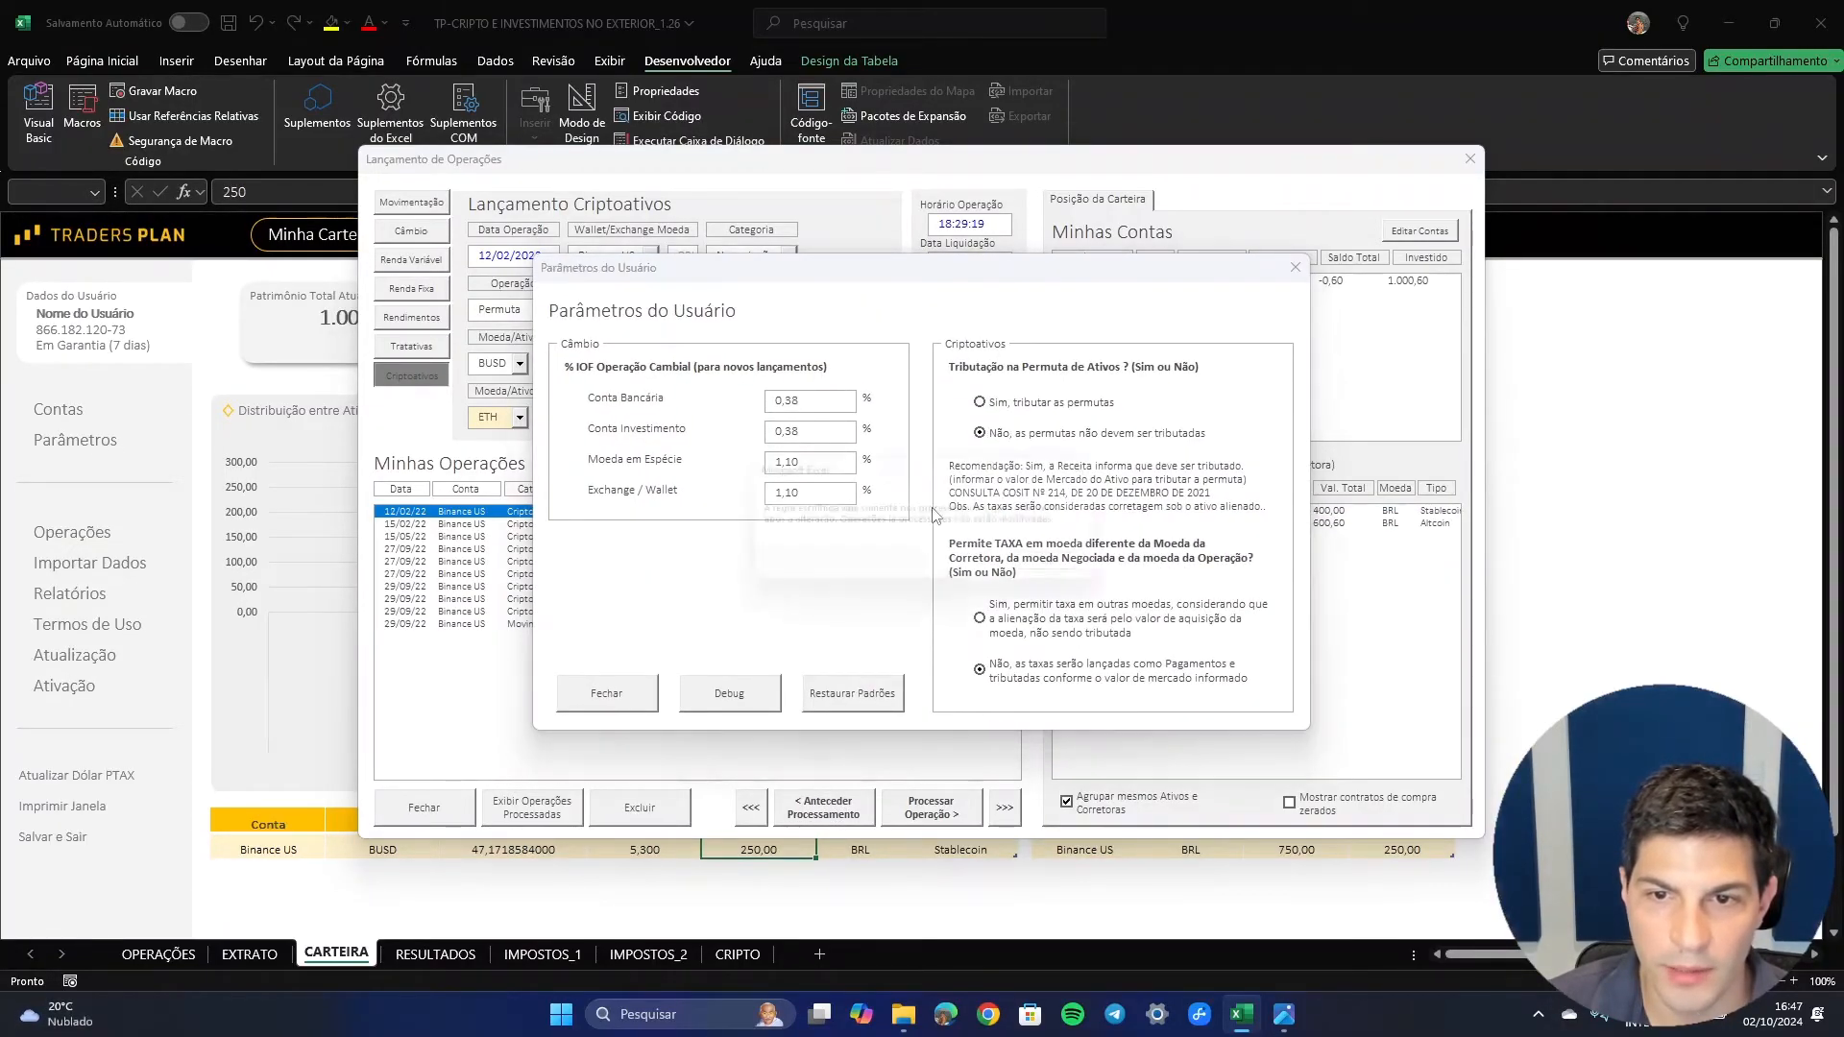
pyautogui.click(1073, 571)
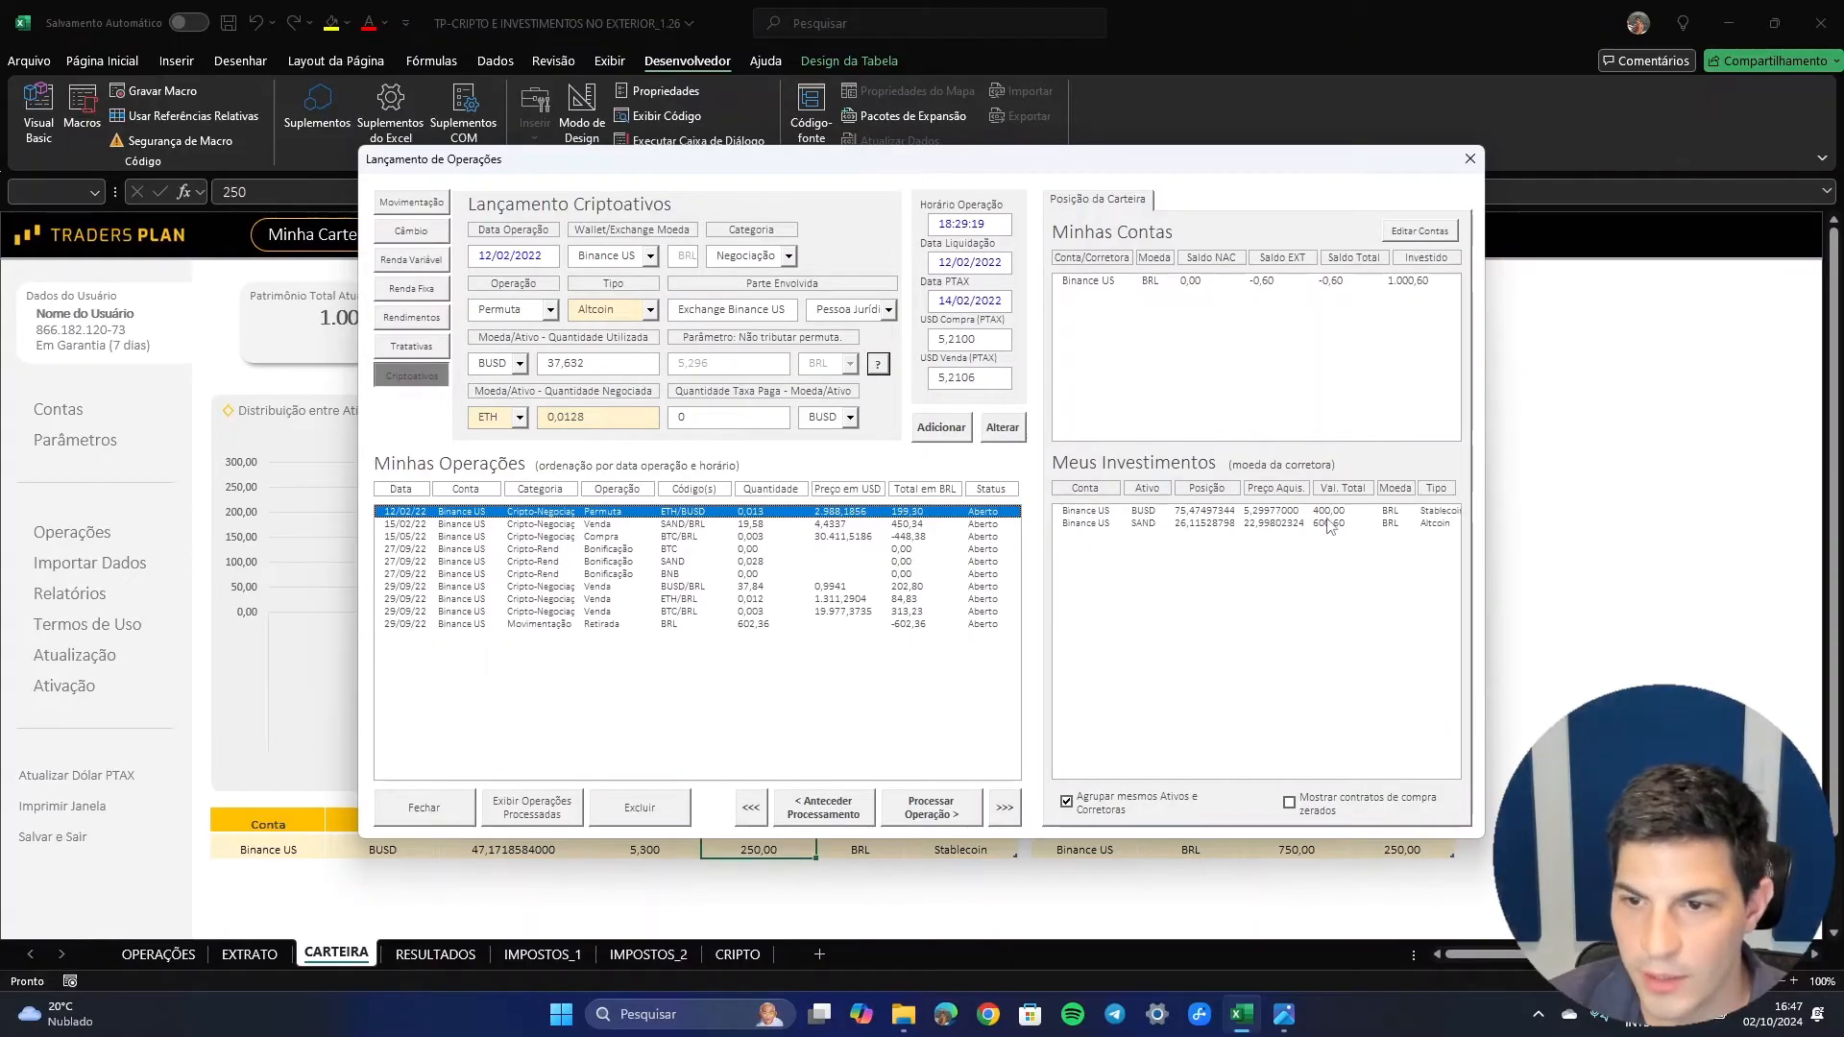
pyautogui.click(919, 811)
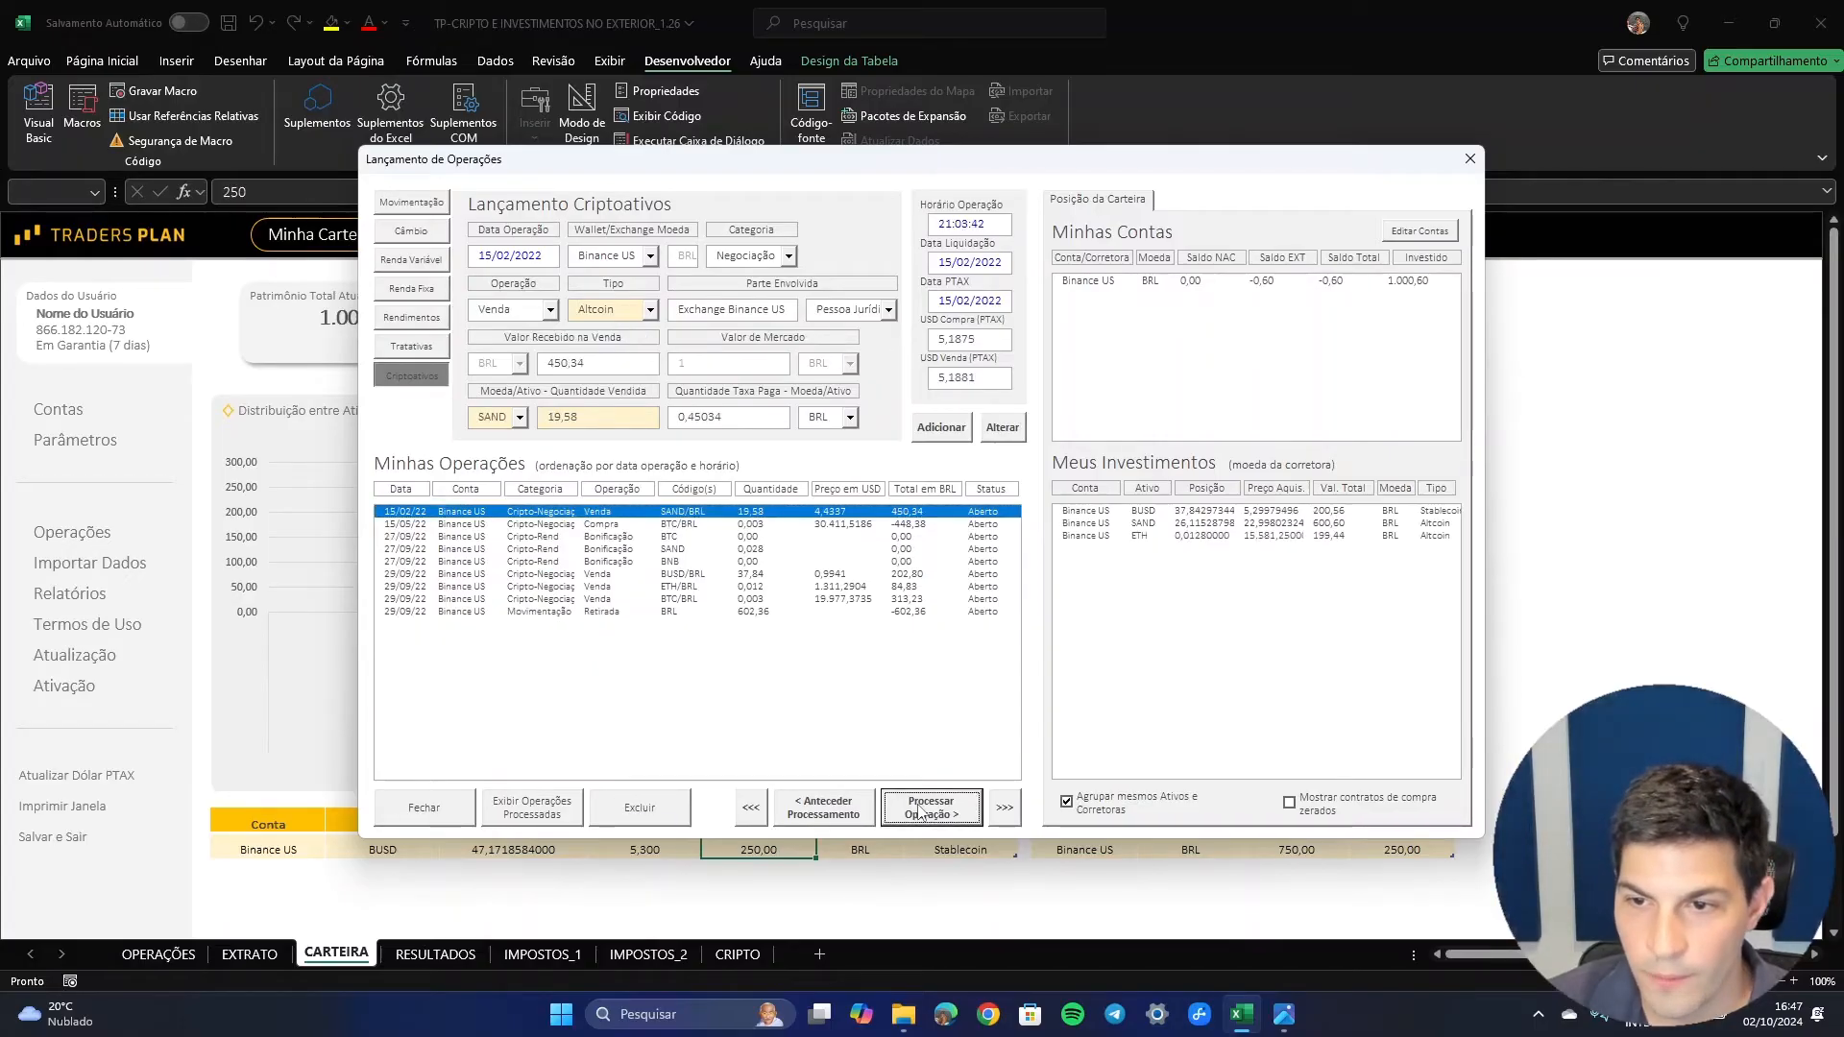
pyautogui.click(1342, 537)
pyautogui.click(1338, 512)
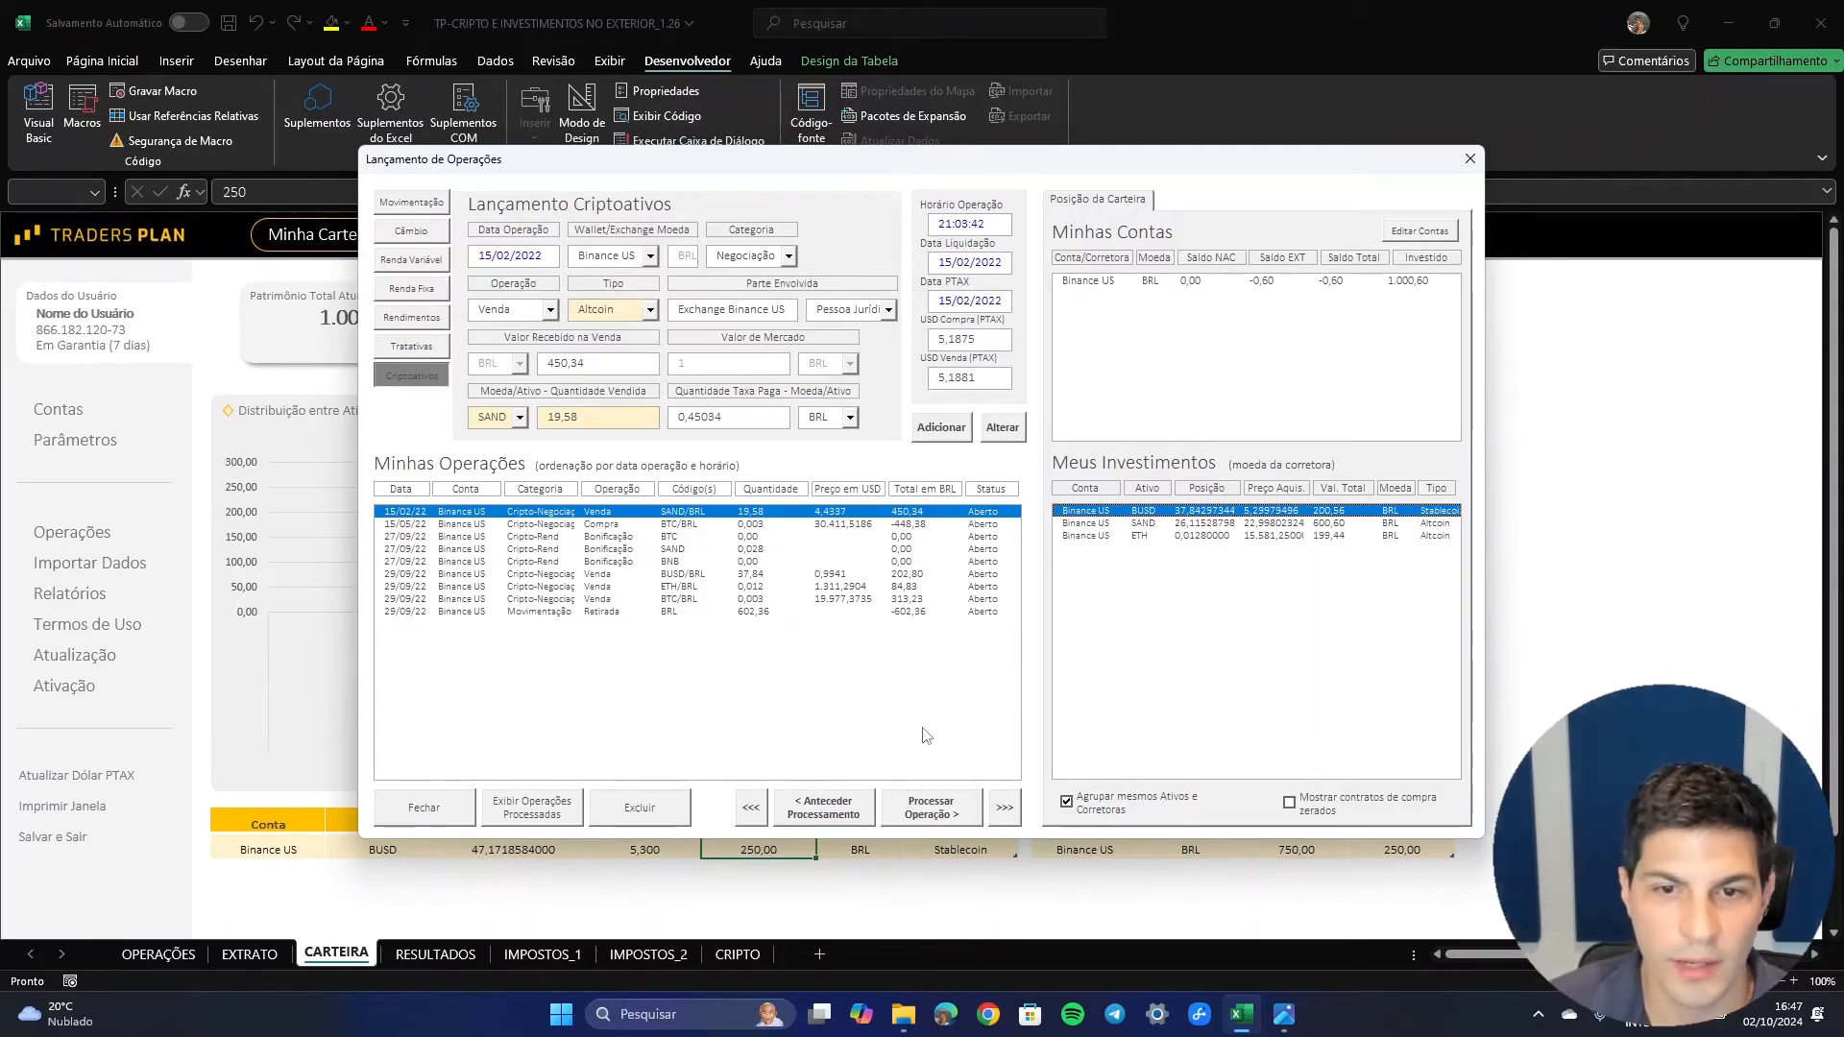
# - Roll back the ETH/BUSD exchange, restore taxation of asset exchanges in the parameters, reprocess it, and check the BUSD and ETH values
pyautogui.click(827, 813)
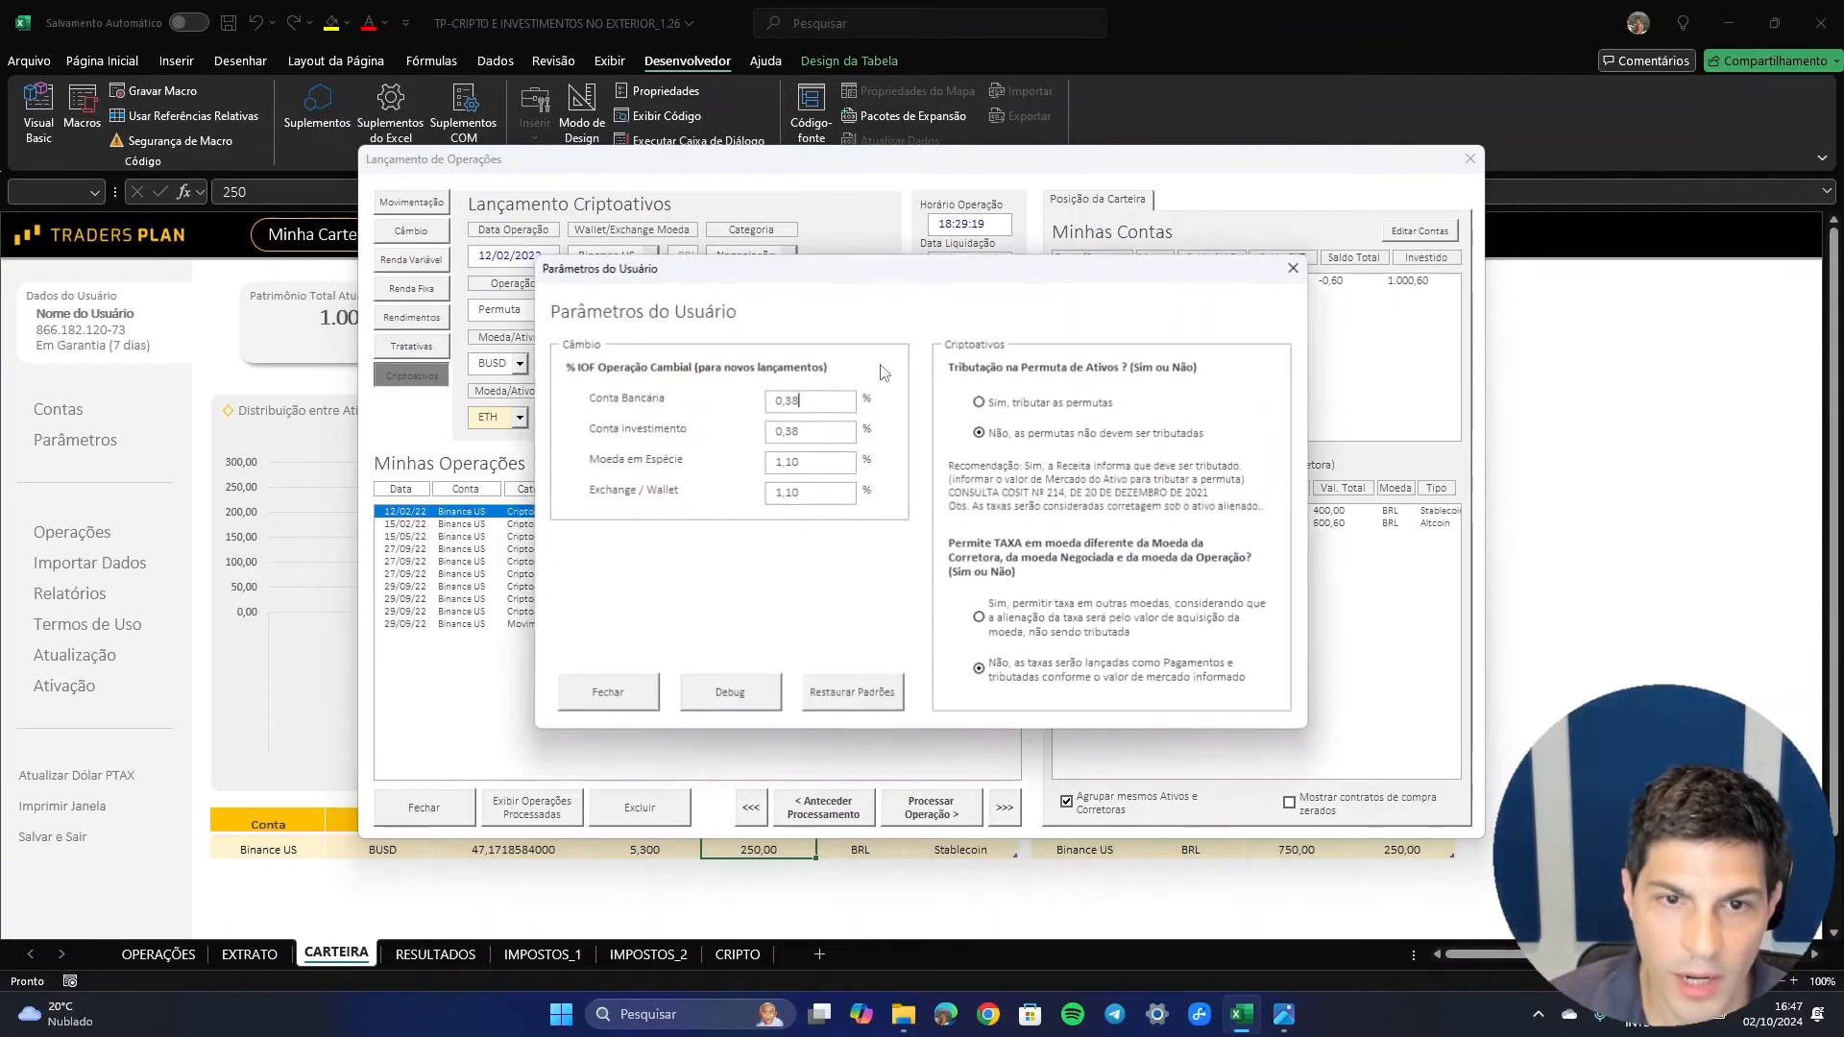
pyautogui.click(1050, 406)
pyautogui.click(1062, 573)
pyautogui.click(639, 700)
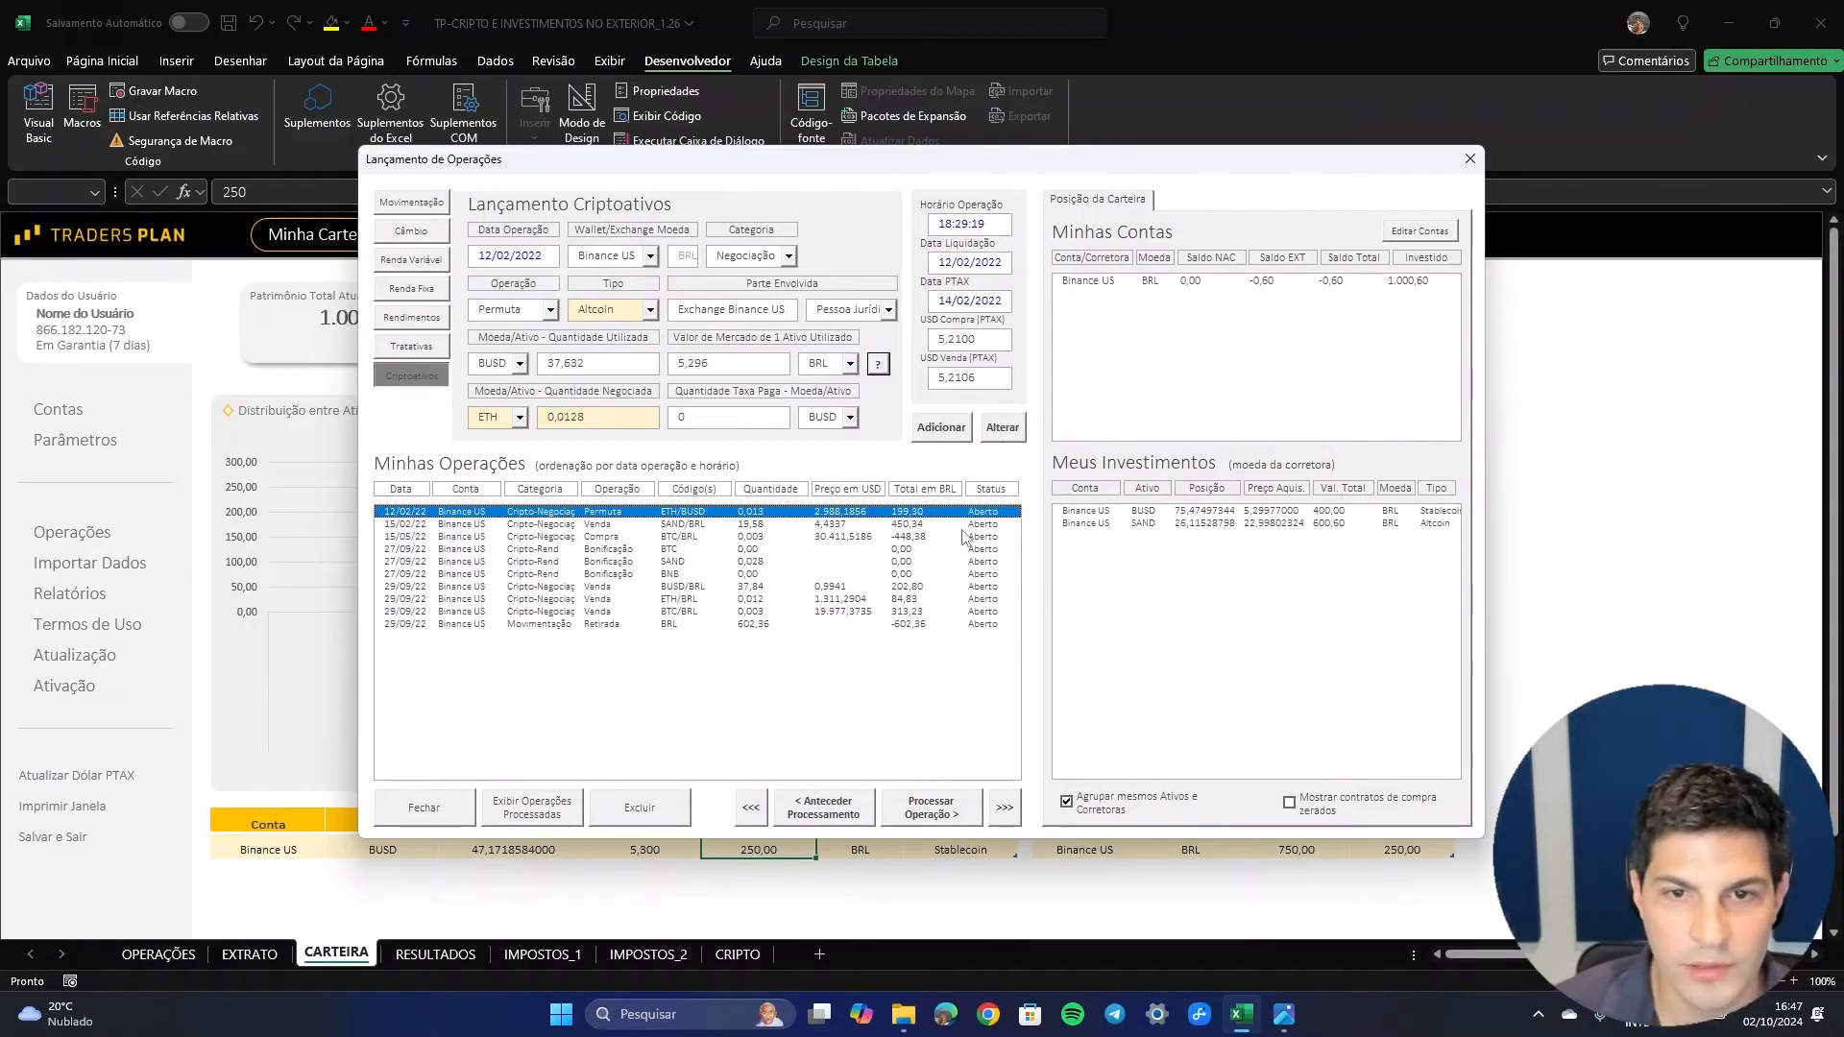
pyautogui.click(951, 805)
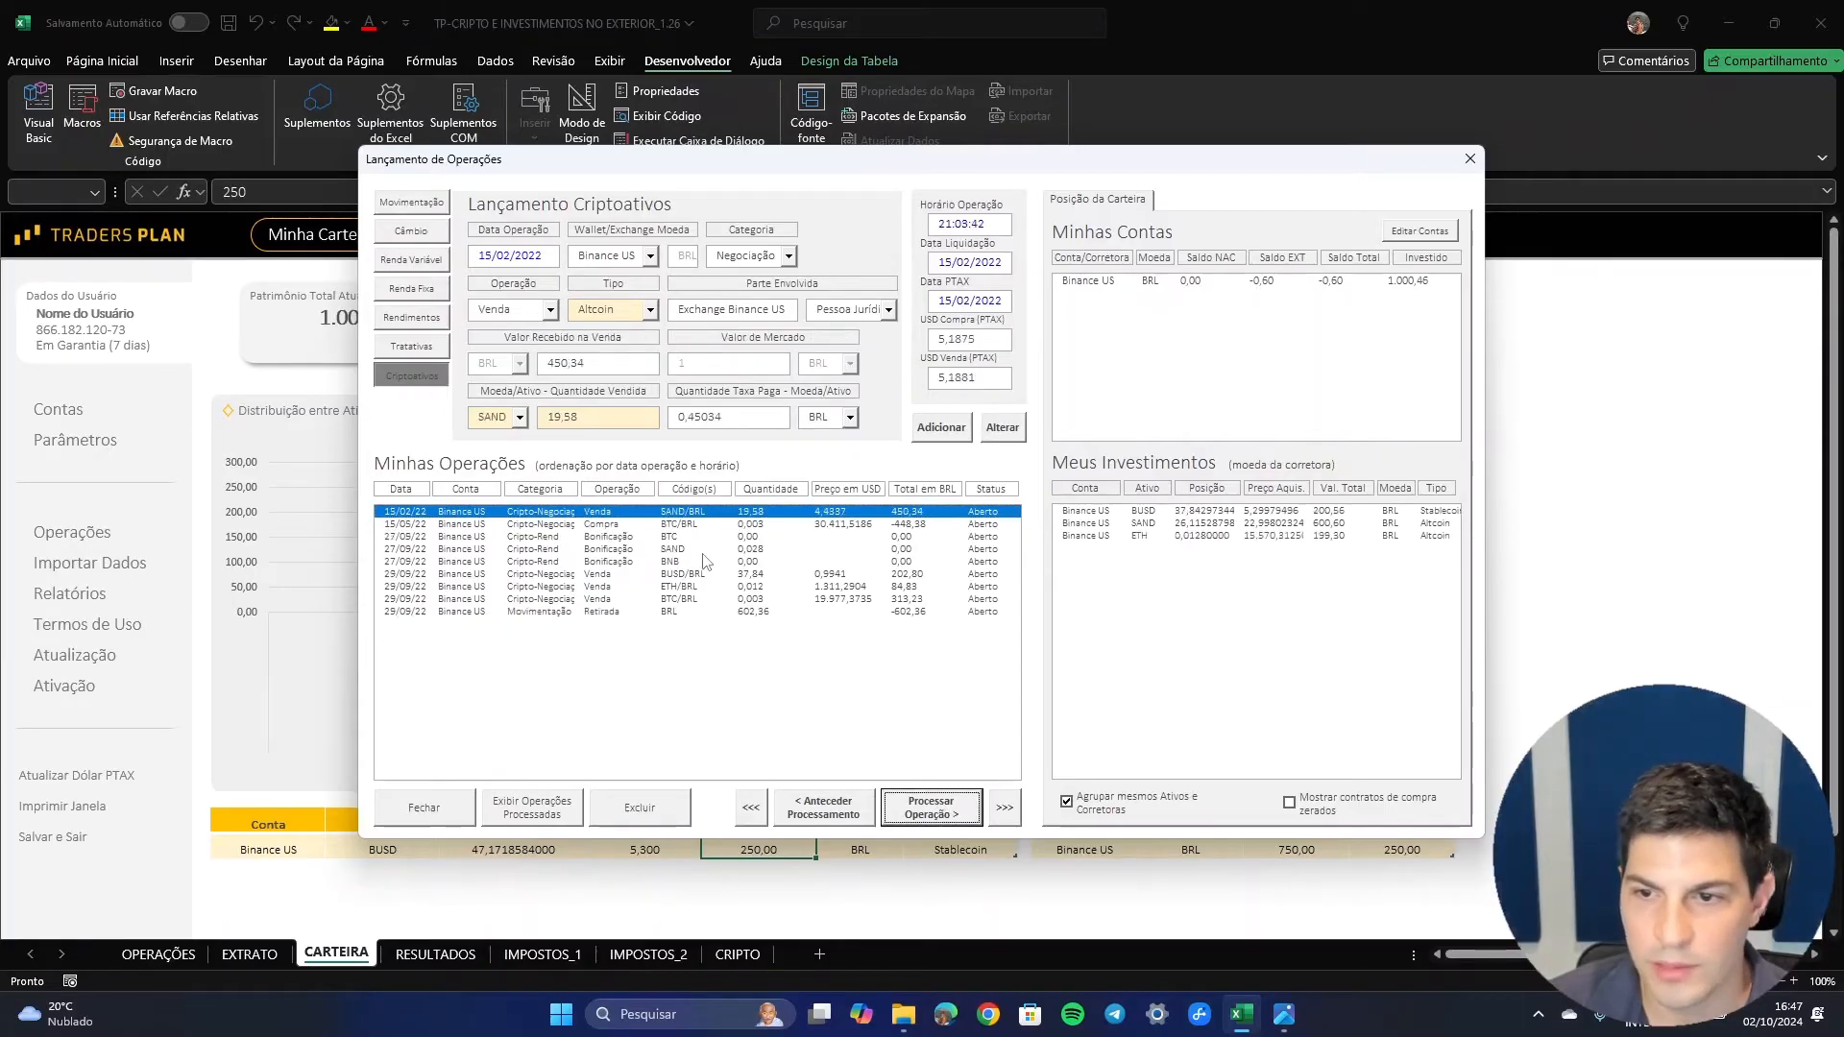
pyautogui.click(1339, 515)
pyautogui.click(1337, 536)
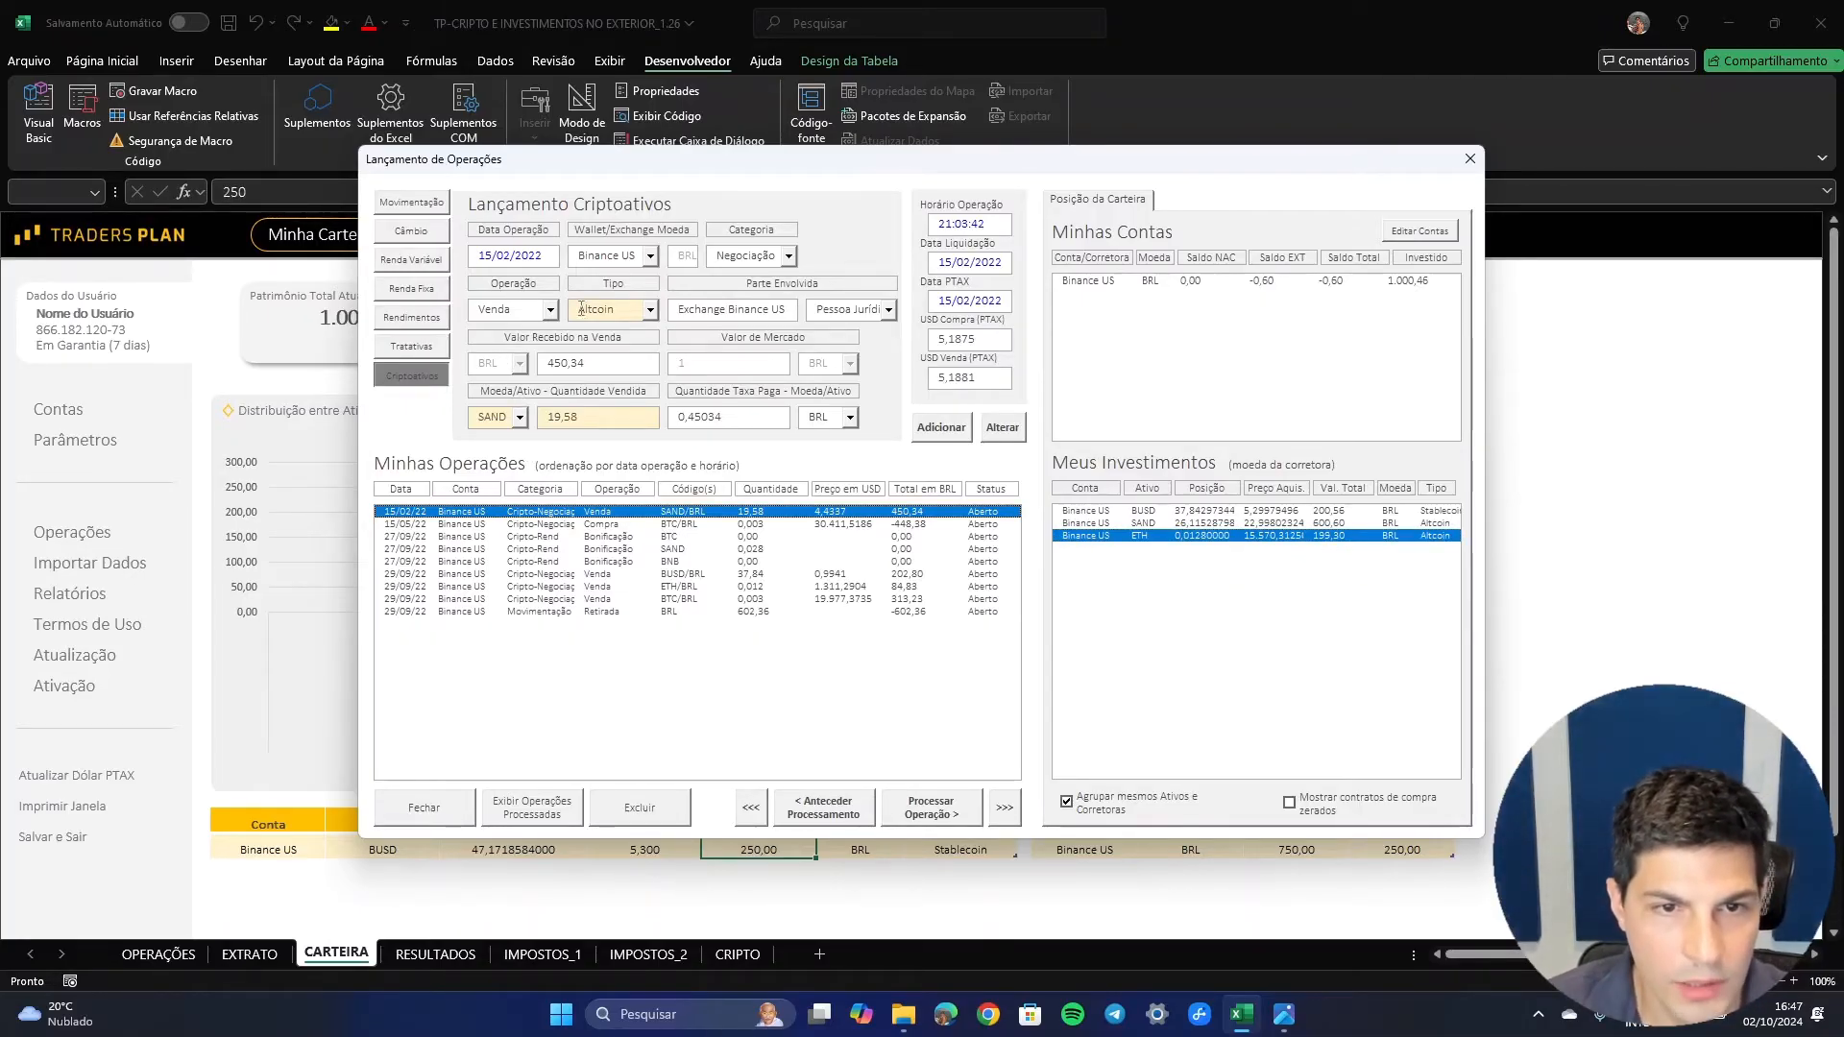
# - Process the SAND sale and the BTC purchase individually, and roll processing back to just after the ETH/BUSD exchange
pyautogui.click(930, 807)
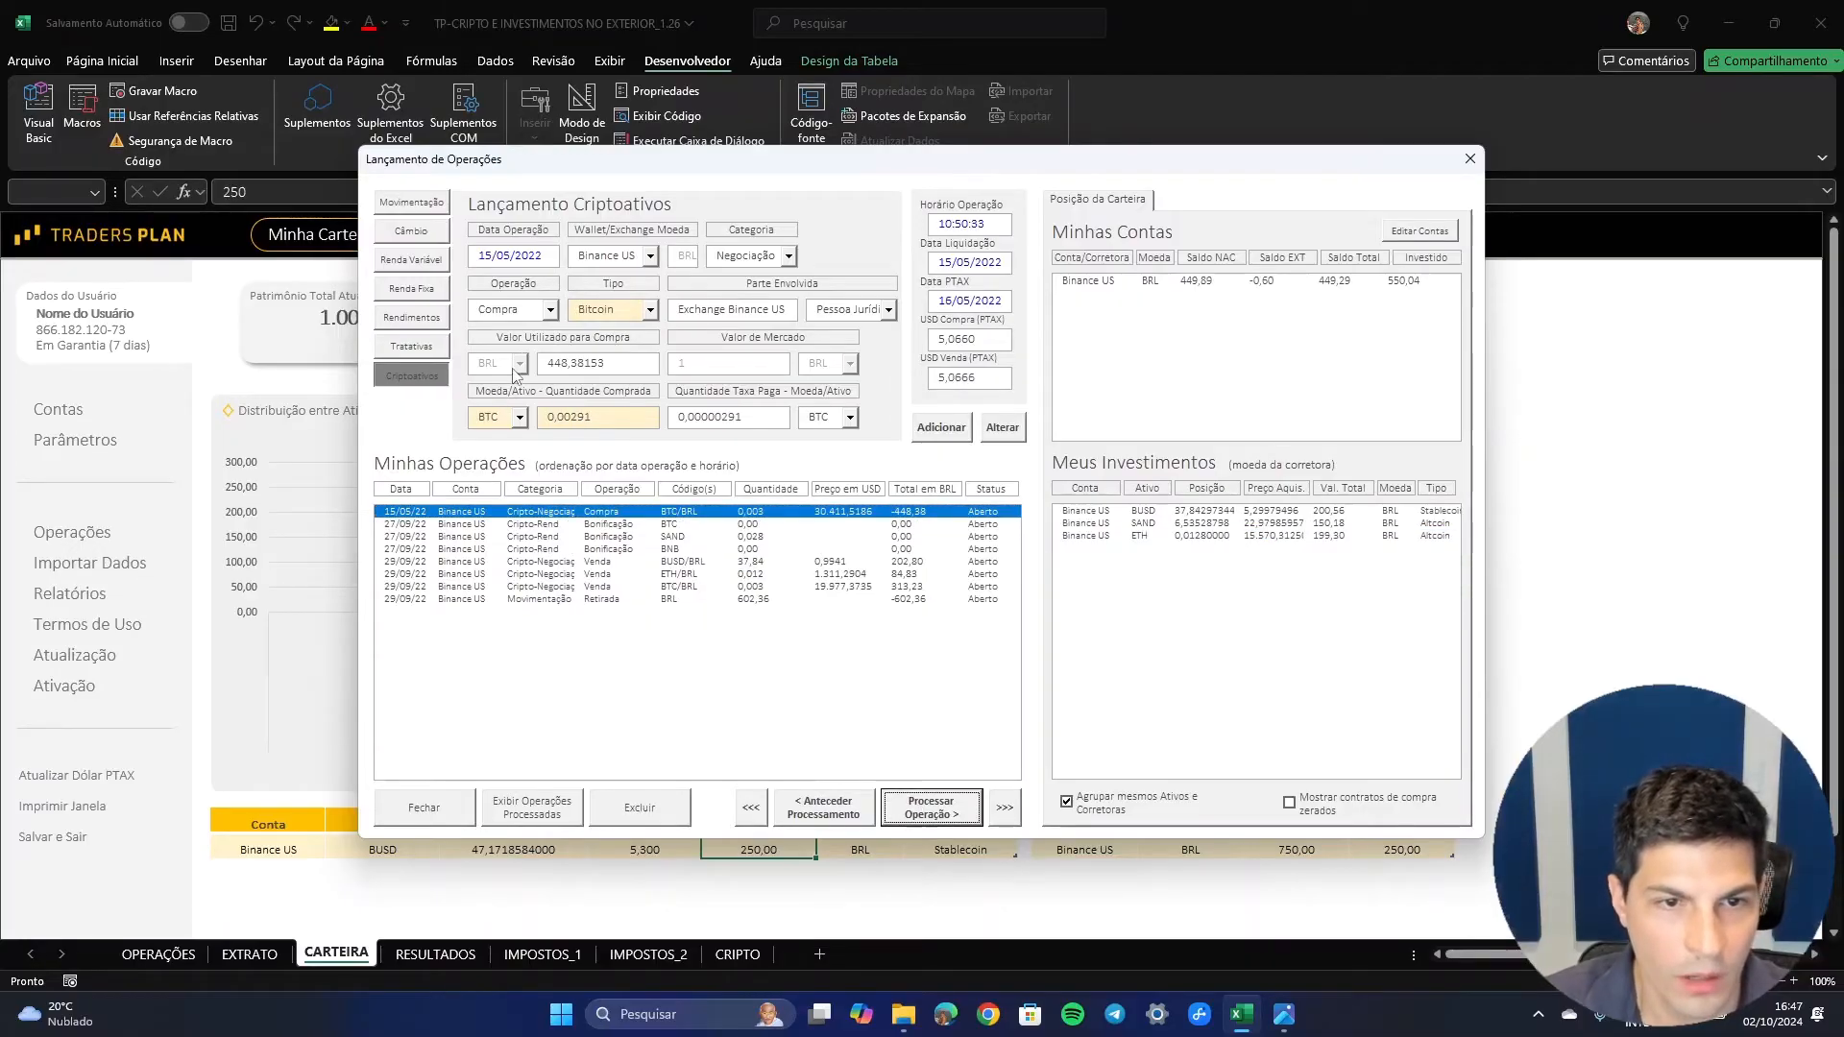
pyautogui.click(897, 805)
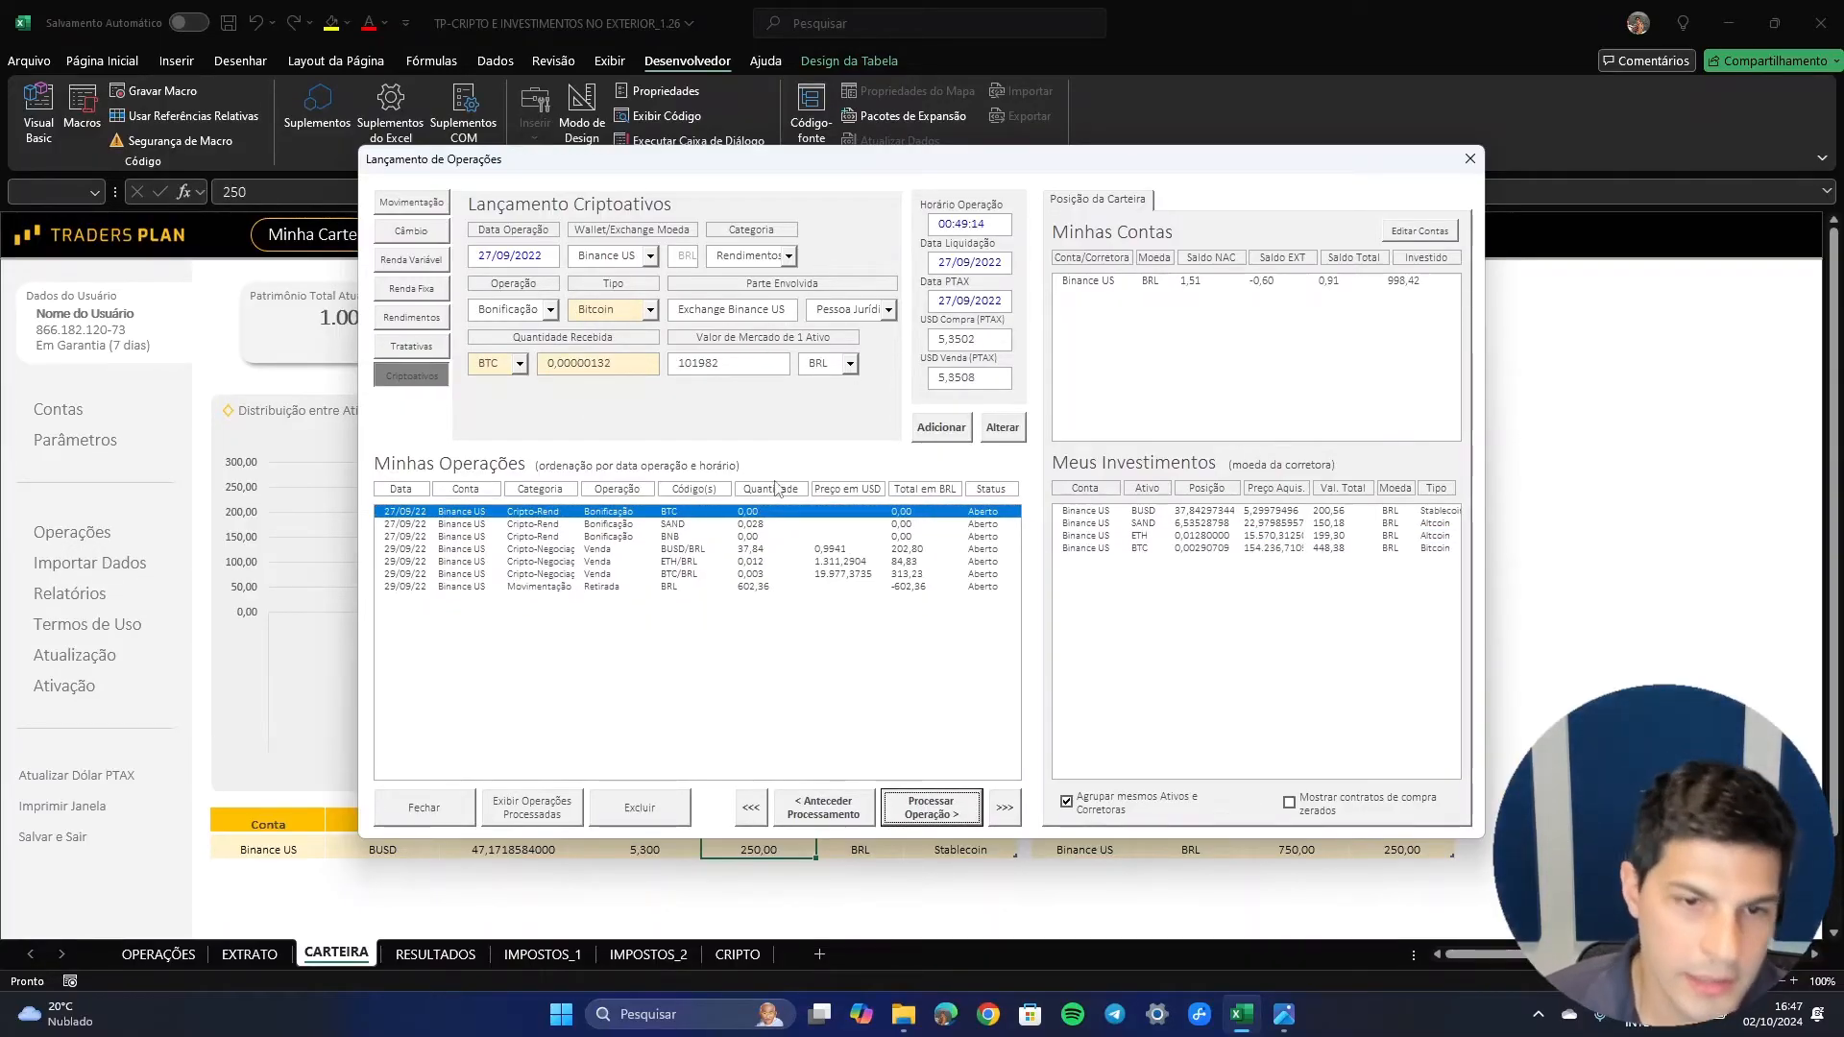
pyautogui.click(837, 805)
pyautogui.click(838, 803)
pyautogui.click(837, 804)
pyautogui.click(914, 806)
# - Review the pending operations and process them all at once up to the 27/09/2022 BNB bonus
pyautogui.click(564, 524)
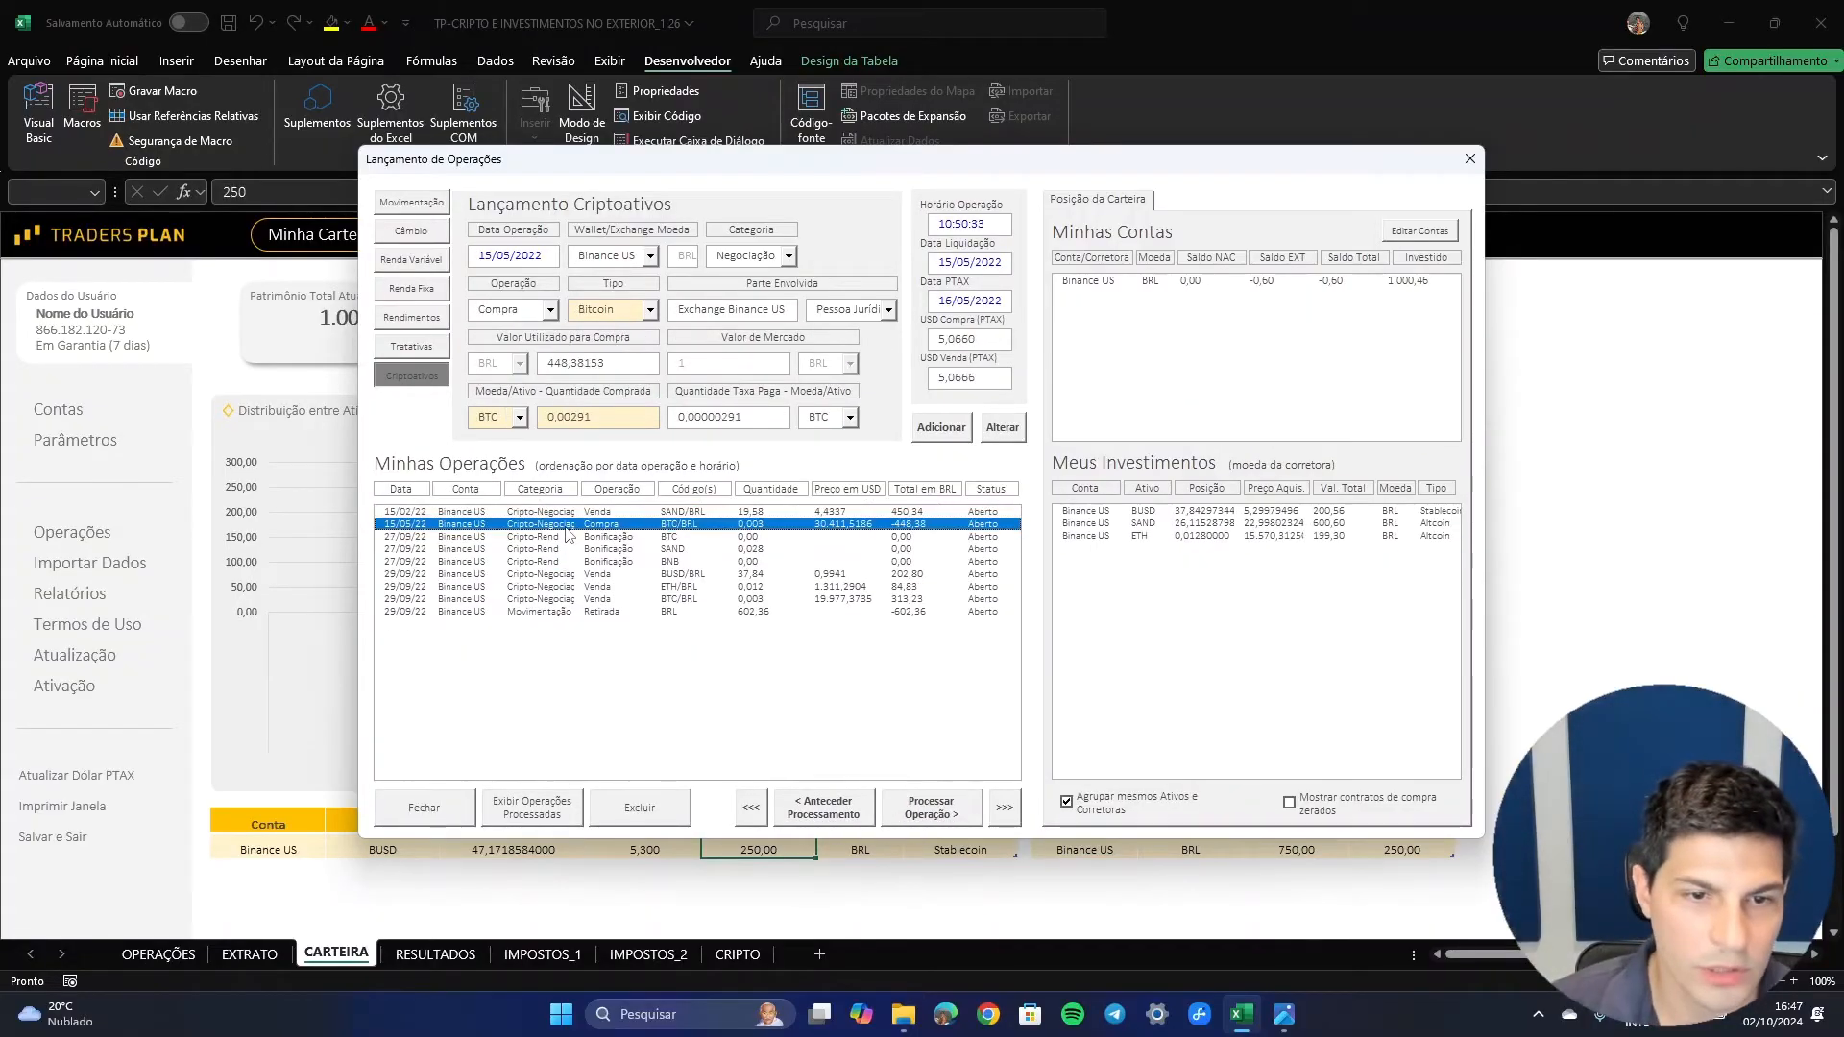
pyautogui.click(570, 599)
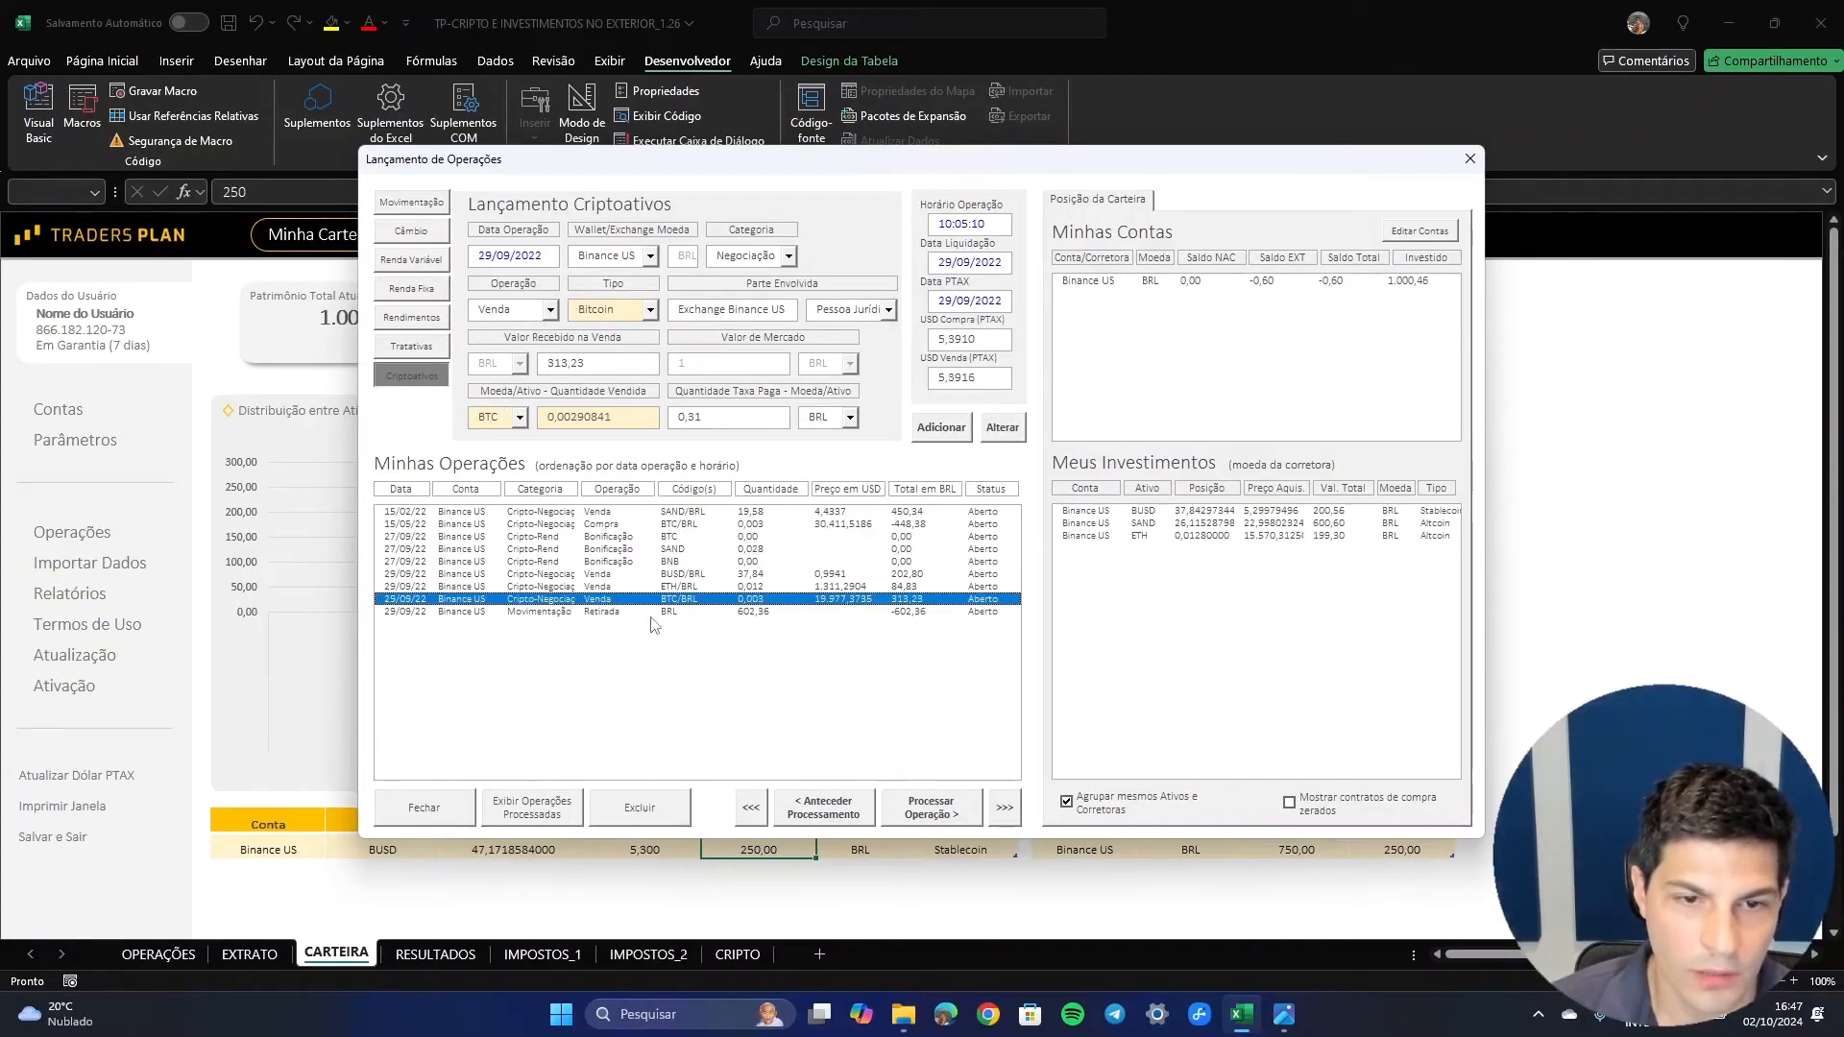
pyautogui.click(557, 562)
pyautogui.click(1003, 807)
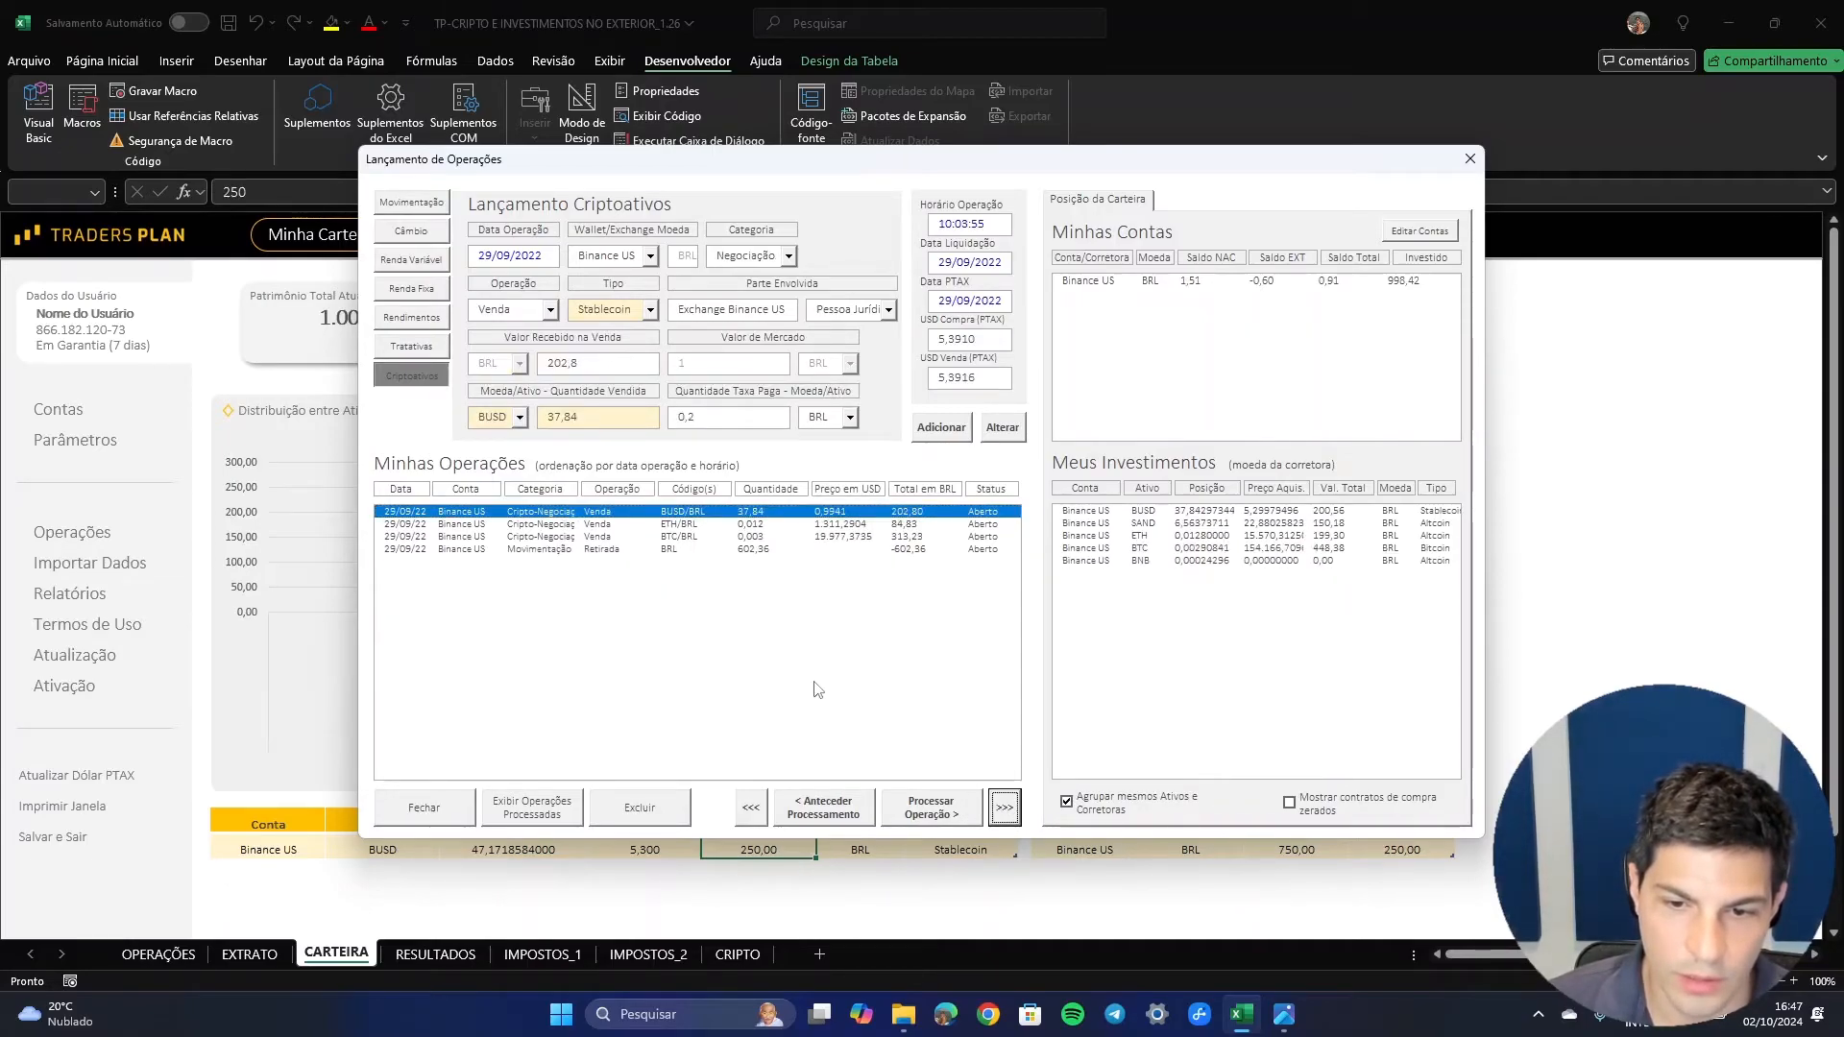
# - Close the operations form with the Carteira tables updated, and check the account's investments and the asset values
pyautogui.click(449, 816)
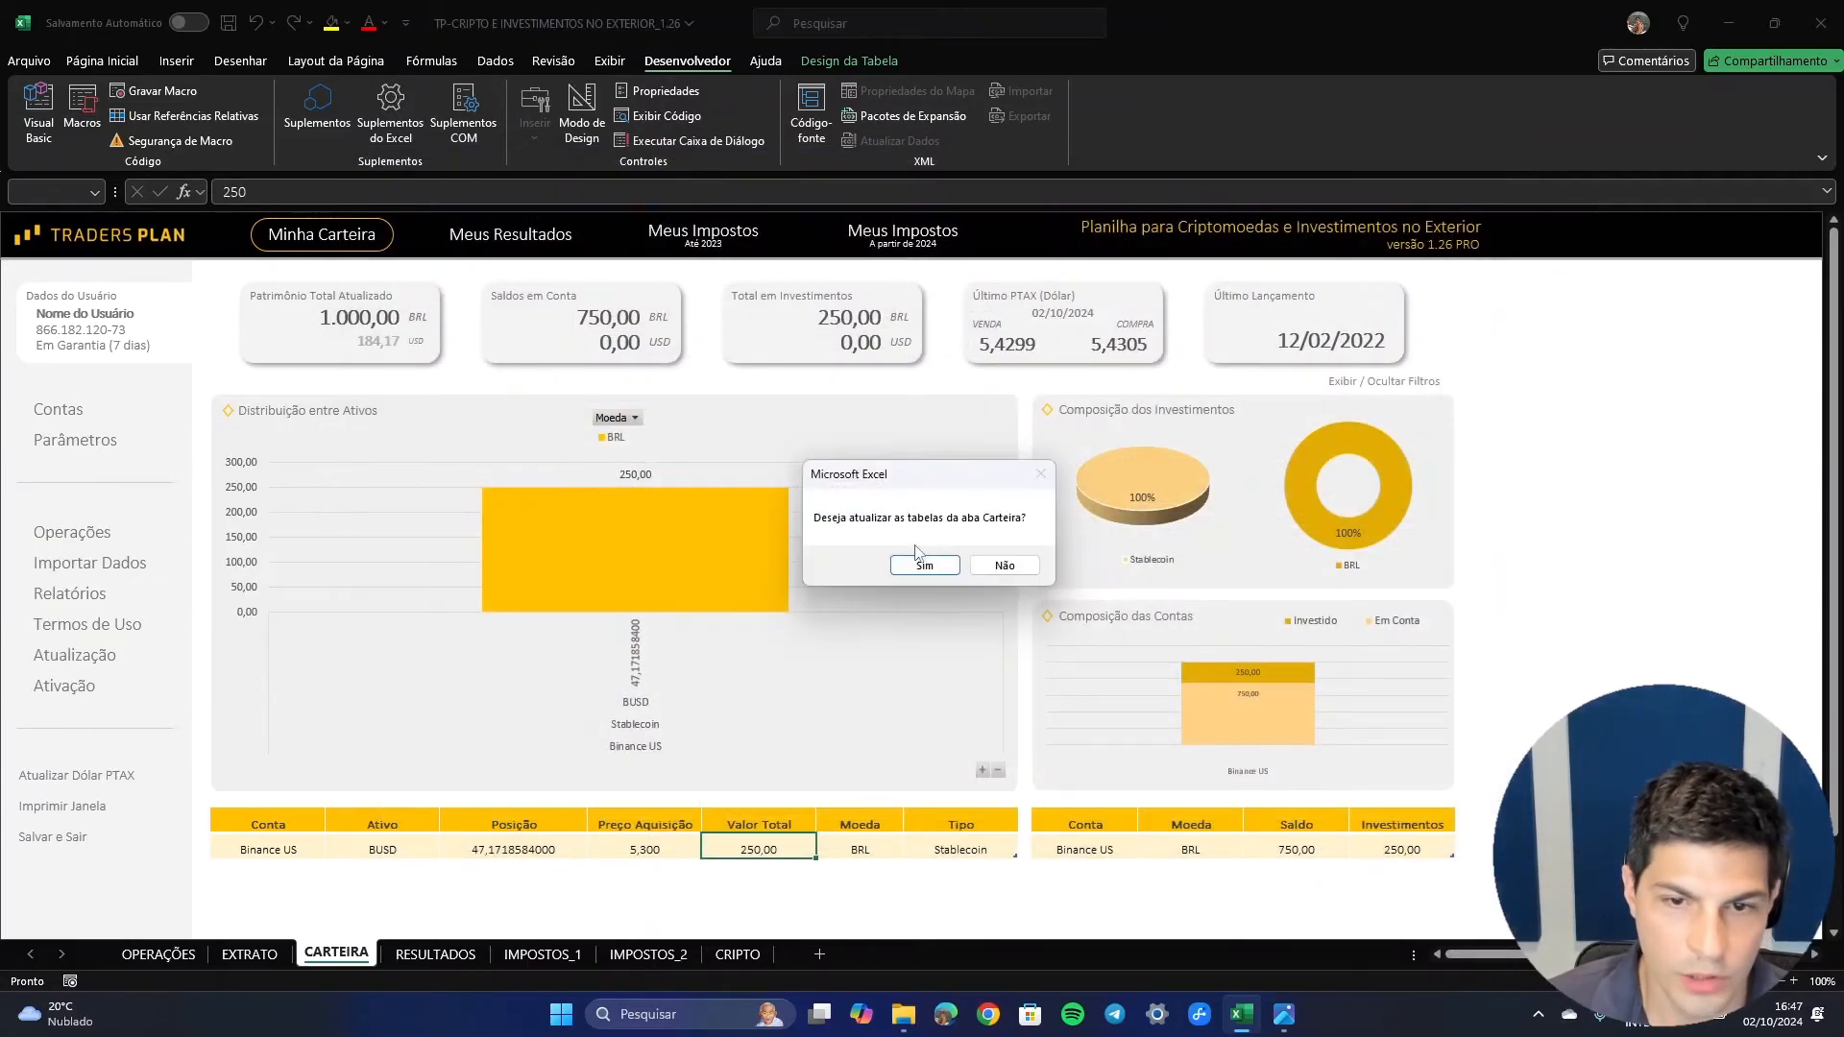
pyautogui.click(1000, 565)
pyautogui.click(72, 532)
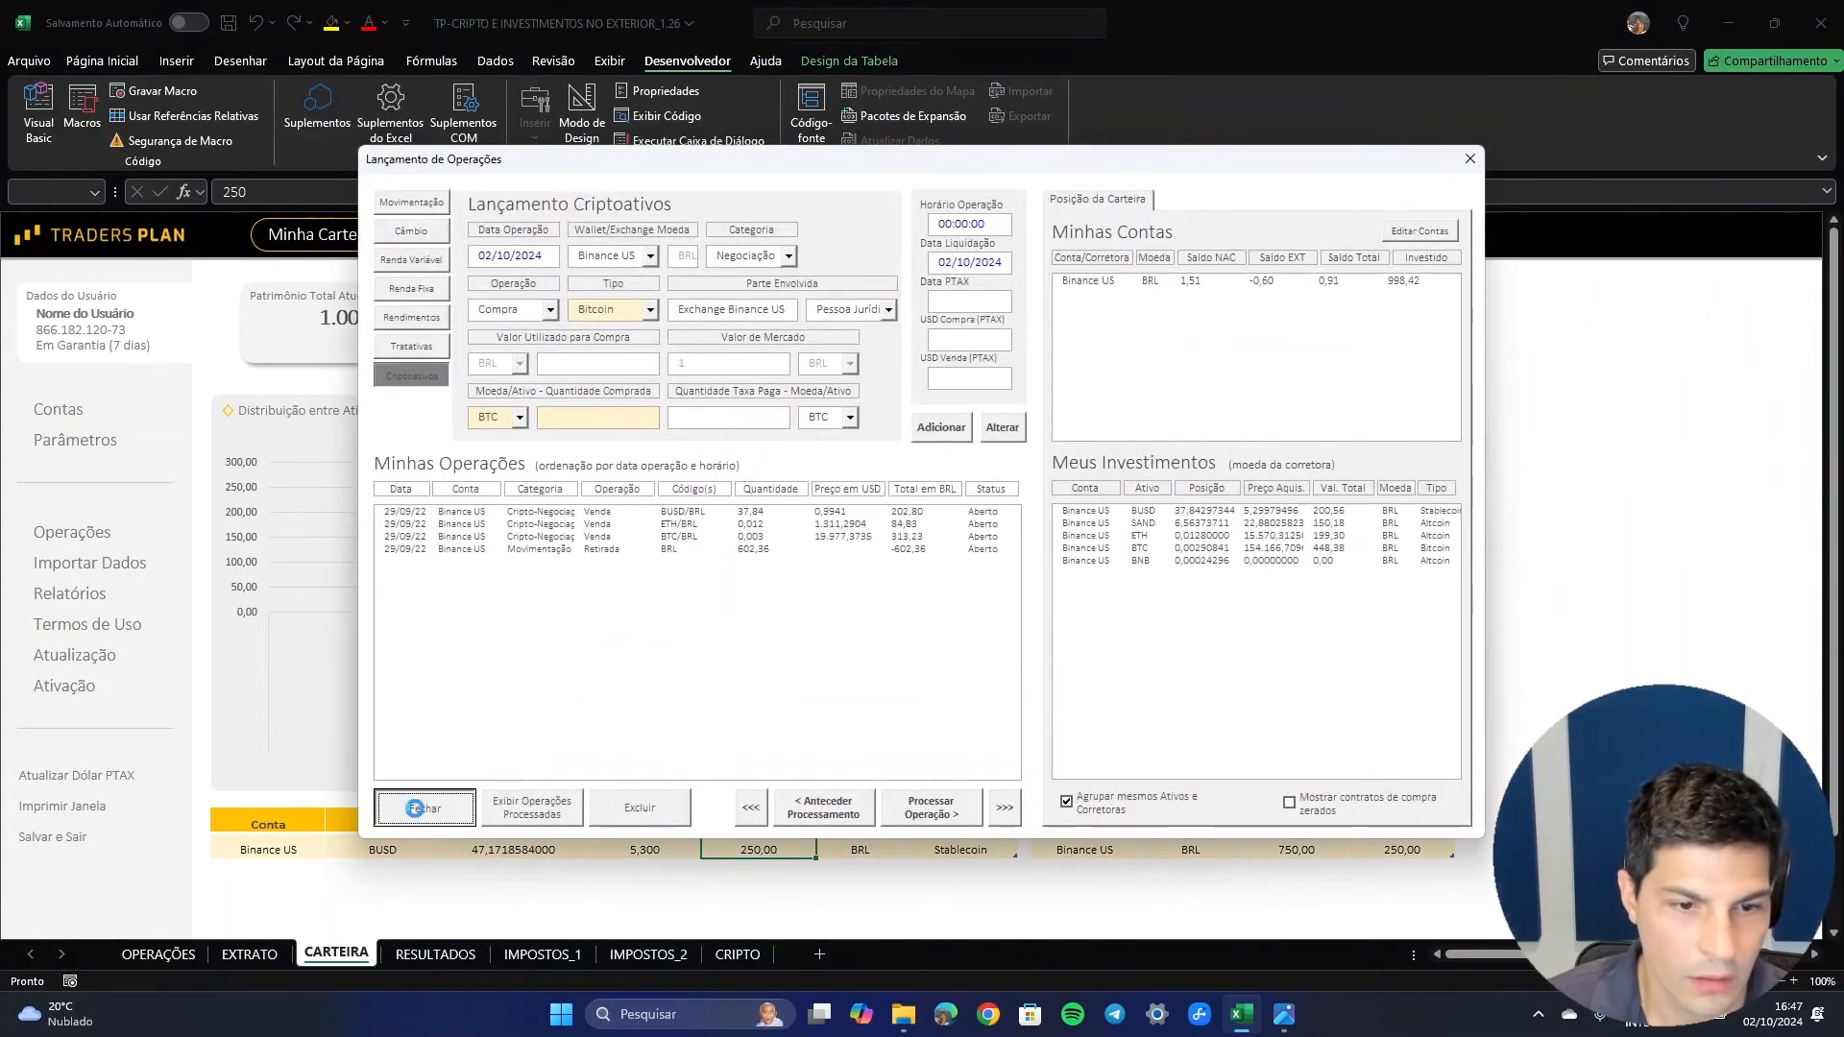
pyautogui.click(432, 812)
pyautogui.click(902, 566)
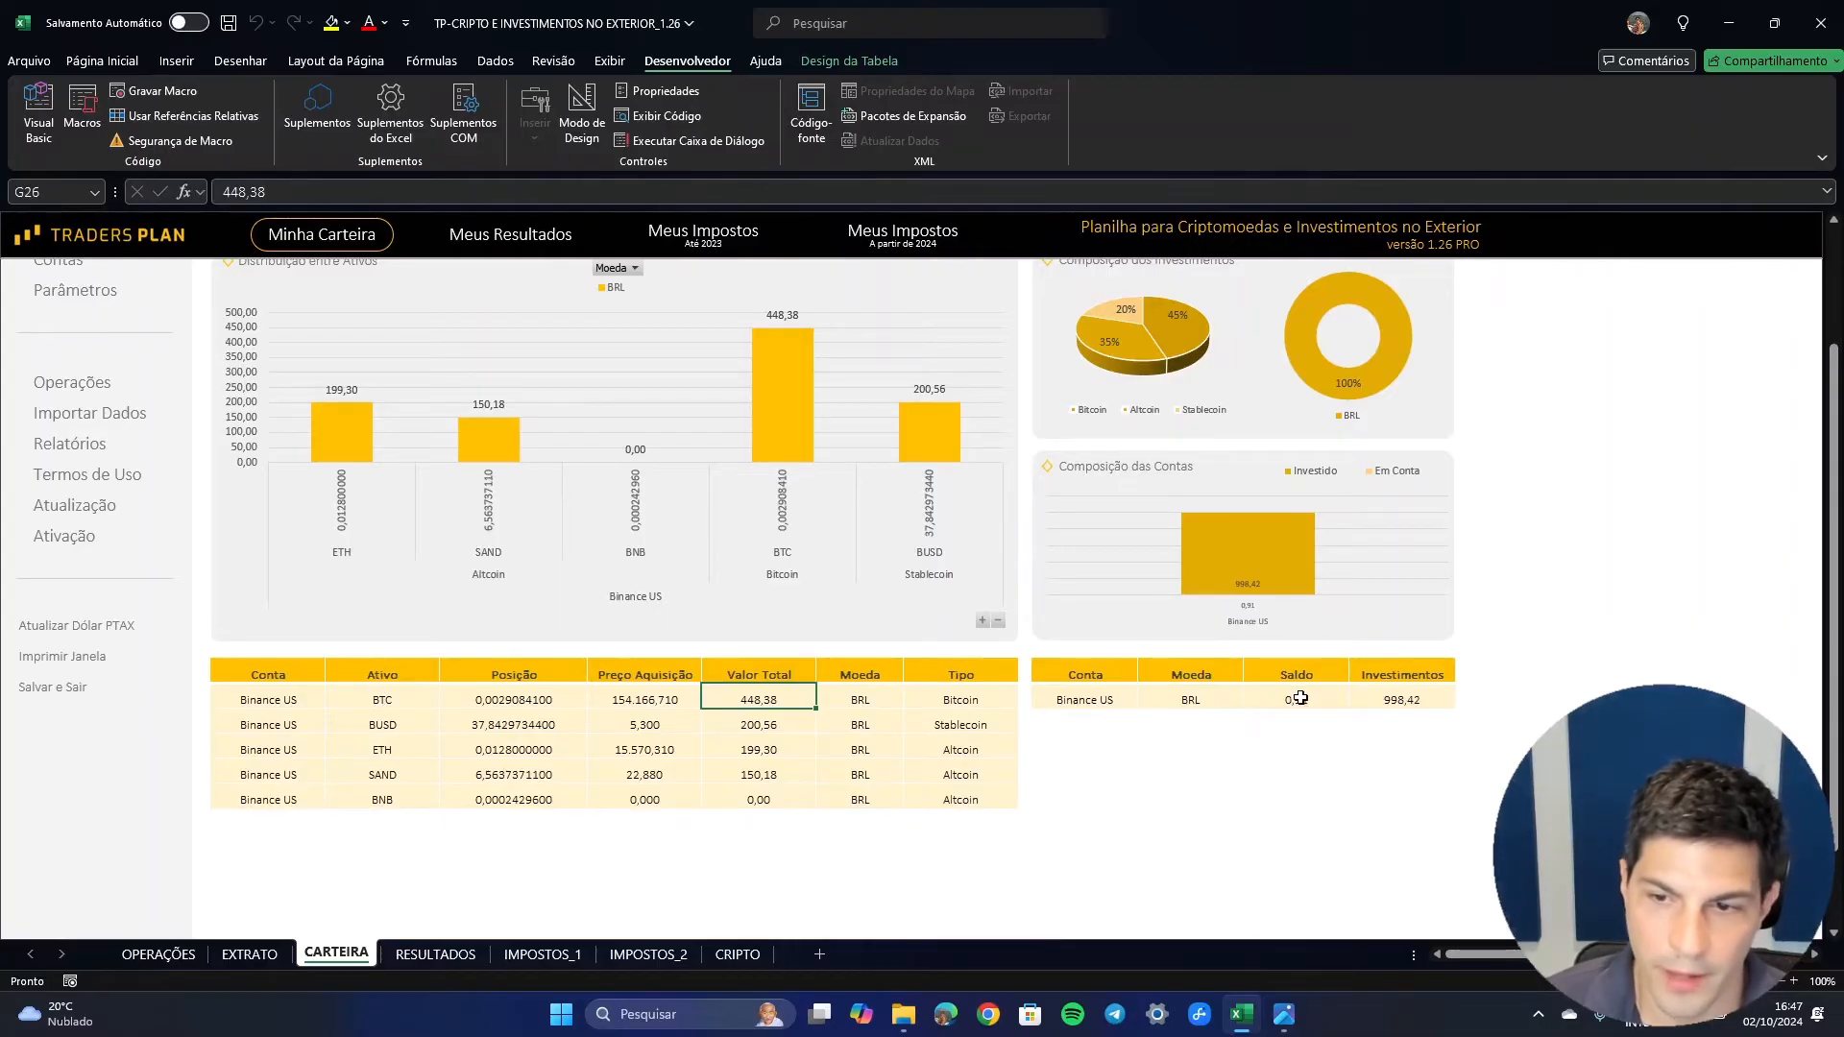
pyautogui.click(1401, 699)
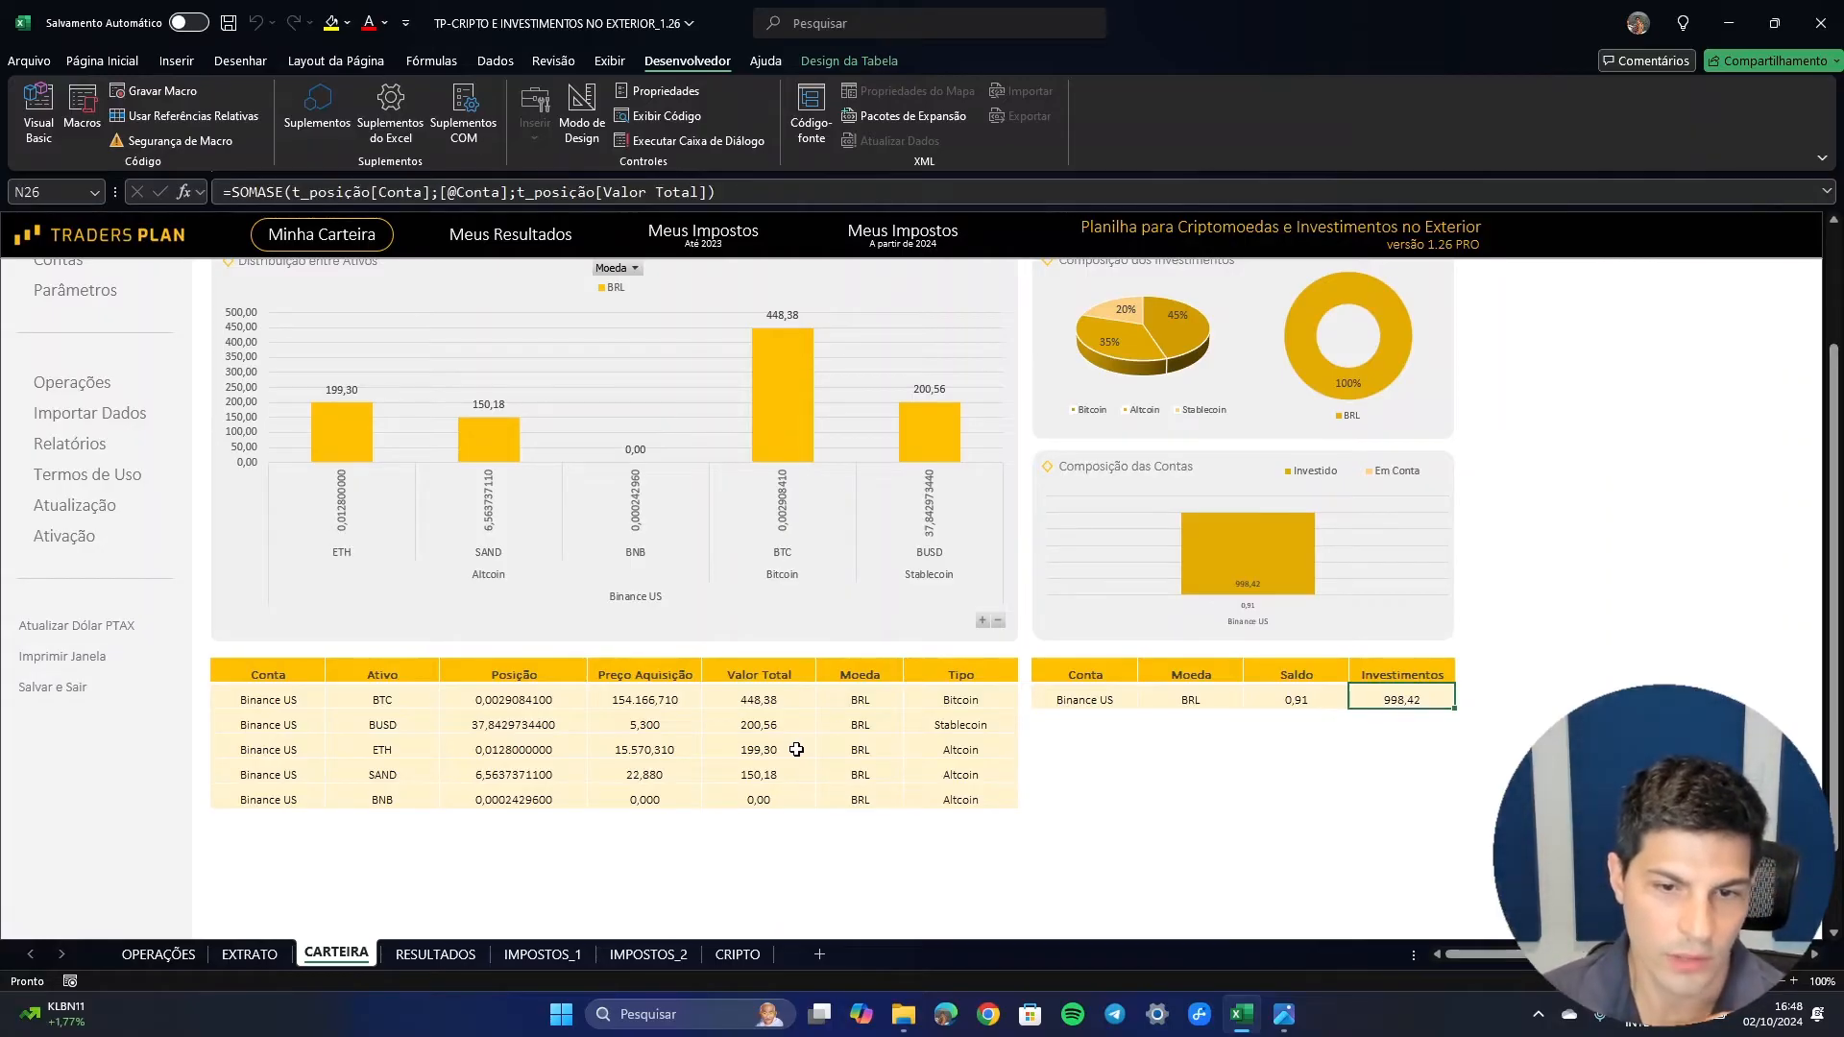
pyautogui.scroll(1, 716, 750)
pyautogui.moveTo(732, 801); pyautogui.dragTo(733, 824)
pyautogui.scroll(1, 733, 822)
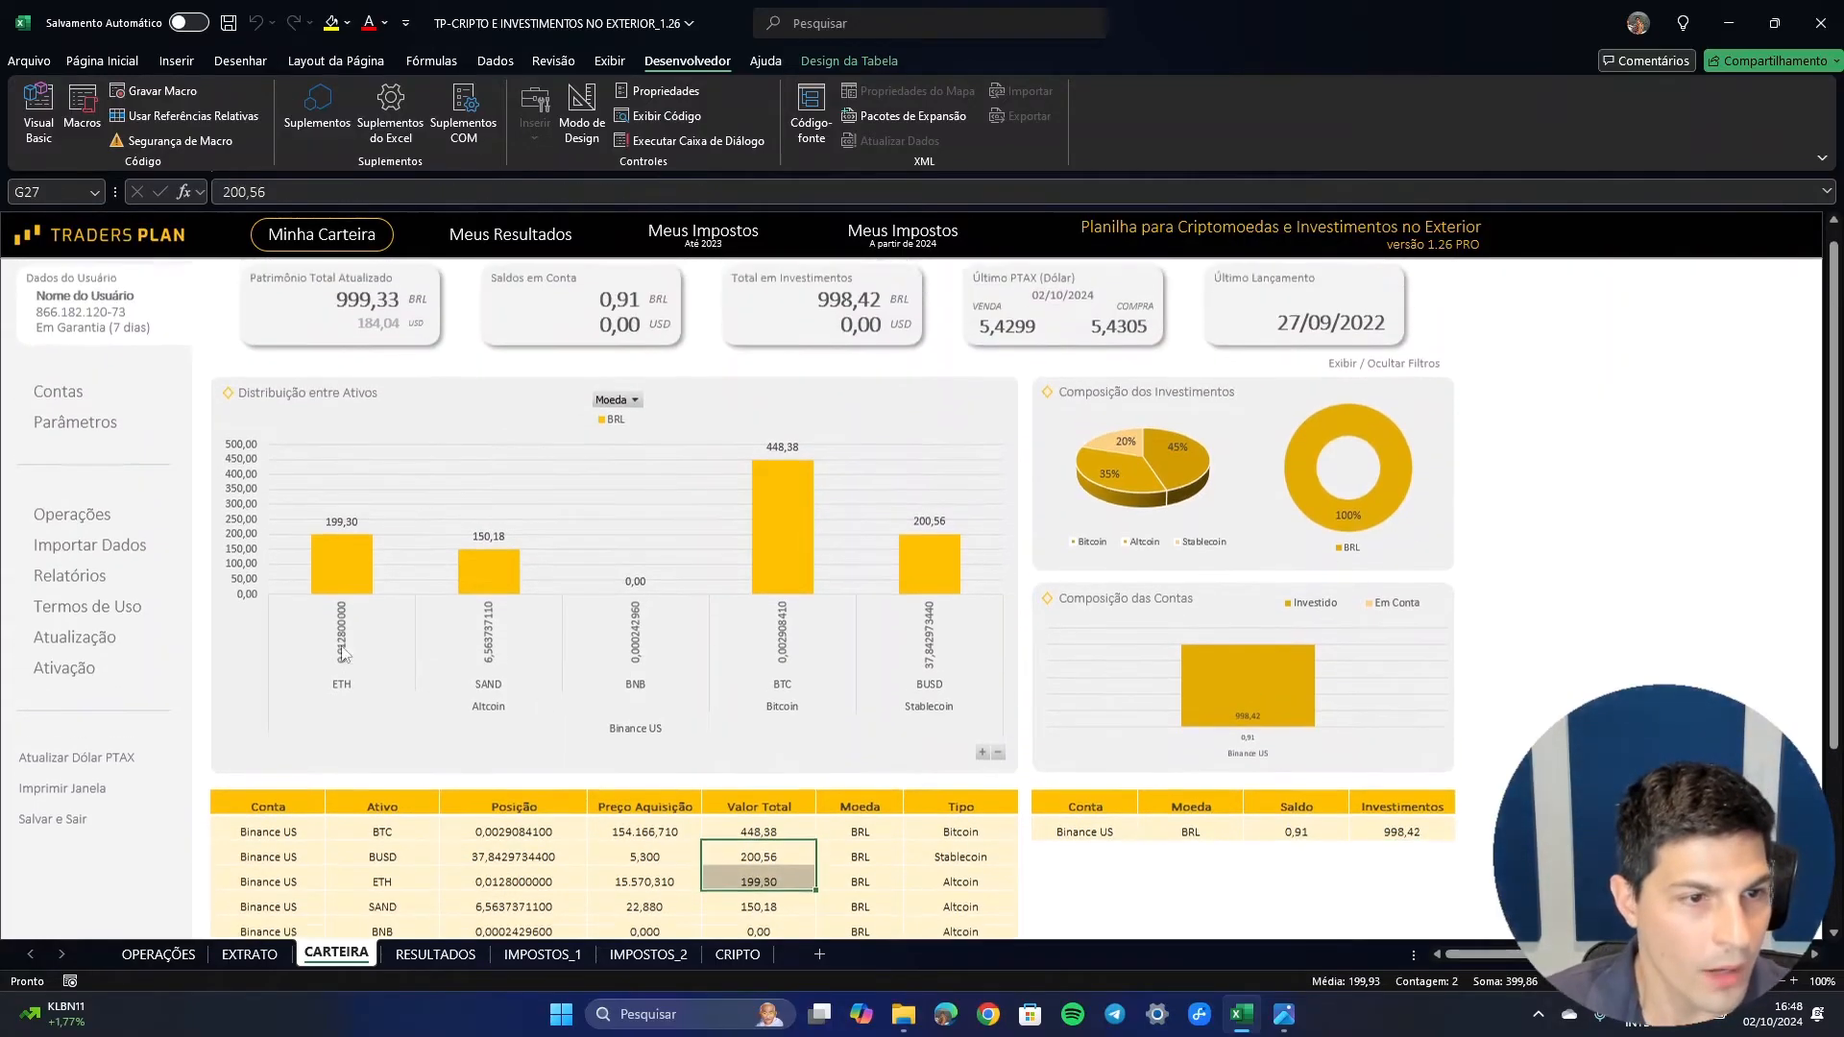
# - Process the sale of 37,84 BUSD for 202,8 BRL, update the Carteira tables, and sum the account balance and investments
pyautogui.click(89, 532)
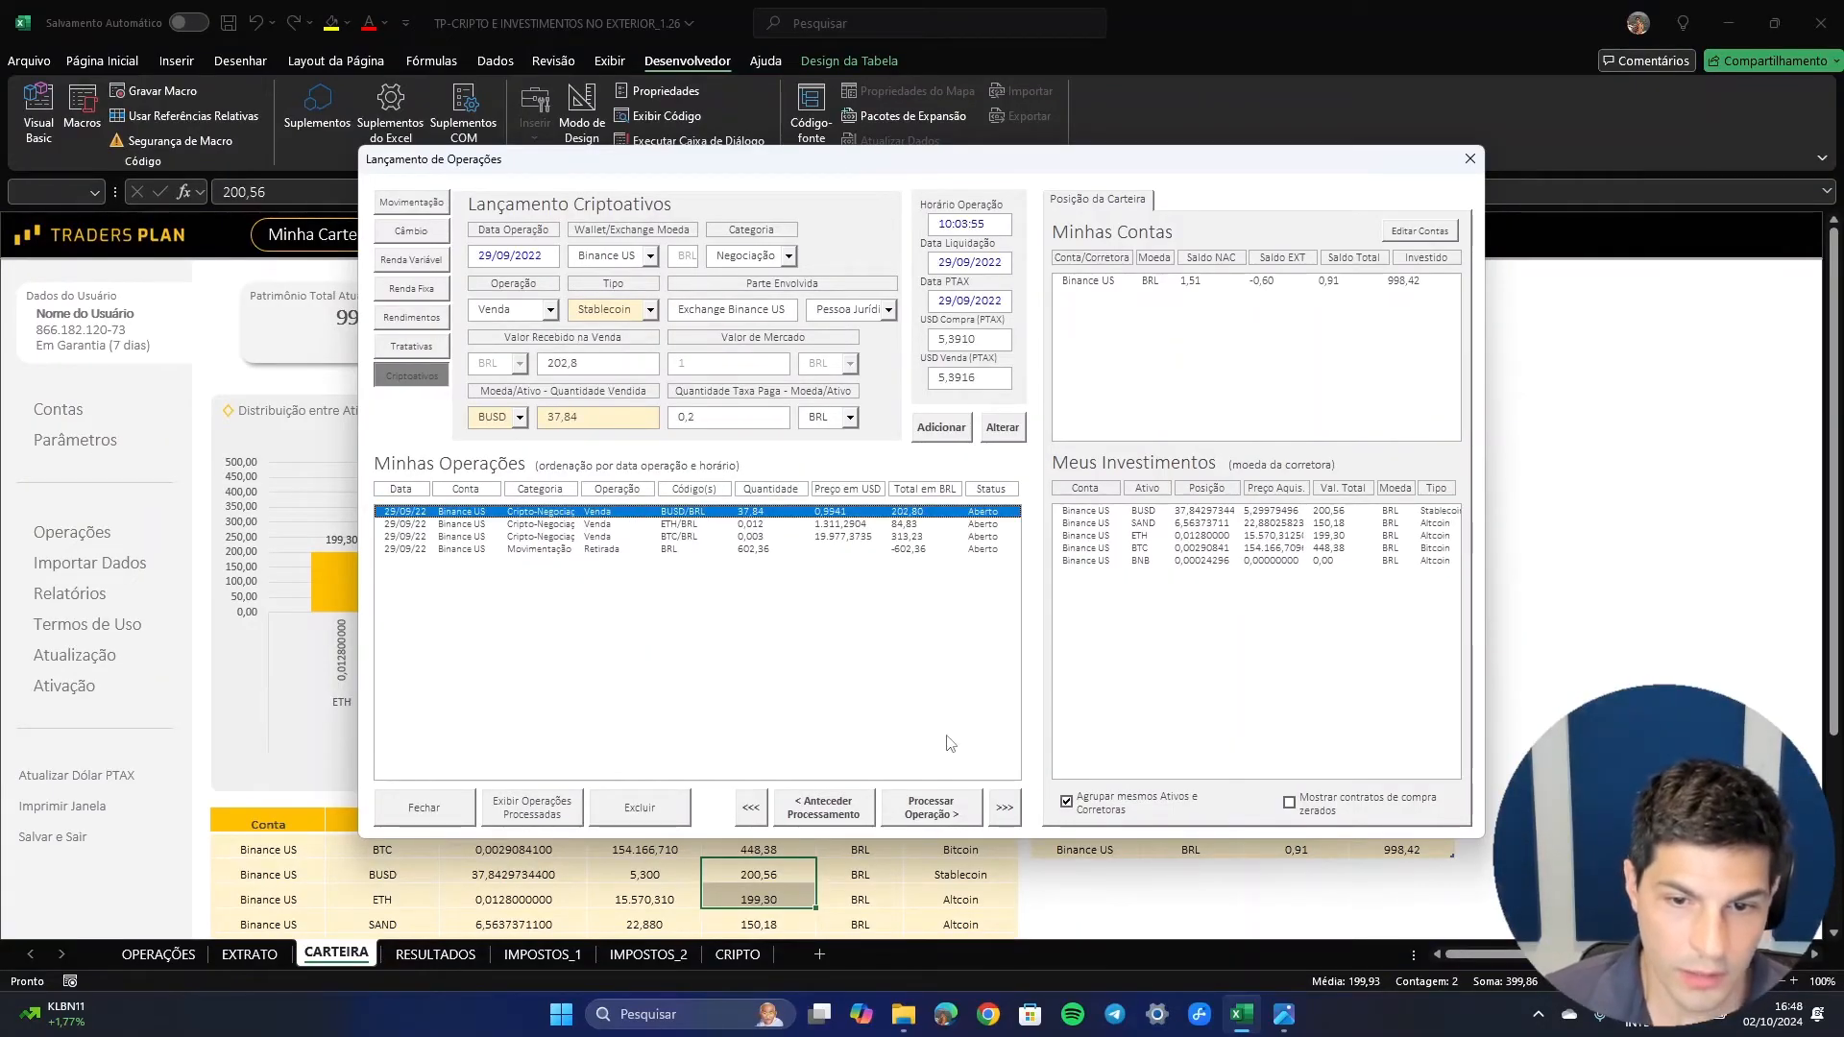
pyautogui.click(948, 816)
pyautogui.click(448, 803)
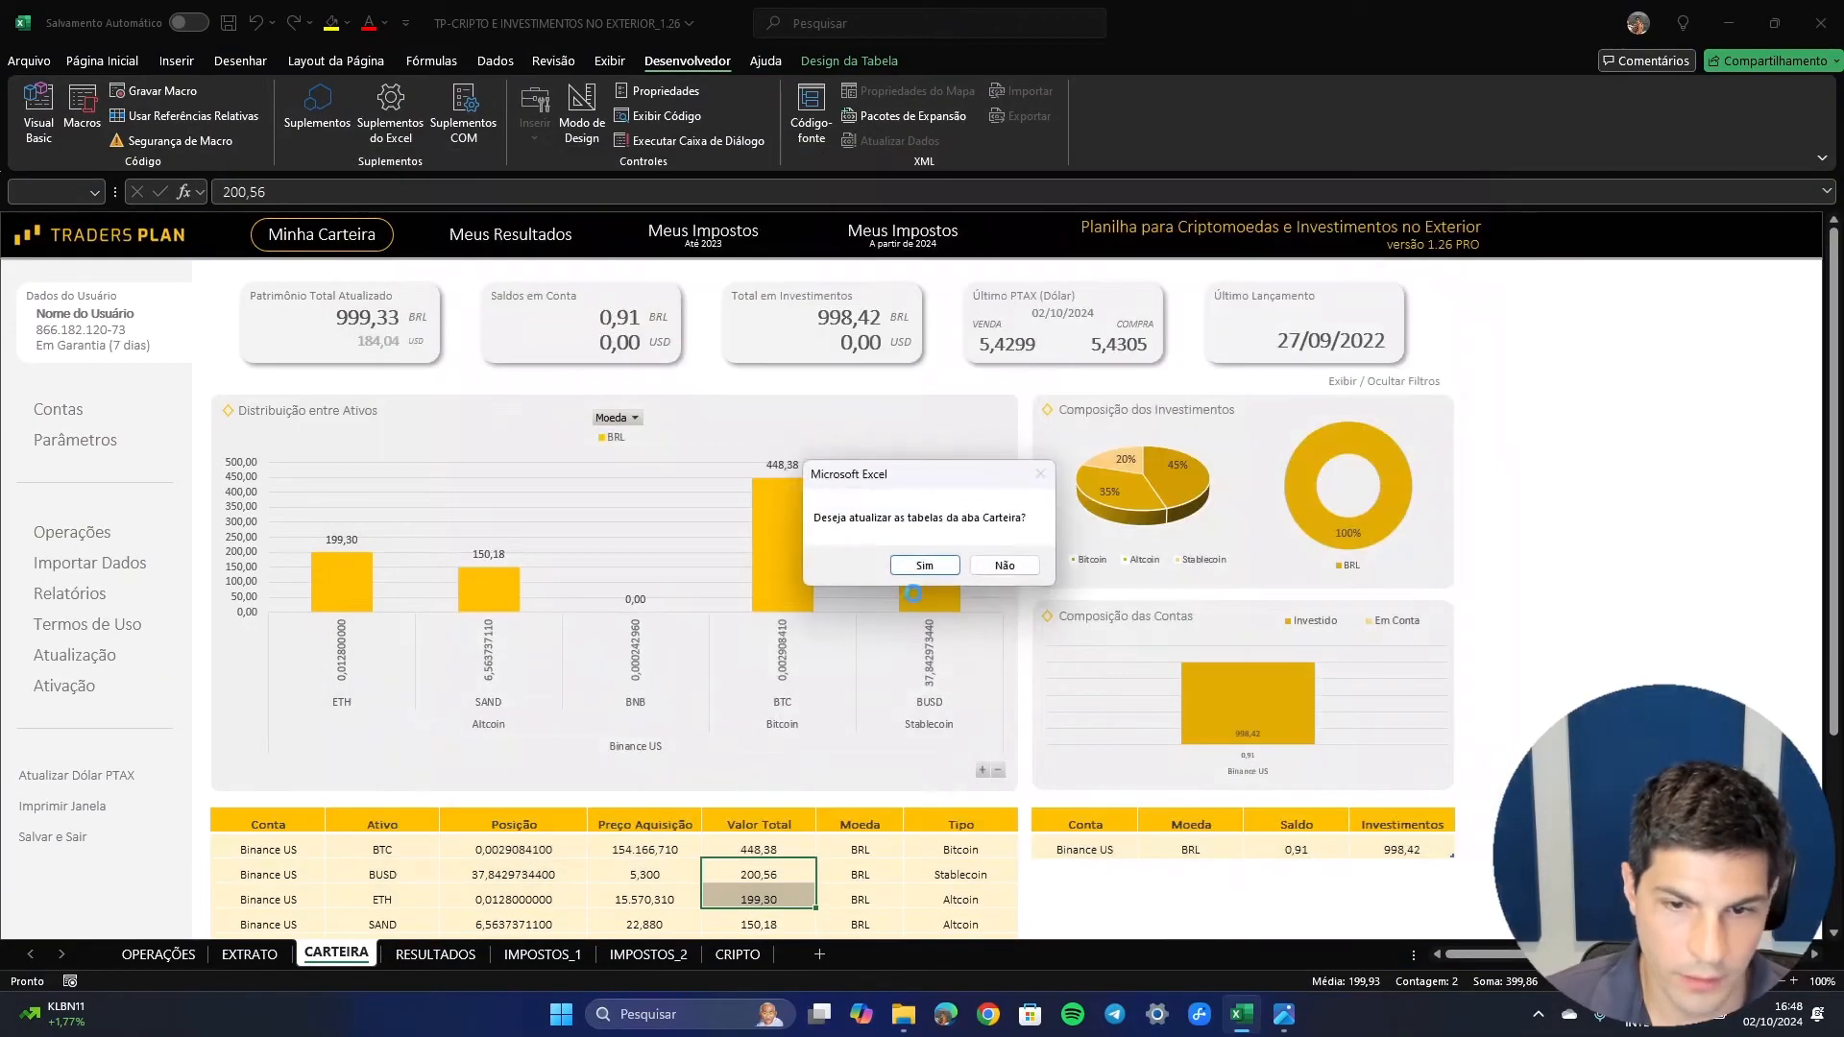
pyautogui.click(928, 564)
pyautogui.scroll(-3, 782, 725)
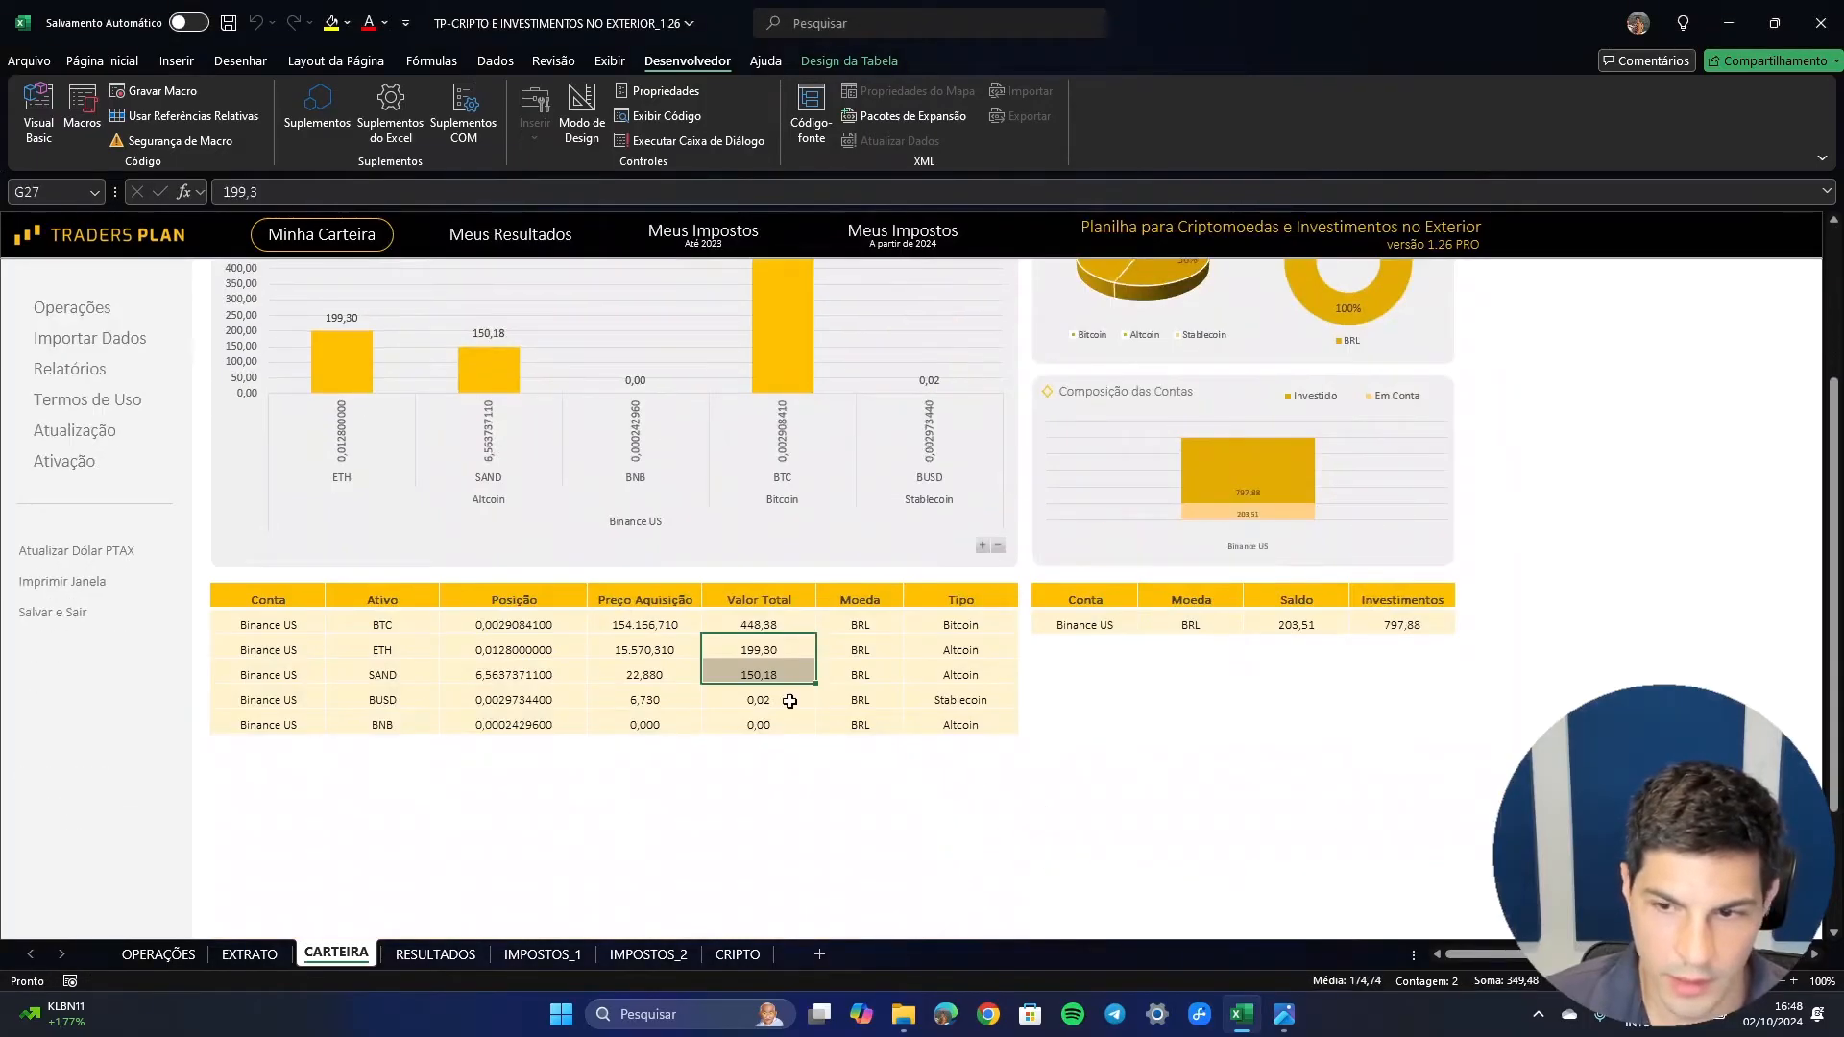
pyautogui.click(1366, 632)
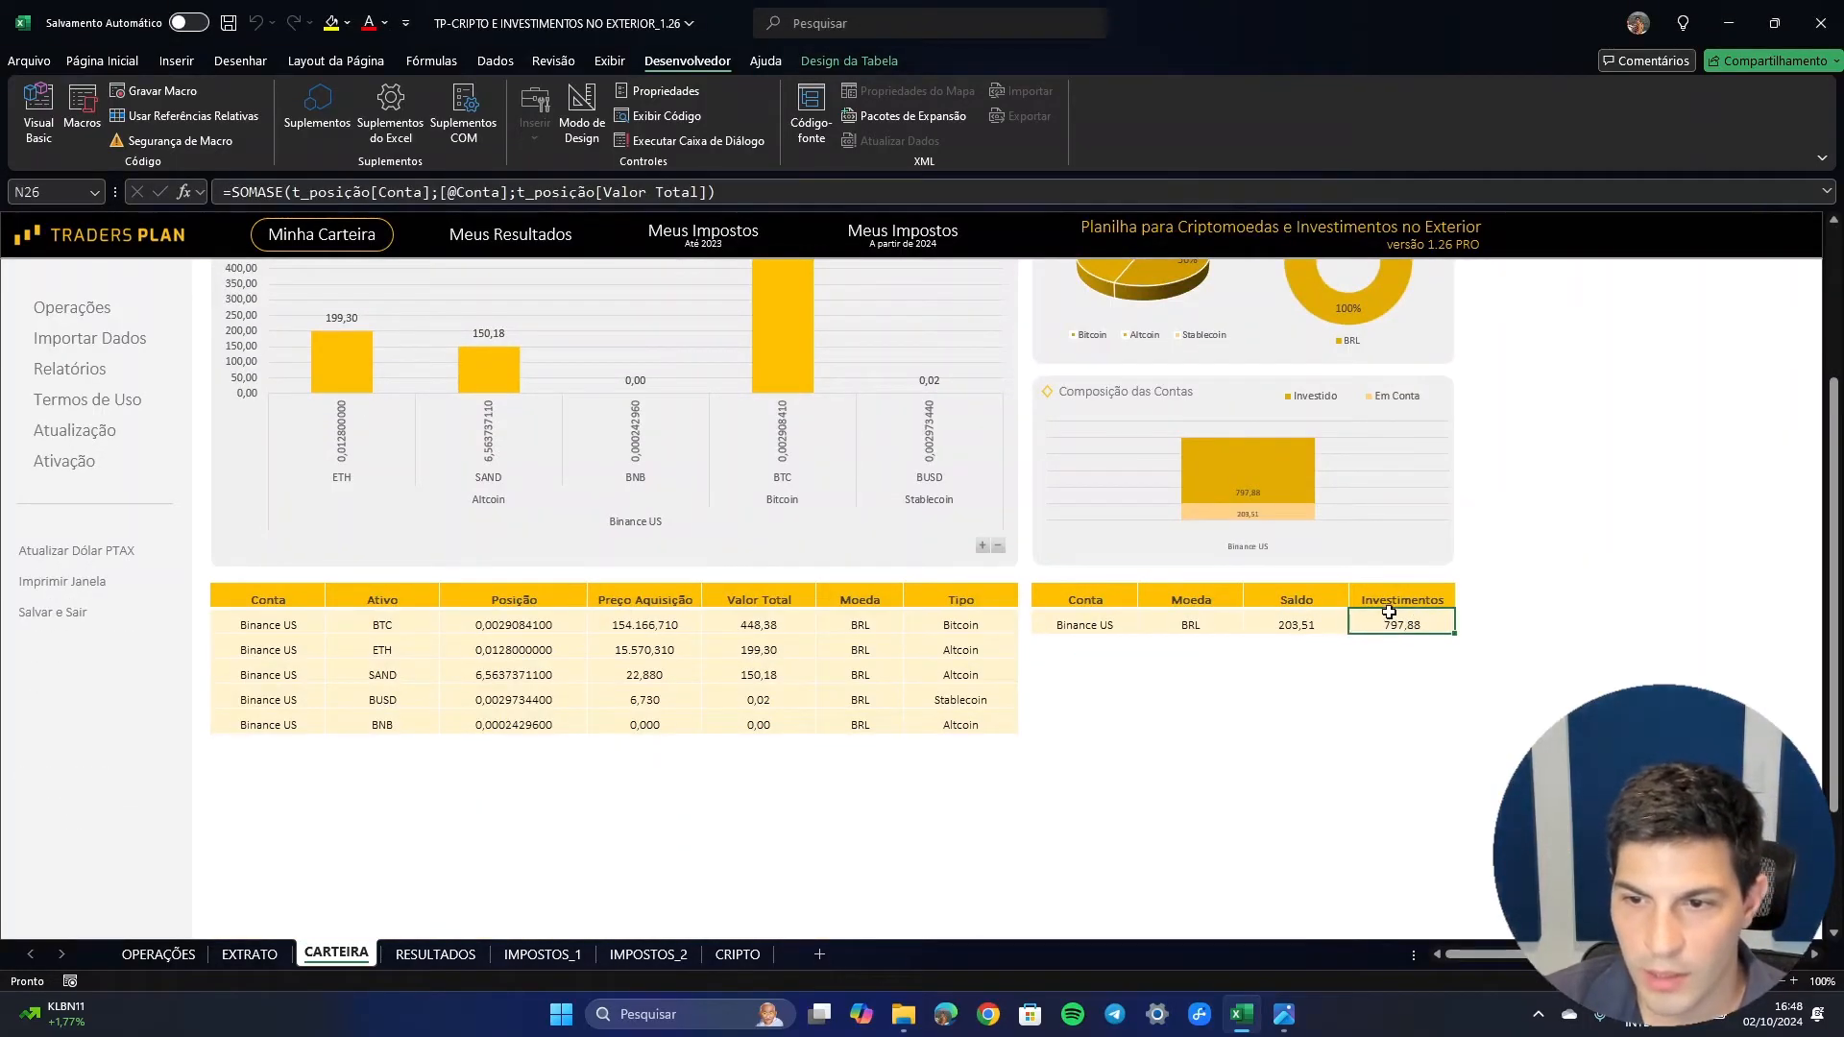
pyautogui.moveTo(1402, 625); pyautogui.dragTo(1288, 623)
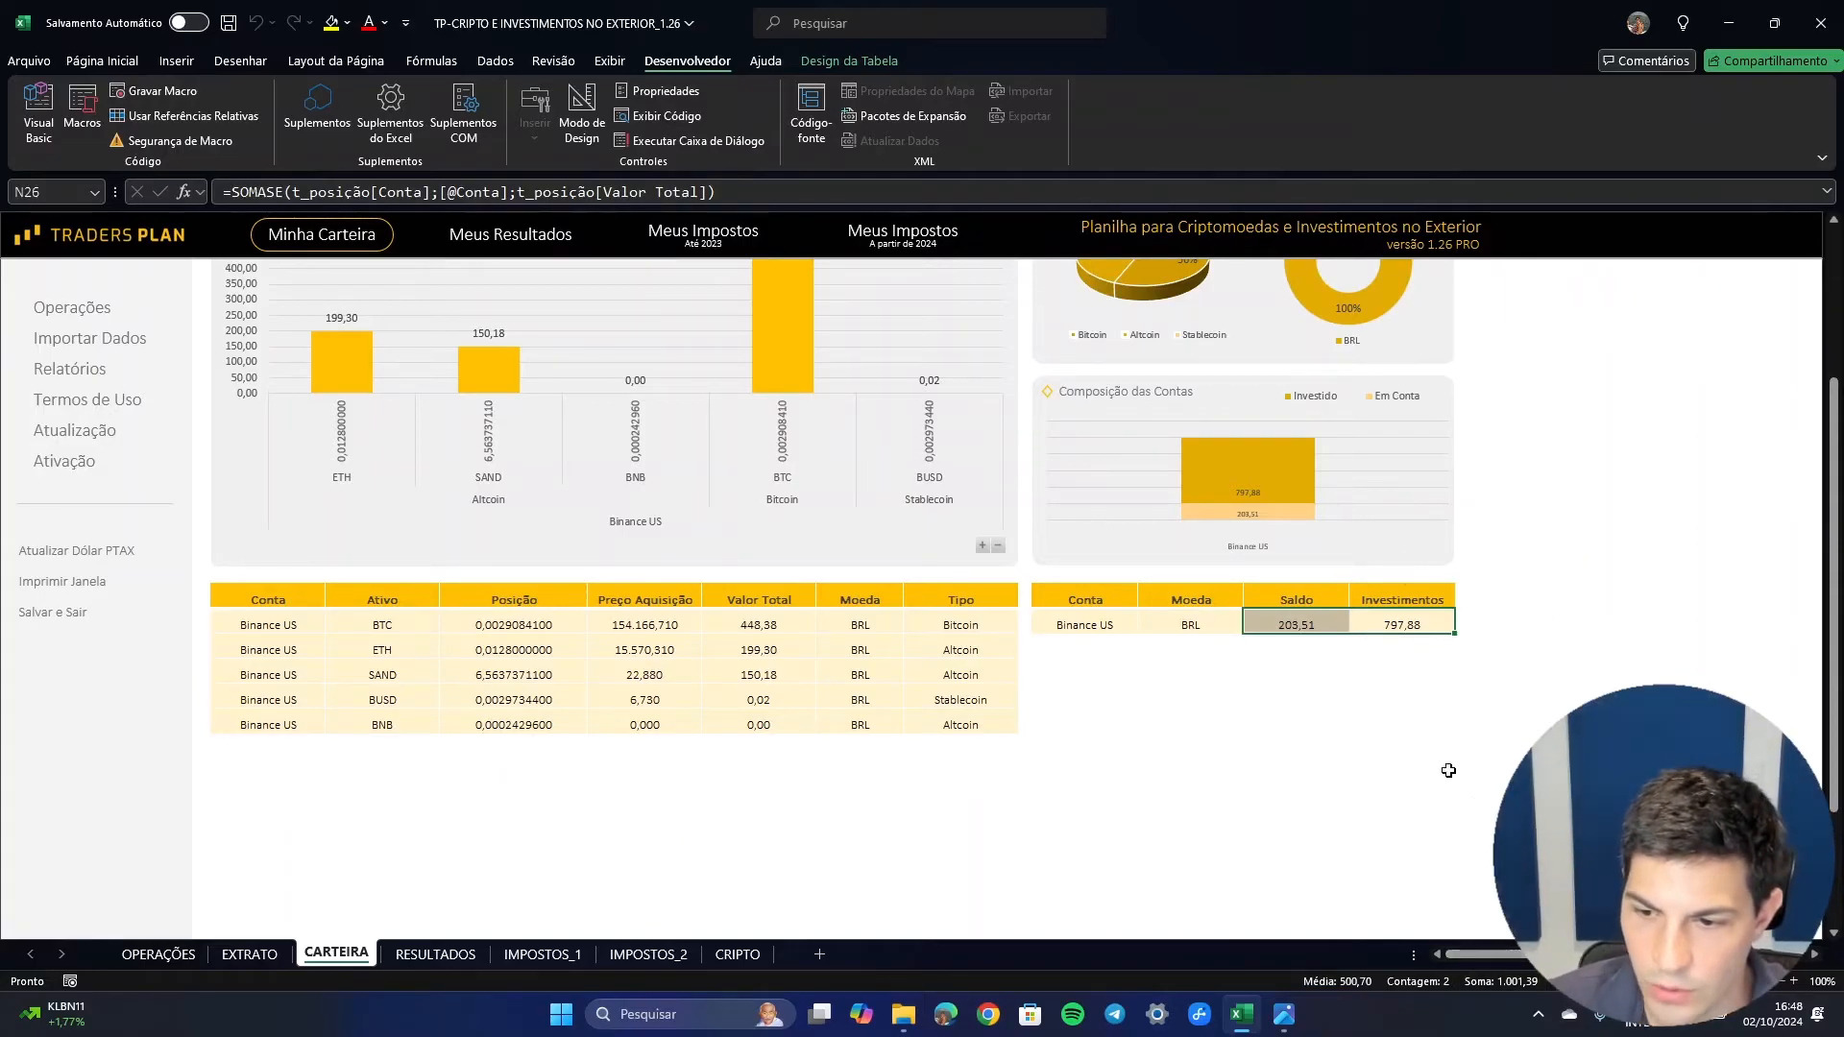
# - Process the sale of 0,012 ETH for 84,83 BRL, update the Carteira tables, and check the combined balance and investments
pyautogui.scroll(2, 1374, 639)
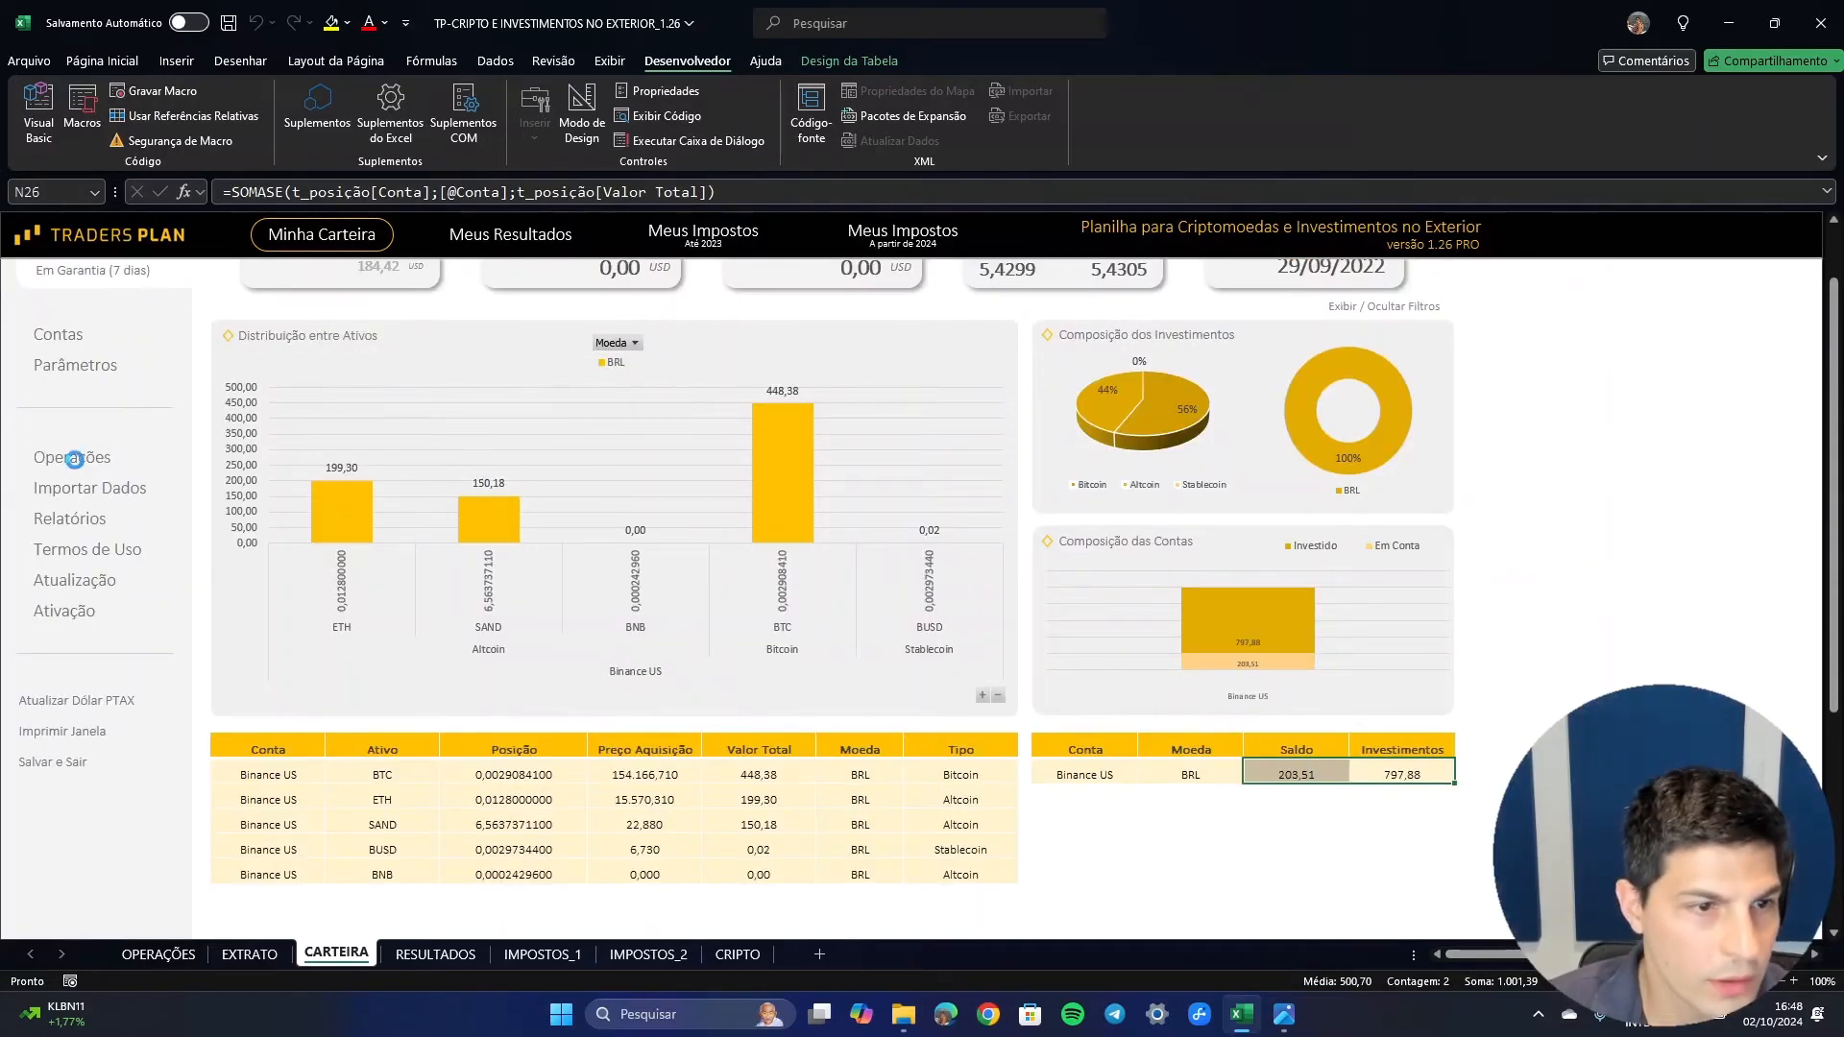
pyautogui.click(73, 458)
pyautogui.click(670, 516)
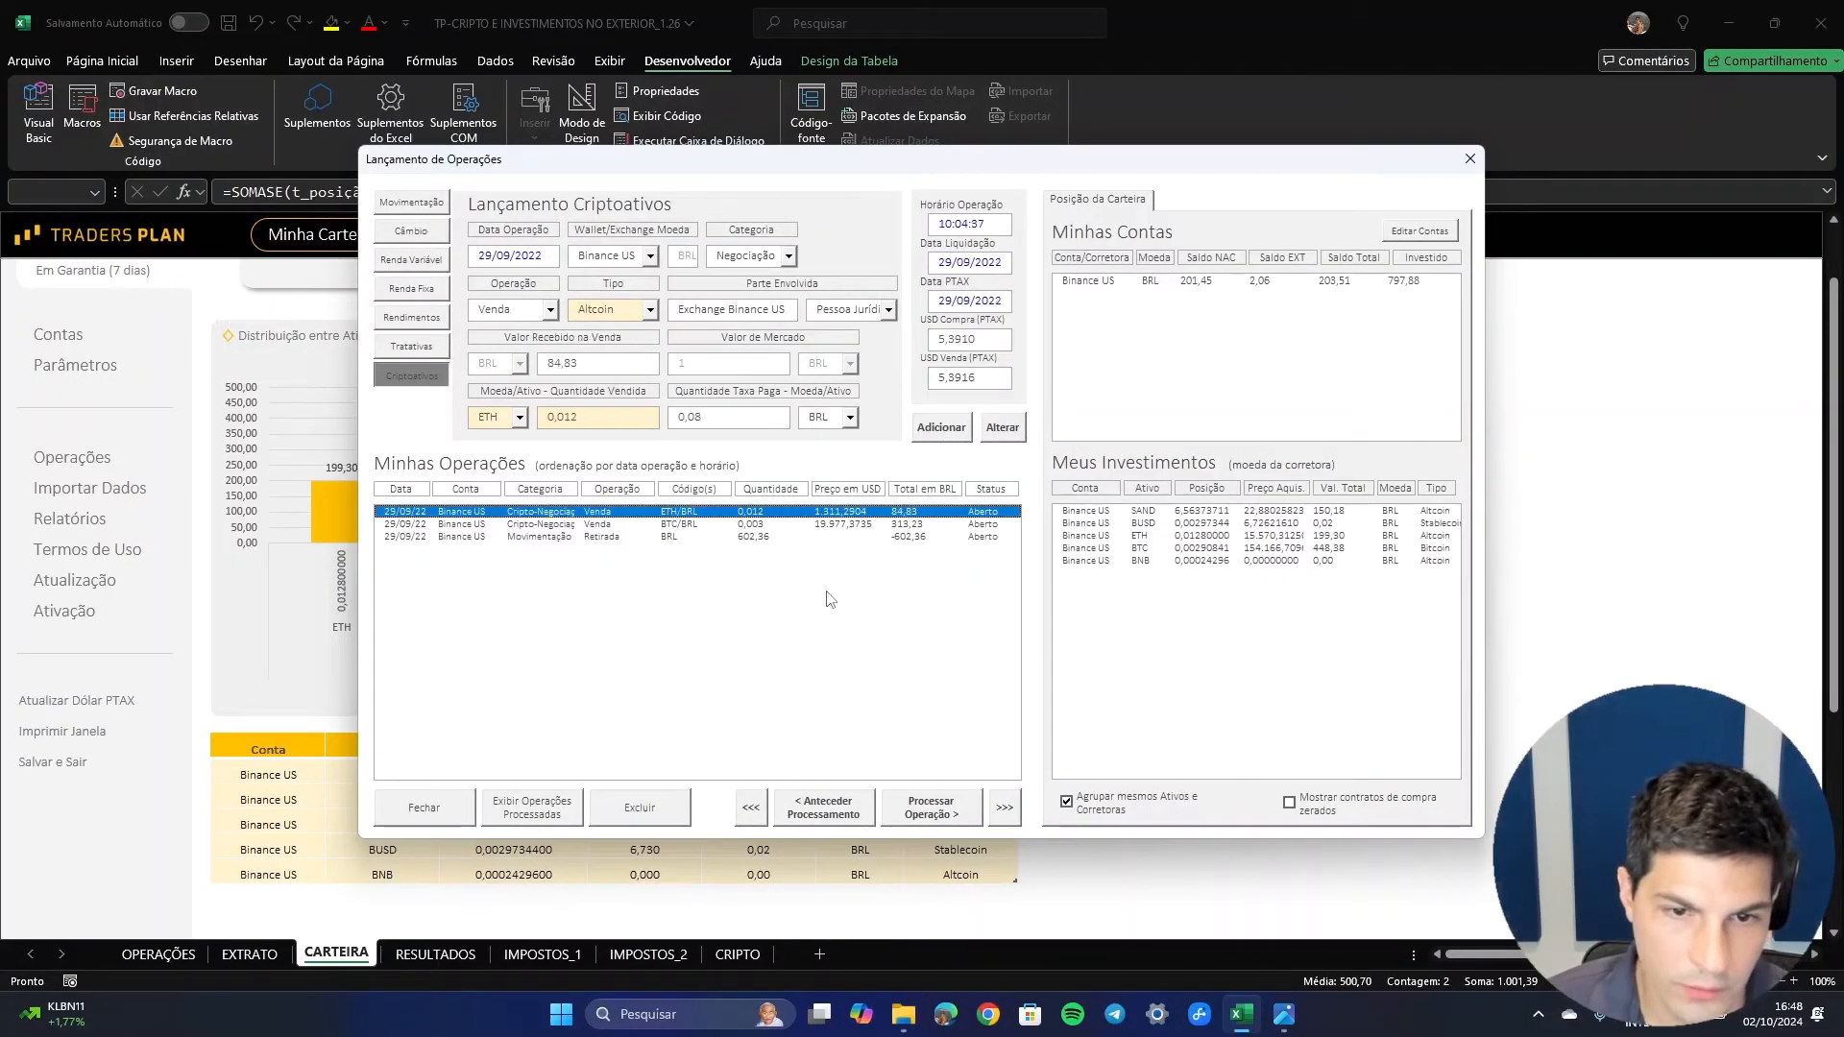
pyautogui.click(931, 806)
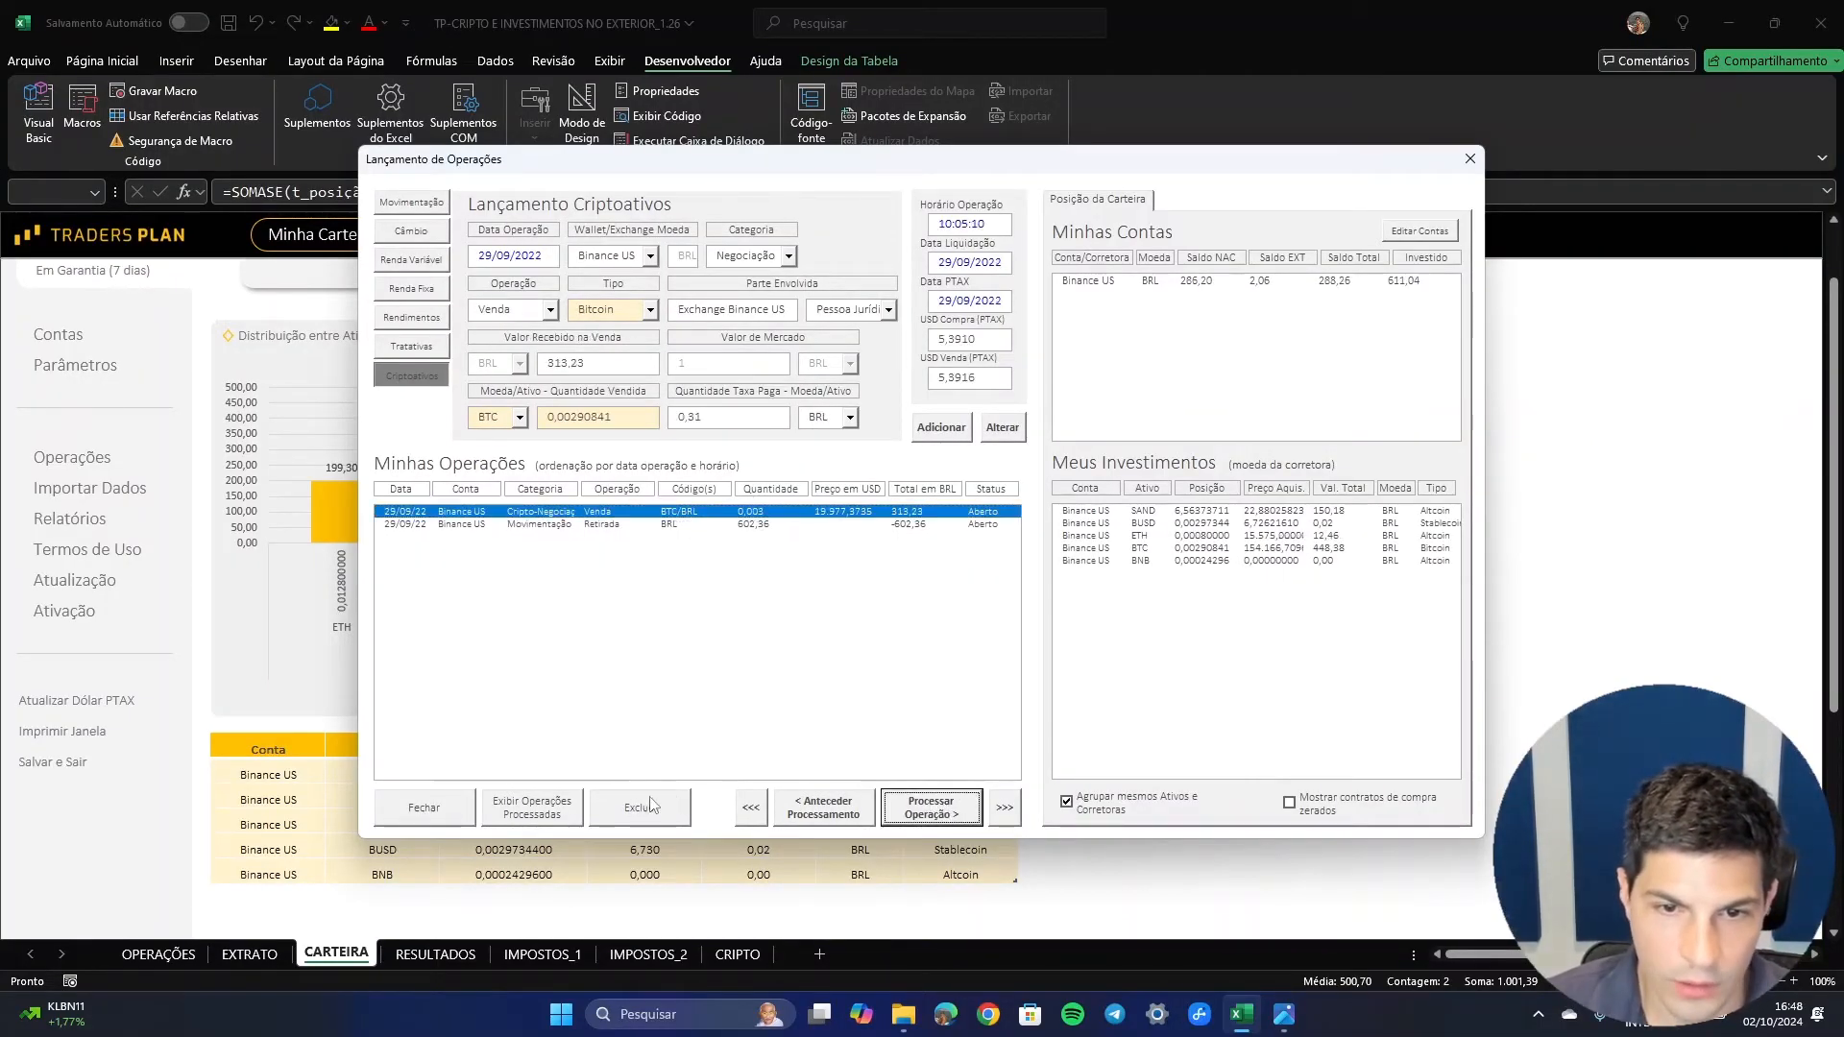
pyautogui.click(452, 812)
pyautogui.click(927, 564)
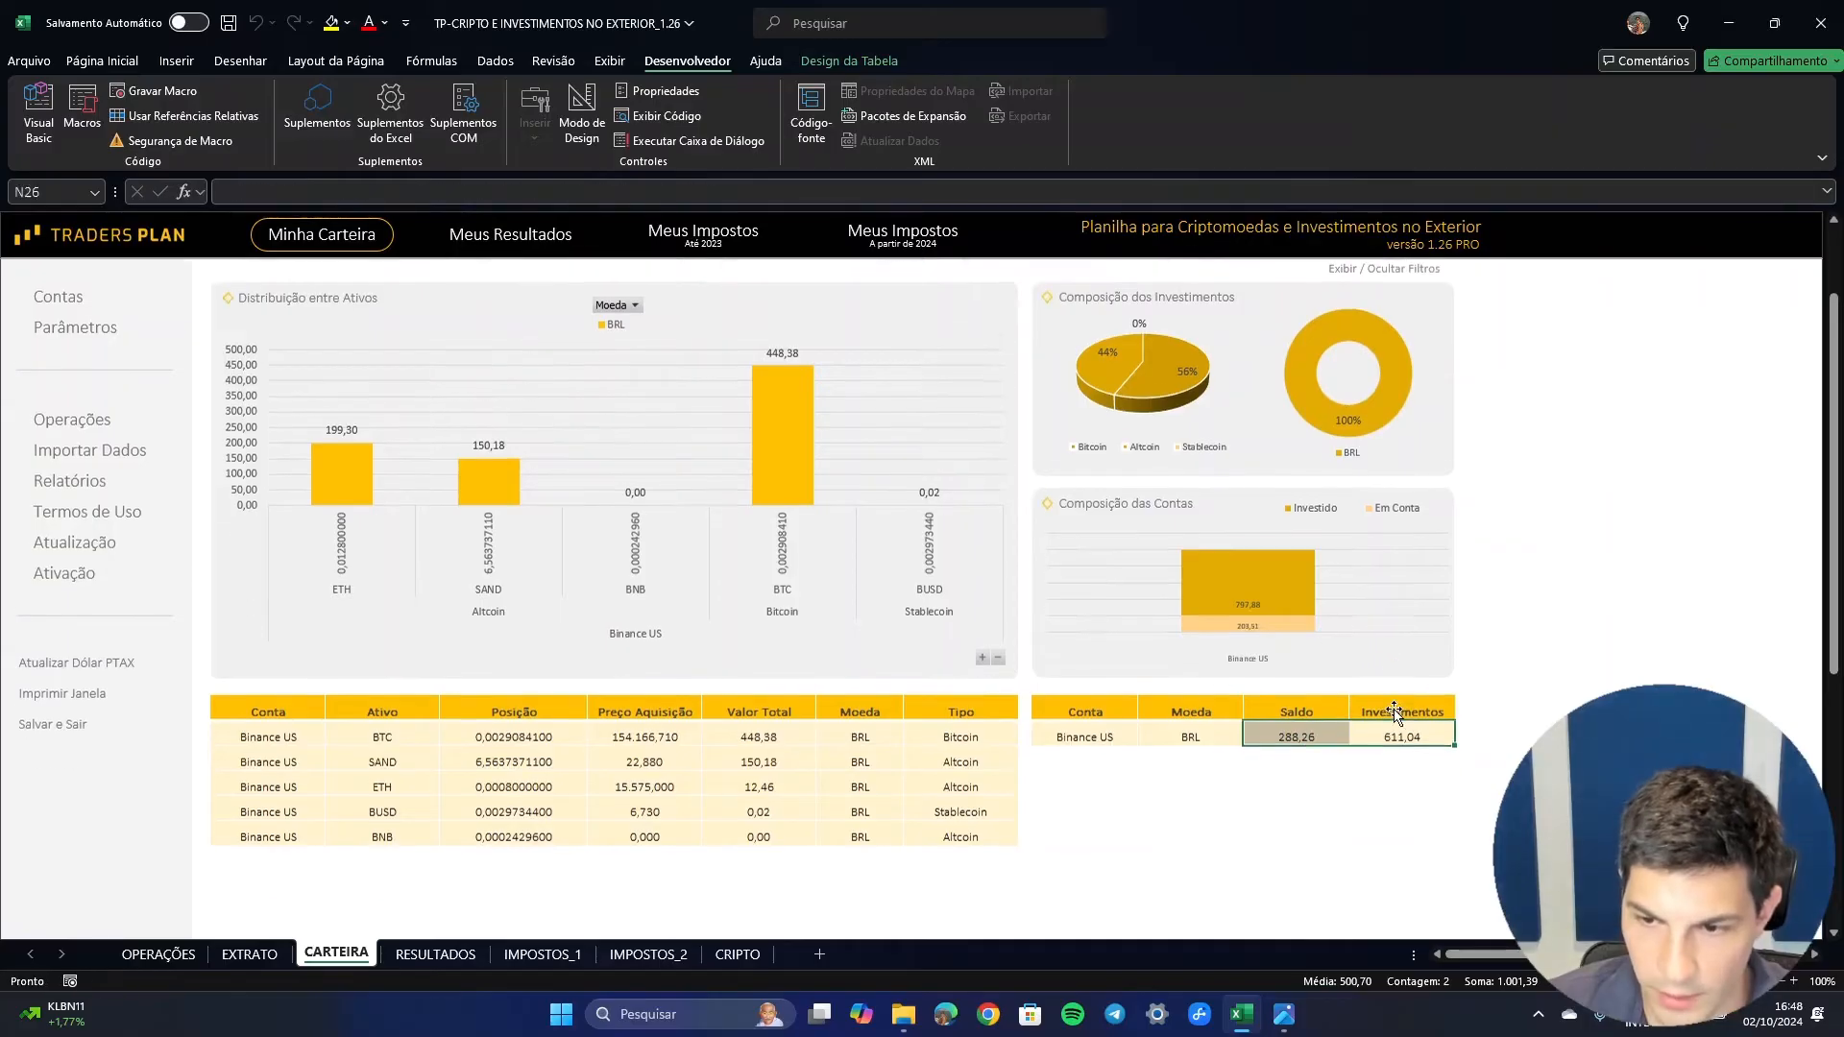
pyautogui.scroll(-2, 1397, 672)
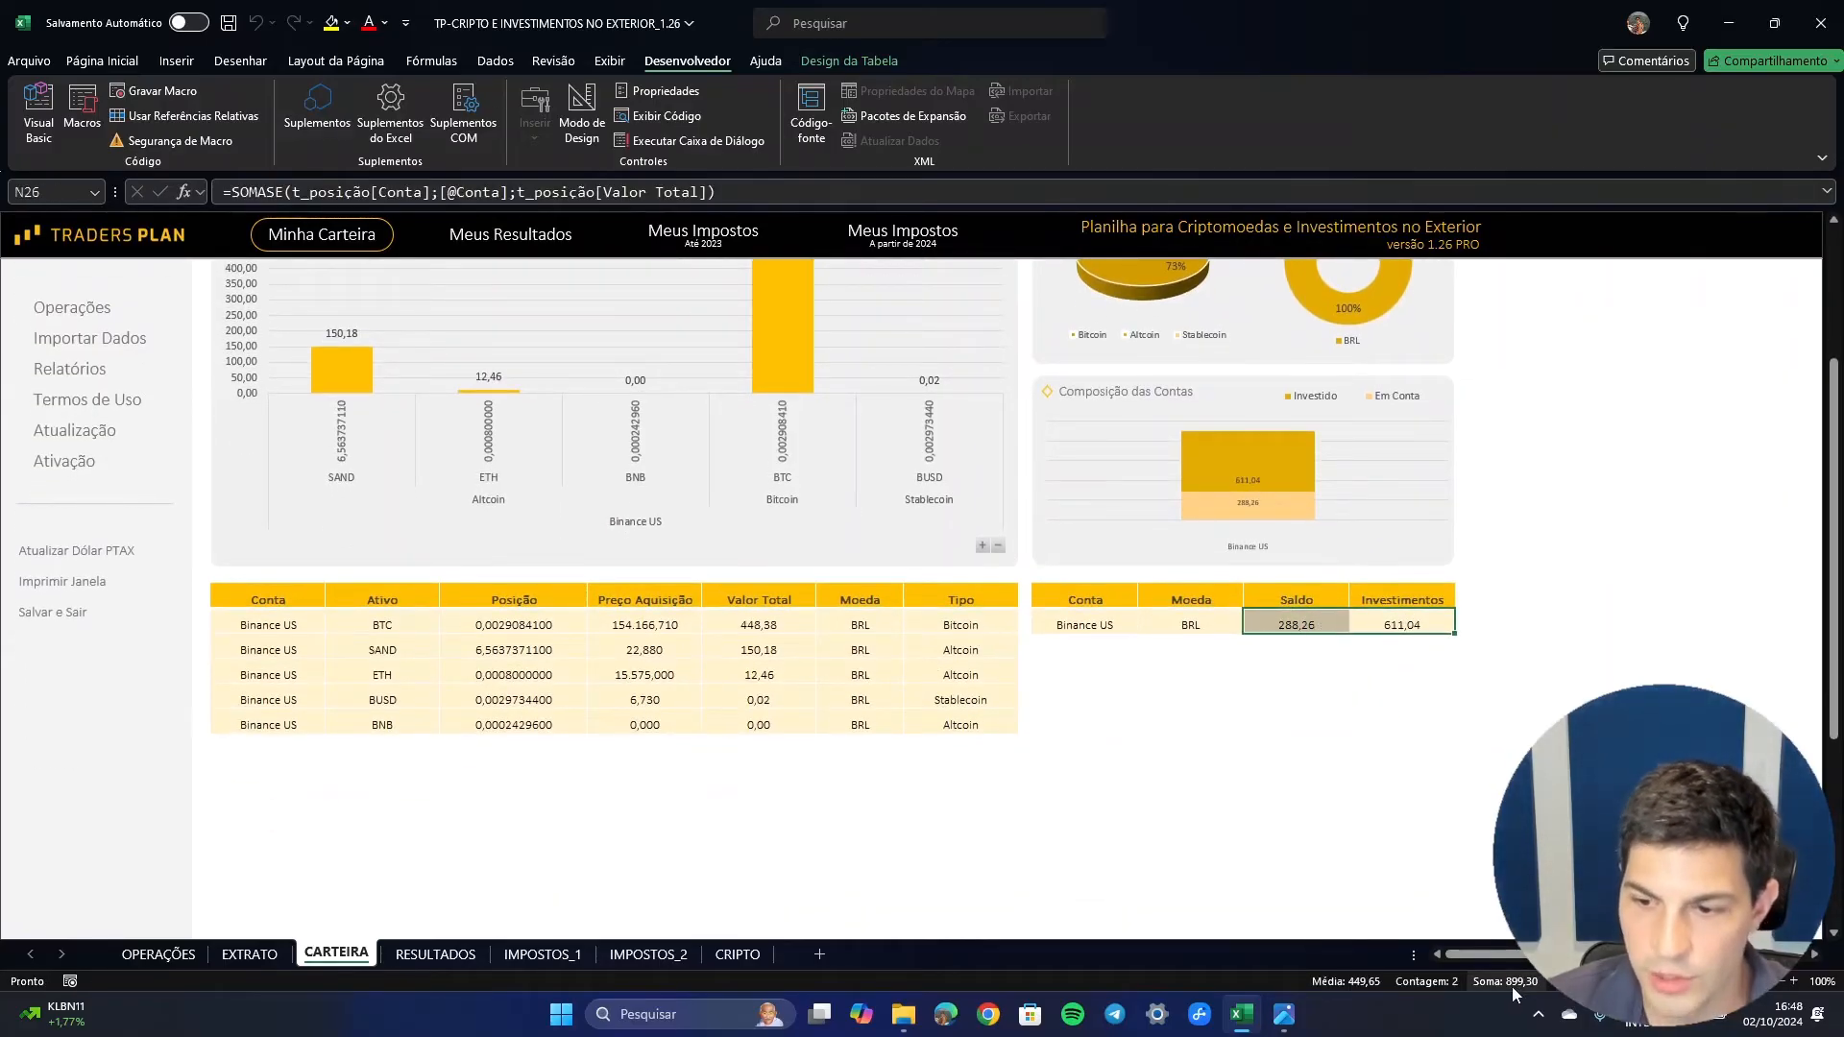
# - Process the sale of 0,00290841 BTC for 313,23 BRL and the 602,36 BRL withdrawal, and update the Carteira tables
pyautogui.scroll(3, 416, 584)
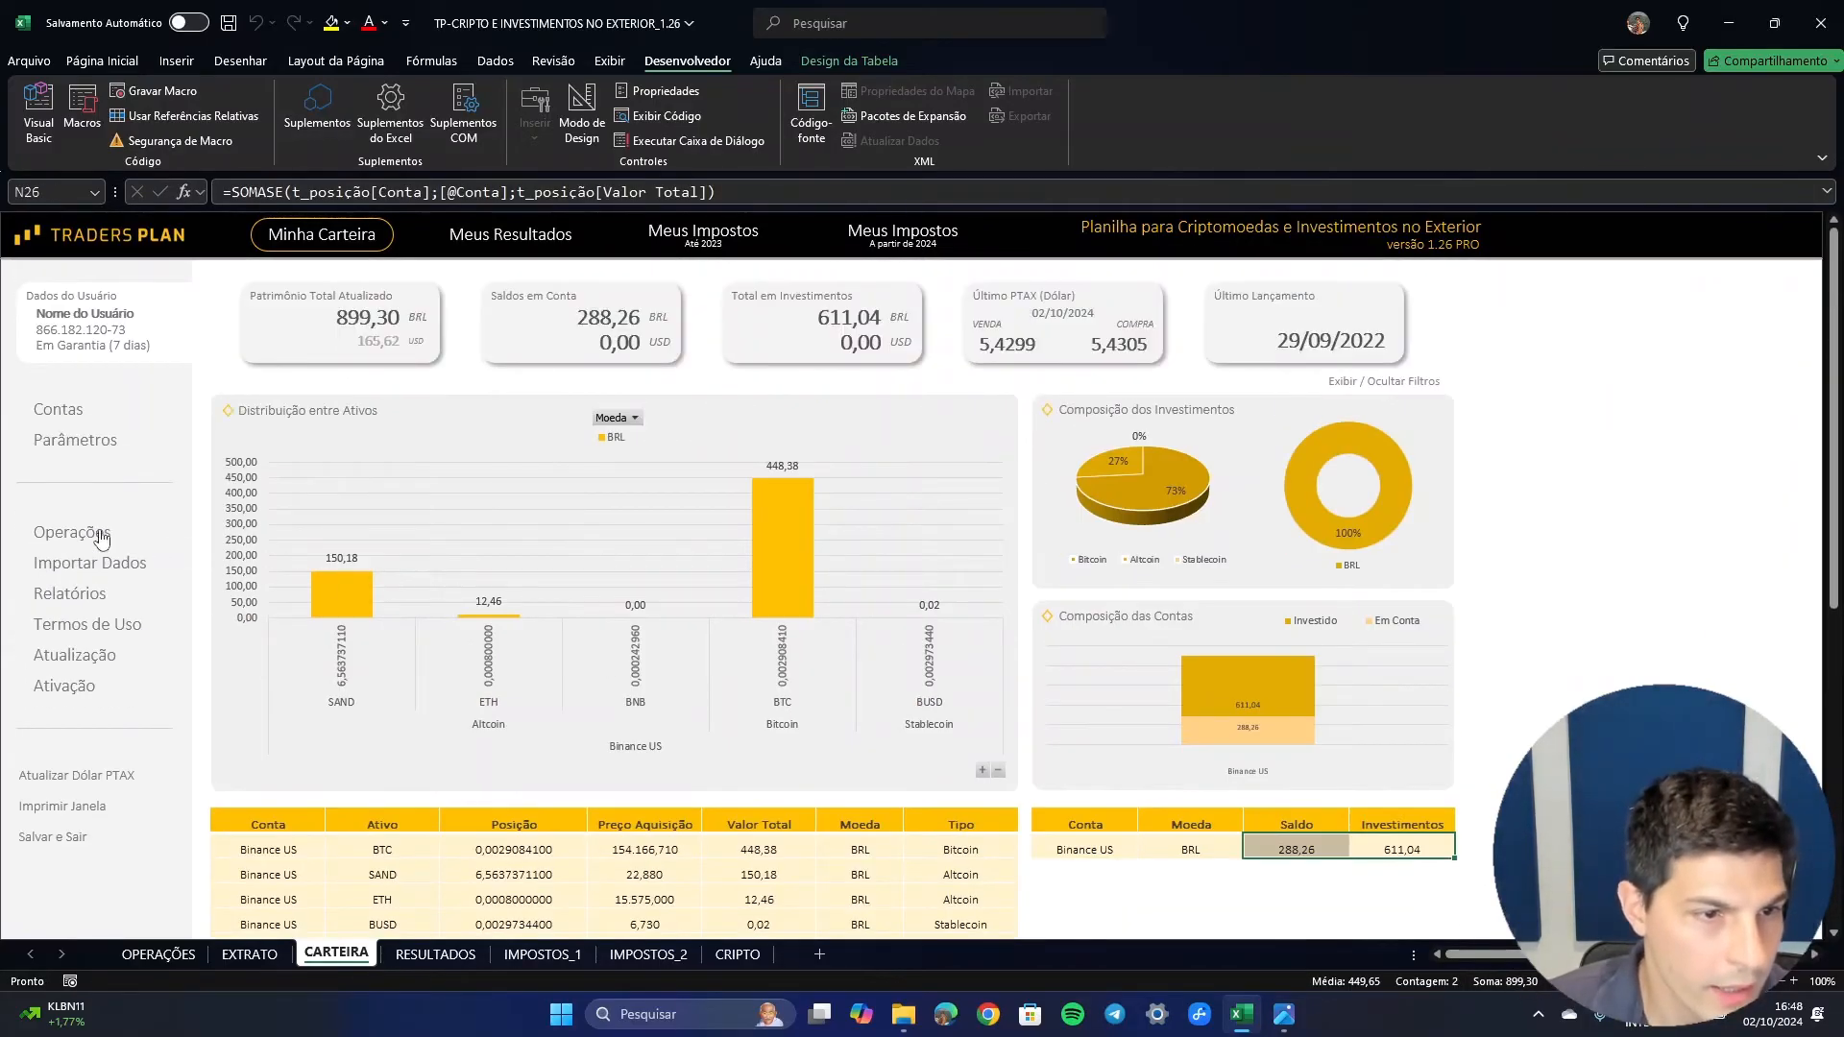
pyautogui.click(72, 532)
pyautogui.click(931, 808)
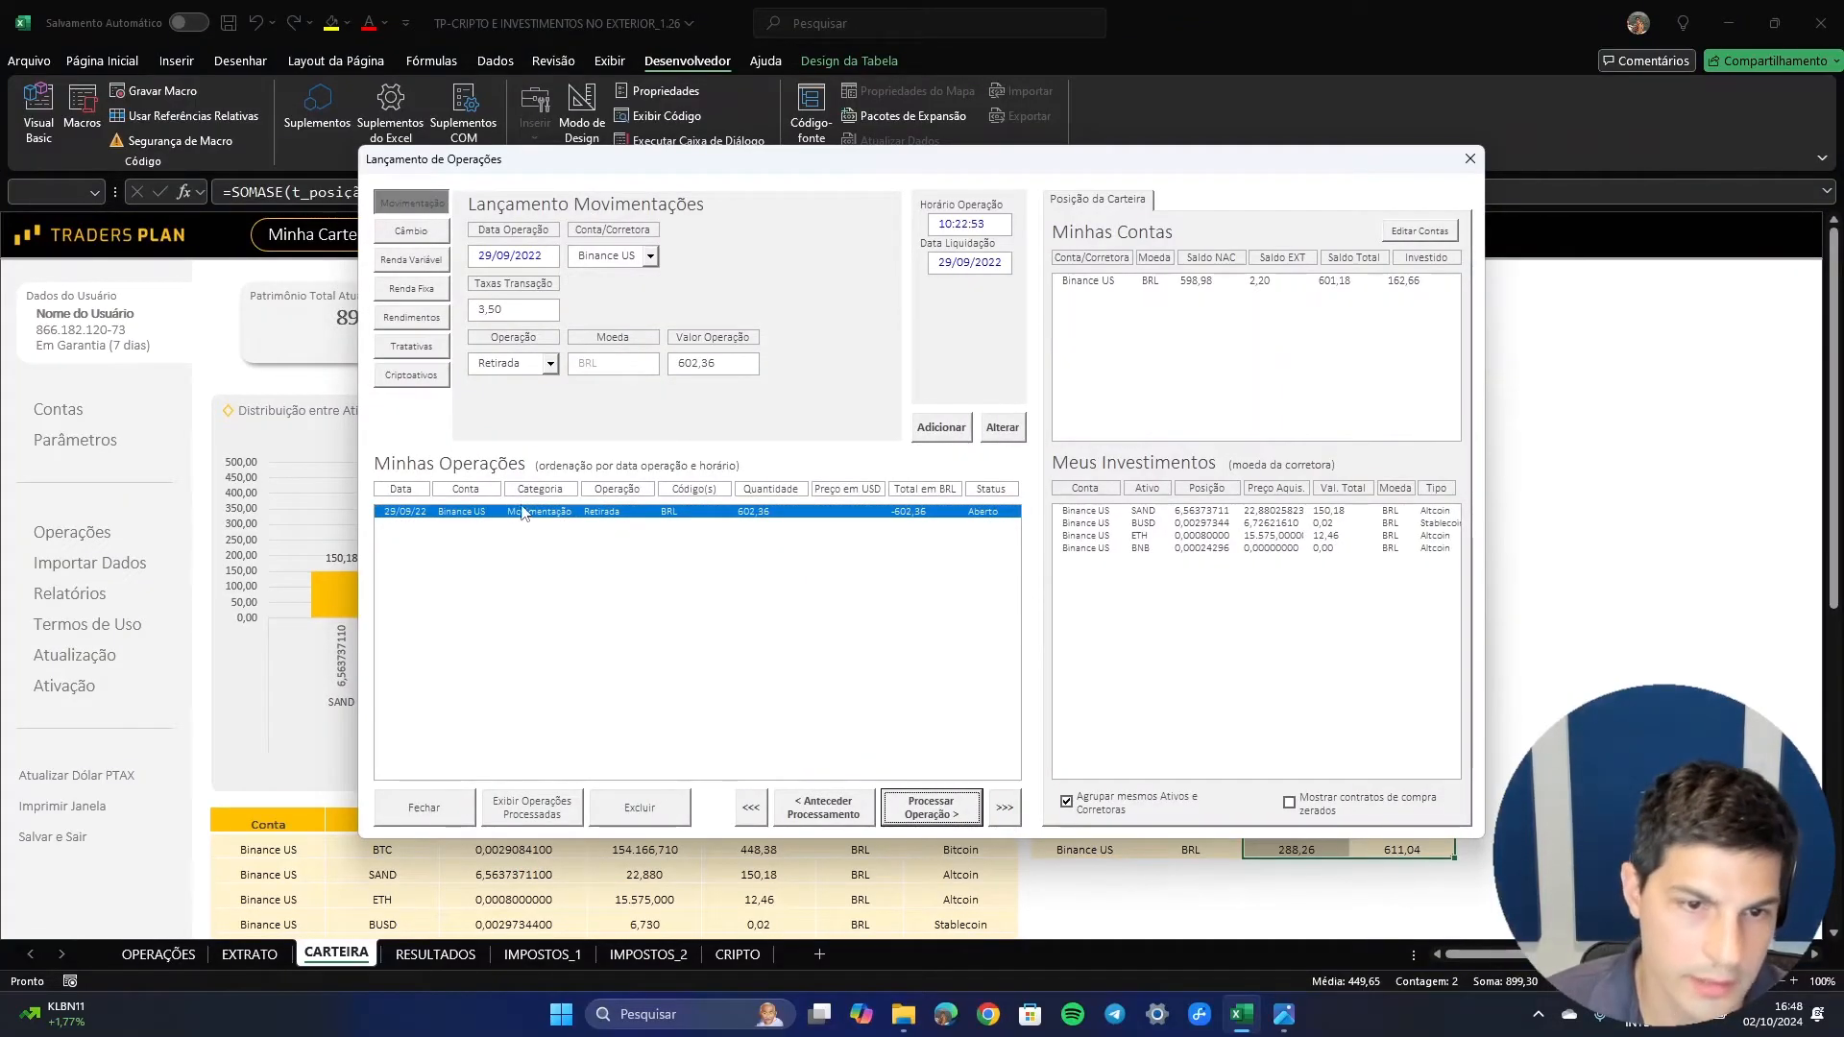
pyautogui.click(929, 810)
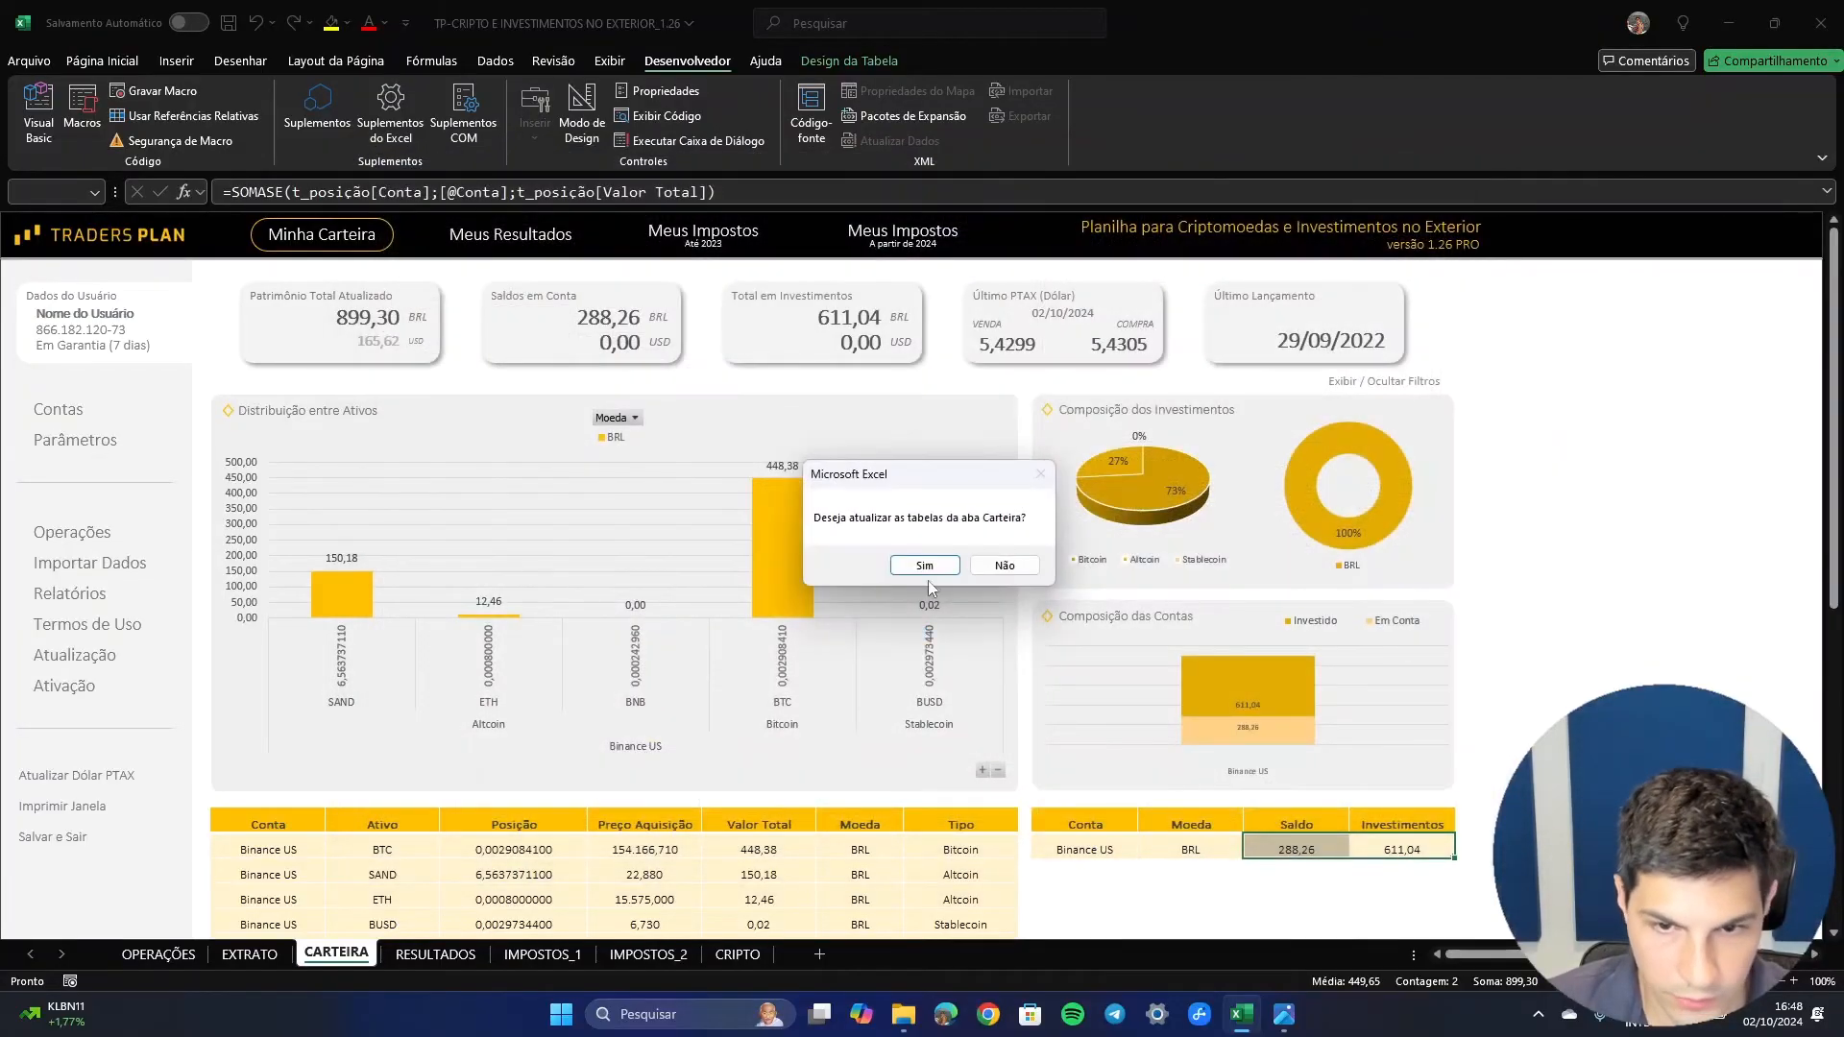
pyautogui.click(926, 572)
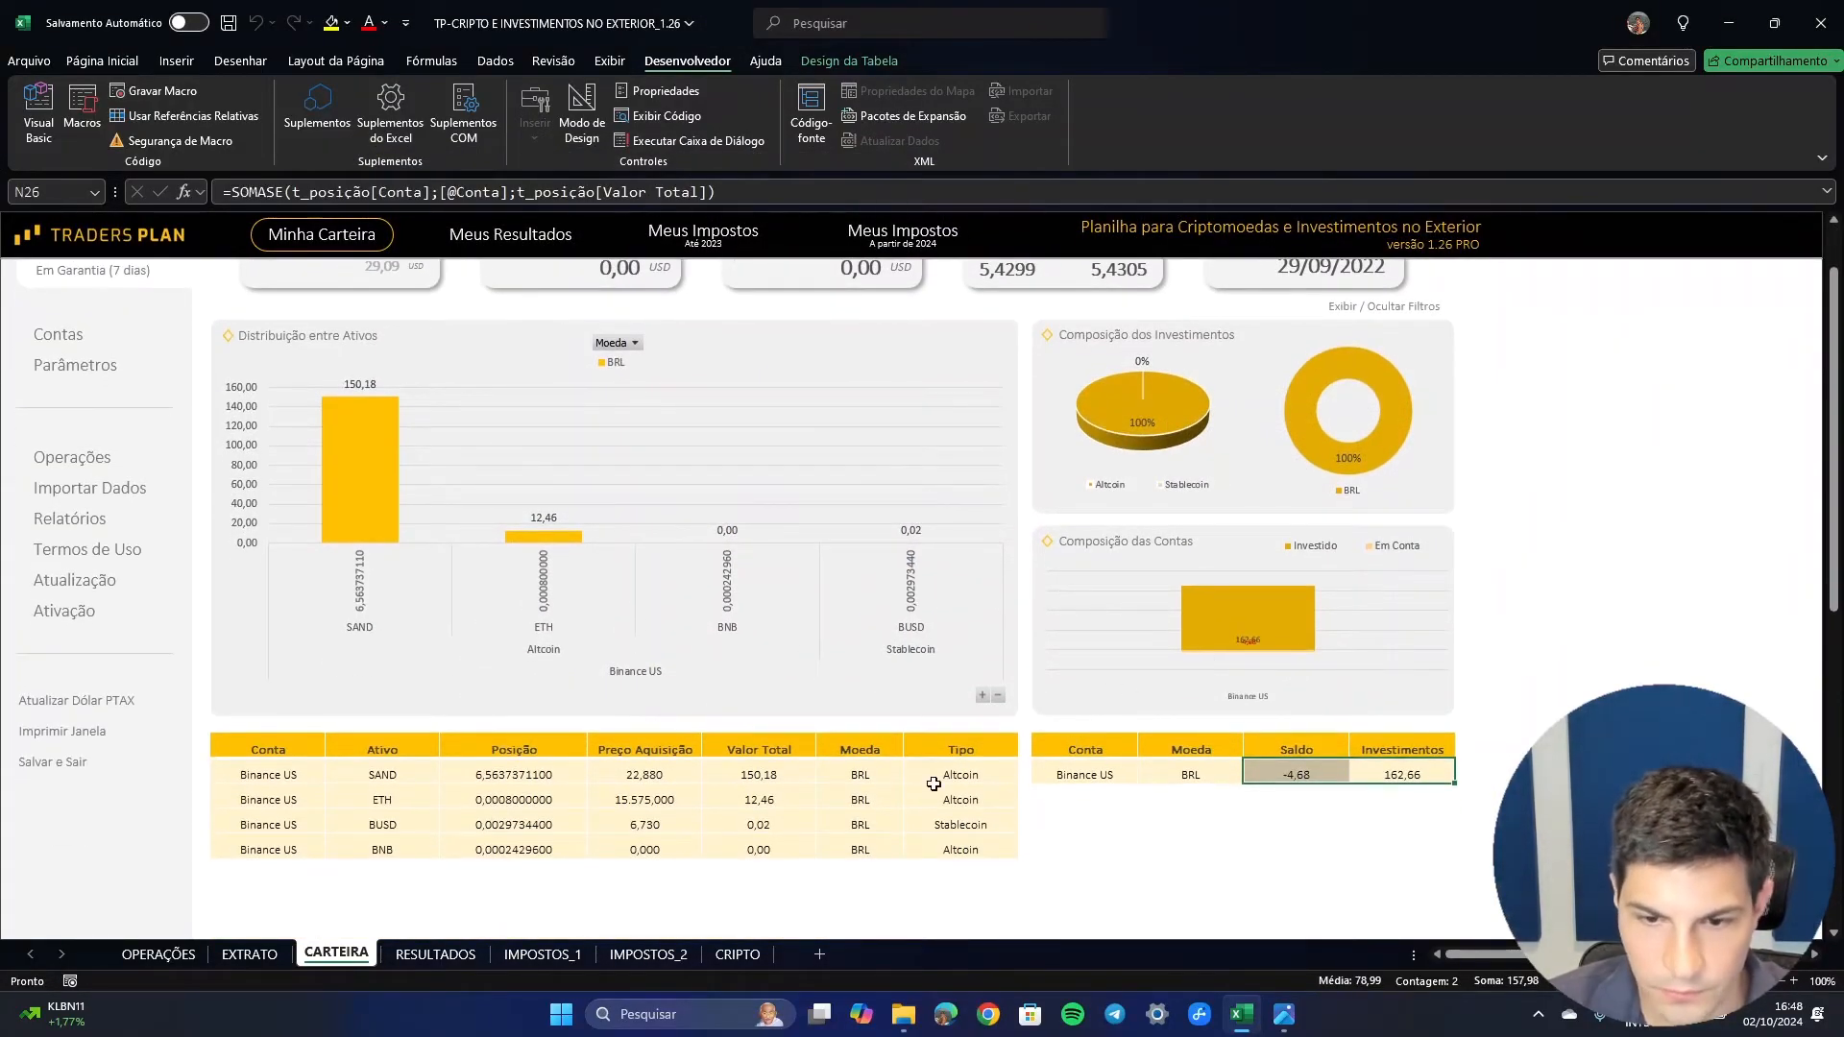
# - Check the remaining positions in the portfolio and open the Meus Resultados dashboard
pyautogui.click(961, 799)
pyautogui.scroll(1, 498, 365)
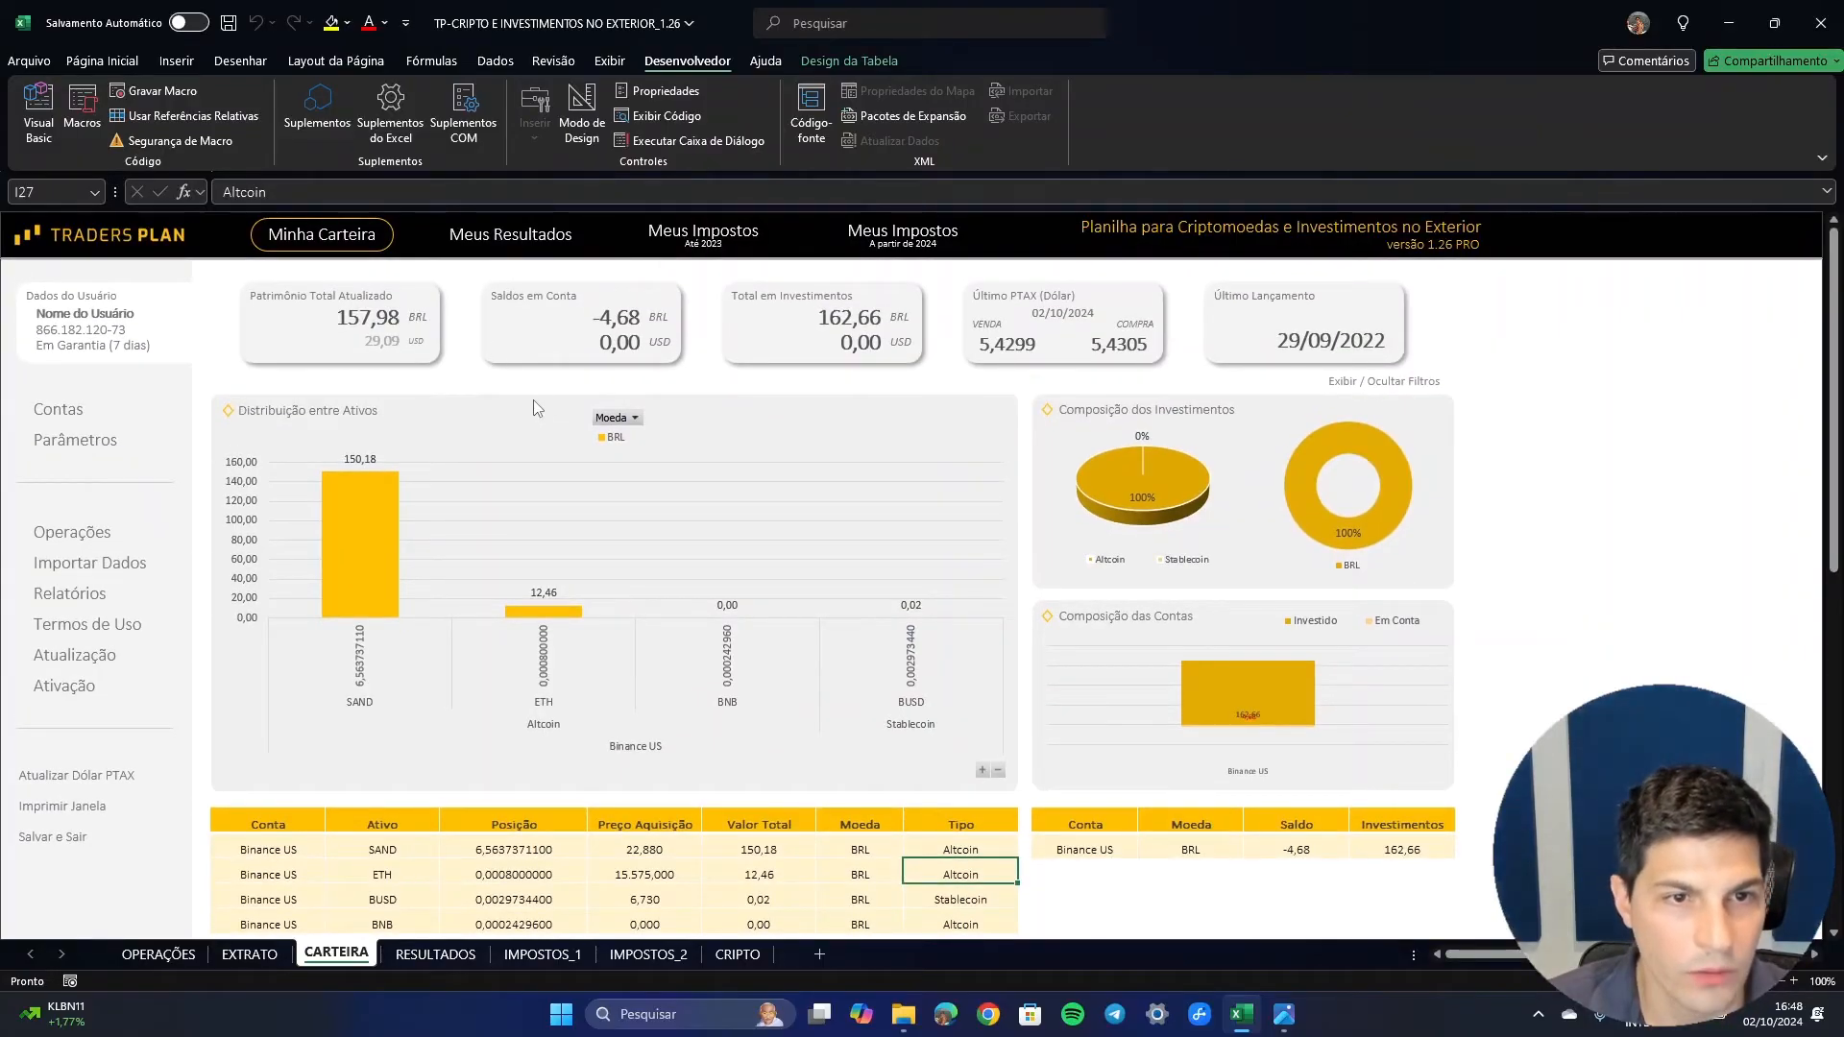
pyautogui.click(538, 238)
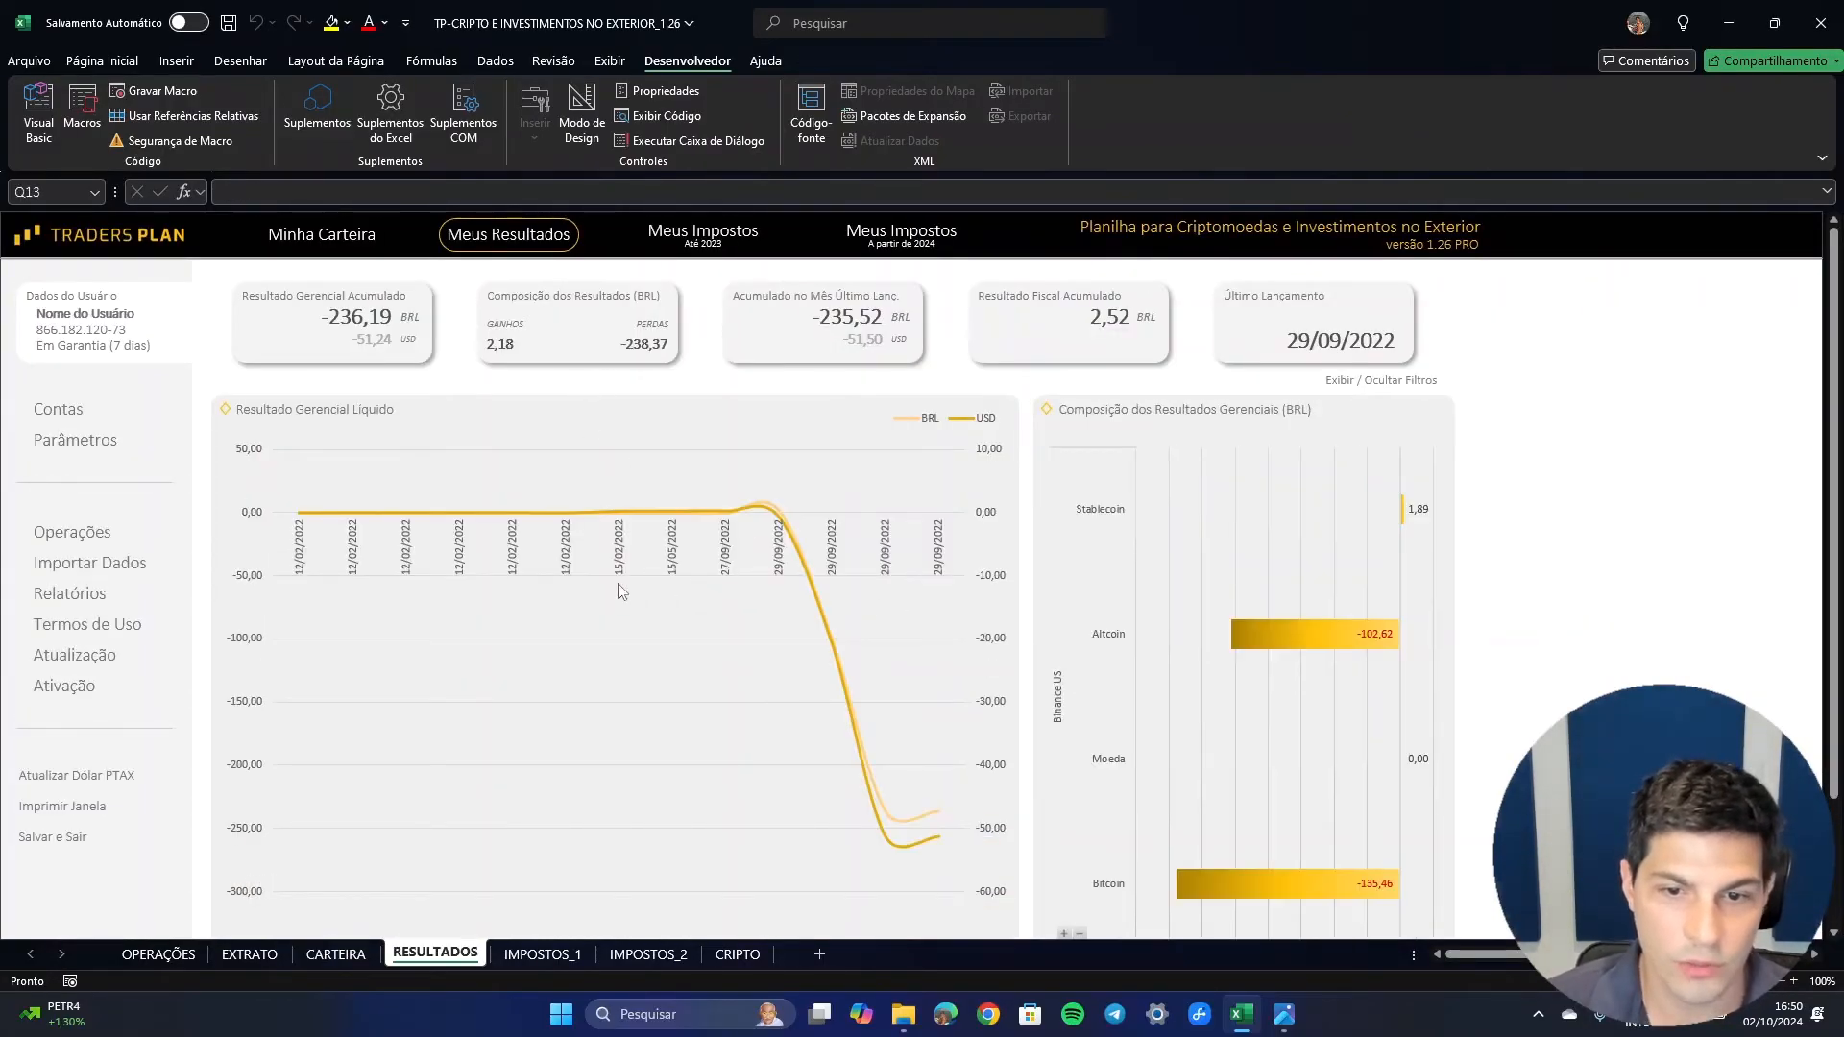
# - Review the results dashboard charts, and show the tax summary for periods up to 2023 filtered to October 2022
pyautogui.scroll(-1, 683, 576)
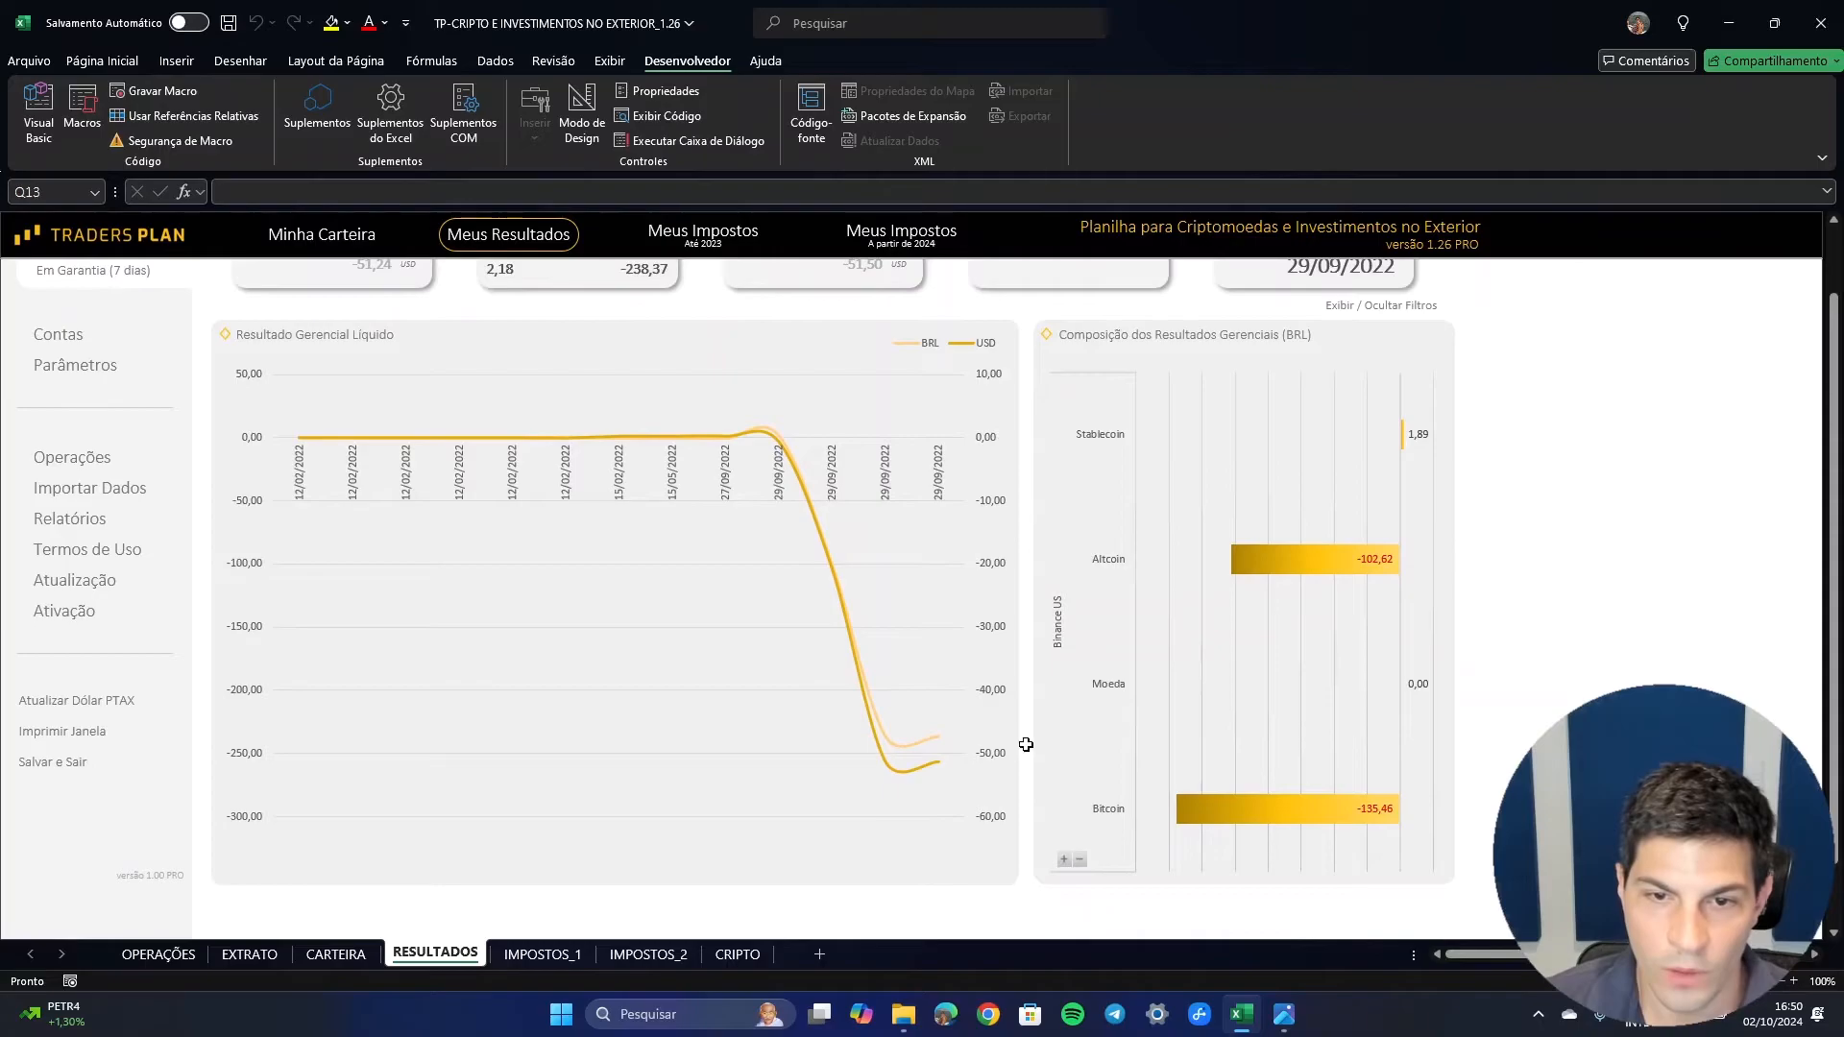
pyautogui.scroll(1, 831, 615)
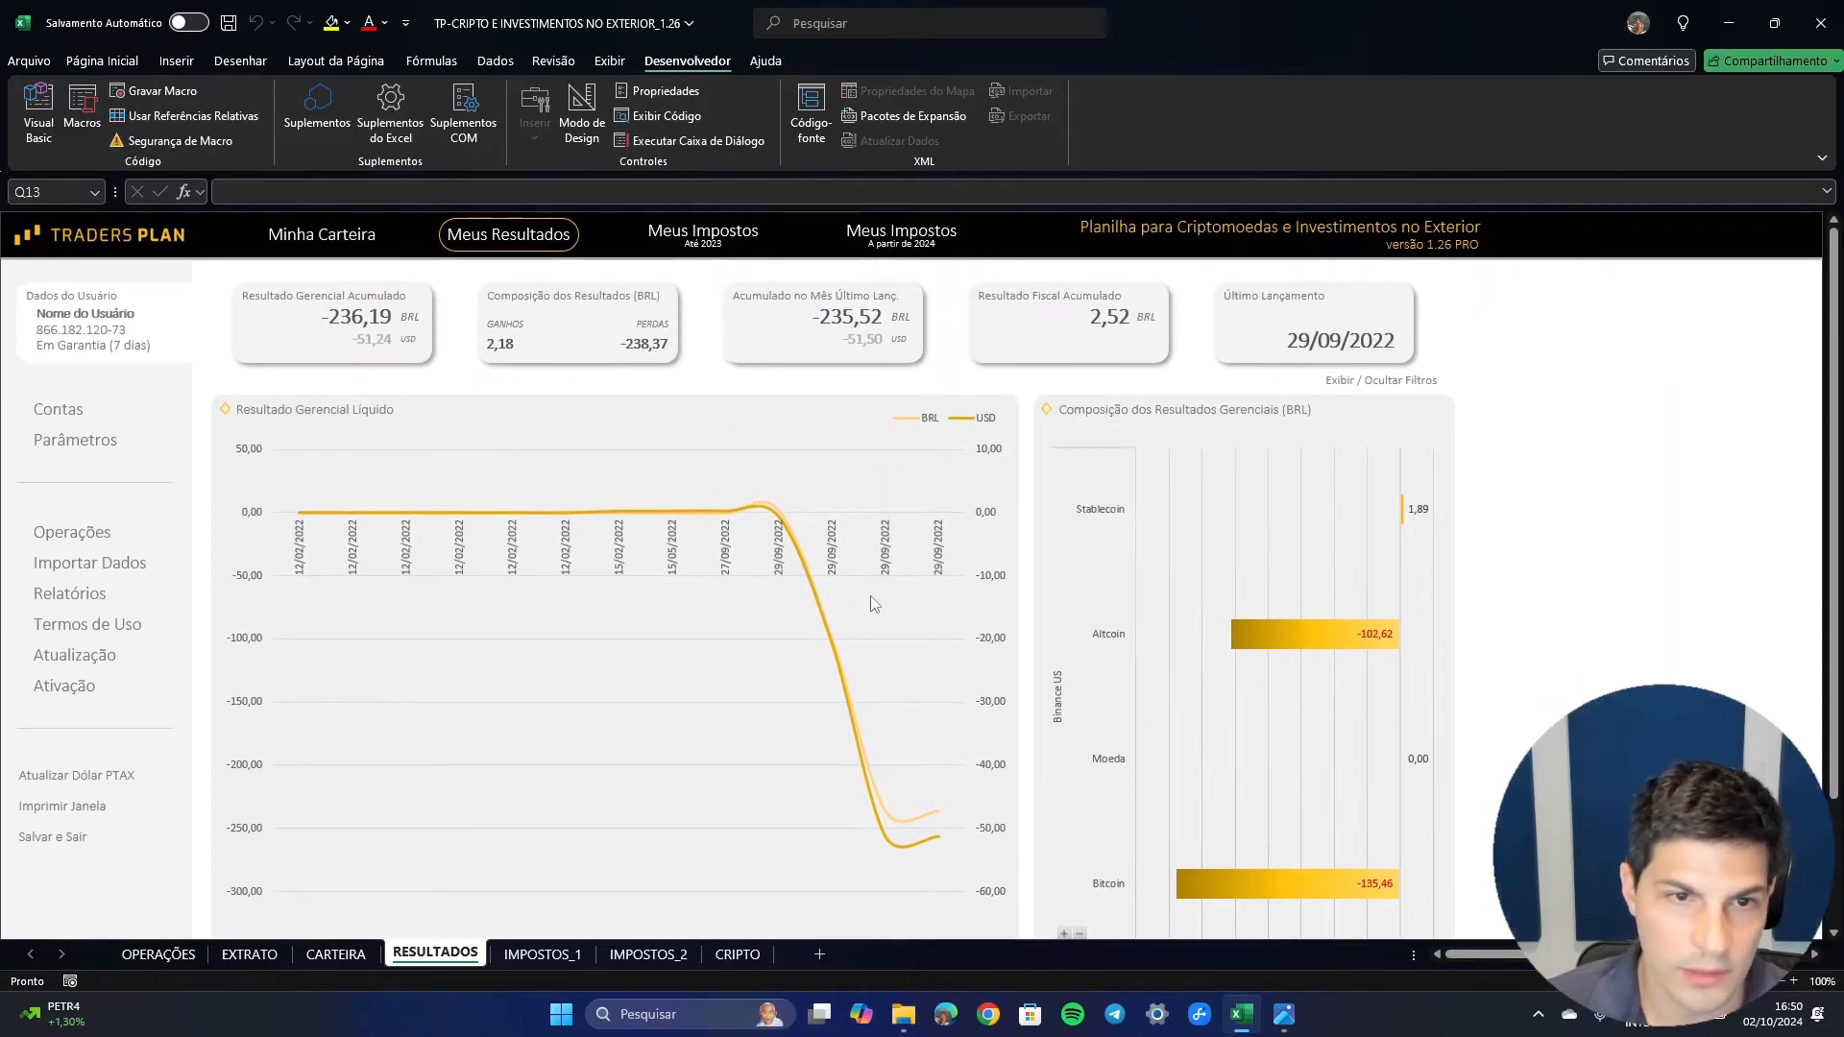
pyautogui.click(716, 235)
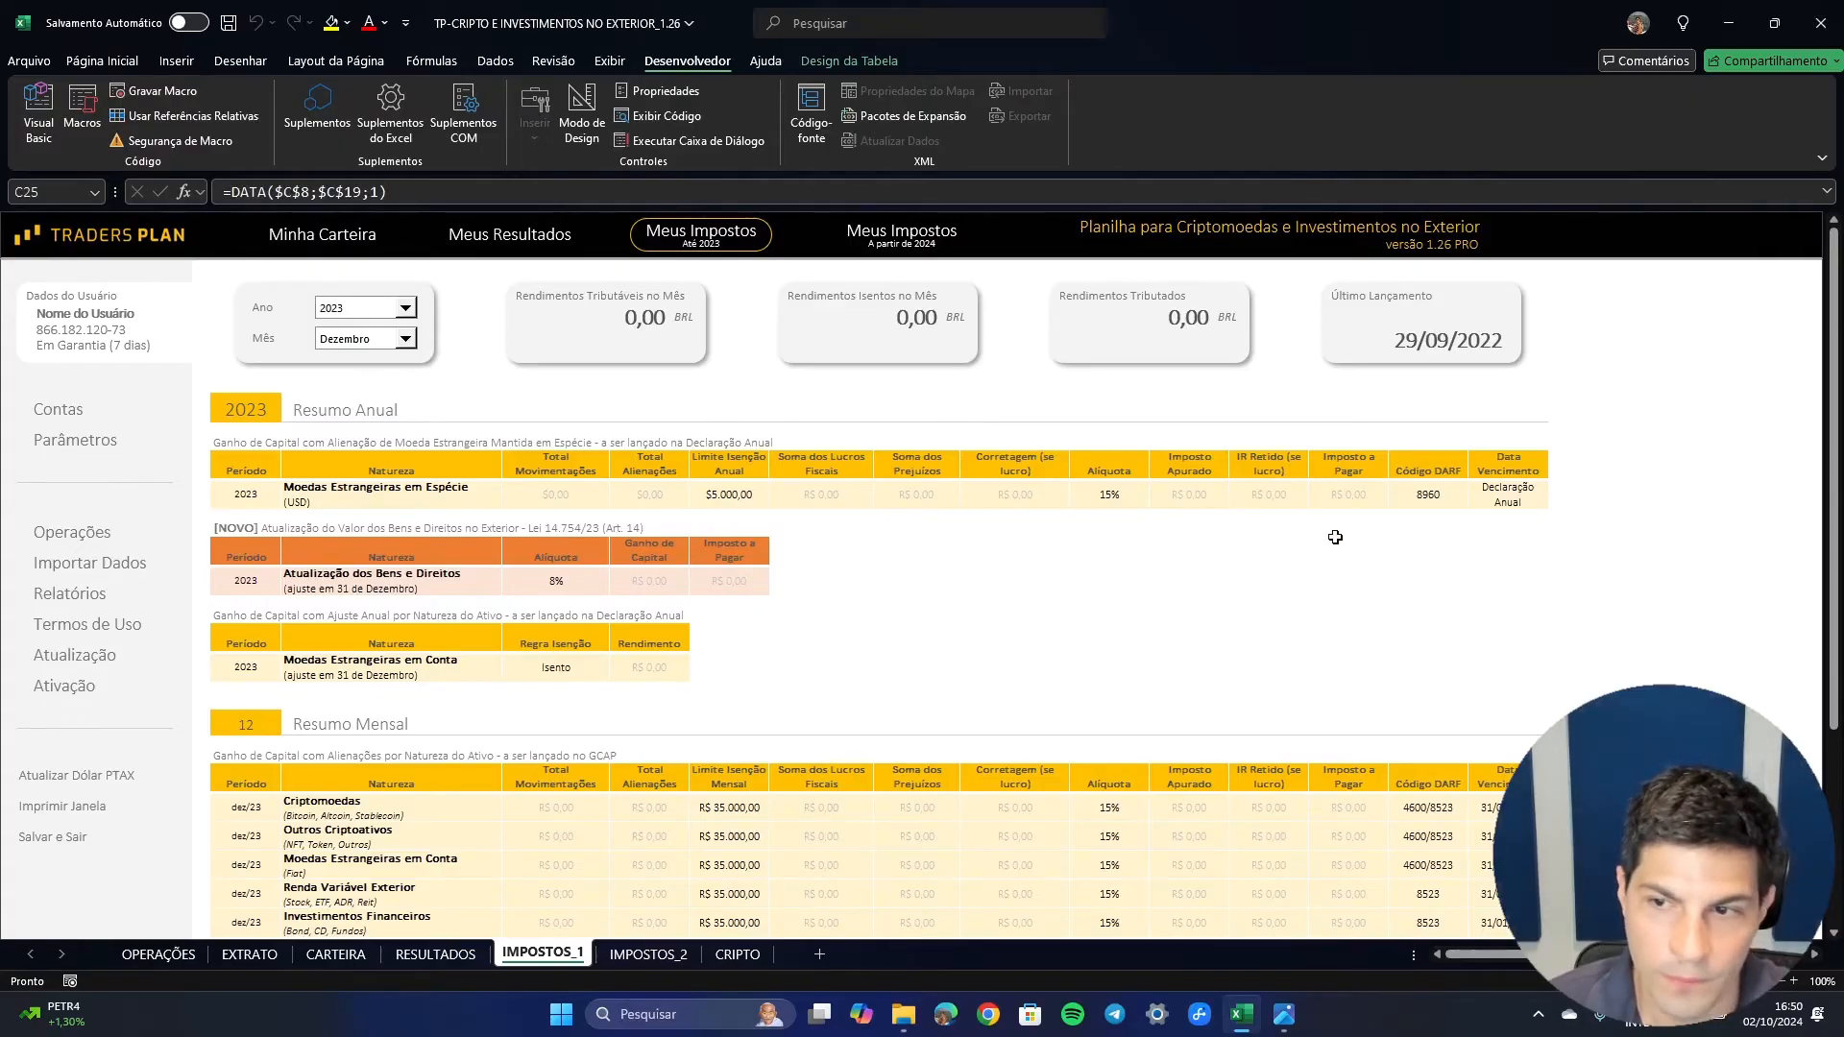
pyautogui.scroll(-5, 1340, 535)
pyautogui.scroll(5, 1110, 610)
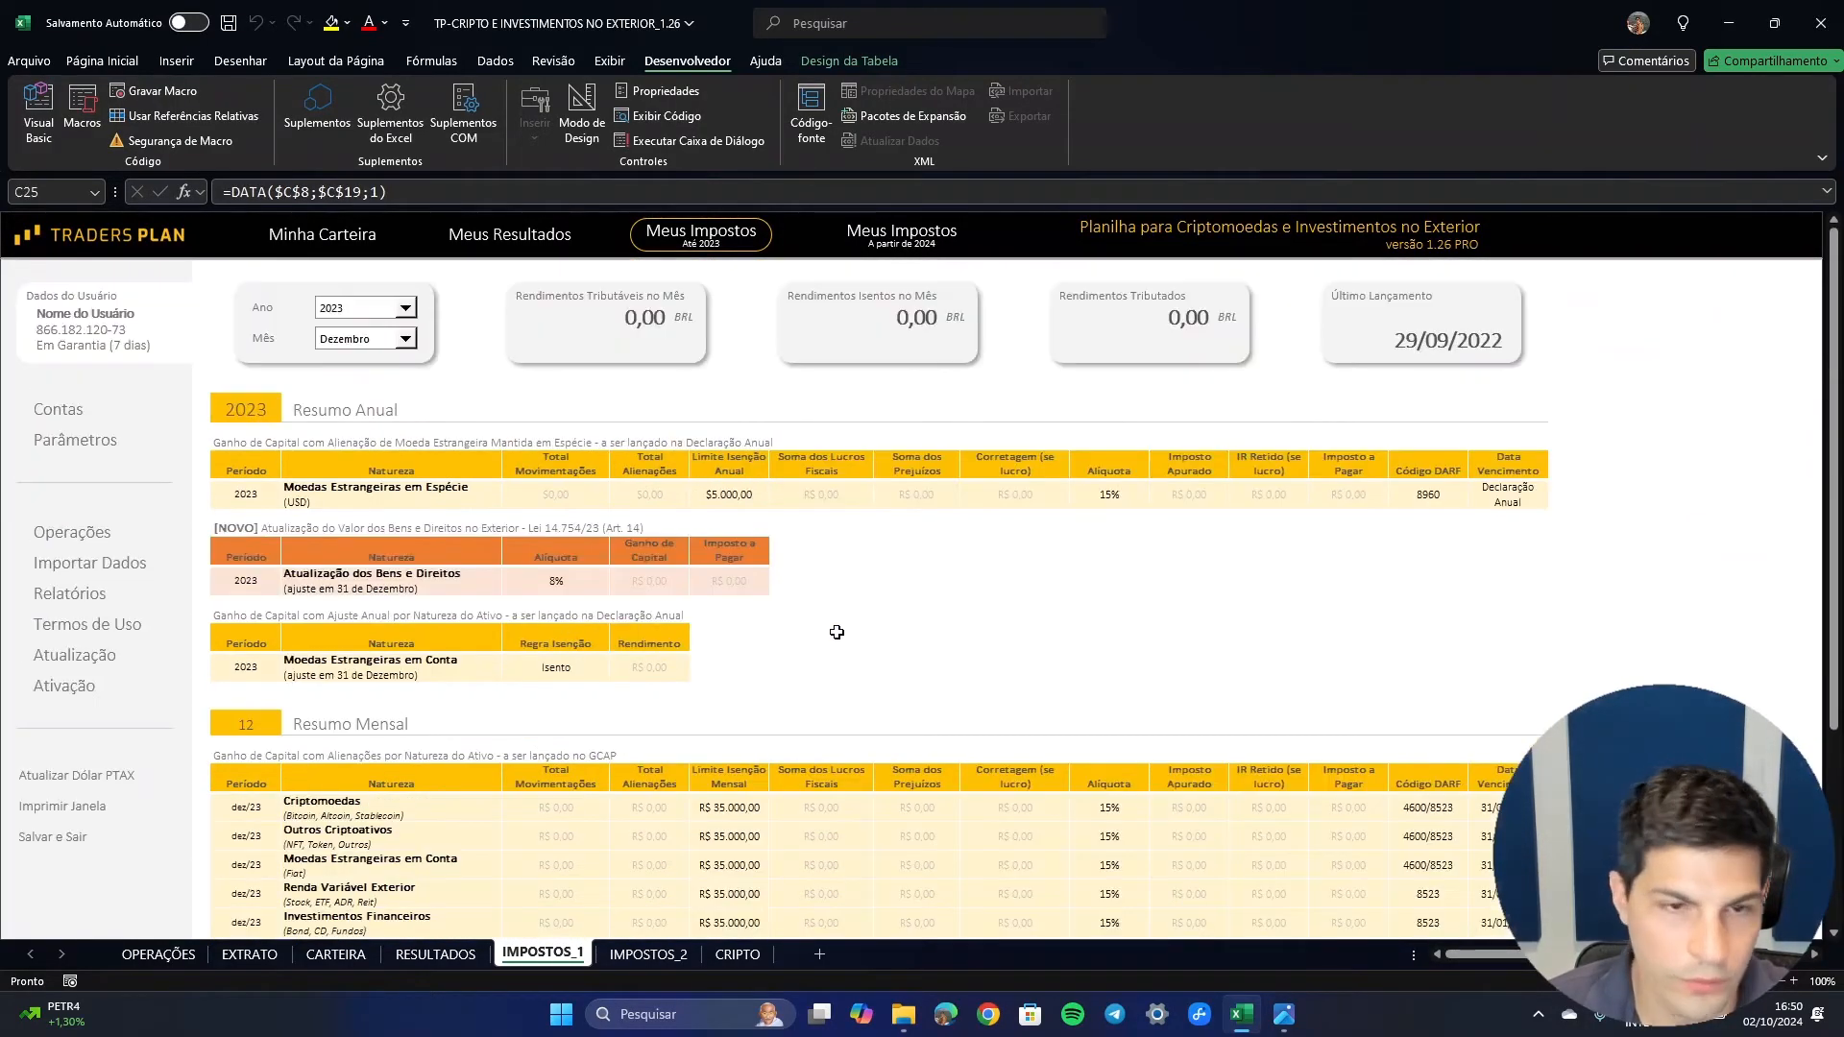
pyautogui.click(406, 336)
pyautogui.click(355, 386)
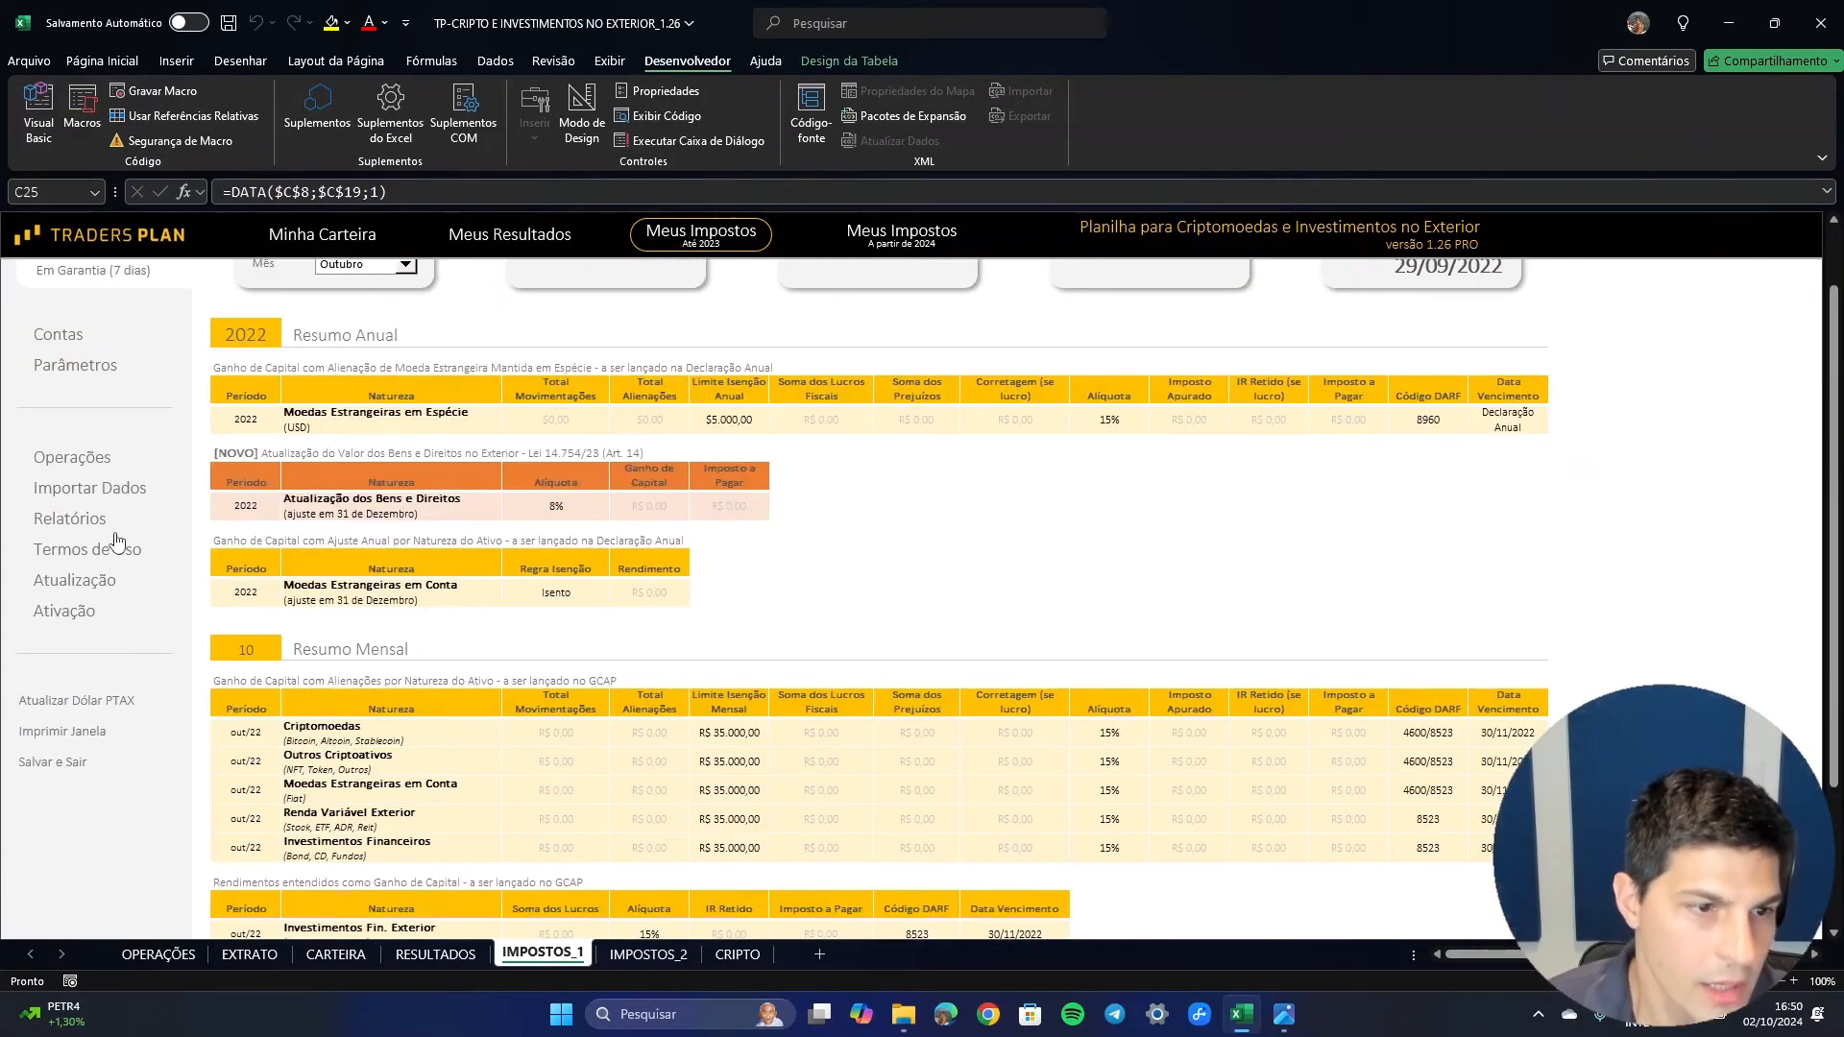
# - Check the Carnê-Leão and GCAP report options without generating a report, and view the tax summary for 2024 onward
pyautogui.click(77, 519)
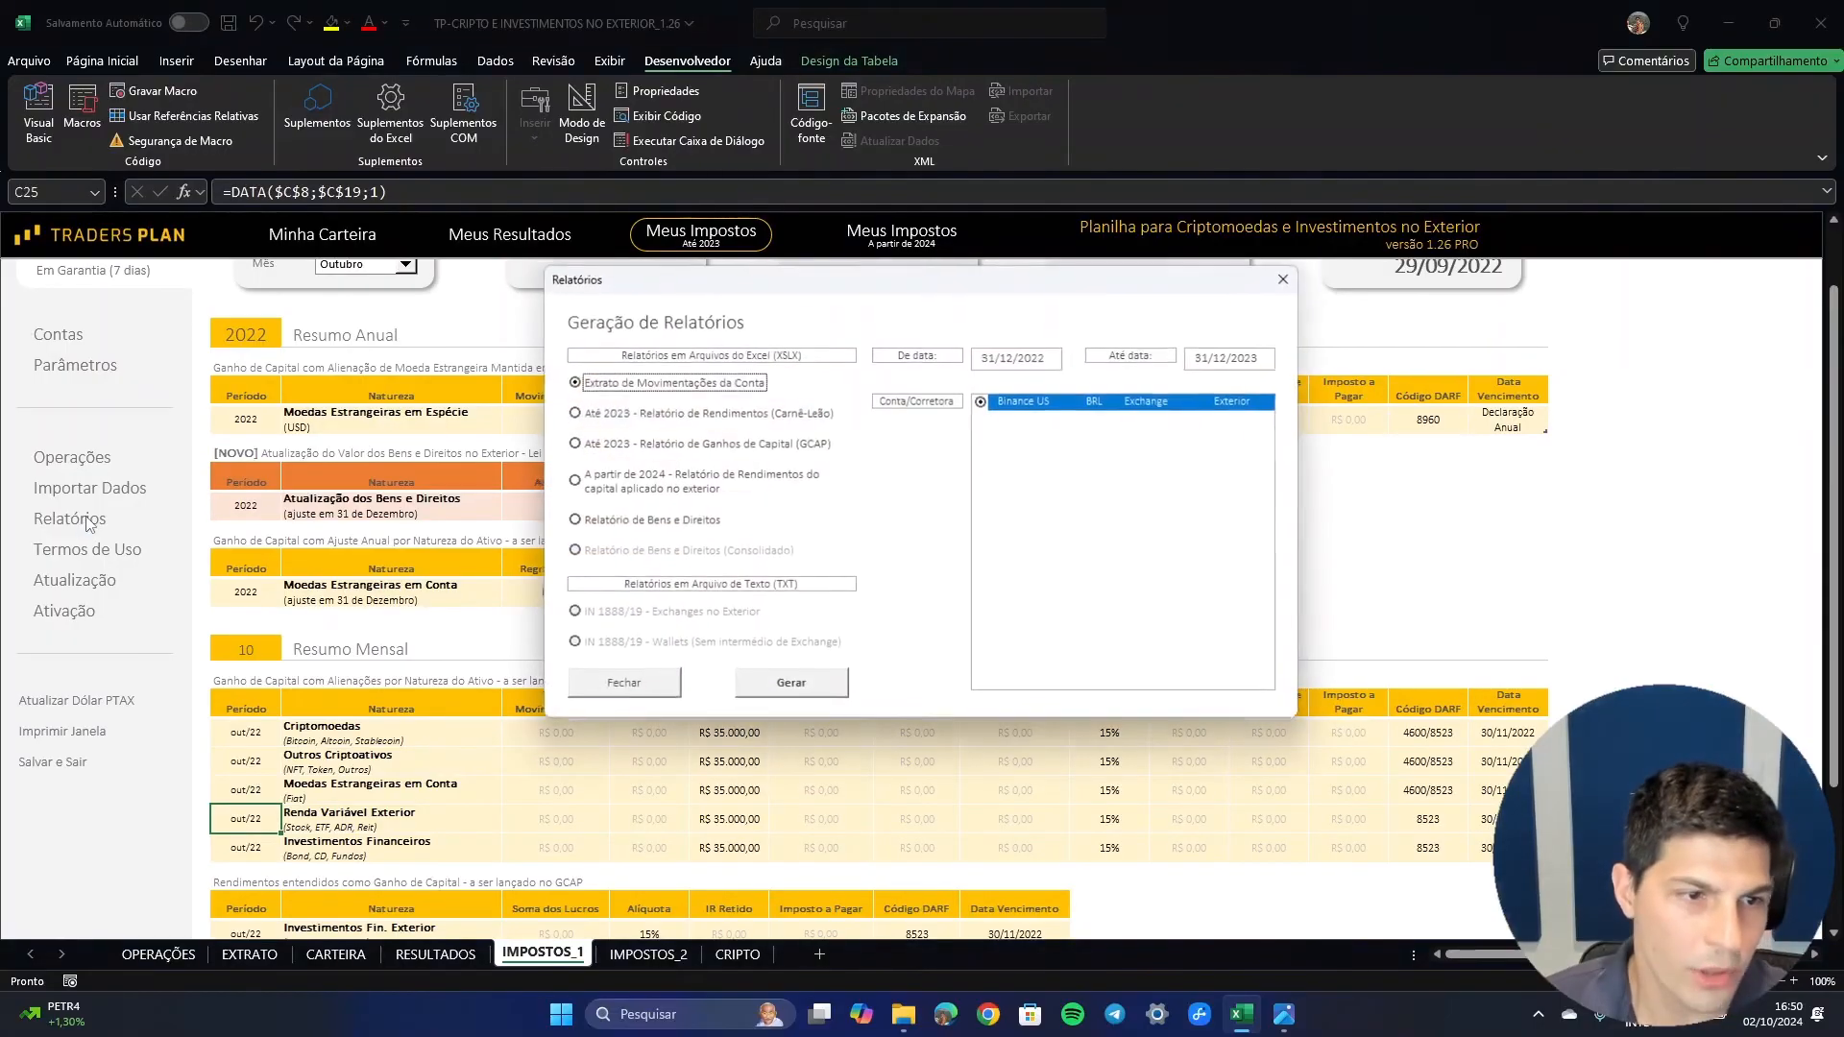
pyautogui.click(652, 414)
pyautogui.click(722, 444)
pyautogui.click(625, 684)
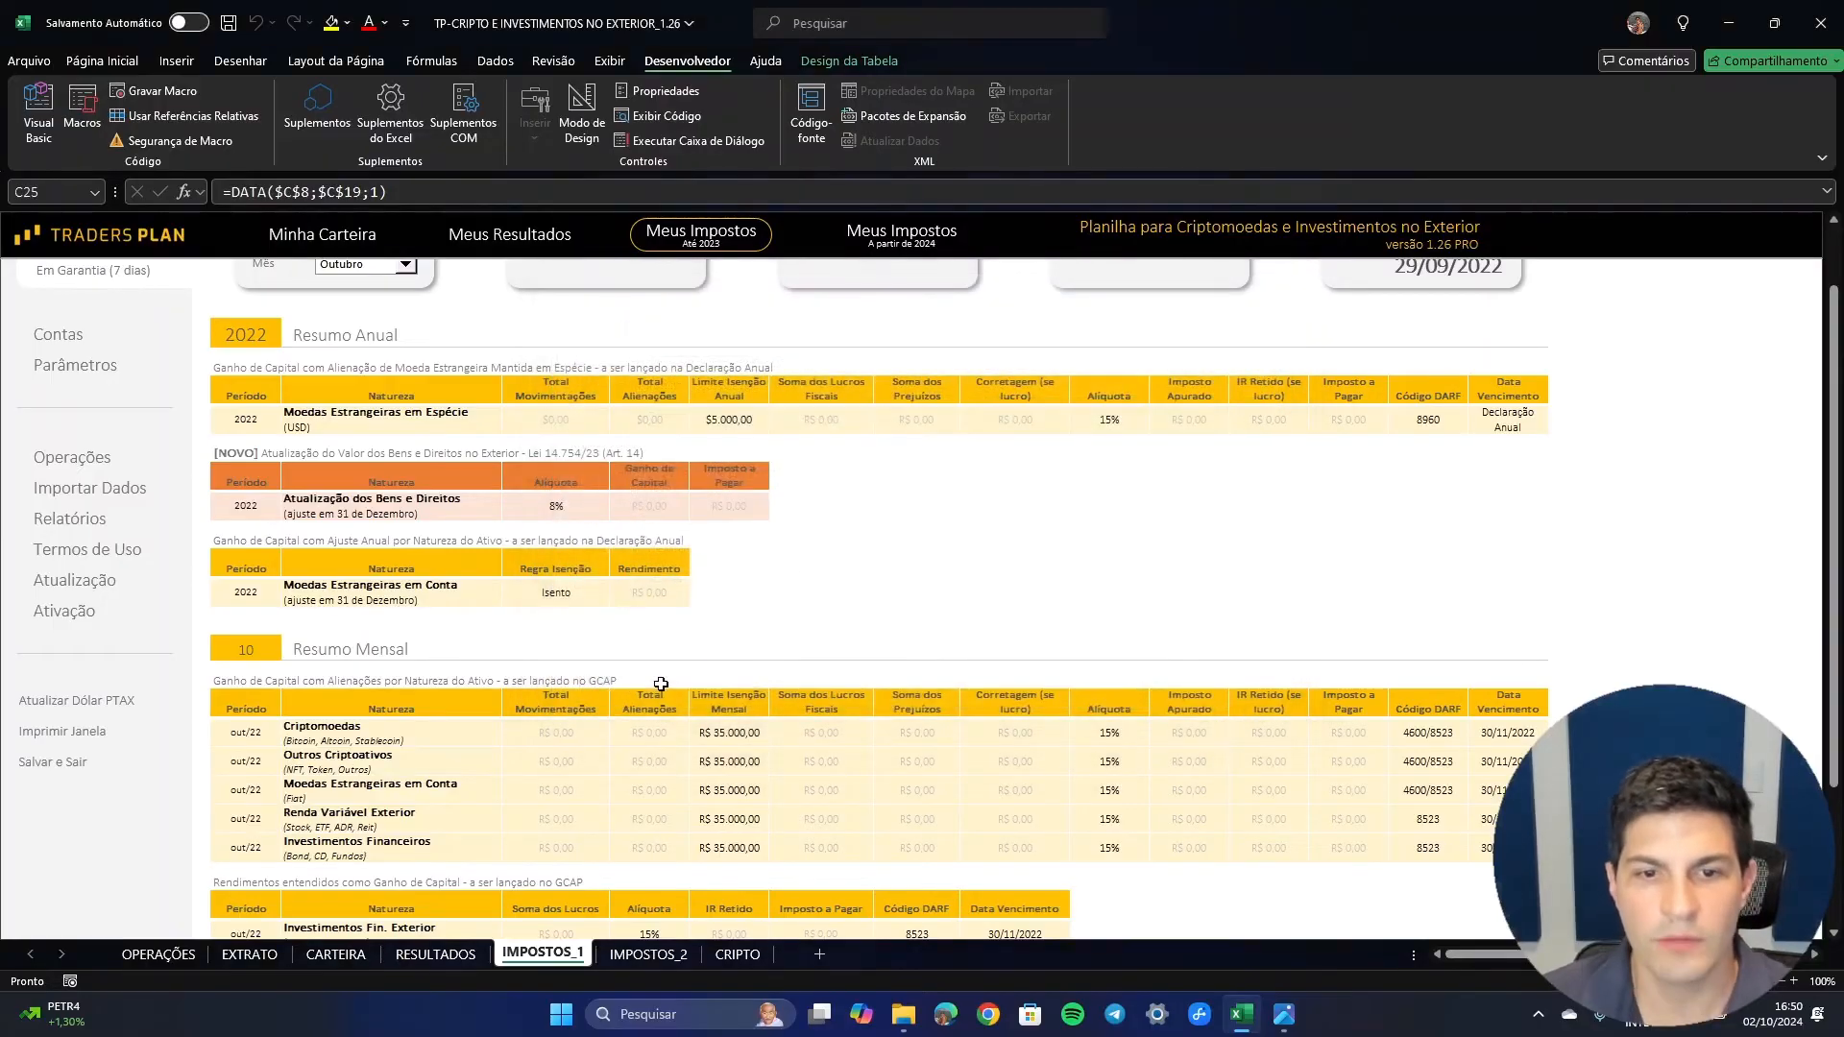
pyautogui.scroll(1, 608, 674)
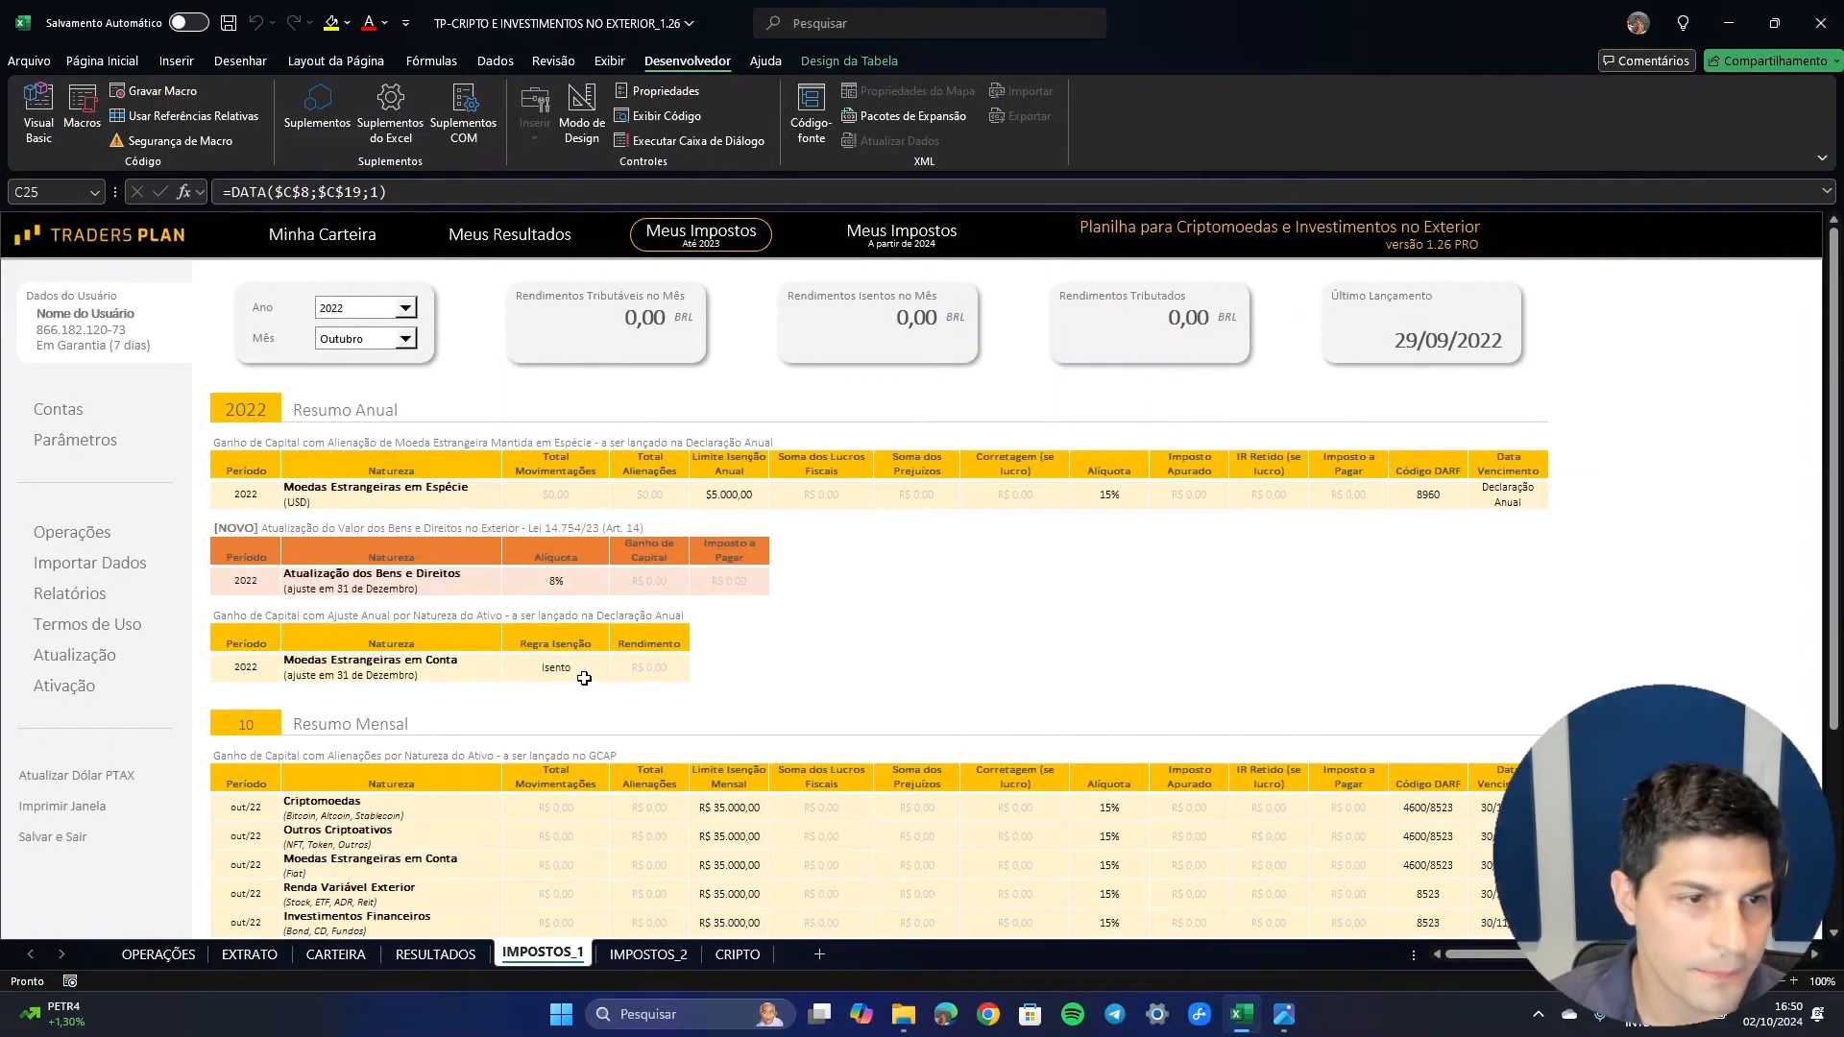
pyautogui.click(920, 240)
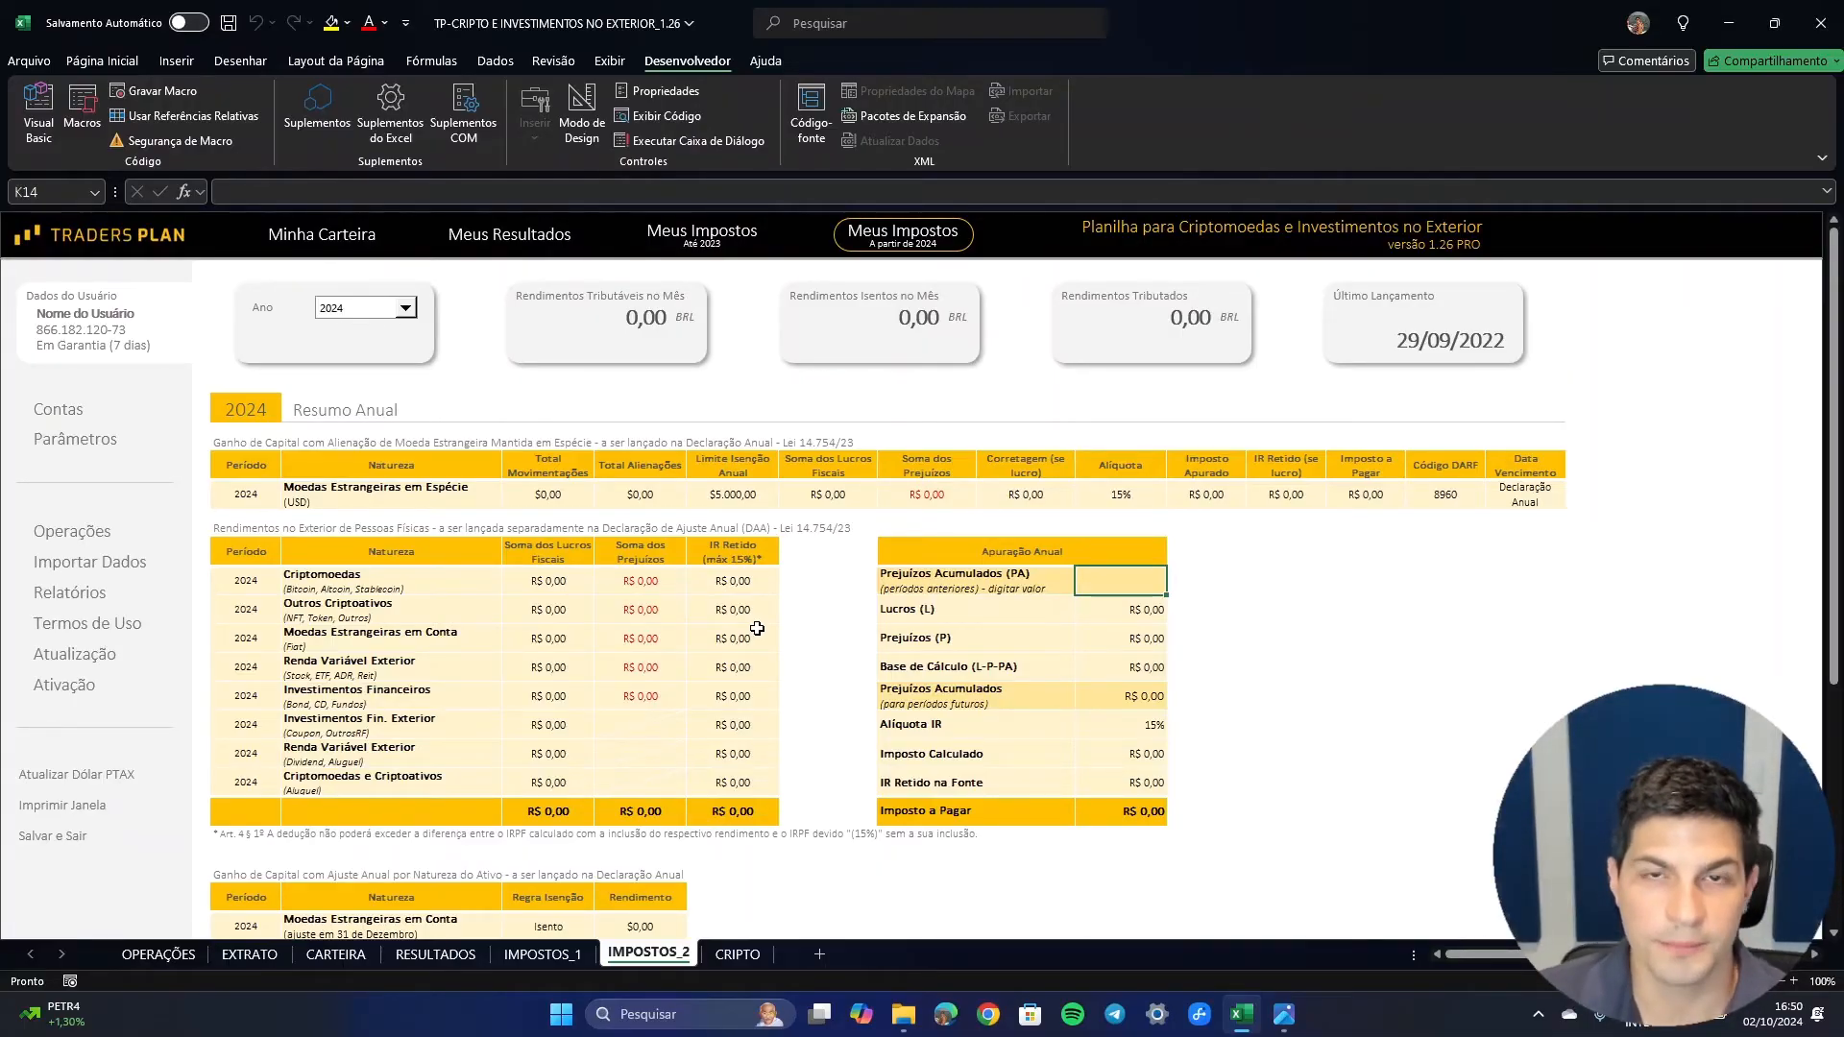
# - Reverse the processing of all Binance US operations and delete every operation from the list
pyautogui.click(74, 533)
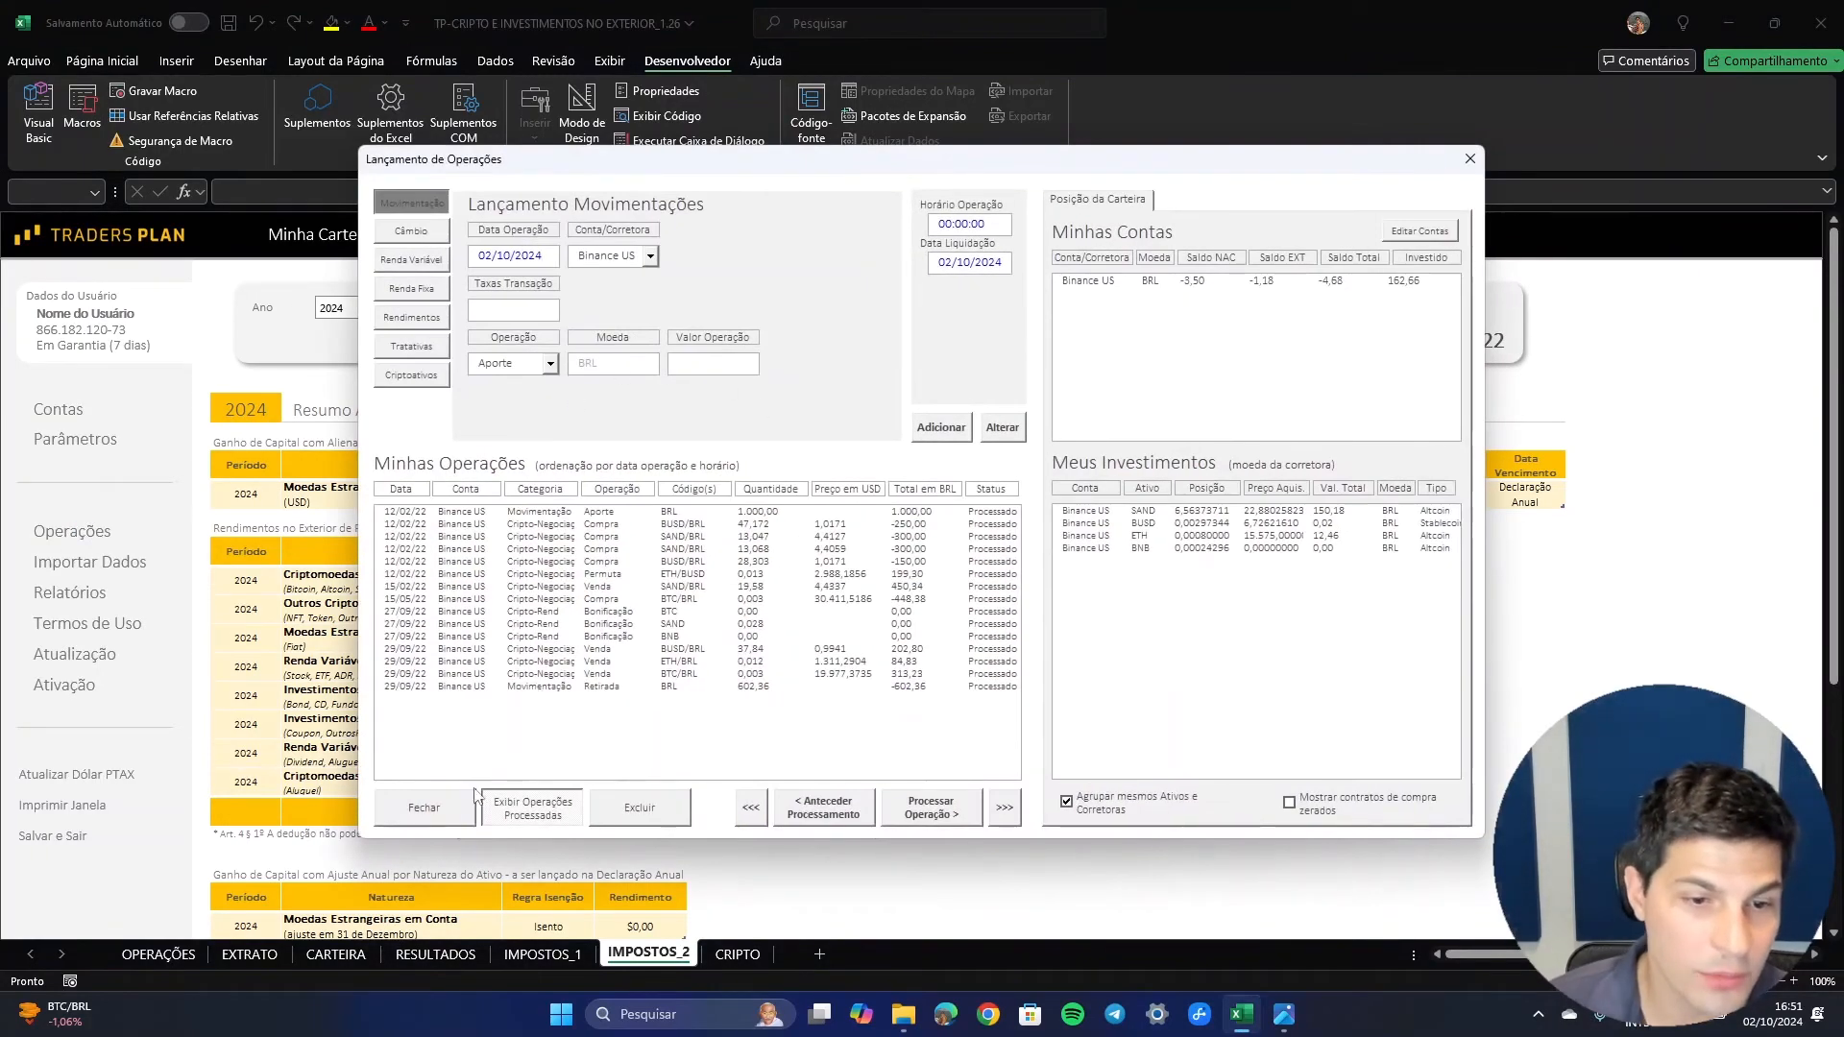
pyautogui.click(750, 807)
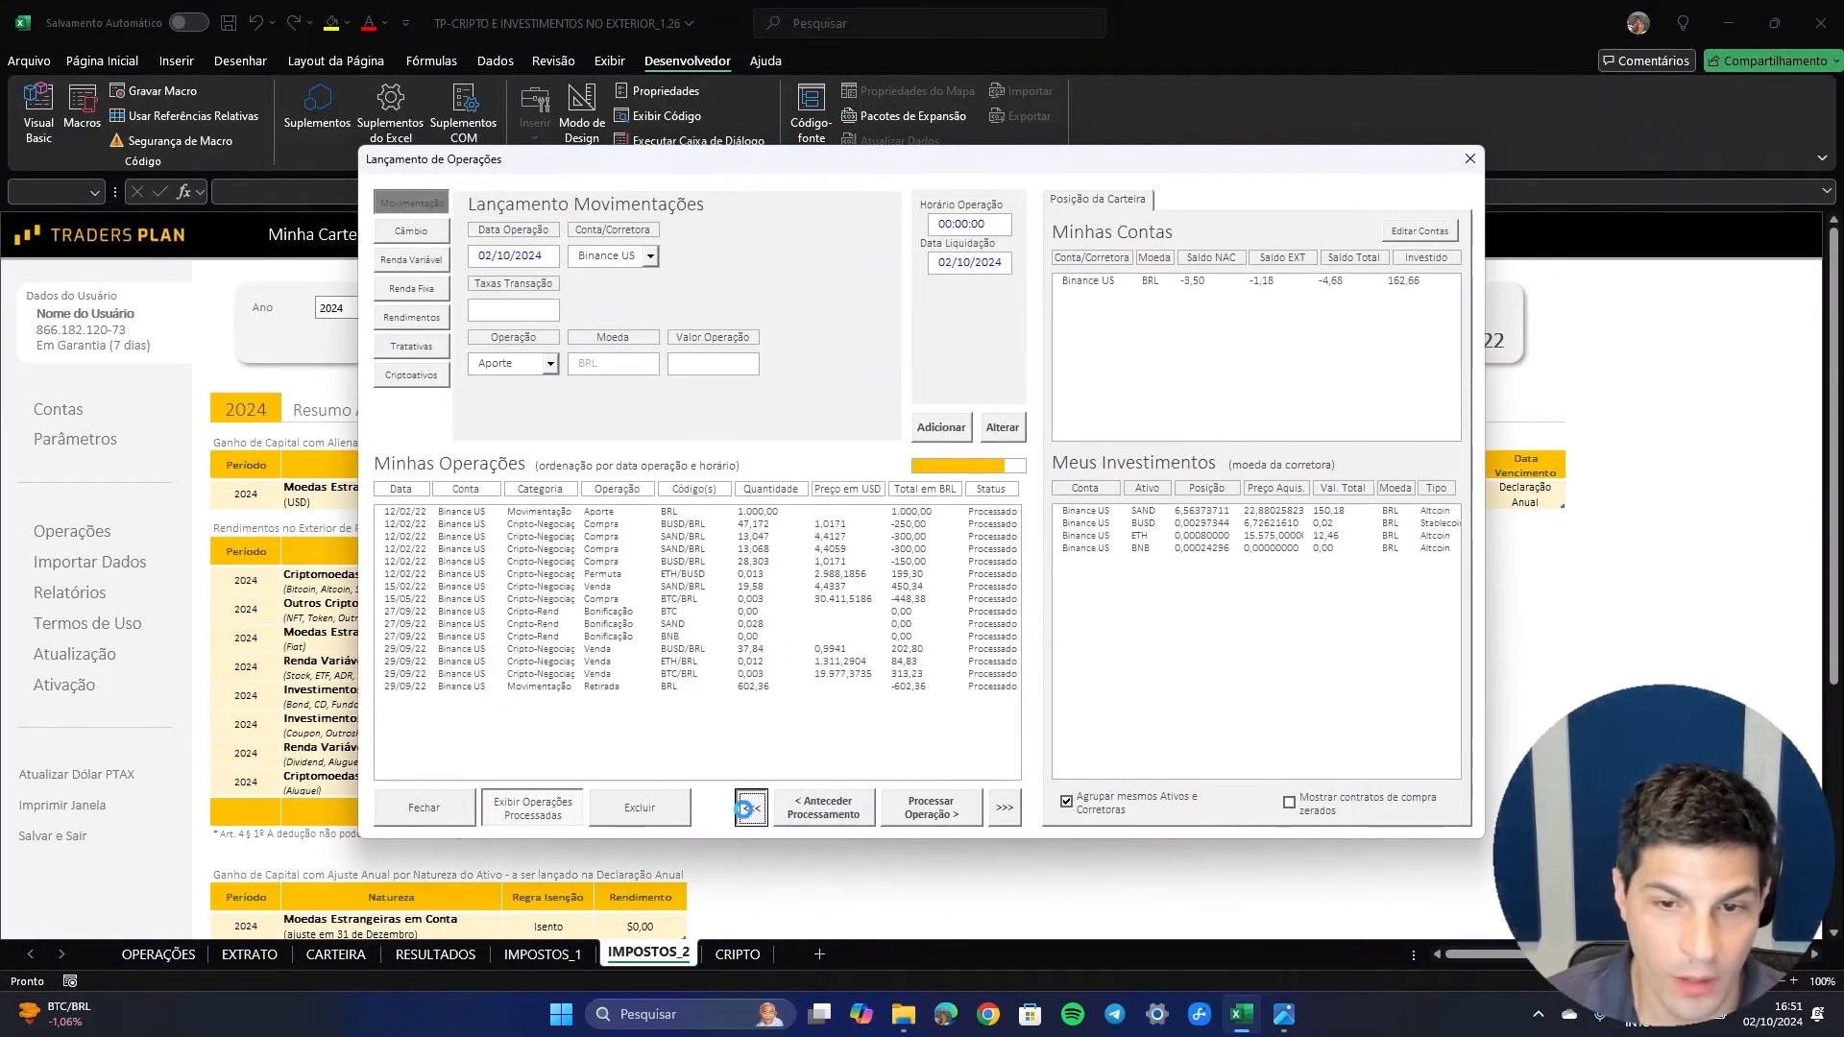
pyautogui.click(626, 803)
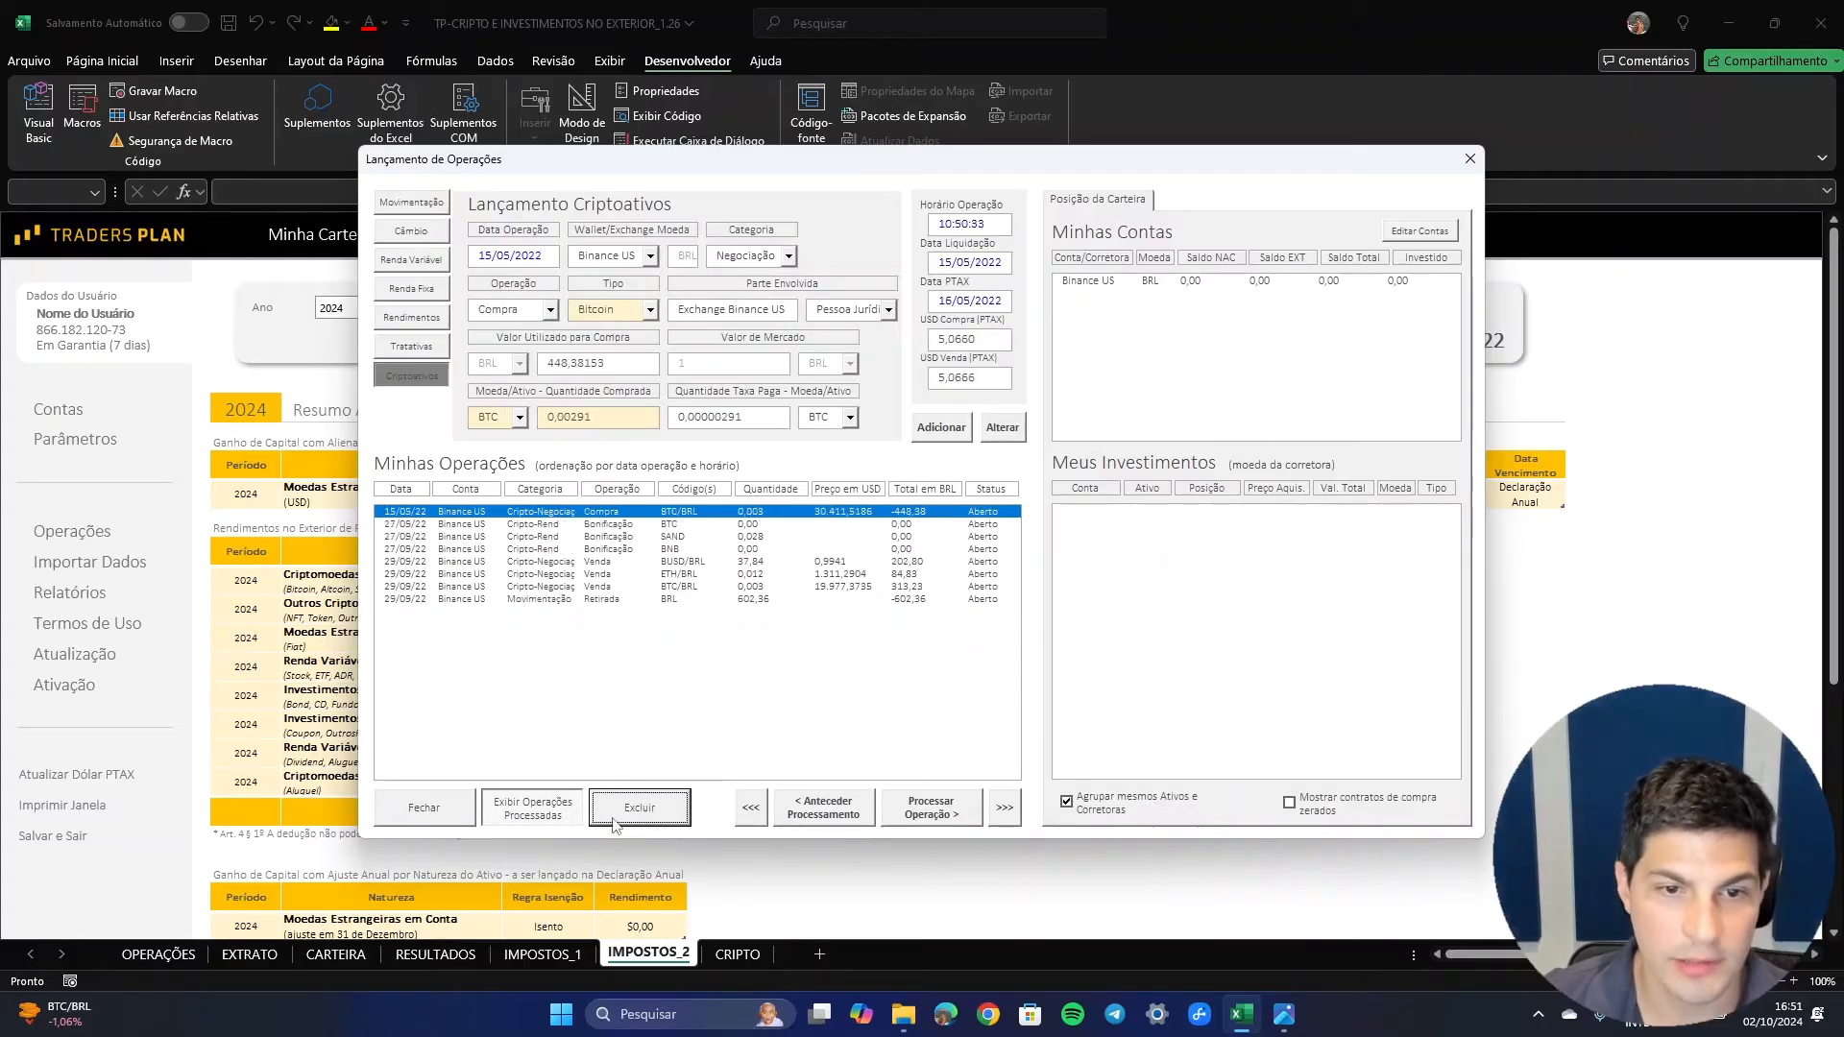
pyautogui.click(613, 819)
pyautogui.click(612, 819)
pyautogui.click(612, 819)
pyautogui.click(613, 819)
pyautogui.click(613, 819)
pyautogui.click(613, 820)
pyautogui.click(612, 819)
pyautogui.click(612, 820)
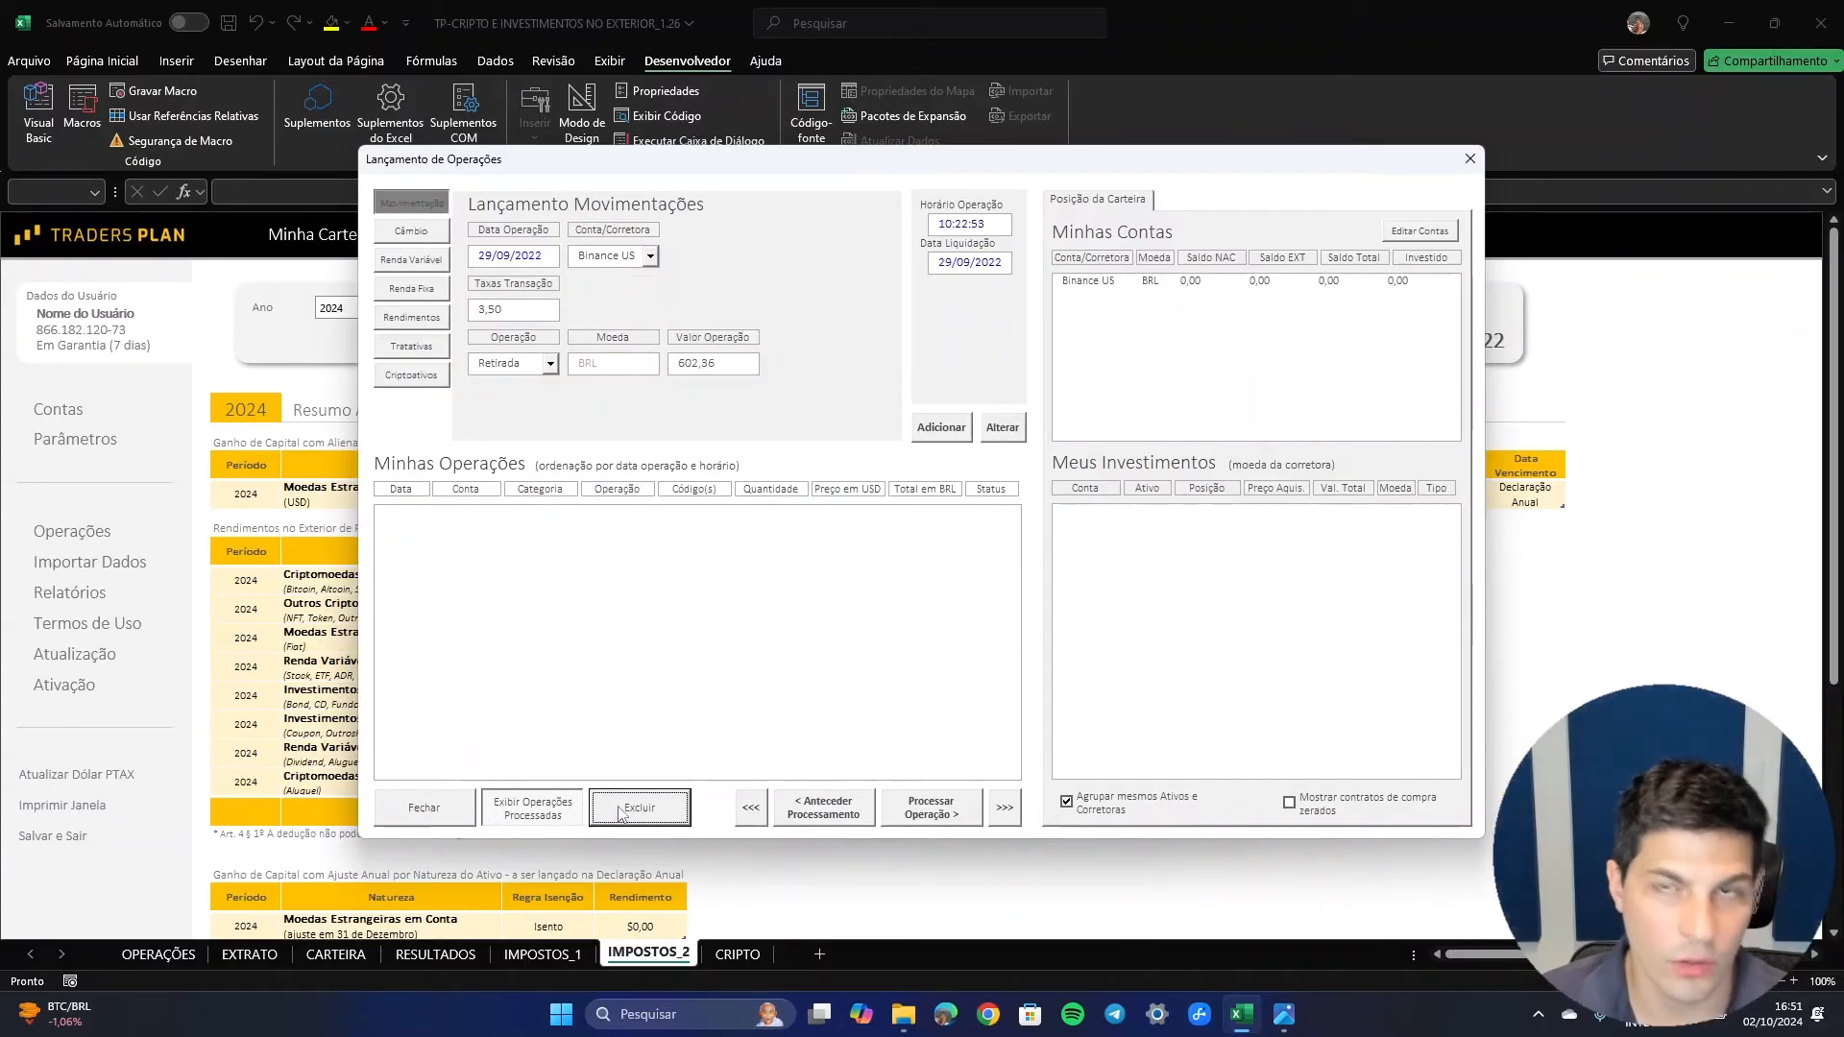
pyautogui.click(447, 810)
pyautogui.click(948, 572)
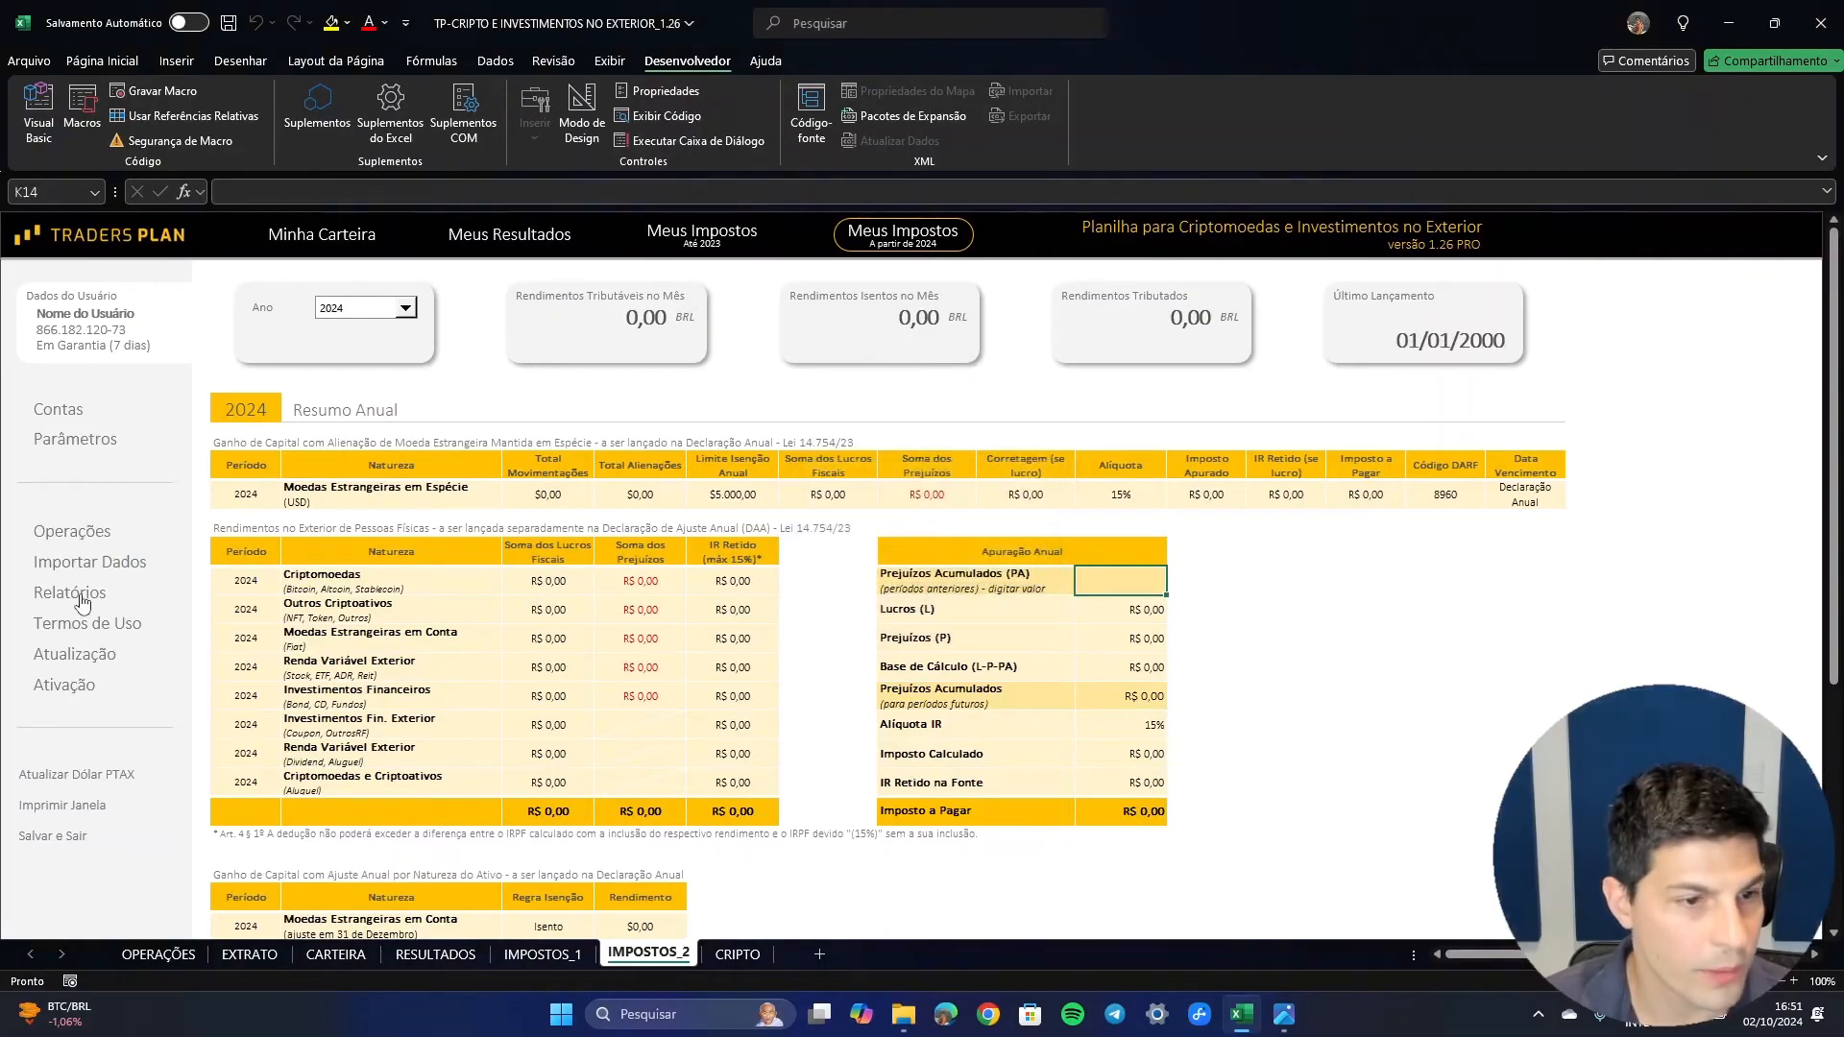
# - Load the exemplo_2 2022 CSV file as a Binance financial report into the data import for the Binance US account
pyautogui.click(96, 559)
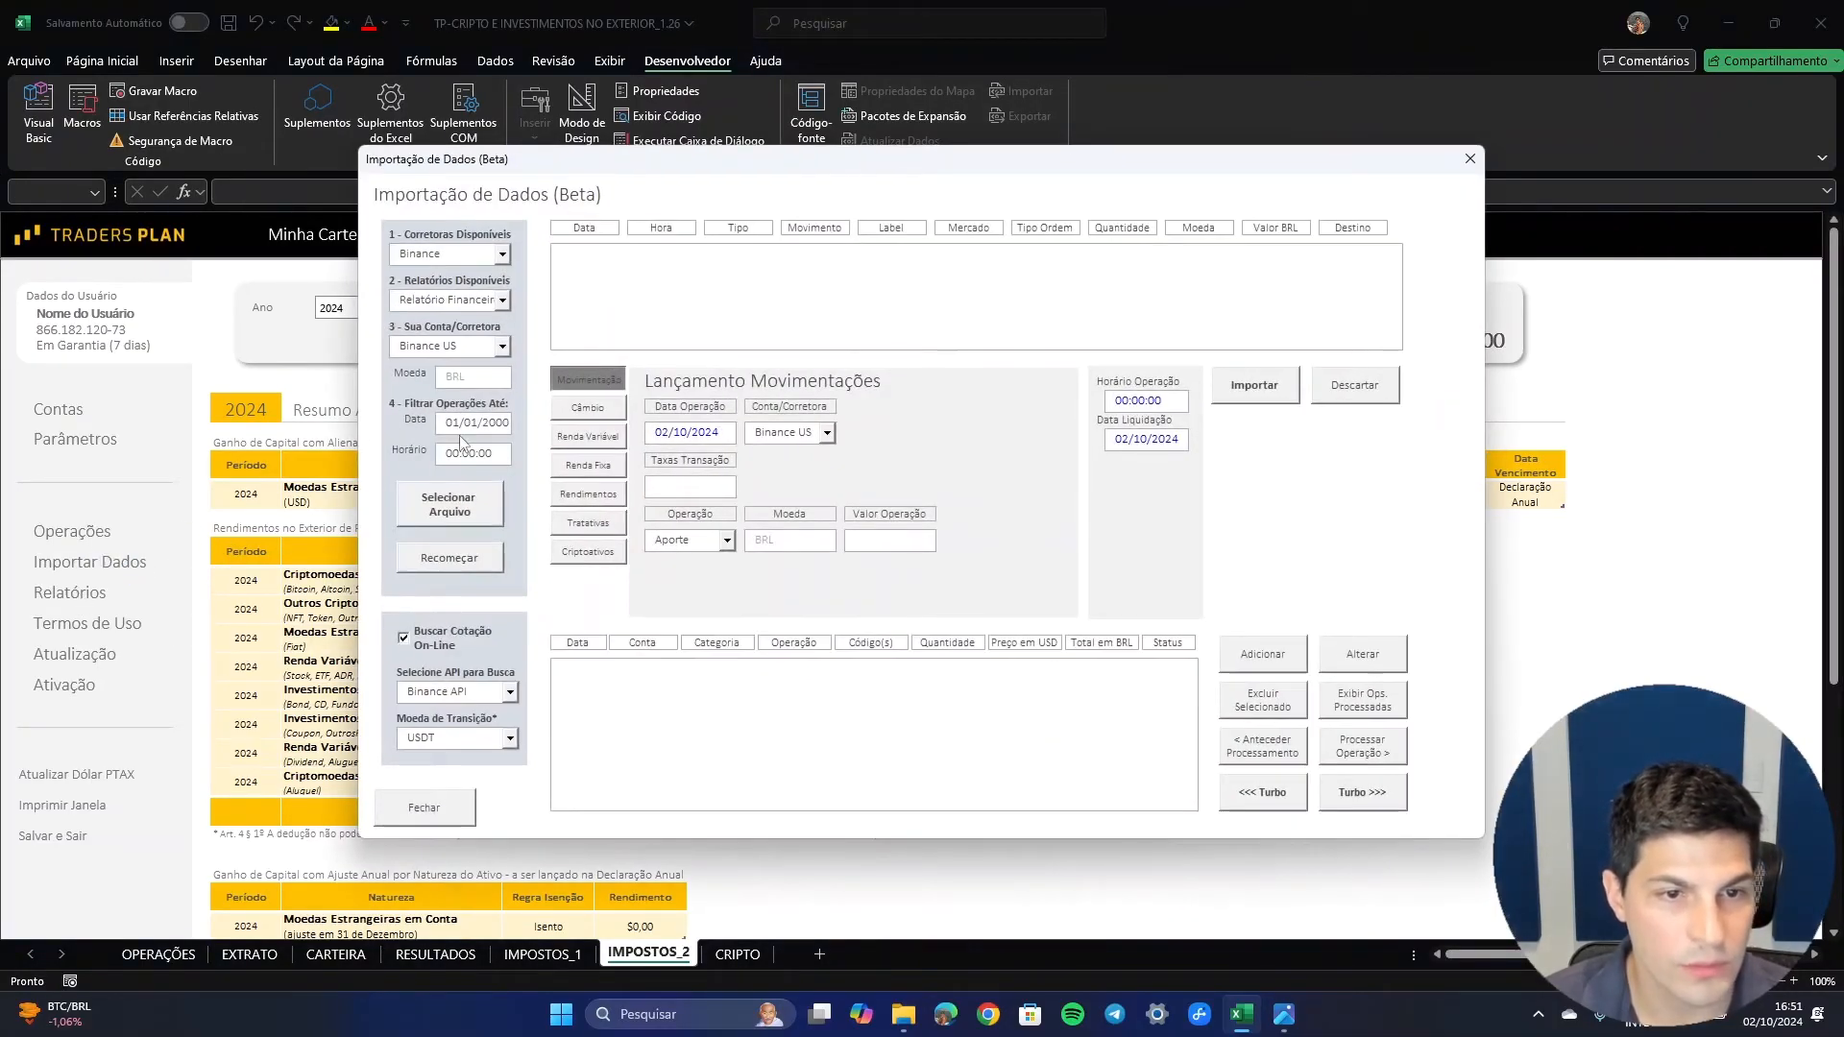
pyautogui.click(449, 506)
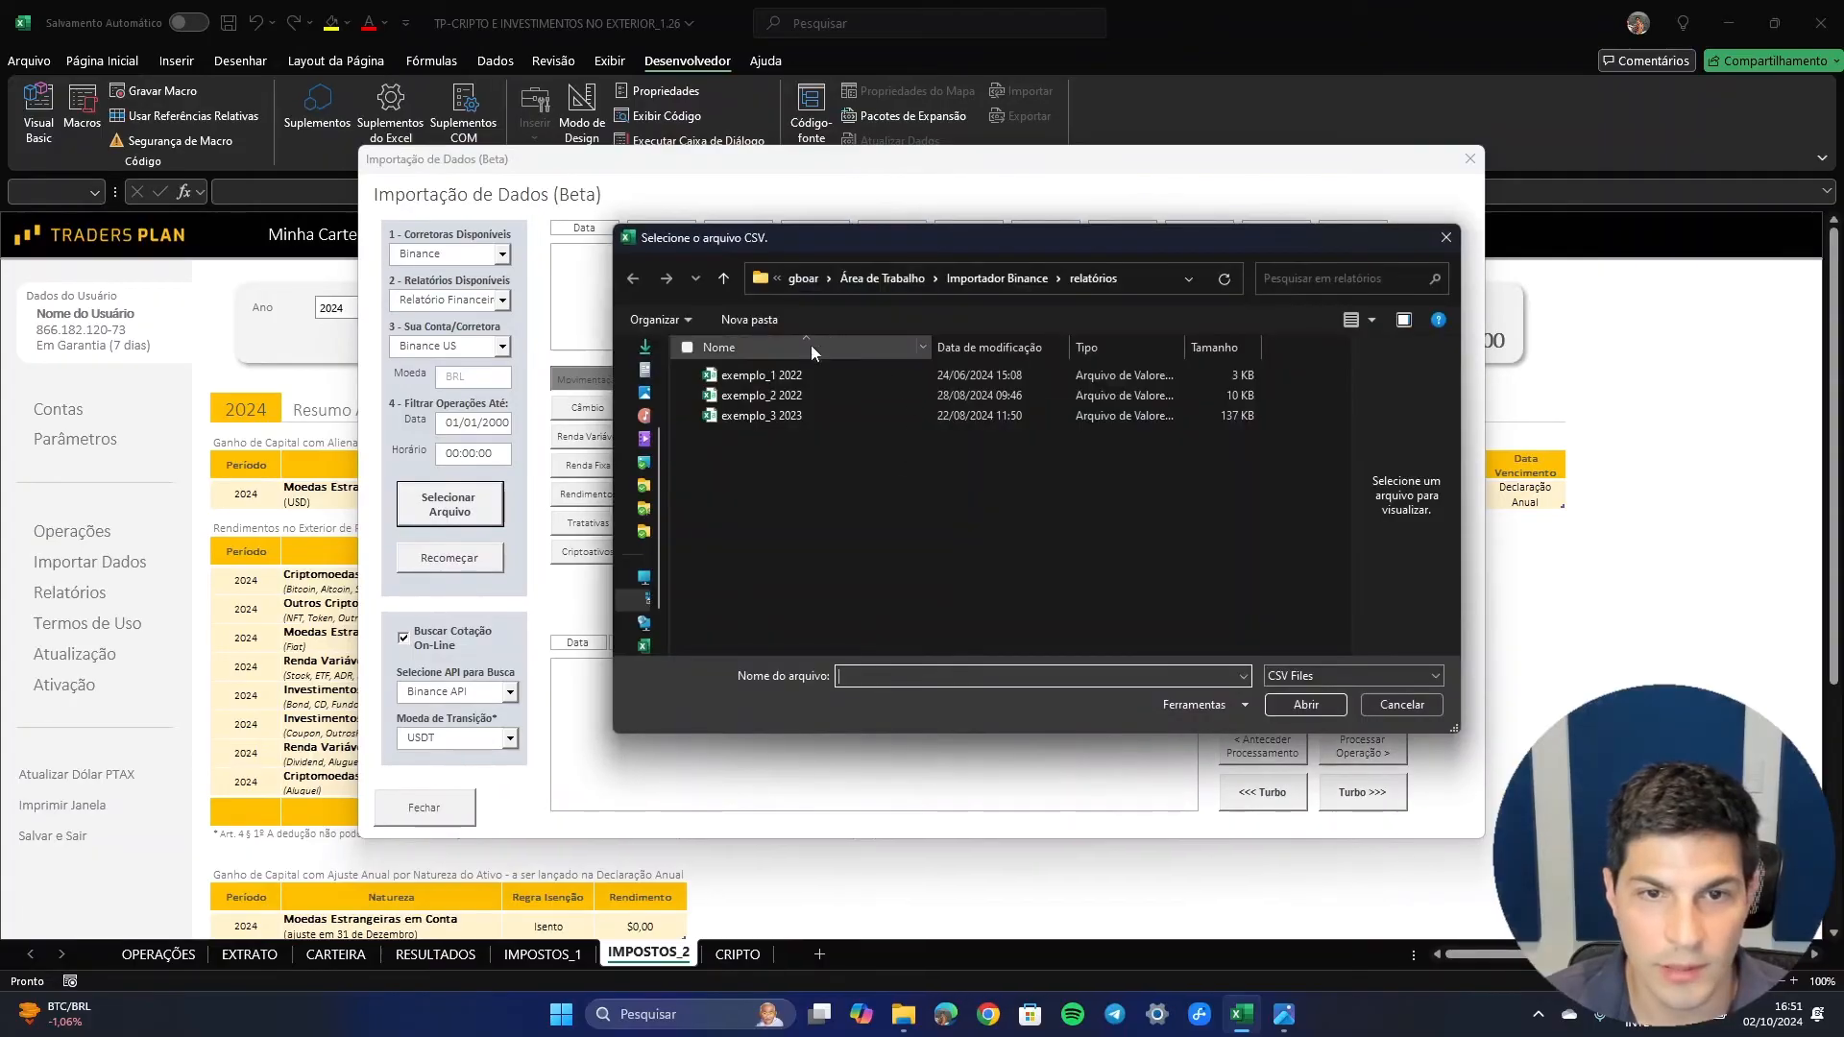
pyautogui.click(805, 396)
pyautogui.click(1290, 705)
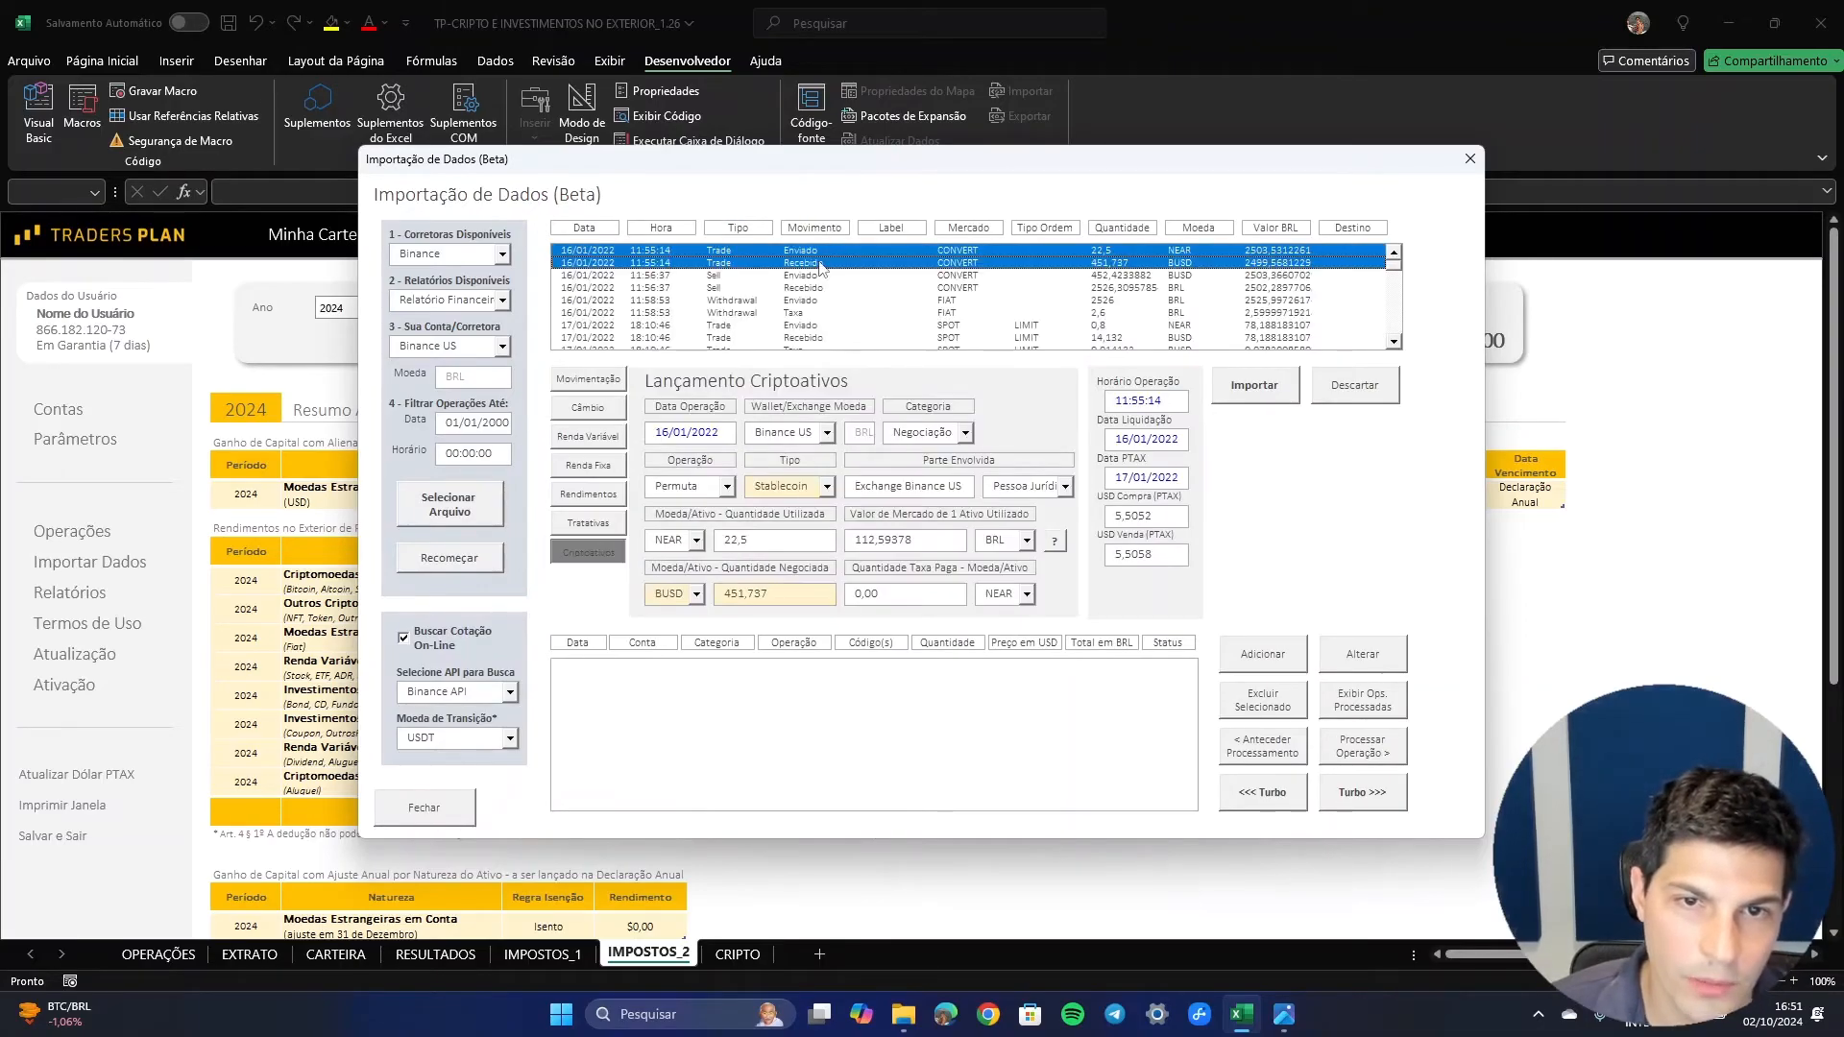
# - Import the 16/01/2022 operations: the exchange of 22,5 NEAR for BUSD, the BUSD sale and the 2526 BRL withdrawal
pyautogui.click(1256, 385)
pyautogui.click(1264, 388)
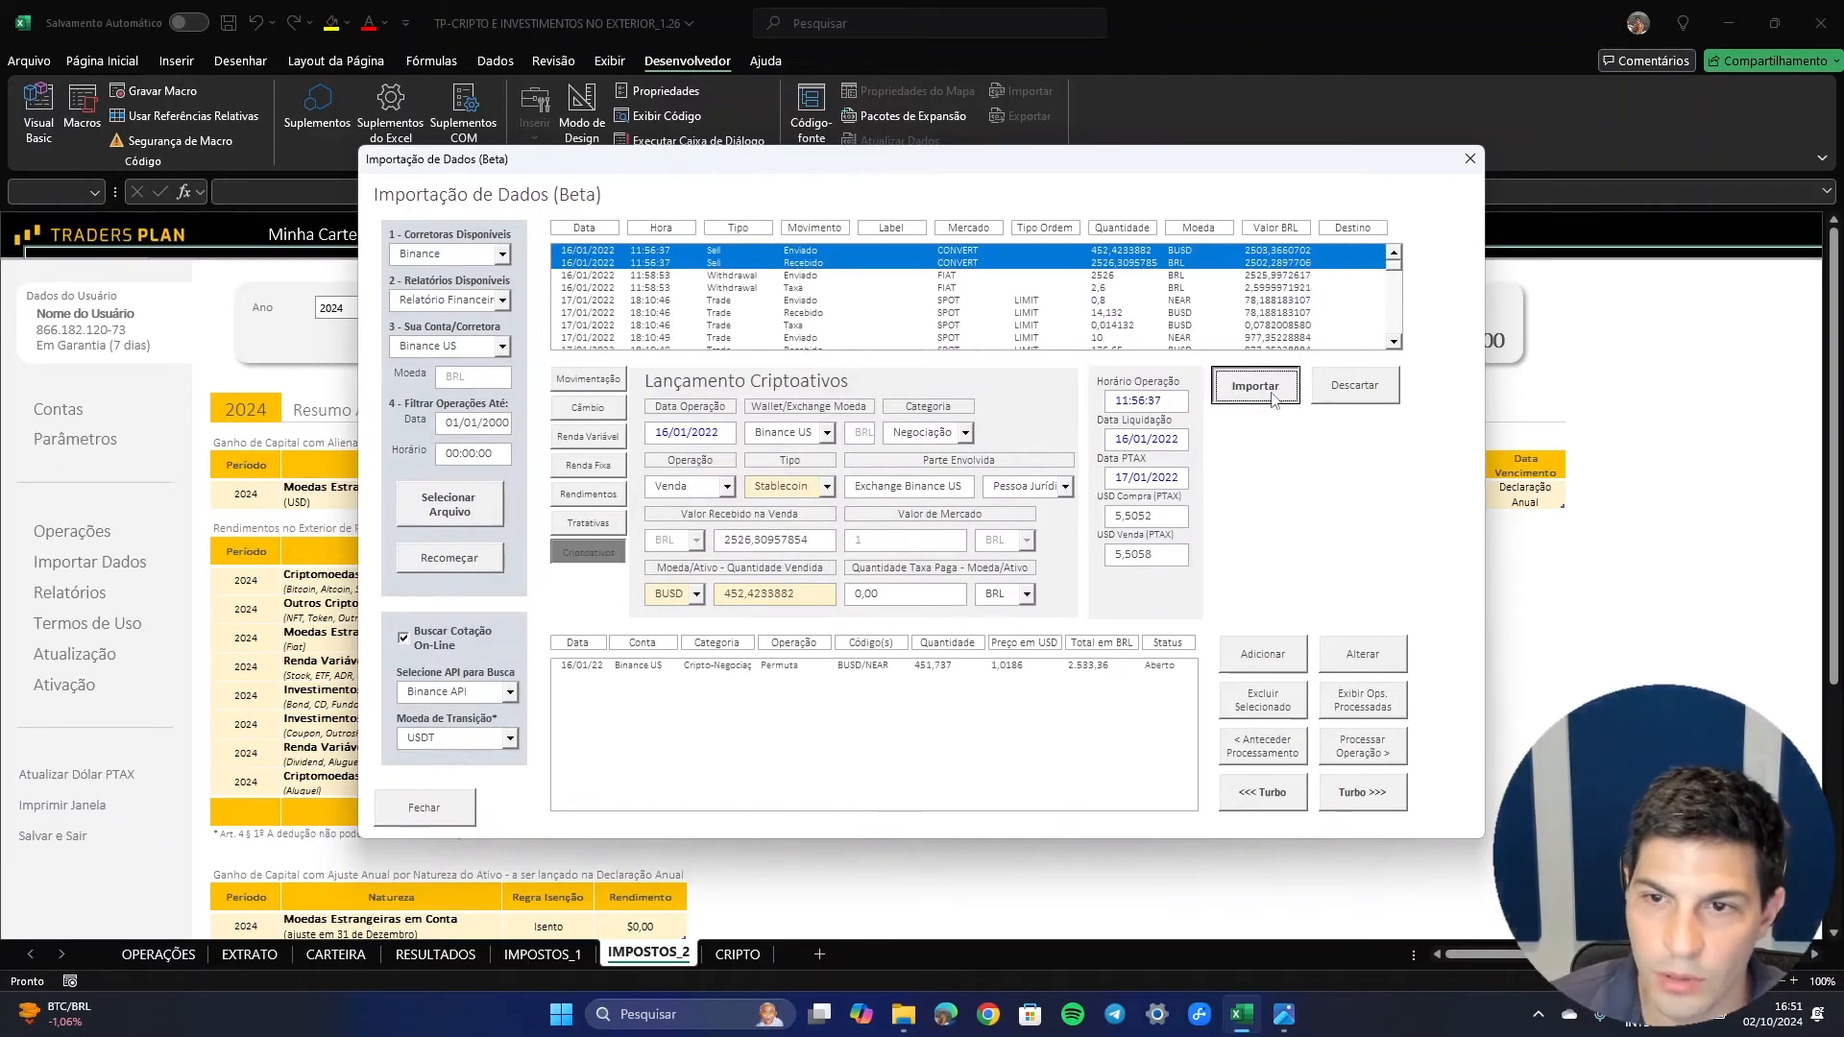
pyautogui.click(1270, 390)
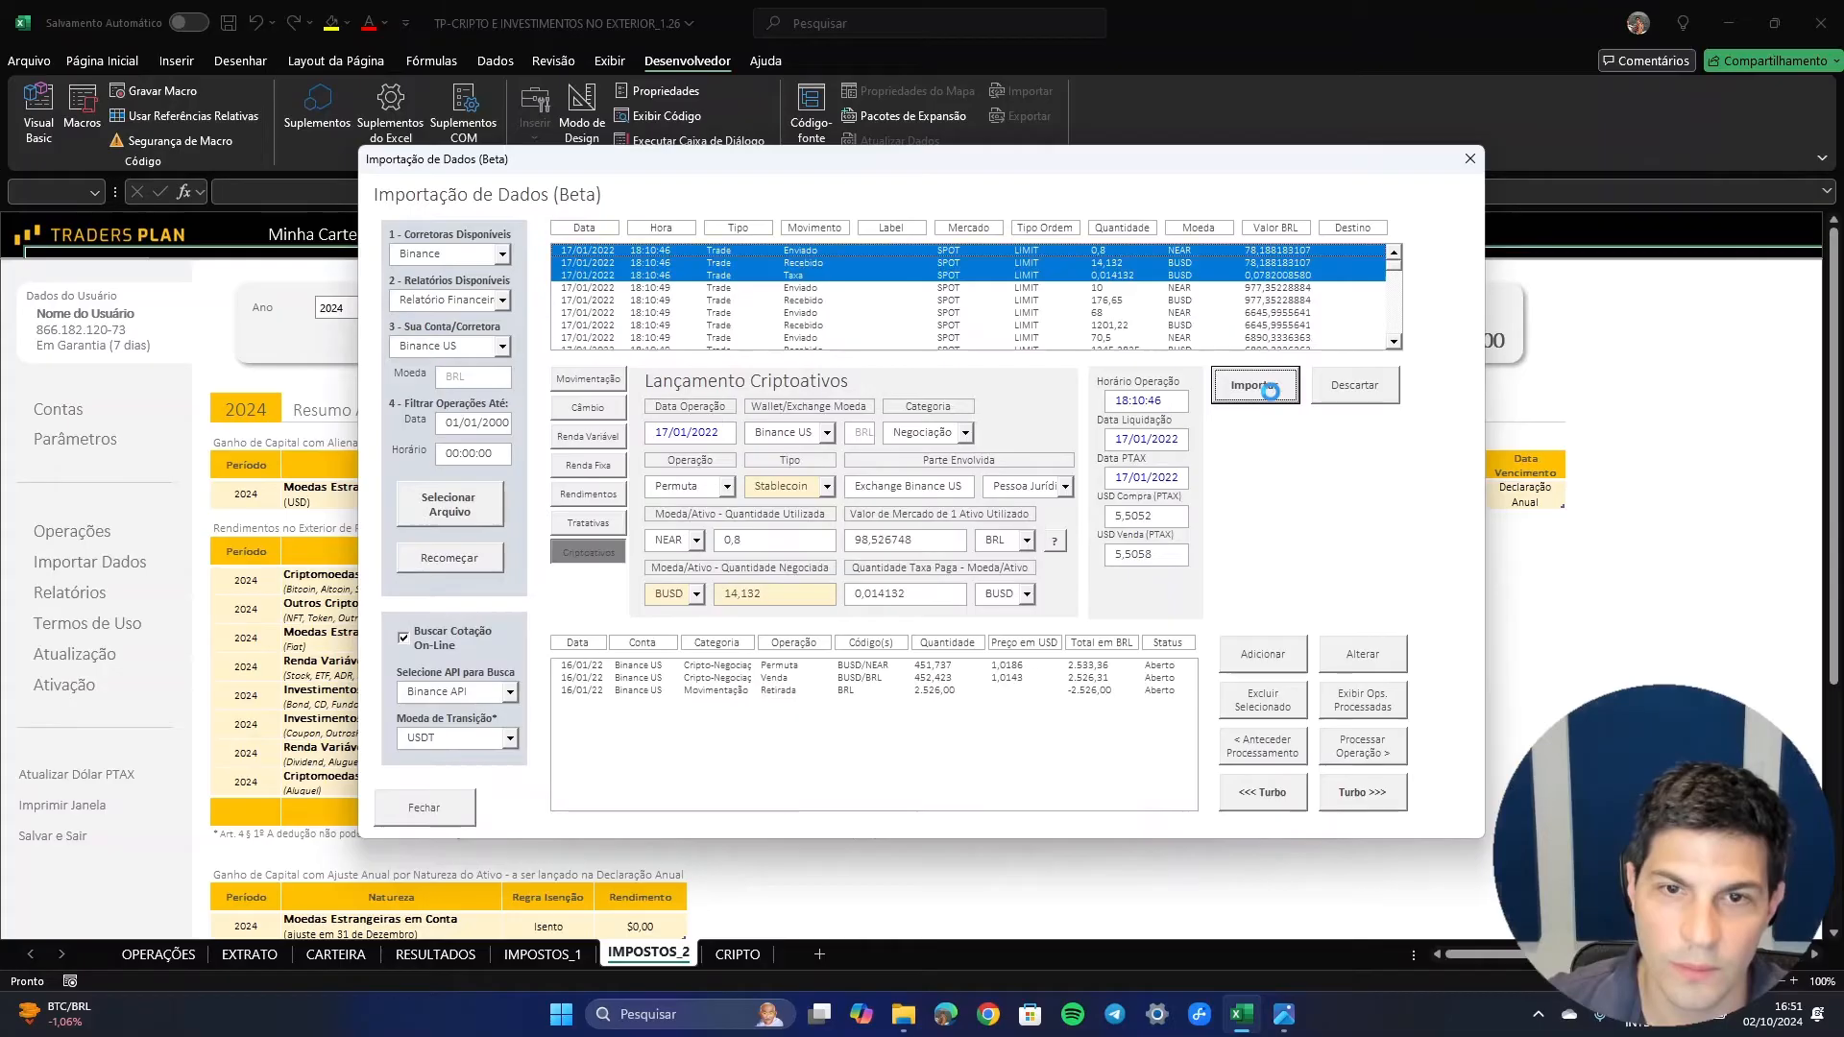
# - Import all the 17/01/2022 exchanges of NEAR for BUSD from the loaded report
pyautogui.click(1270, 390)
pyautogui.click(1269, 390)
pyautogui.click(1269, 389)
pyautogui.click(1270, 390)
pyautogui.click(1270, 390)
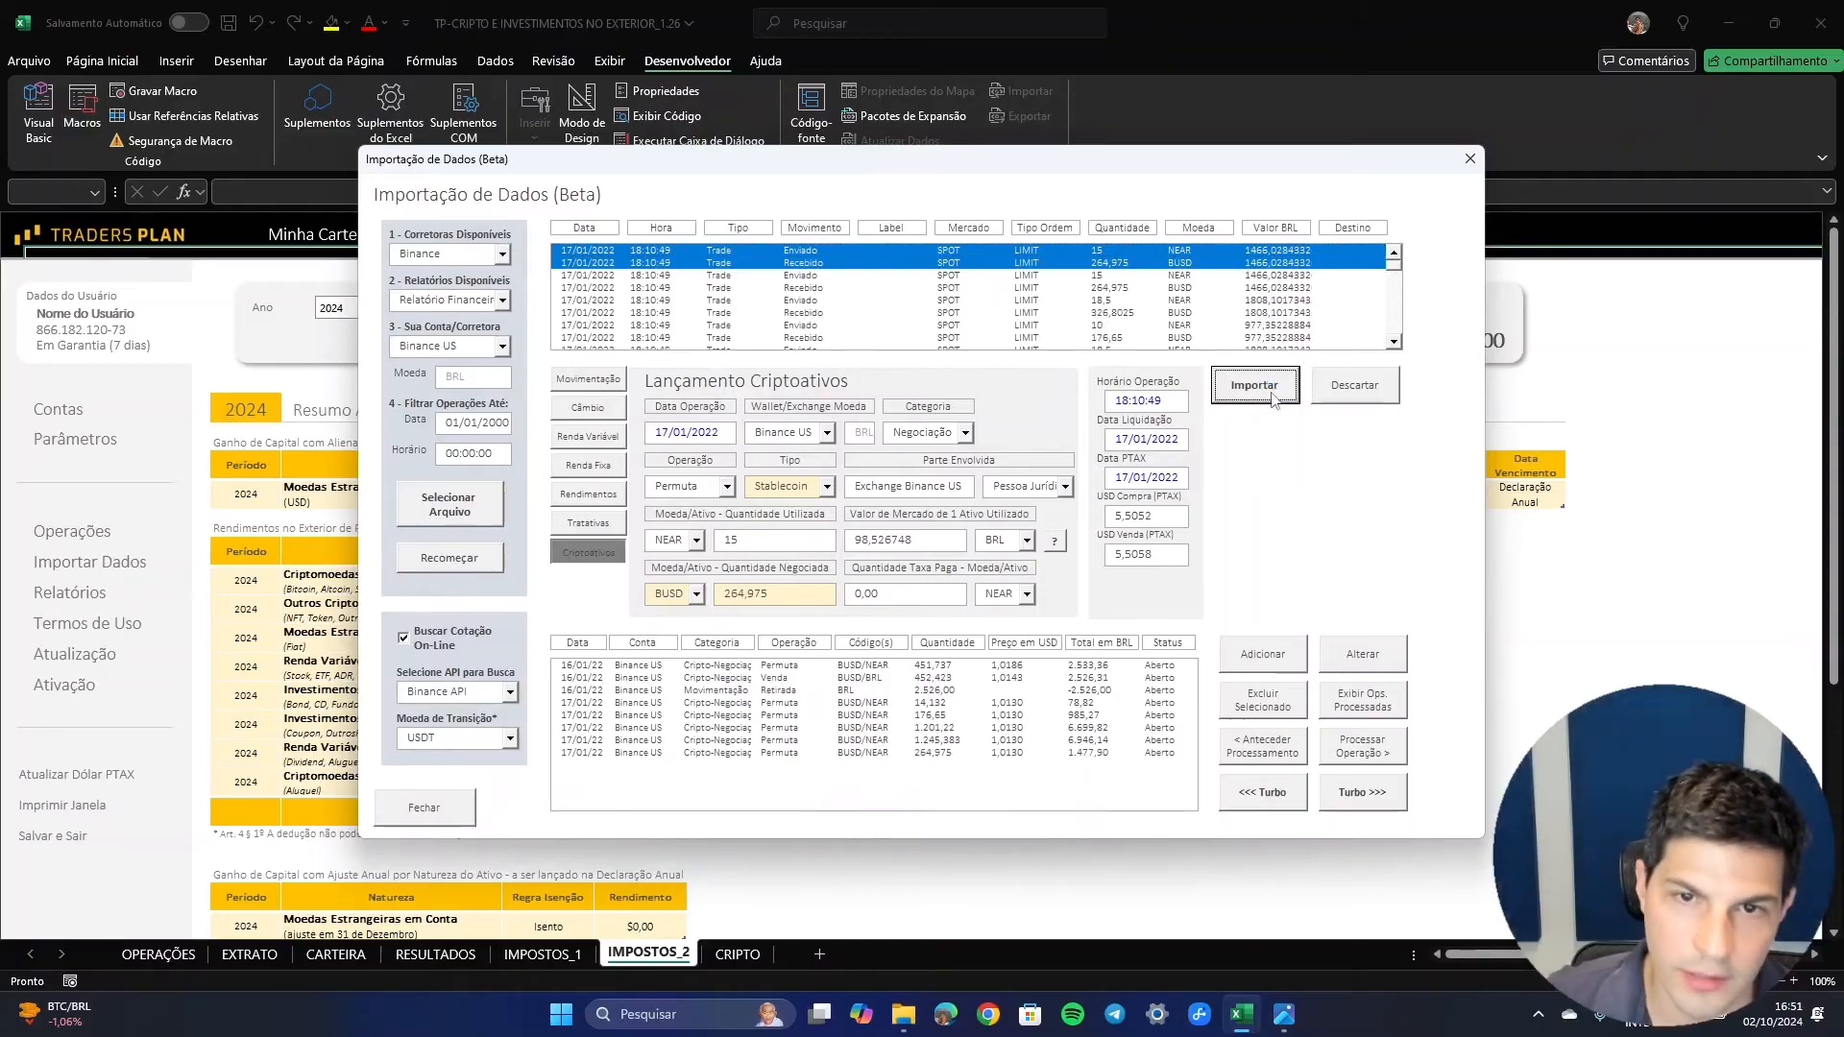
pyautogui.click(1270, 390)
pyautogui.click(1270, 390)
pyautogui.click(1270, 390)
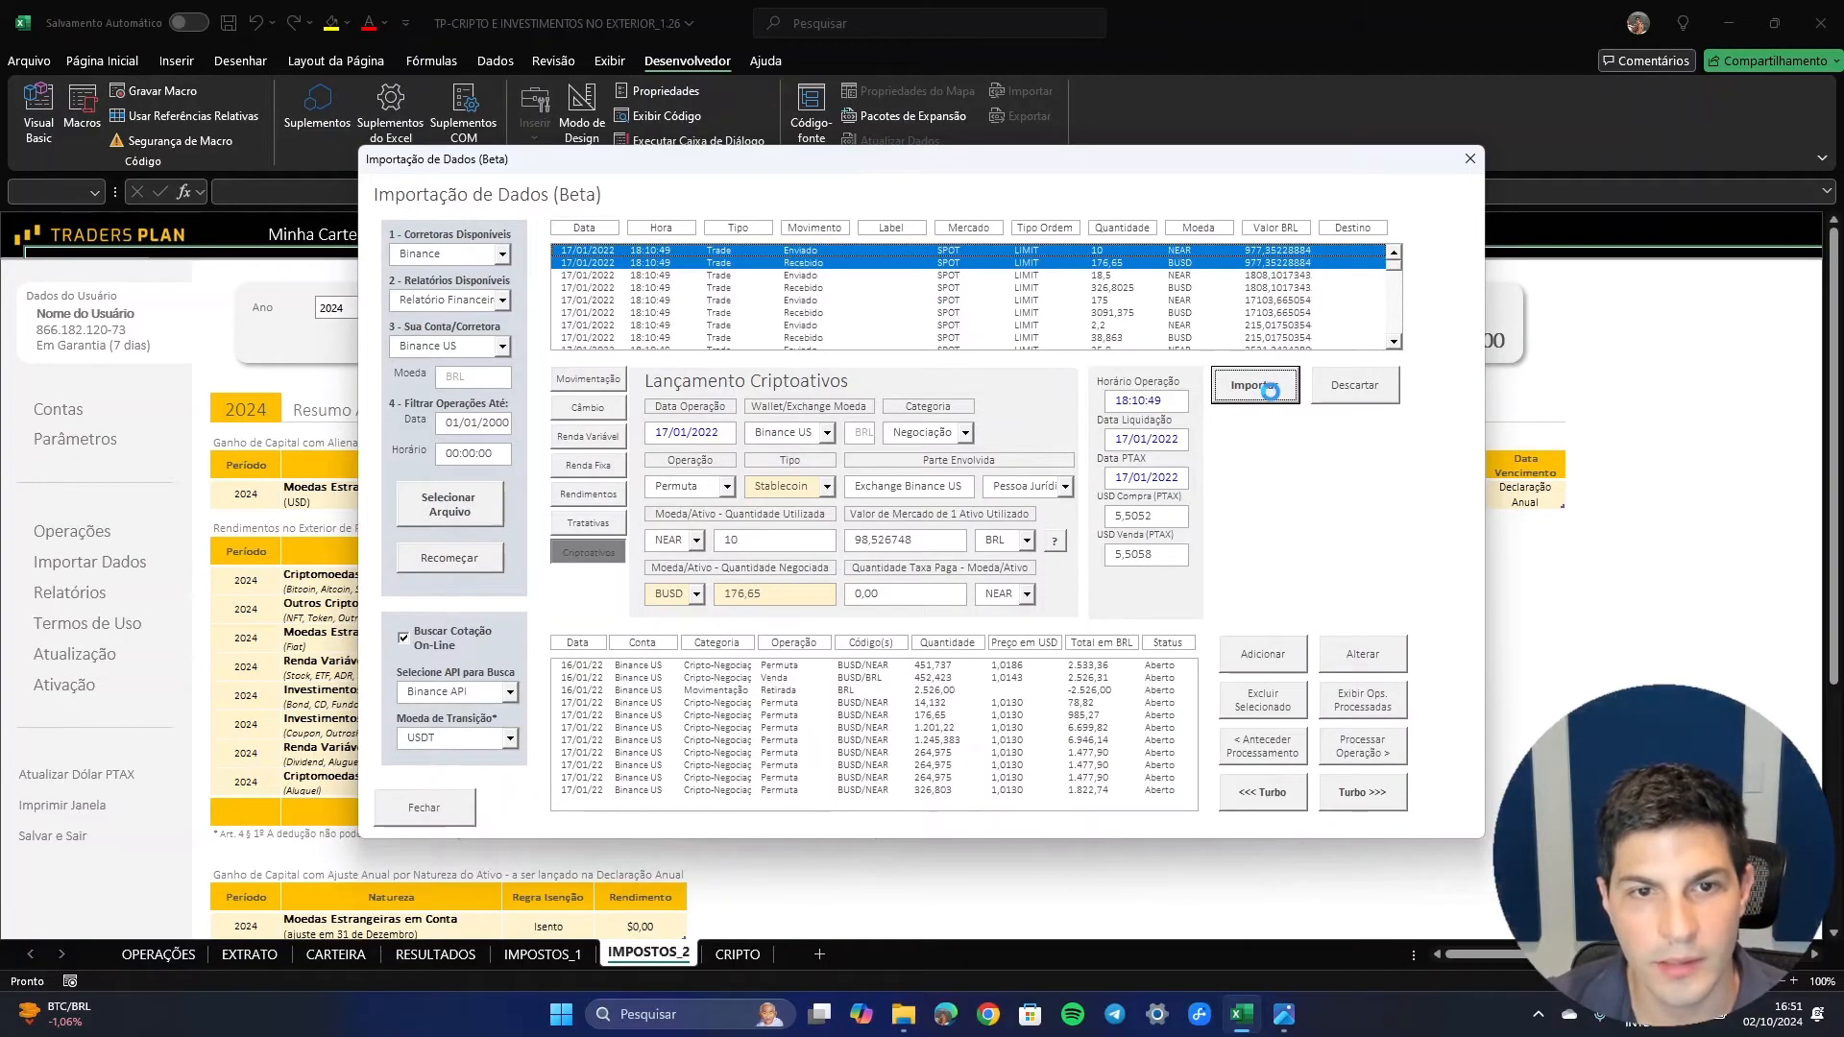
pyautogui.click(1269, 389)
pyautogui.click(1270, 390)
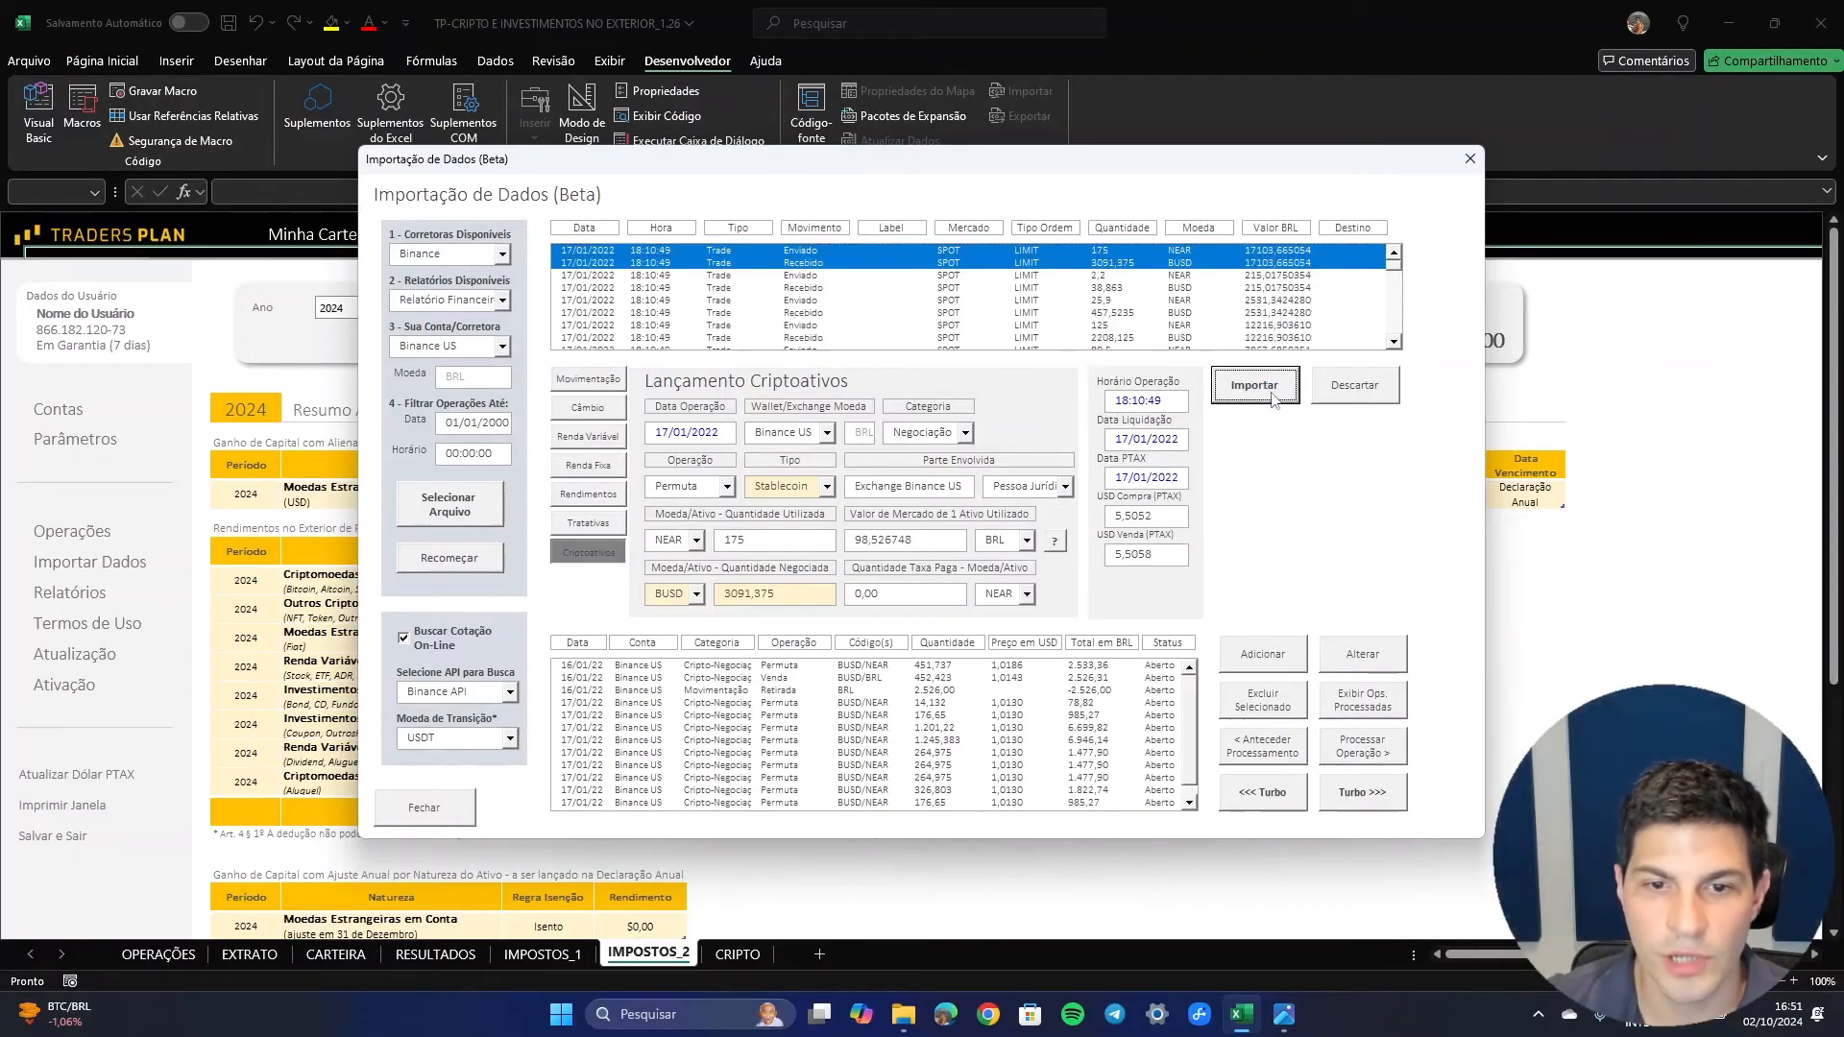
pyautogui.click(1270, 390)
pyautogui.click(1270, 390)
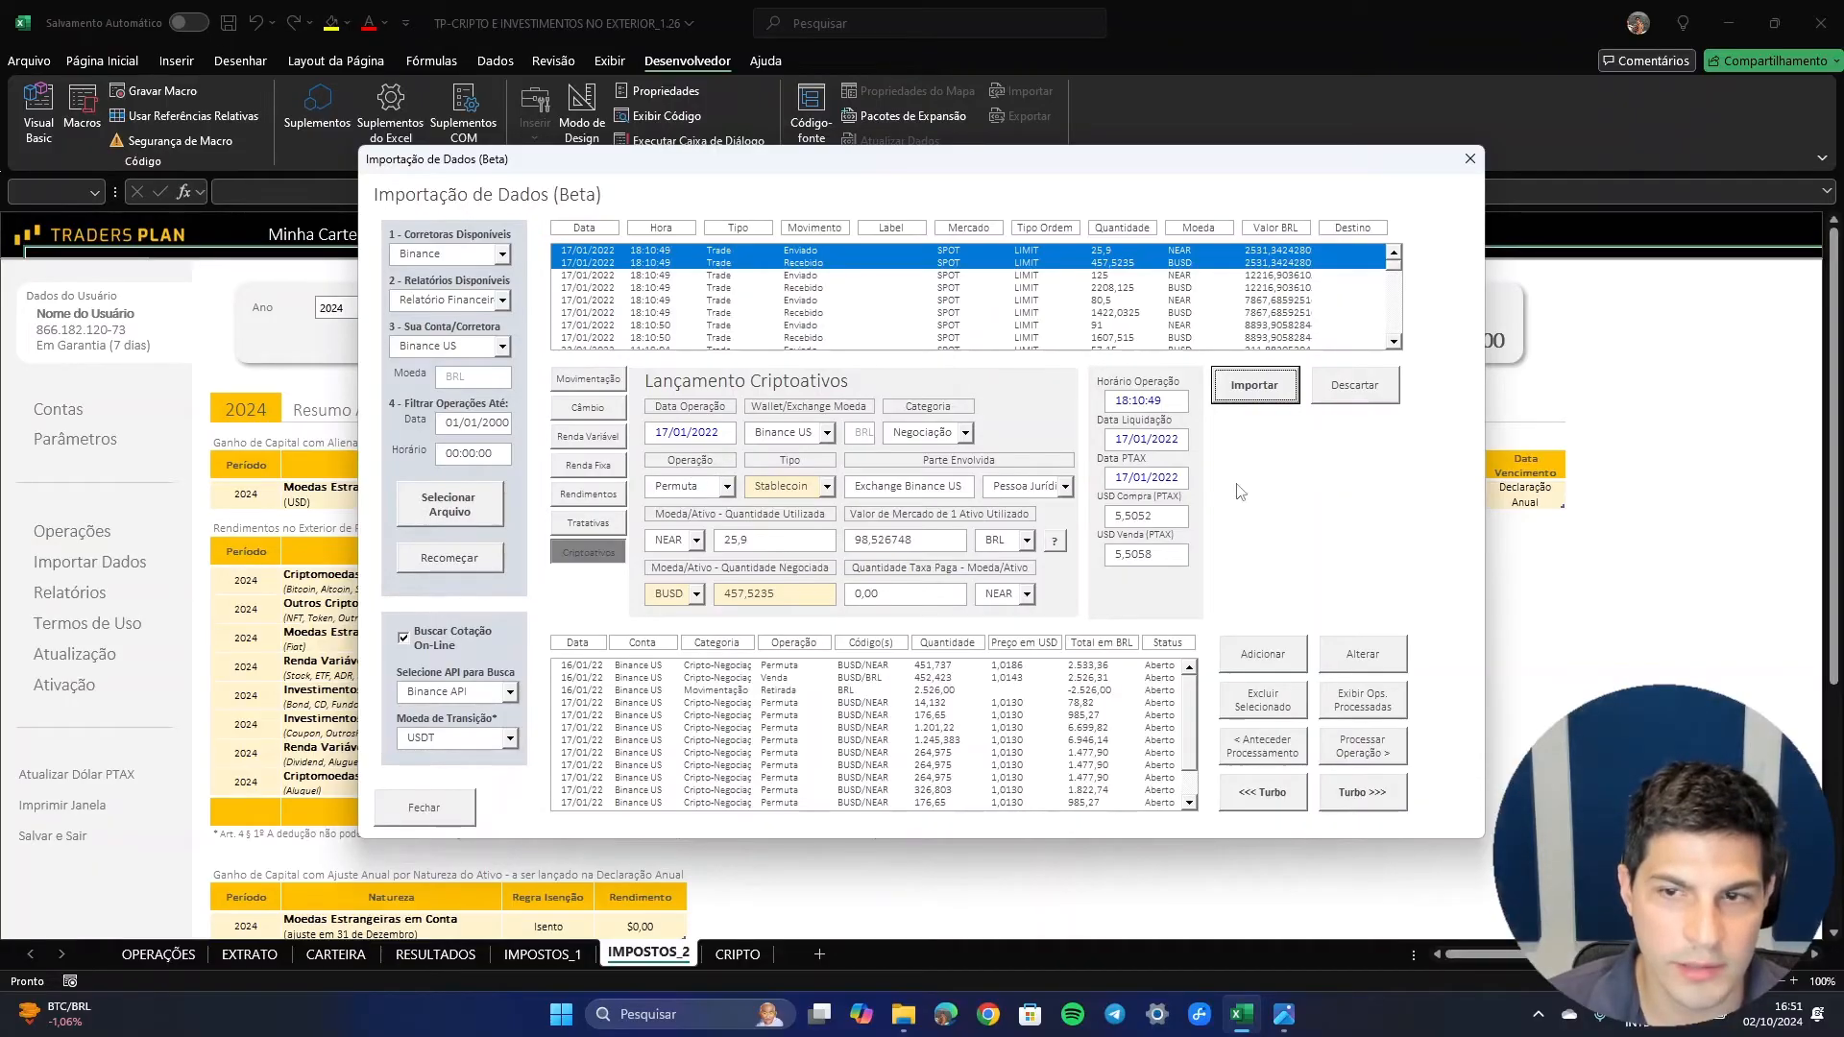
pyautogui.click(1266, 388)
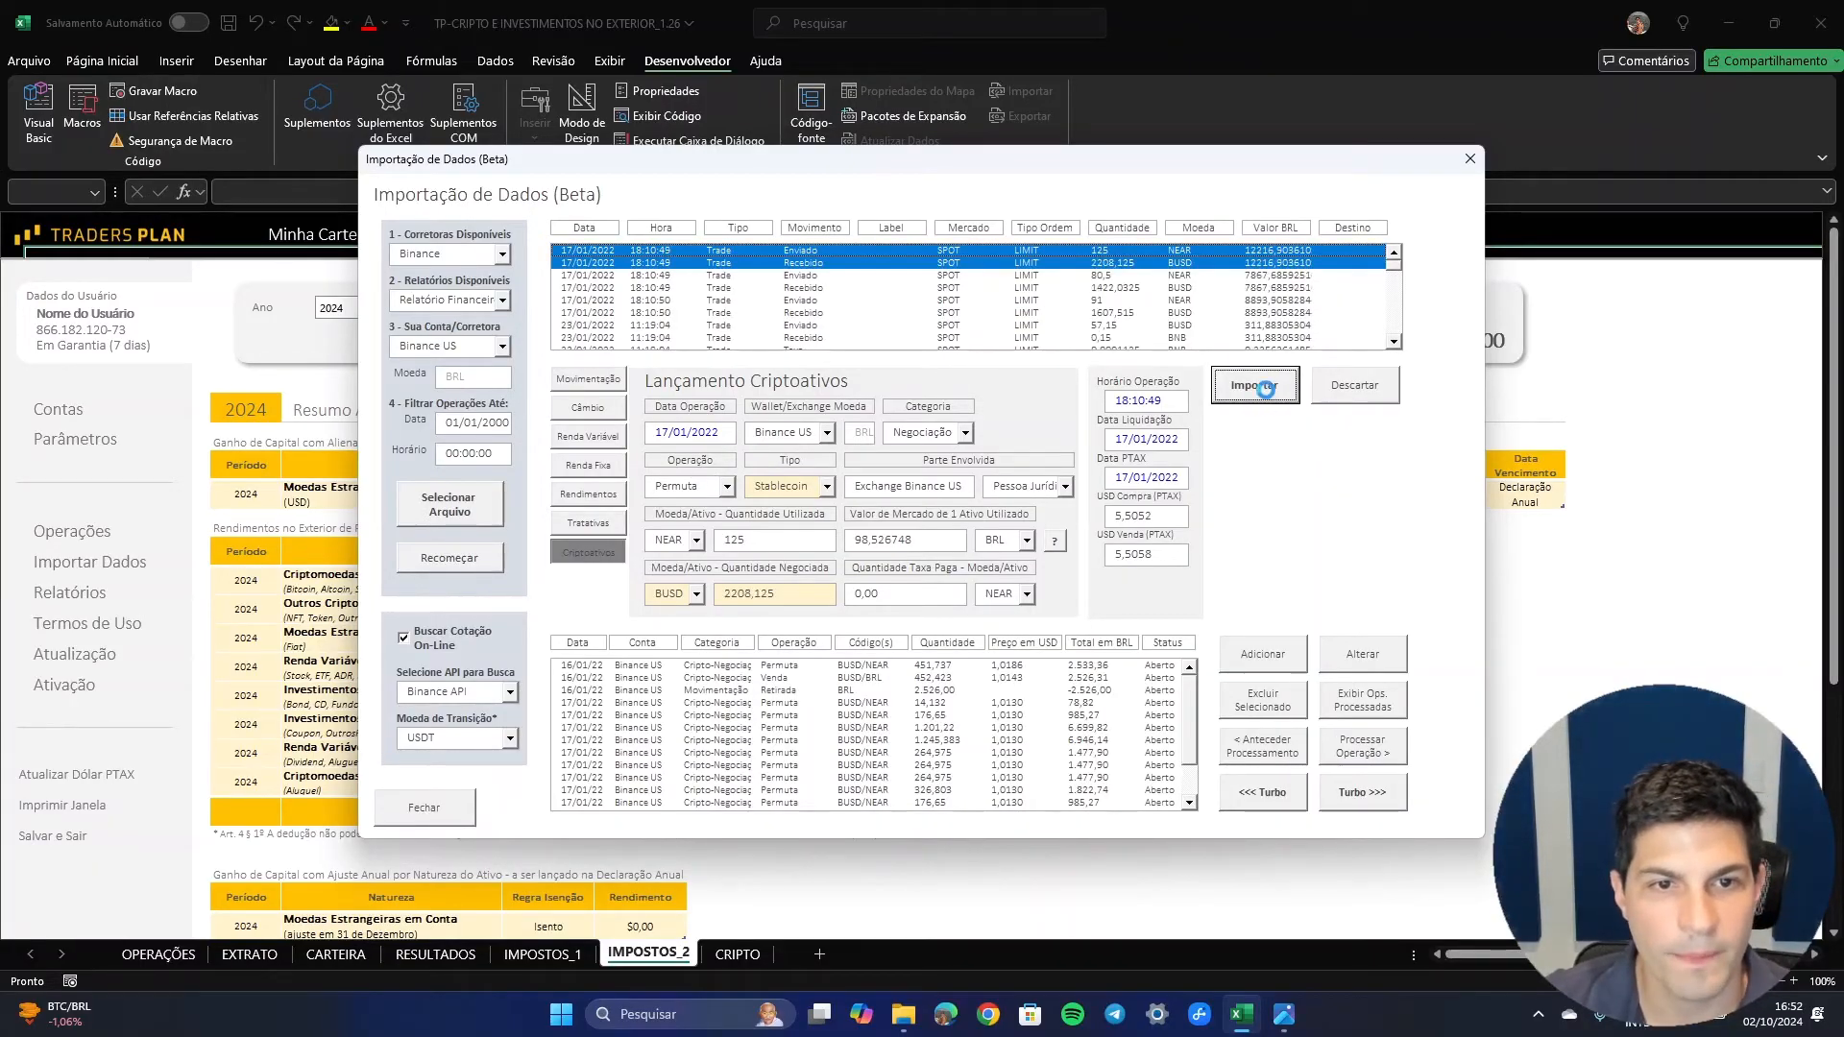
pyautogui.click(1266, 388)
pyautogui.click(1265, 388)
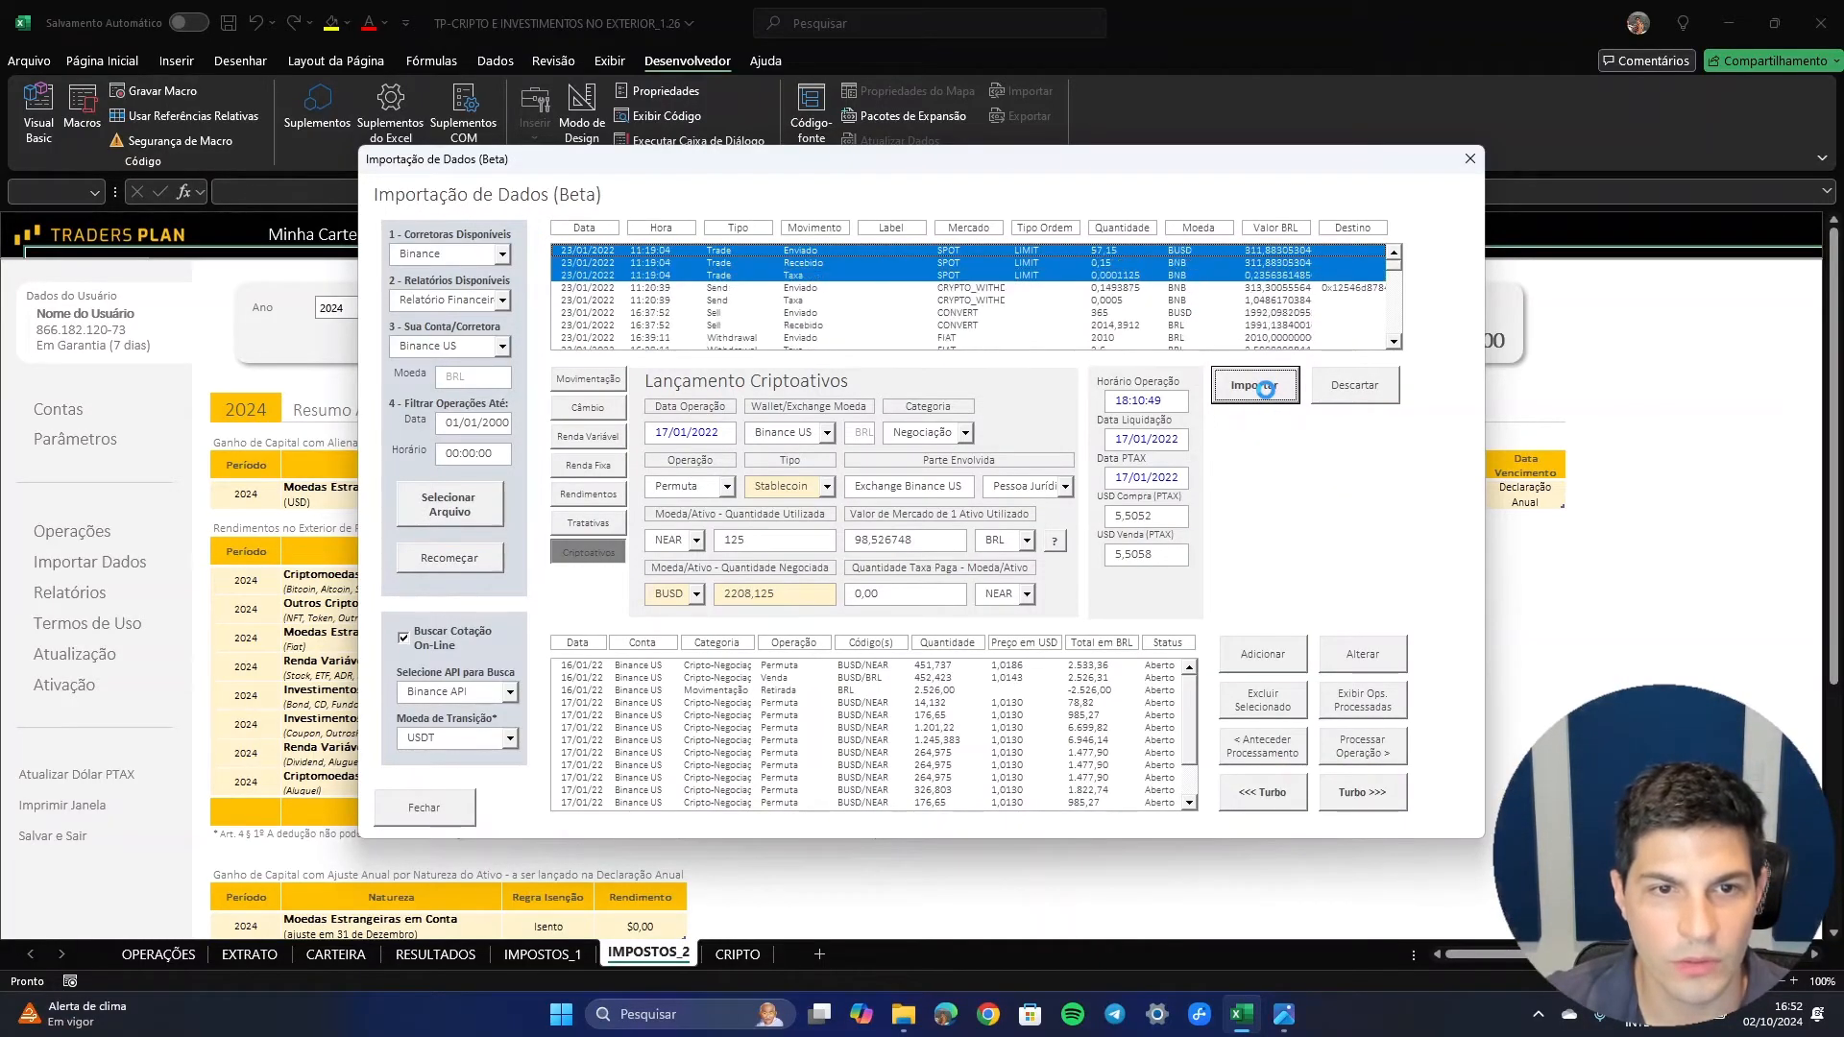
# - Import the 23/01/2022 operations: the 0,15 BNB exchange, the BNB send, the sale of 365 BUSD and the 2010 BRL withdrawal
pyautogui.click(1265, 388)
pyautogui.click(1268, 392)
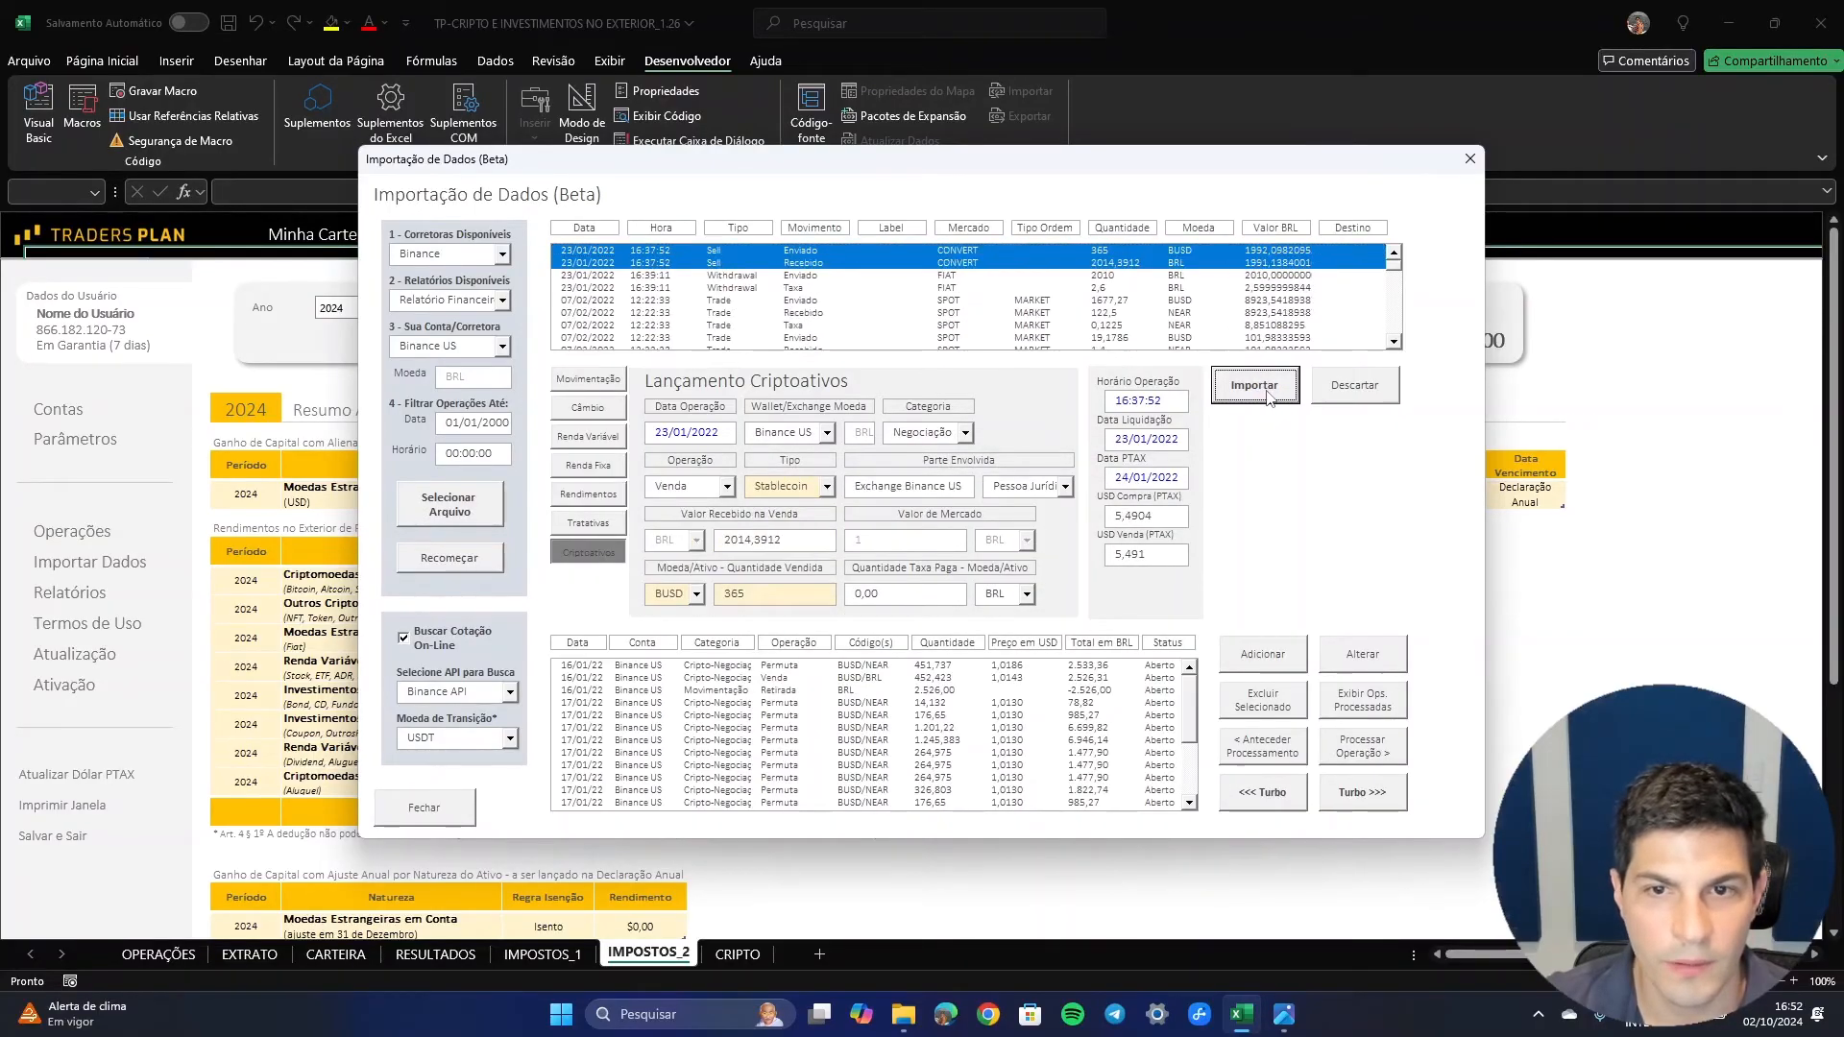
pyautogui.click(1266, 388)
pyautogui.click(1266, 388)
# - Import all the 07/02/2022 market exchanges of BUSD for NEAR from the loaded report
pyautogui.click(1266, 388)
pyautogui.click(1266, 388)
pyautogui.click(1266, 388)
pyautogui.click(1265, 388)
pyautogui.click(1267, 392)
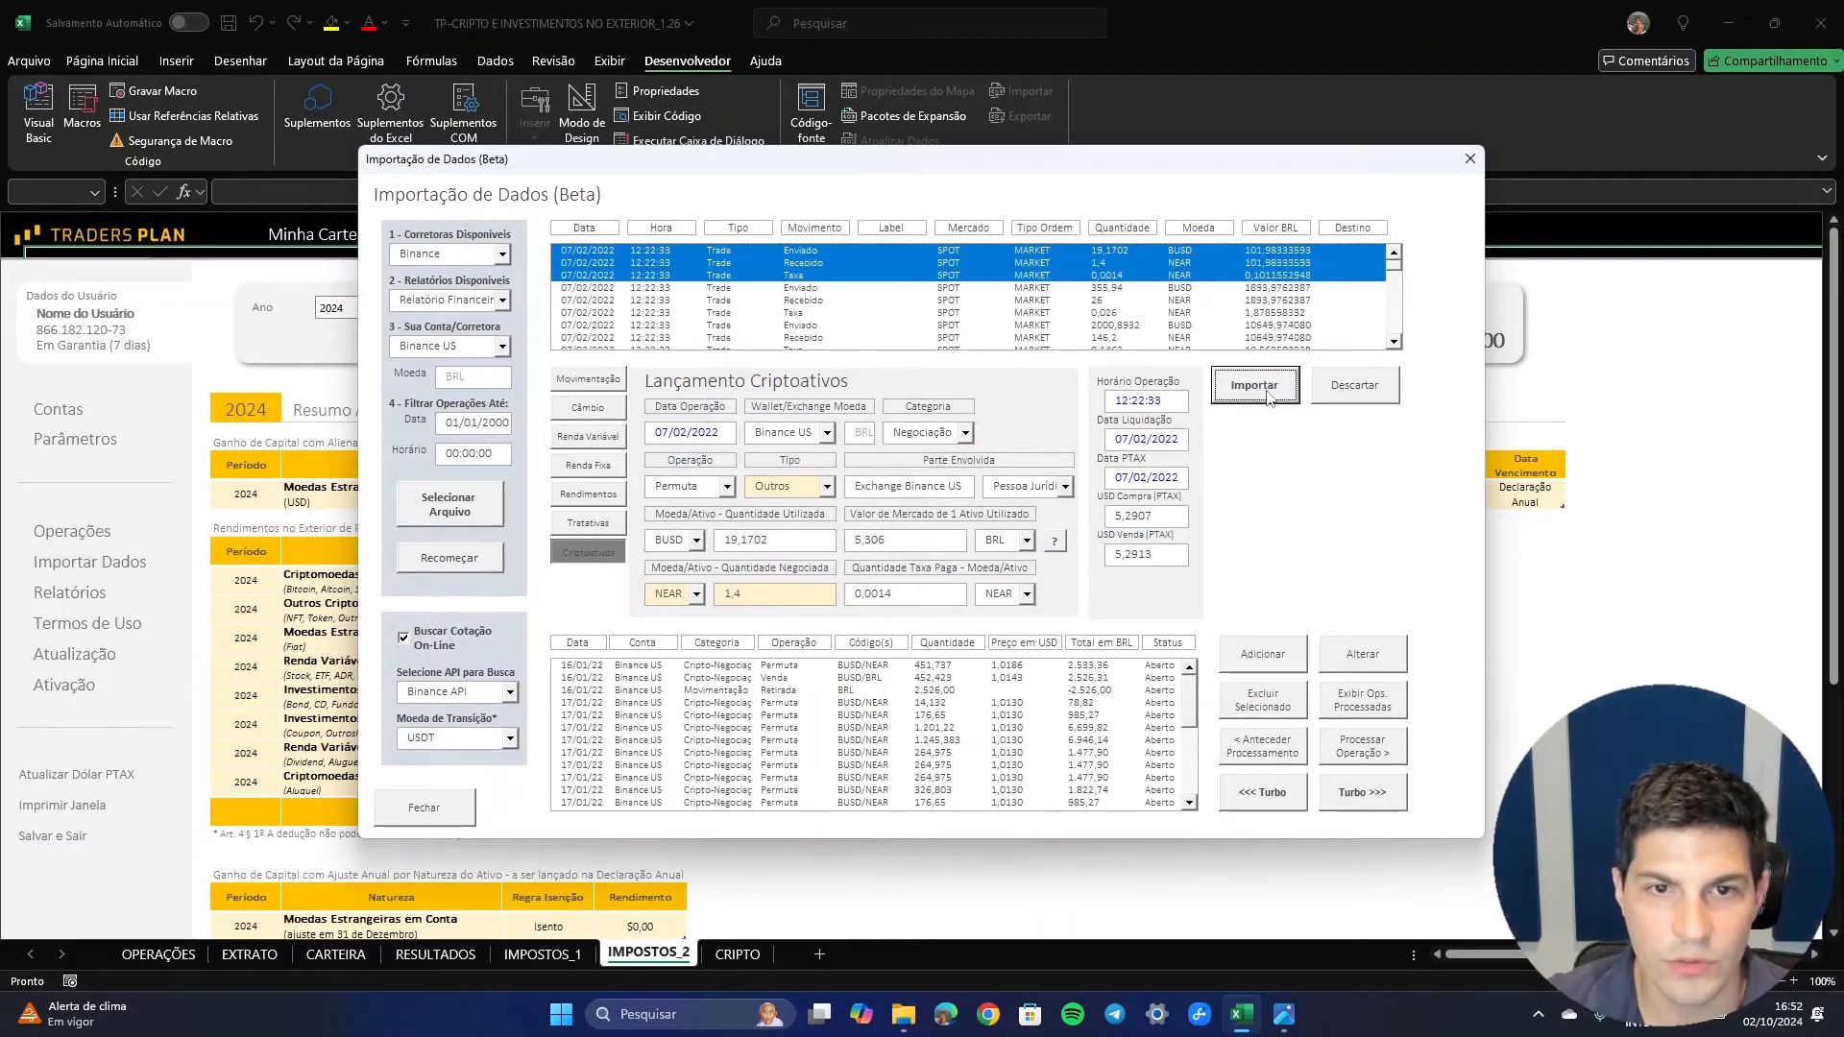
pyautogui.click(1267, 392)
pyautogui.click(1267, 392)
pyautogui.click(1267, 391)
pyautogui.click(1267, 392)
pyautogui.click(1267, 392)
pyautogui.click(1267, 391)
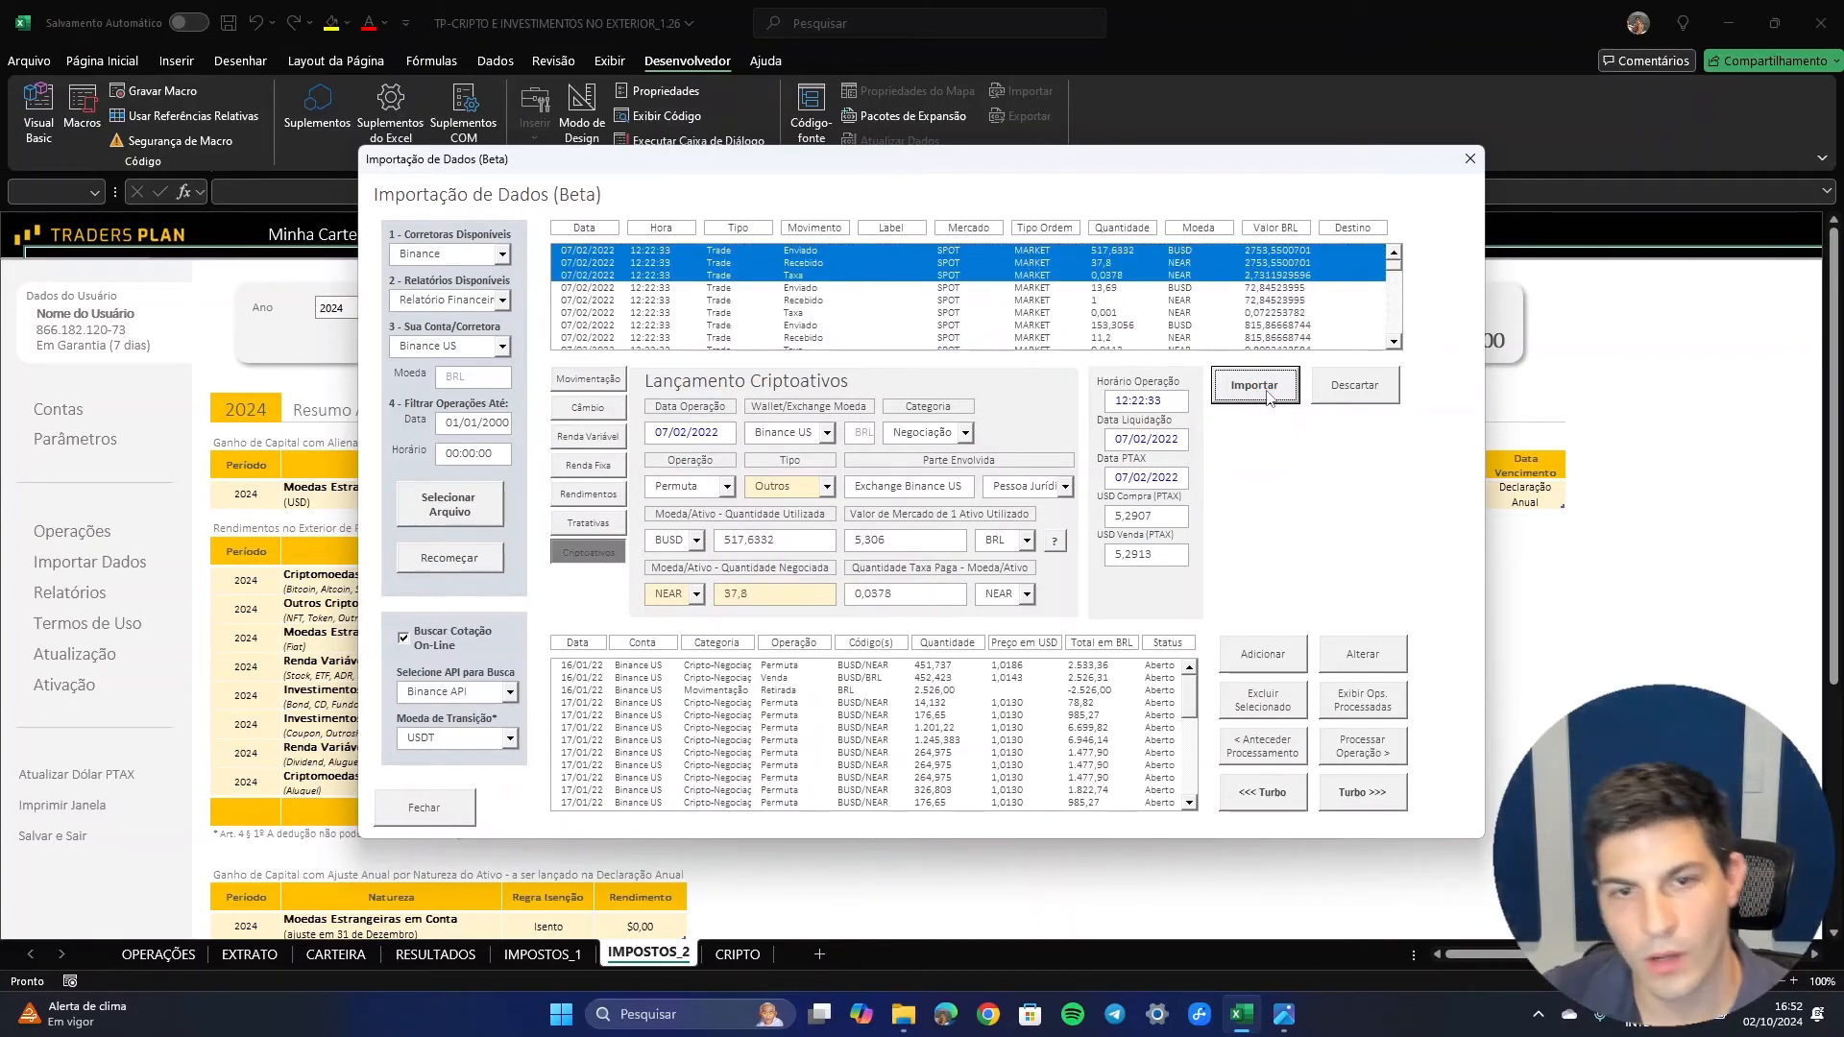
pyautogui.click(1266, 392)
pyautogui.click(1267, 392)
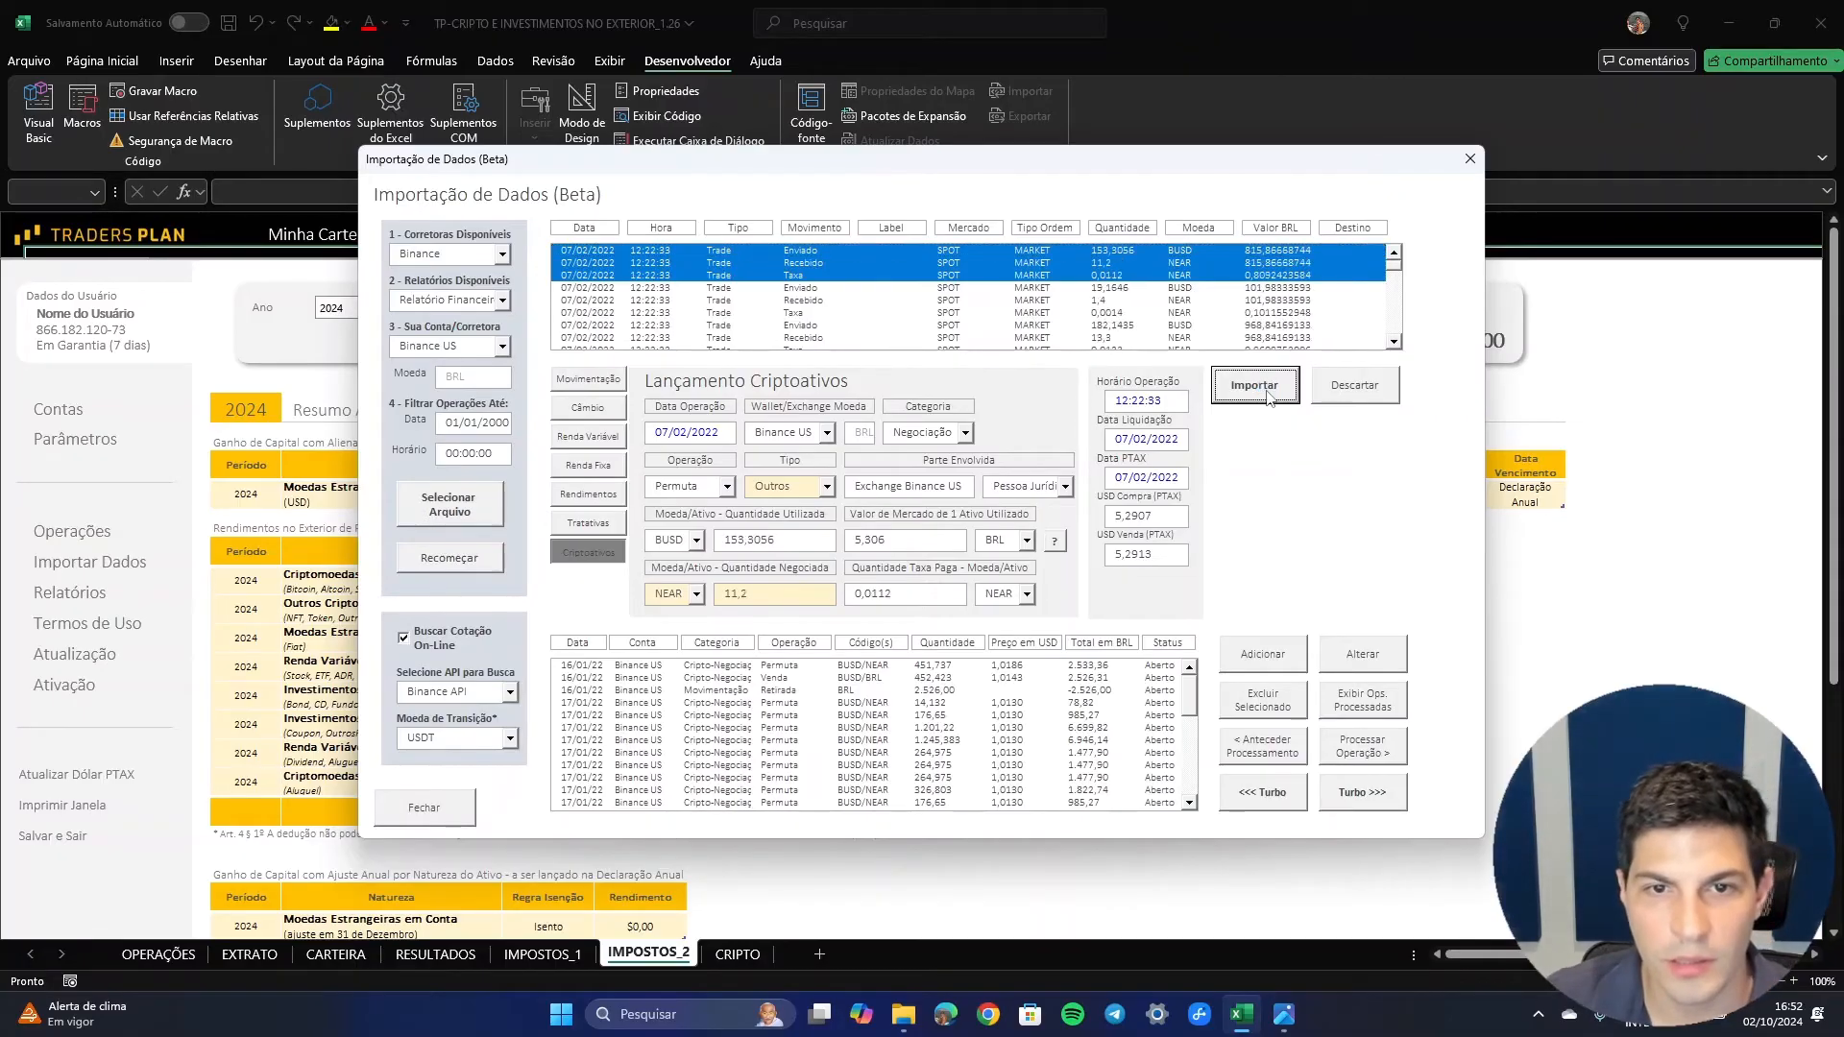
pyautogui.click(1267, 389)
pyautogui.click(1266, 389)
pyautogui.click(1267, 389)
pyautogui.click(1267, 388)
pyautogui.click(1268, 392)
pyautogui.click(1267, 389)
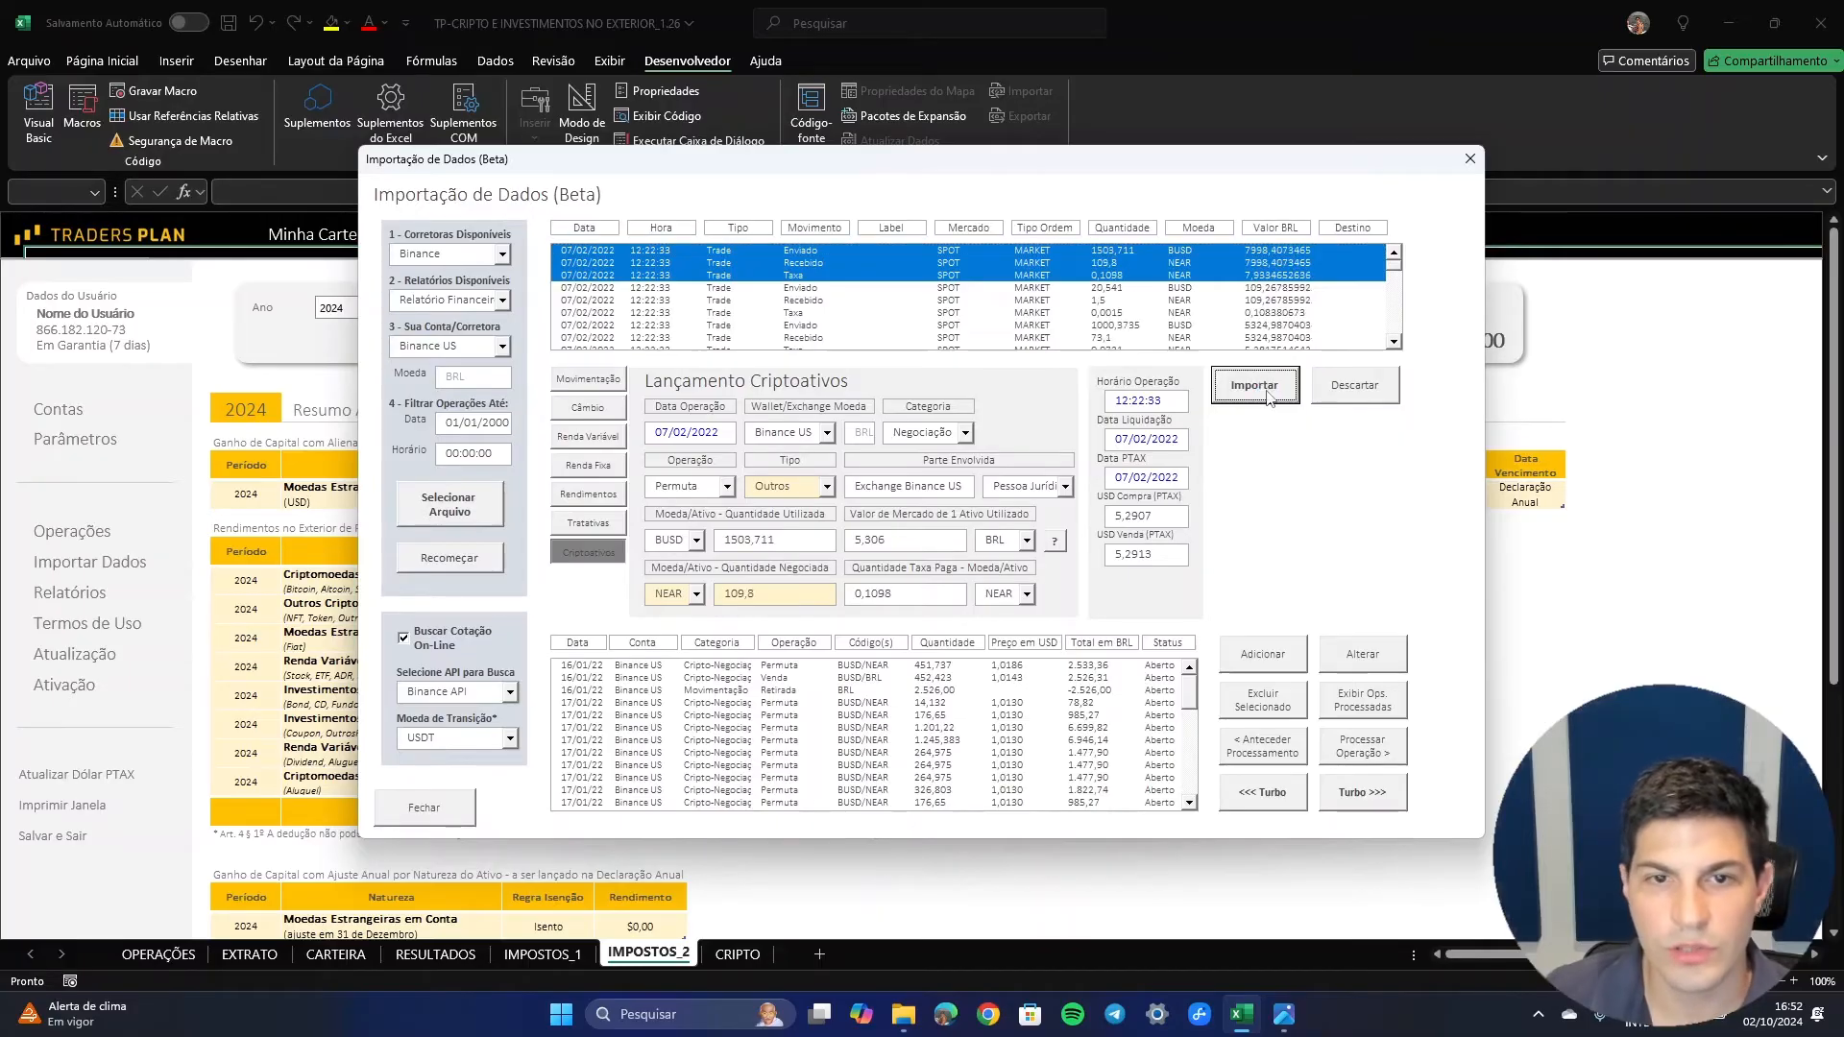
pyautogui.click(1266, 389)
pyautogui.click(1266, 389)
pyautogui.click(1267, 388)
pyautogui.click(1266, 389)
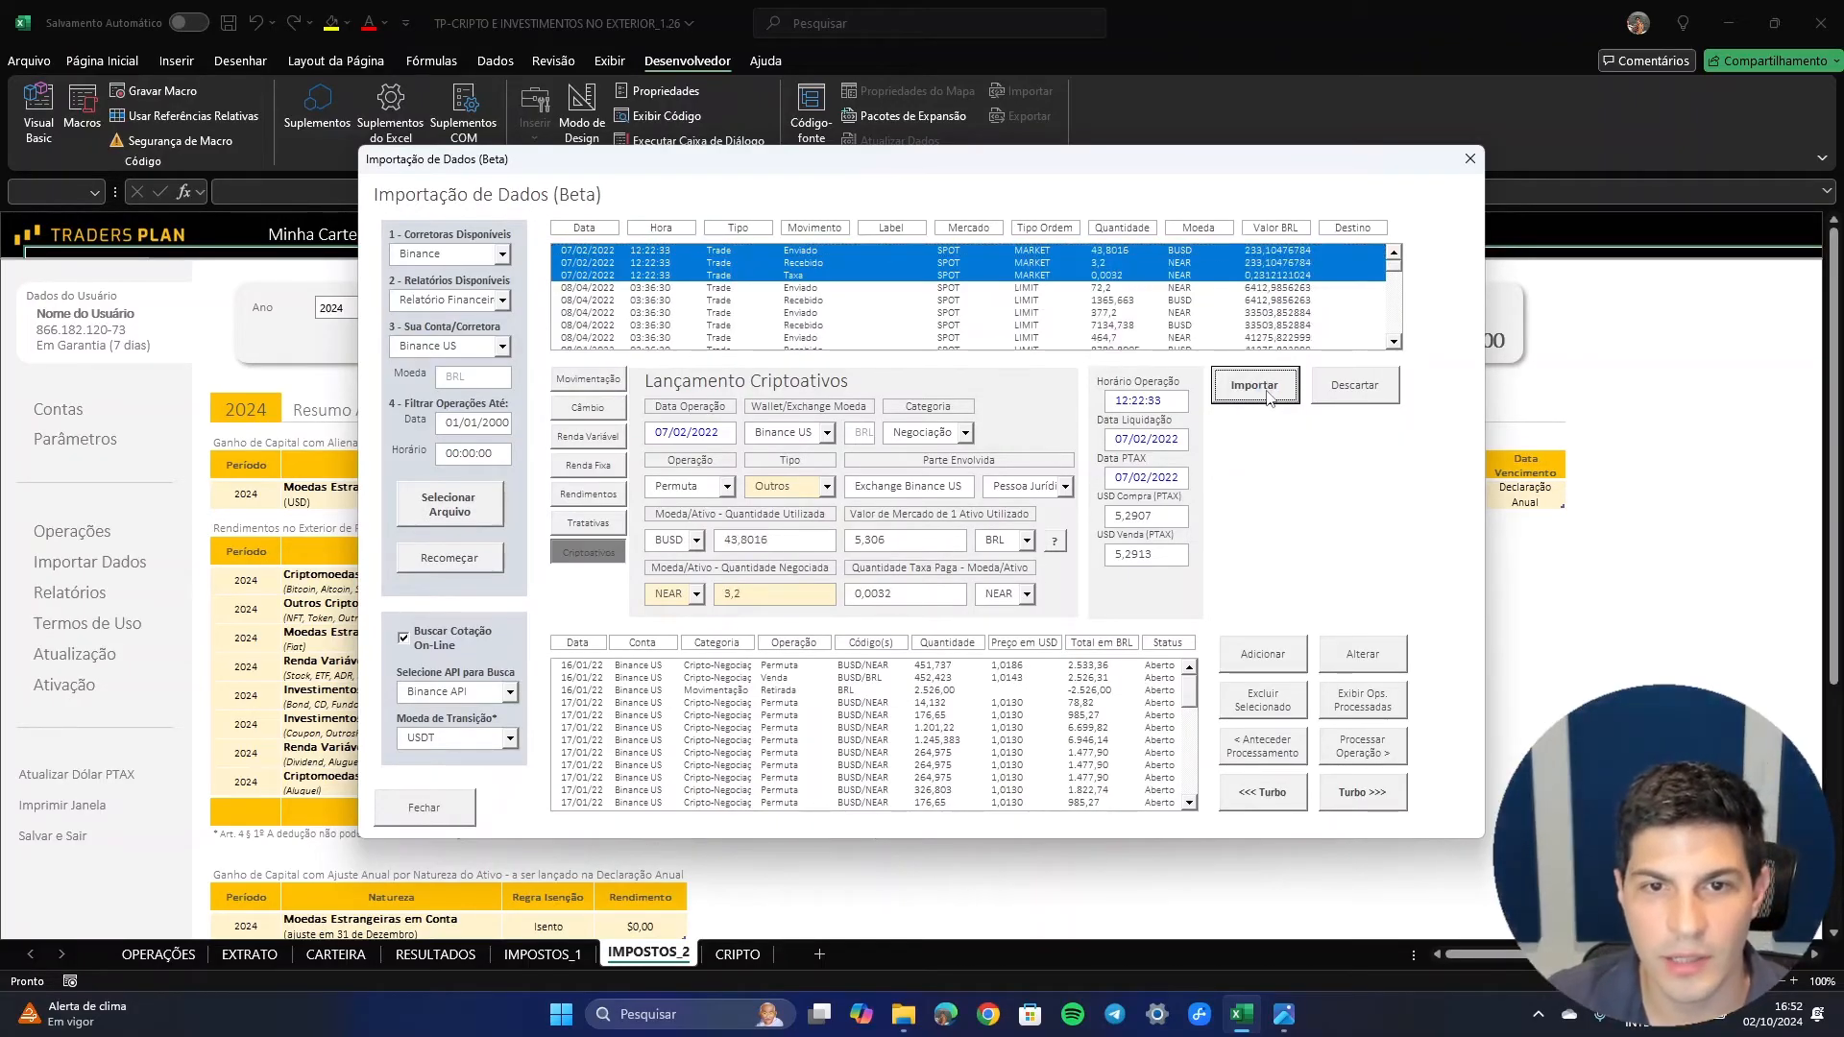
pyautogui.click(1267, 388)
# - Import the 08/04/2022 exchanges of 72,2, 377,2, 464,7 and 9,9 NEAR for BUSD
pyautogui.click(1266, 389)
pyautogui.click(1266, 389)
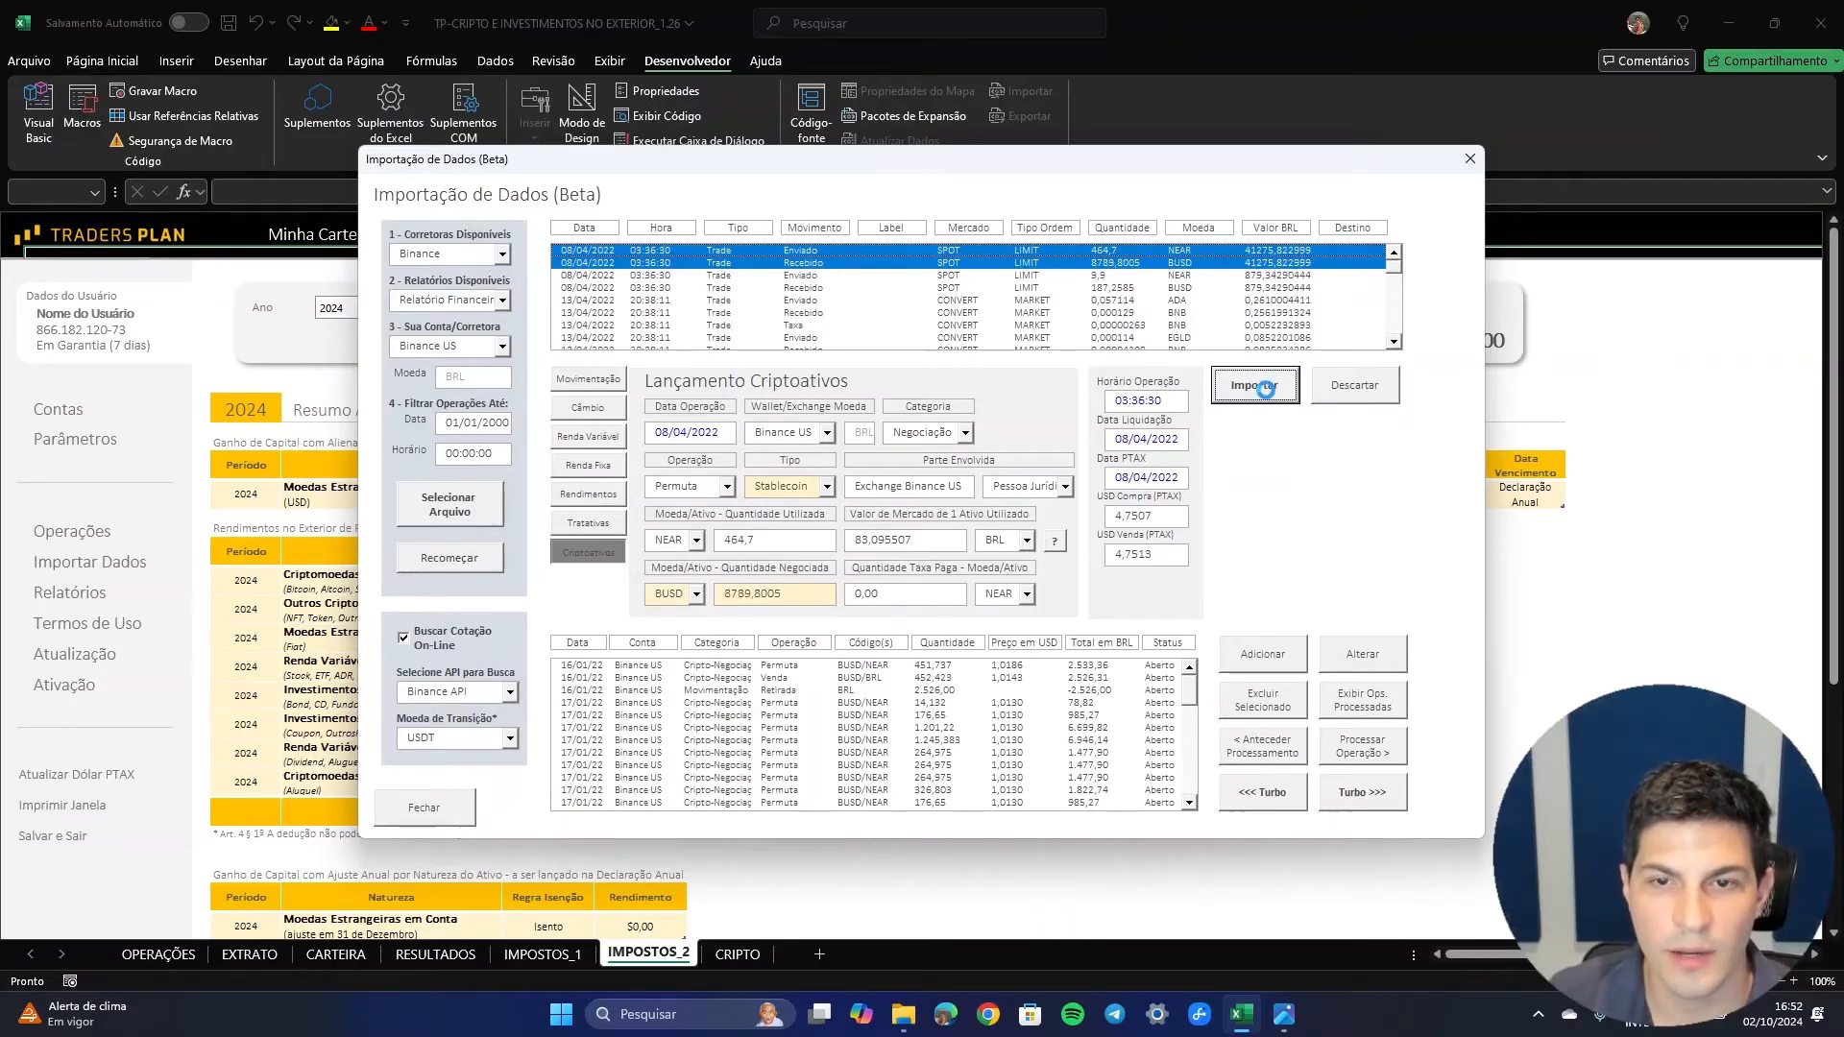
pyautogui.click(1267, 389)
pyautogui.click(1266, 389)
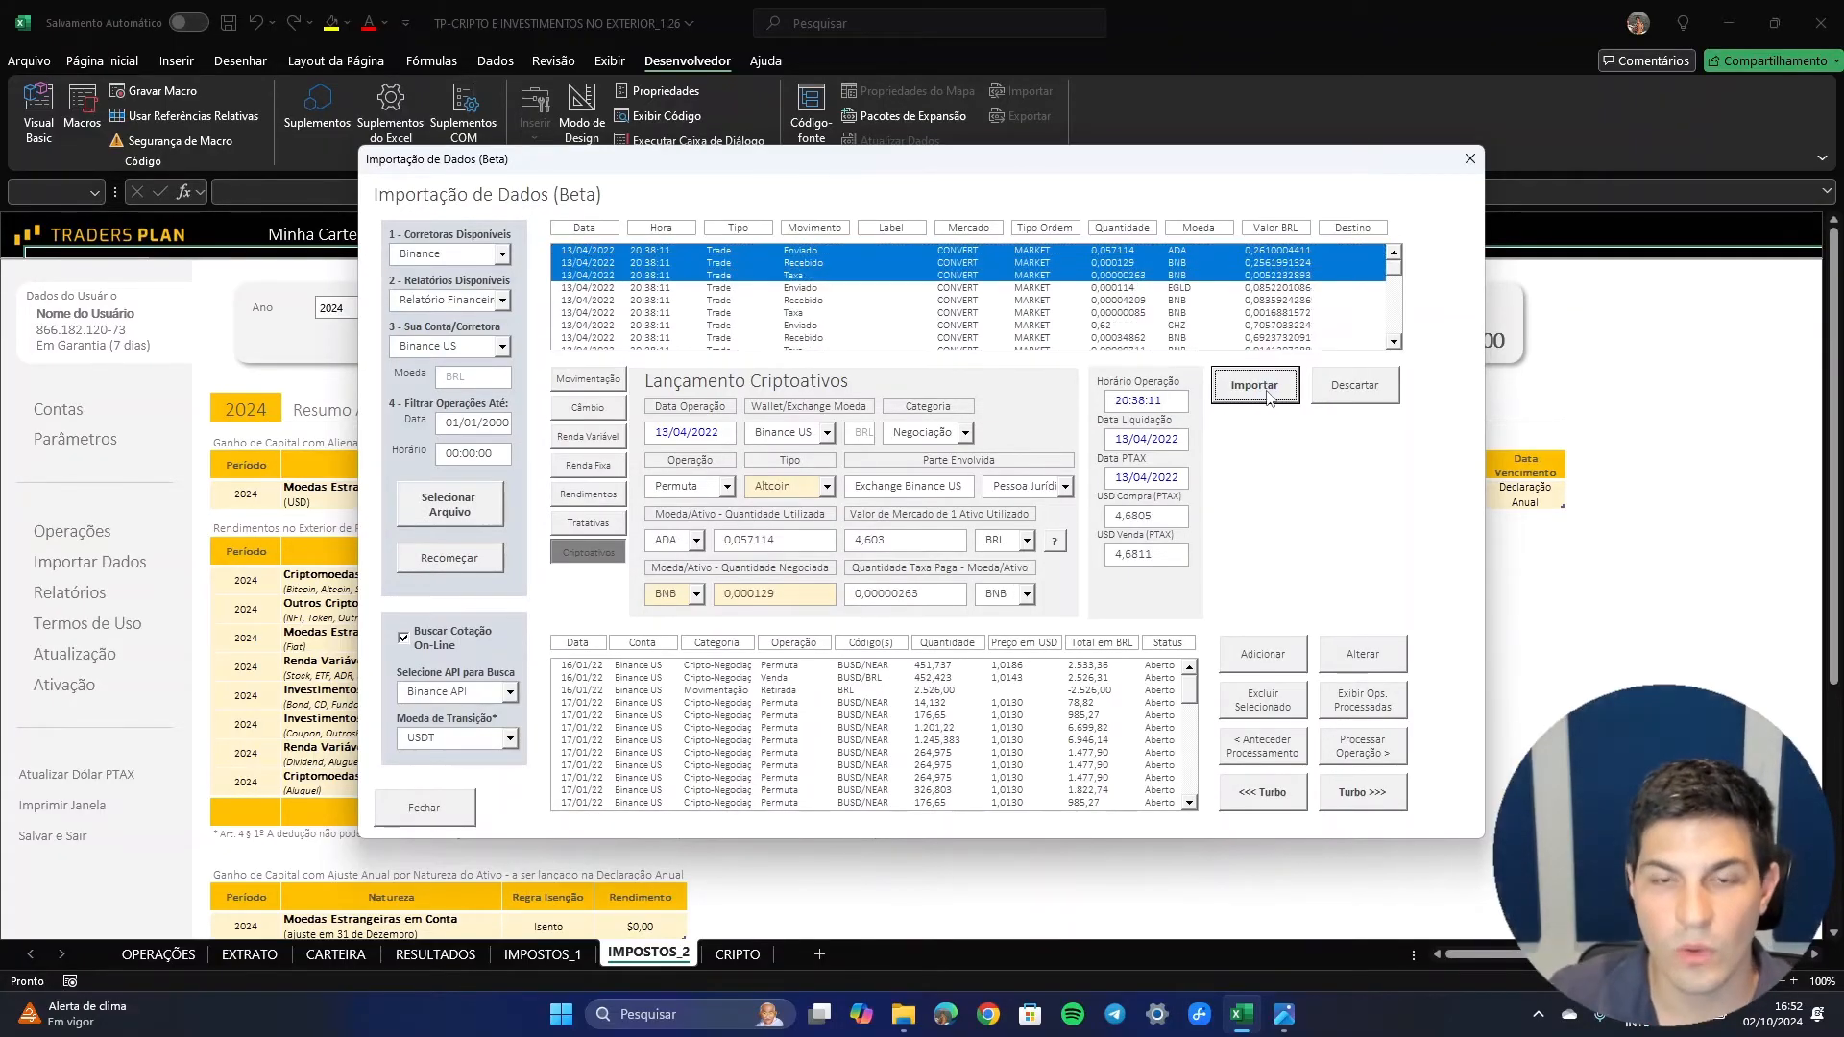
# - Import the 13/04/2022 conversions of the small ADA, EGLD, CHZ and NEAR balances into BNB
pyautogui.click(1267, 389)
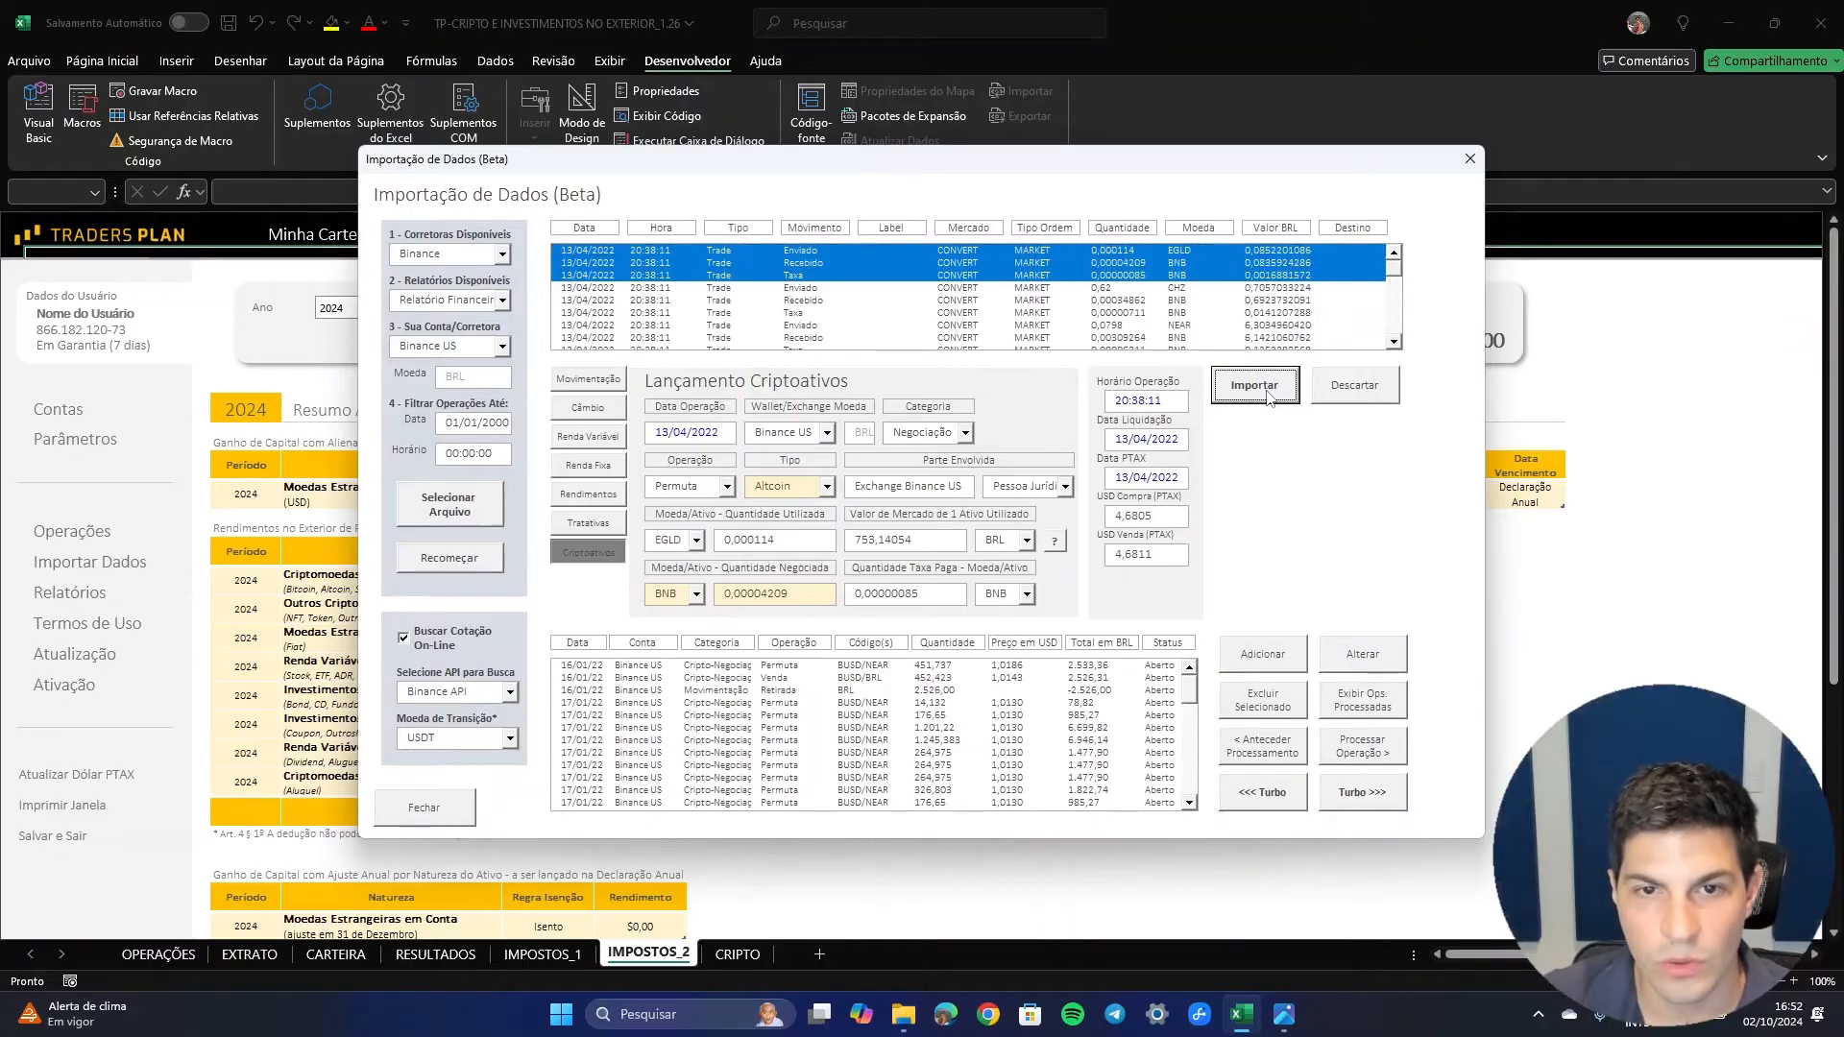
pyautogui.click(1266, 389)
pyautogui.click(1267, 389)
pyautogui.click(1268, 391)
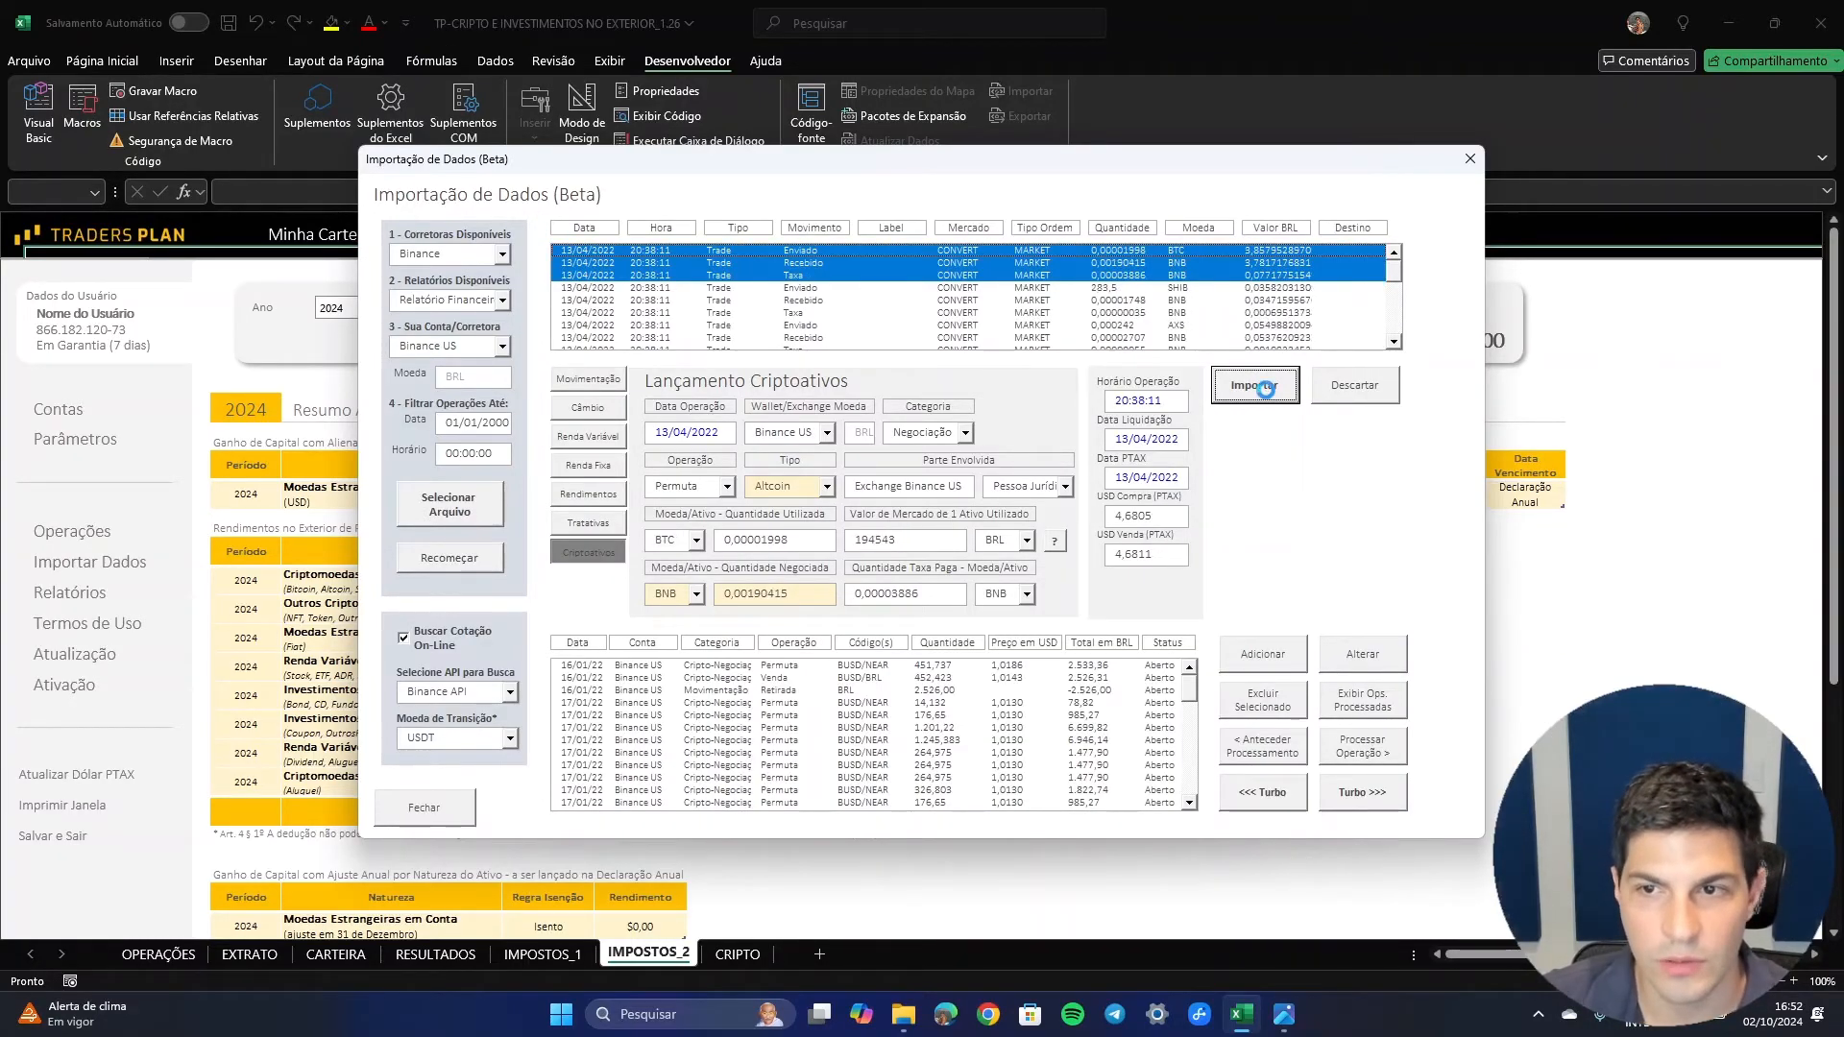
# - Import the remaining 13/04/2022 conversions into BNB, the BNB purchase with BRL, and the BUSD to USDT exchange
pyautogui.click(1266, 389)
pyautogui.click(1268, 391)
pyautogui.click(1267, 389)
pyautogui.click(1267, 391)
pyautogui.click(1268, 393)
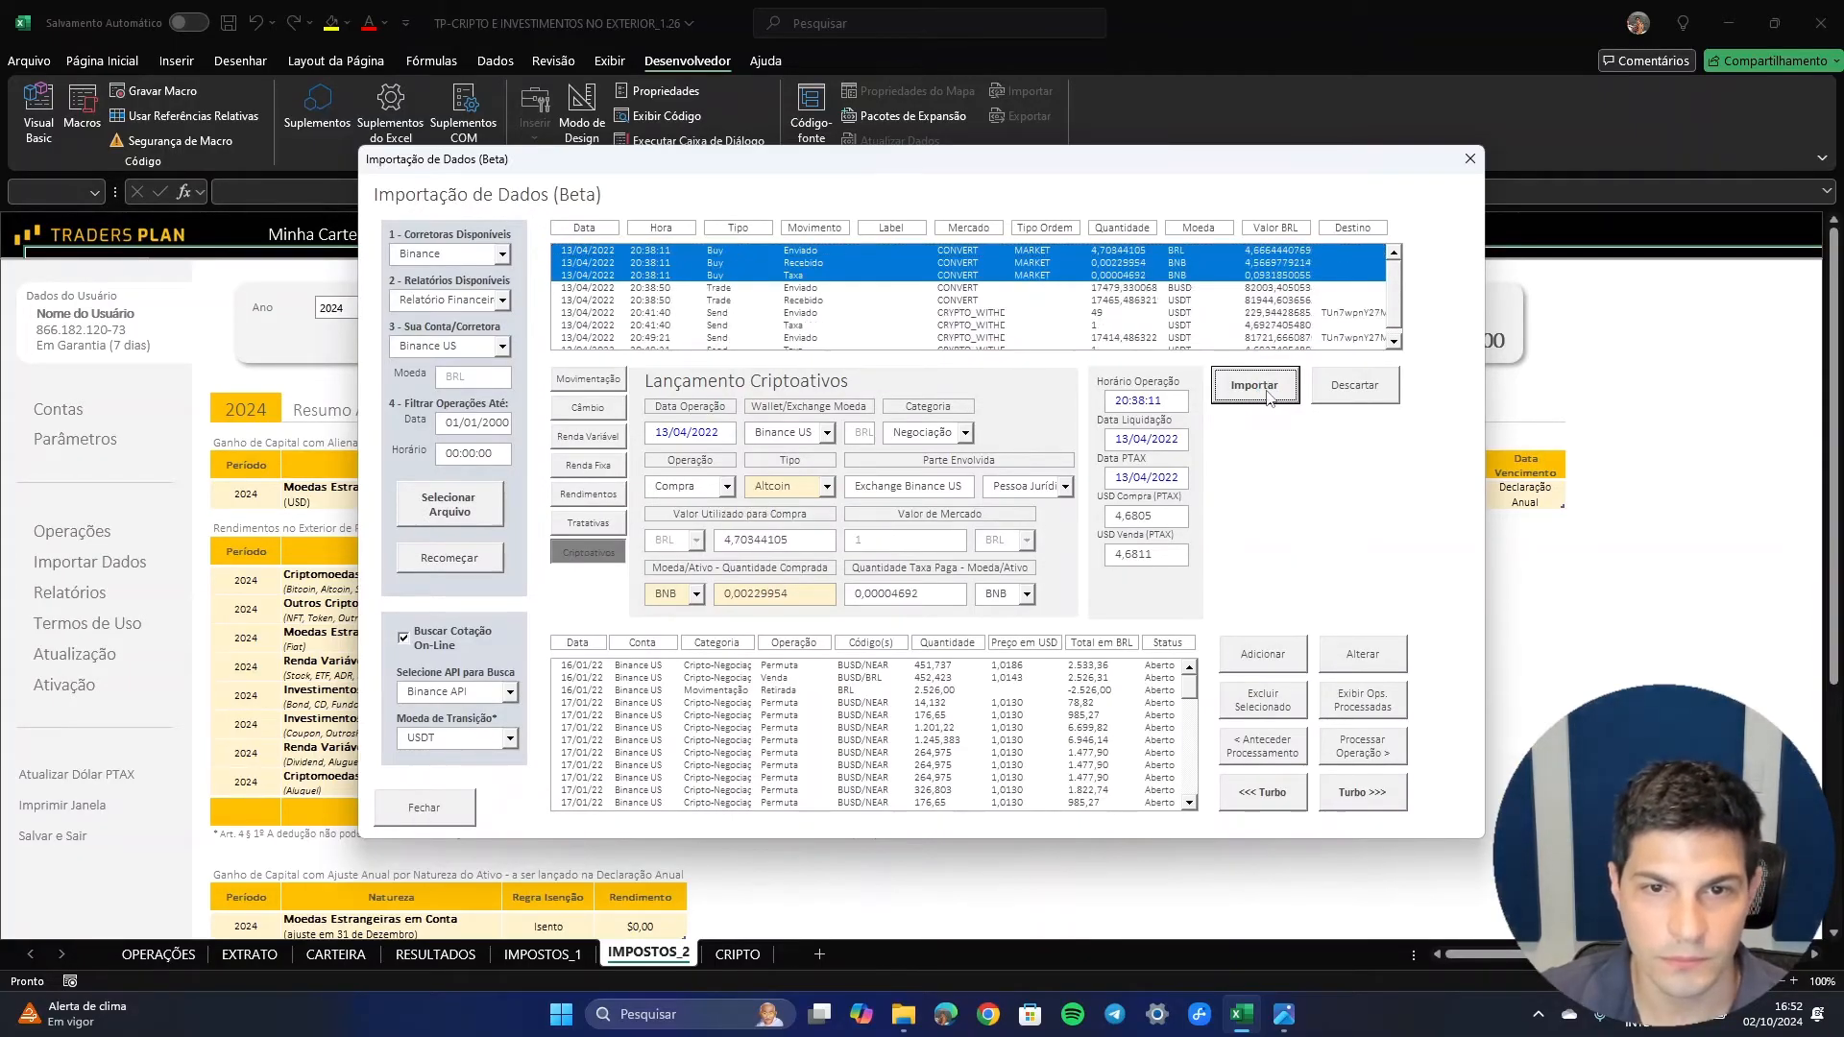
pyautogui.click(1267, 394)
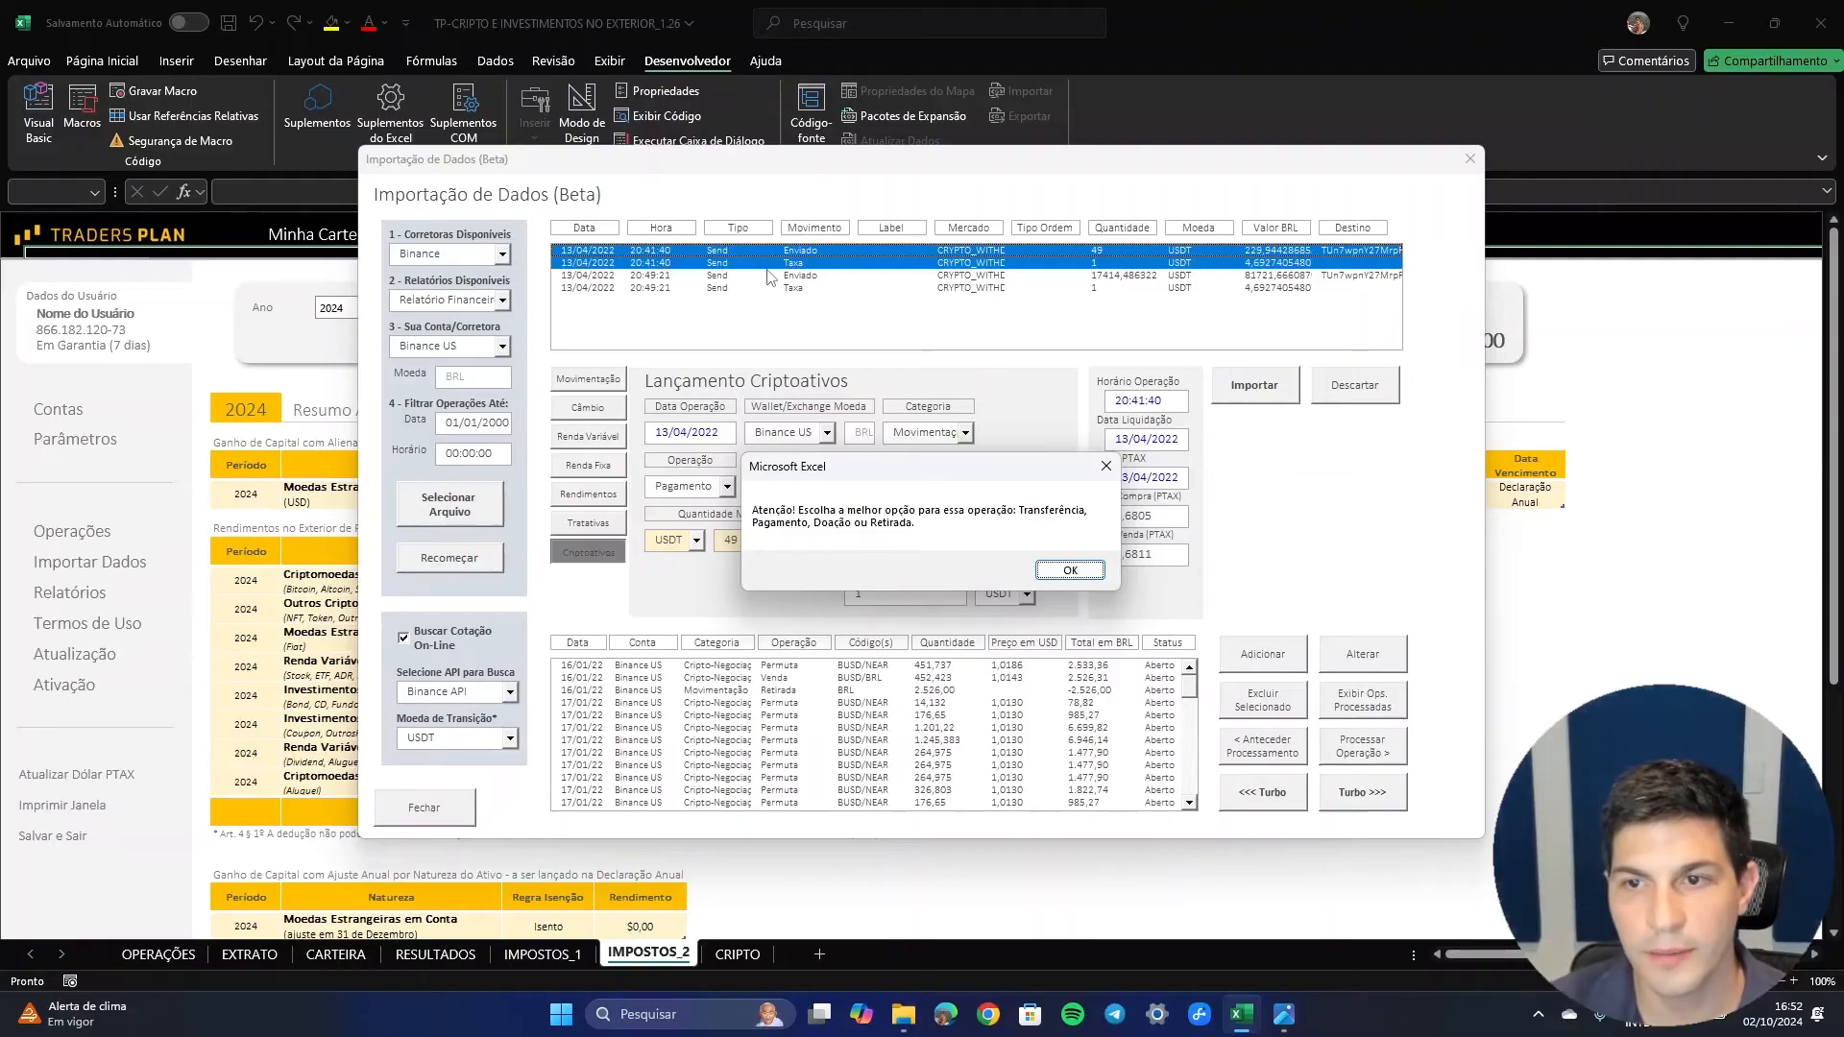
# - Change the 49 USDT send of 13/04/2022 to a Transferência and enter Crypto.com as its destination account
pyautogui.click(1070, 572)
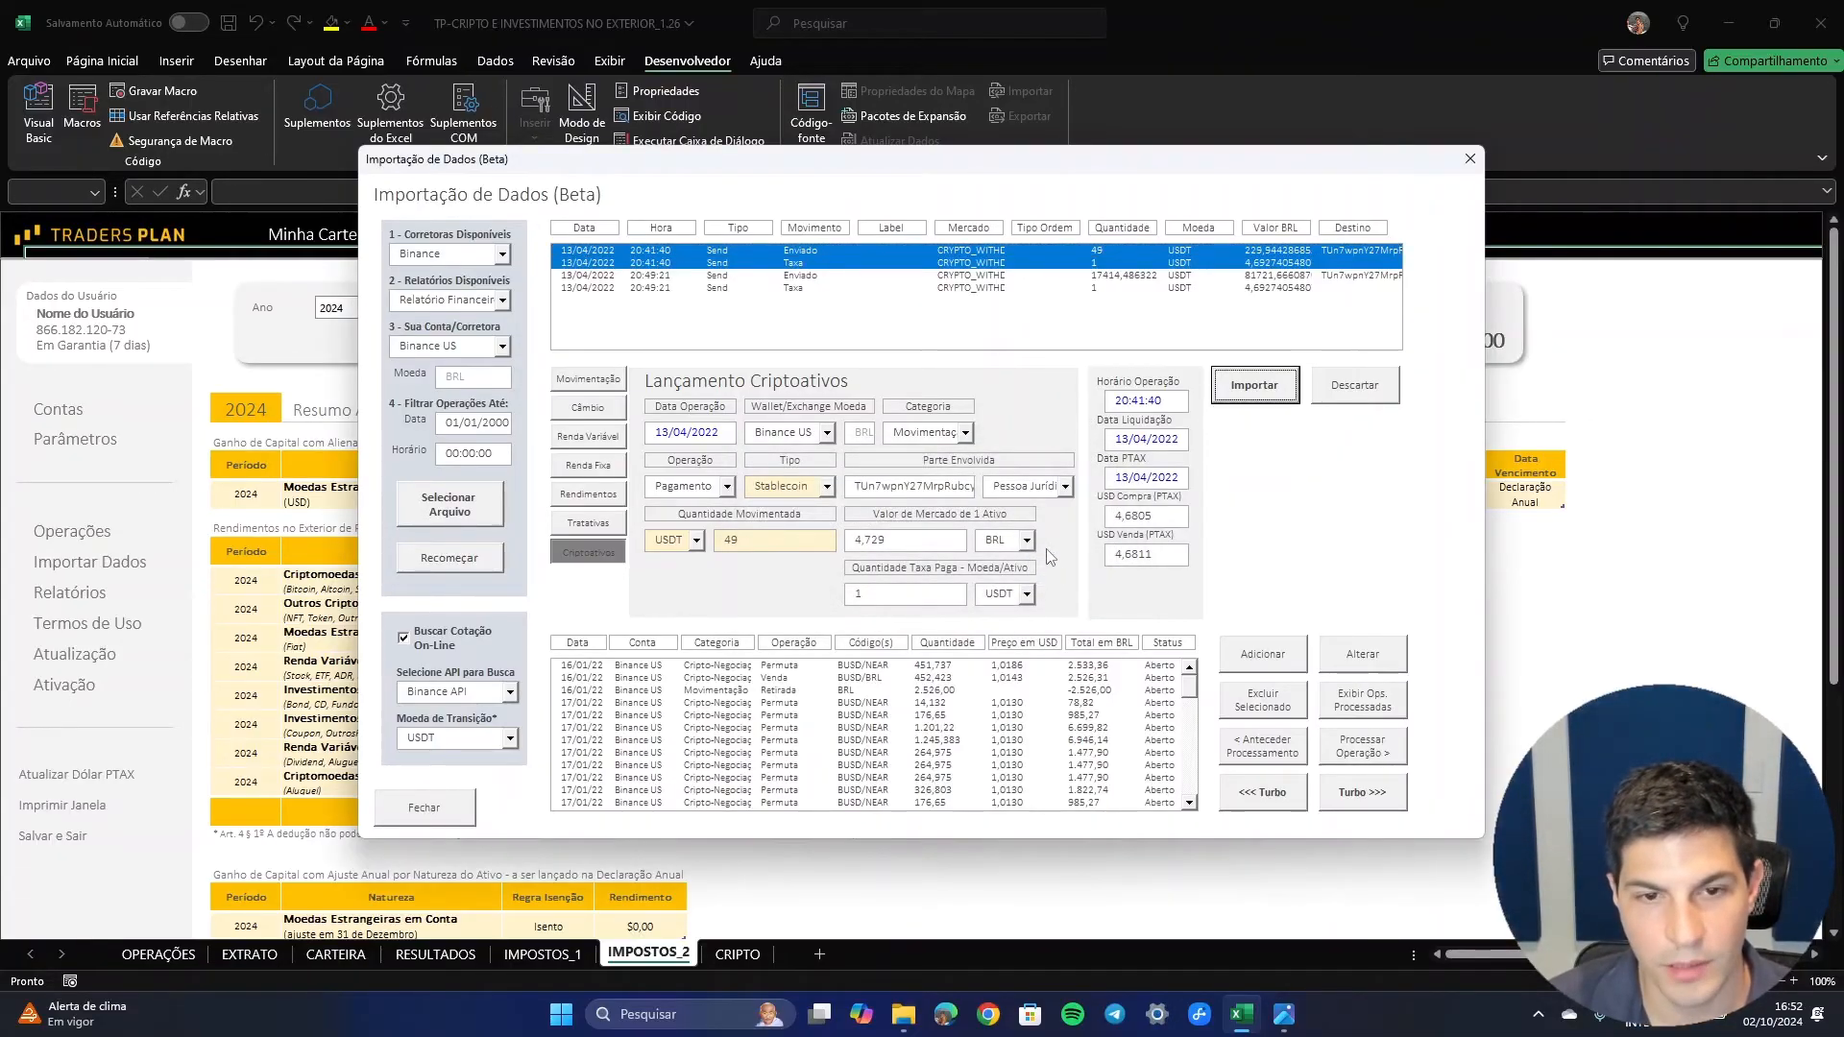
pyautogui.click(808, 258)
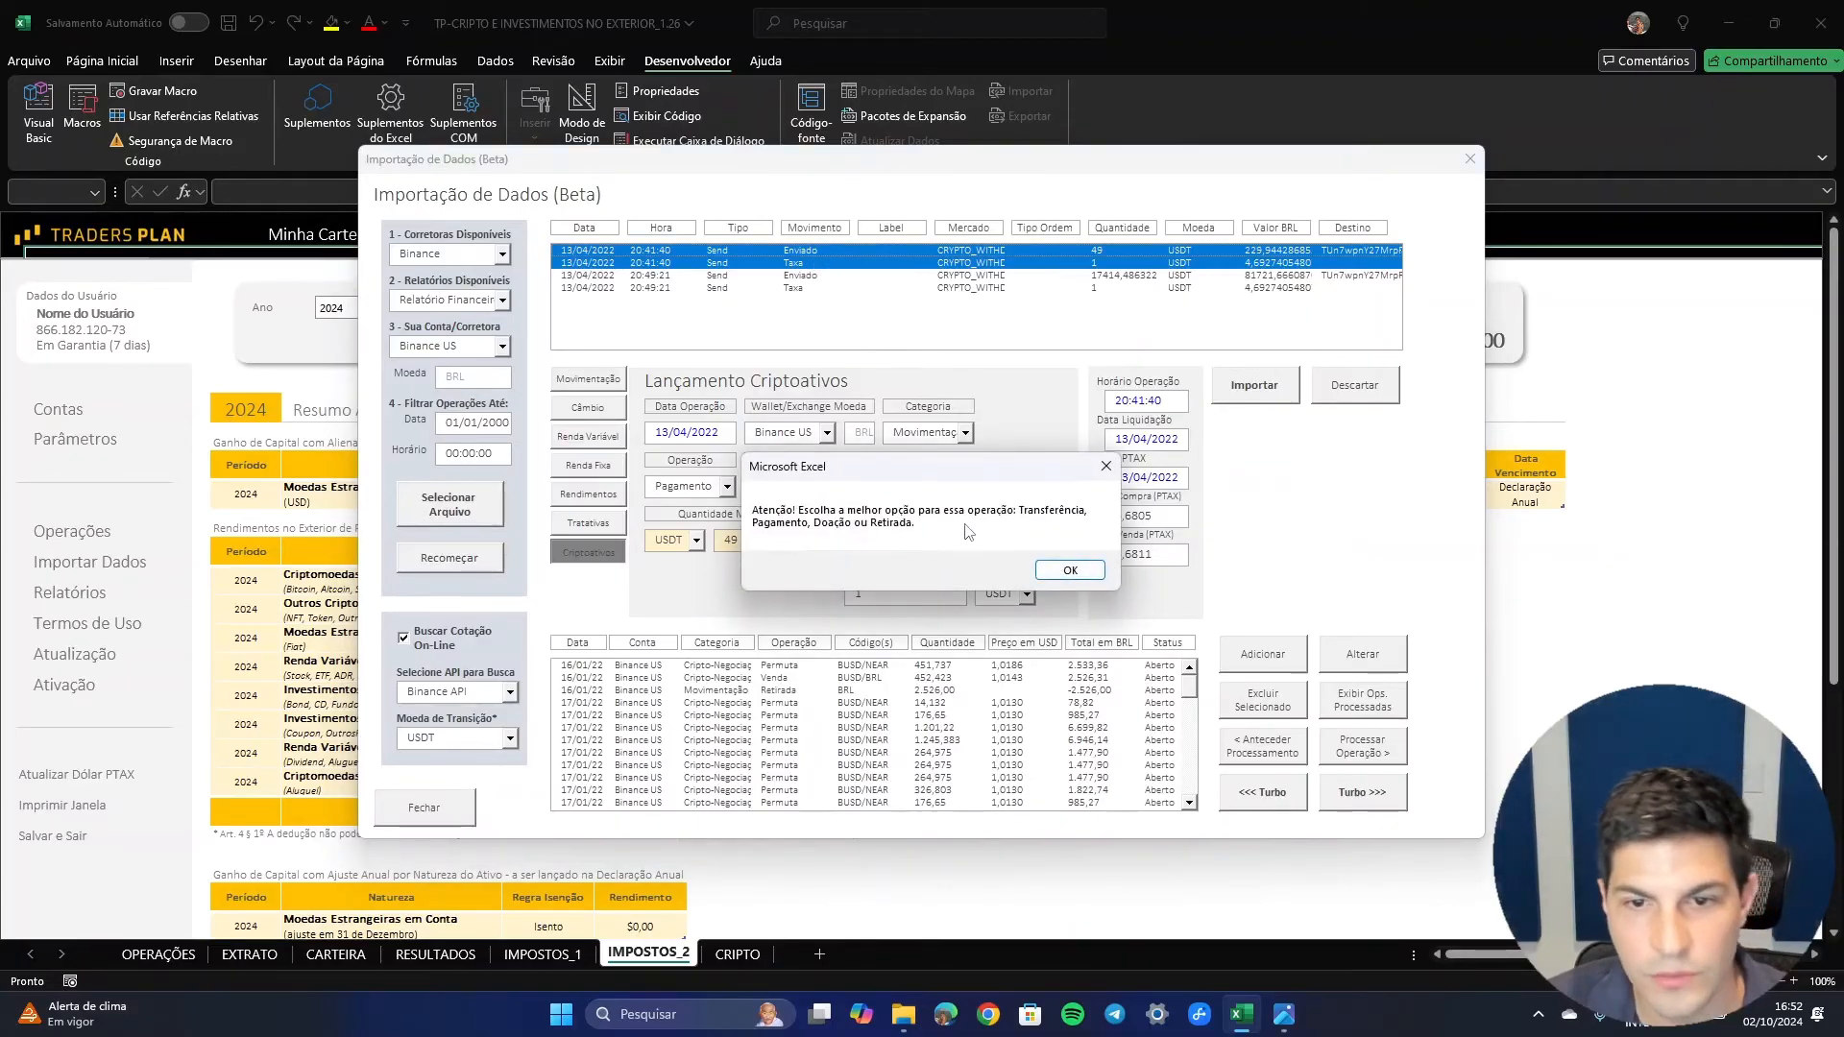
pyautogui.click(1068, 571)
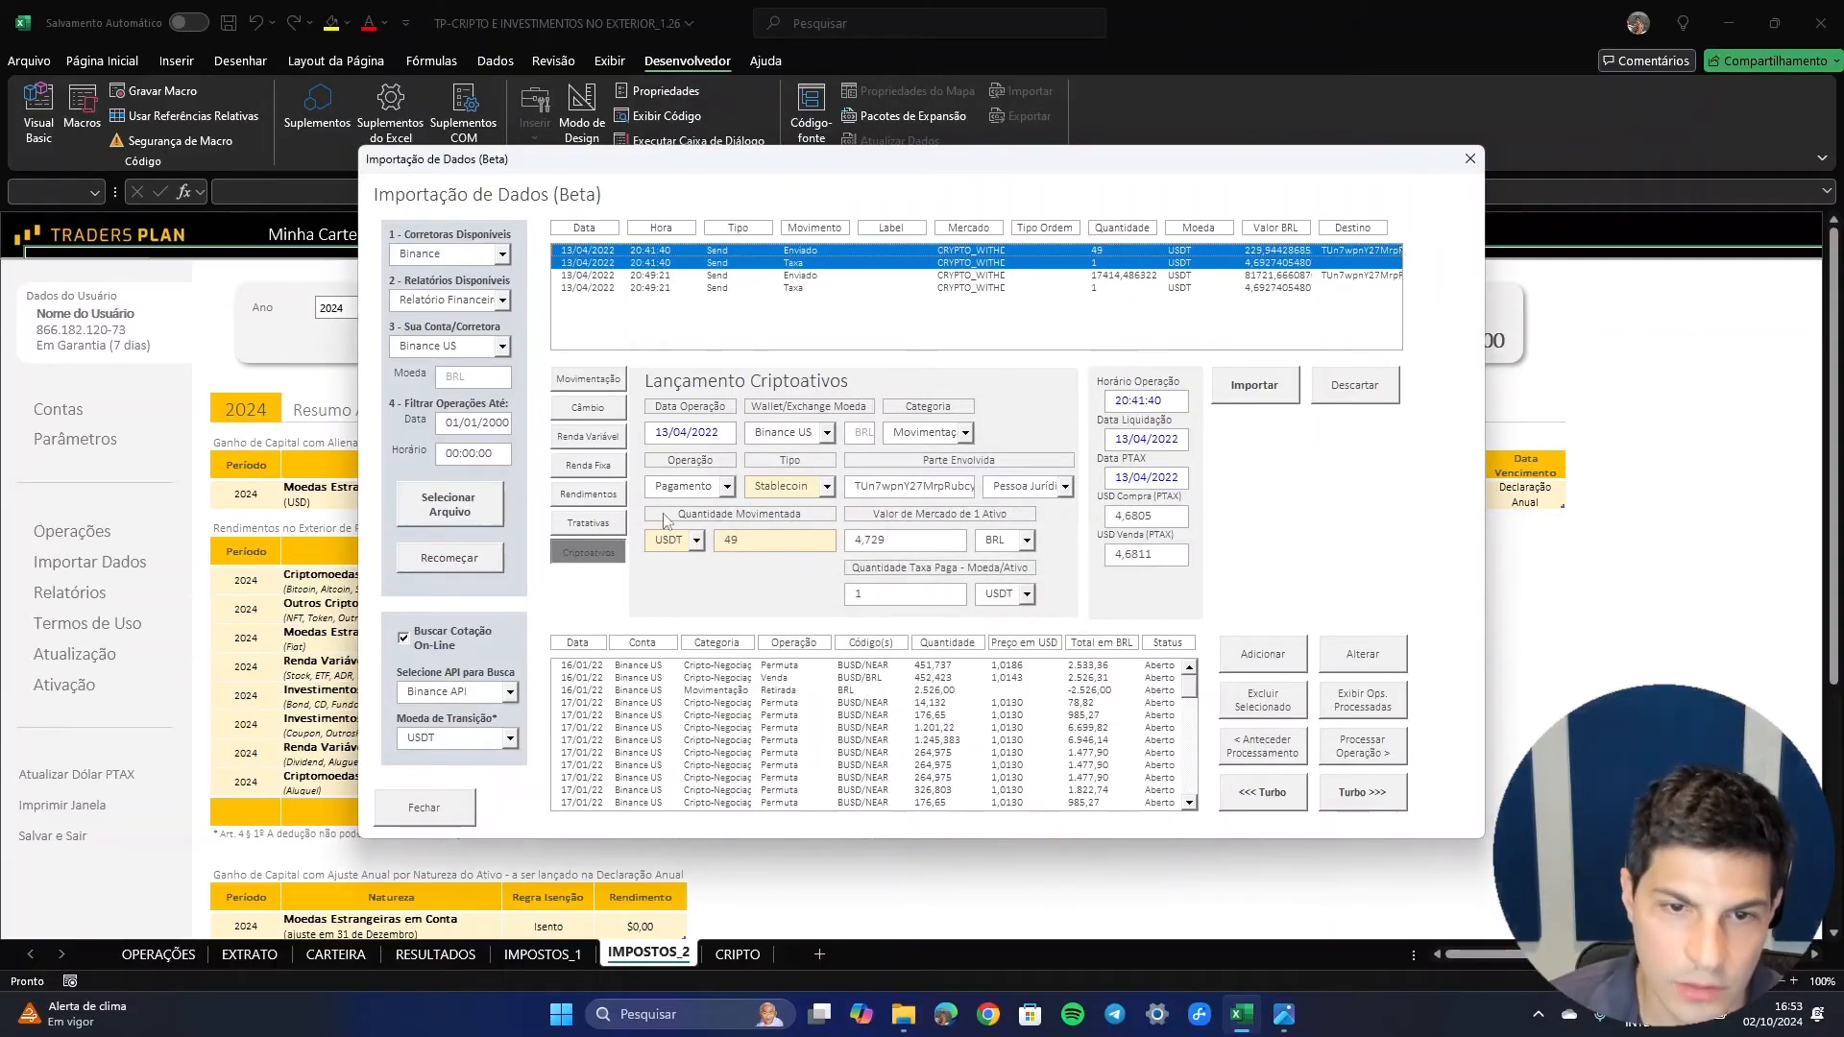
pyautogui.click(727, 486)
pyautogui.click(723, 507)
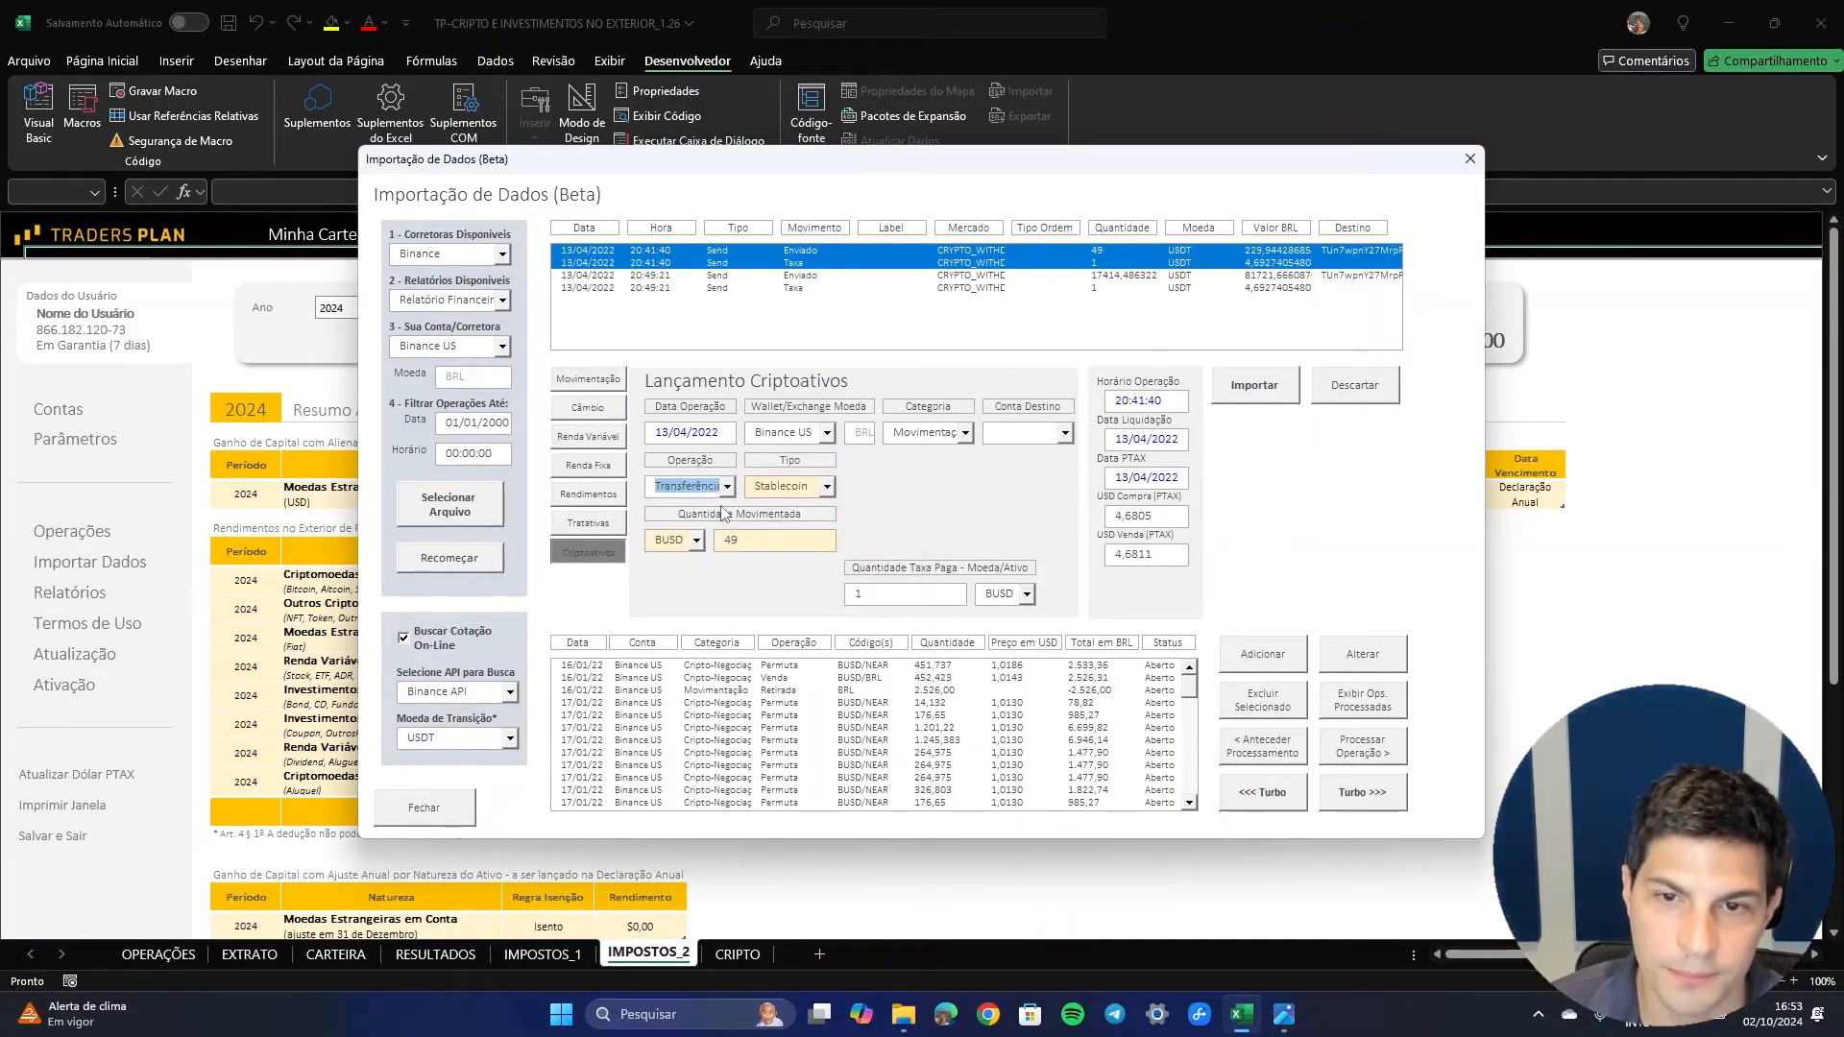
pyautogui.click(1068, 437)
pyautogui.click(1068, 437)
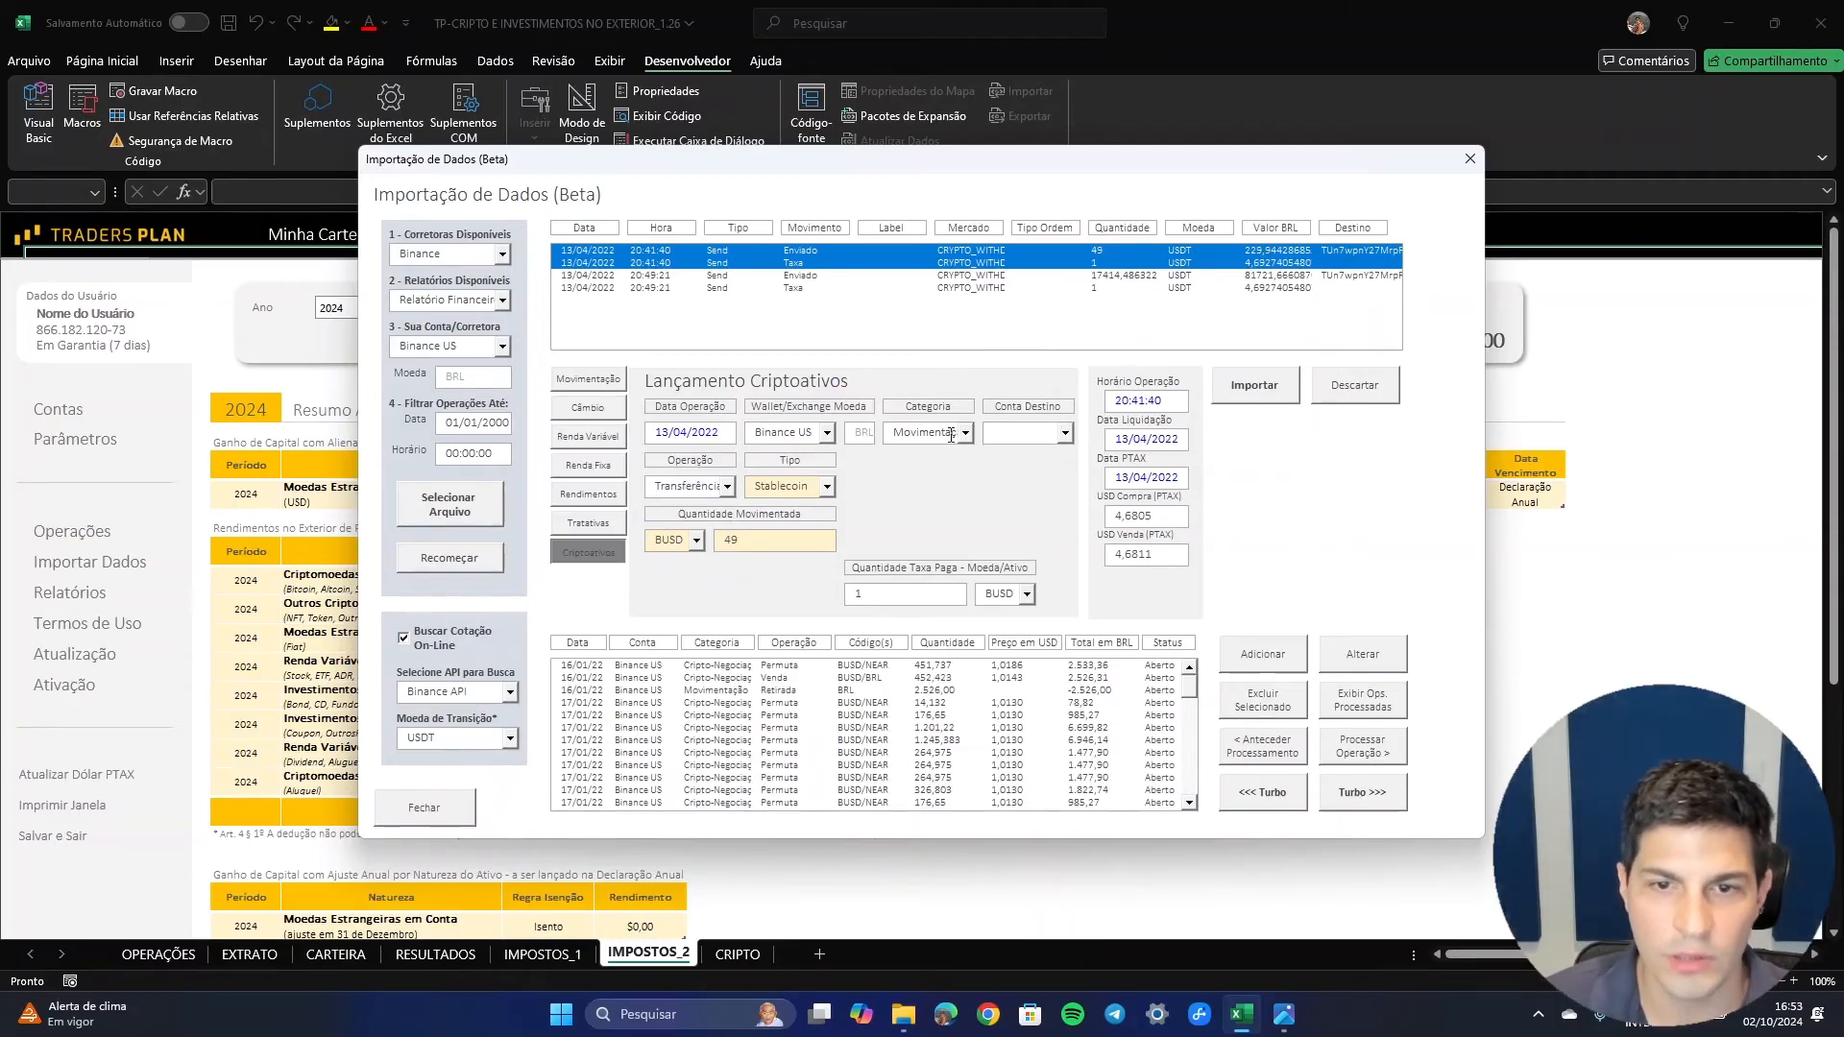
pyautogui.write('Crypto')
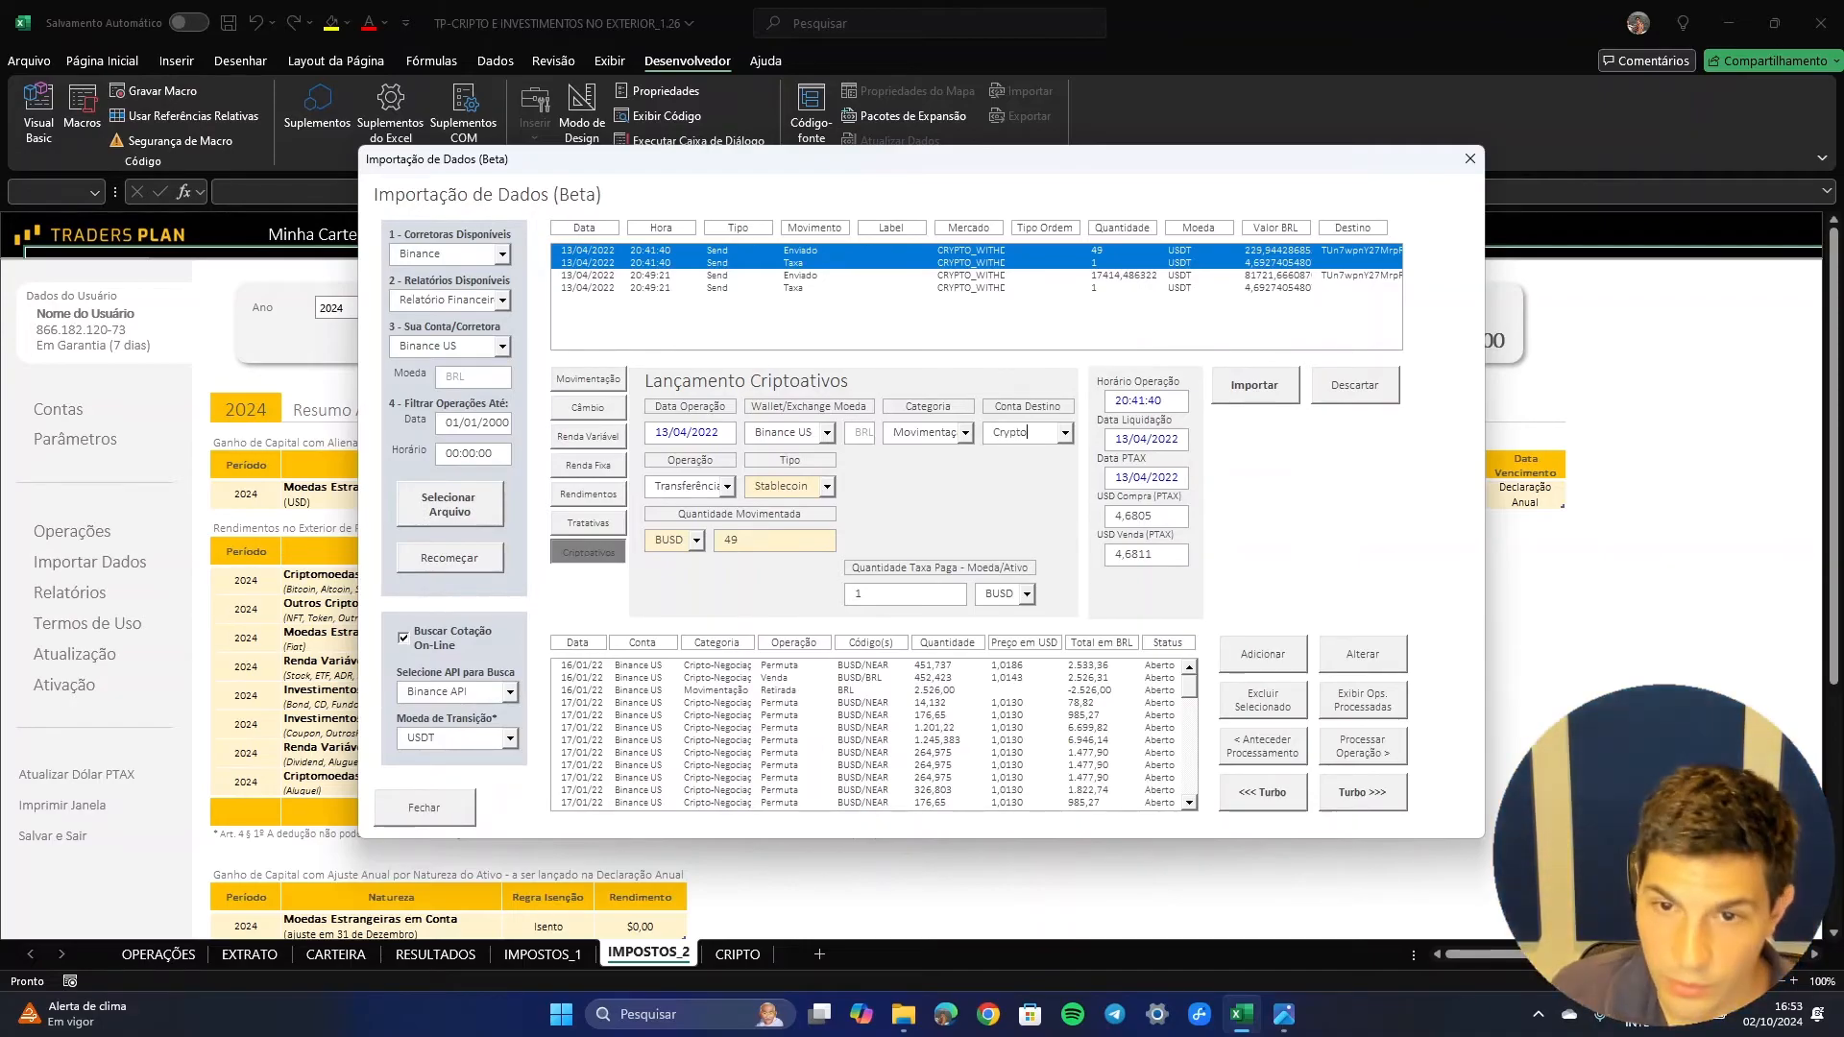
pyautogui.write('.com')
pyautogui.press('Tab')
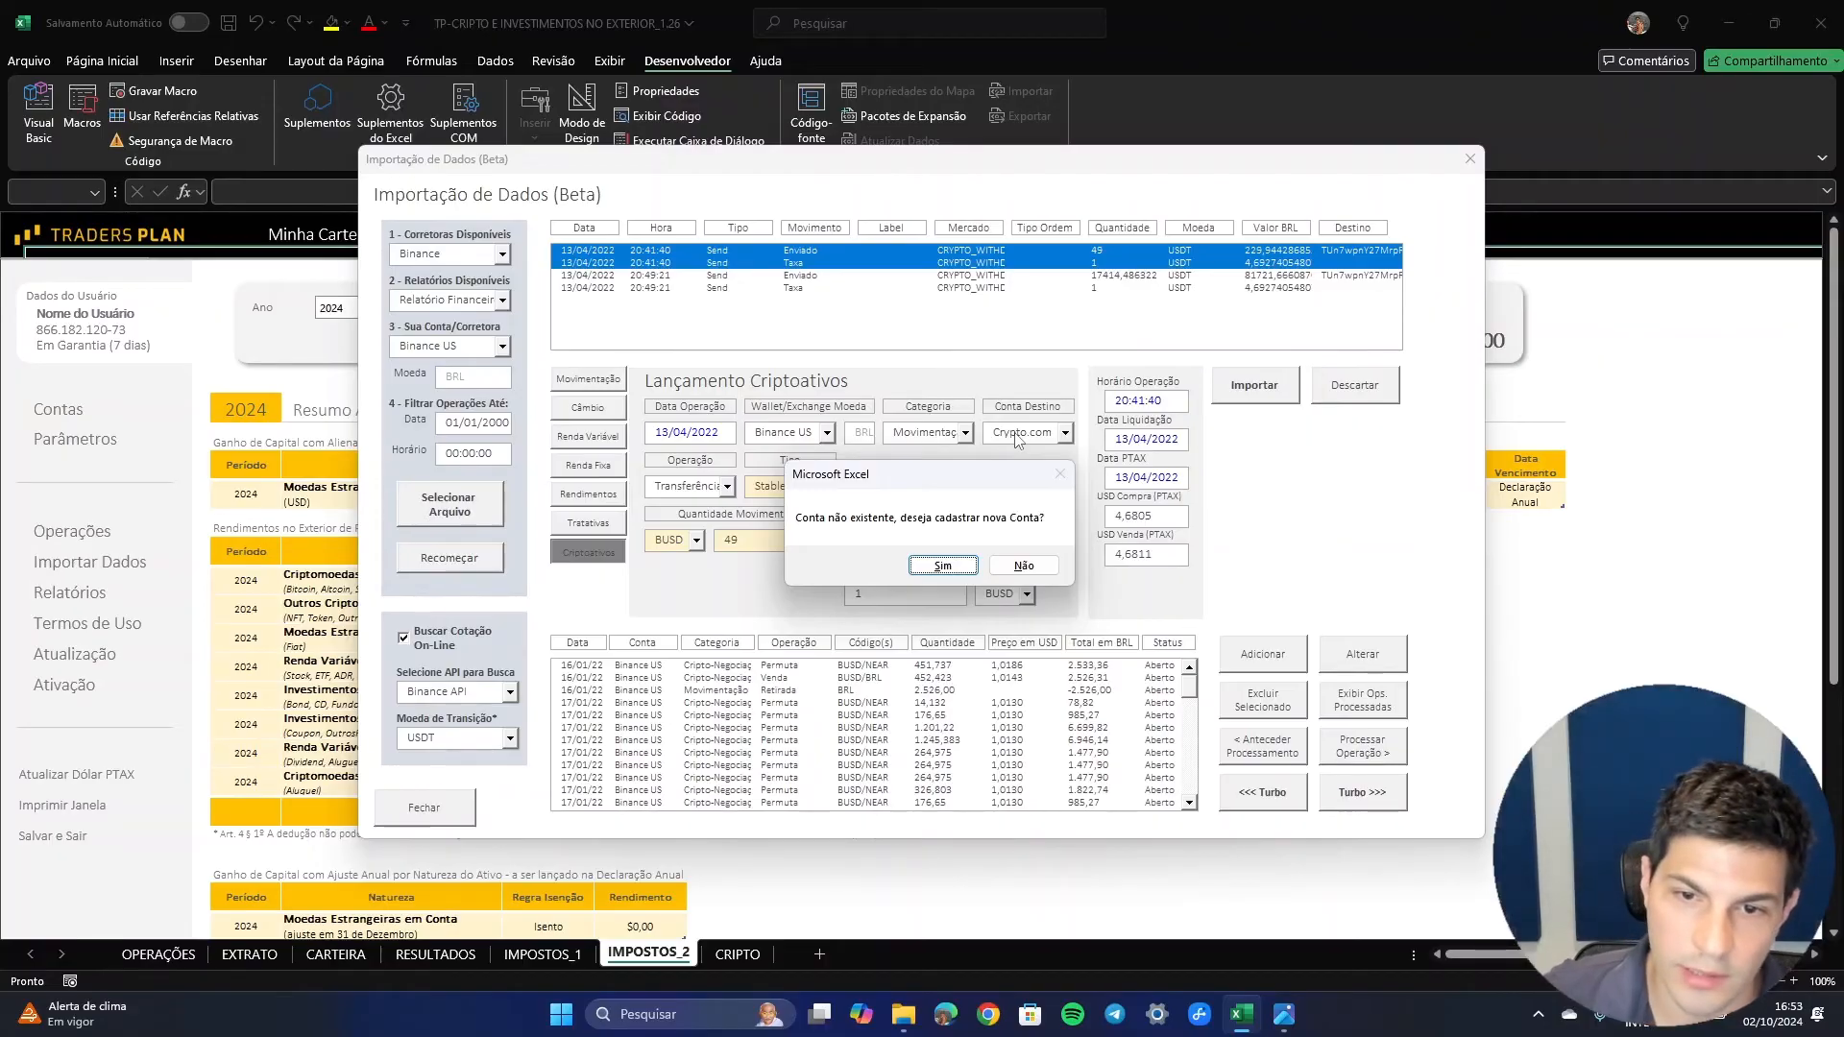
# - Register a new account named Crypto.com with USD as main currency, type Exchange and location Exterior
pyautogui.press('Return')
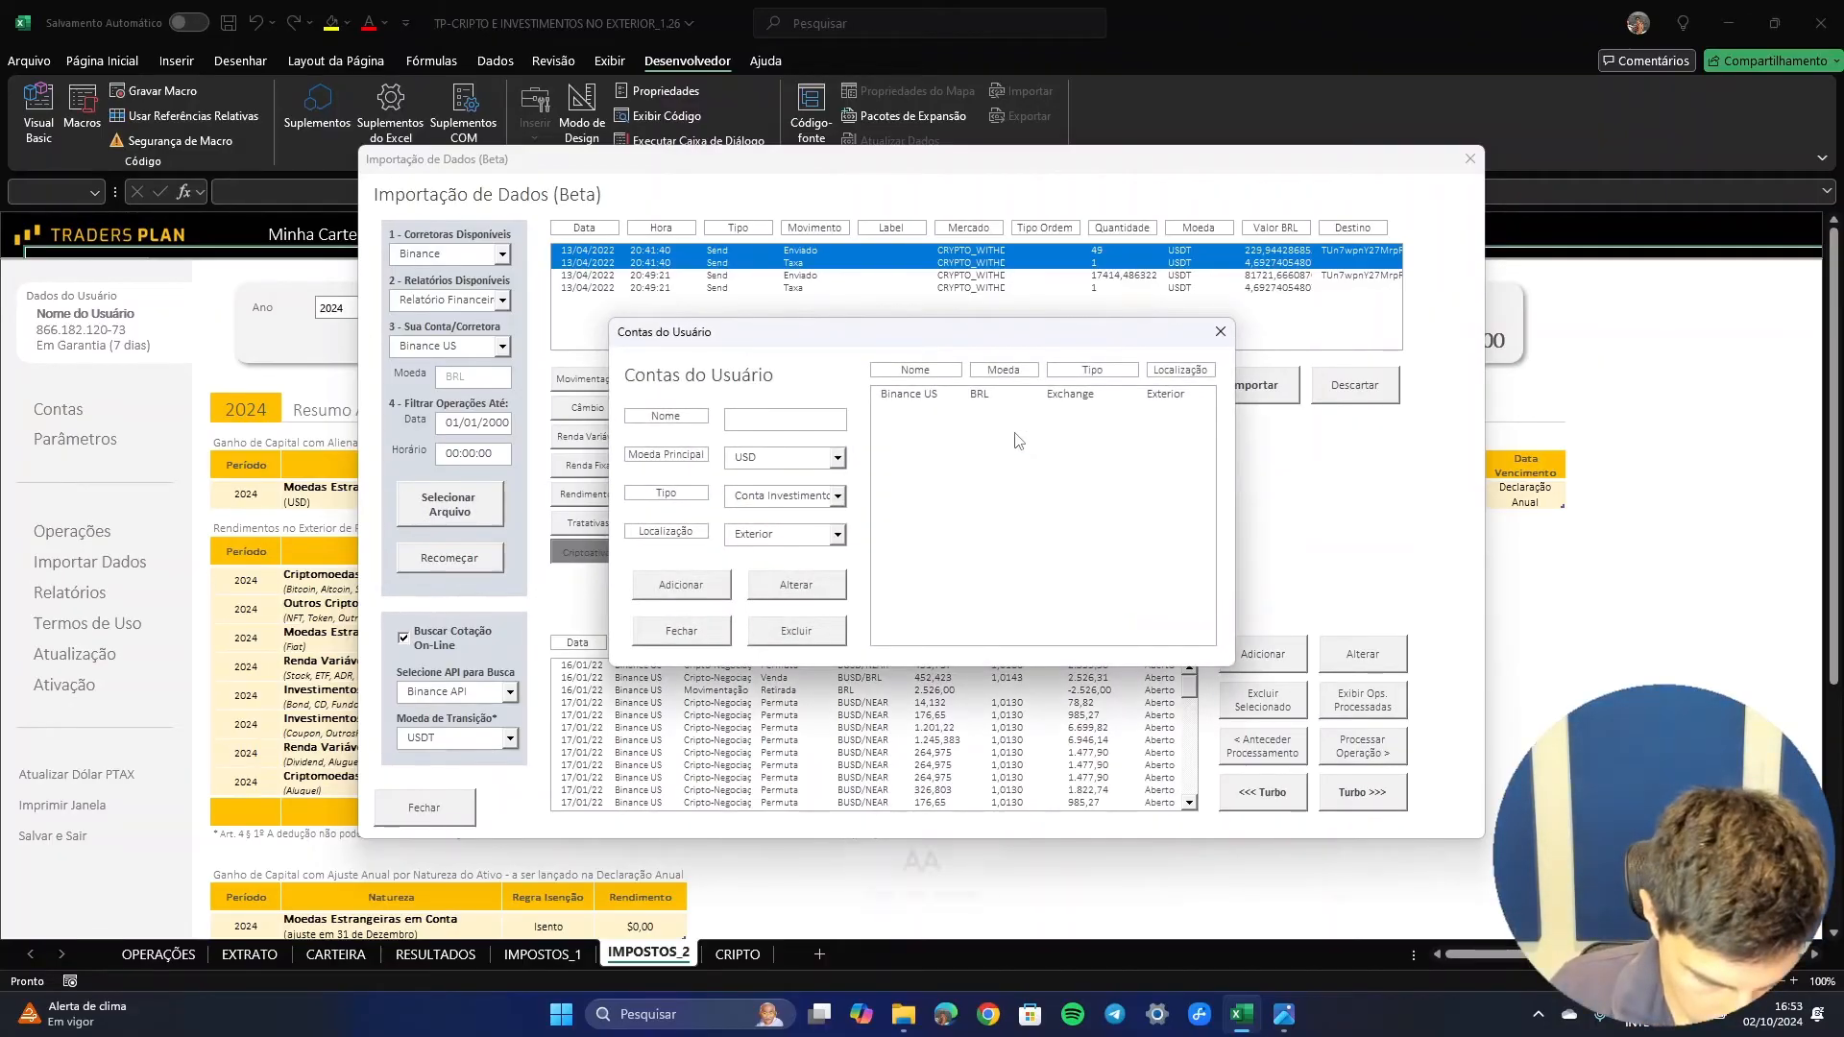
pyautogui.press('capslock')
pyautogui.write('Cry')
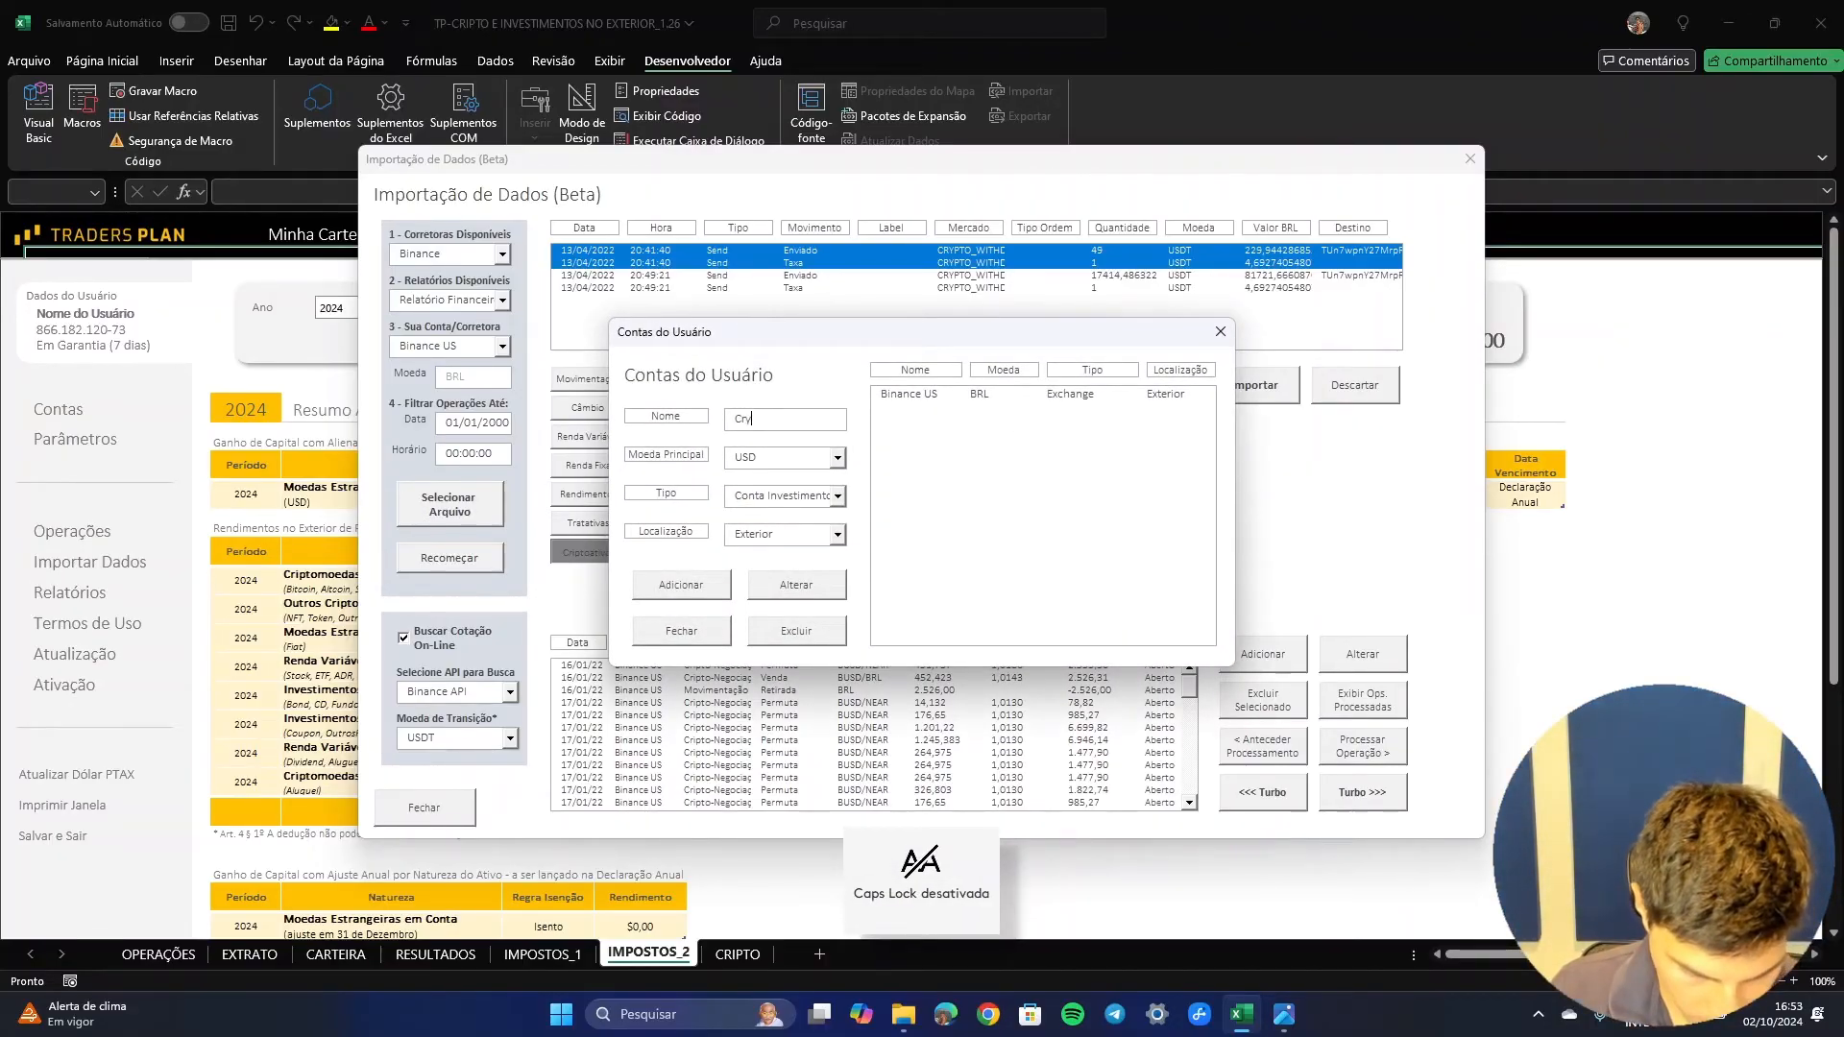
pyautogui.write('pto.com')
pyautogui.press('Tab')
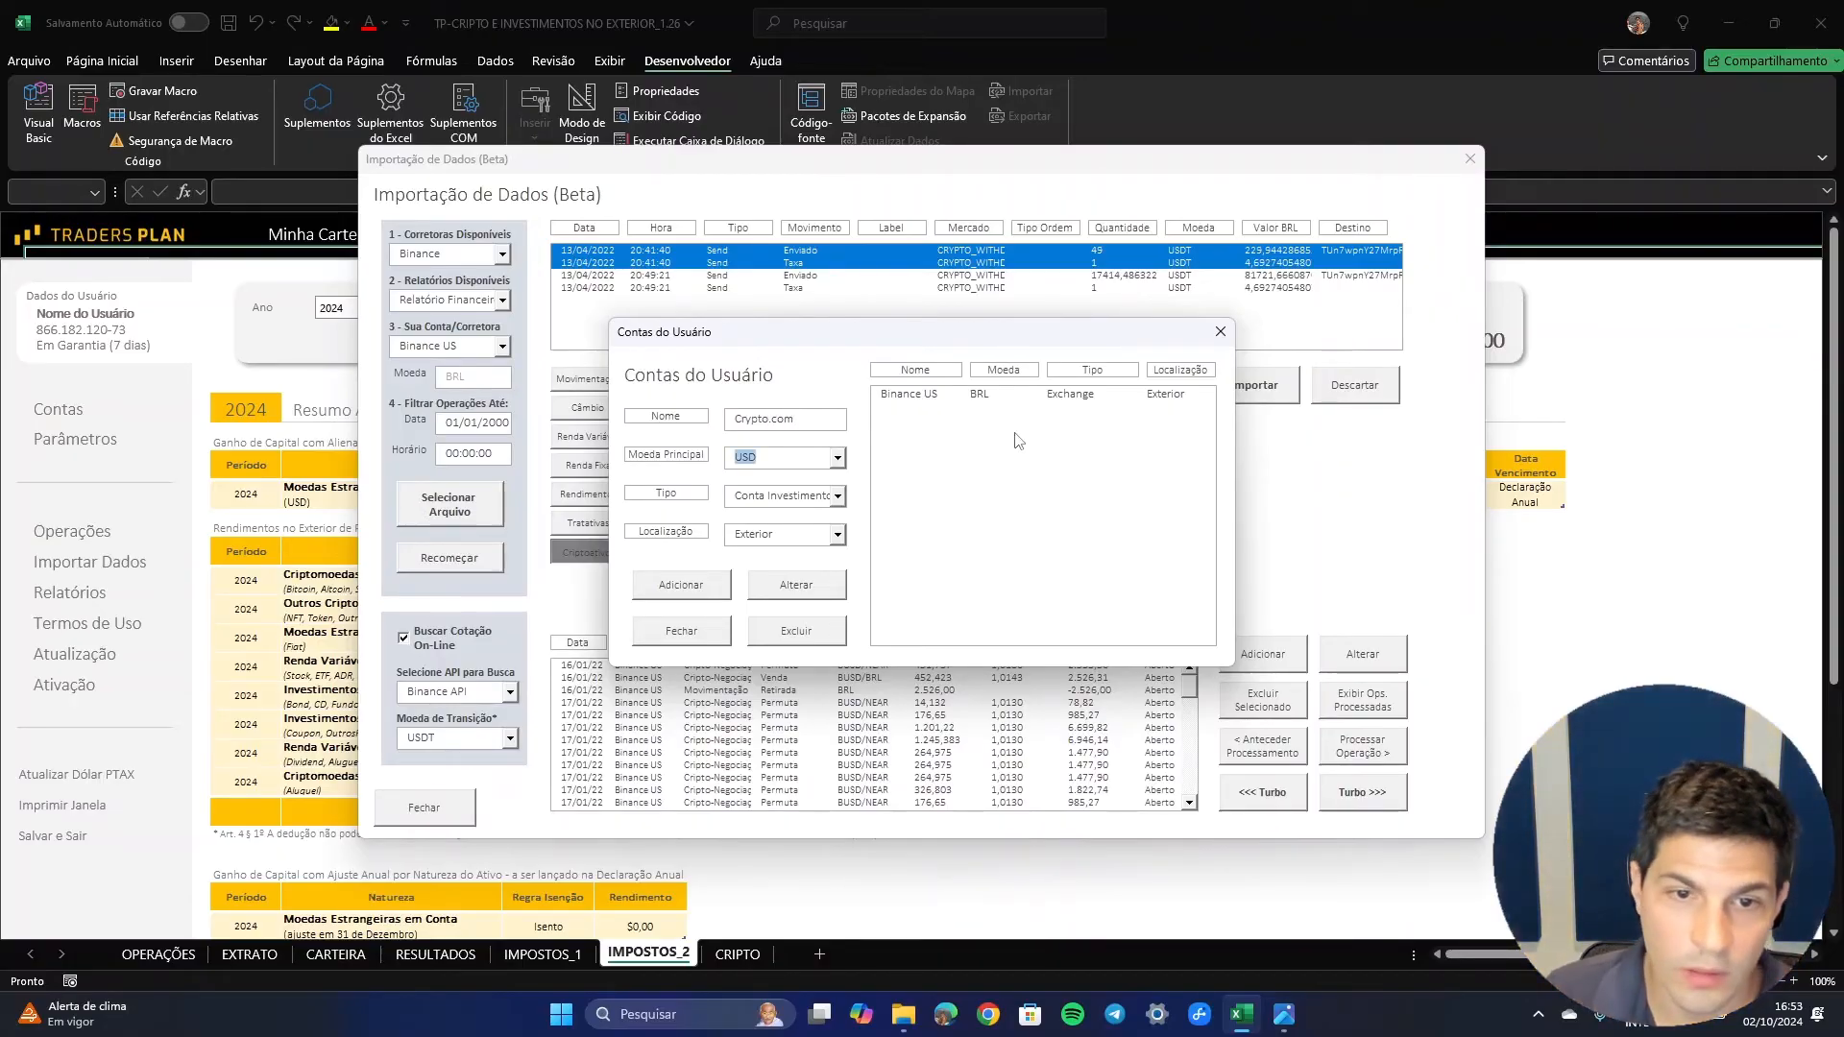
pyautogui.click(837, 495)
pyautogui.click(794, 531)
pyautogui.click(716, 590)
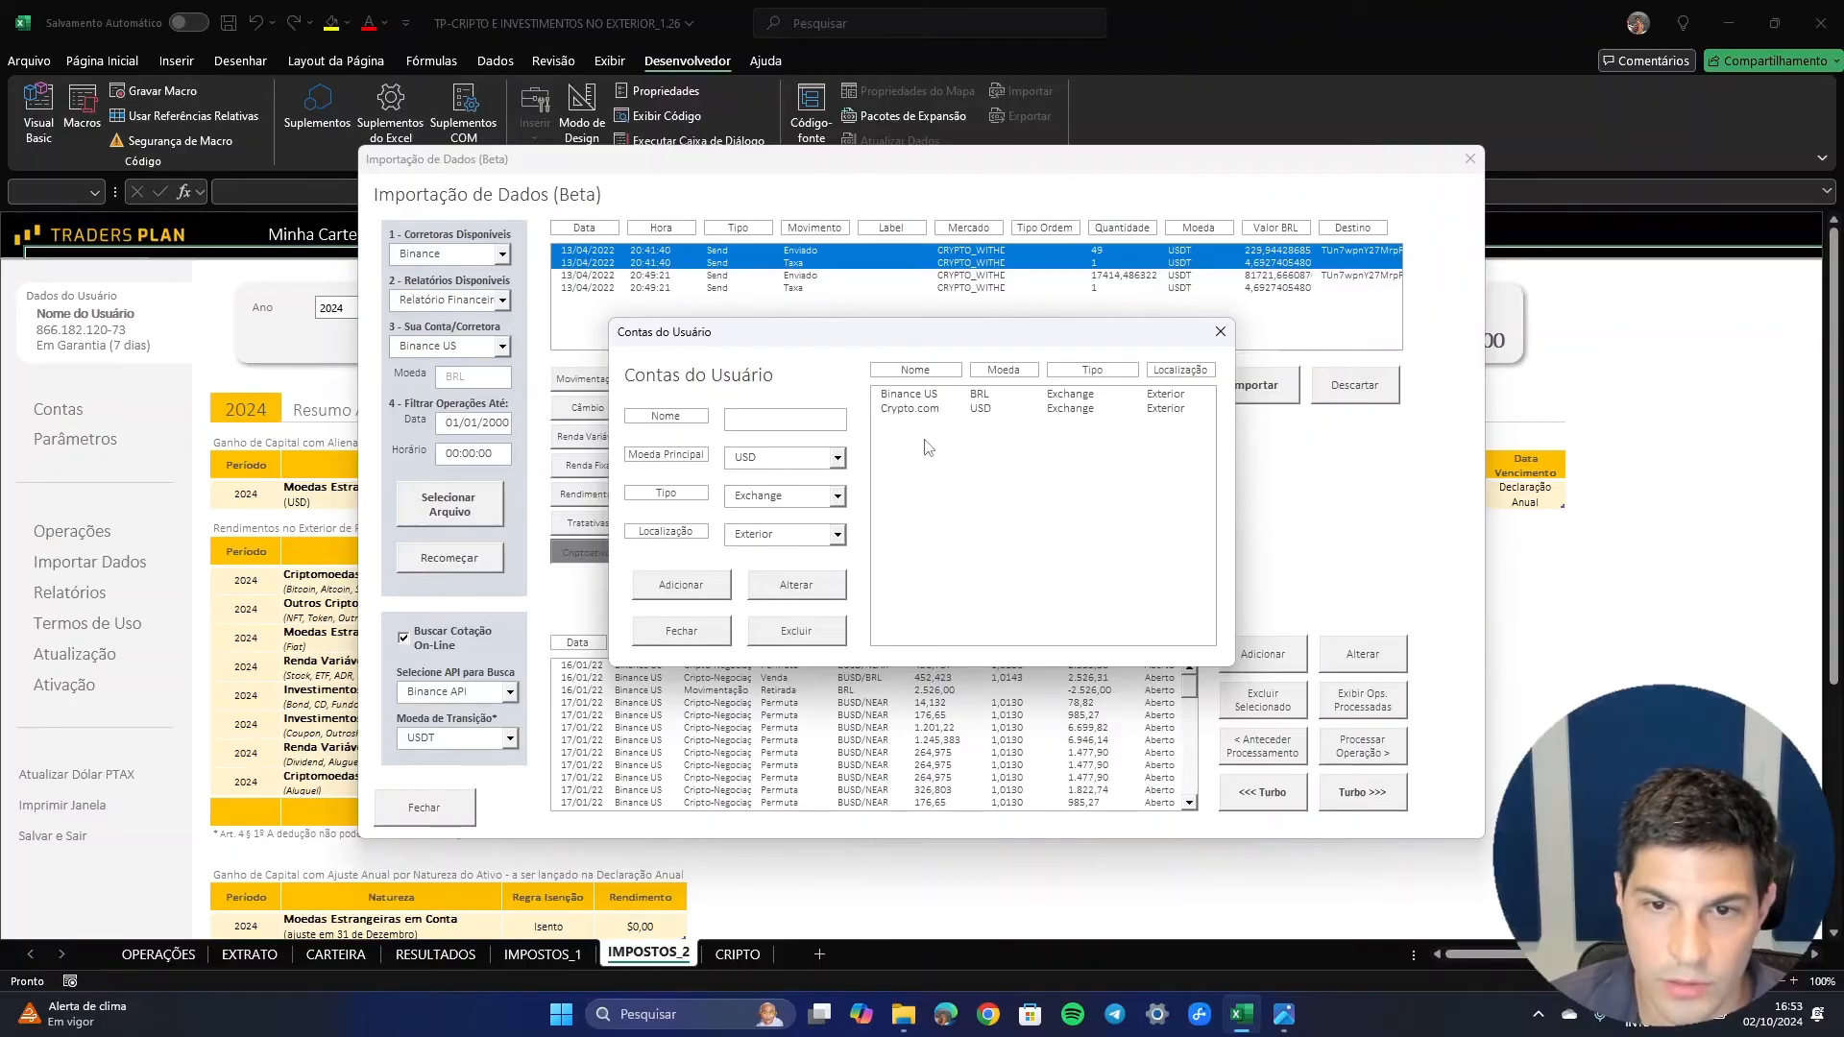
pyautogui.click(730, 641)
# - Select Crypto.com as the destination account and import the 49 USDT transfer
pyautogui.click(1065, 432)
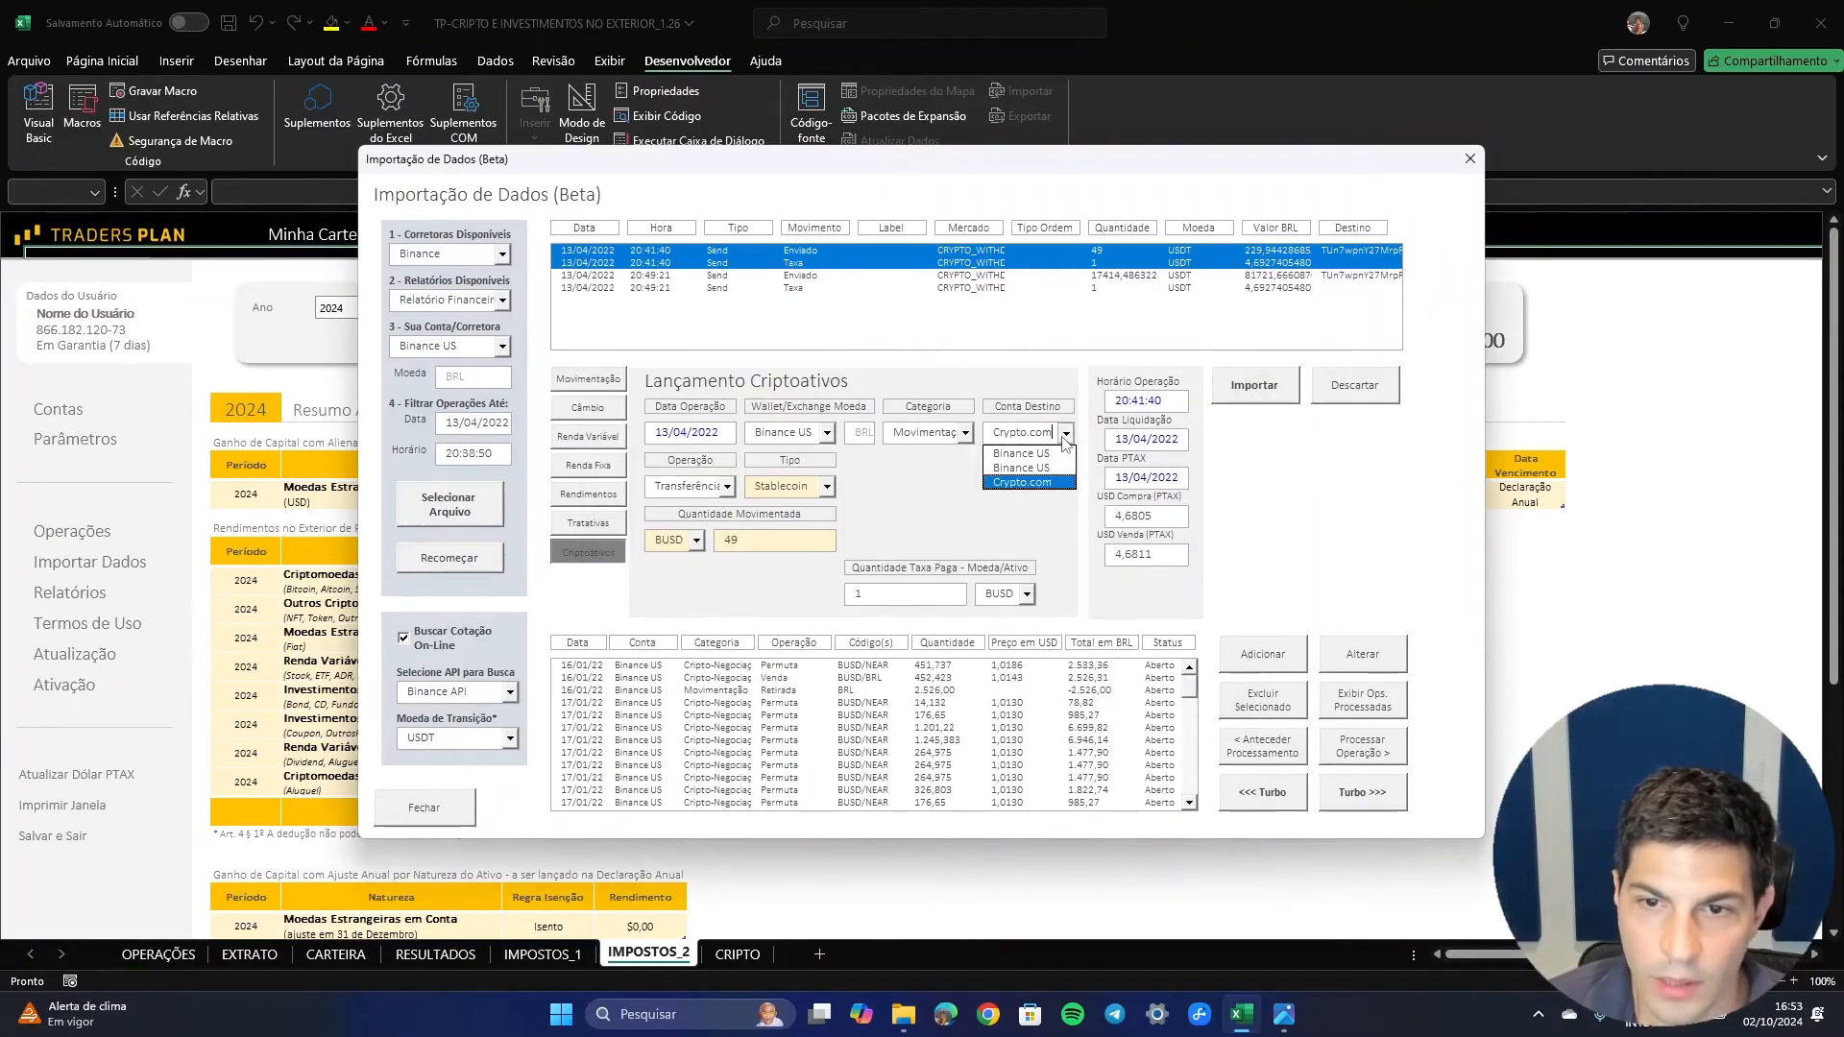
pyautogui.click(1032, 483)
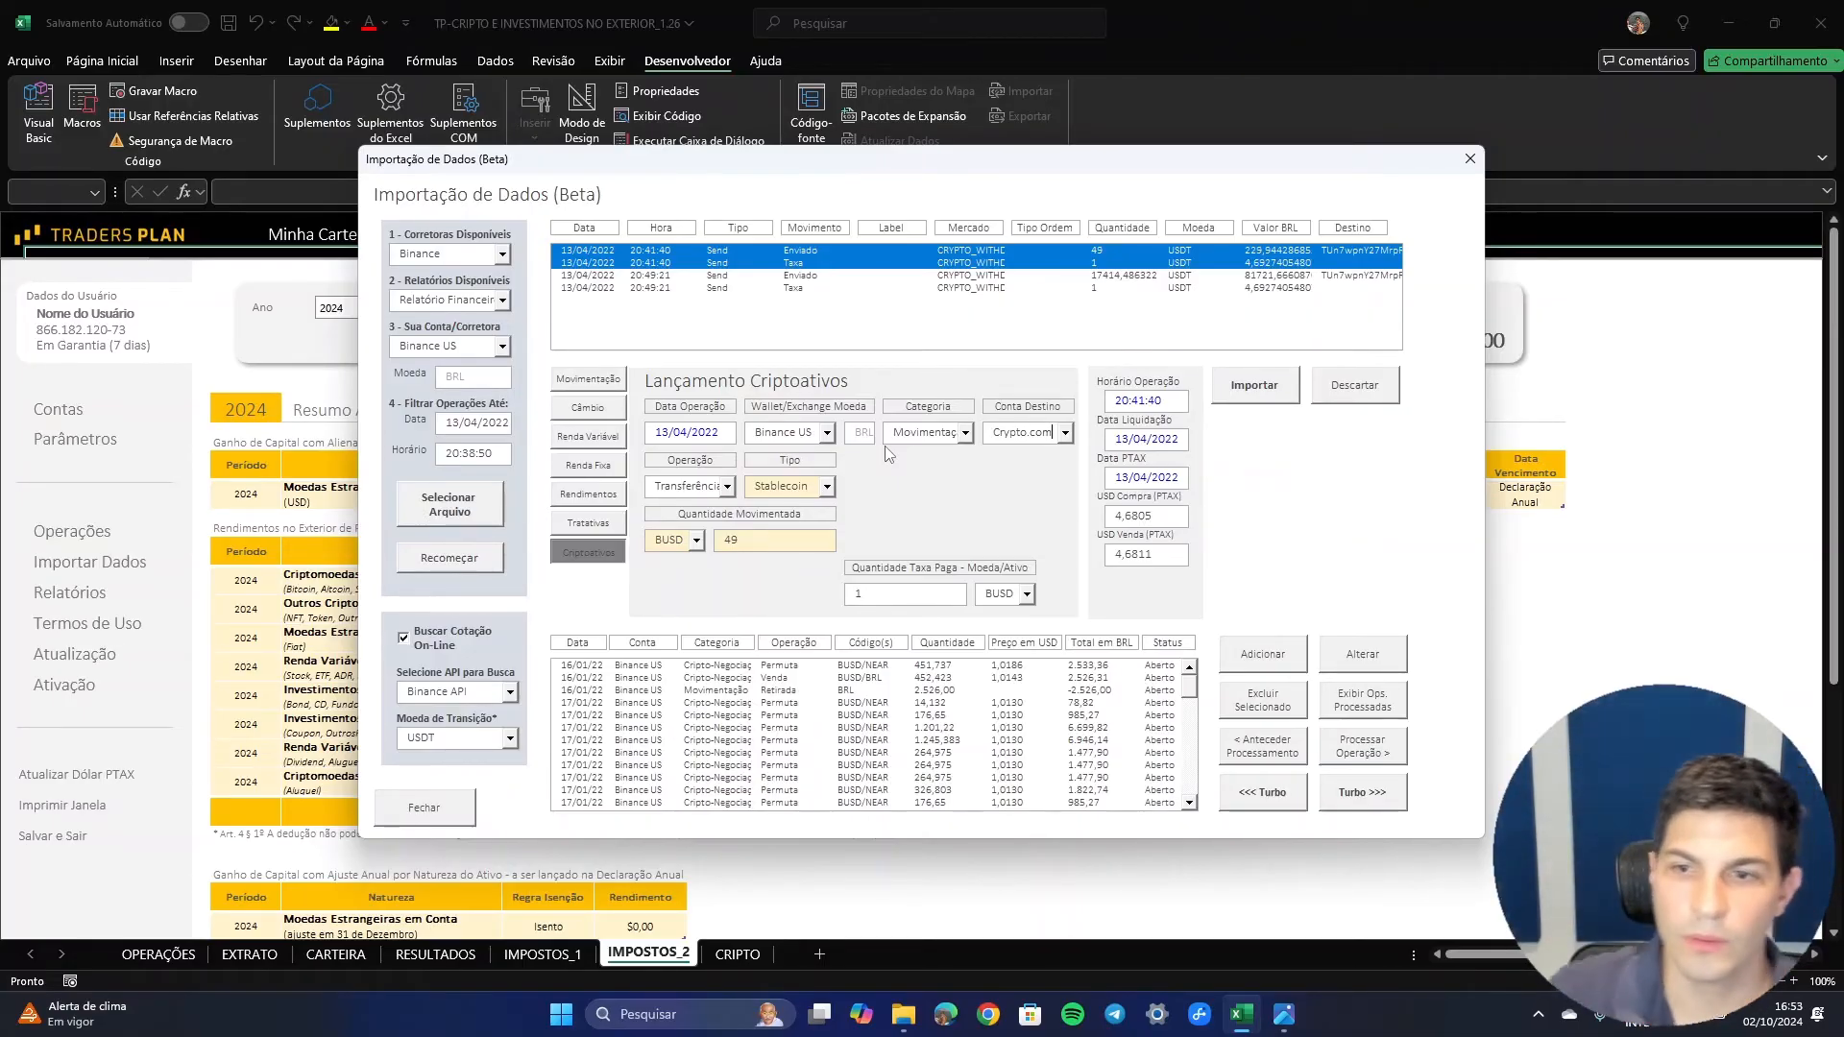
pyautogui.click(1252, 389)
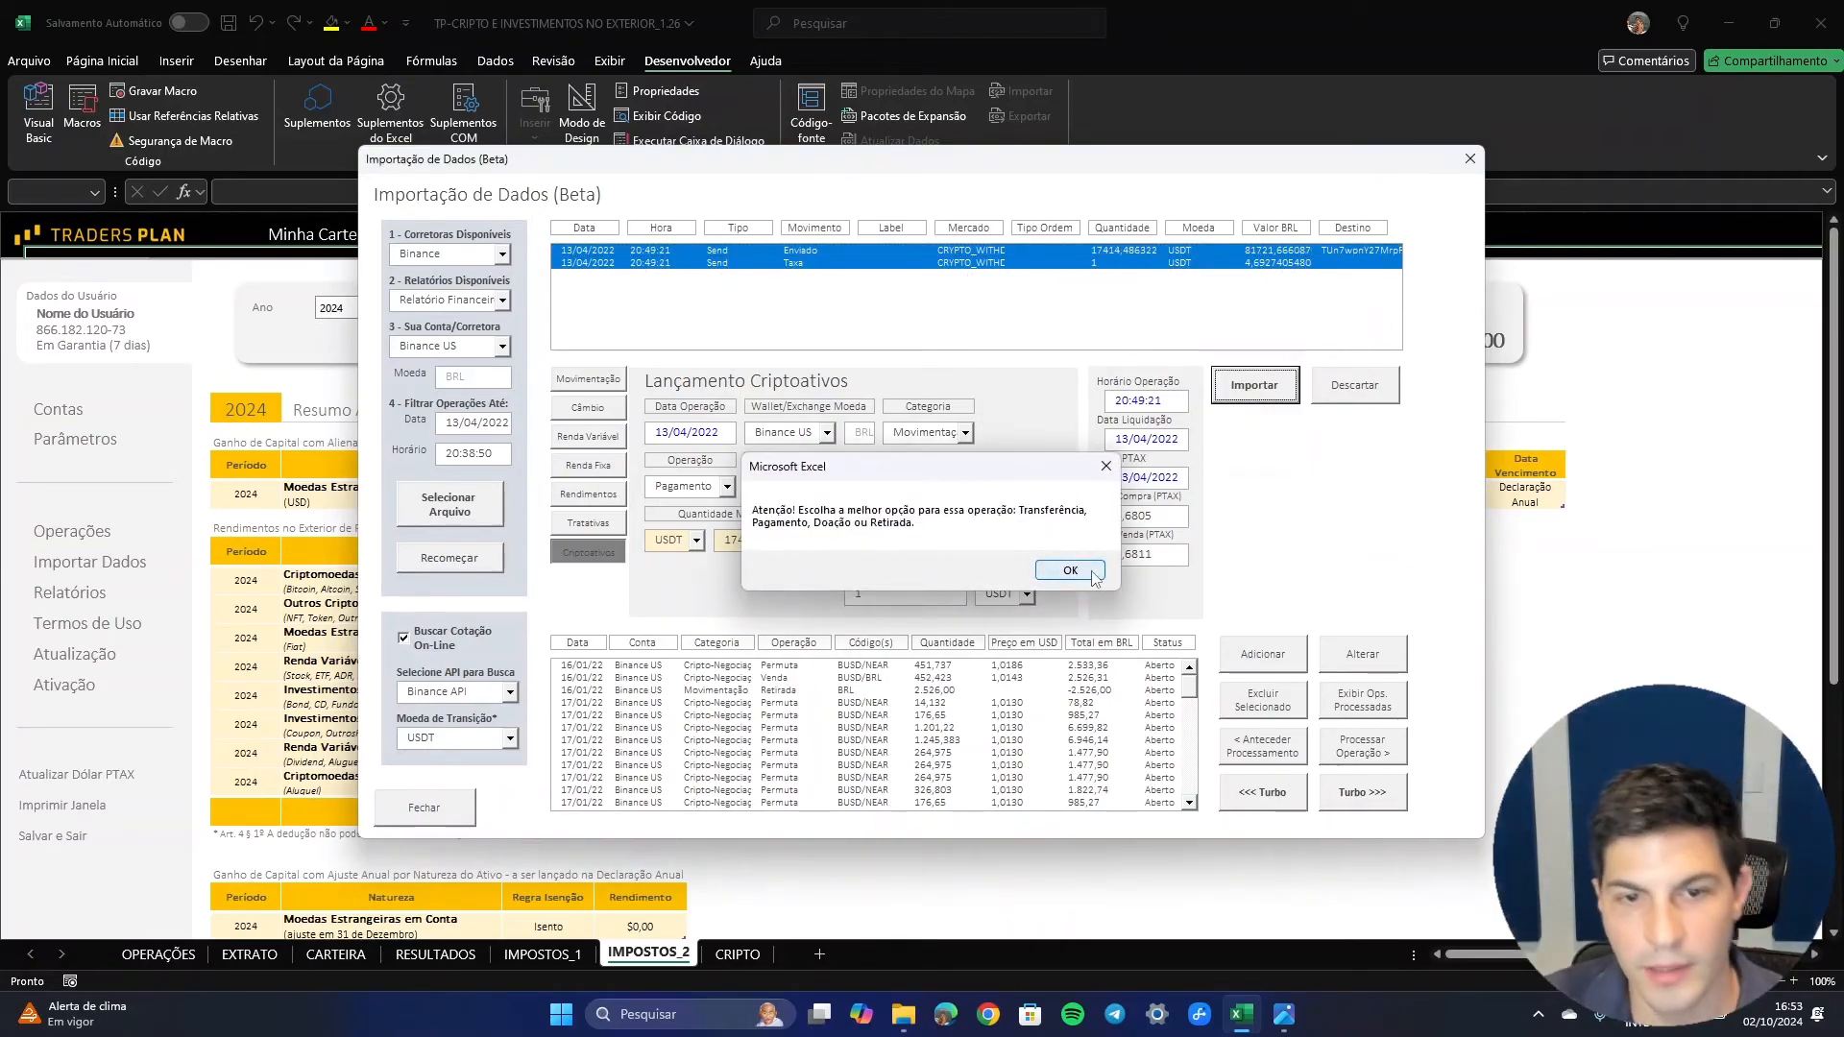
# - Turn the online quote search off and on again to refetch the market value of the 17414,486322 USDT send
pyautogui.click(1070, 571)
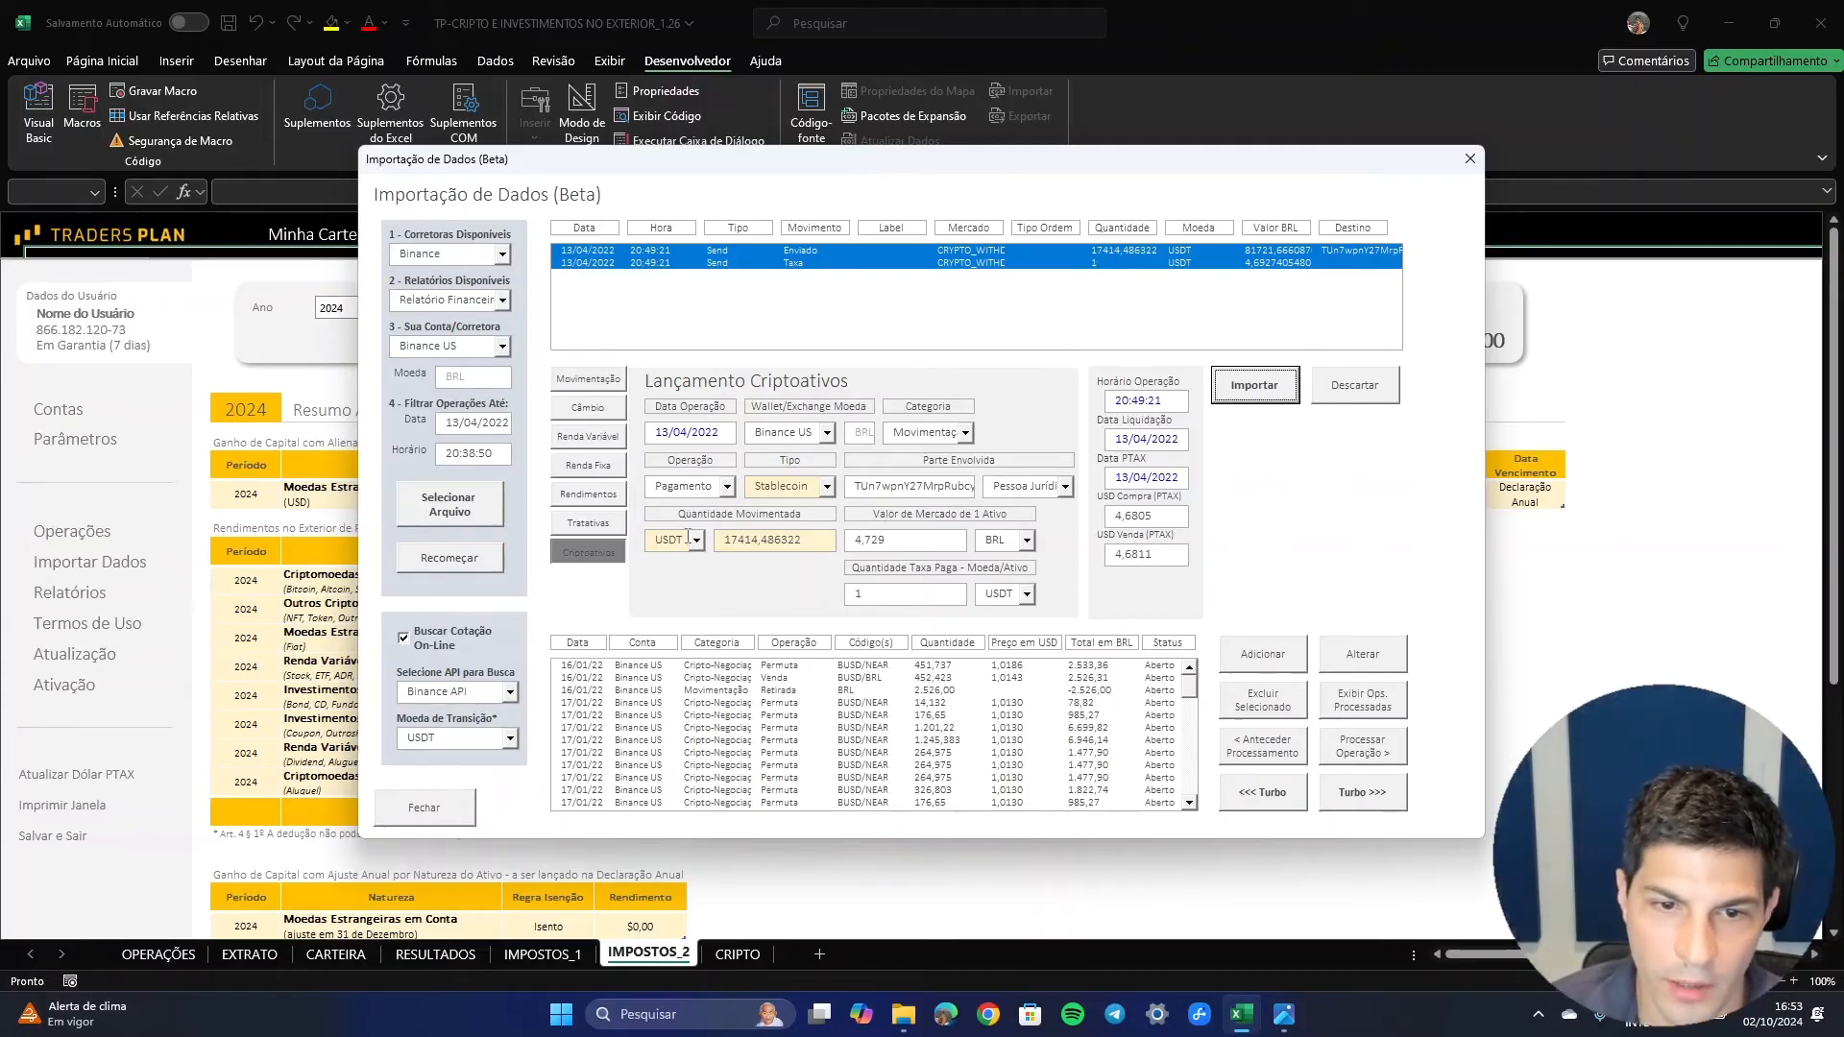
pyautogui.click(650, 541)
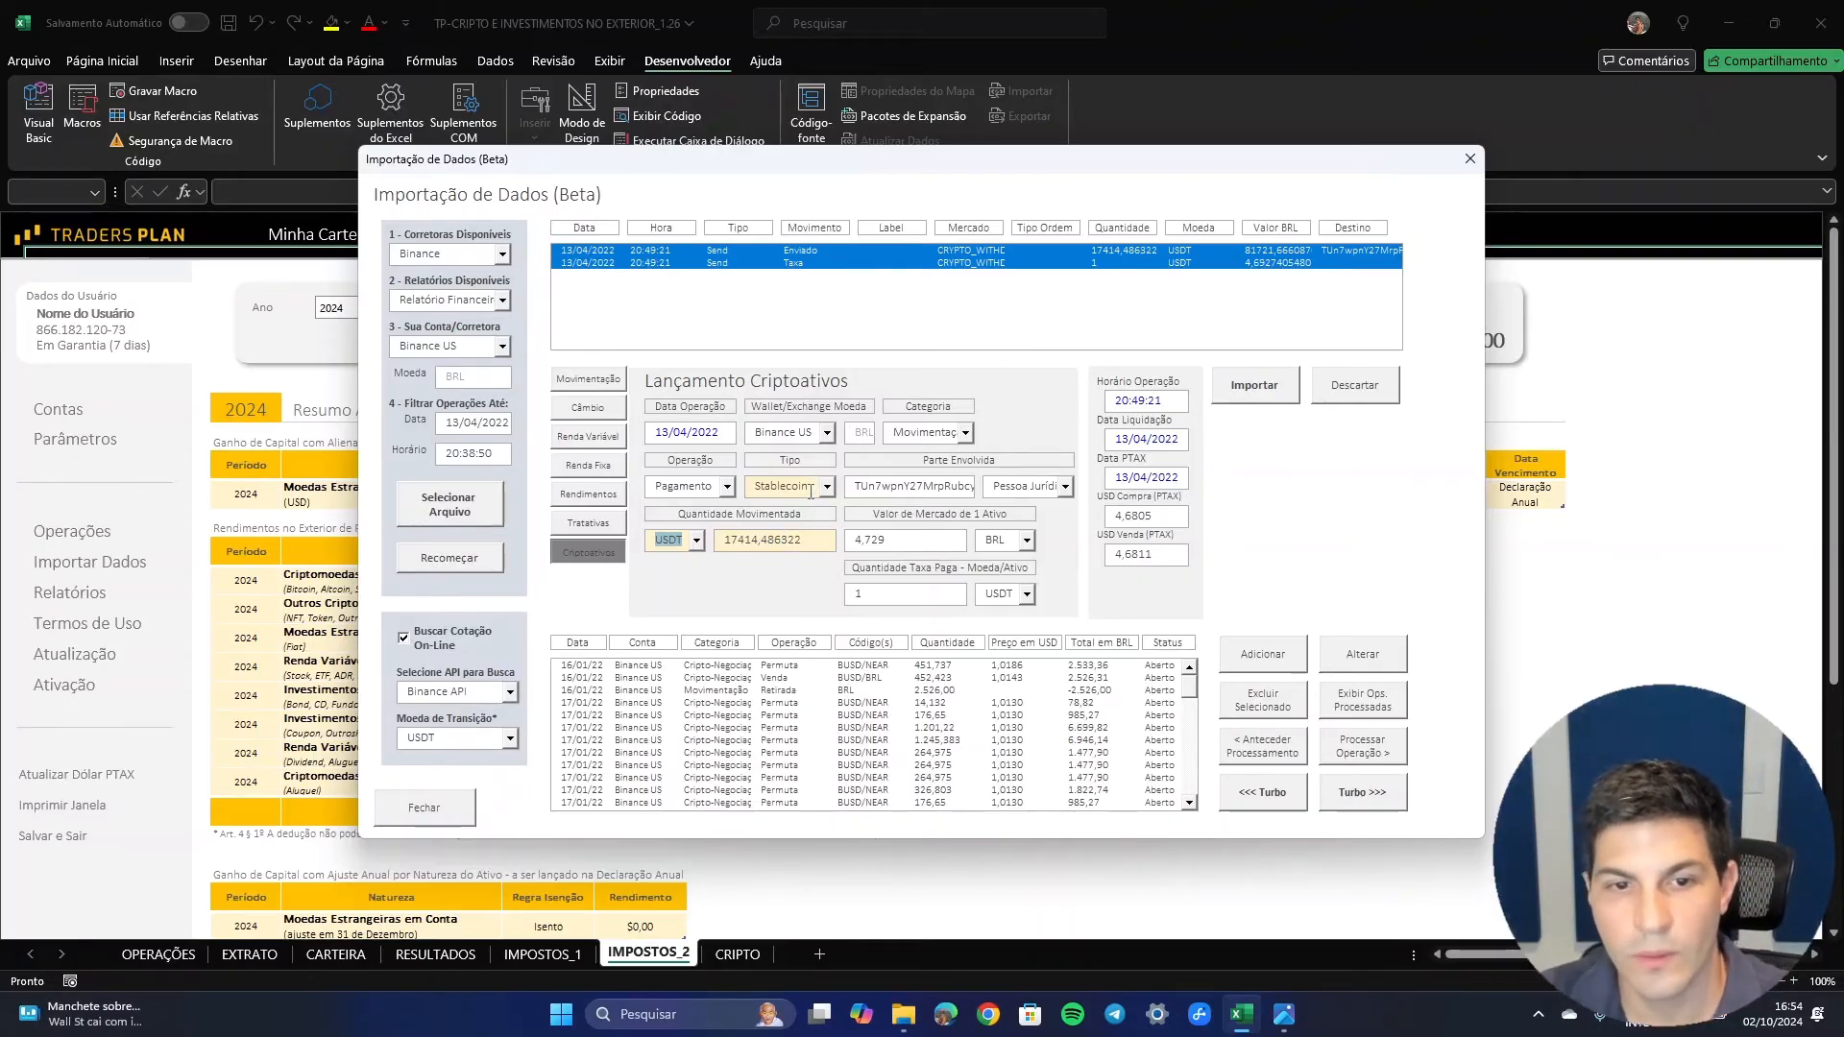
pyautogui.click(922, 540)
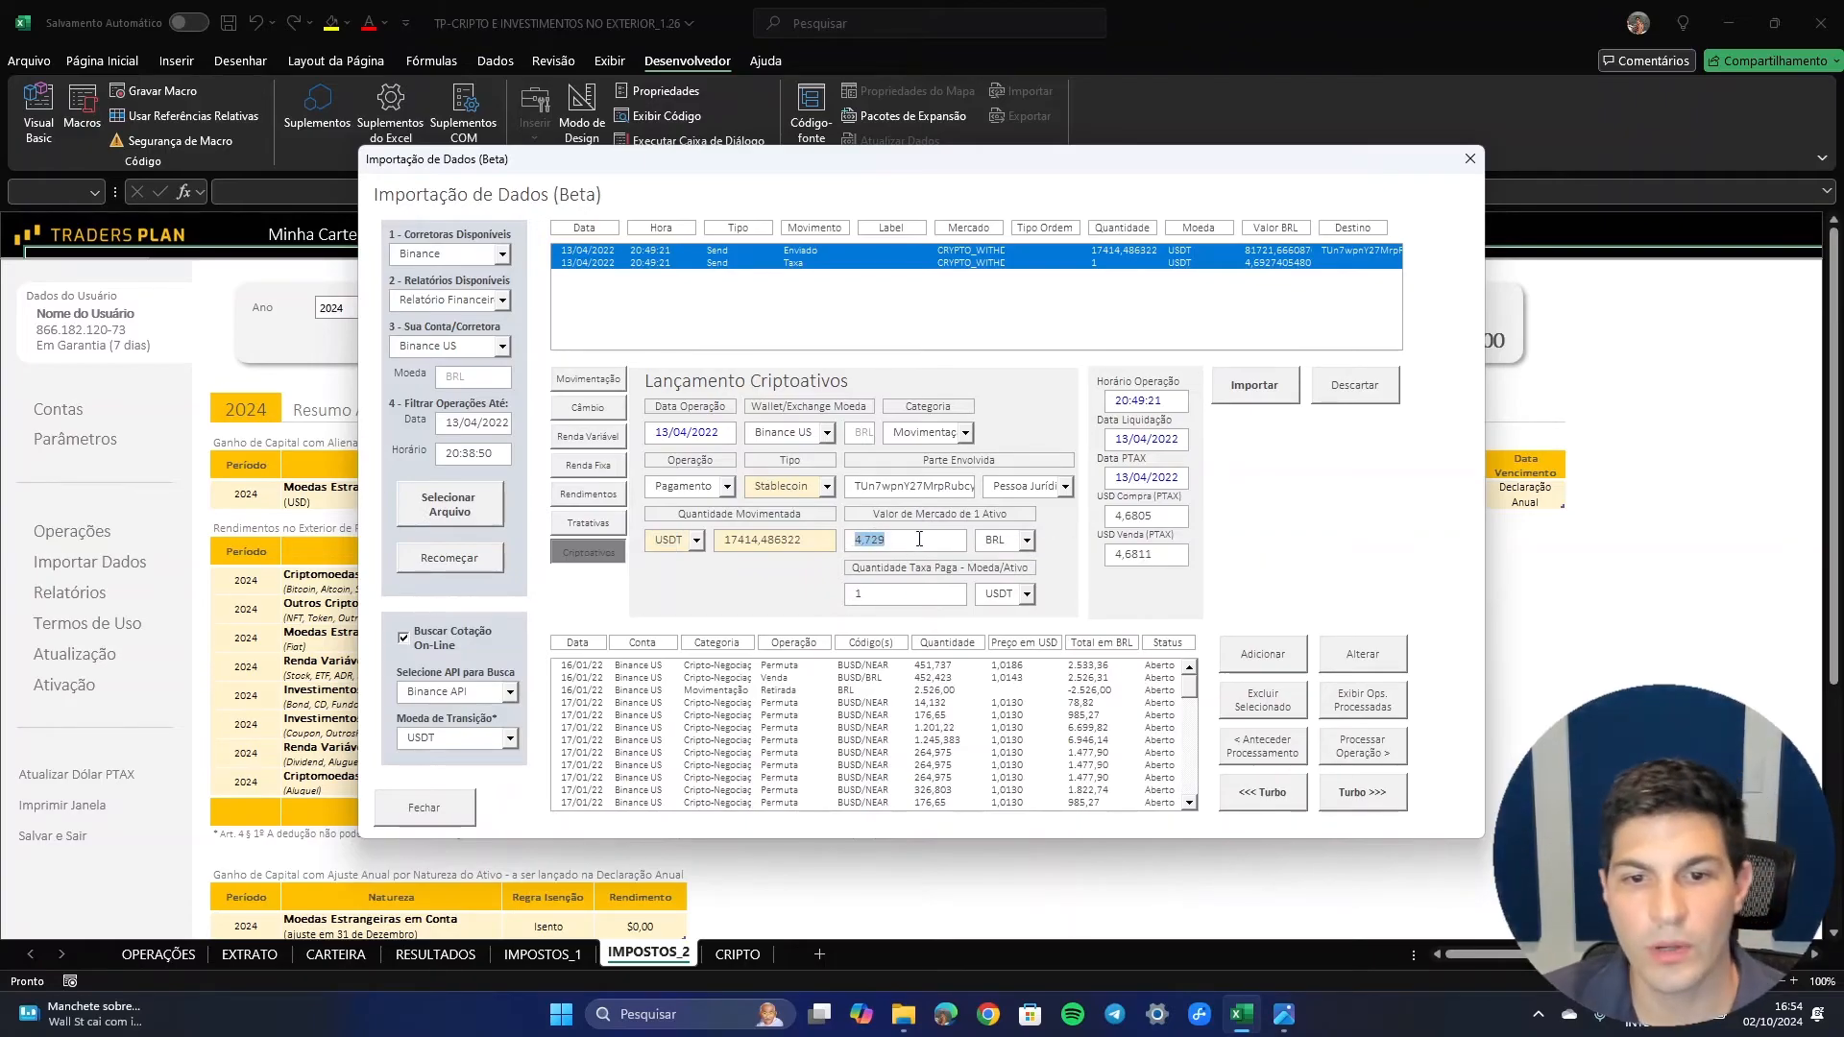
pyautogui.click(429, 646)
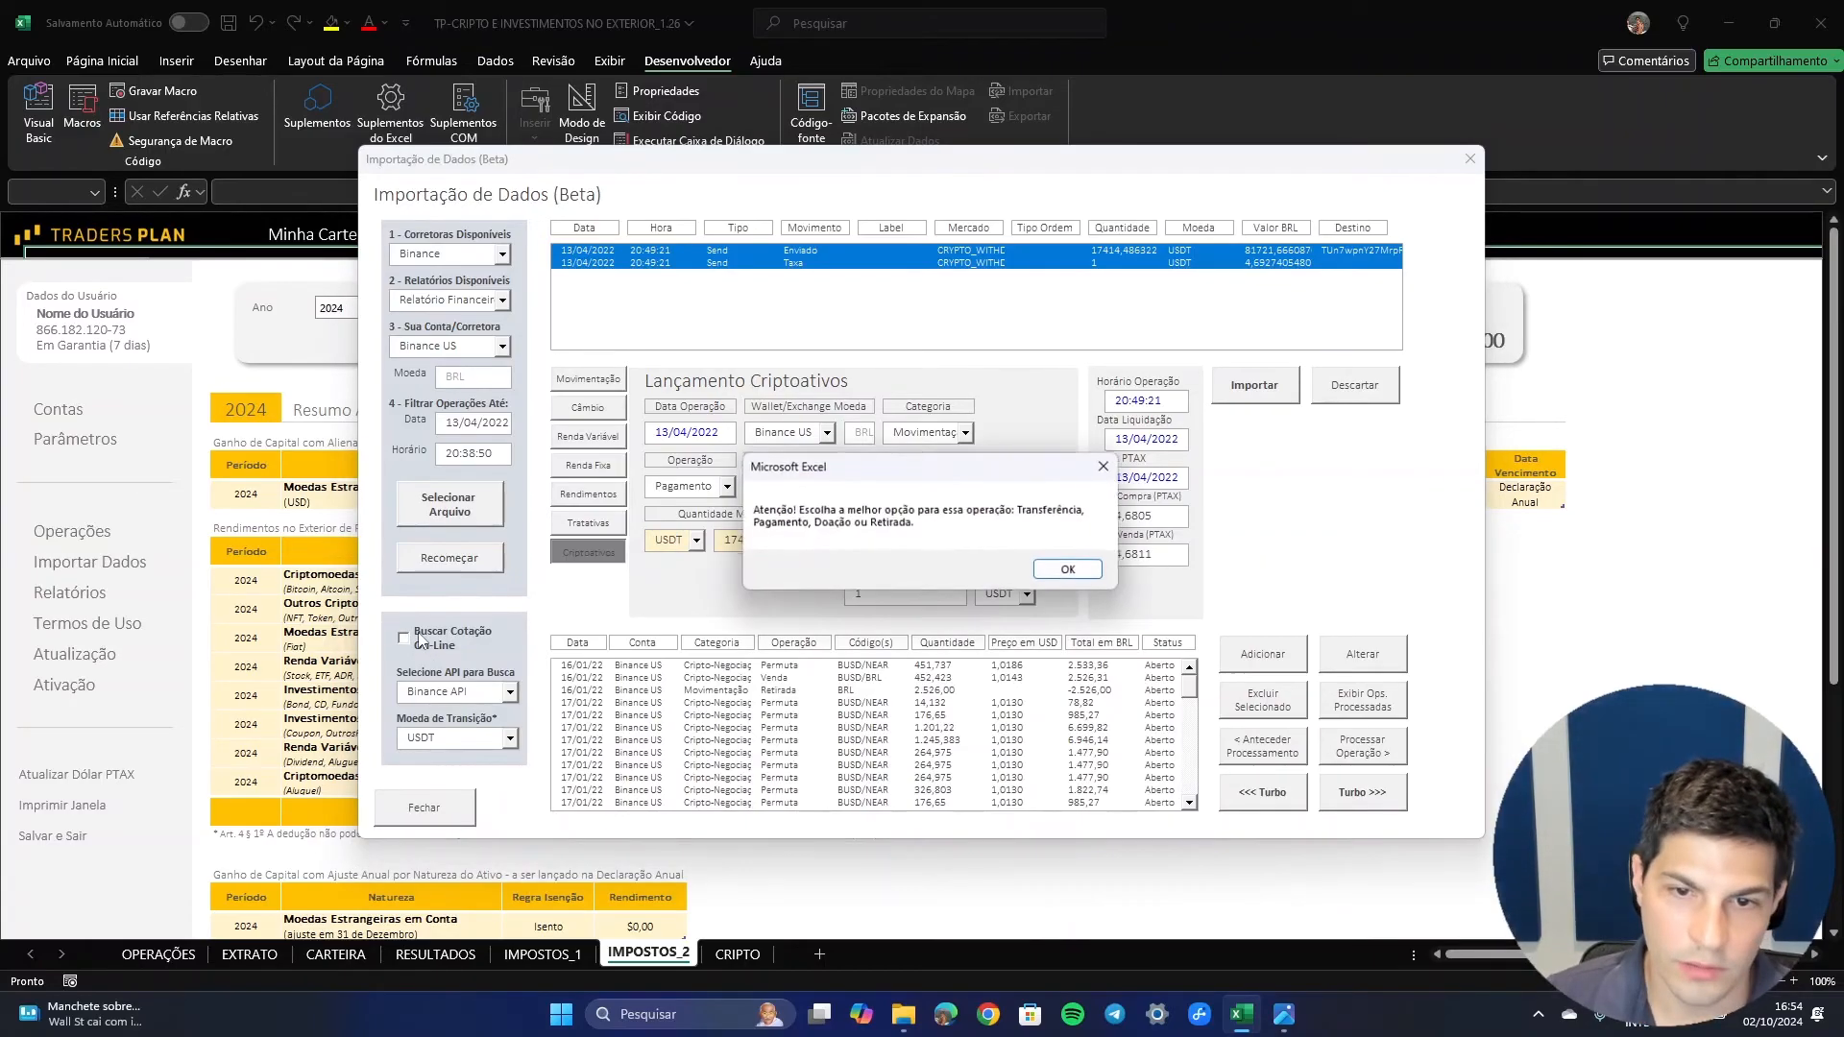
pyautogui.click(1070, 570)
pyautogui.click(424, 651)
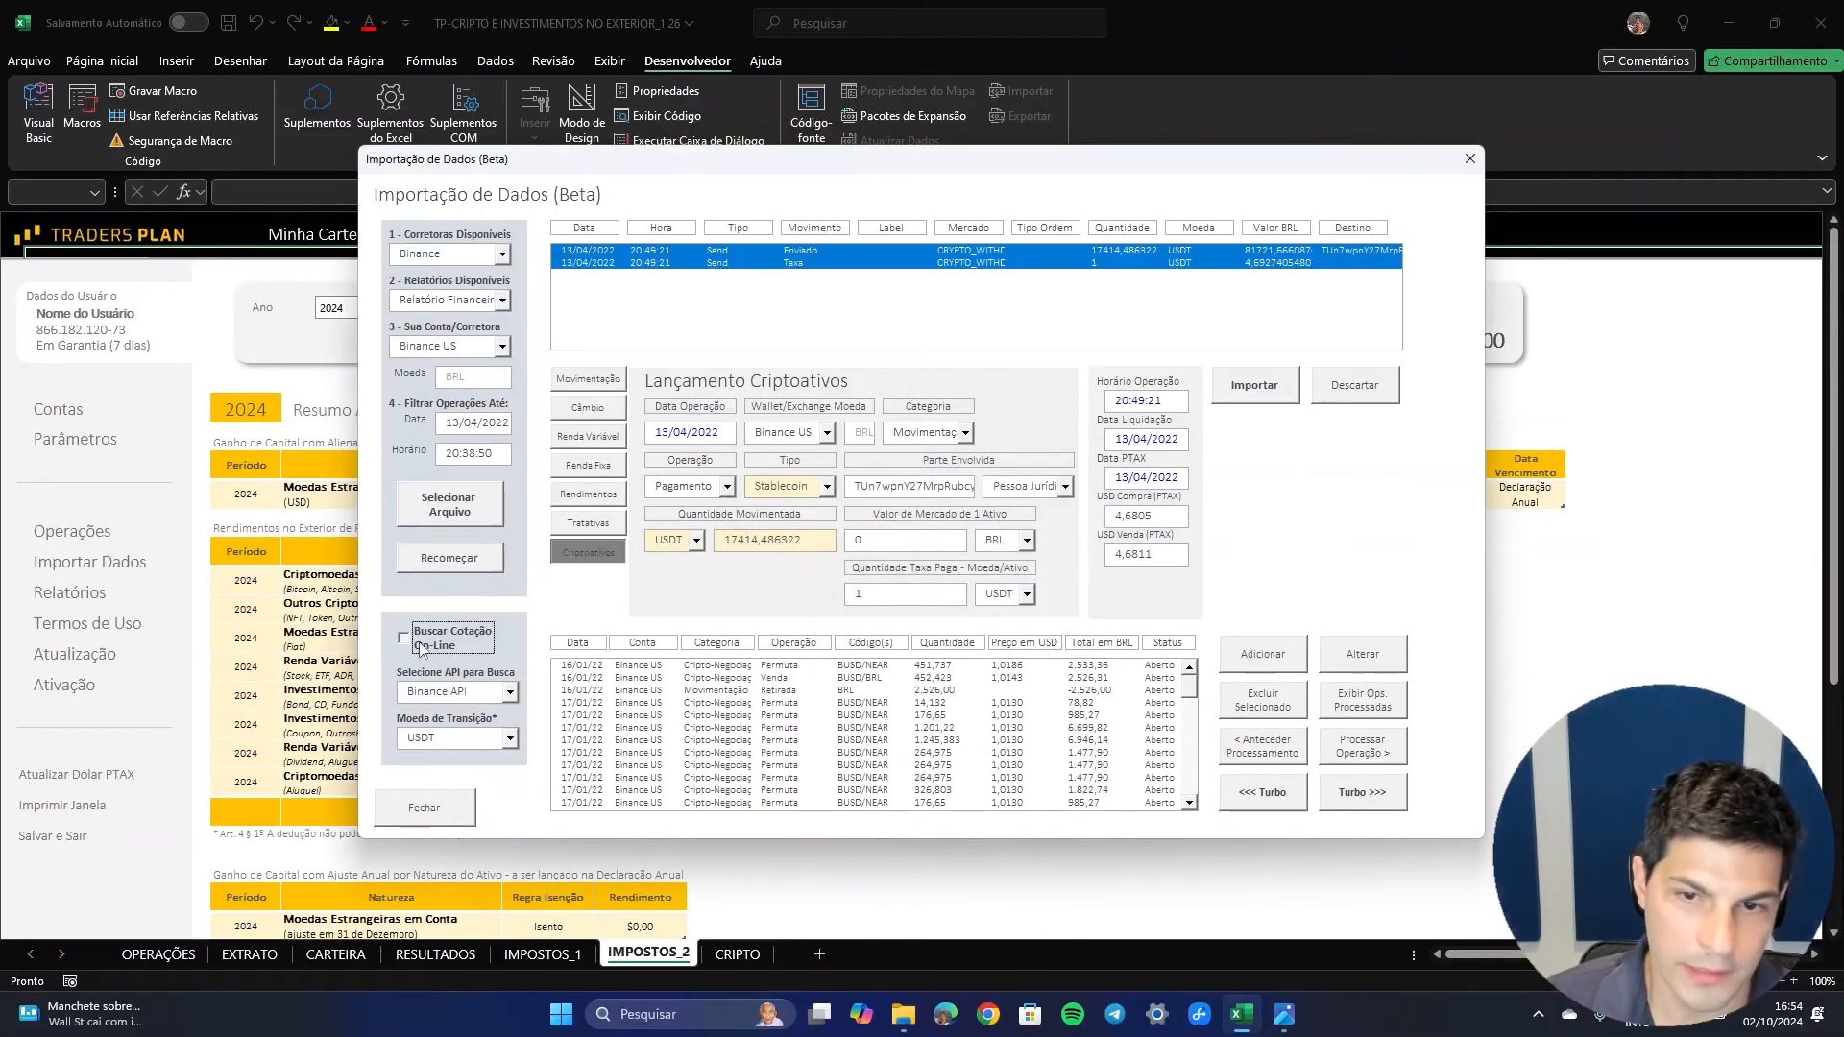
pyautogui.click(1068, 569)
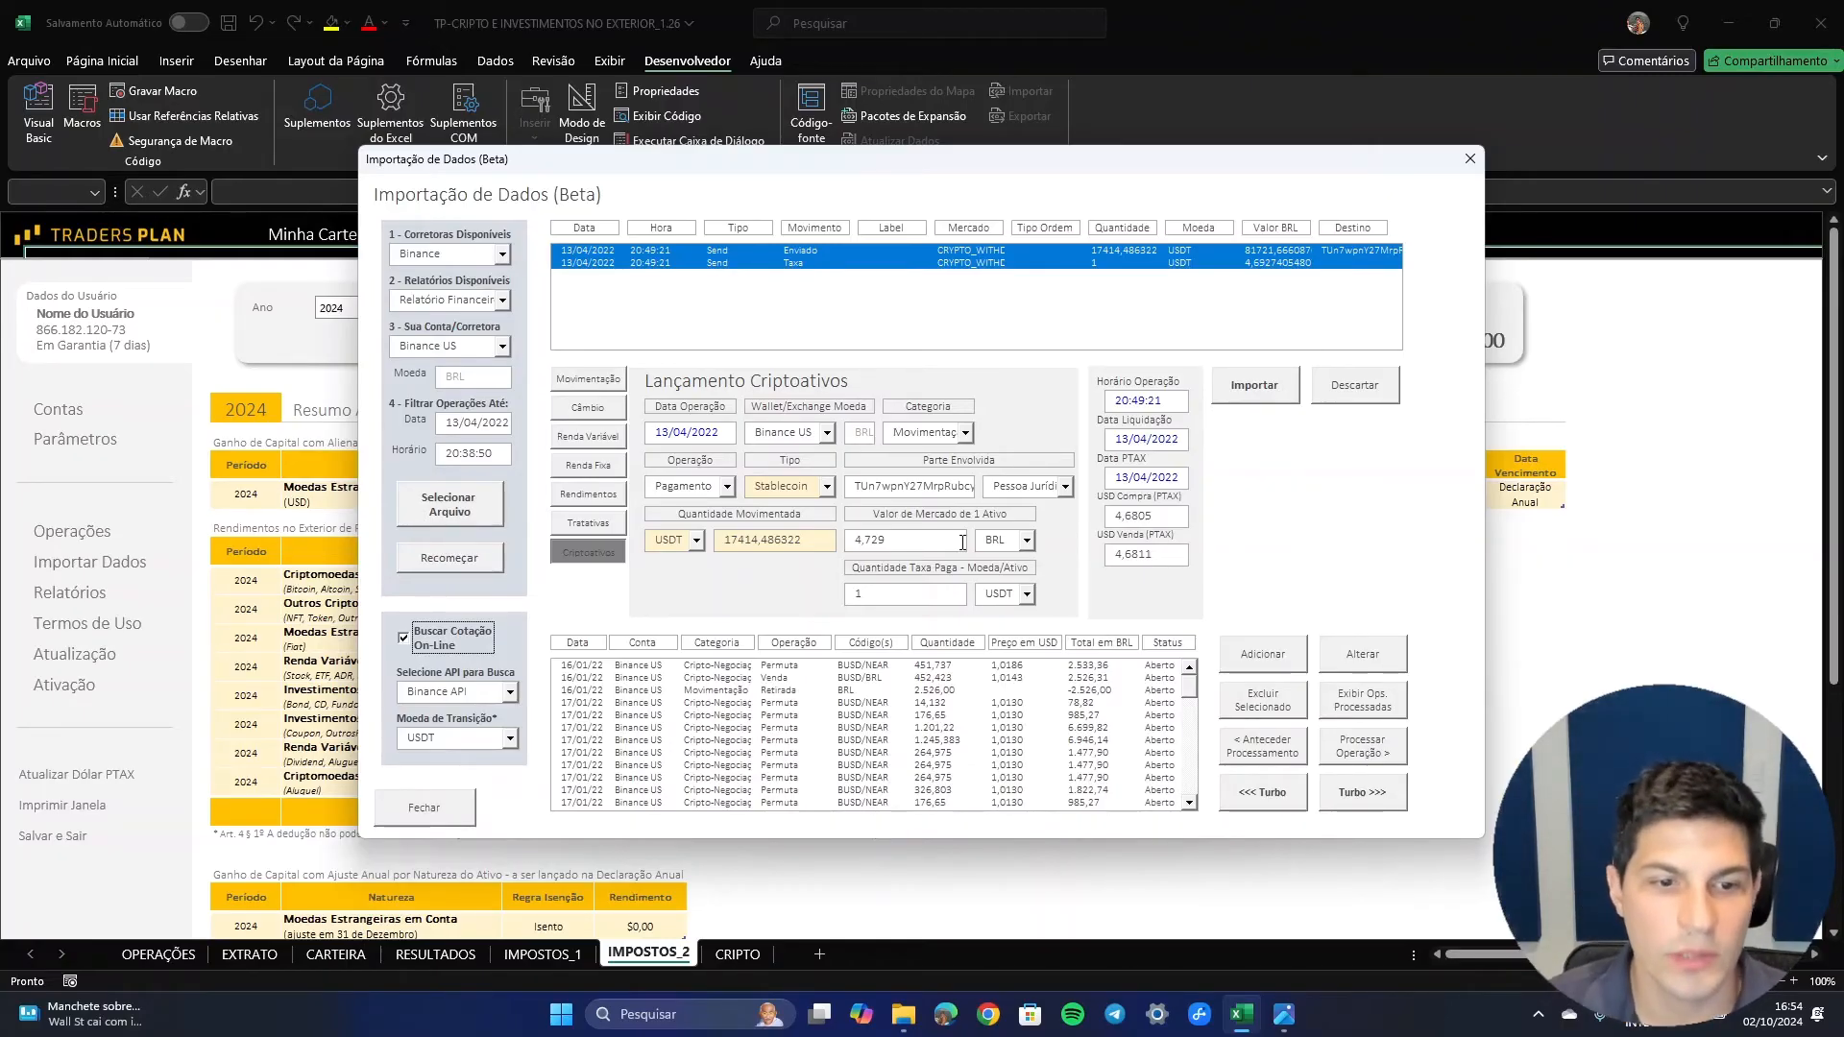
# - Check the transition currency used by the online quote search
pyautogui.moveTo(453, 740); pyautogui.dragTo(401, 748)
pyautogui.click(451, 739)
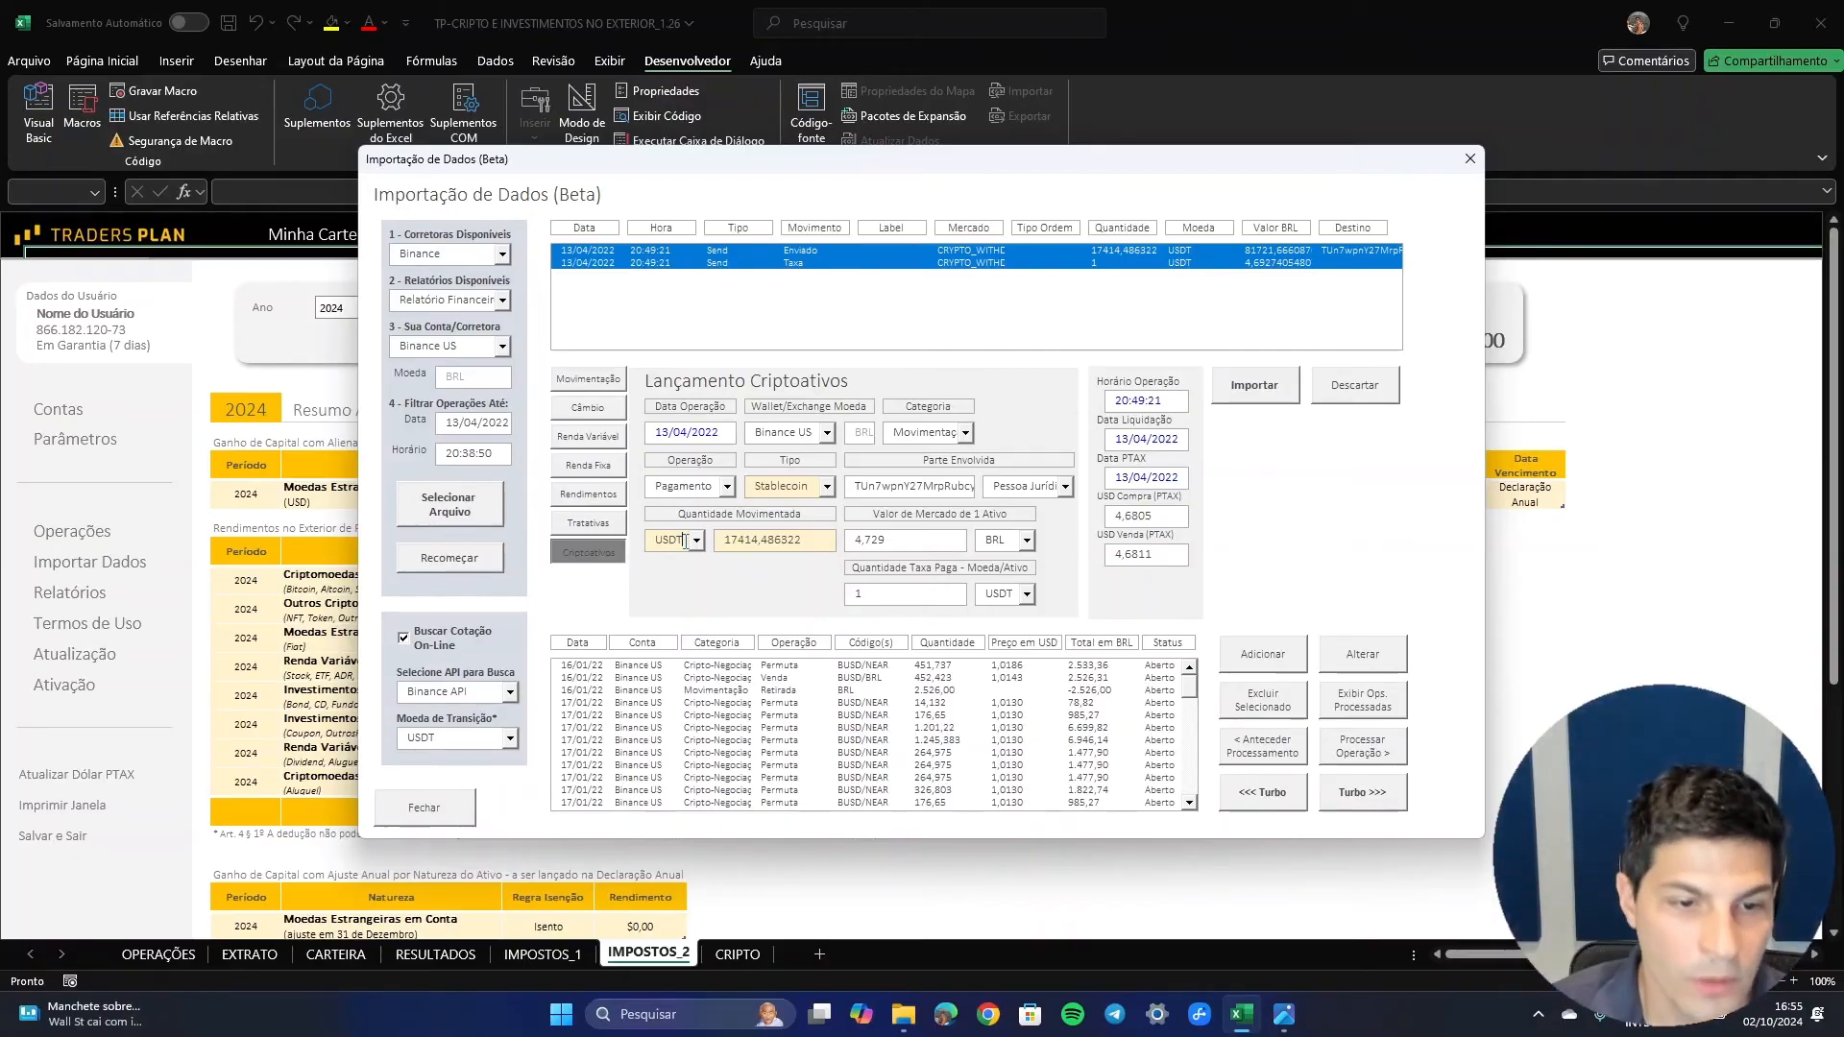
pyautogui.moveTo(449, 738); pyautogui.dragTo(407, 737)
pyautogui.click(510, 738)
pyautogui.click(463, 738)
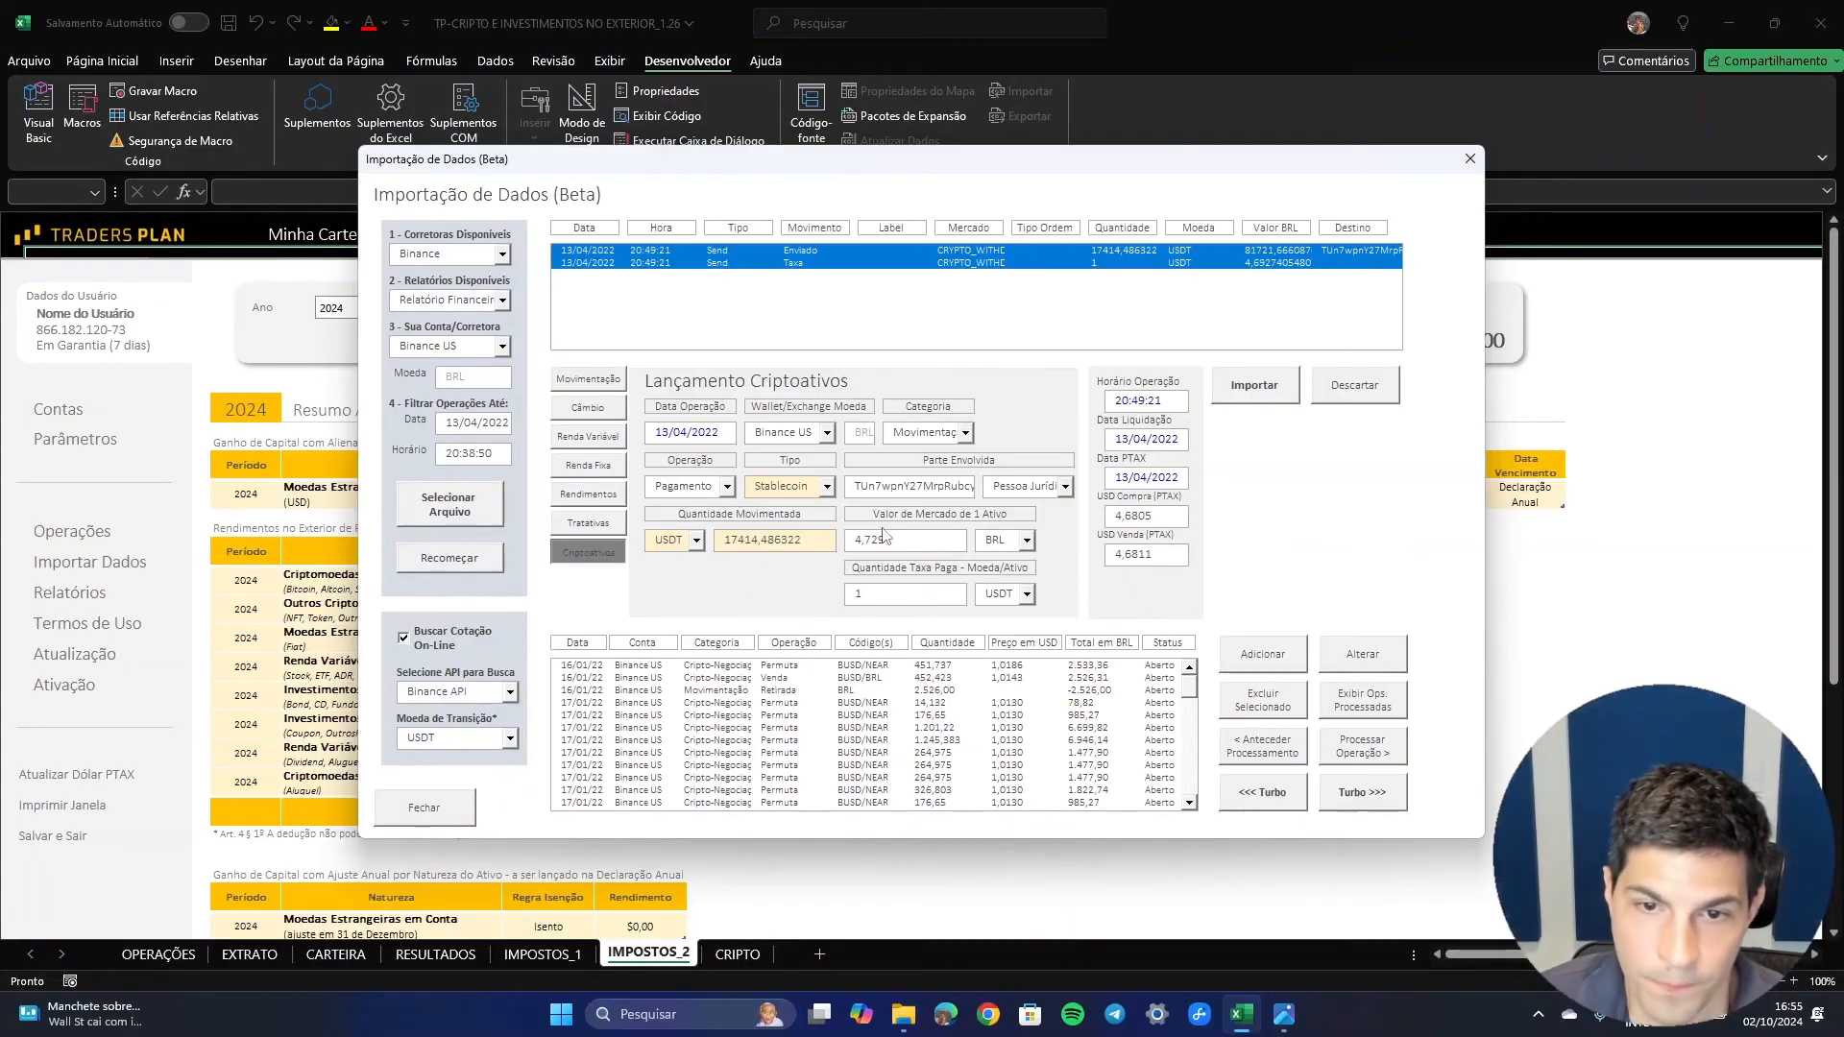
# - Review the recipient wallet address of the 17414,486322 USDT send and import it as a Pagamento
pyautogui.click(907, 486)
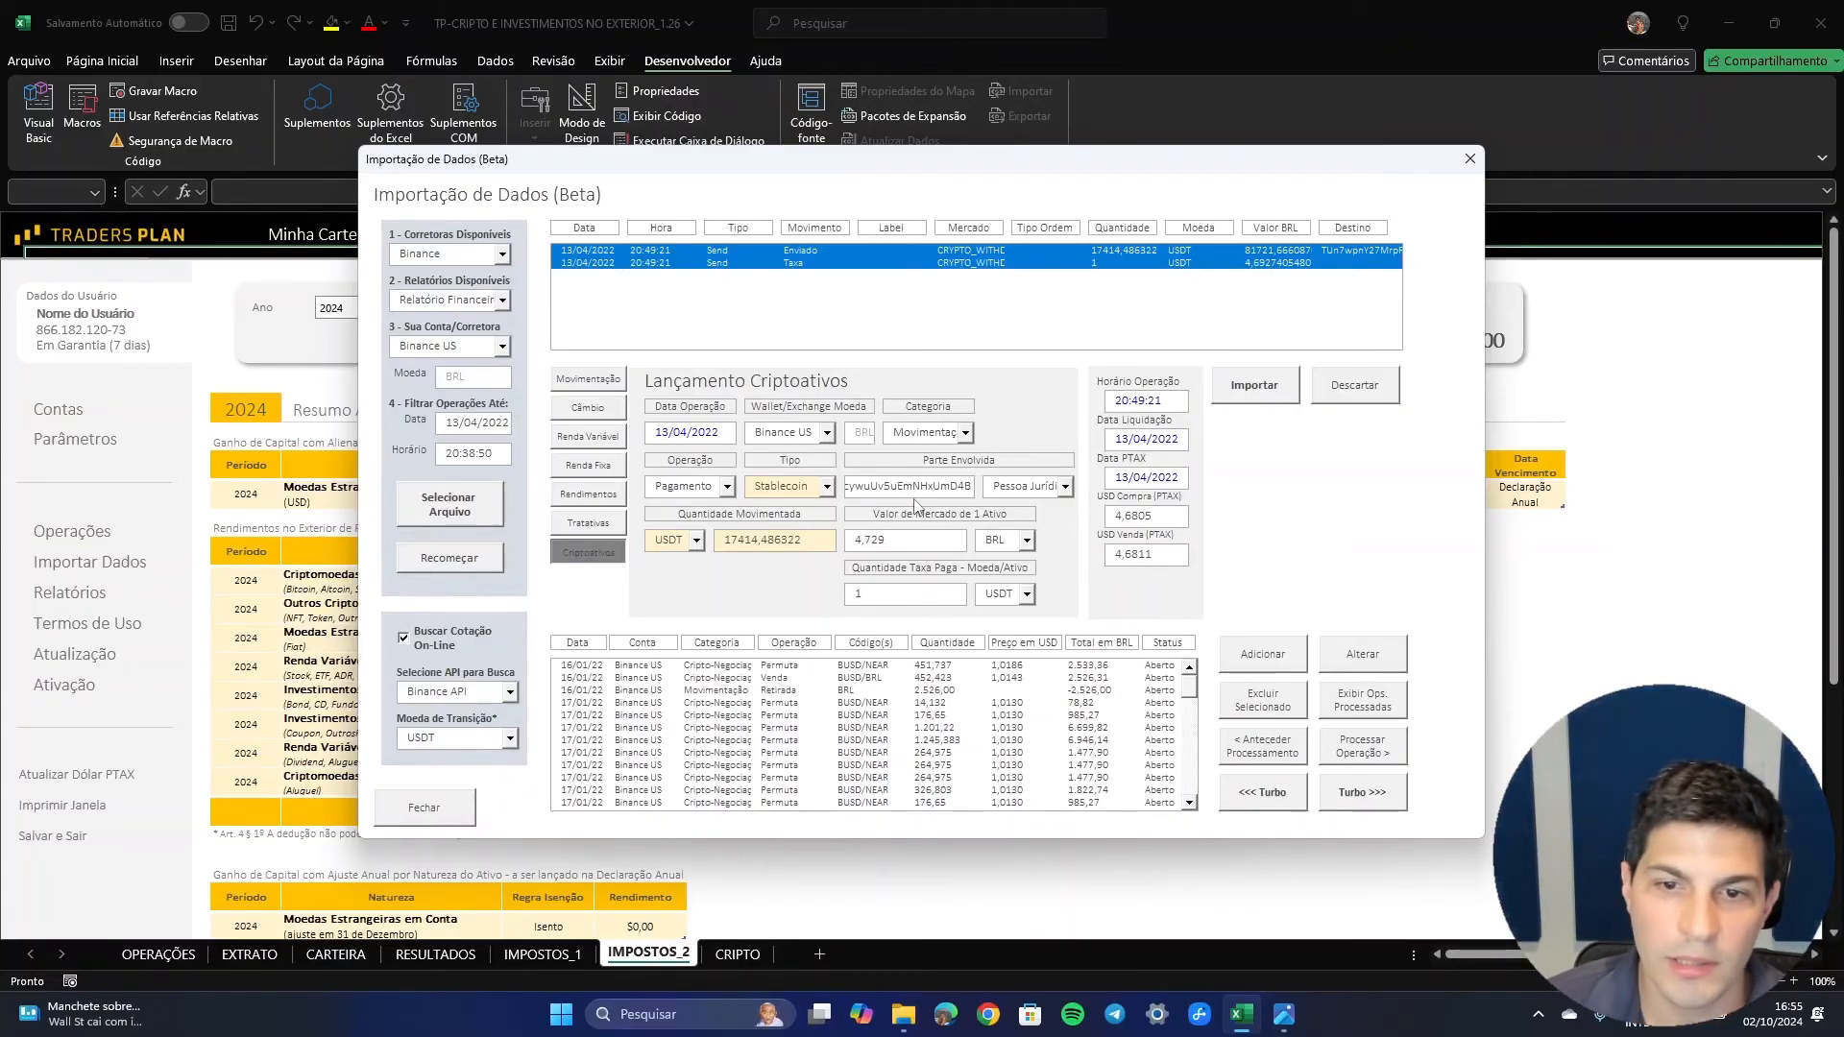
pyautogui.moveTo(970, 487); pyautogui.dragTo(851, 489)
pyautogui.doubleClick(864, 489)
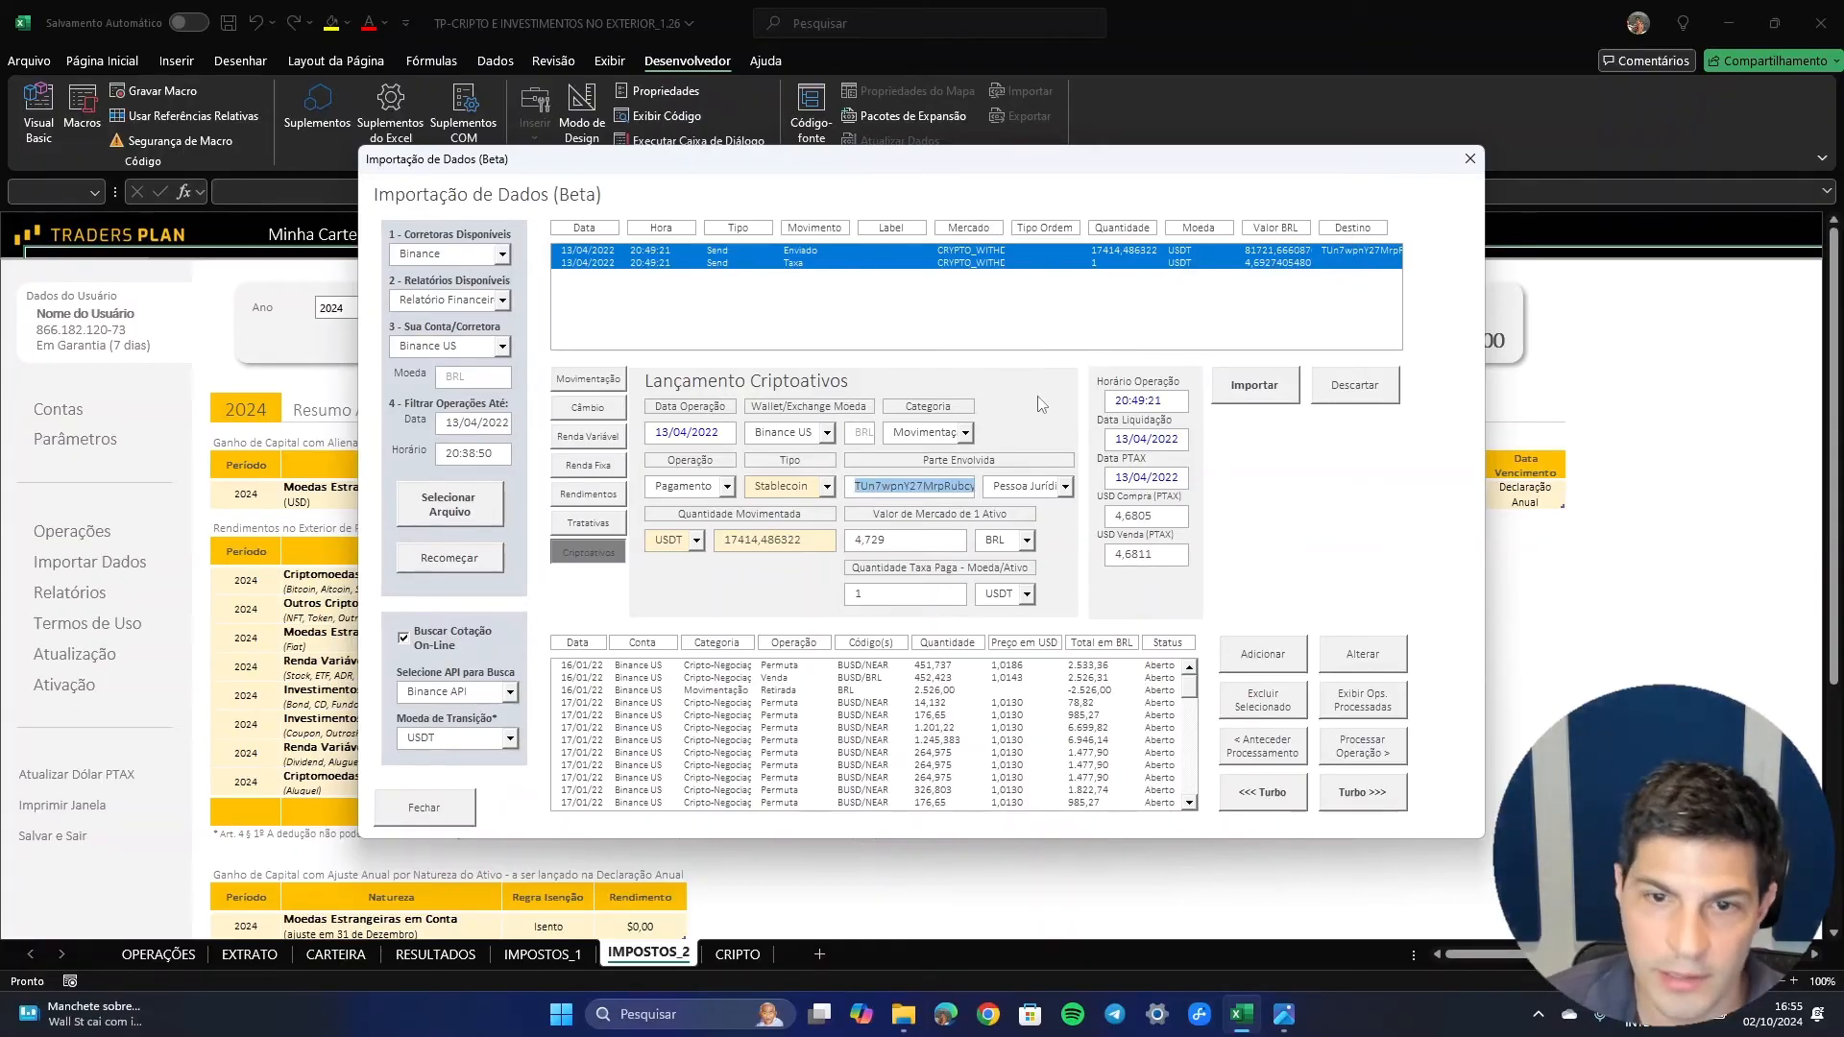
pyautogui.click(867, 488)
pyautogui.doubleClick(868, 488)
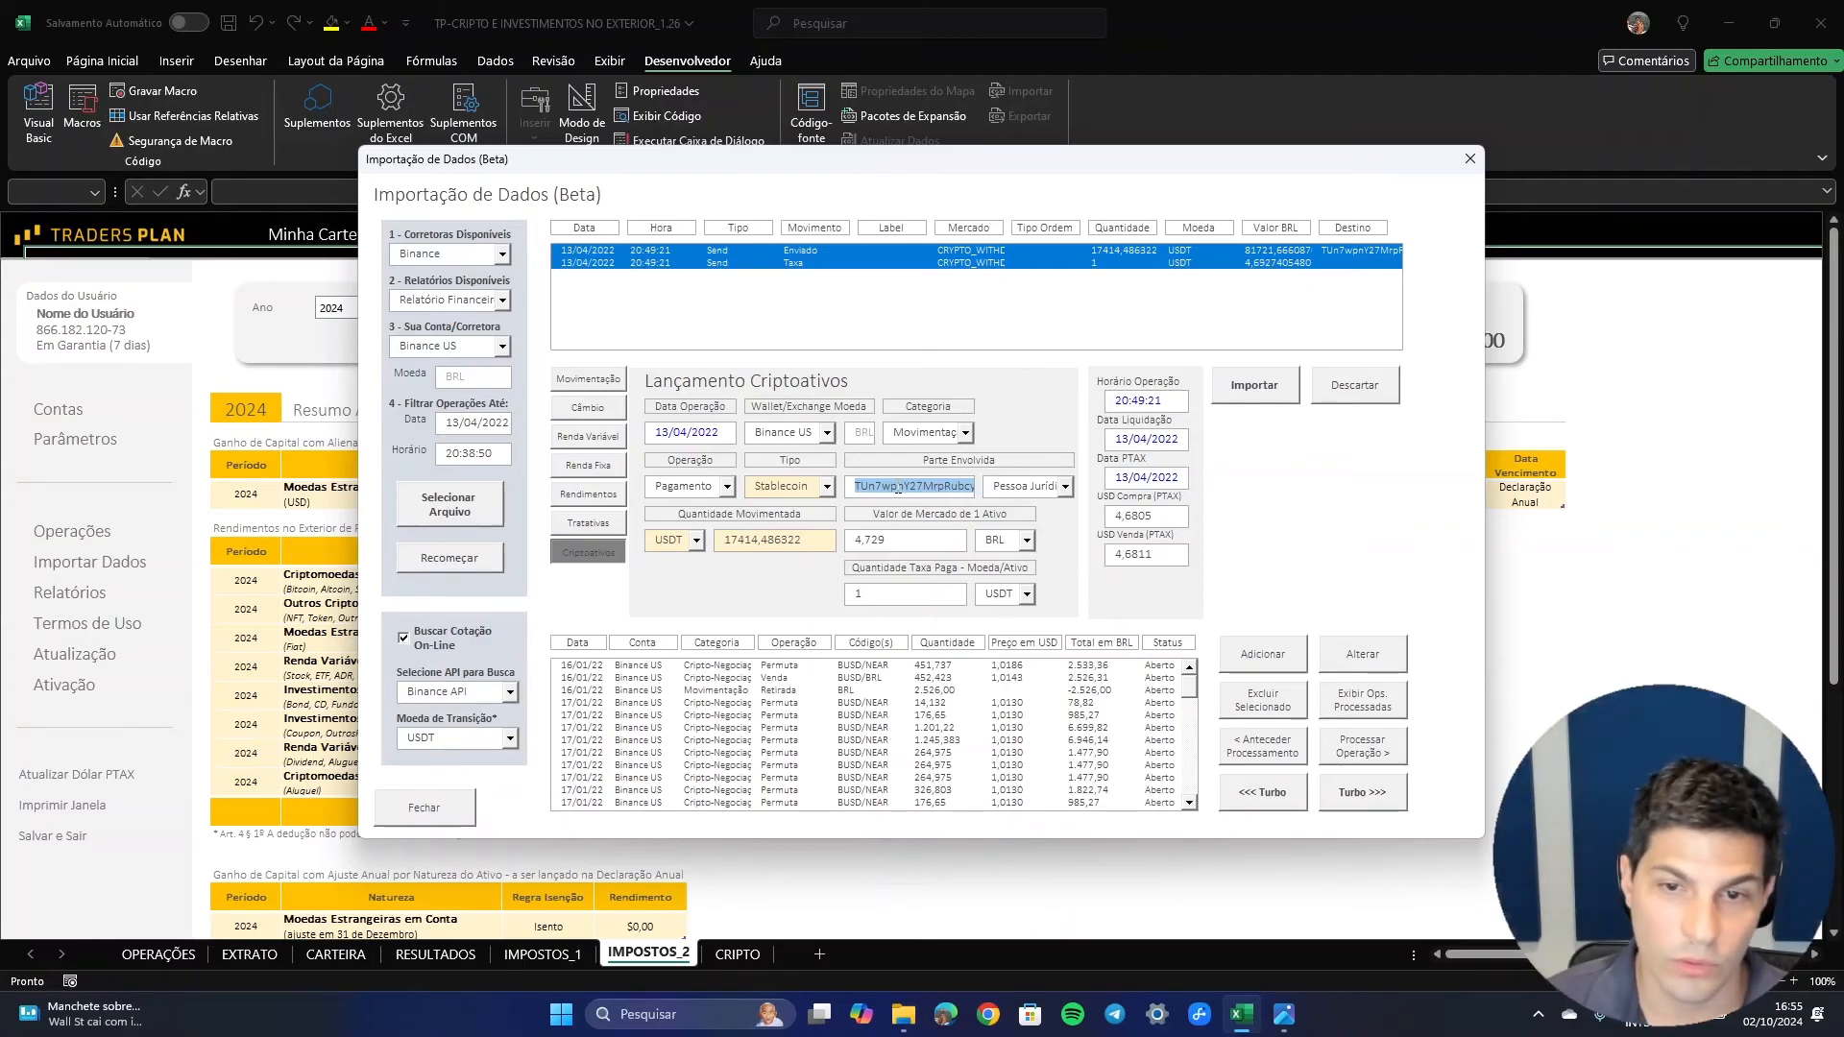
pyautogui.click(1264, 390)
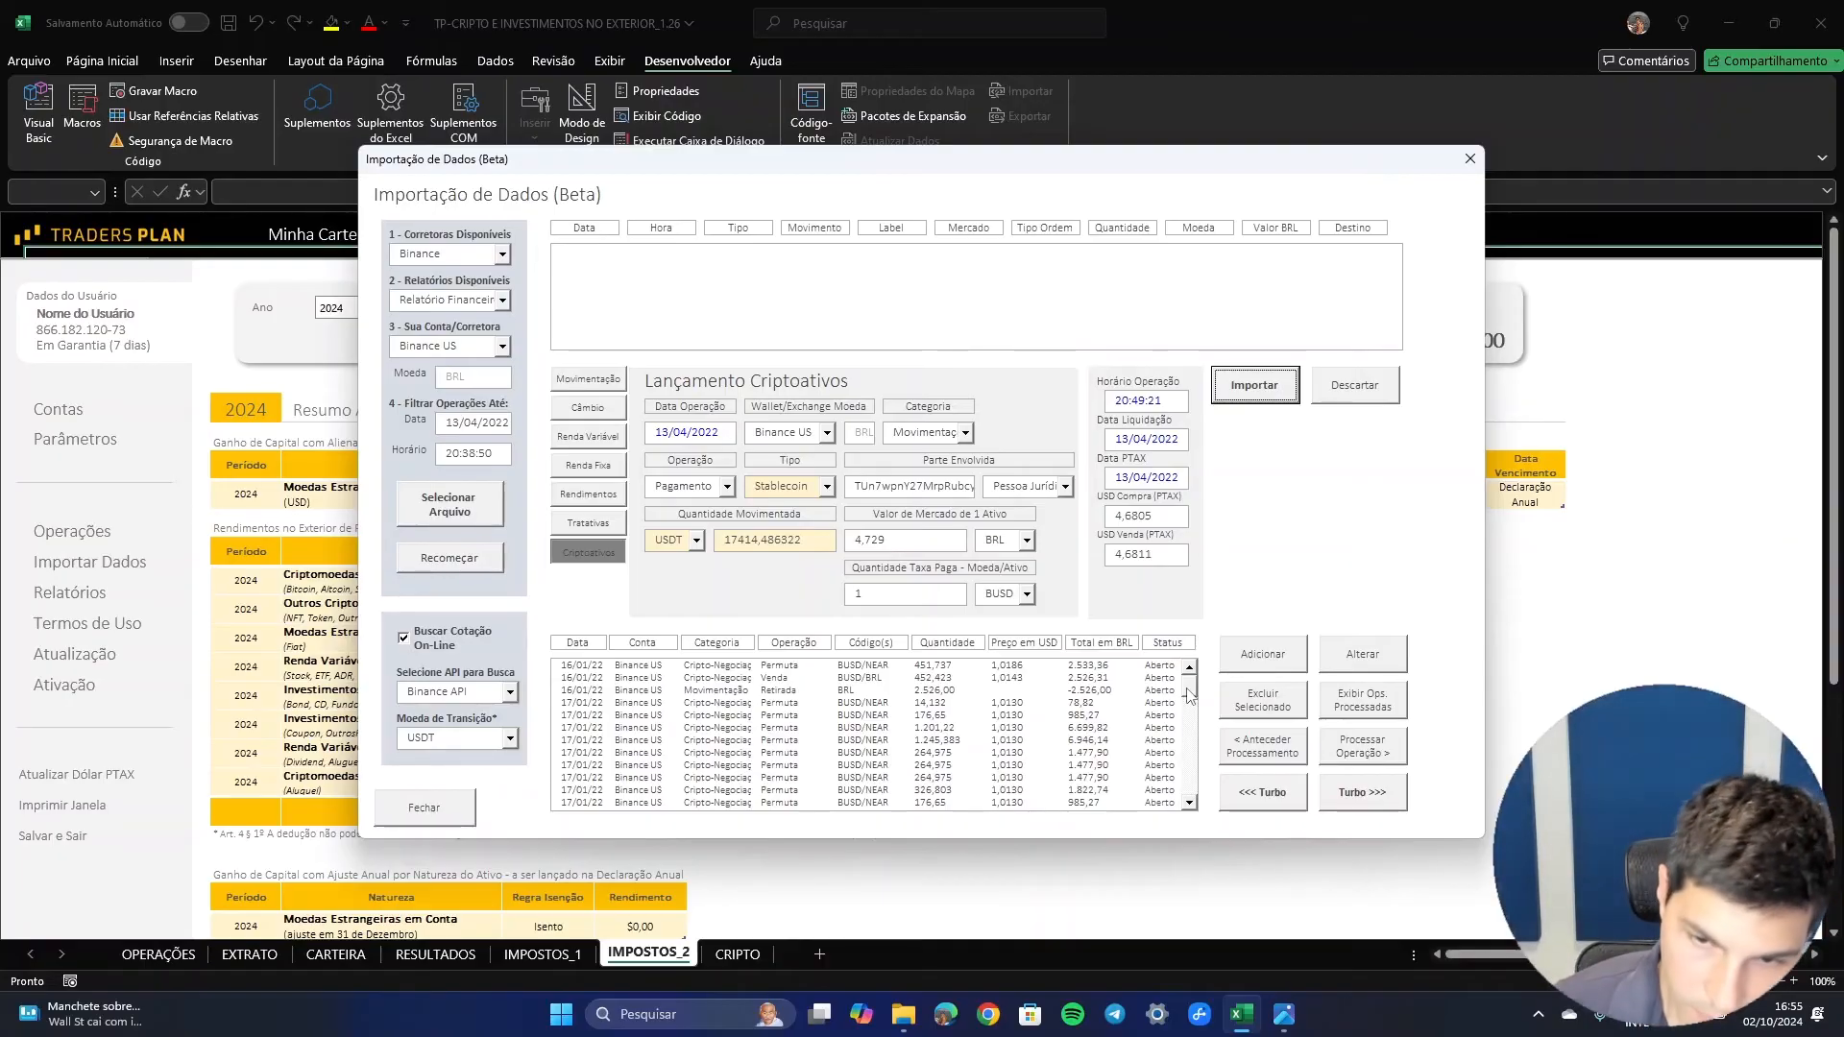
# - Close the data import form and open the Operações entry form from the portfolio page
pyautogui.click(1191, 719)
pyautogui.scroll(3, 1195, 722)
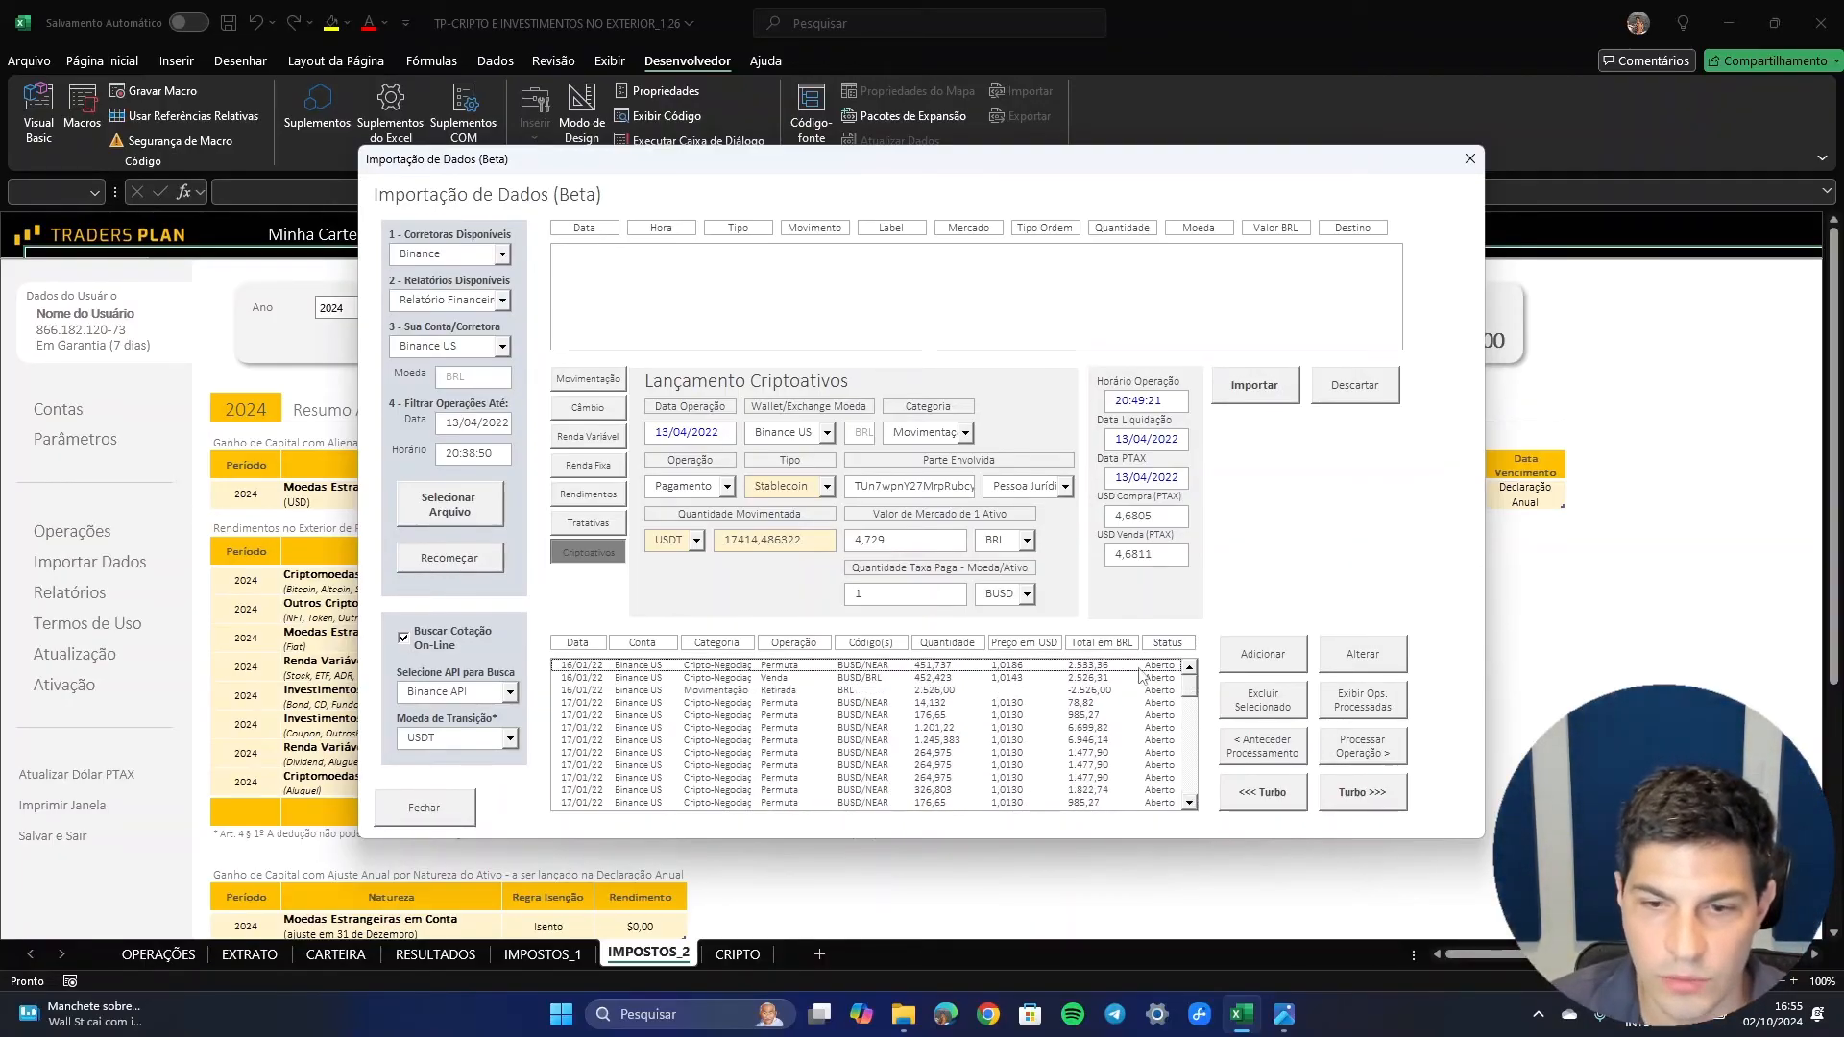
pyautogui.click(423, 807)
pyautogui.click(928, 564)
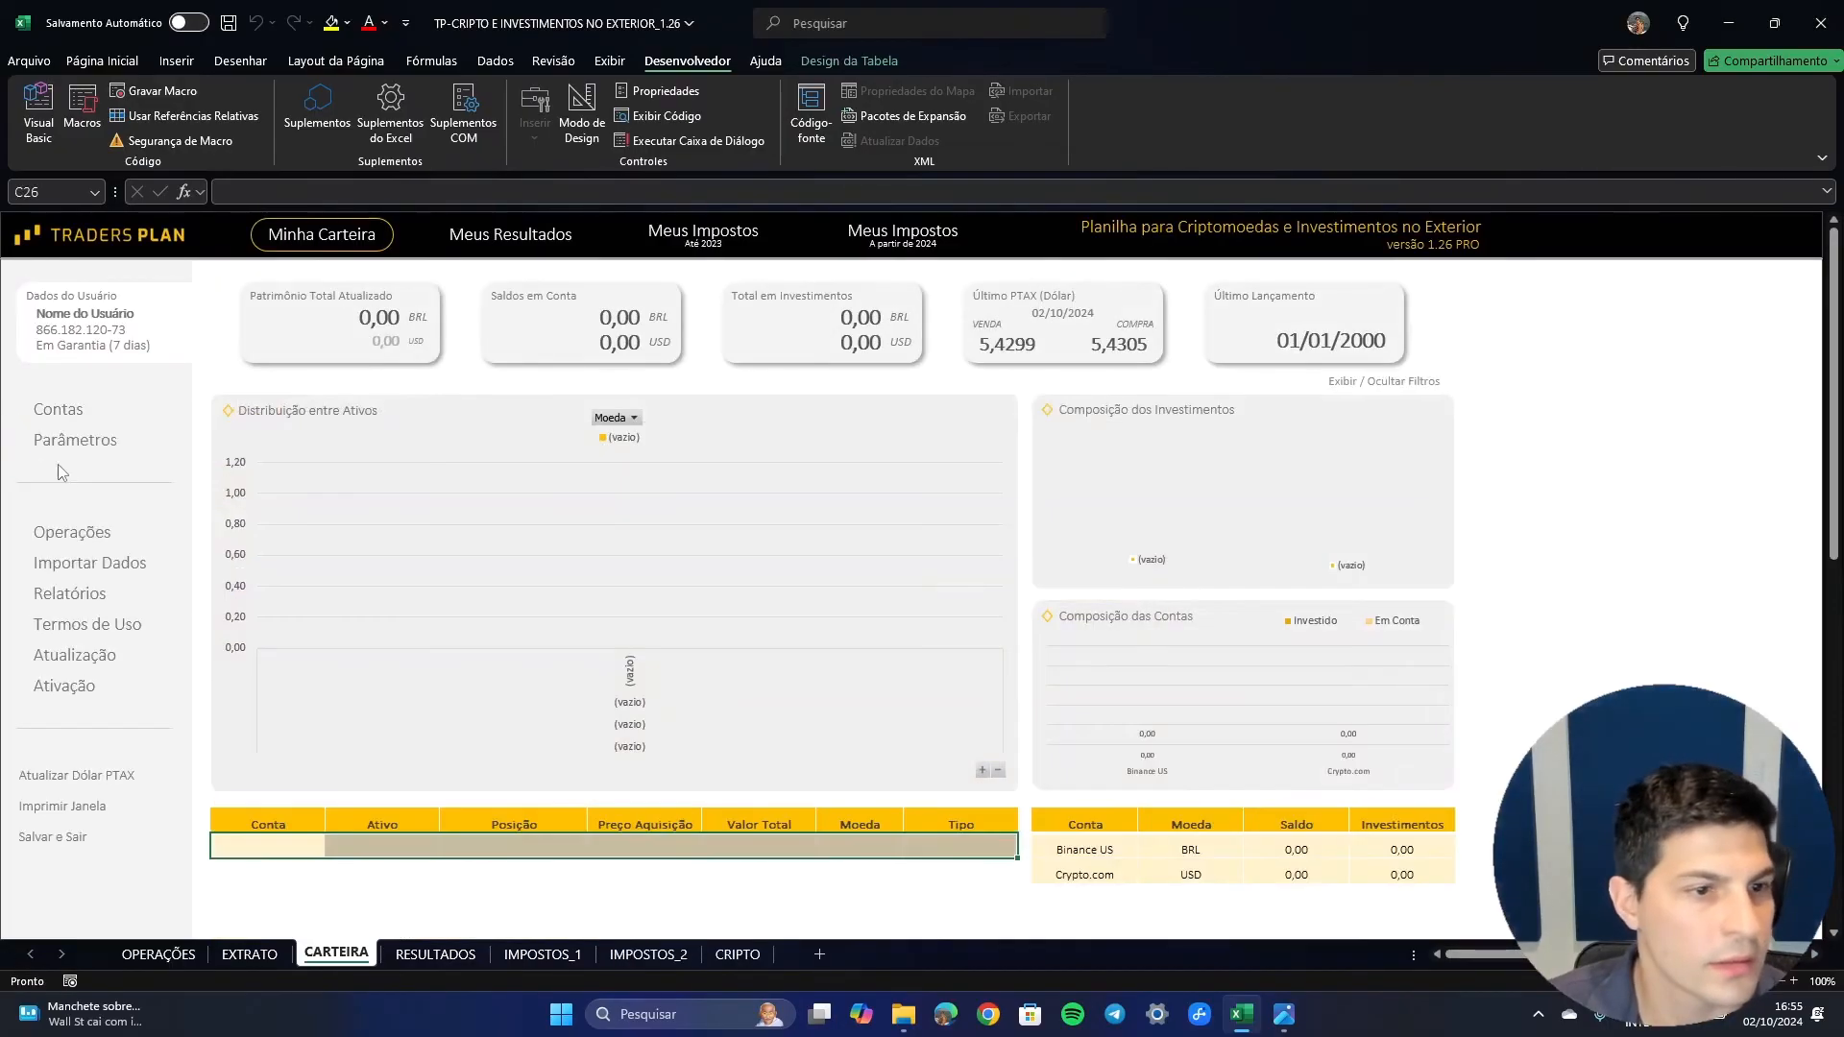
pyautogui.click(72, 531)
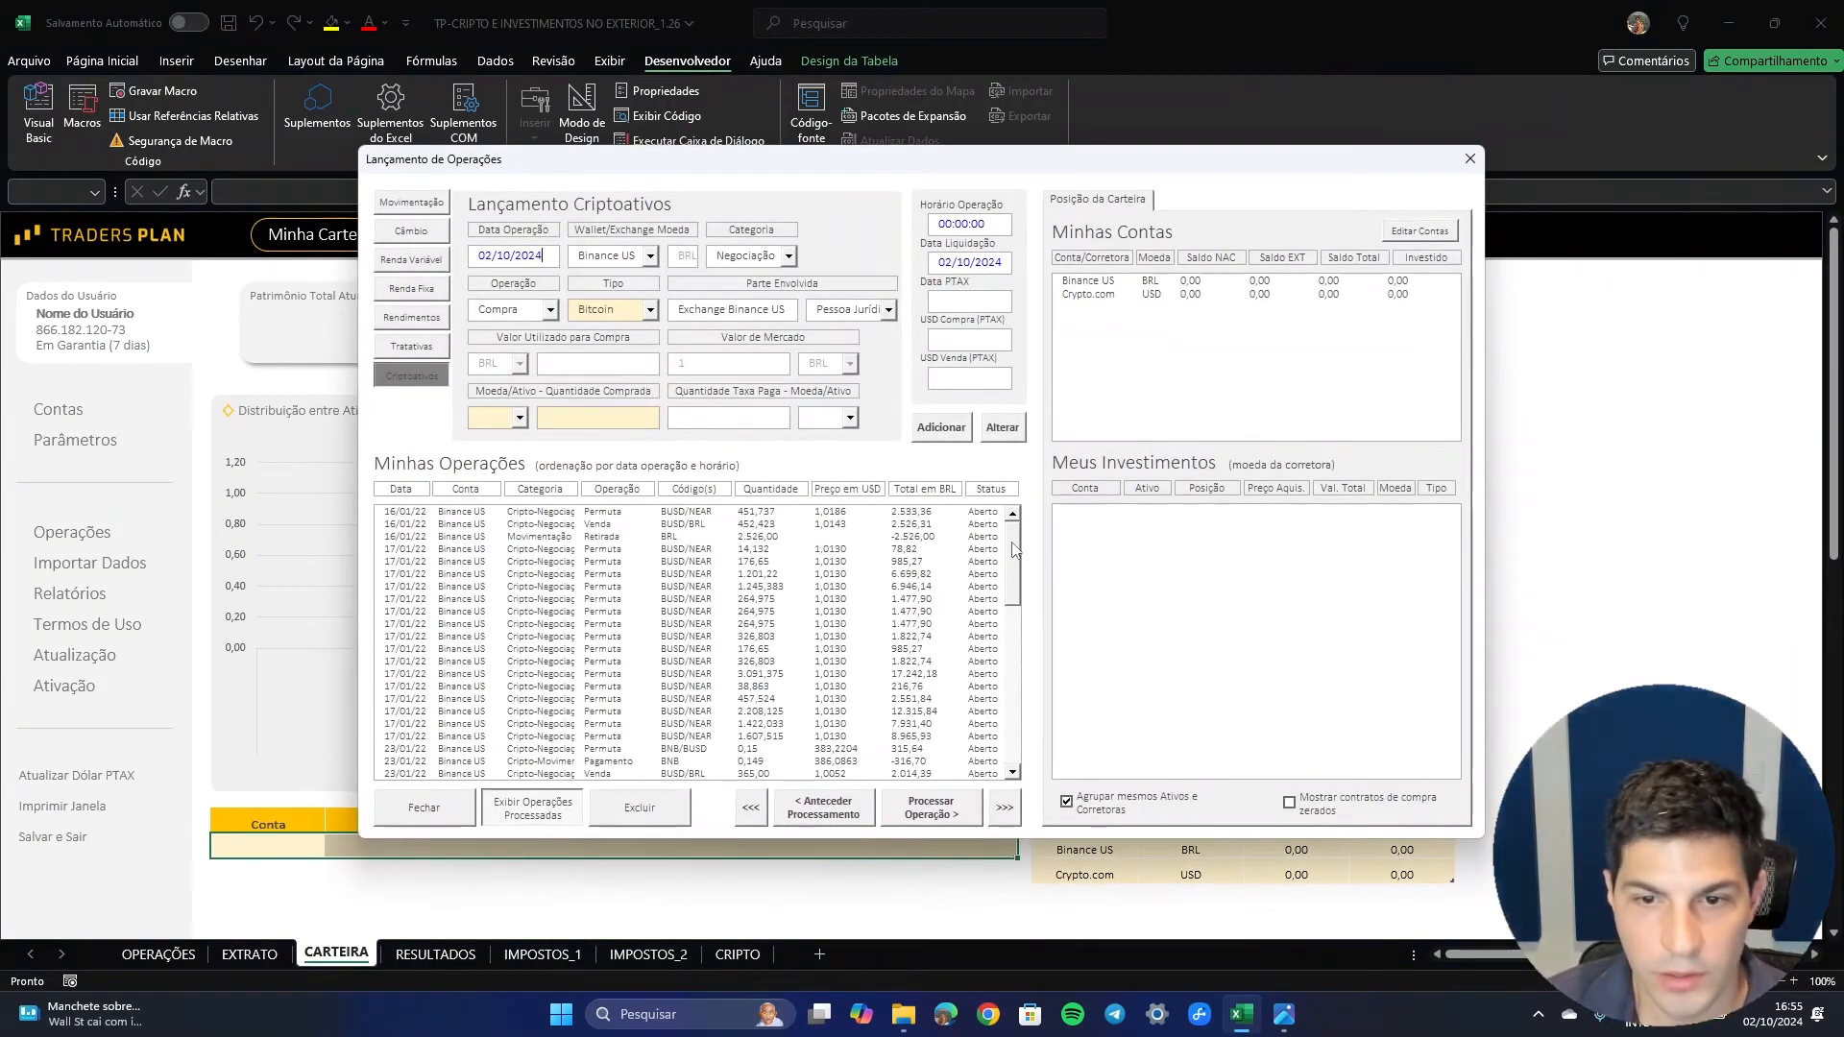
# - Load the first 16/01/2022 BUSD/NEAR exchange, try to process it, and check the NEAR quantity used
pyautogui.doubleClick(552, 513)
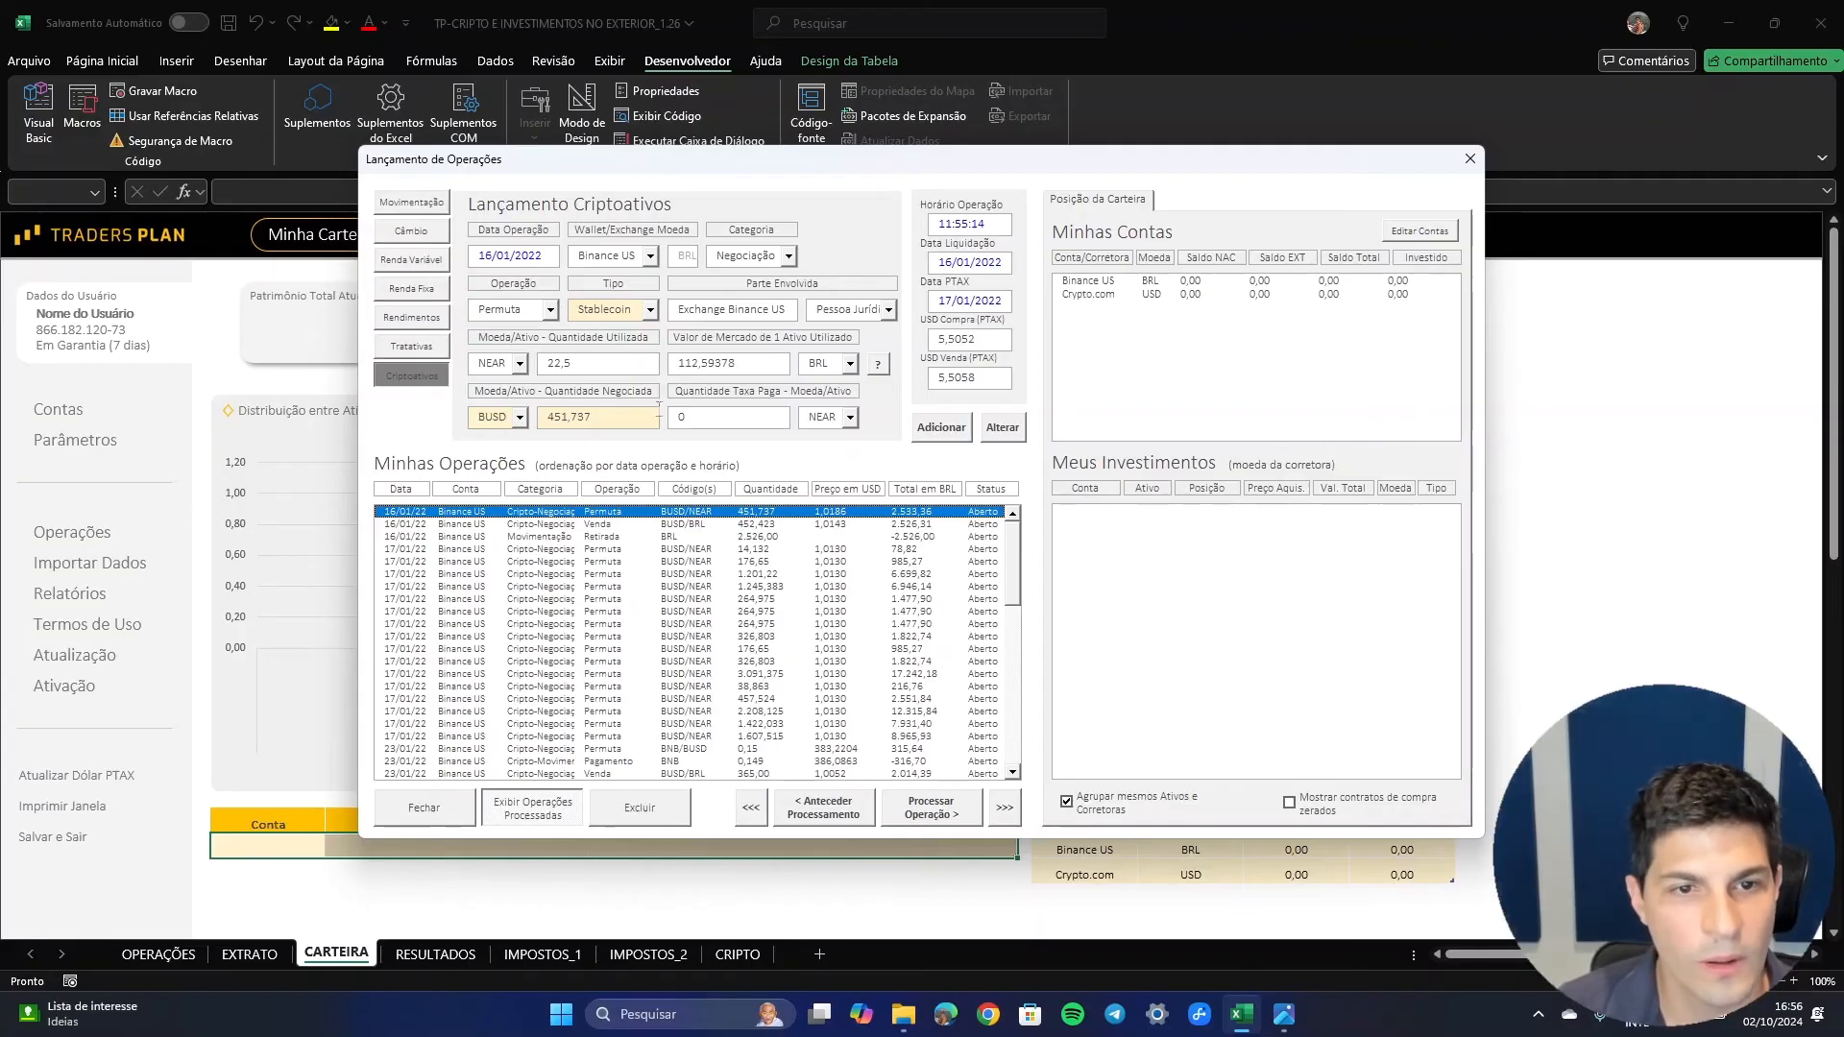
pyautogui.click(942, 810)
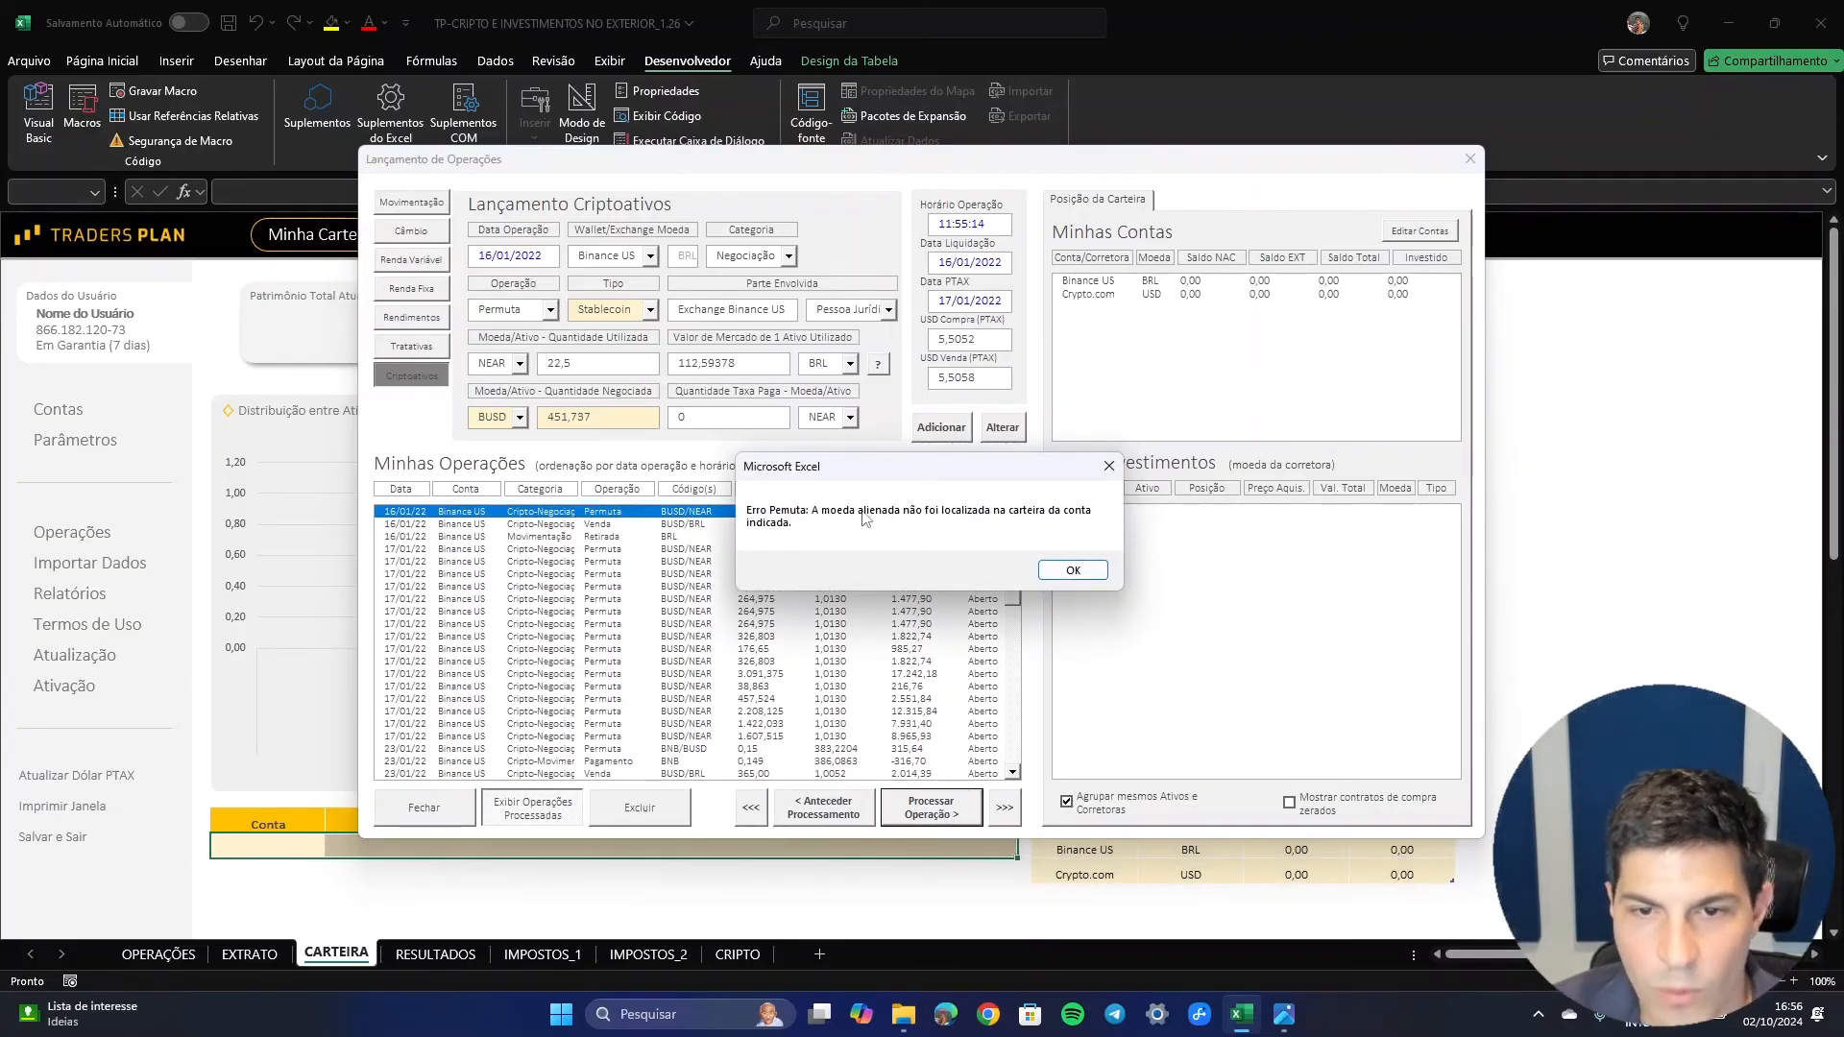
pyautogui.click(1076, 571)
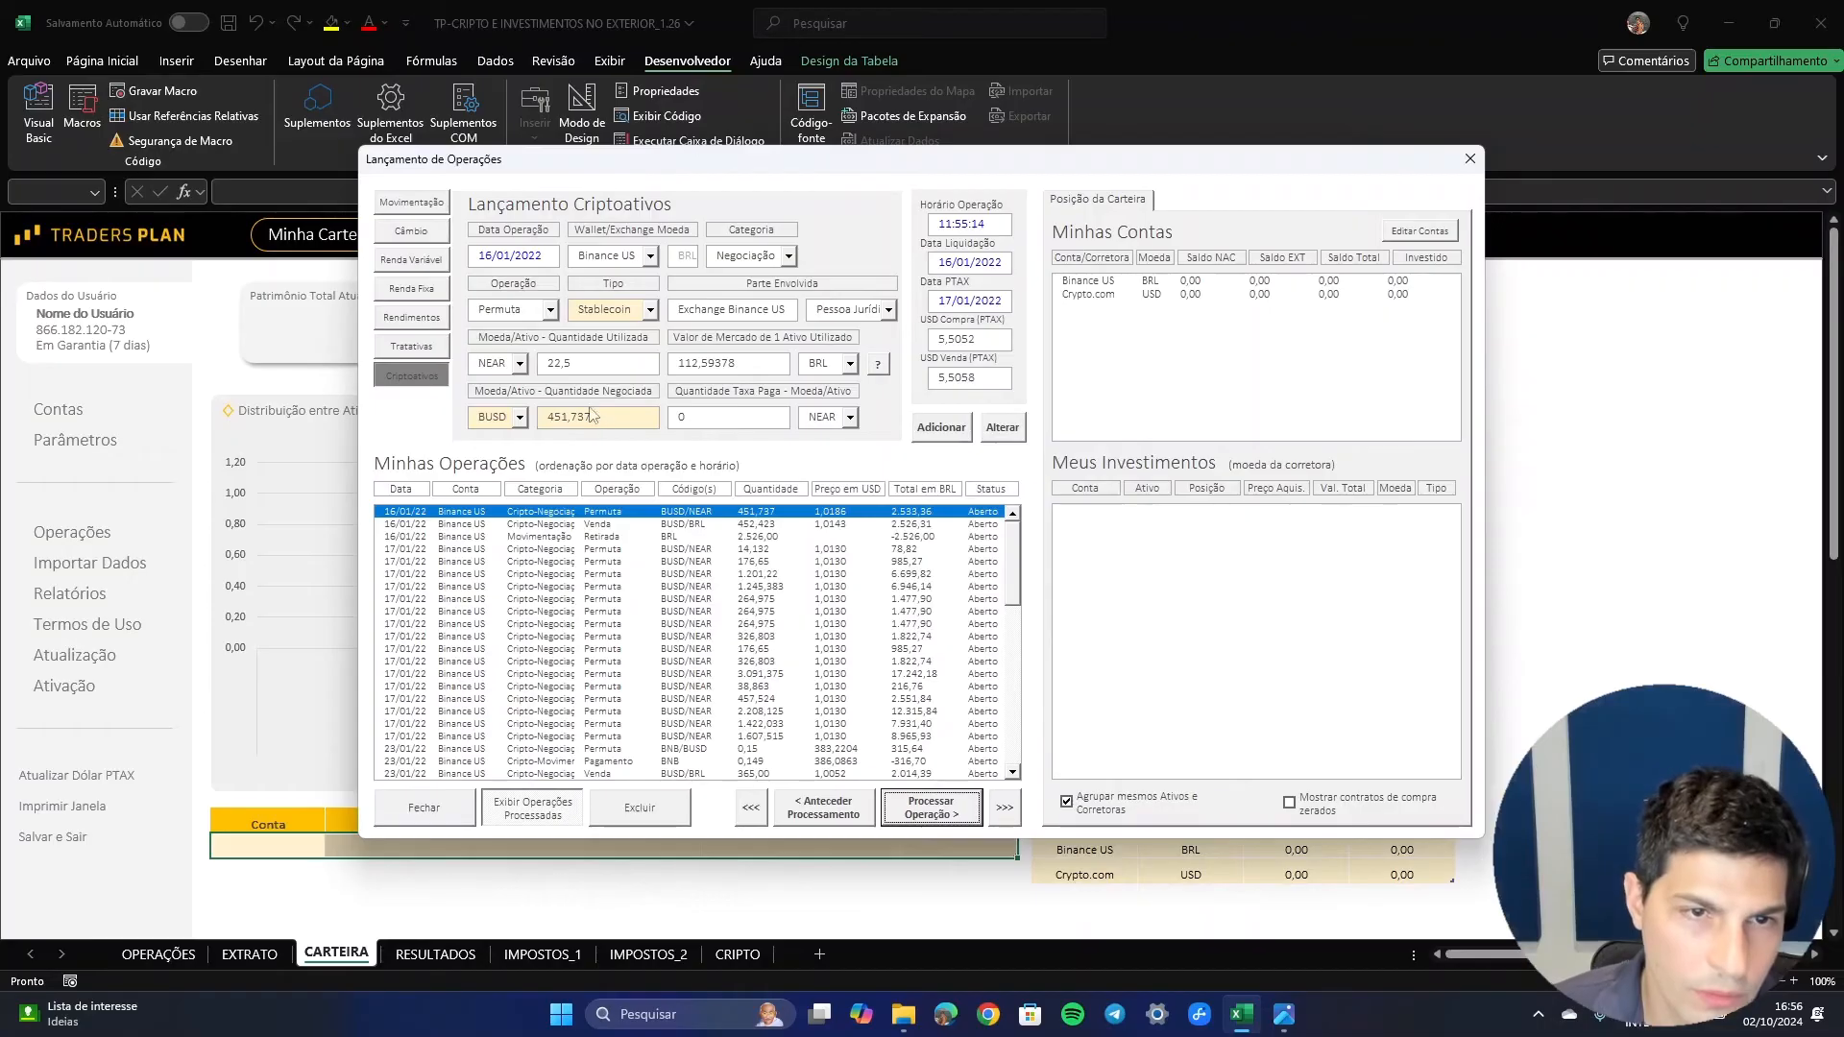
pyautogui.moveTo(574, 363); pyautogui.dragTo(464, 371)
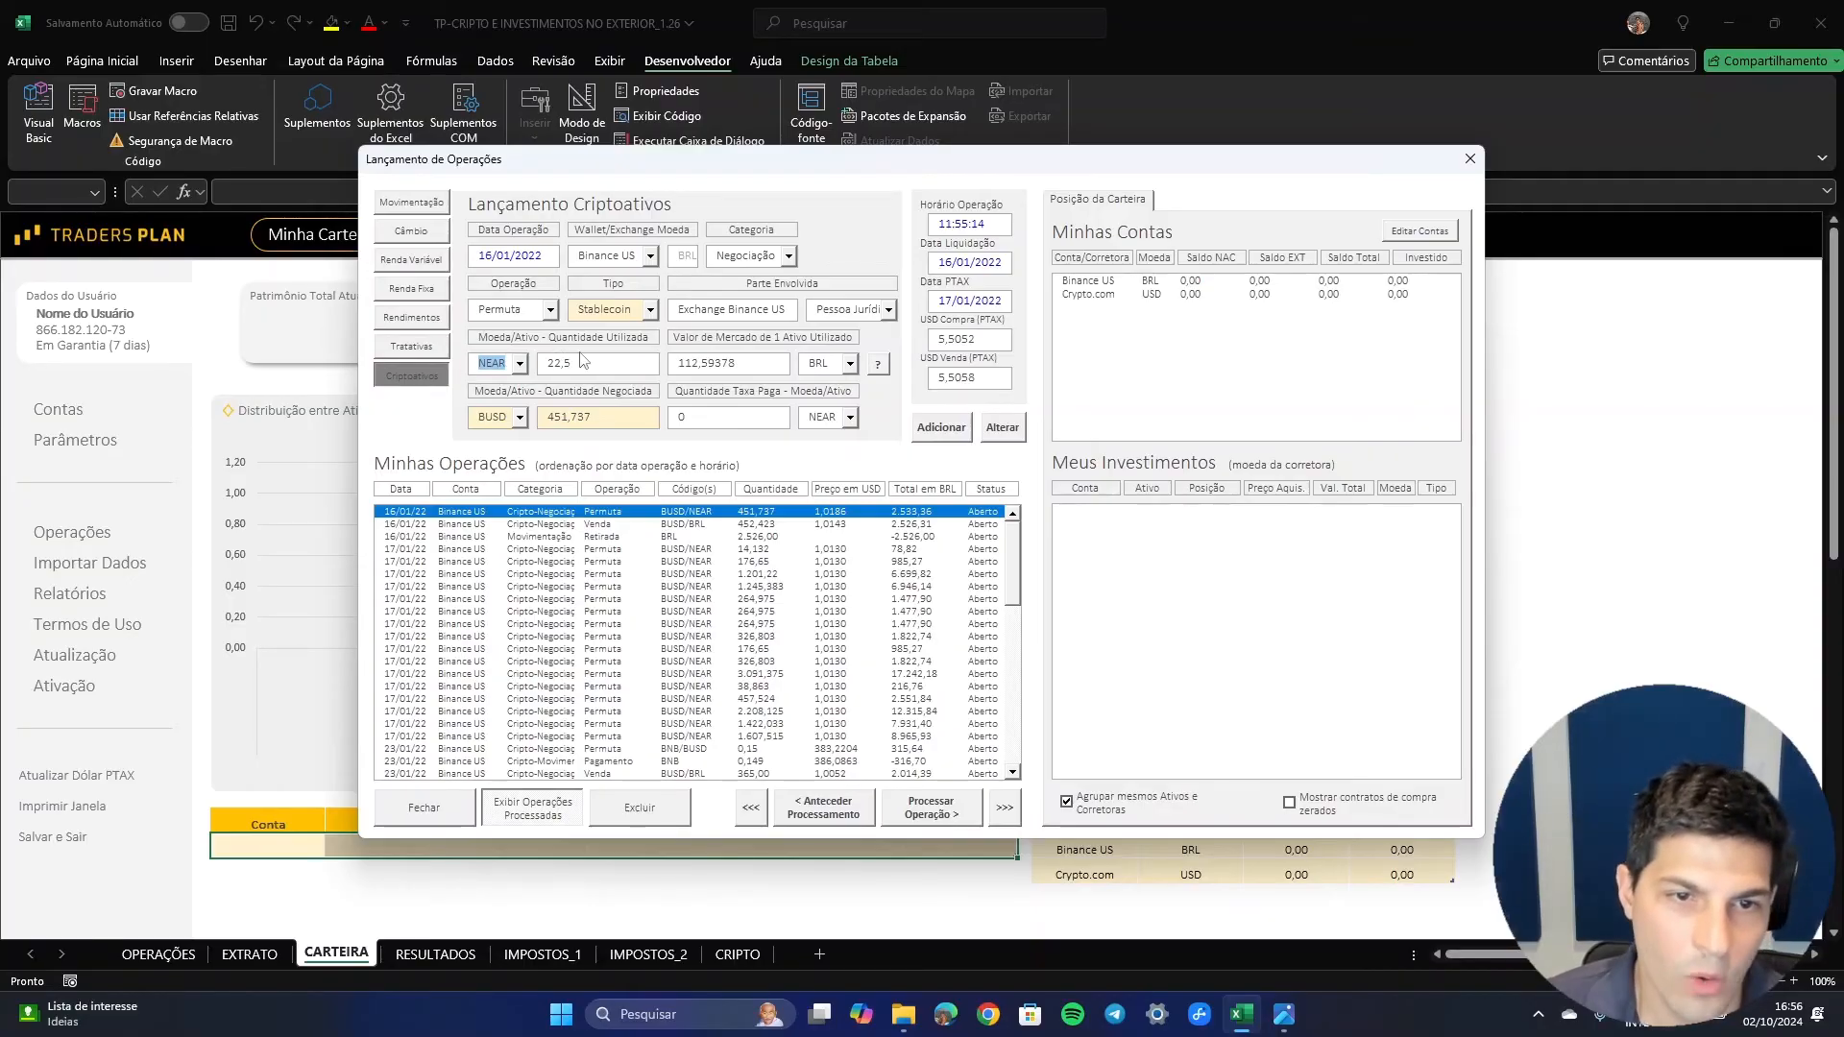
# - Check the exchange's BUSD asset, then change the crypto entry to a Compra operation dated 01/01/2022
pyautogui.moveTo(507, 418); pyautogui.dragTo(475, 419)
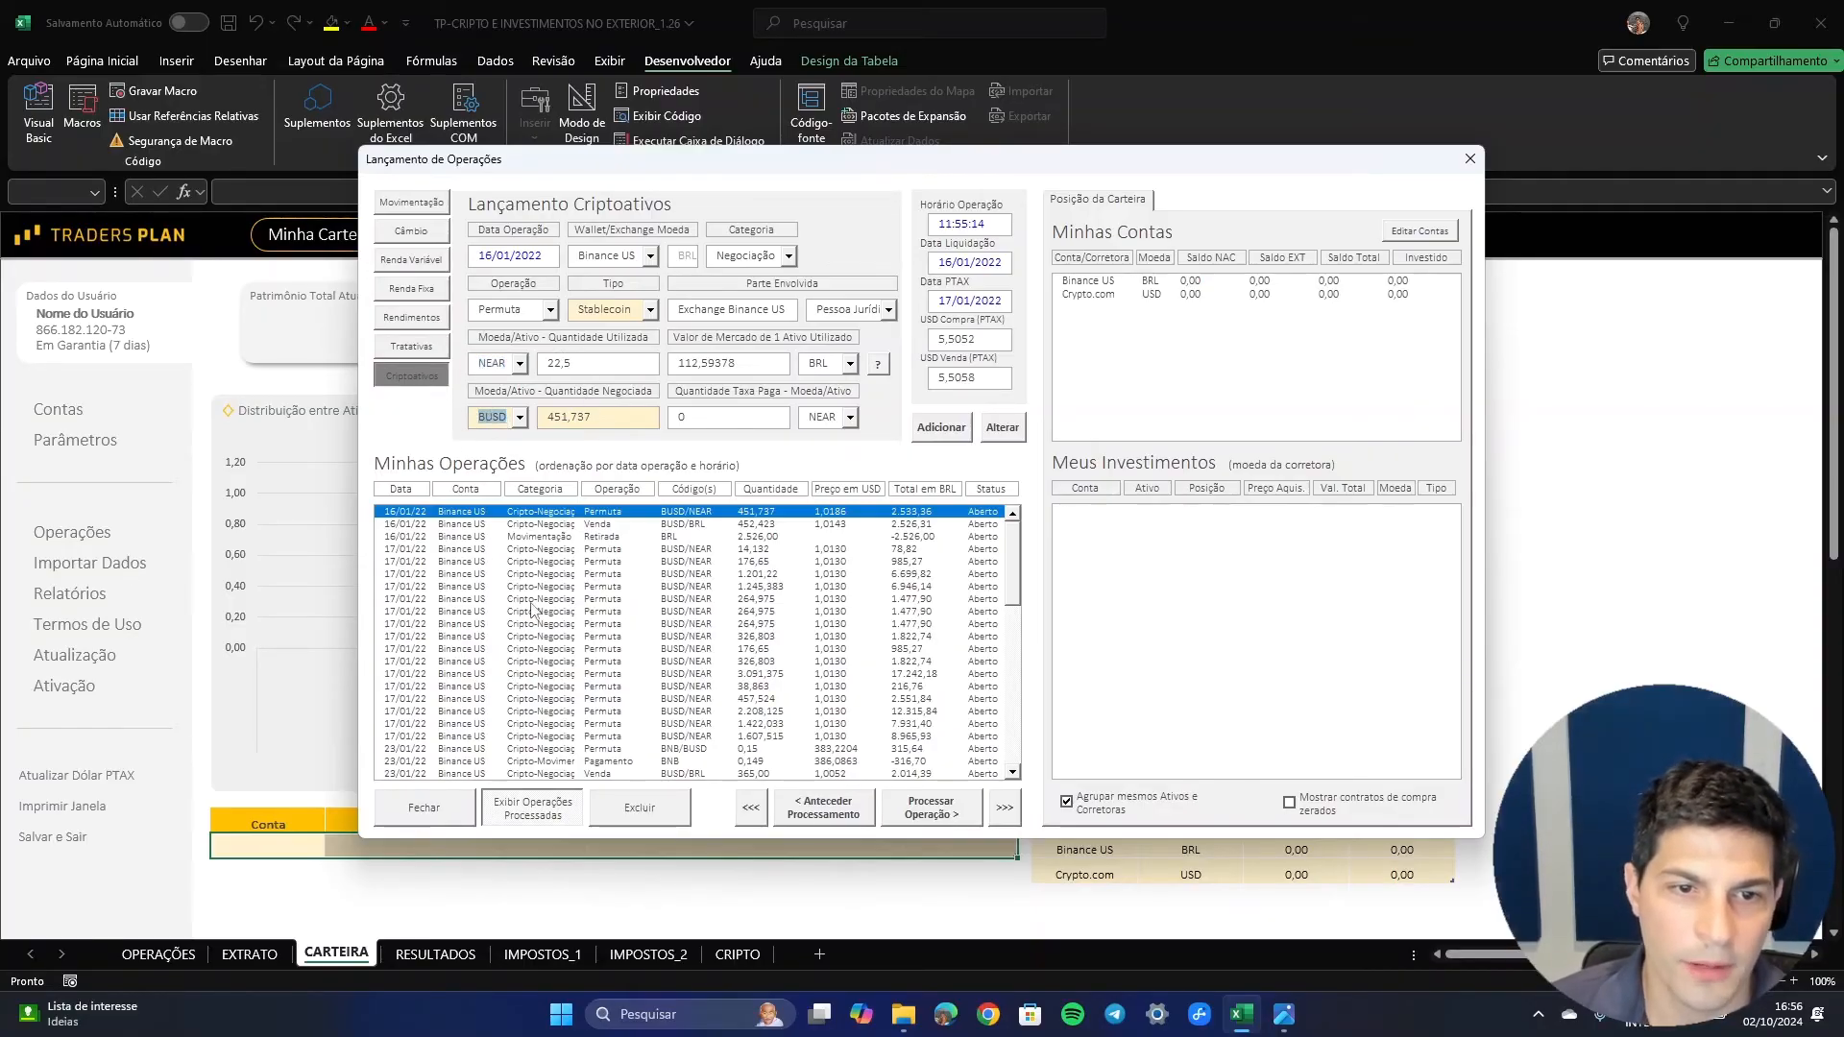
pyautogui.click(546, 516)
pyautogui.doubleClick(510, 256)
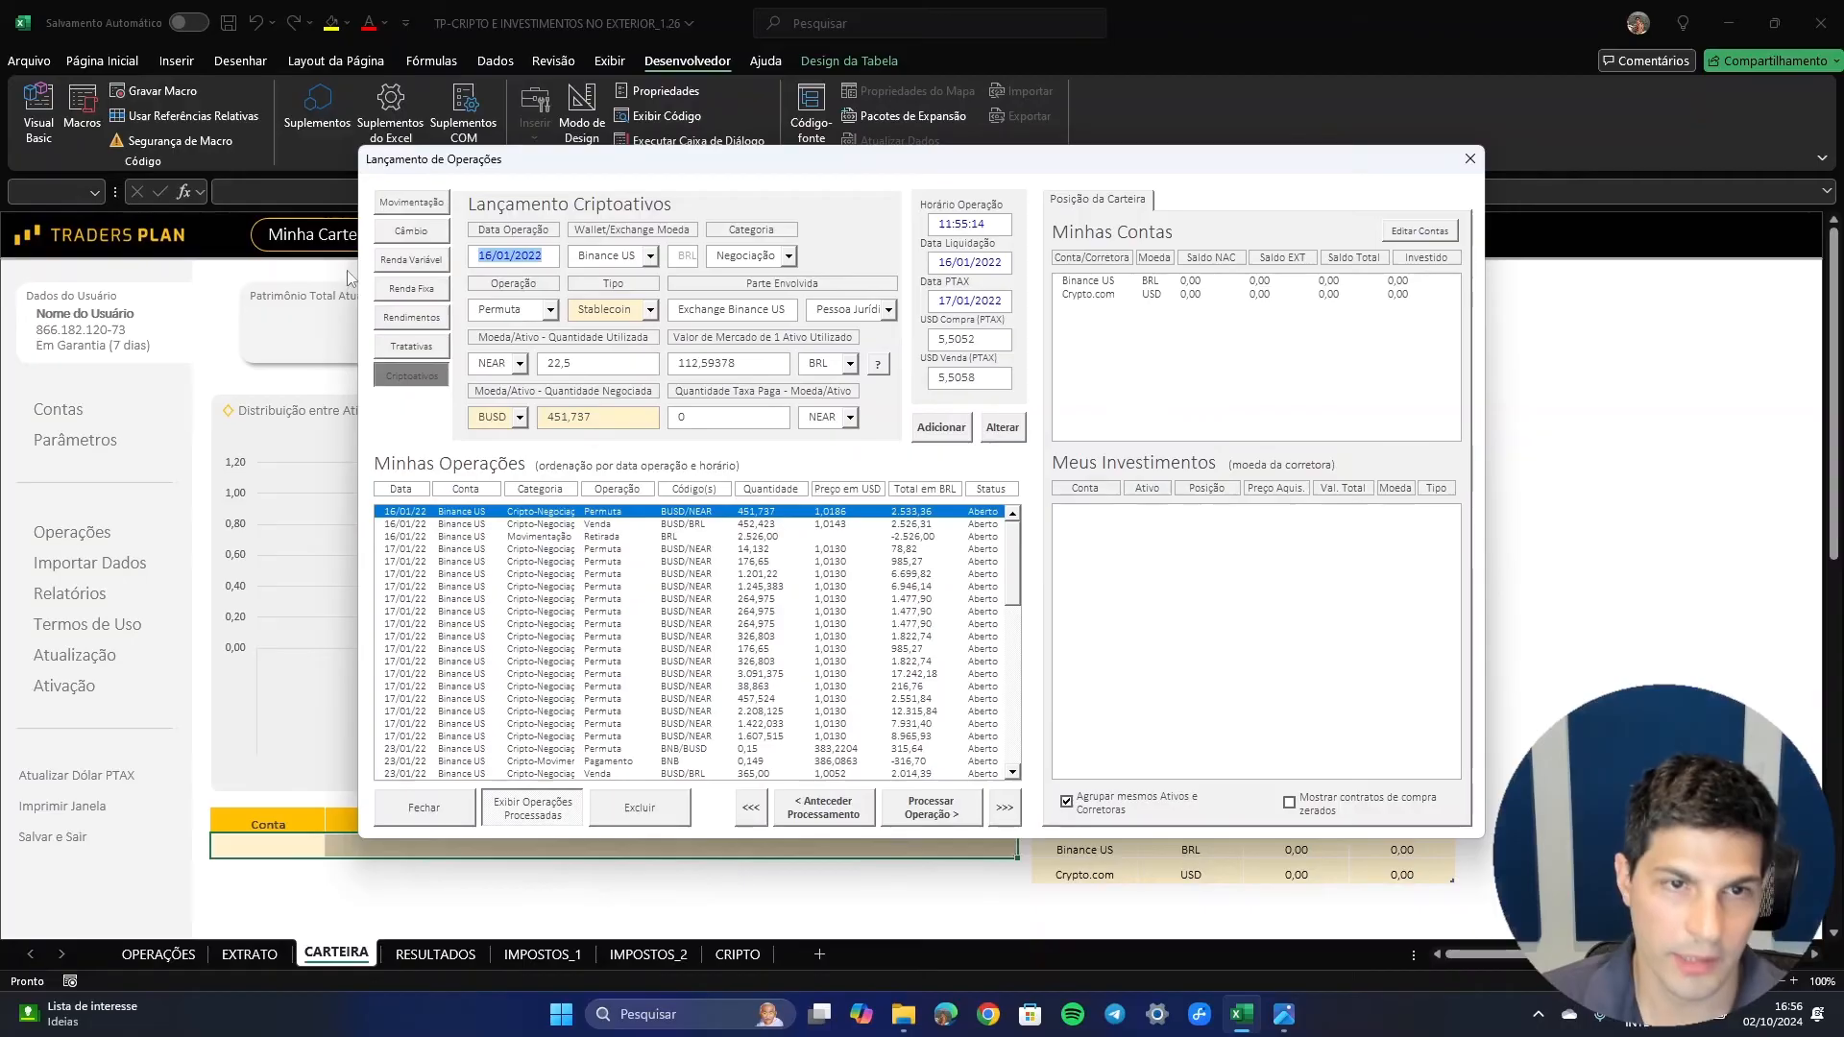
pyautogui.write('01/01')
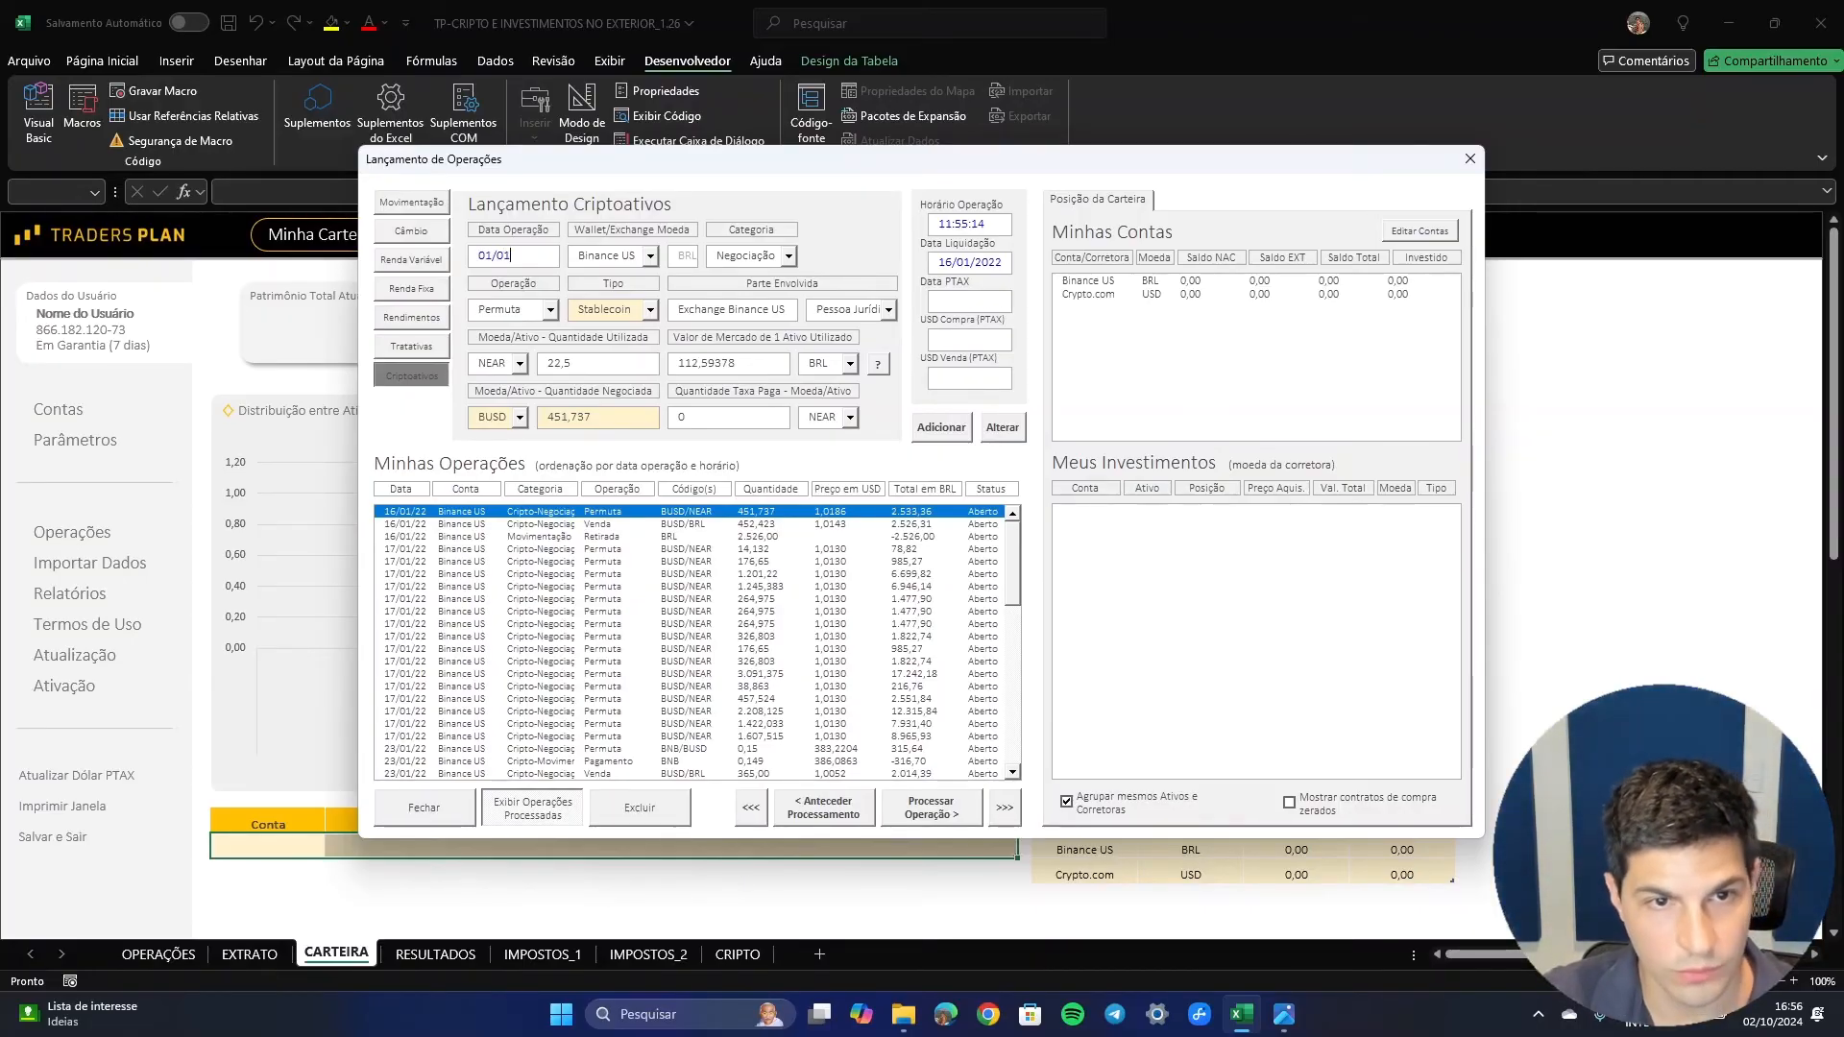
pyautogui.write('/2022')
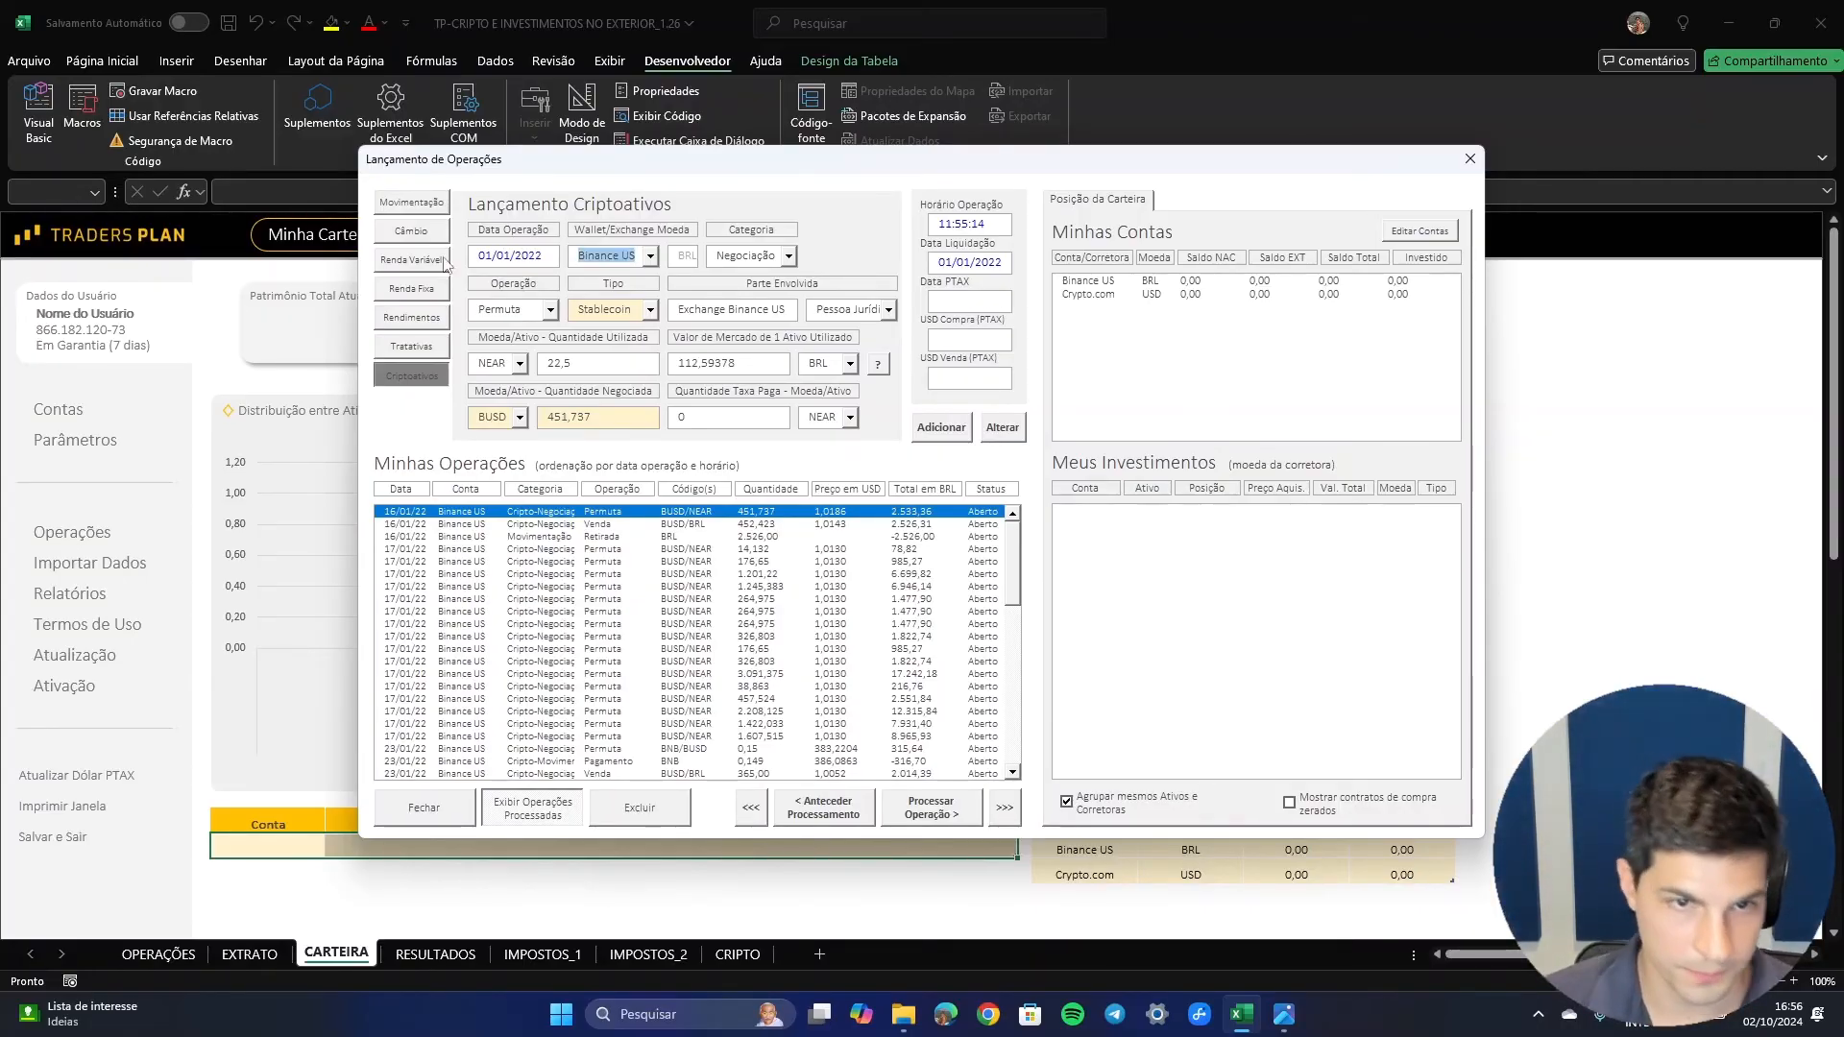
pyautogui.click(551, 309)
pyautogui.click(537, 330)
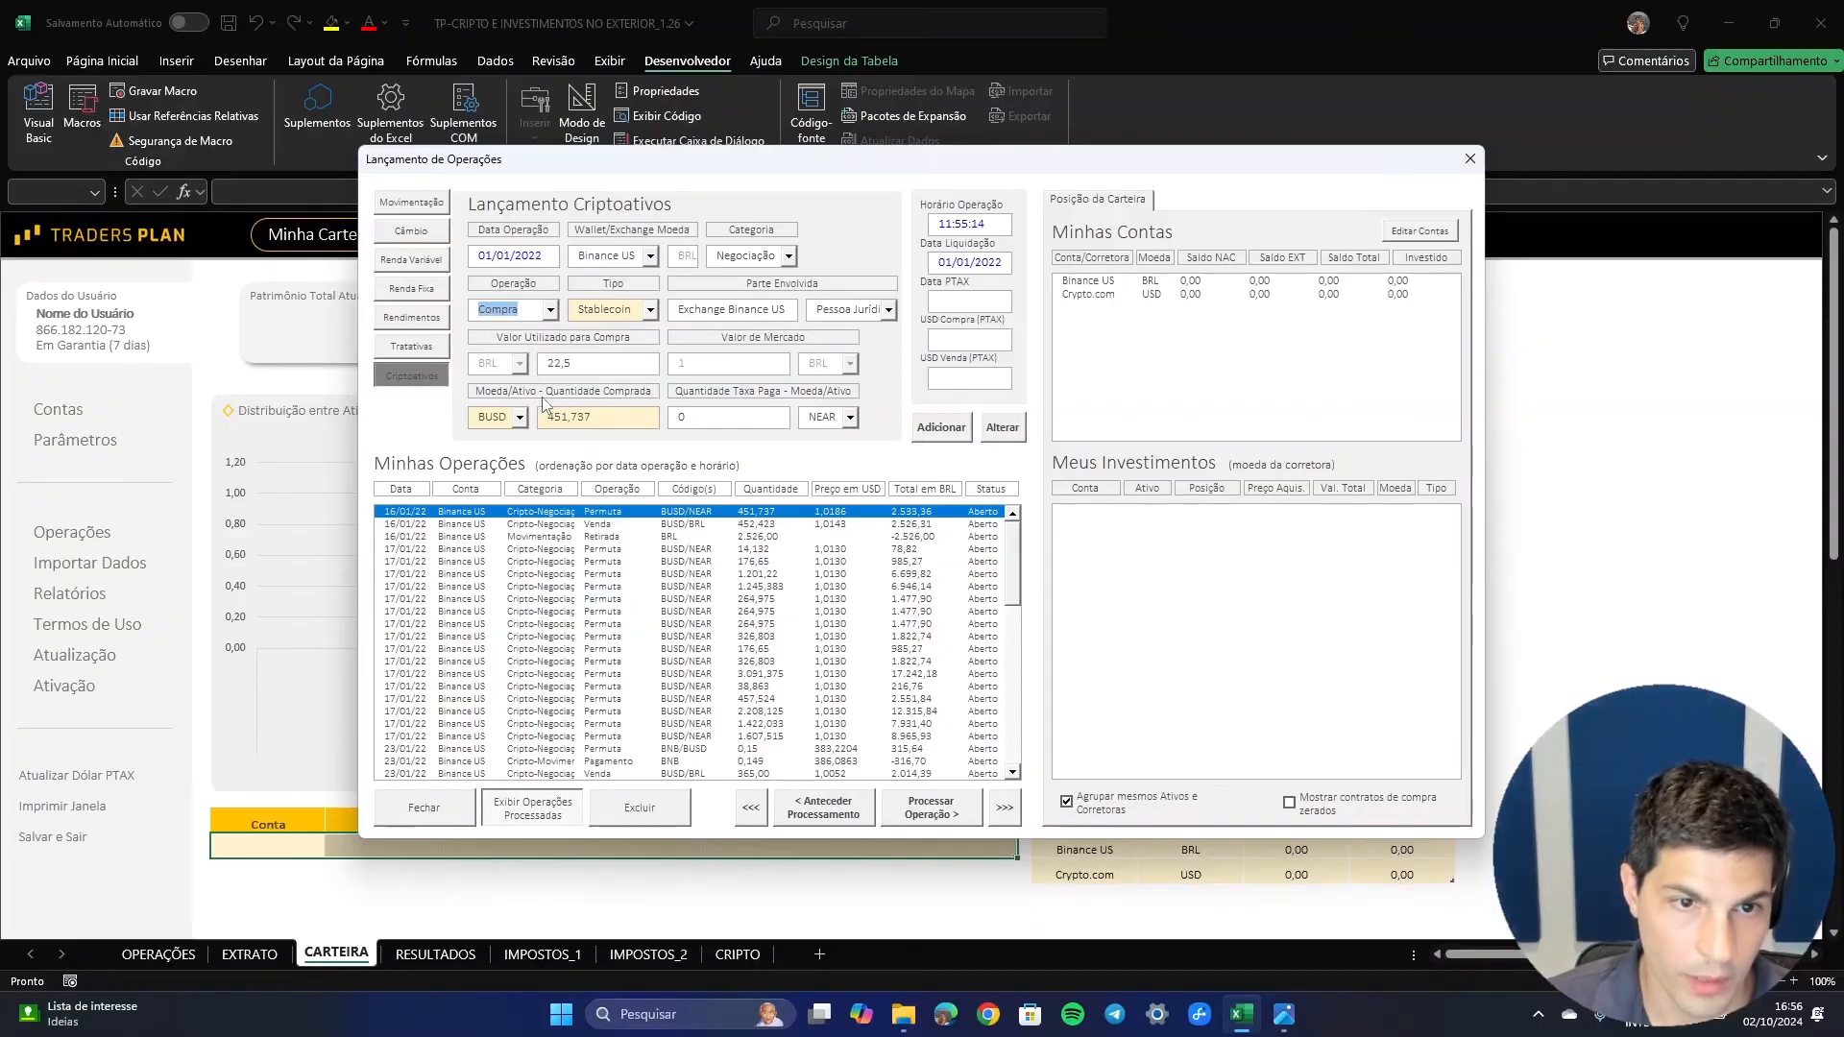
# - Set the purchase value to 200 BRL and the purchased asset to NEAR with a quantity of 22,5
pyautogui.click(573, 368)
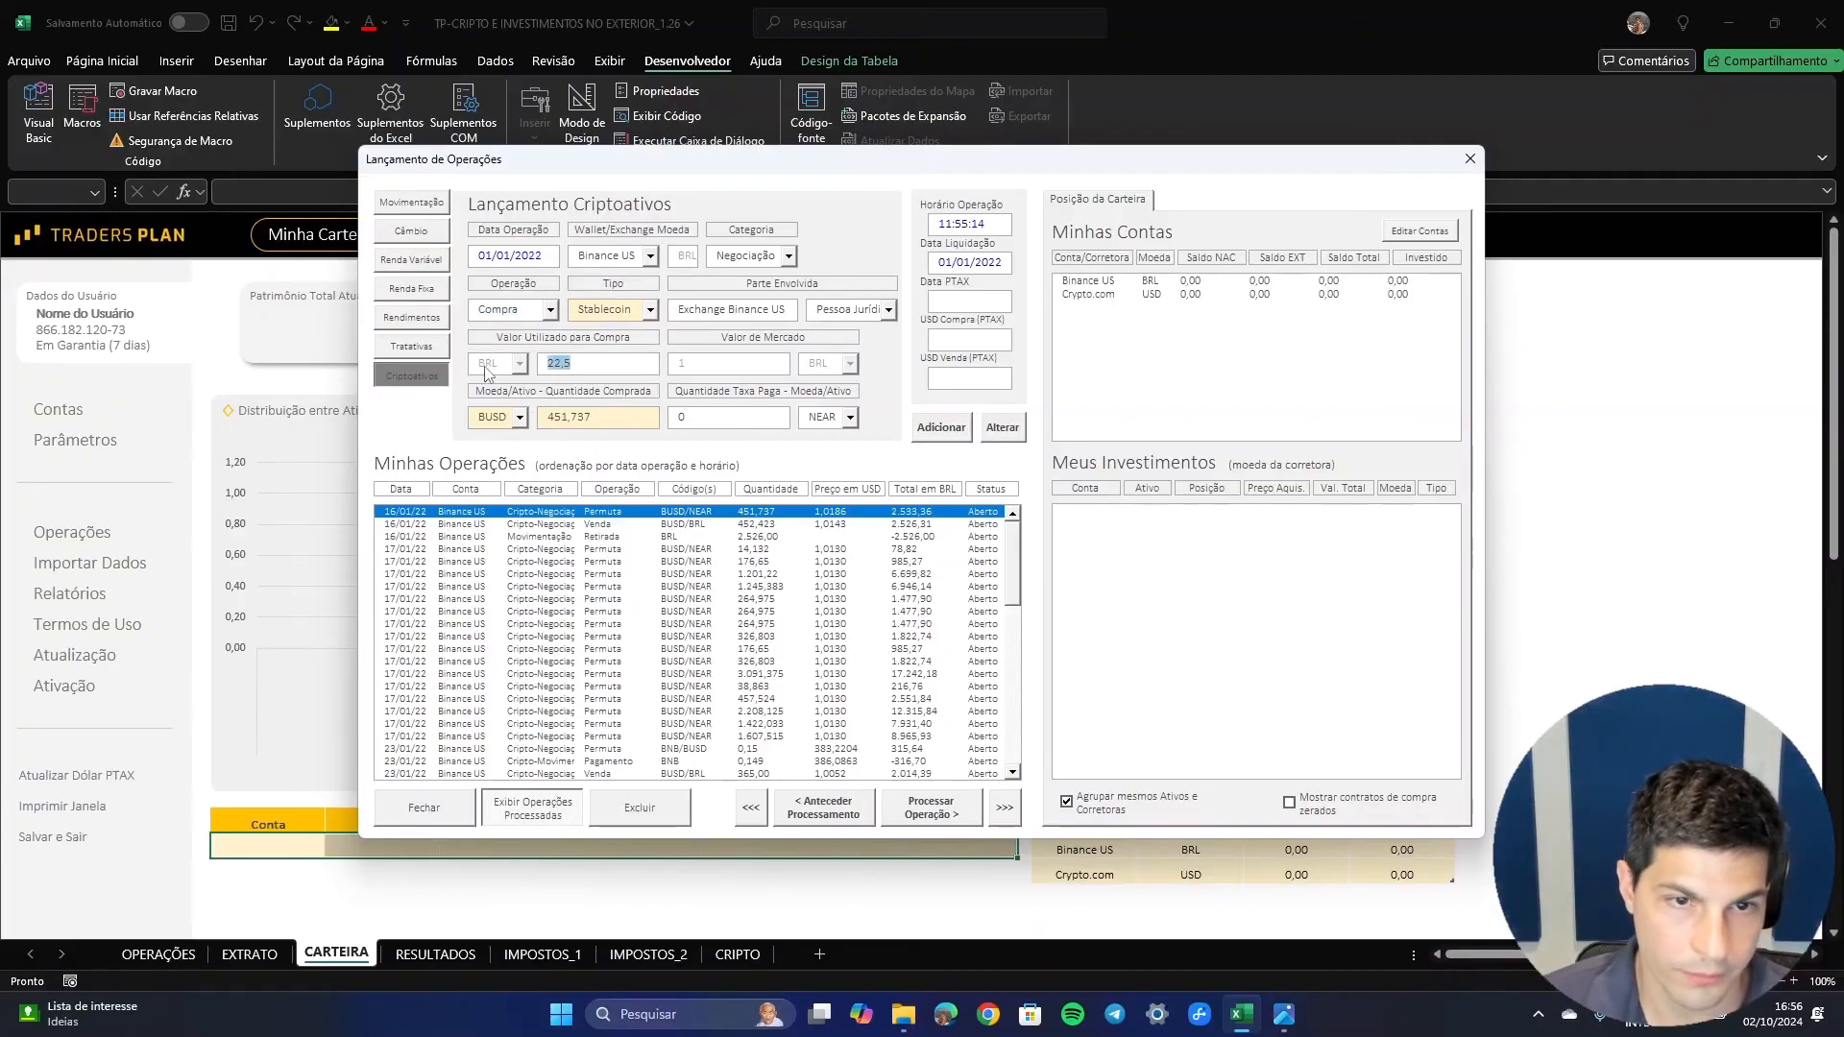
pyautogui.write('200')
pyautogui.press('Tab')
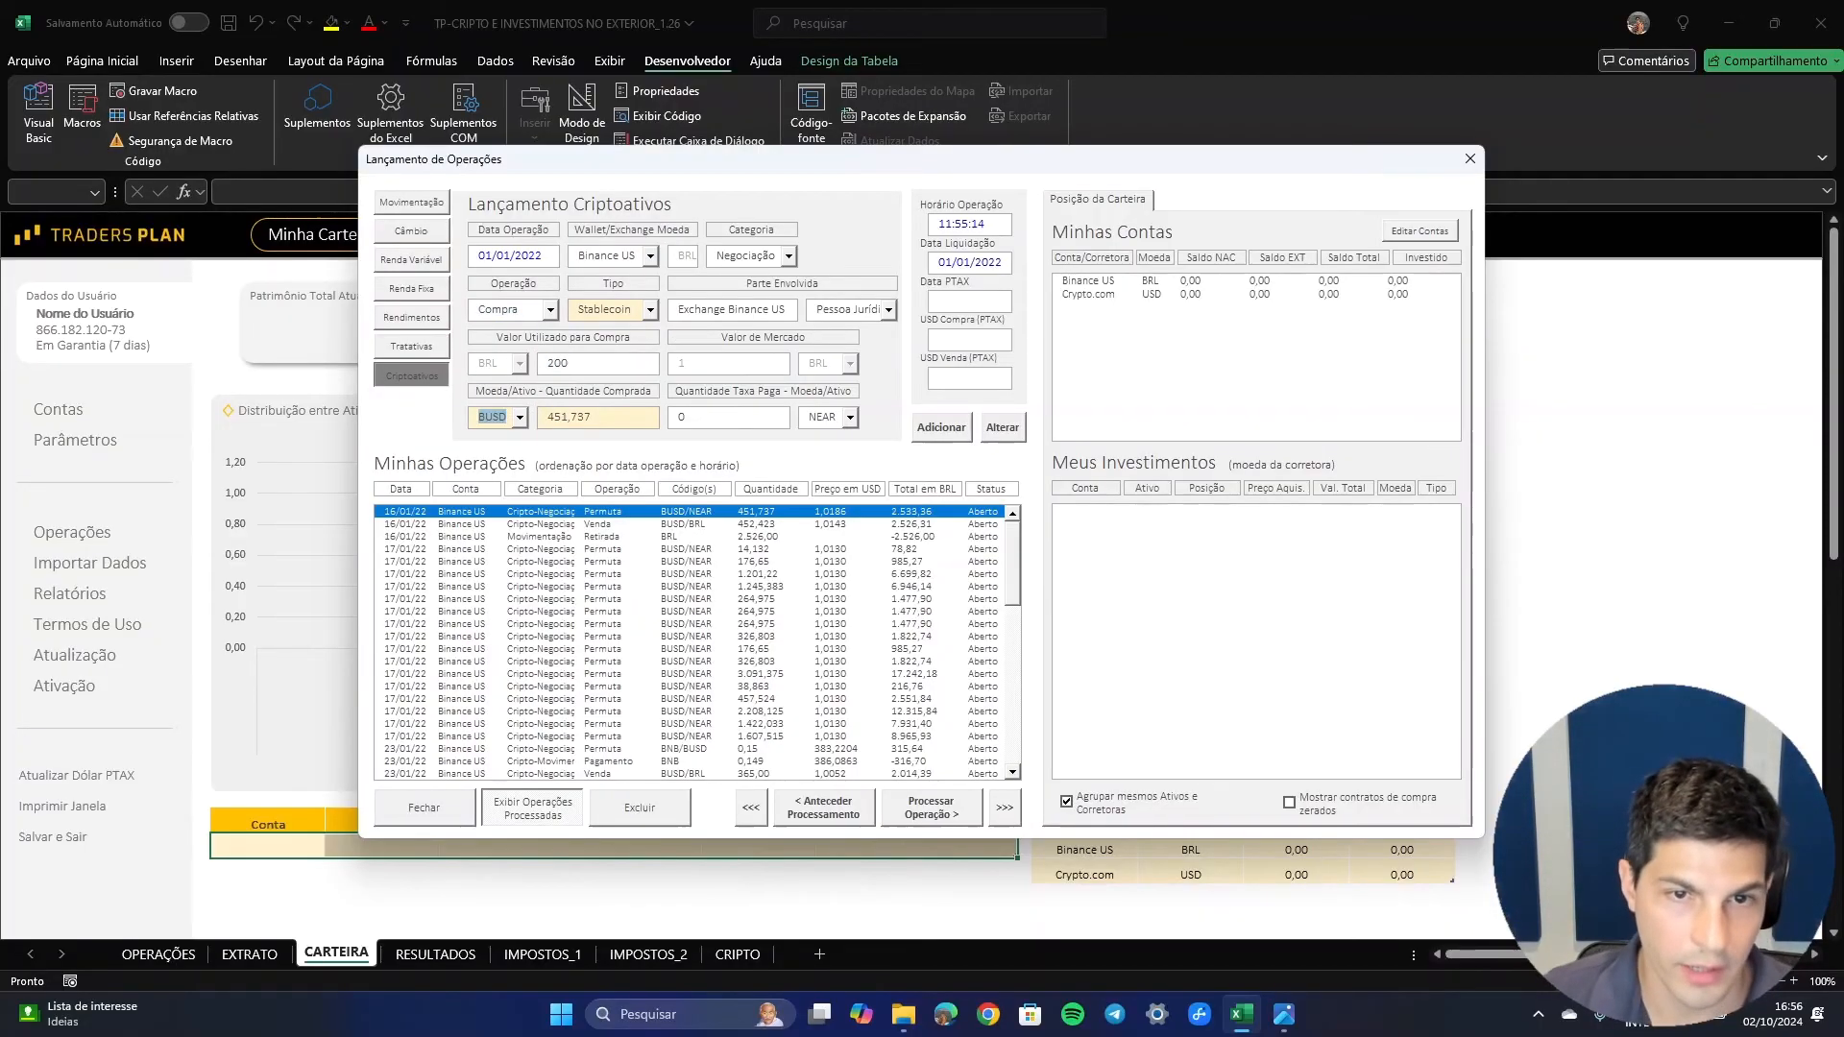
pyautogui.write('NEAR')
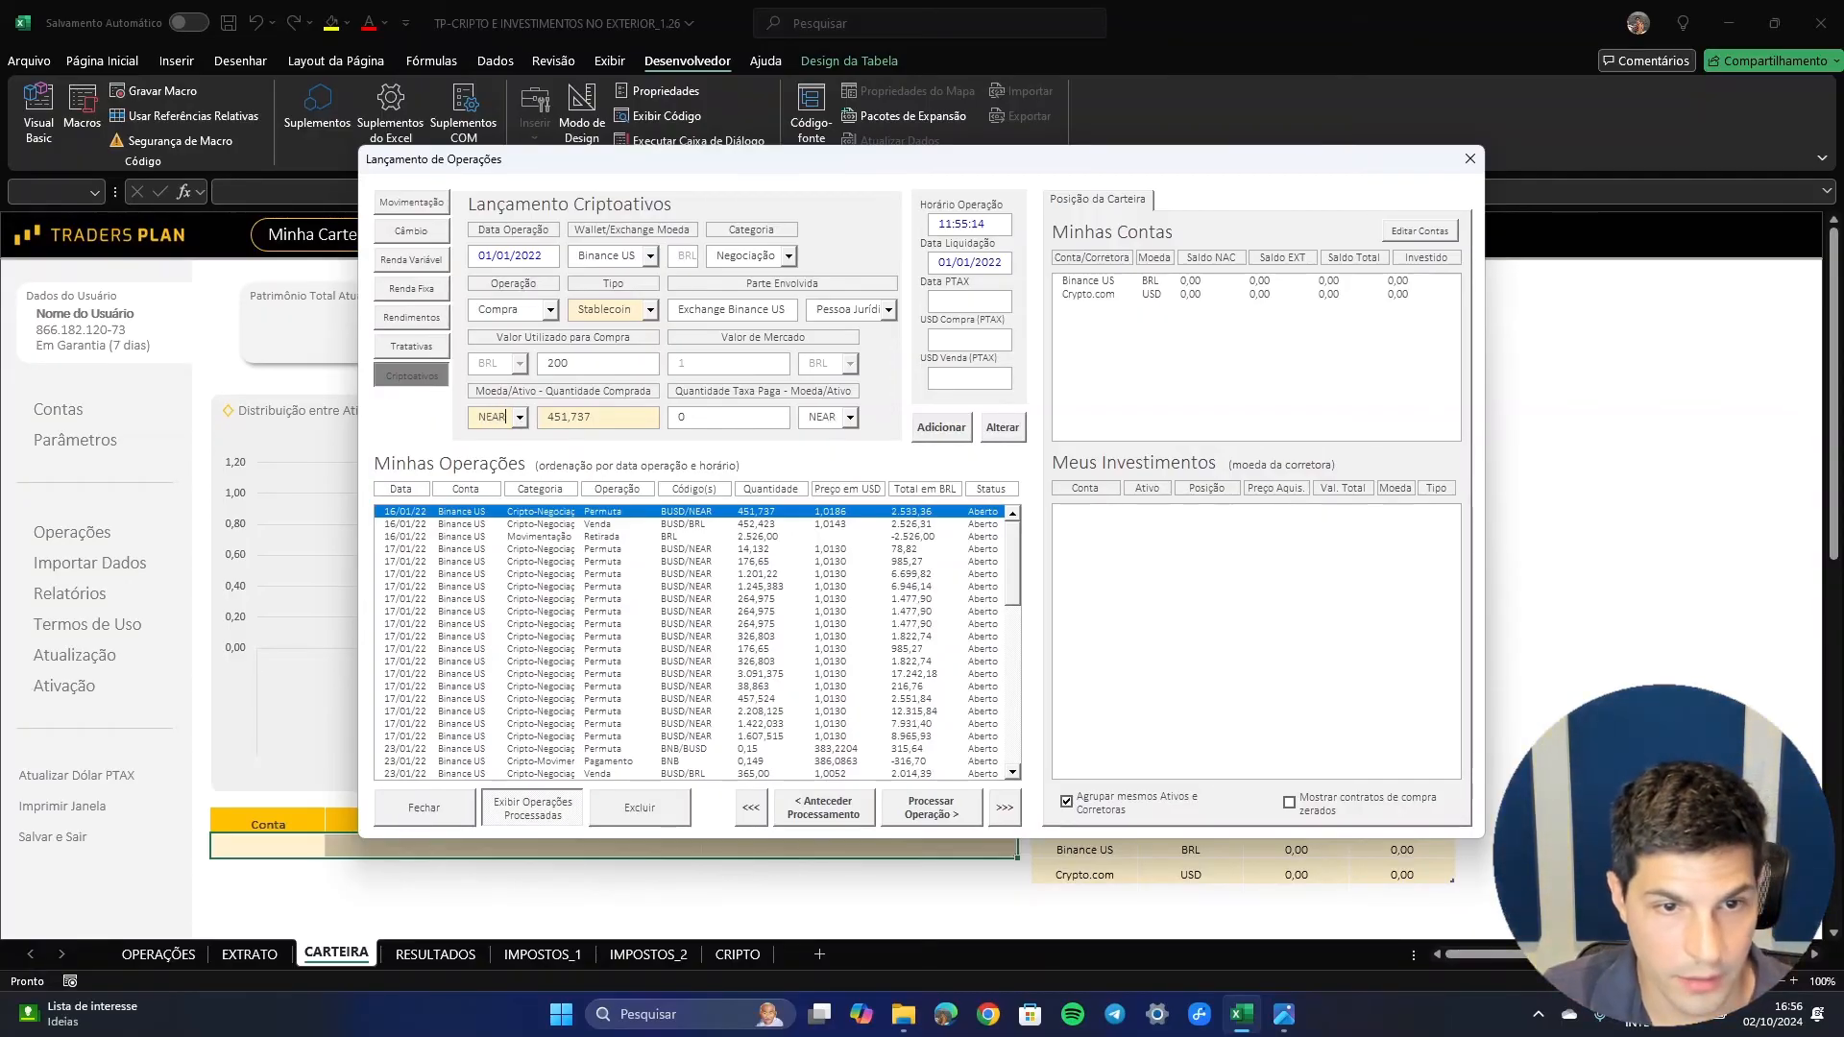
pyautogui.press('Tab')
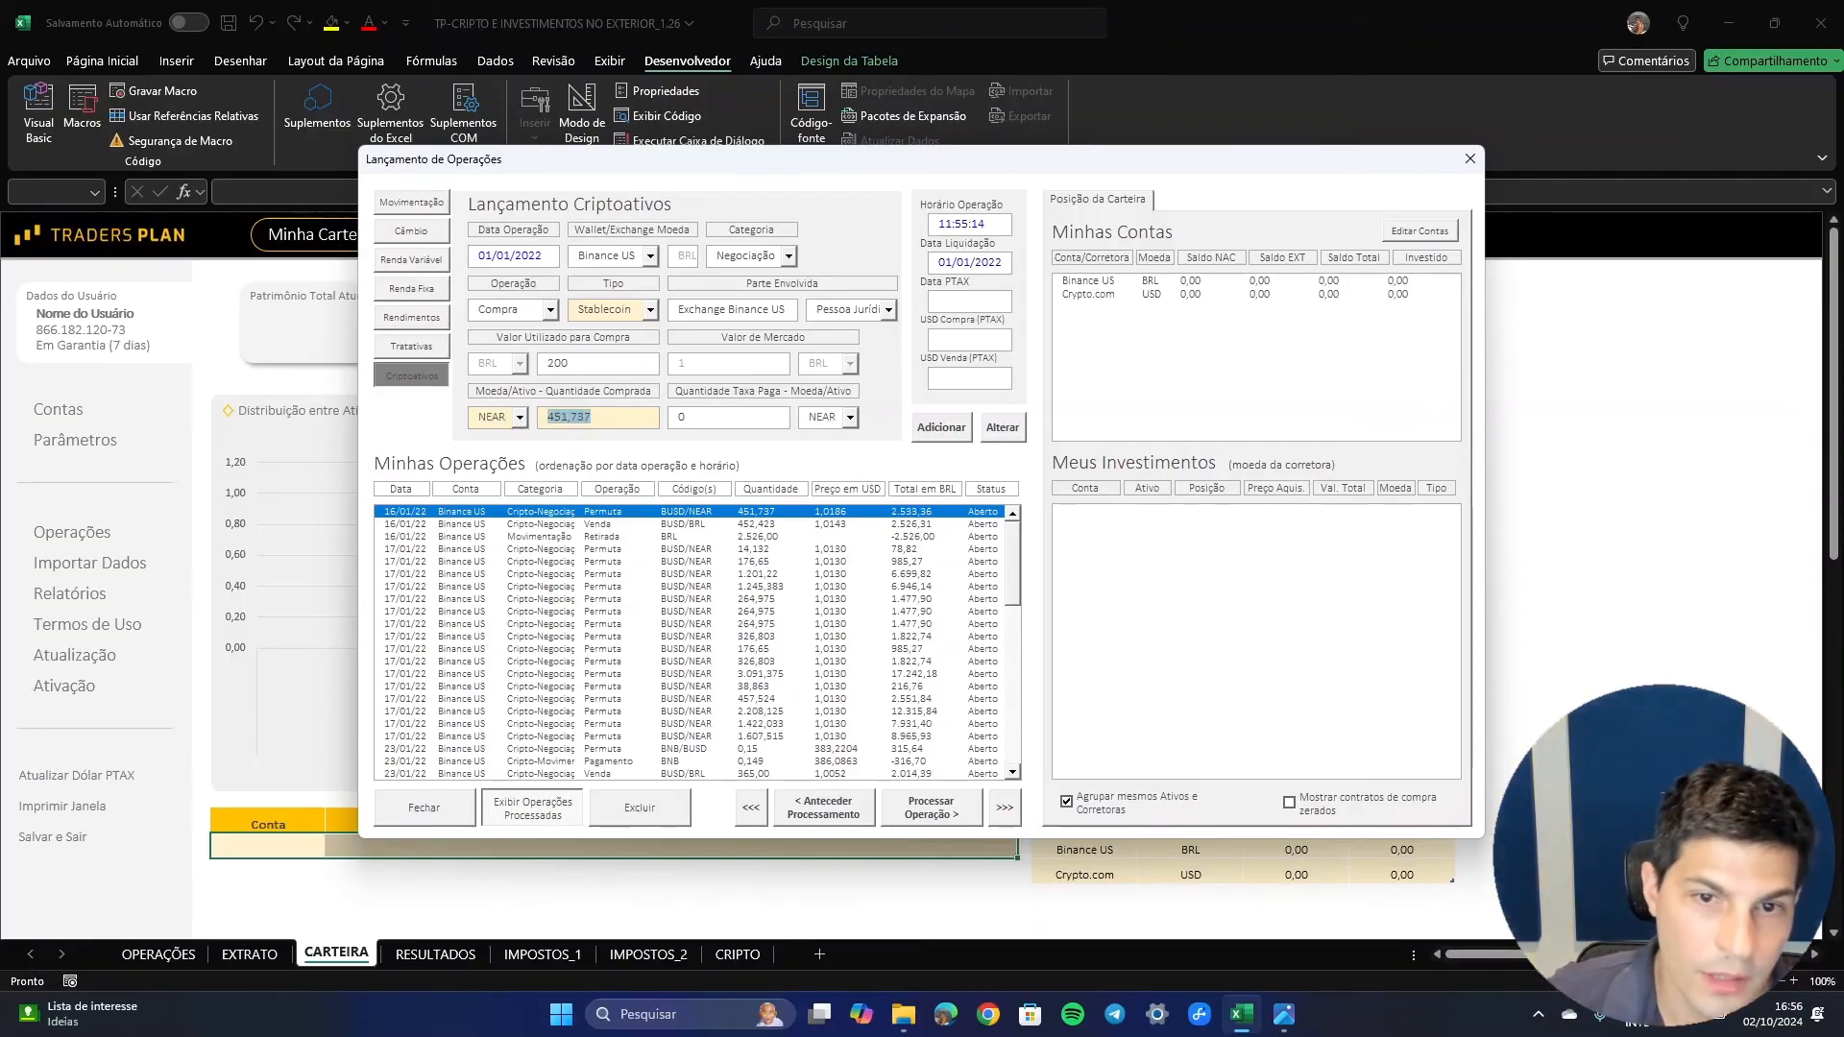
pyautogui.write('22,')
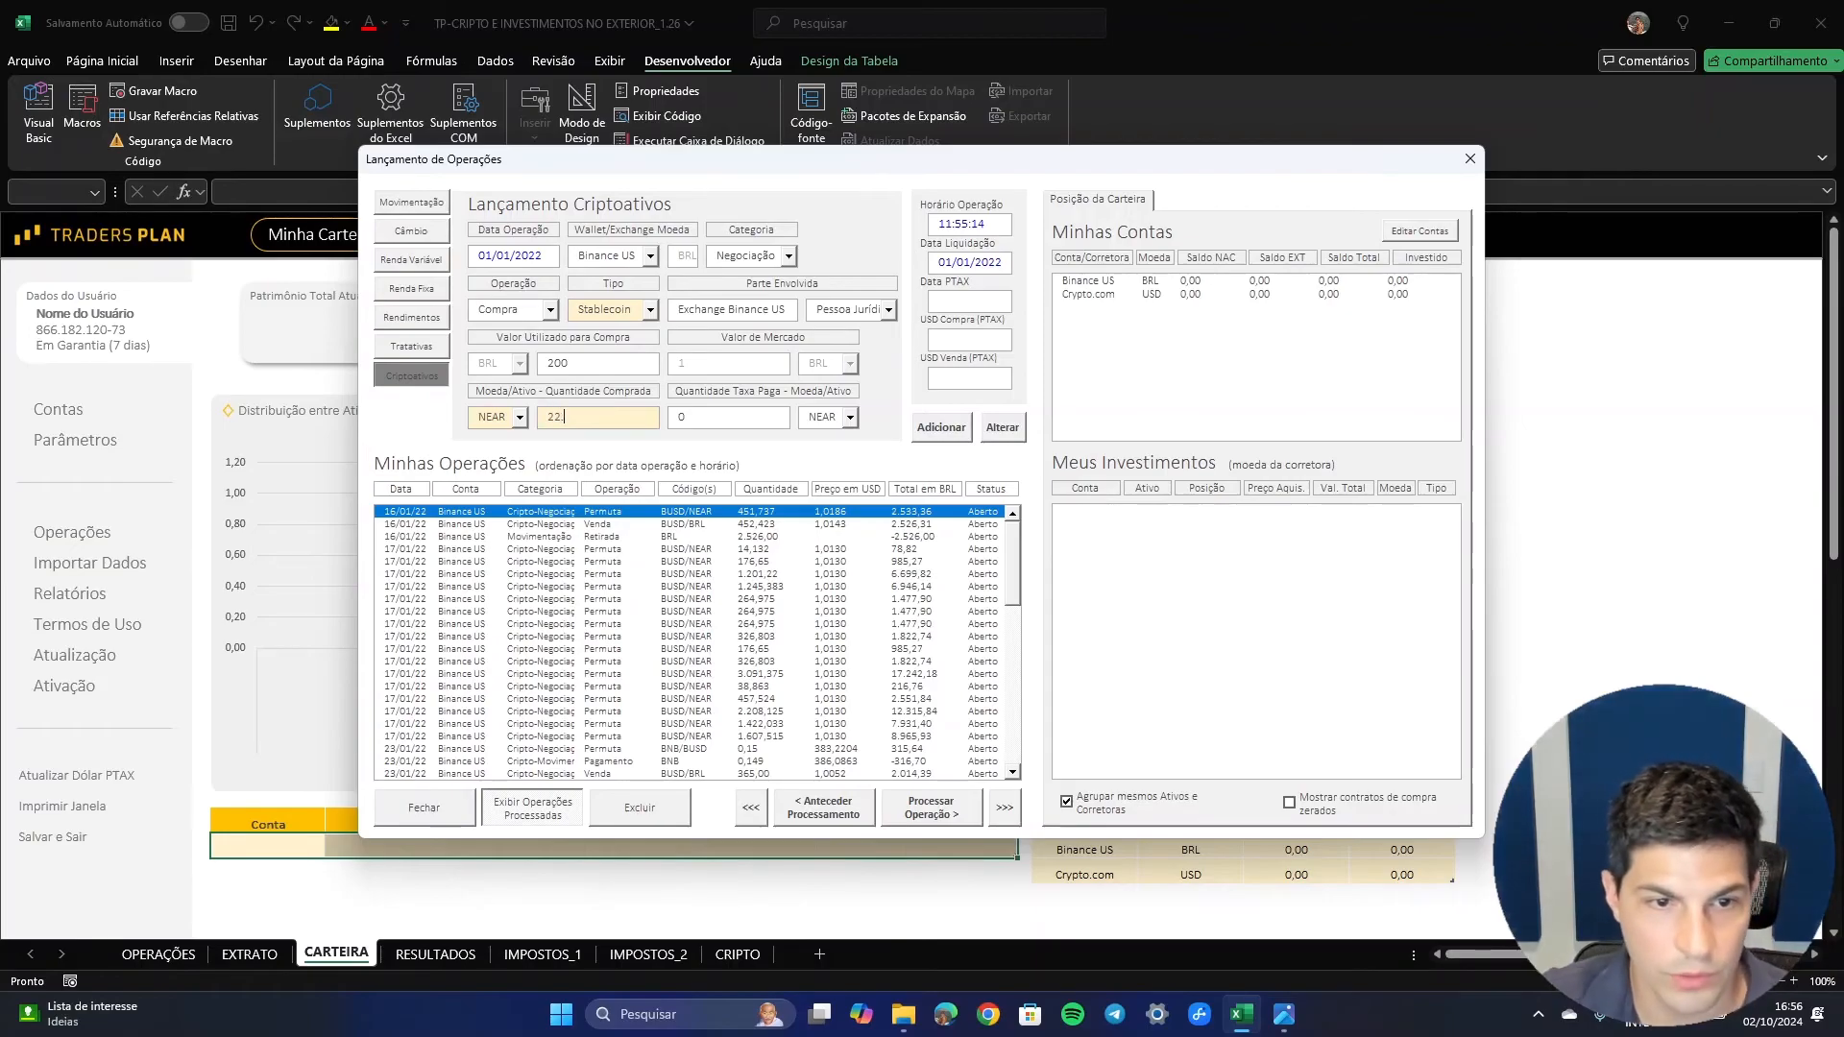
pyautogui.write('50')
pyautogui.press('Tab')
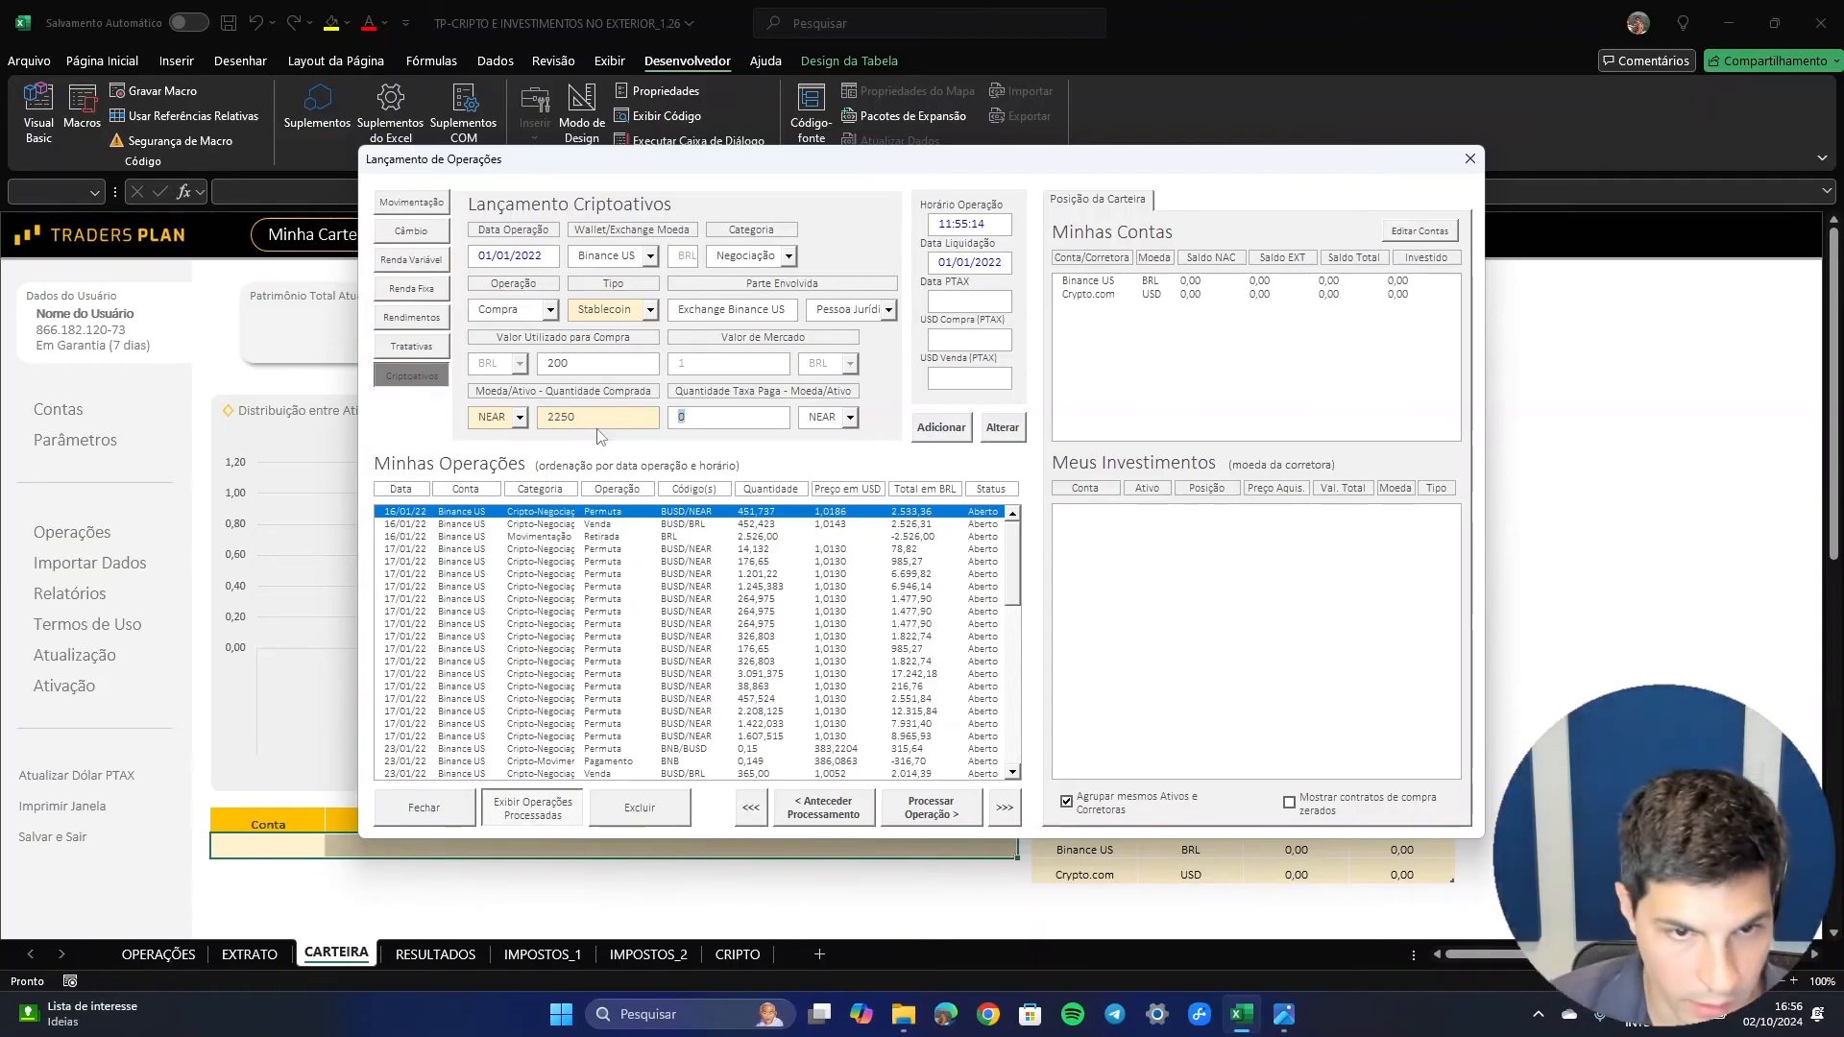
pyautogui.press('Tab')
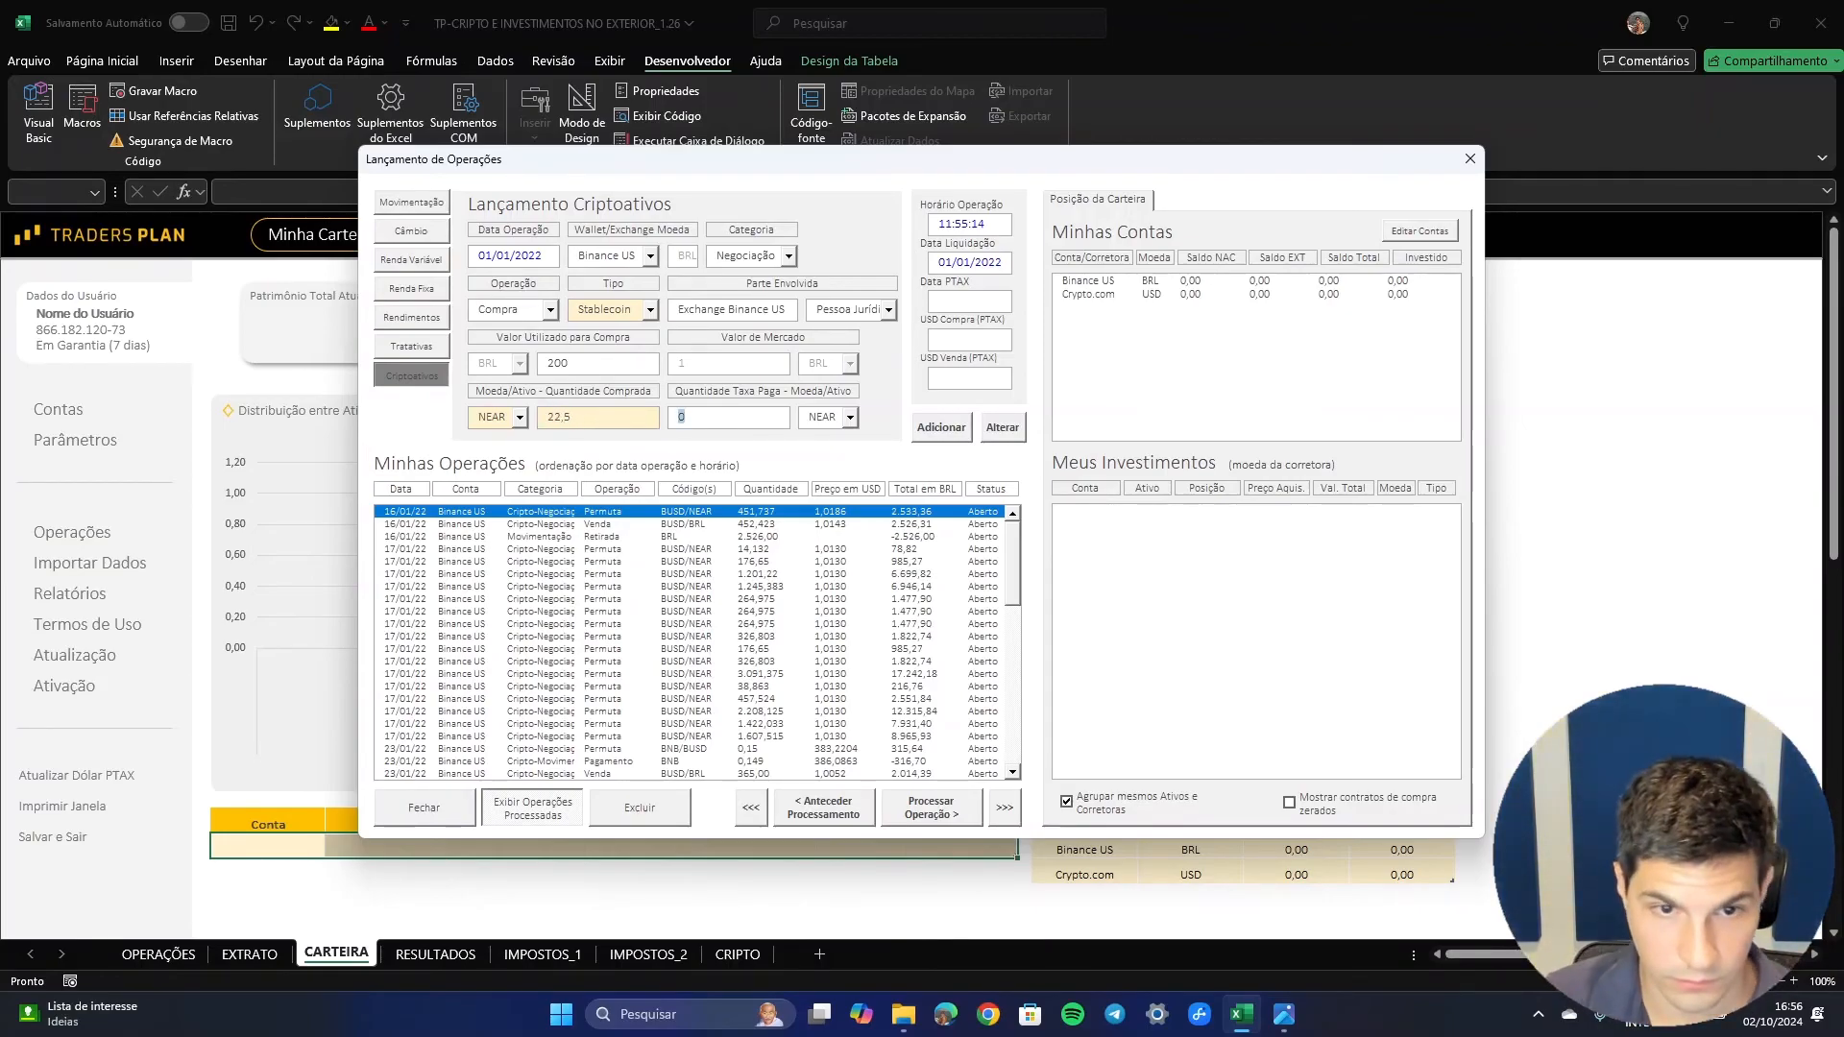
# - Fill in the purchase's PTAX date and rates, add the NEAR purchase to the operations list, and process it
pyautogui.click(975, 301)
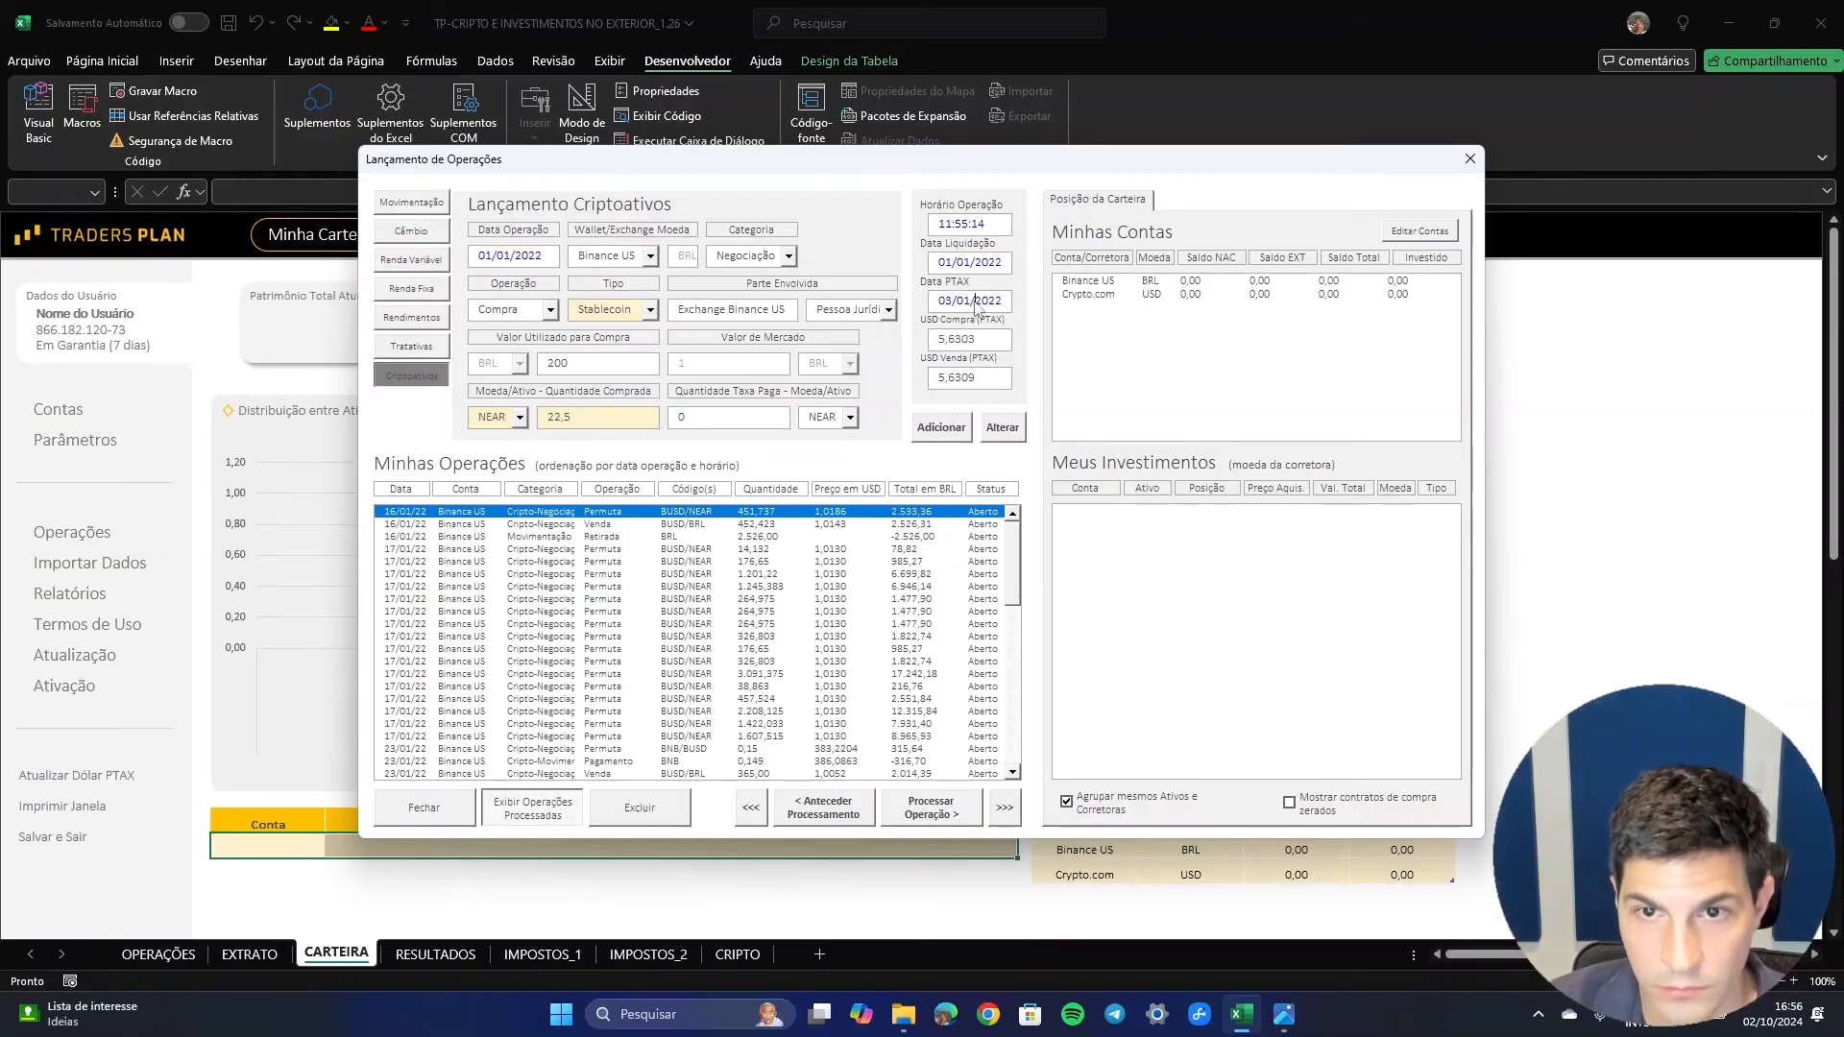
pyautogui.click(964, 434)
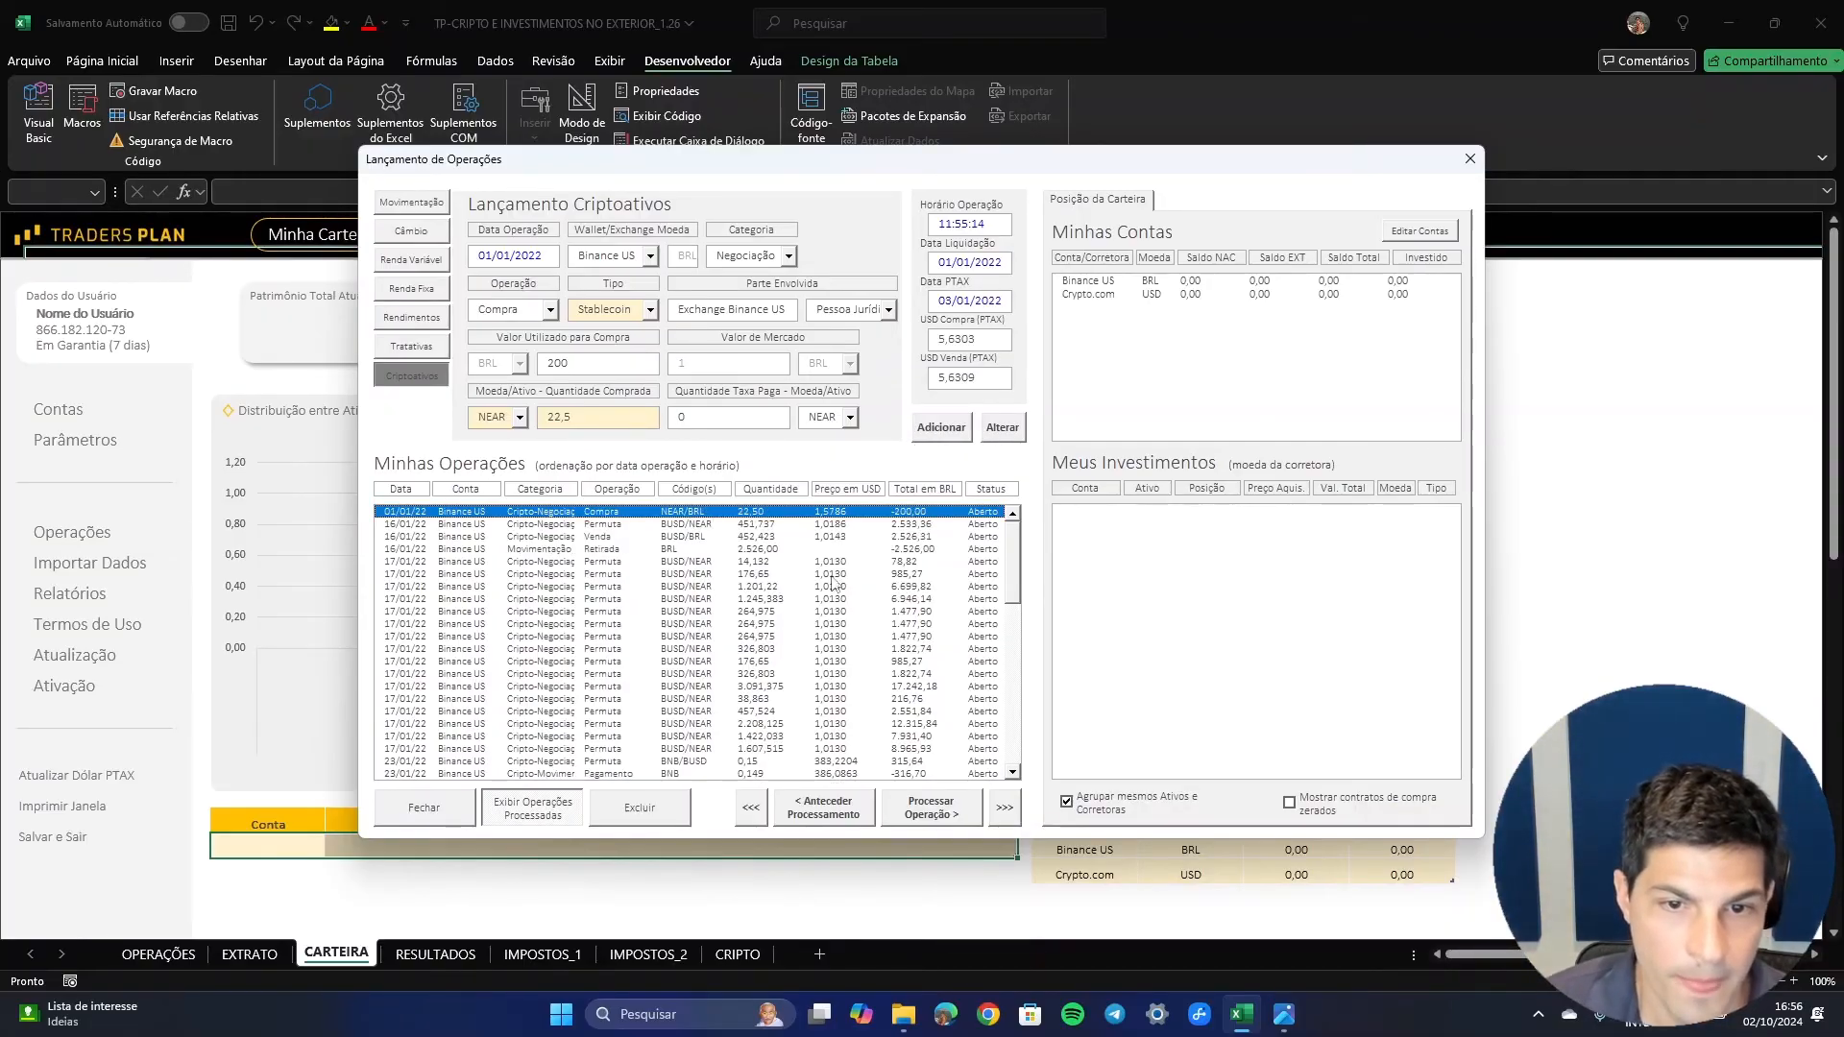
pyautogui.click(972, 823)
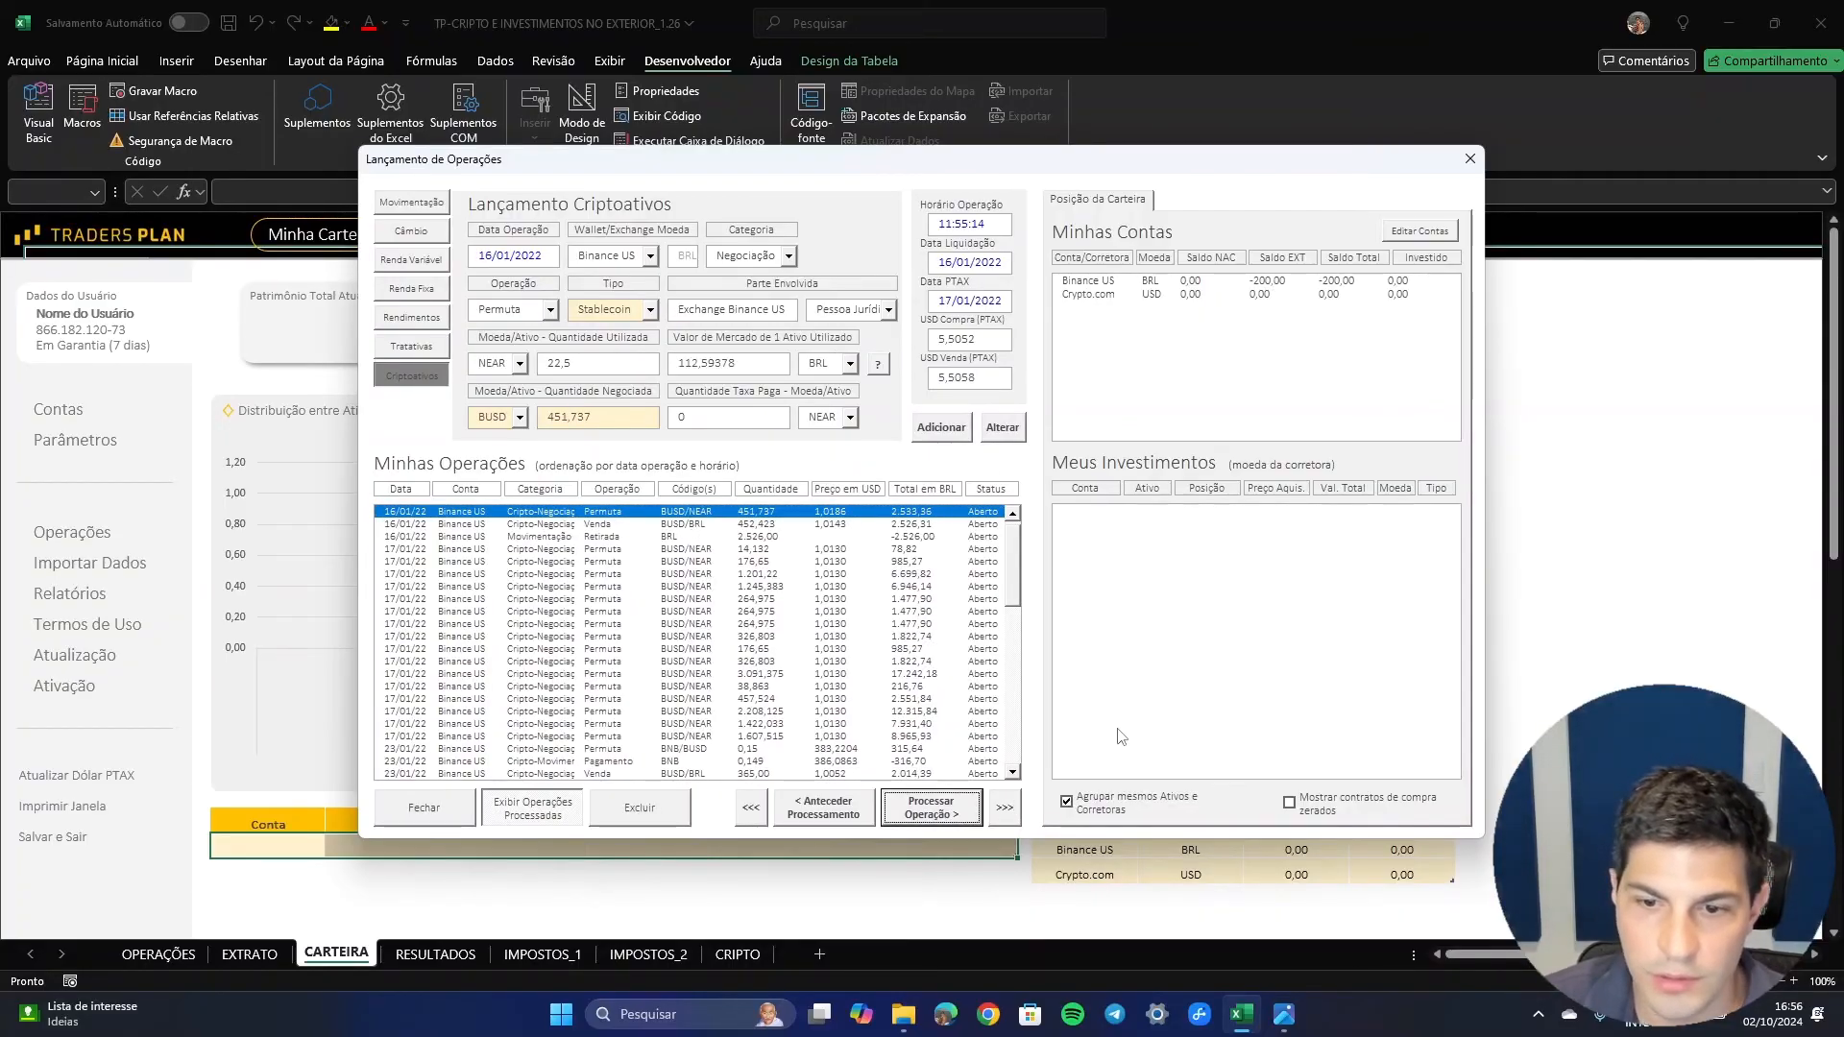
# - Roll back the NEAR purchase's processing, change its type to Altcoin with NEAR as the asset, and save the changes
pyautogui.click(823, 809)
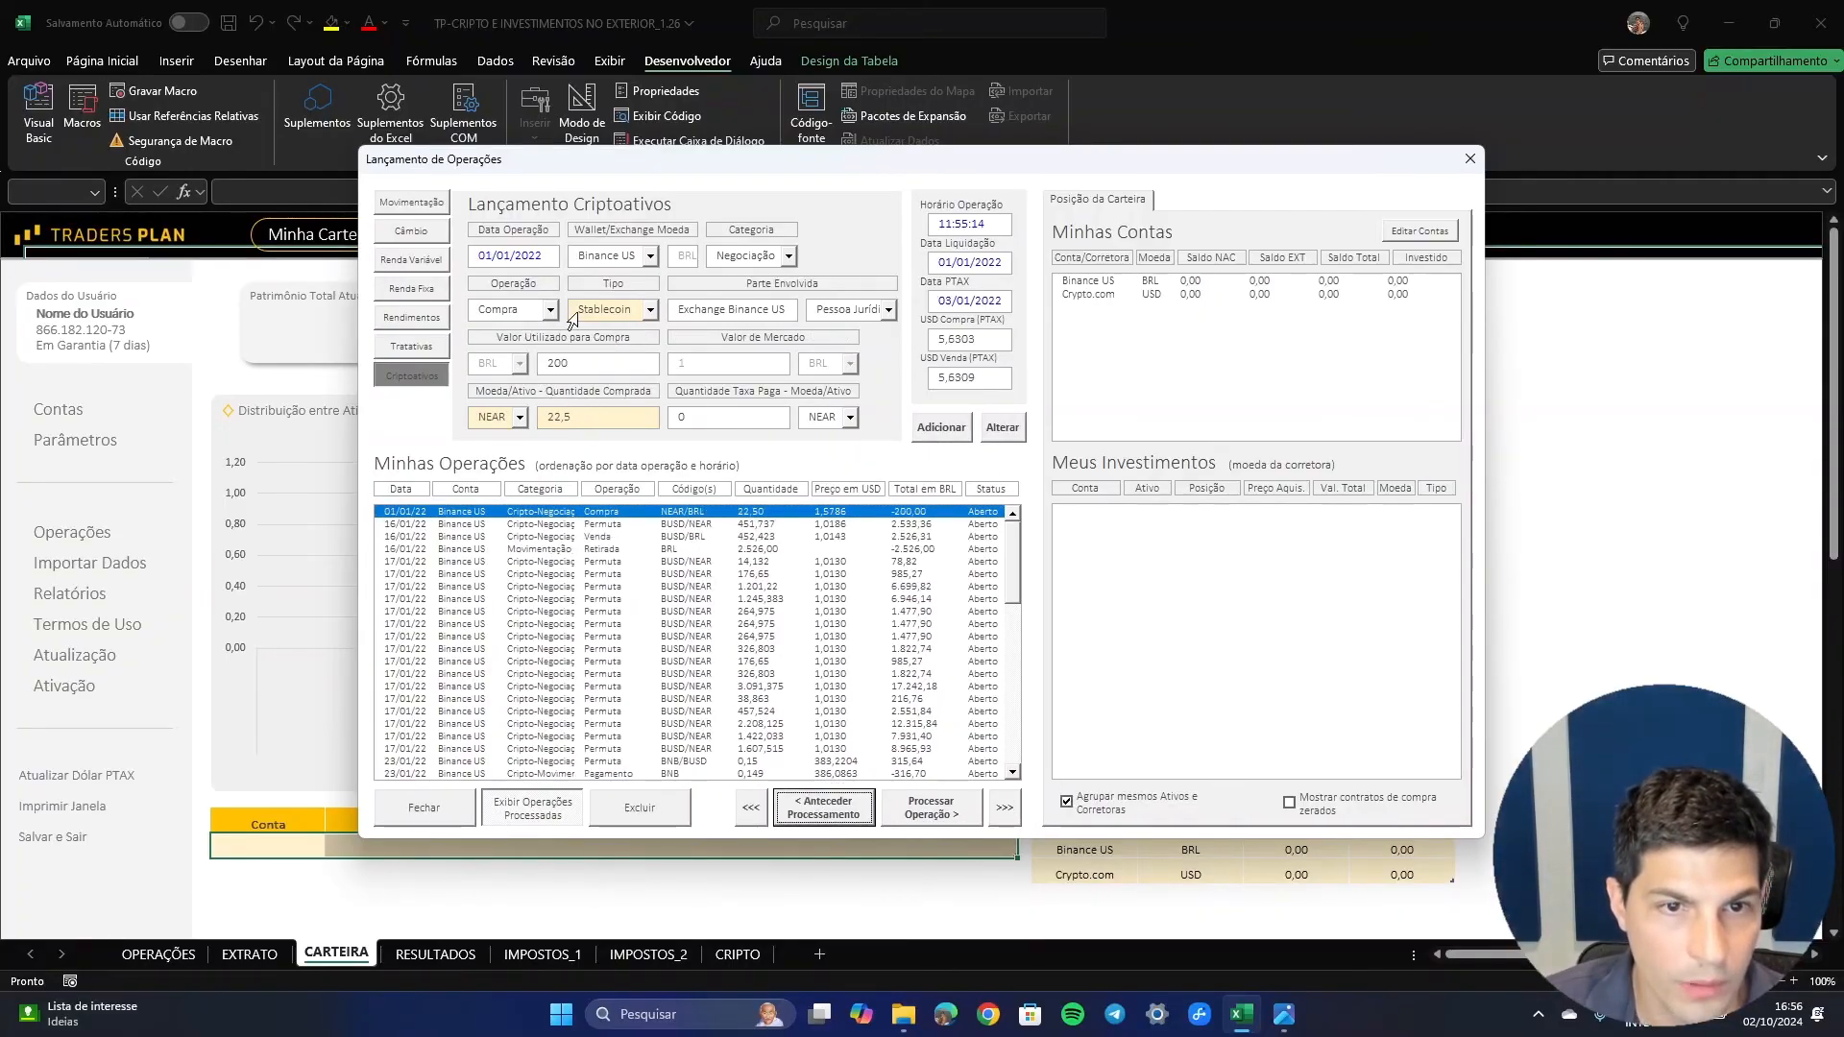
pyautogui.click(753, 411)
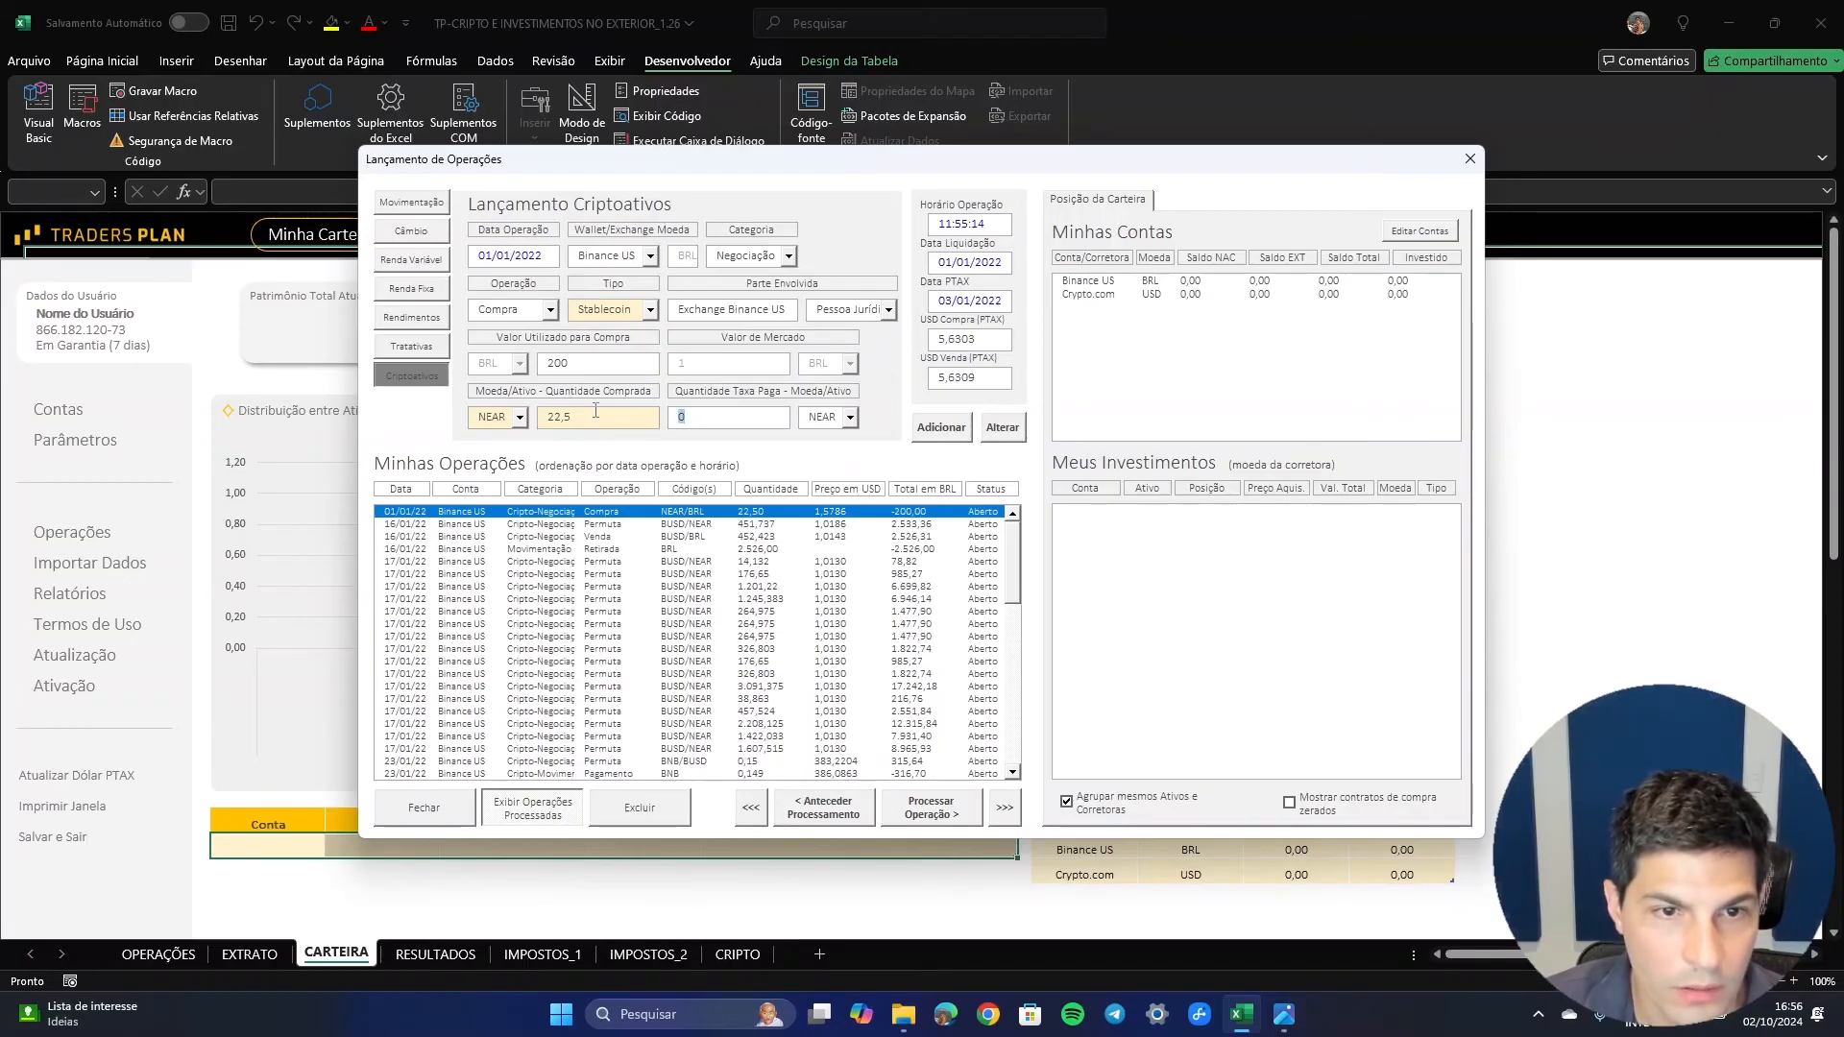
pyautogui.click(650, 309)
pyautogui.click(592, 358)
pyautogui.click(472, 415)
pyautogui.write('NEAR')
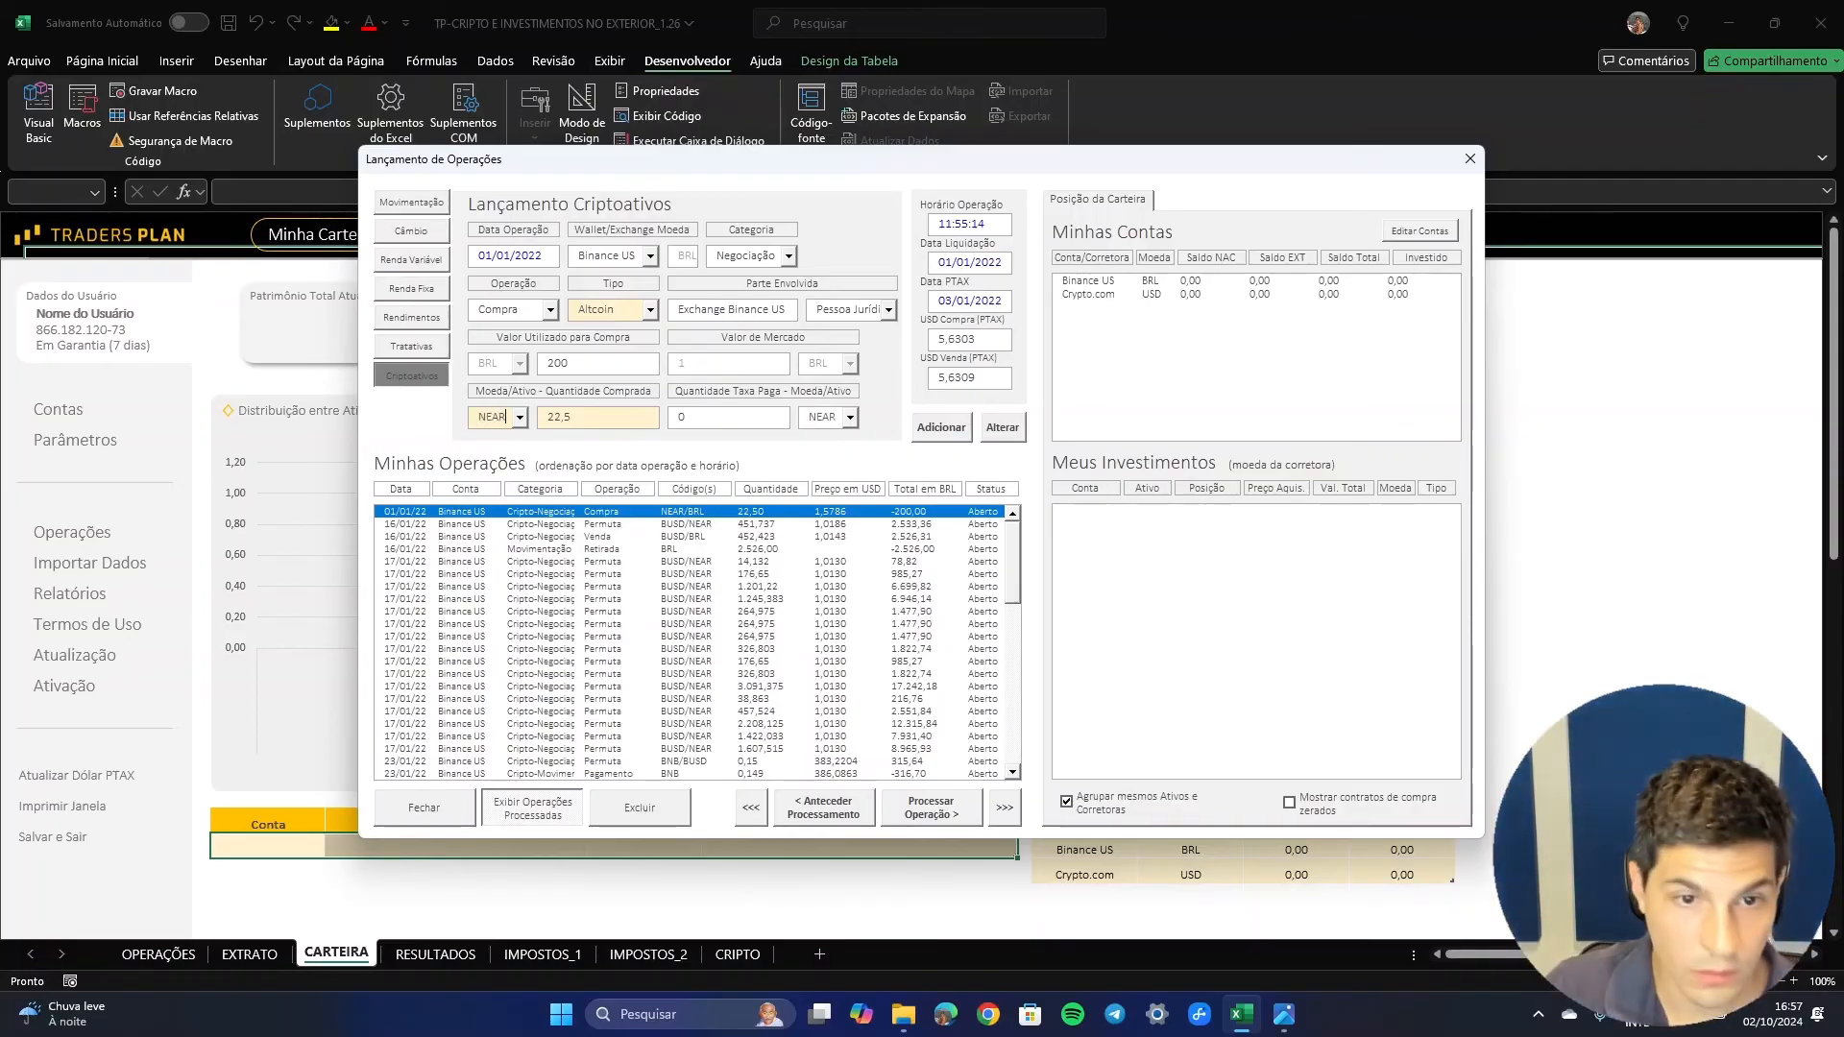
pyautogui.press('Tab')
pyautogui.click(1002, 428)
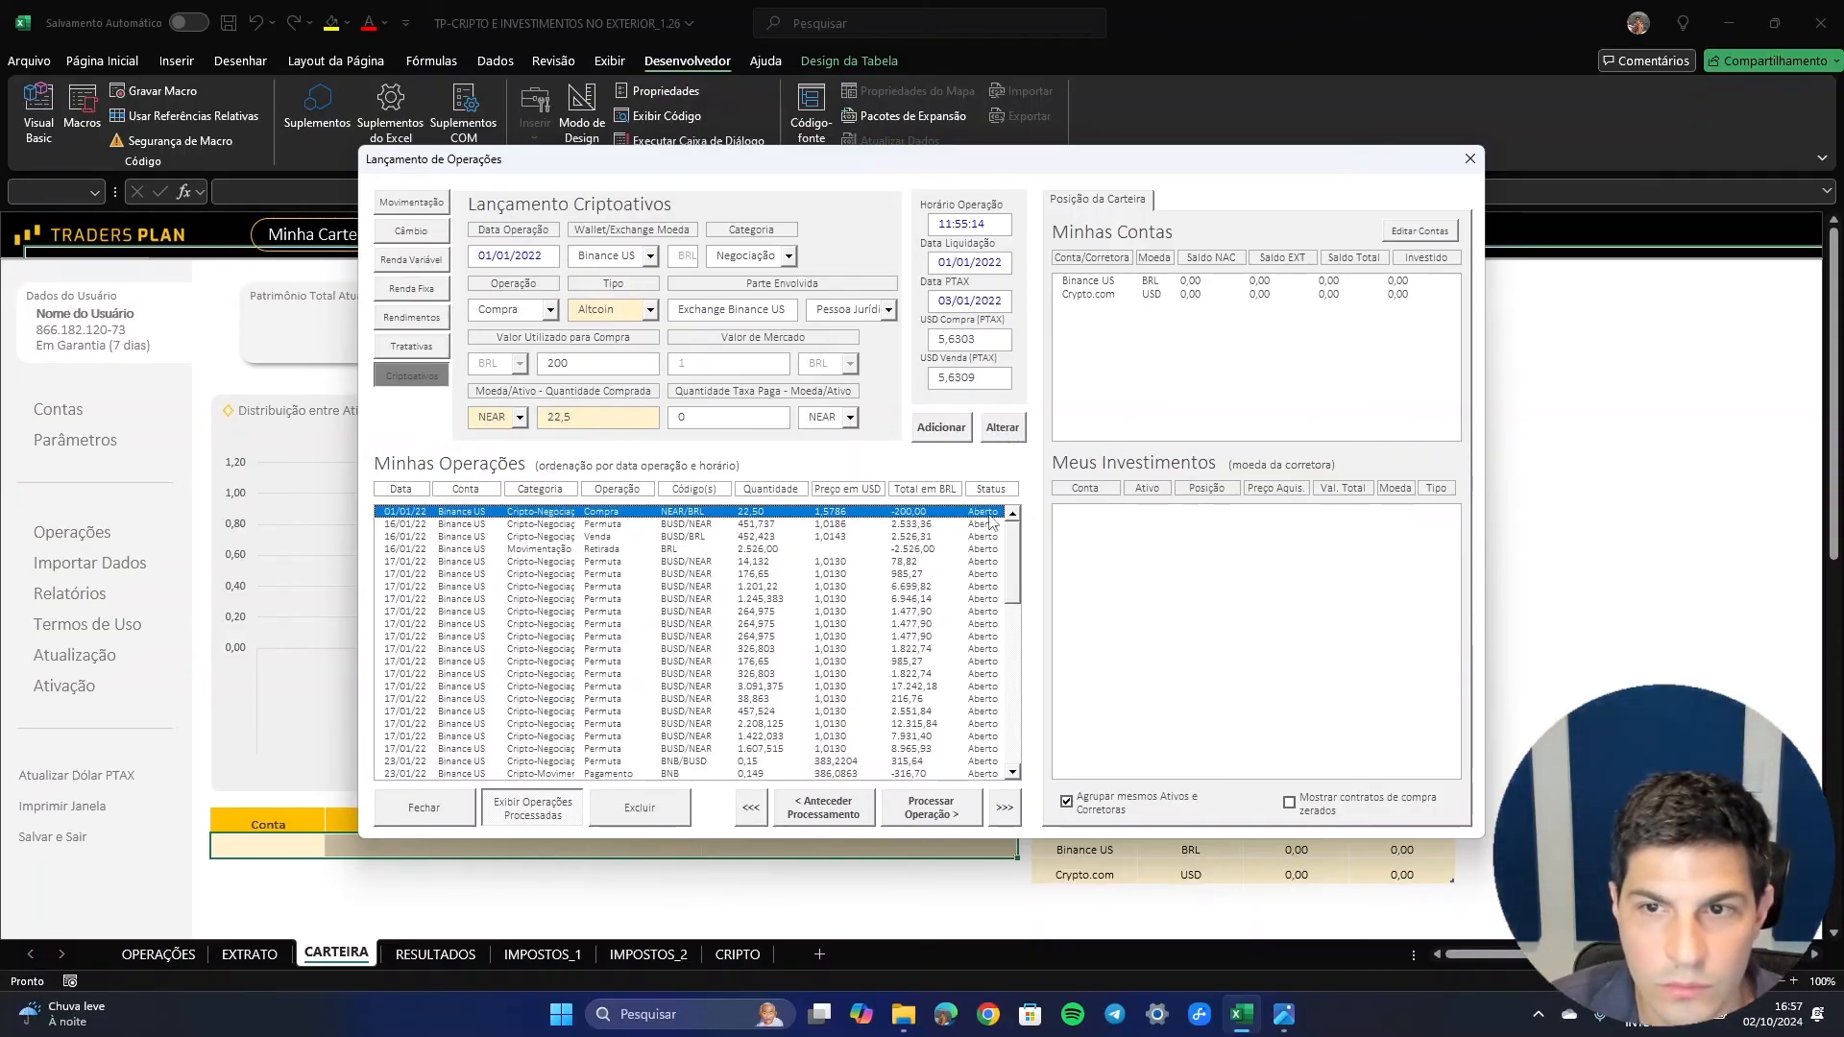
# - Process the NEAR purchase and the first BUSD/NEAR exchange, and try to process the 16/01/2022 BUSD/BRL sale
pyautogui.click(931, 810)
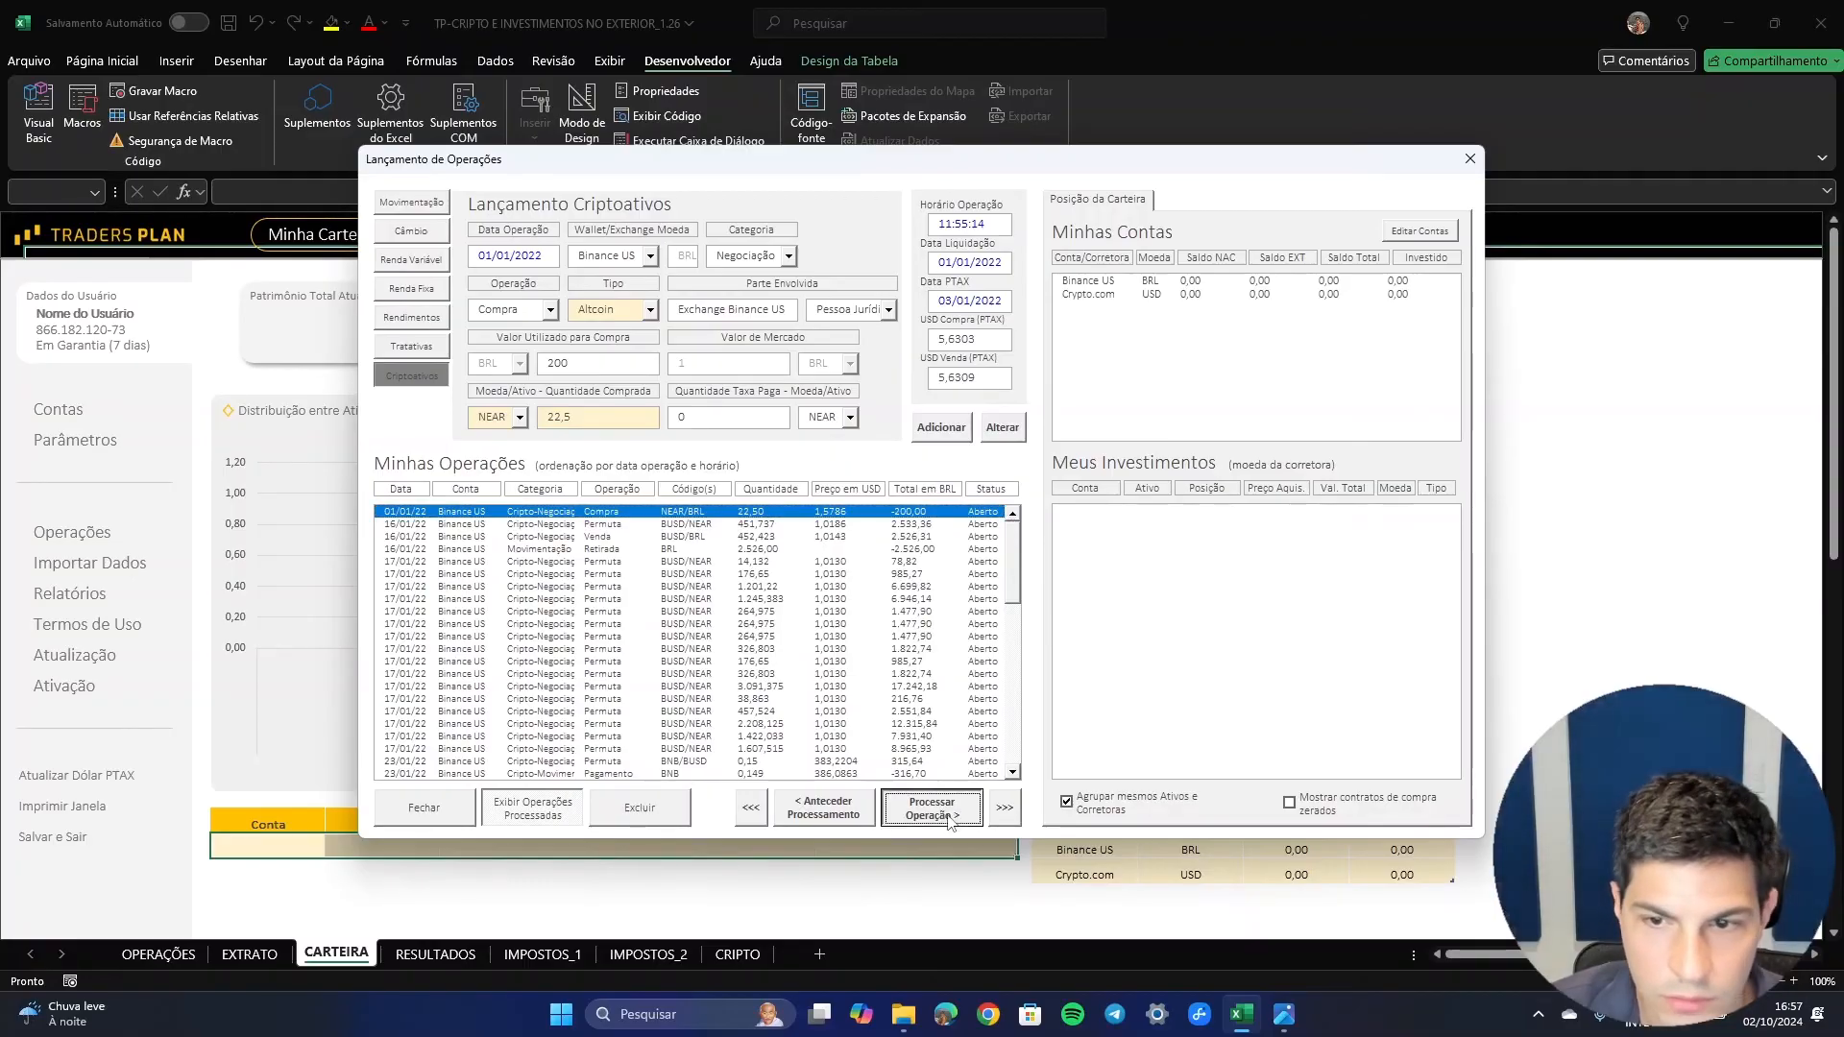
pyautogui.click(930, 813)
pyautogui.click(930, 813)
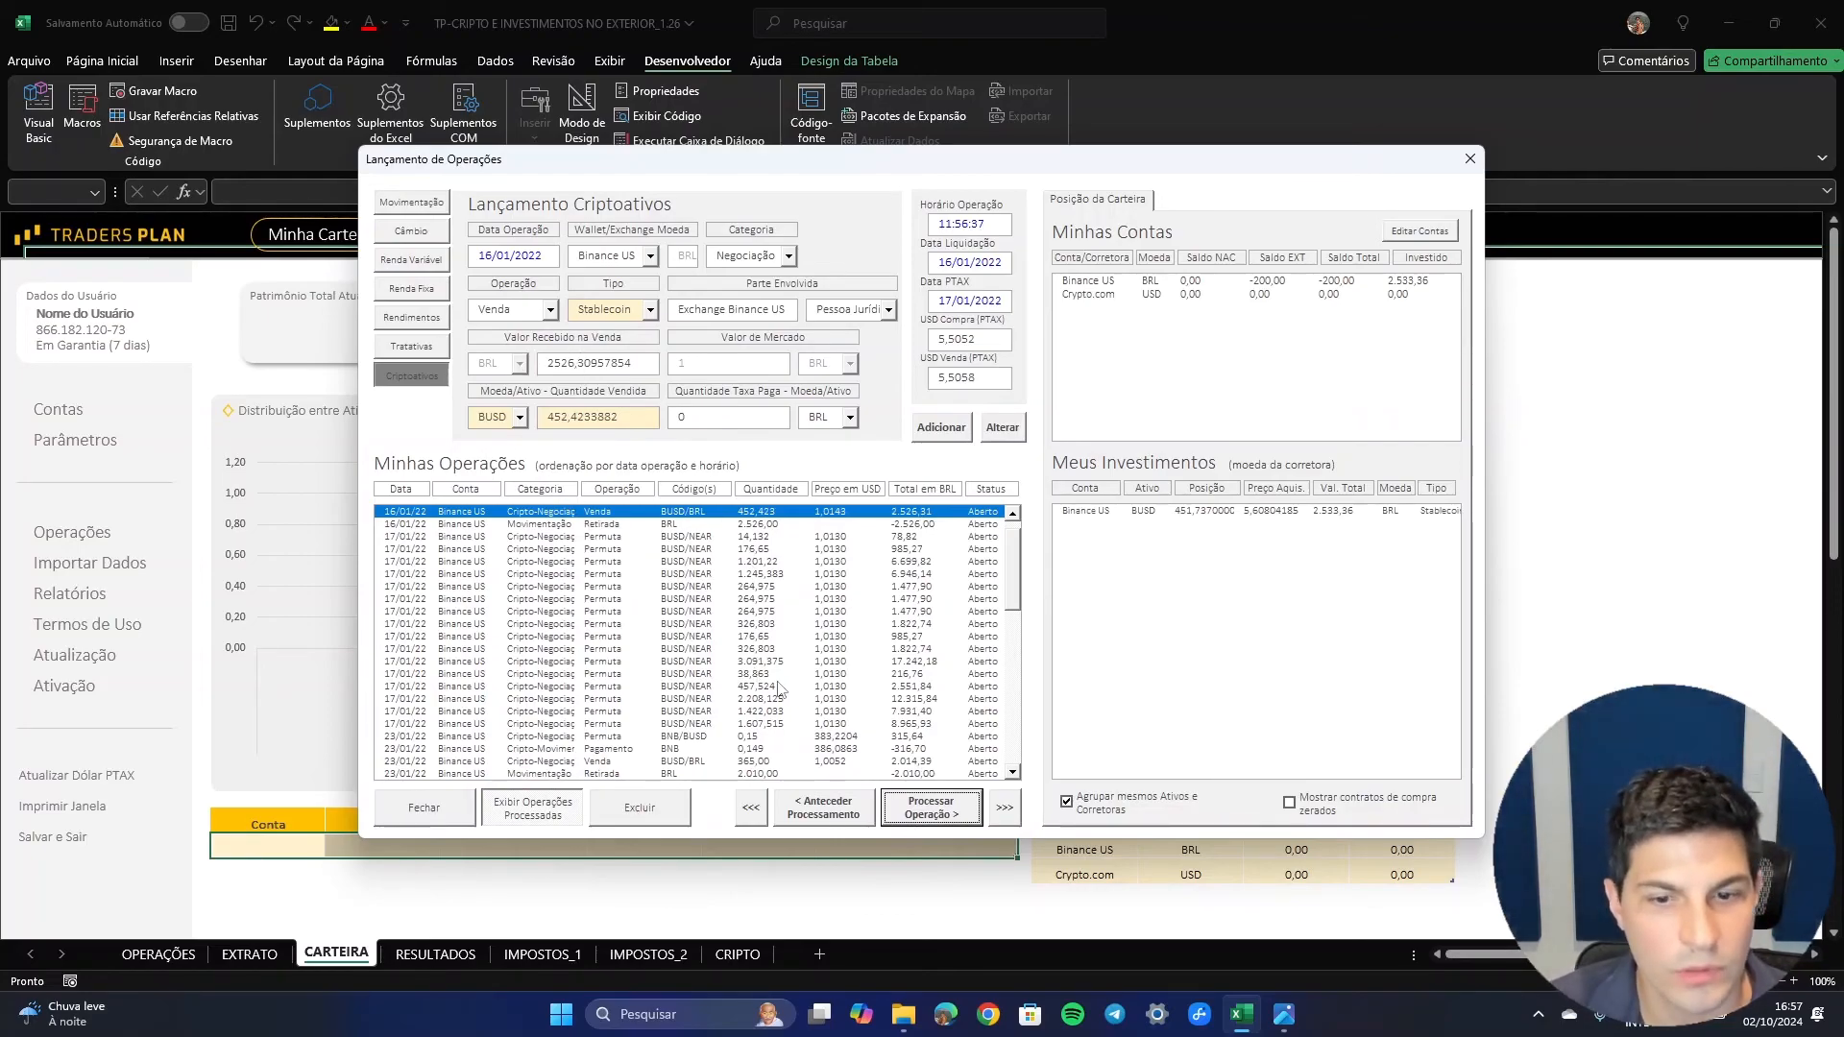
pyautogui.click(918, 811)
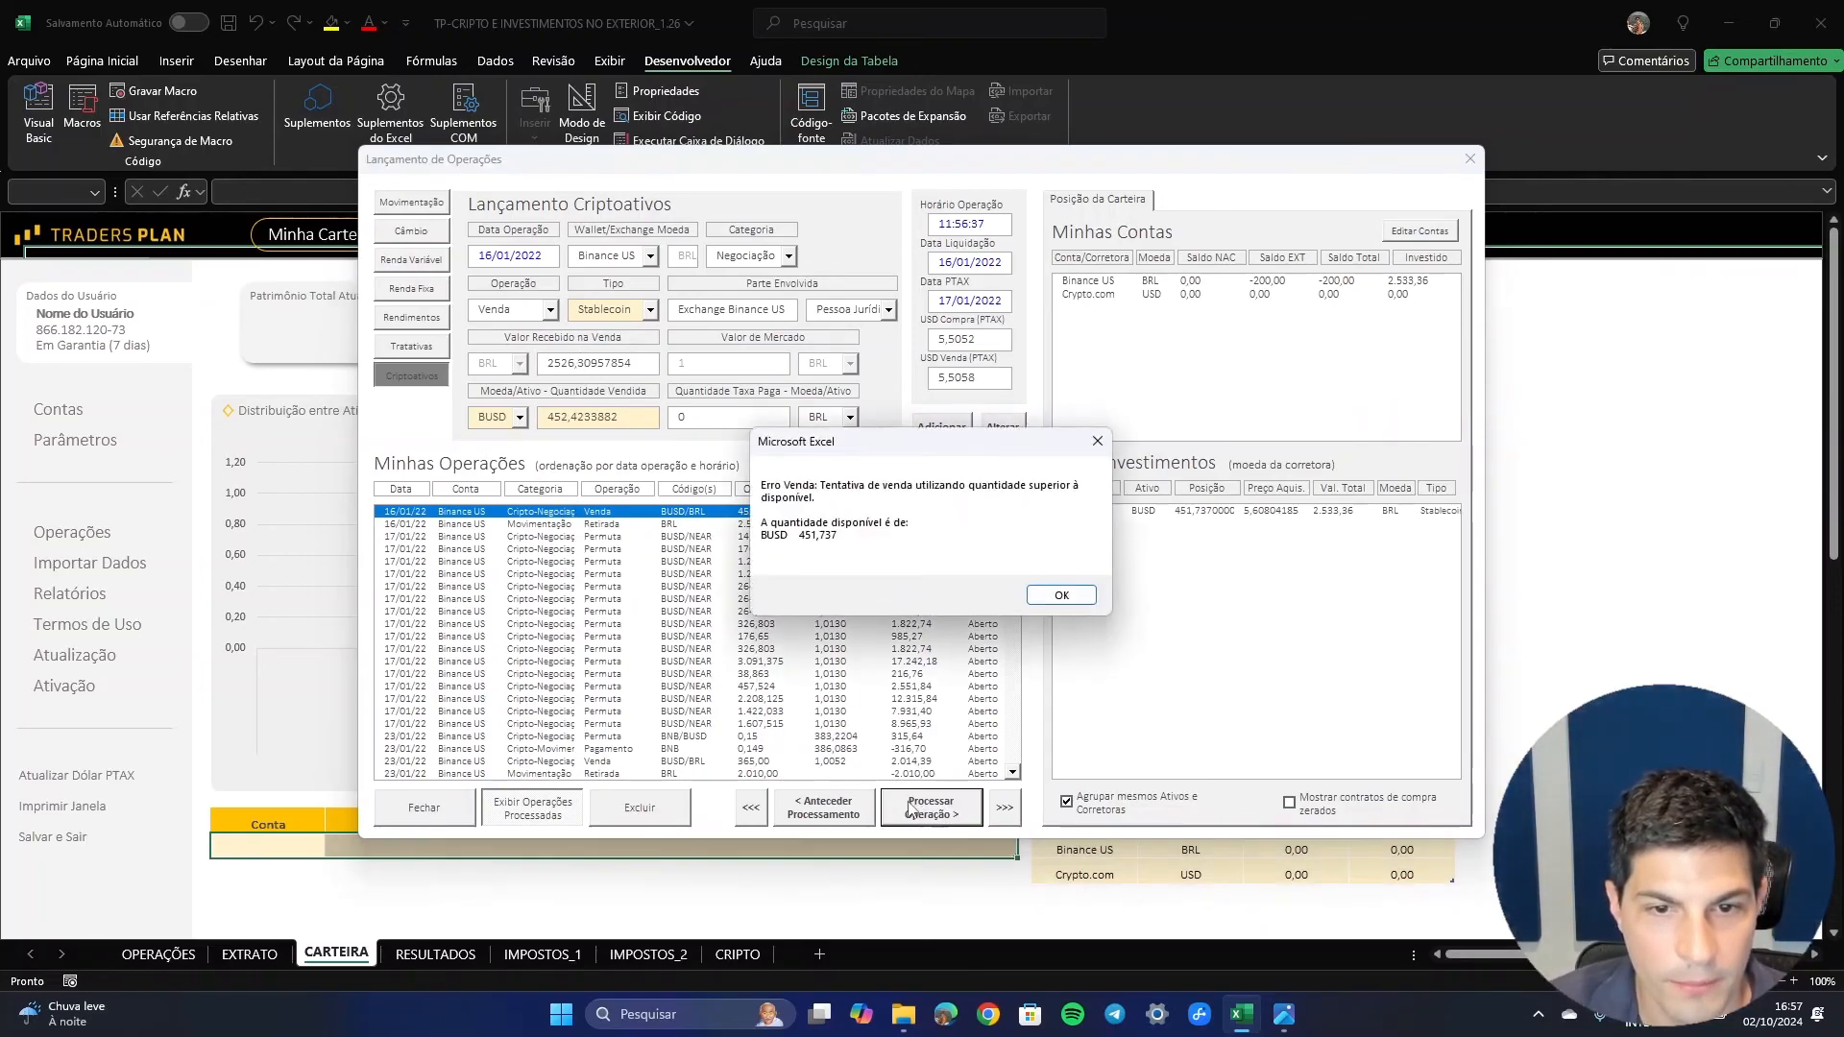
pyautogui.click(1058, 603)
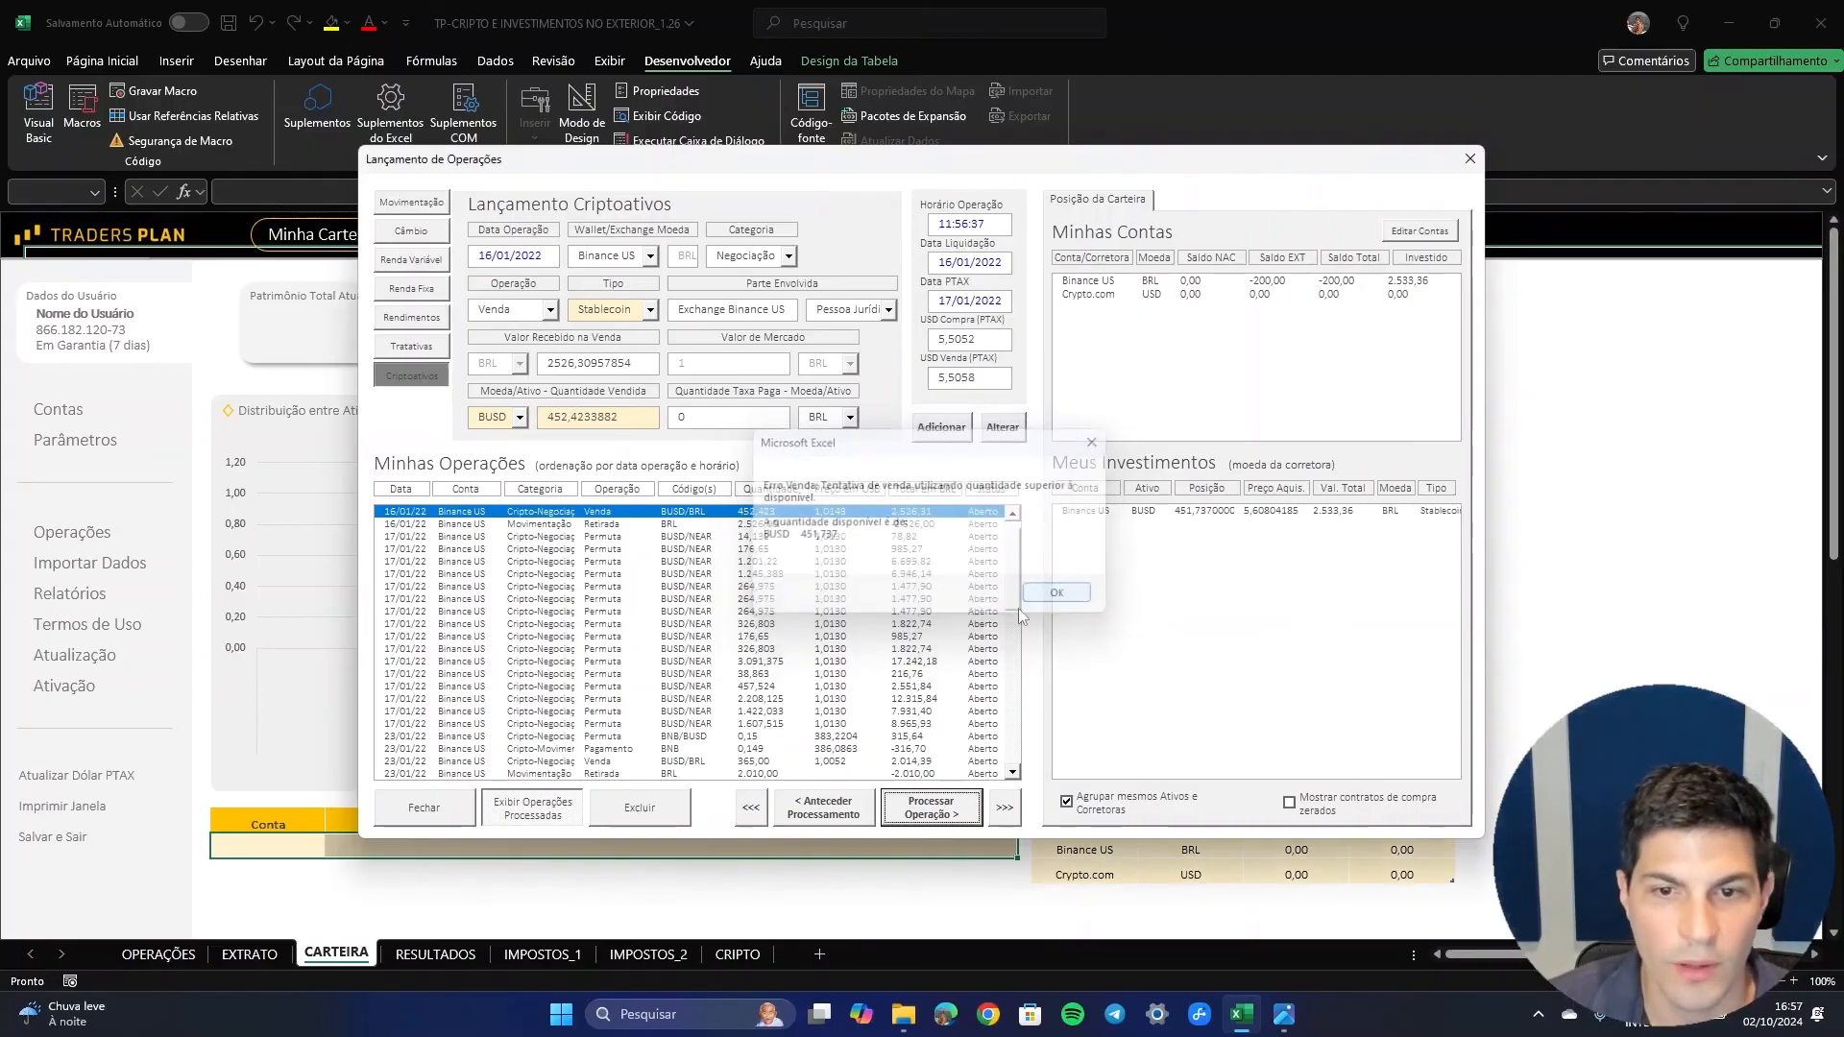
# - Roll back all processed operations and review the NEAR purchase's asset and USD PTAX buying rate
pyautogui.click(758, 816)
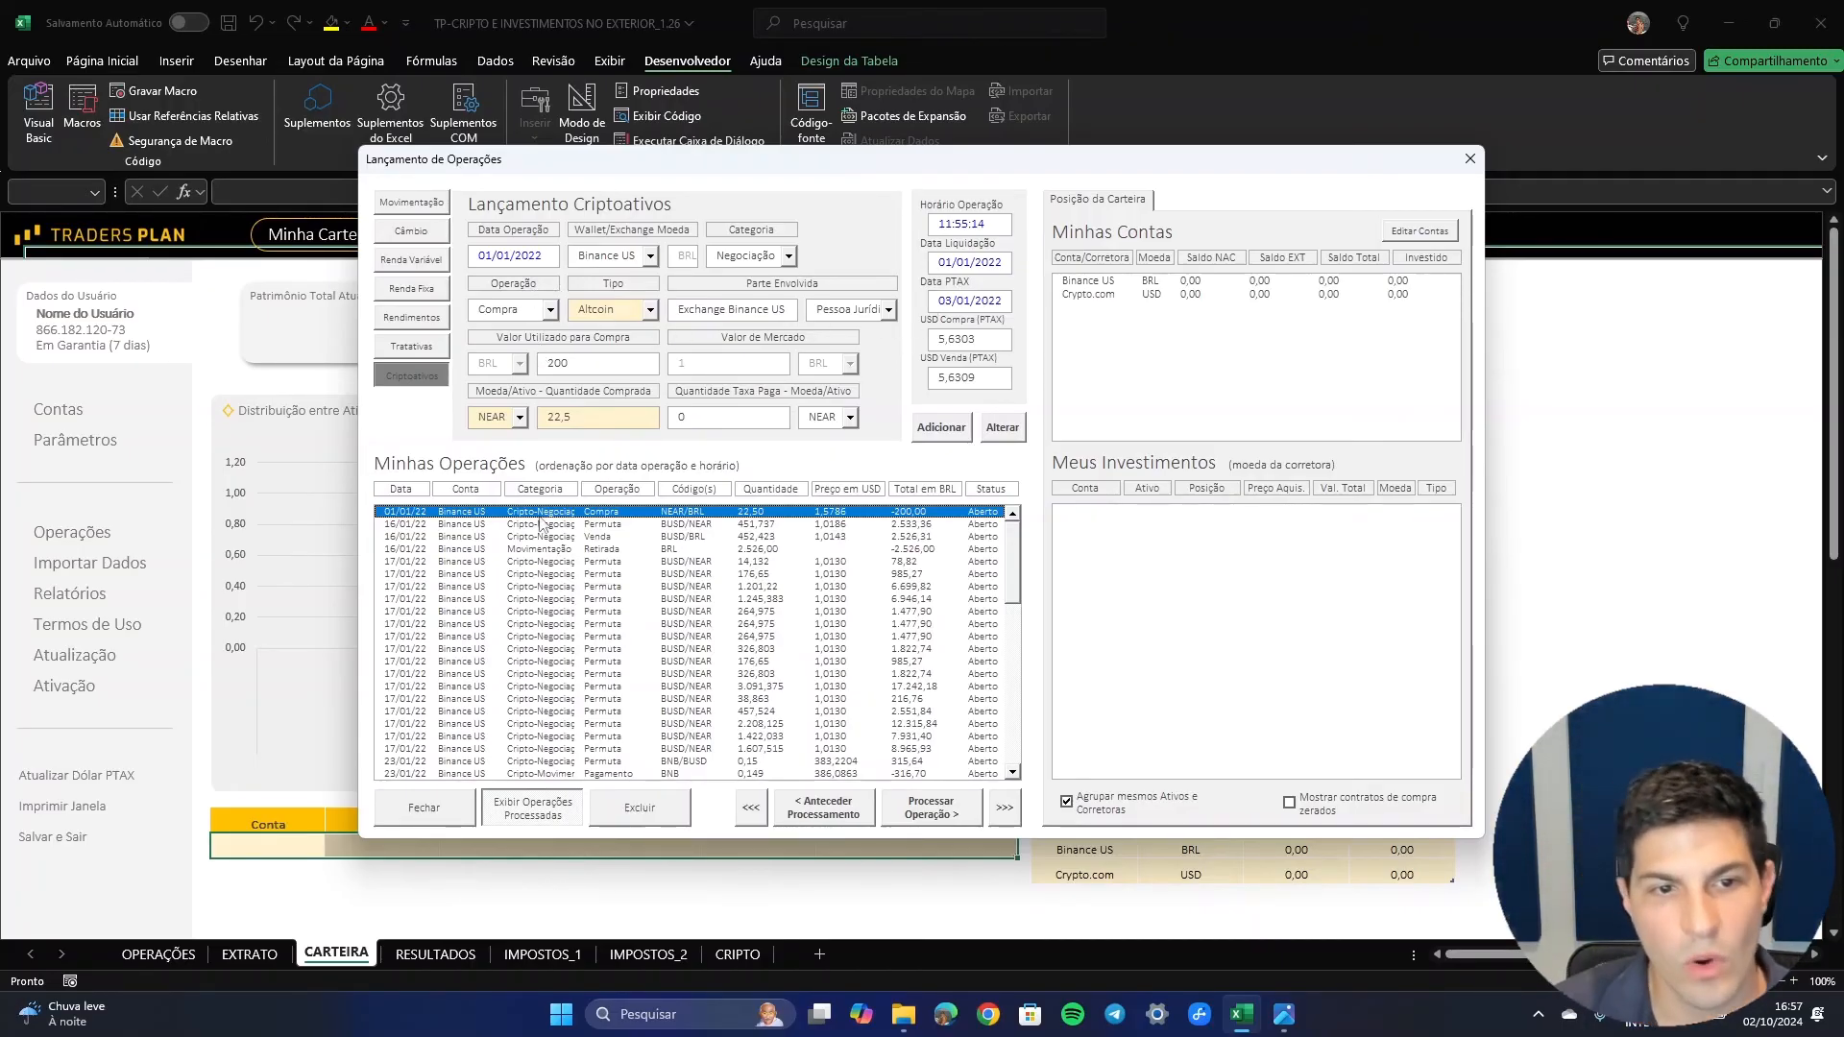
pyautogui.doubleClick(500, 418)
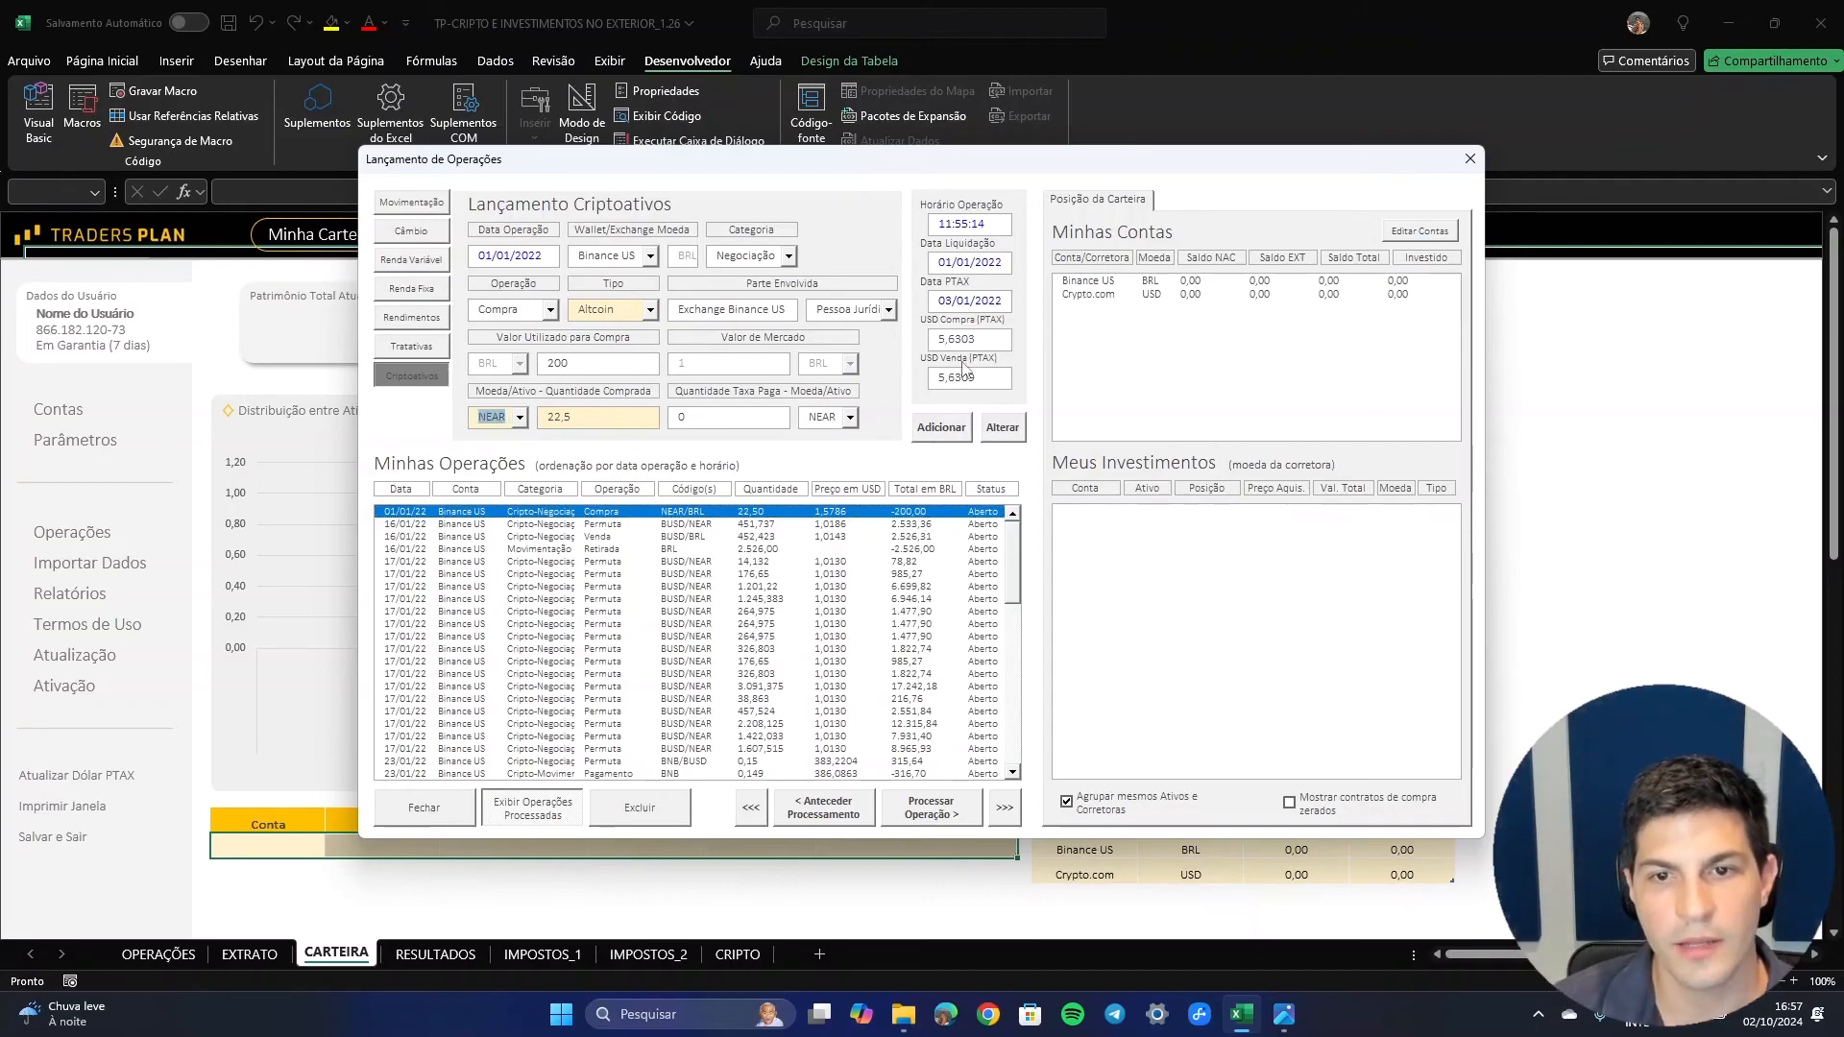
pyautogui.moveTo(983, 343); pyautogui.dragTo(931, 349)
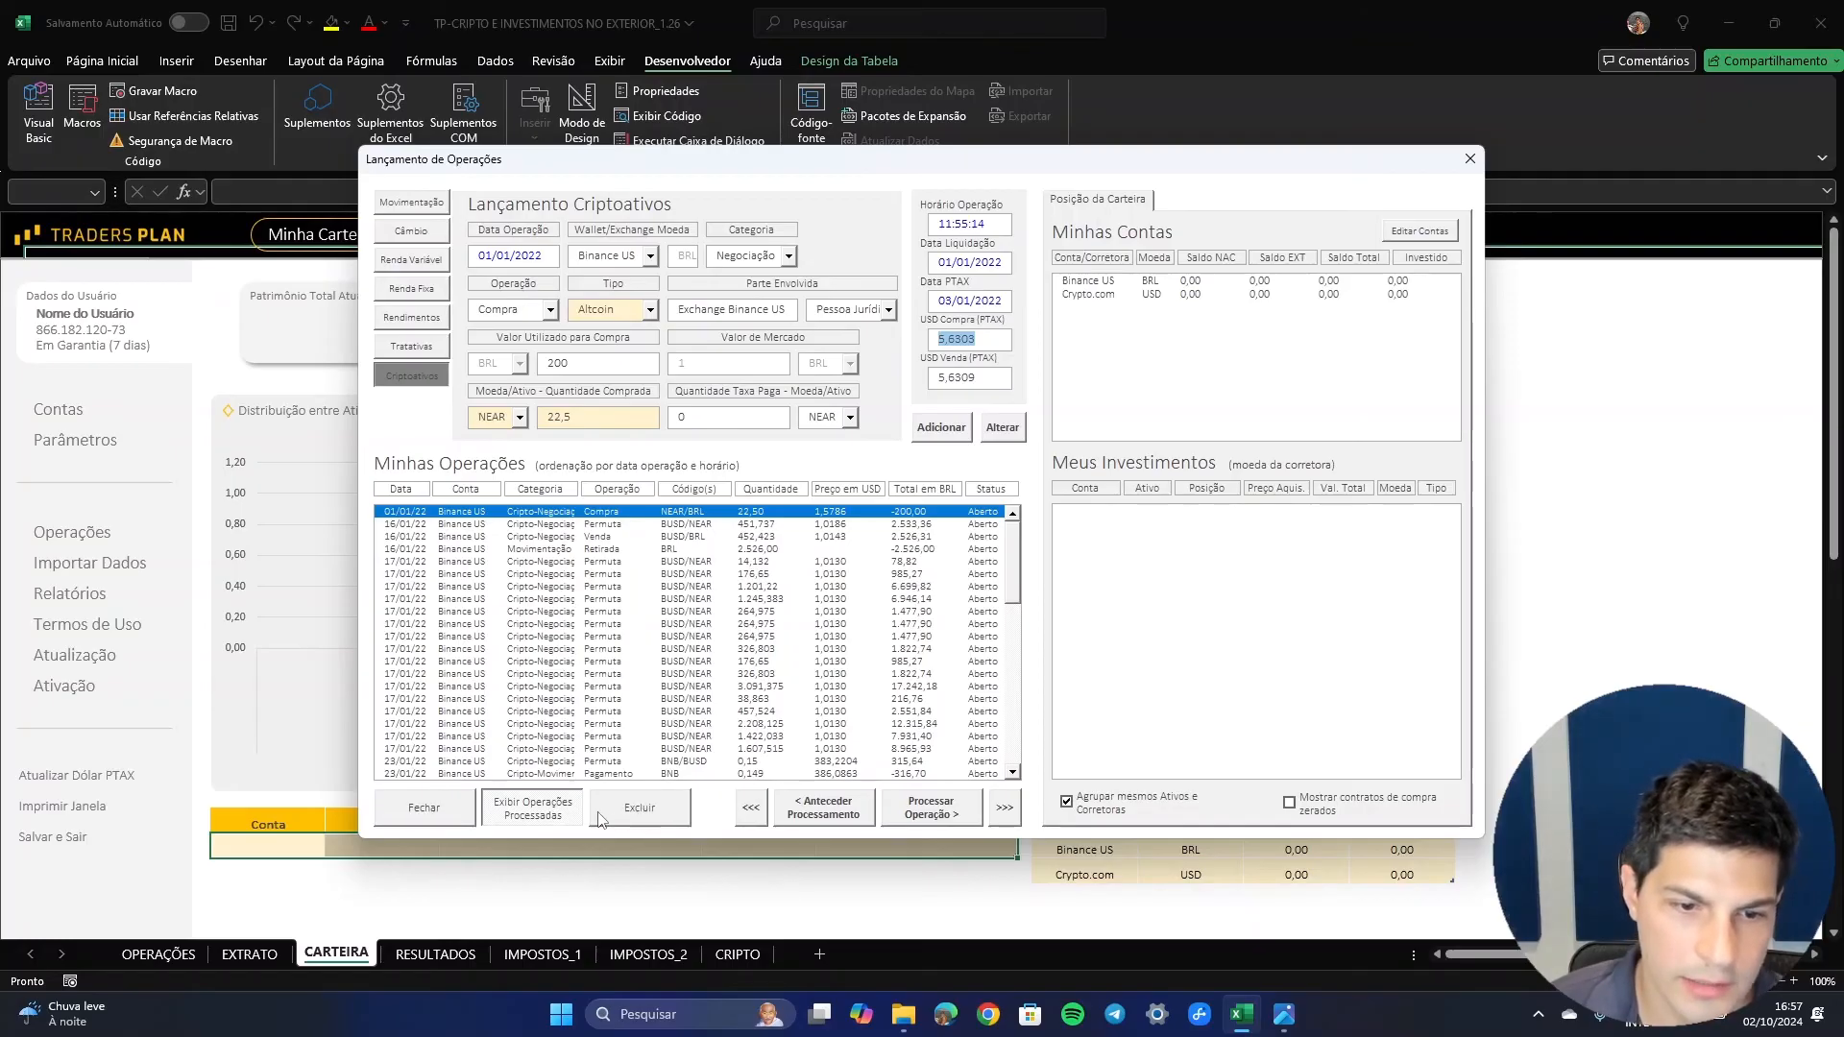
# - Delete every operation from the list and close the entry form without updating the Carteira tables
pyautogui.click(641, 809)
pyautogui.click(640, 810)
pyautogui.click(643, 812)
pyautogui.click(645, 811)
pyautogui.click(646, 810)
pyautogui.click(645, 811)
pyautogui.click(646, 810)
pyautogui.click(645, 810)
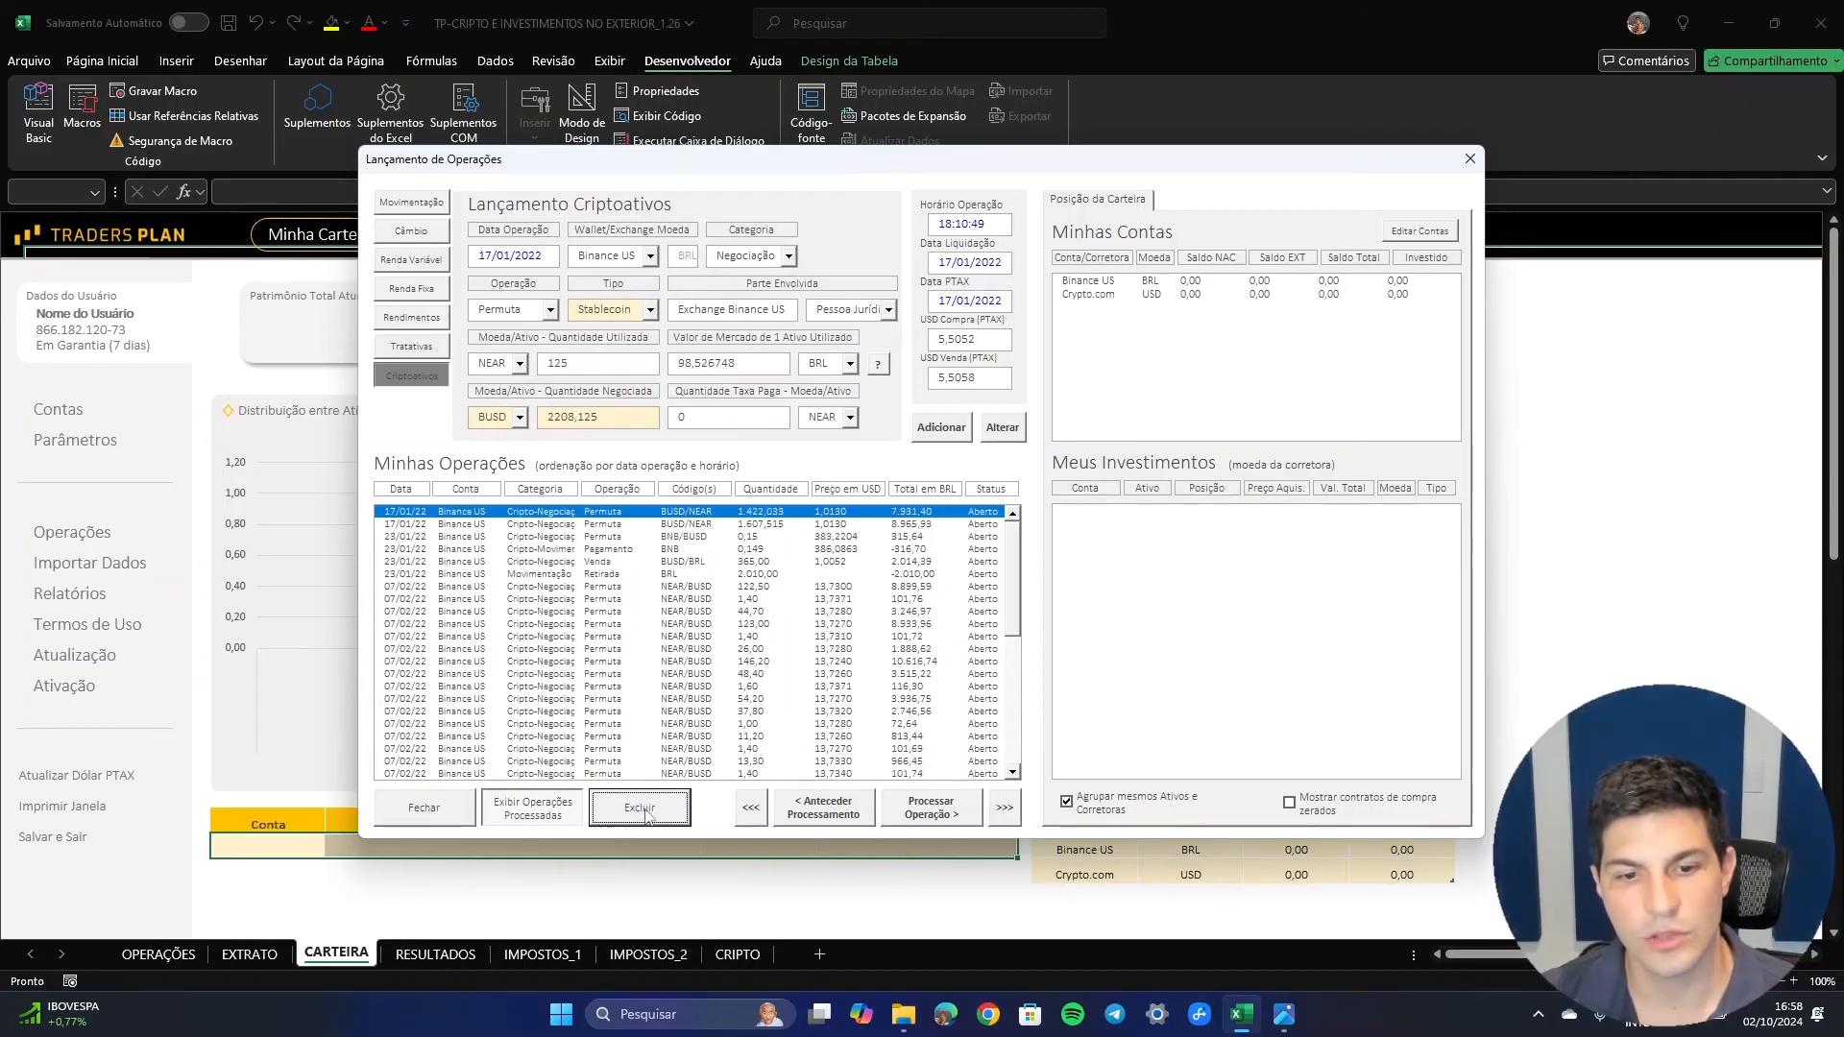
pyautogui.click(645, 810)
pyautogui.click(645, 811)
pyautogui.click(645, 810)
pyautogui.click(645, 811)
pyautogui.click(646, 811)
pyautogui.click(646, 811)
pyautogui.click(646, 810)
pyautogui.click(645, 811)
pyautogui.click(645, 810)
pyautogui.click(645, 811)
pyautogui.click(645, 811)
pyautogui.click(645, 810)
pyautogui.click(645, 810)
pyautogui.click(645, 810)
pyautogui.click(646, 811)
pyautogui.click(646, 811)
pyautogui.click(646, 811)
pyautogui.click(646, 811)
pyautogui.click(646, 810)
pyautogui.click(646, 810)
pyautogui.click(645, 810)
pyautogui.click(645, 811)
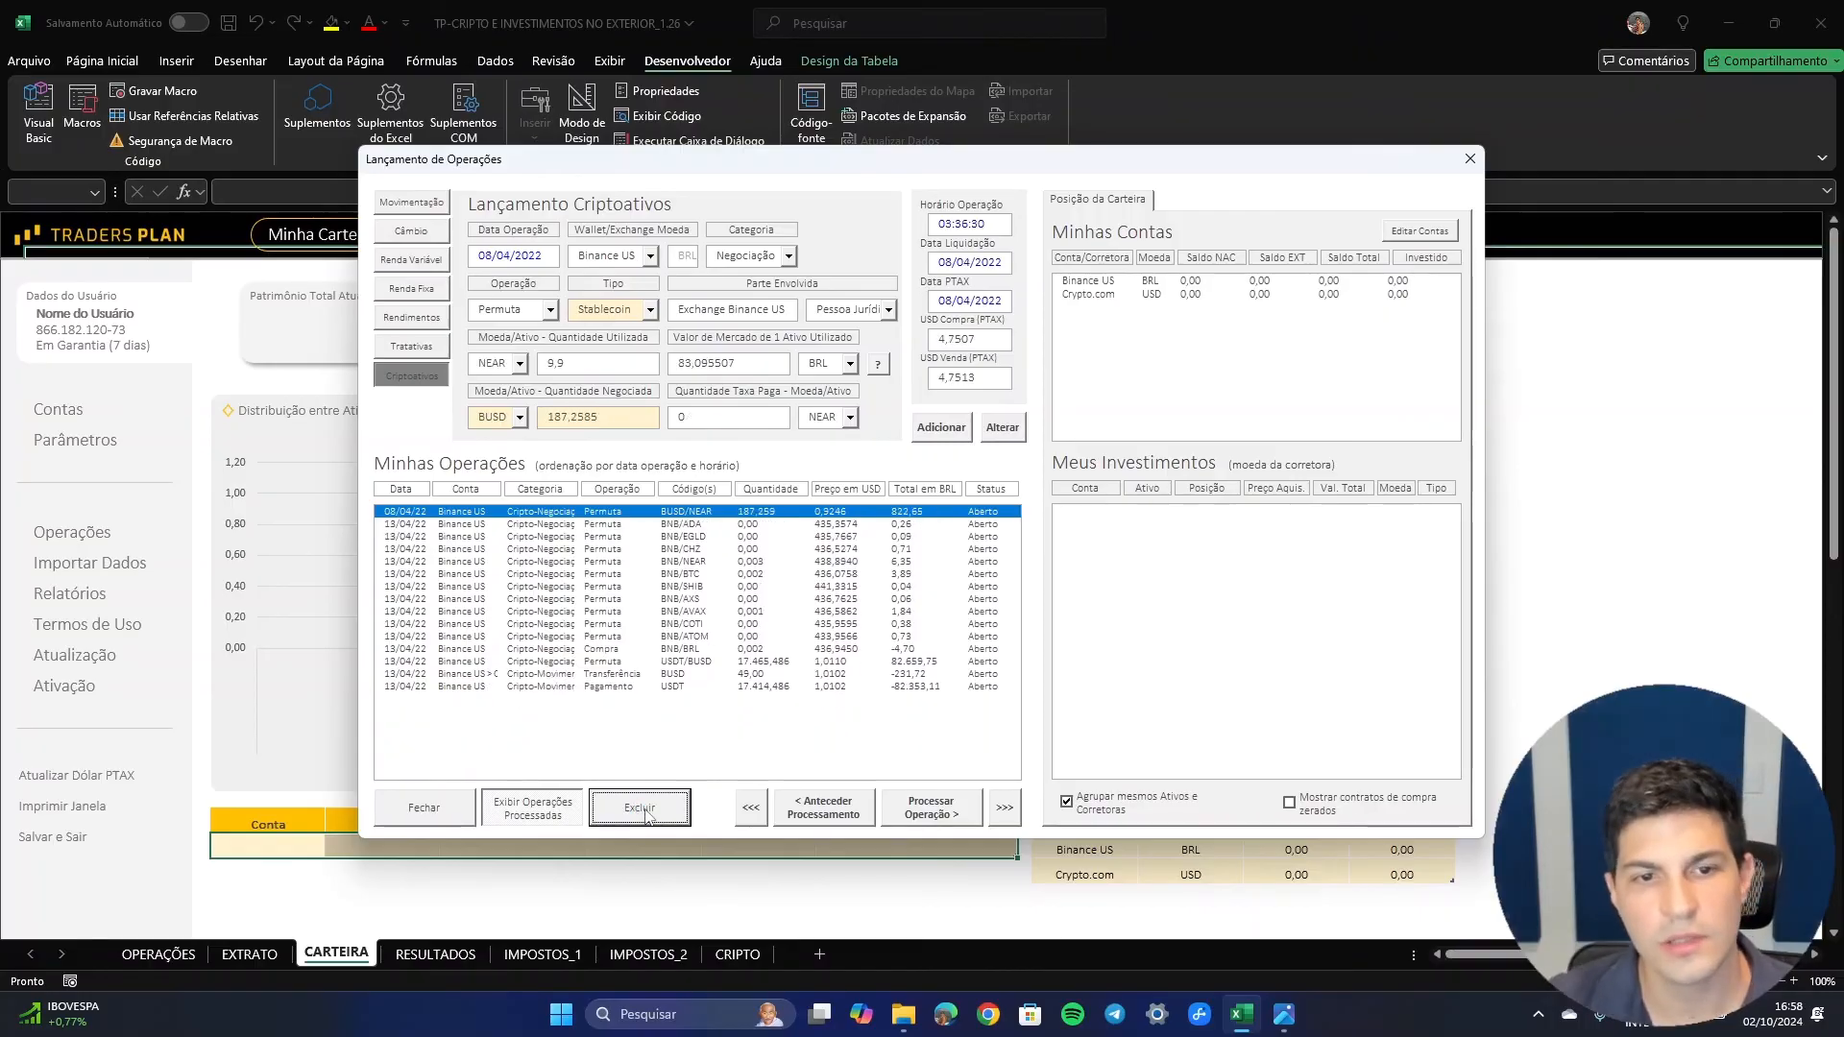
pyautogui.click(645, 811)
pyautogui.click(646, 811)
pyautogui.click(645, 810)
pyautogui.click(645, 810)
pyautogui.click(645, 810)
pyautogui.click(646, 811)
pyautogui.click(646, 810)
pyautogui.click(645, 811)
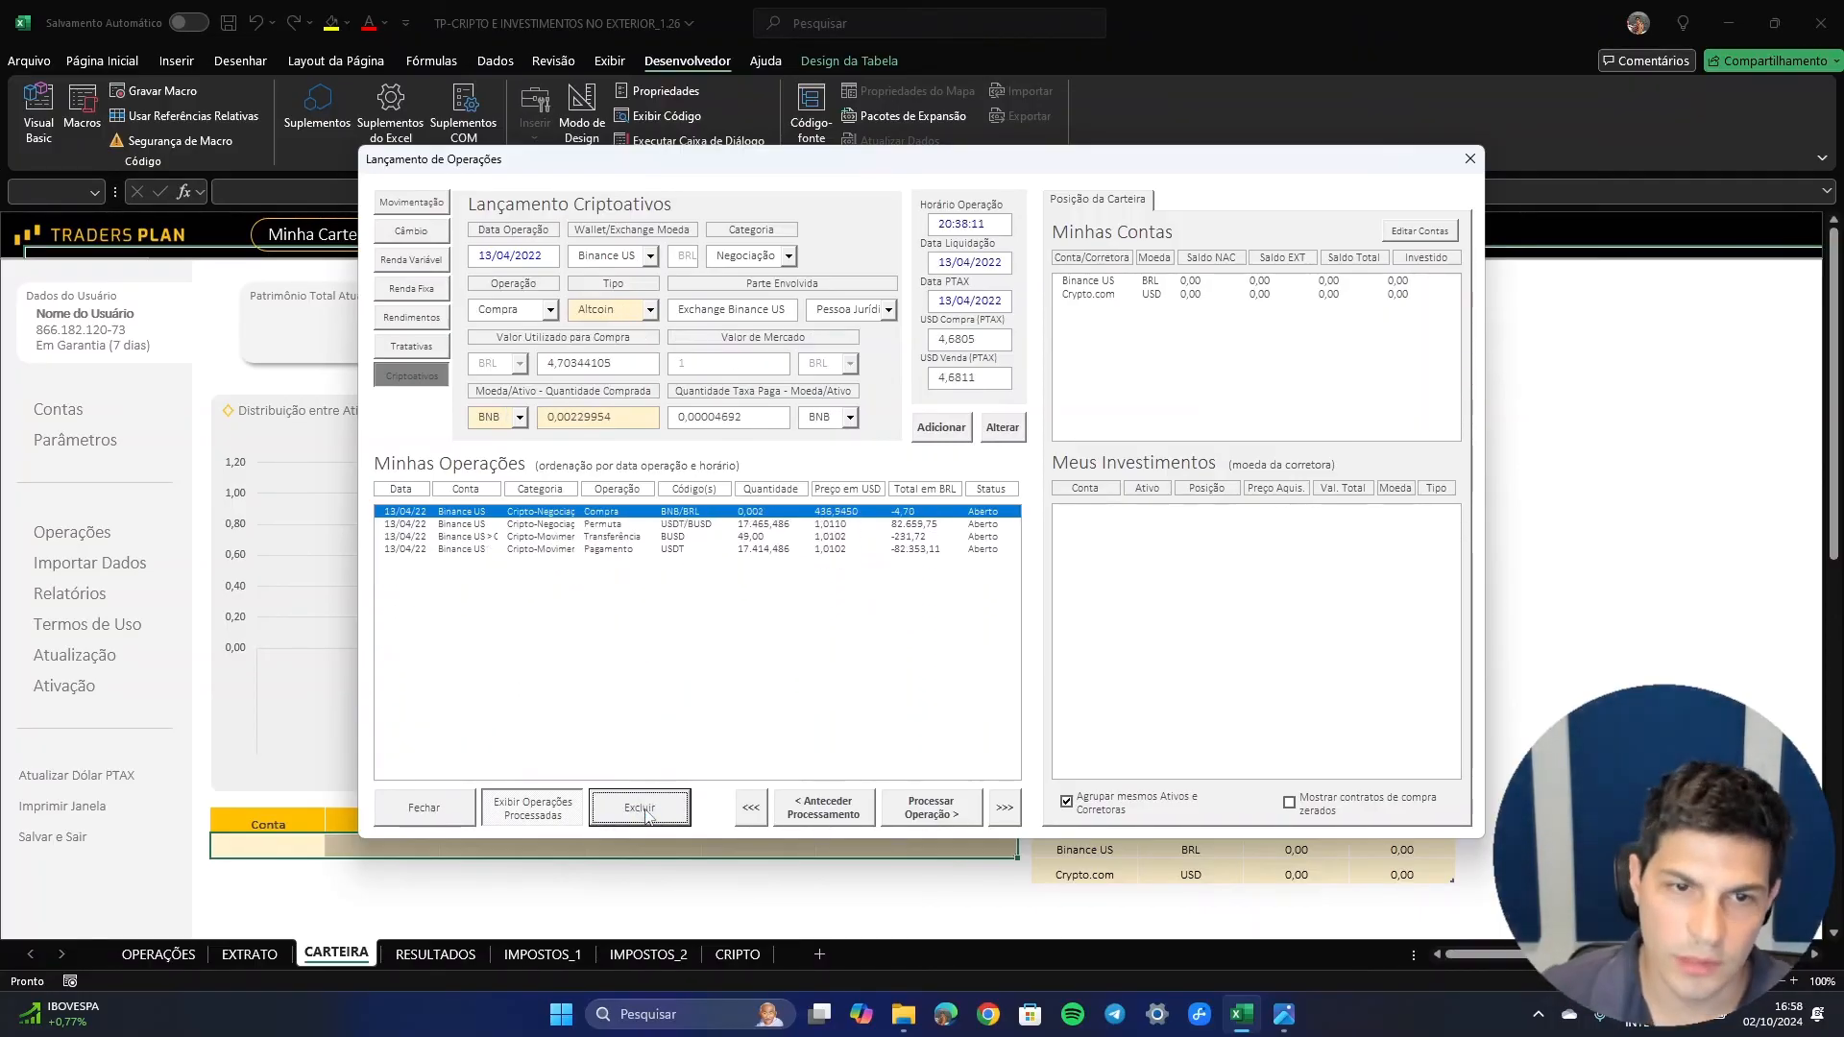
pyautogui.click(645, 811)
pyautogui.click(645, 810)
pyautogui.click(645, 811)
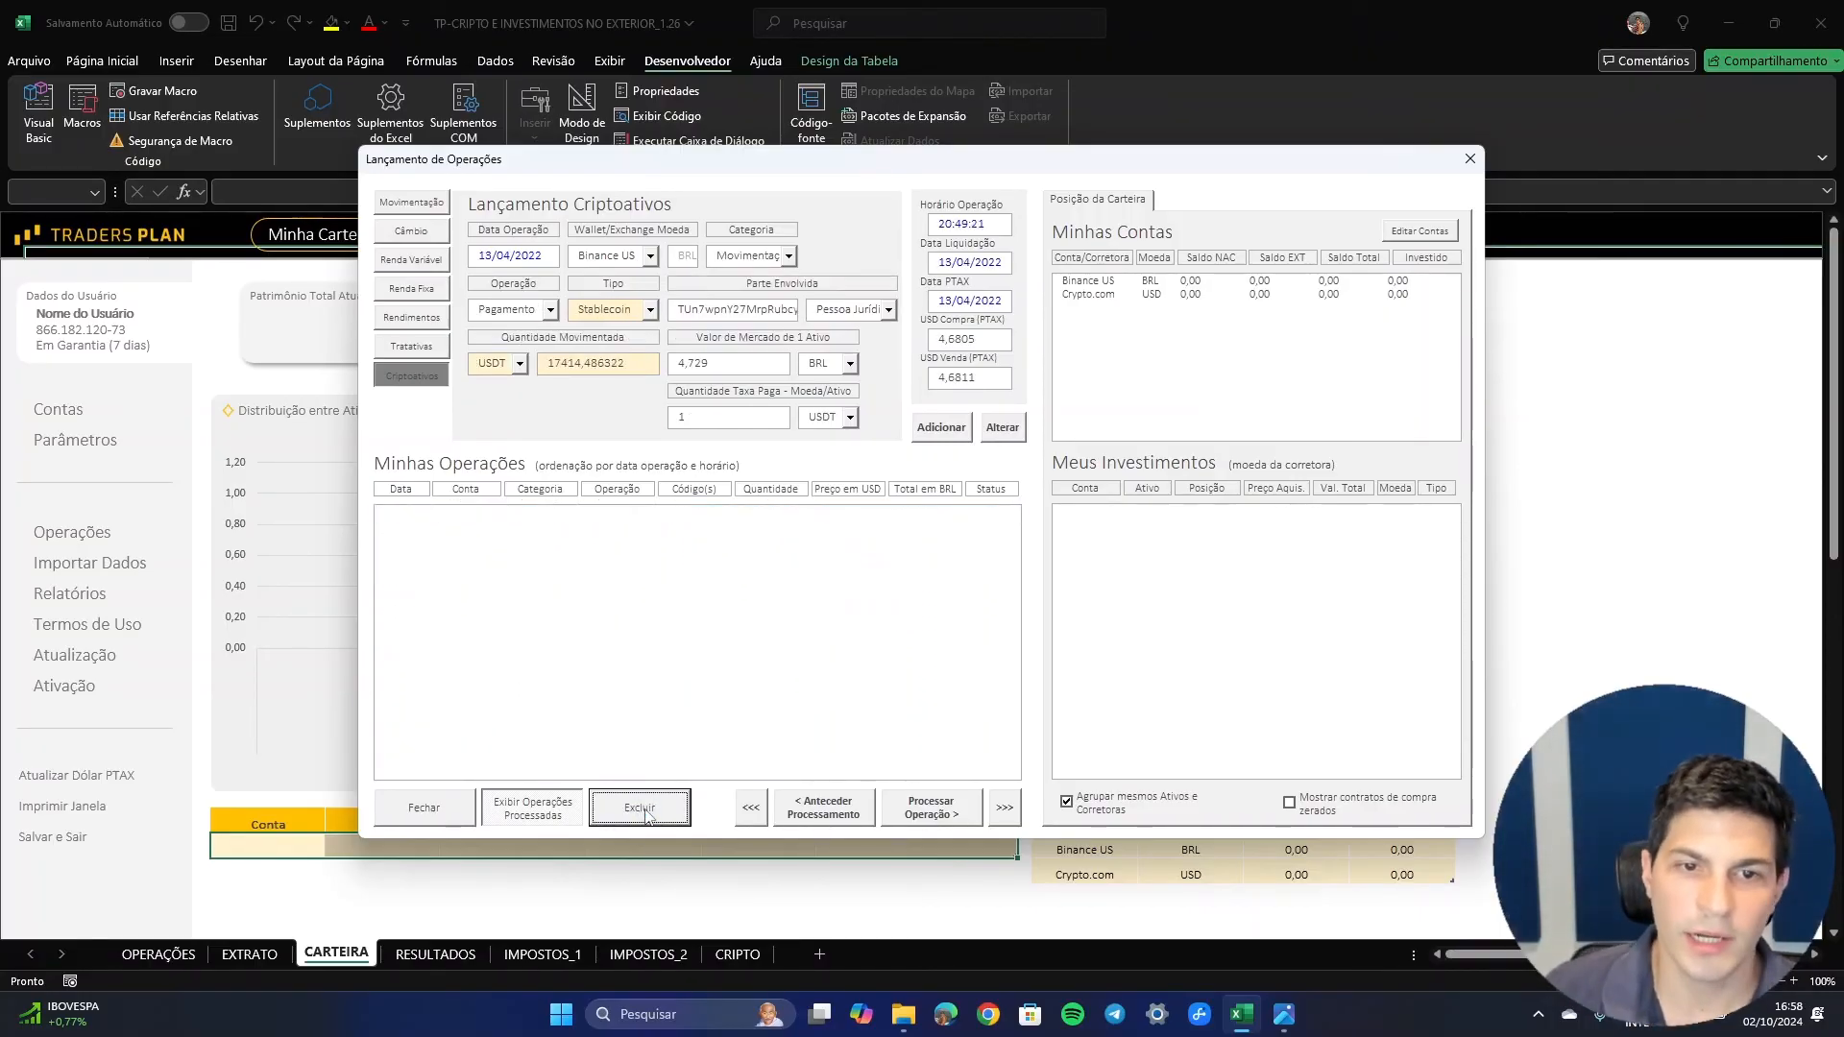
pyautogui.click(423, 808)
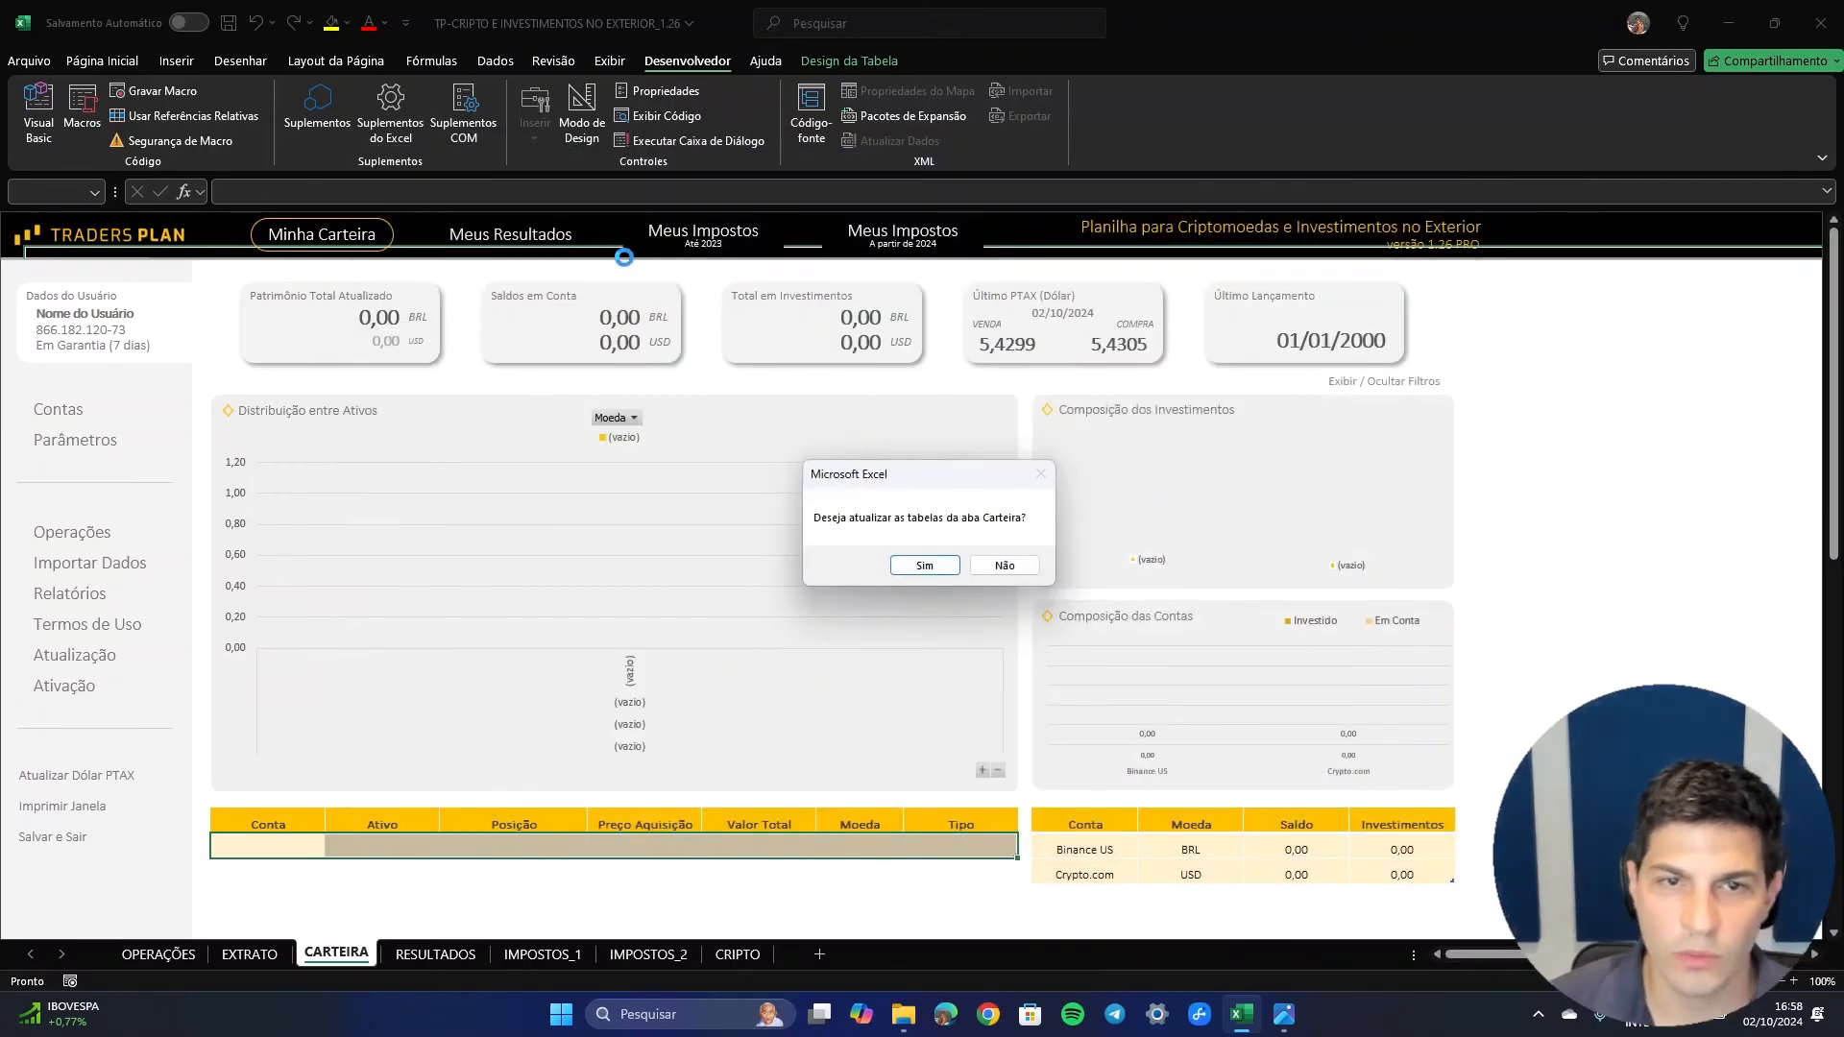
pyautogui.click(1004, 566)
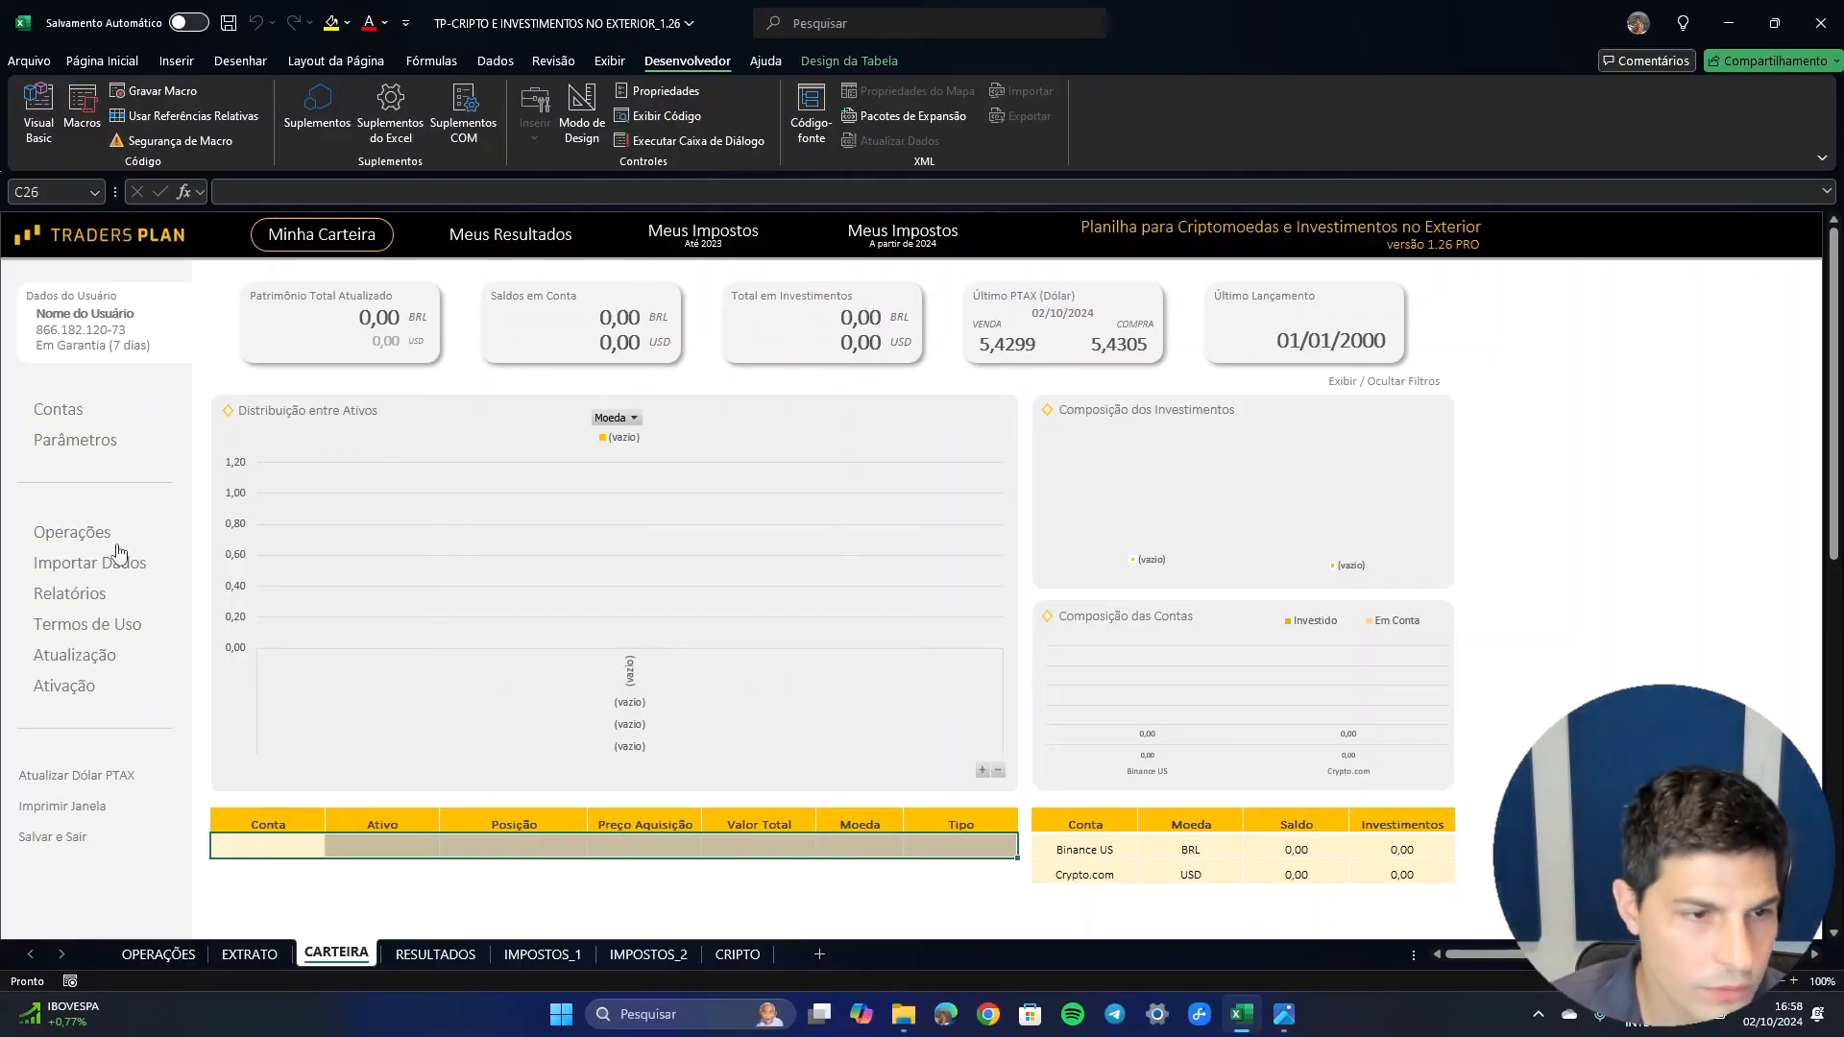
# - Open the data import form and load the exemplo_3 2023 CSV report for the Binance US account
pyautogui.click(96, 571)
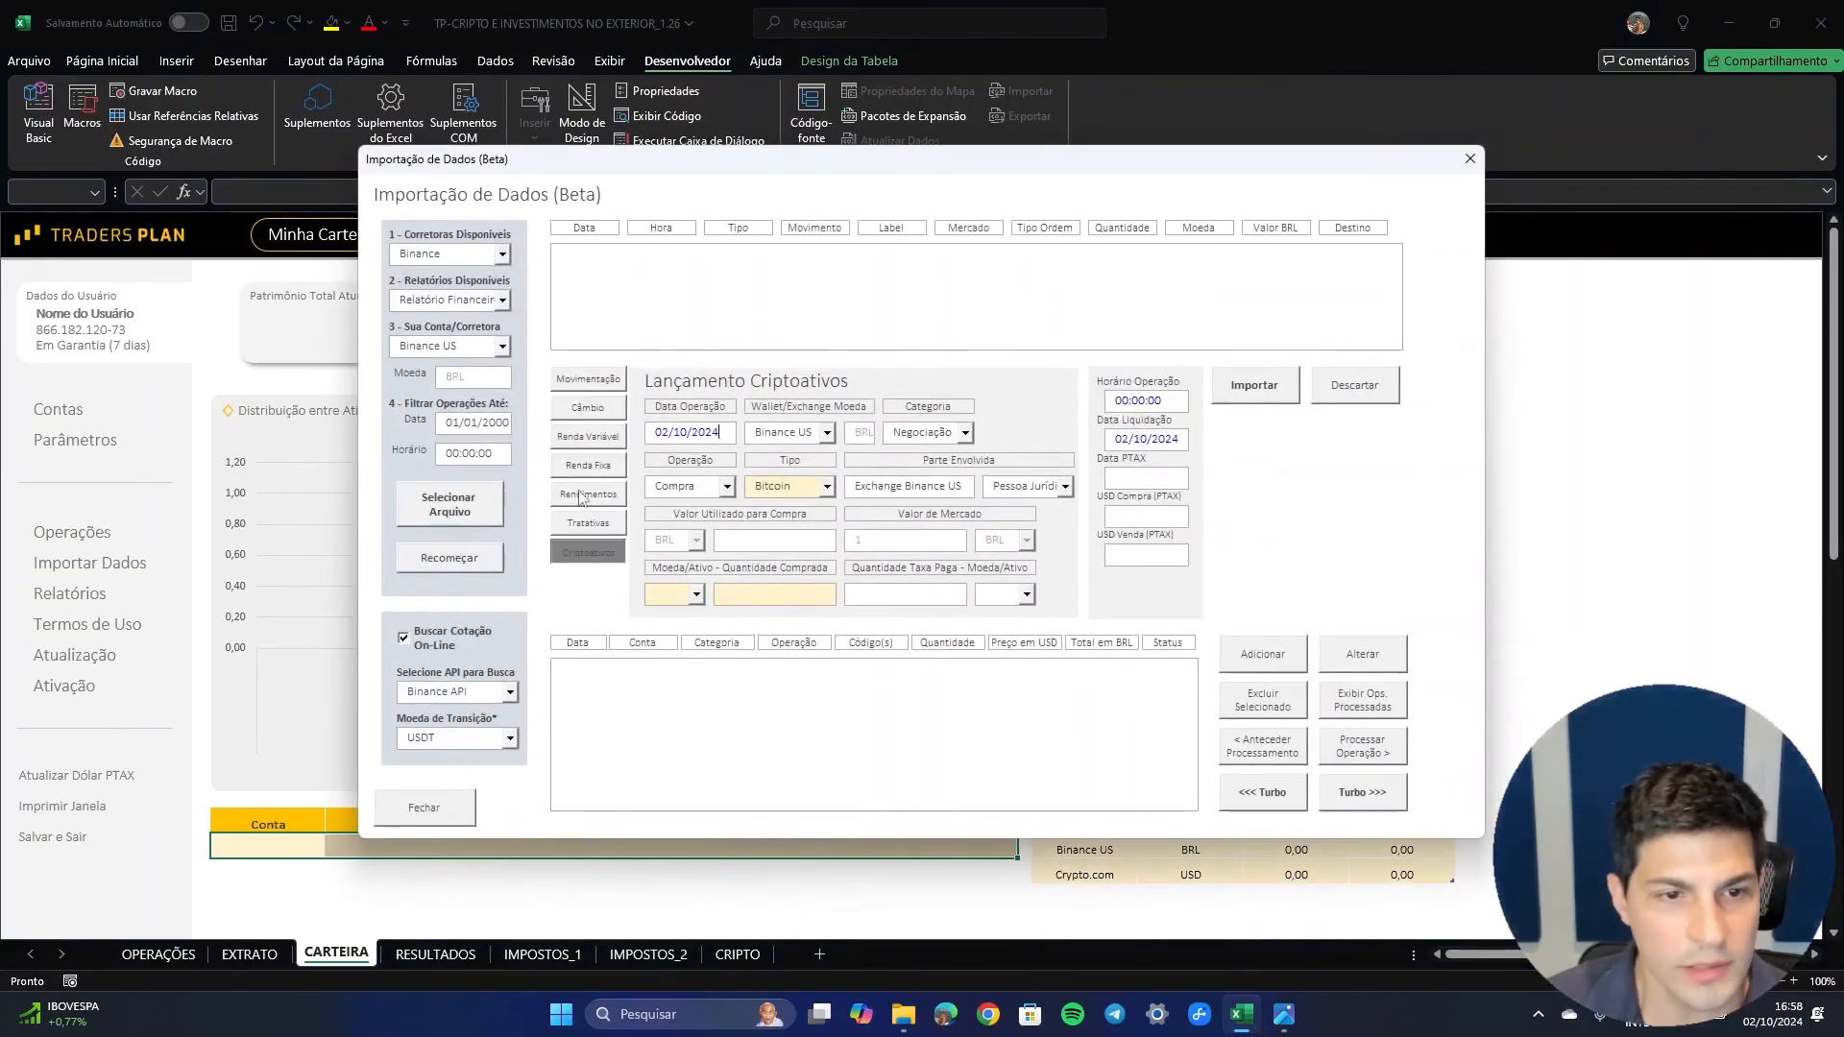
pyautogui.click(462, 509)
pyautogui.click(774, 422)
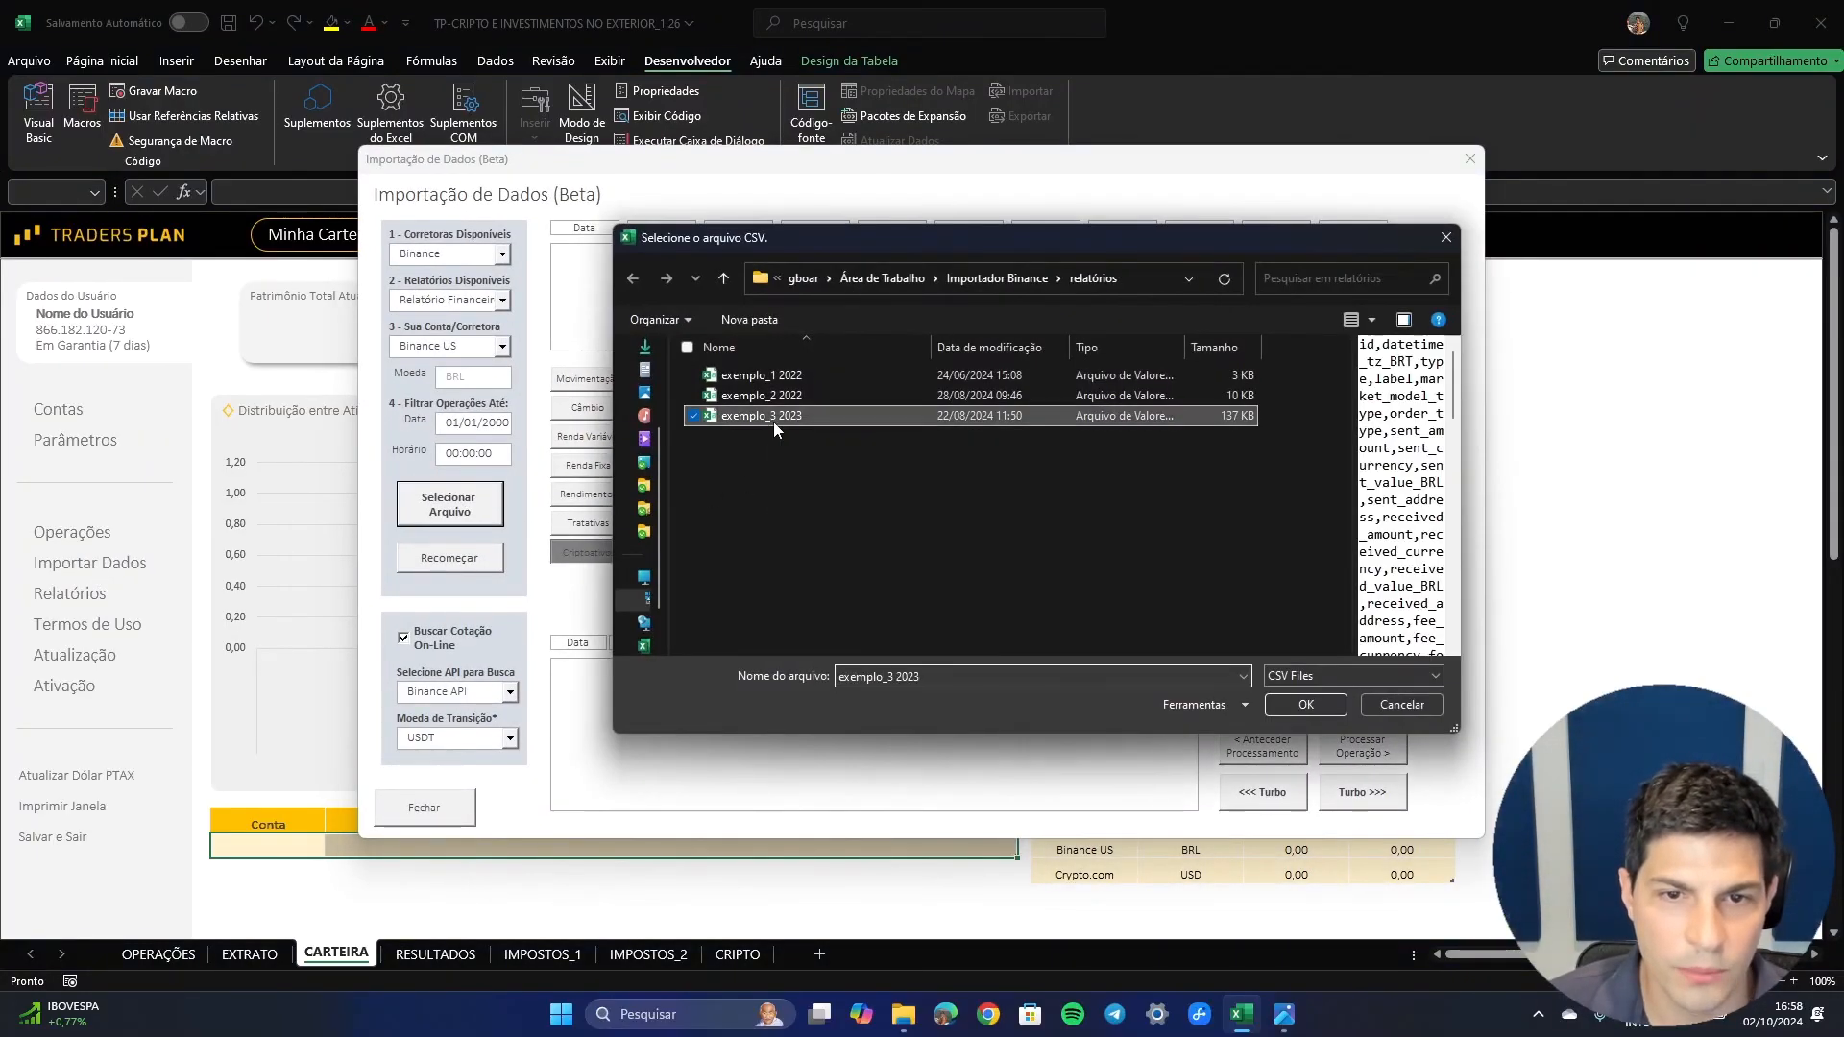
pyautogui.click(1306, 705)
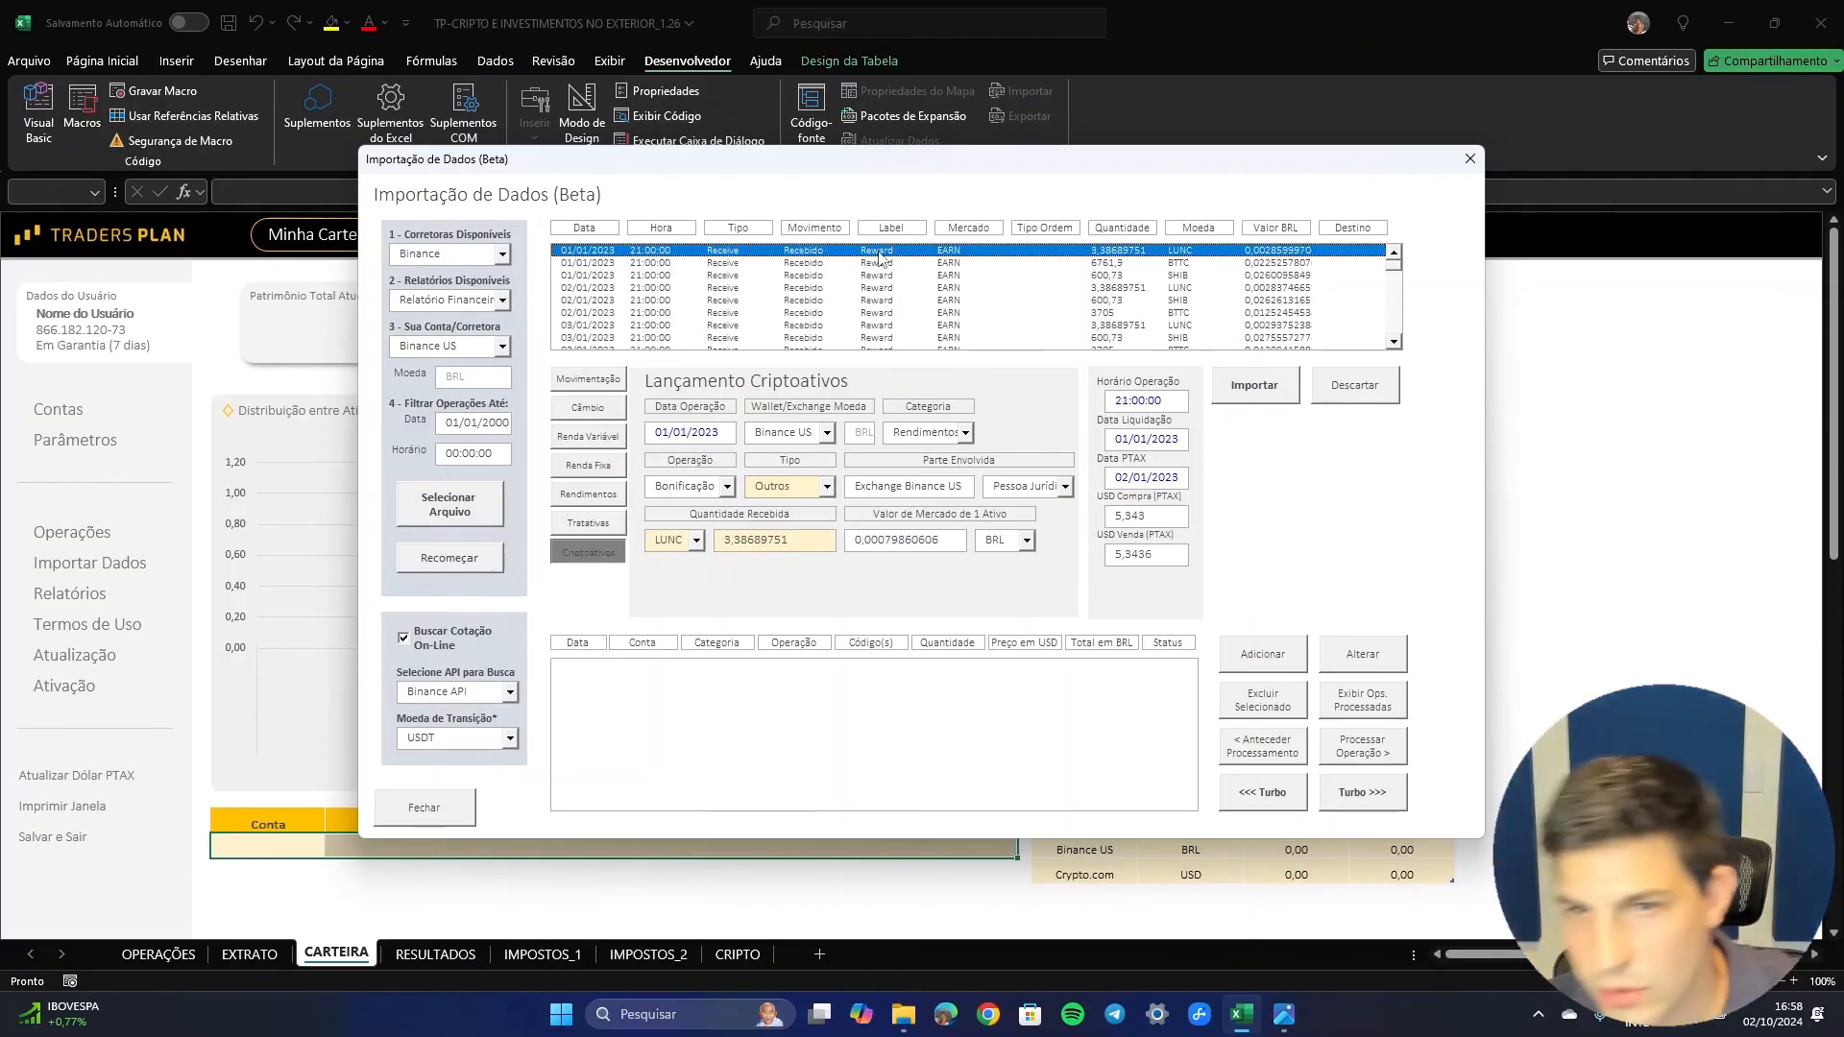
# - Import the first five LUNC, BTTC and SHIB reward entries and check the 02/01/2023 BTTC reward's market value
pyautogui.click(1254, 388)
pyautogui.click(1254, 397)
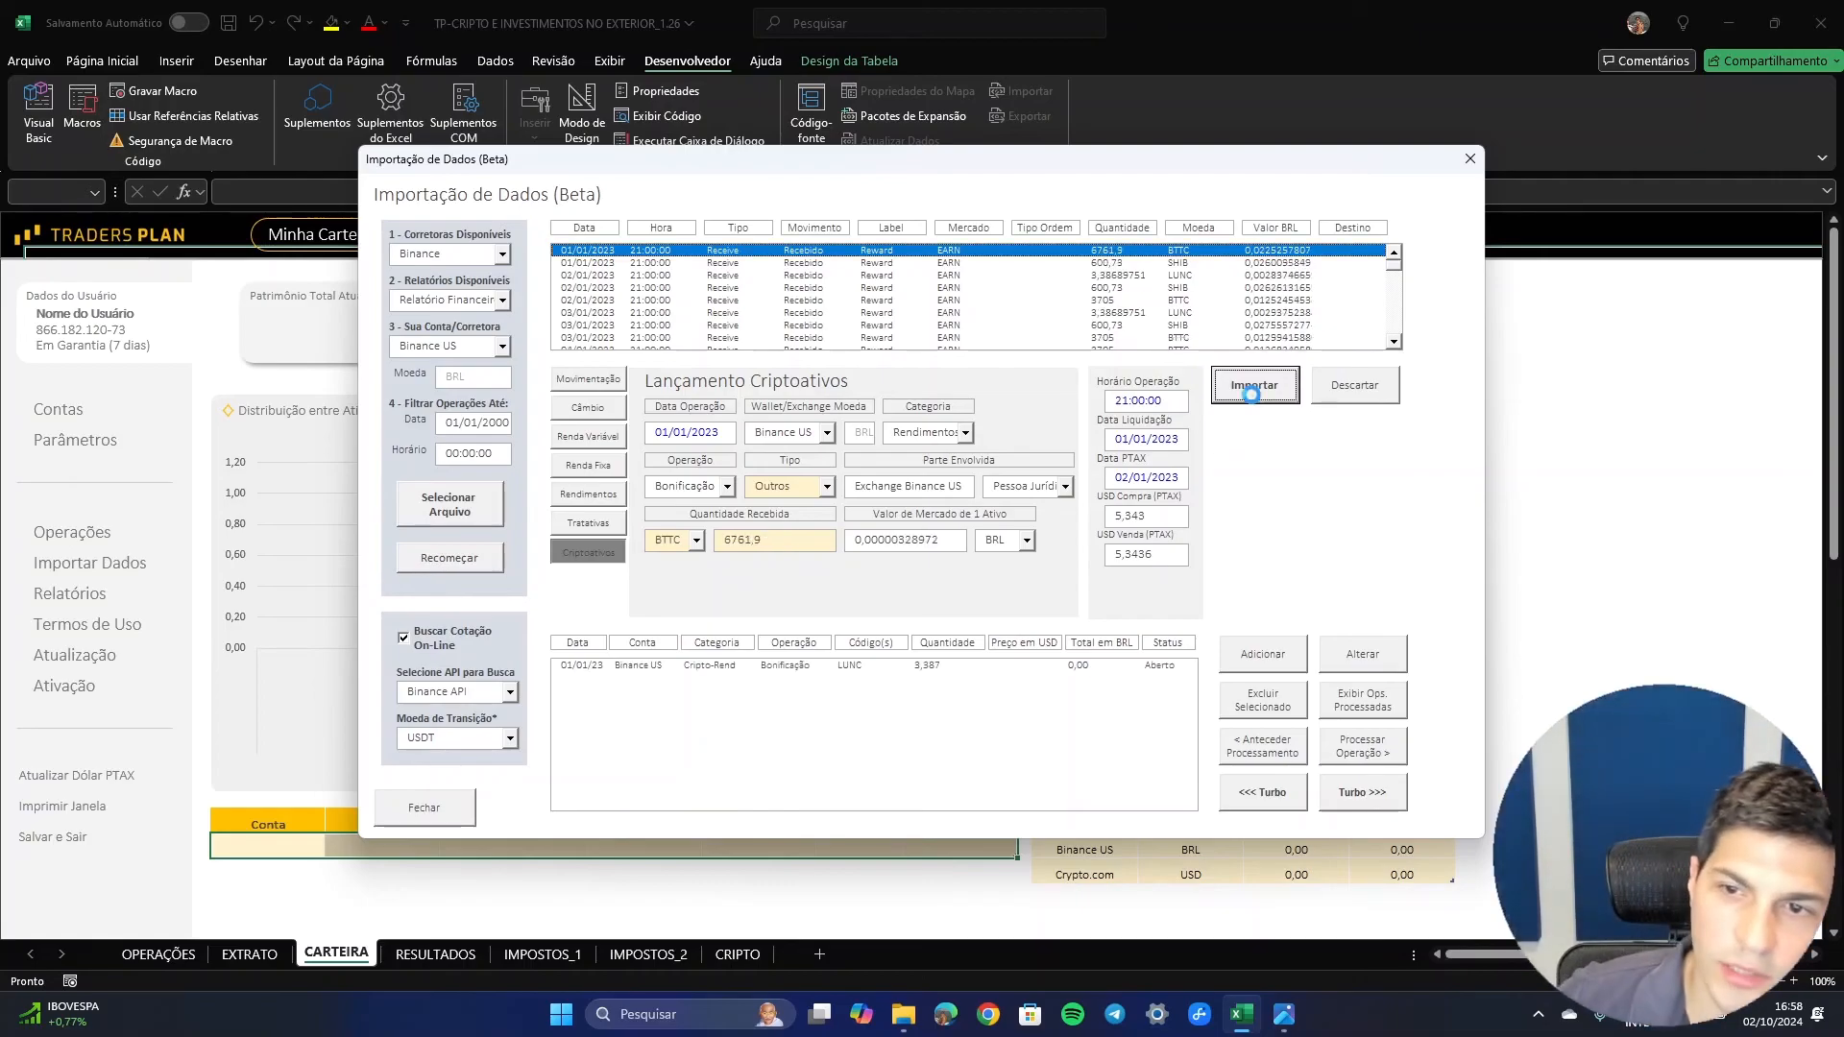
pyautogui.click(1254, 398)
pyautogui.click(1253, 399)
pyautogui.click(1254, 398)
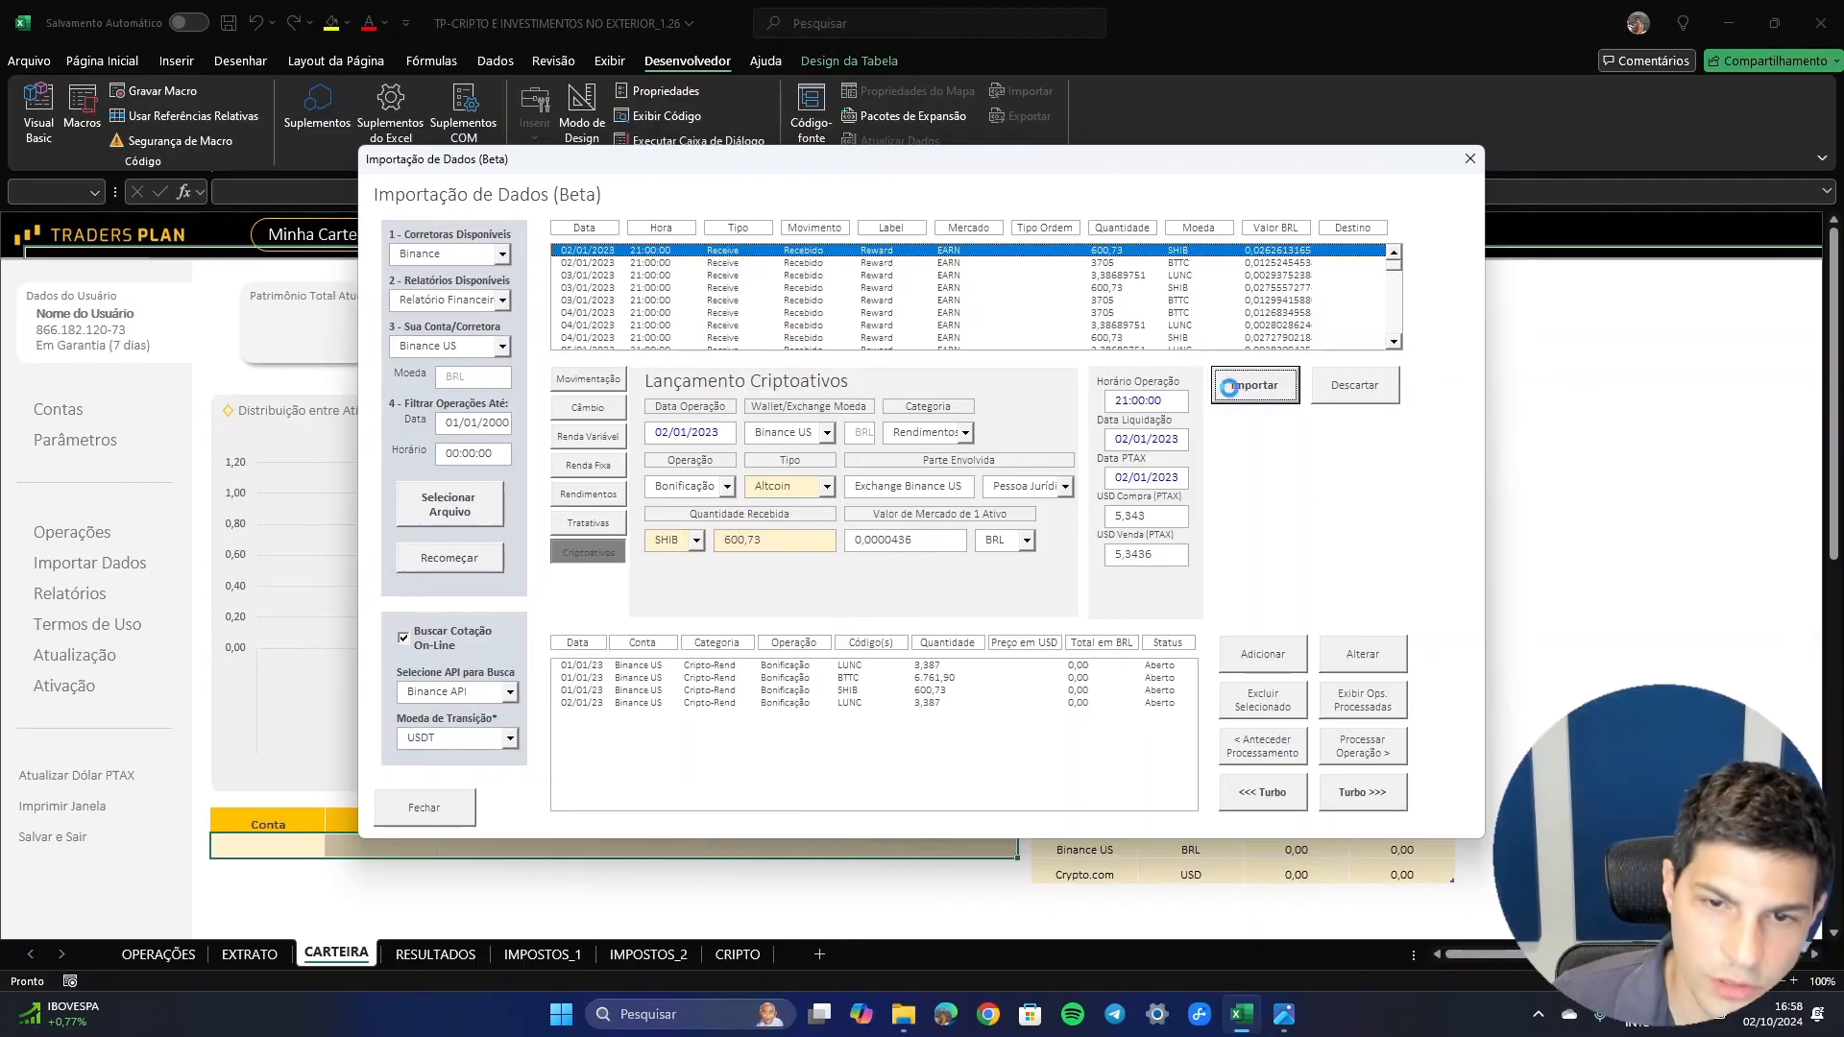
pyautogui.moveTo(937, 539); pyautogui.dragTo(841, 541)
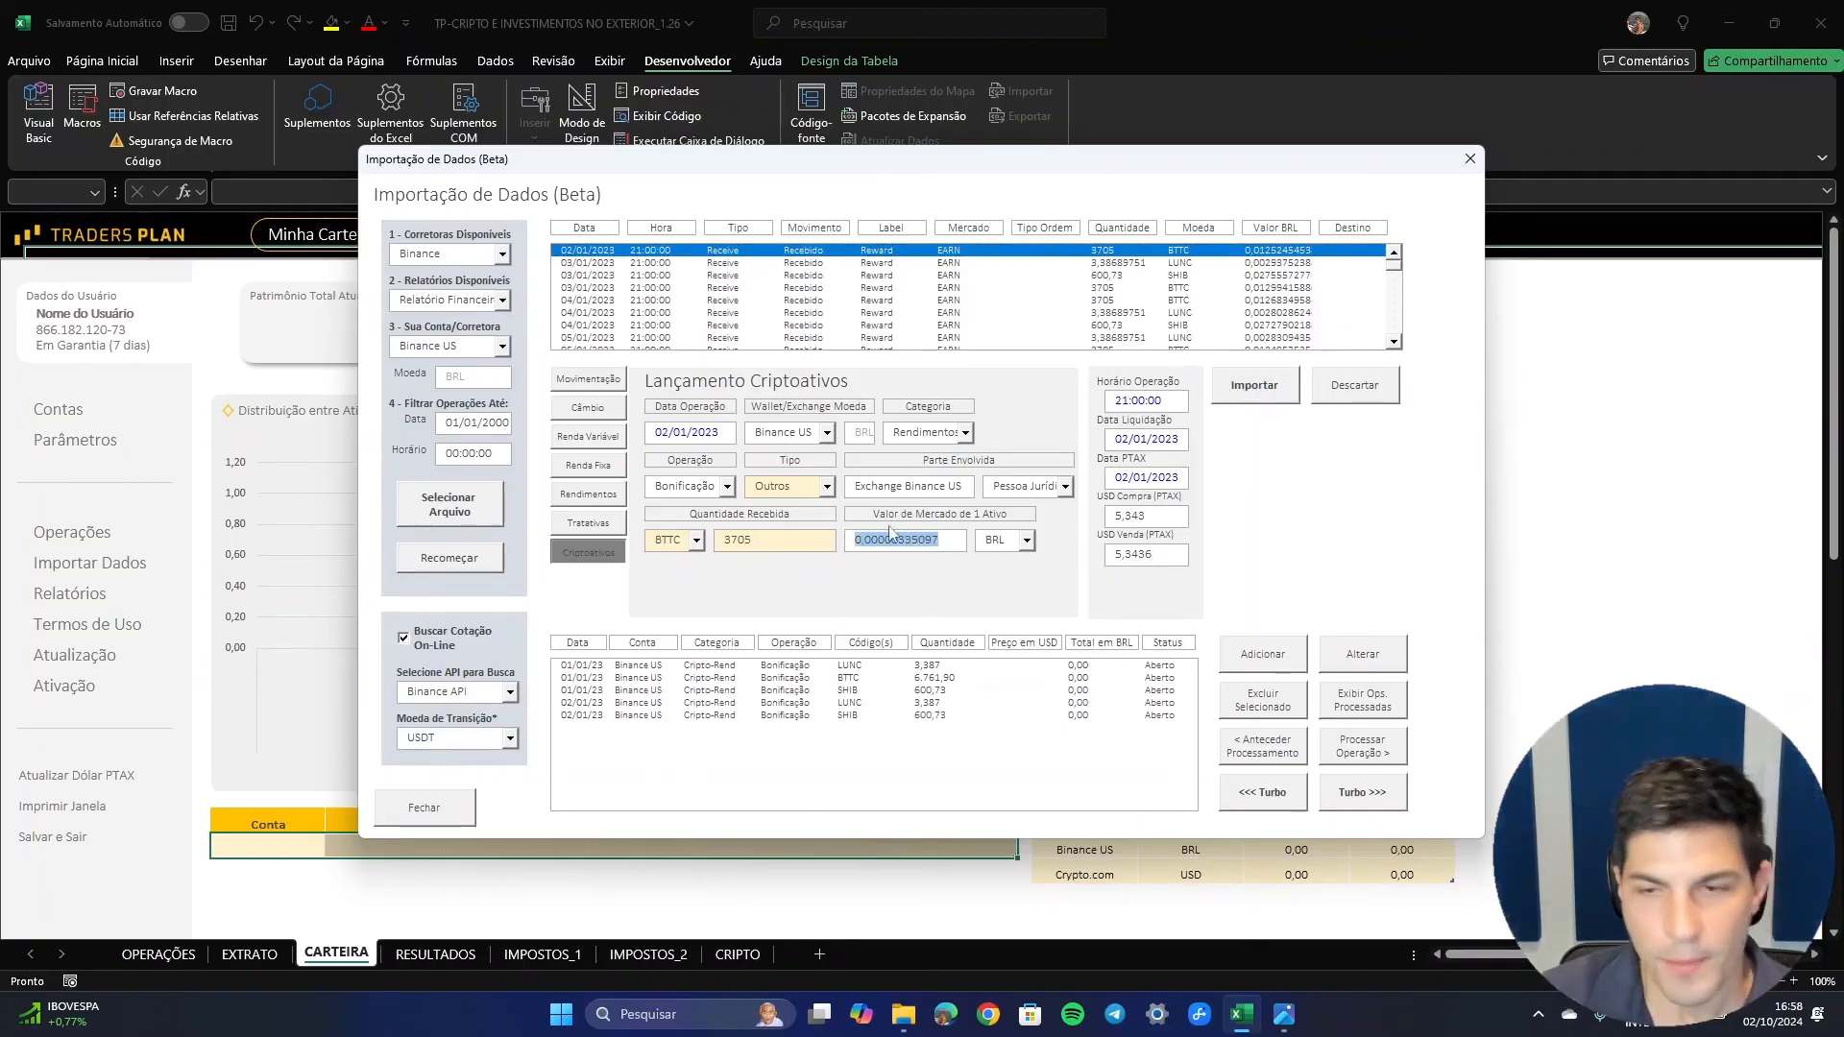
# - Turn off the online quote lookup and import the next BTTC, LUNC and SHIB rewards up to the 15/01/2023 LUNC entry
pyautogui.click(429, 644)
pyautogui.click(1255, 386)
pyautogui.click(1254, 386)
pyautogui.click(1254, 386)
pyautogui.click(1254, 386)
pyautogui.click(1254, 386)
pyautogui.click(1254, 386)
pyautogui.click(1254, 386)
pyautogui.click(1254, 386)
pyautogui.click(1254, 386)
pyautogui.click(1255, 386)
pyautogui.click(1255, 386)
pyautogui.click(1254, 386)
pyautogui.click(1254, 387)
pyautogui.click(1254, 386)
pyautogui.click(1254, 386)
pyautogui.click(1254, 386)
pyautogui.click(1255, 386)
pyautogui.click(1254, 386)
pyautogui.click(1255, 386)
pyautogui.click(1254, 386)
pyautogui.click(1254, 387)
pyautogui.click(1254, 386)
pyautogui.click(1254, 386)
pyautogui.click(1255, 386)
pyautogui.click(1254, 387)
pyautogui.click(1254, 386)
pyautogui.click(1255, 386)
pyautogui.click(1254, 386)
pyautogui.click(1254, 386)
pyautogui.click(1254, 386)
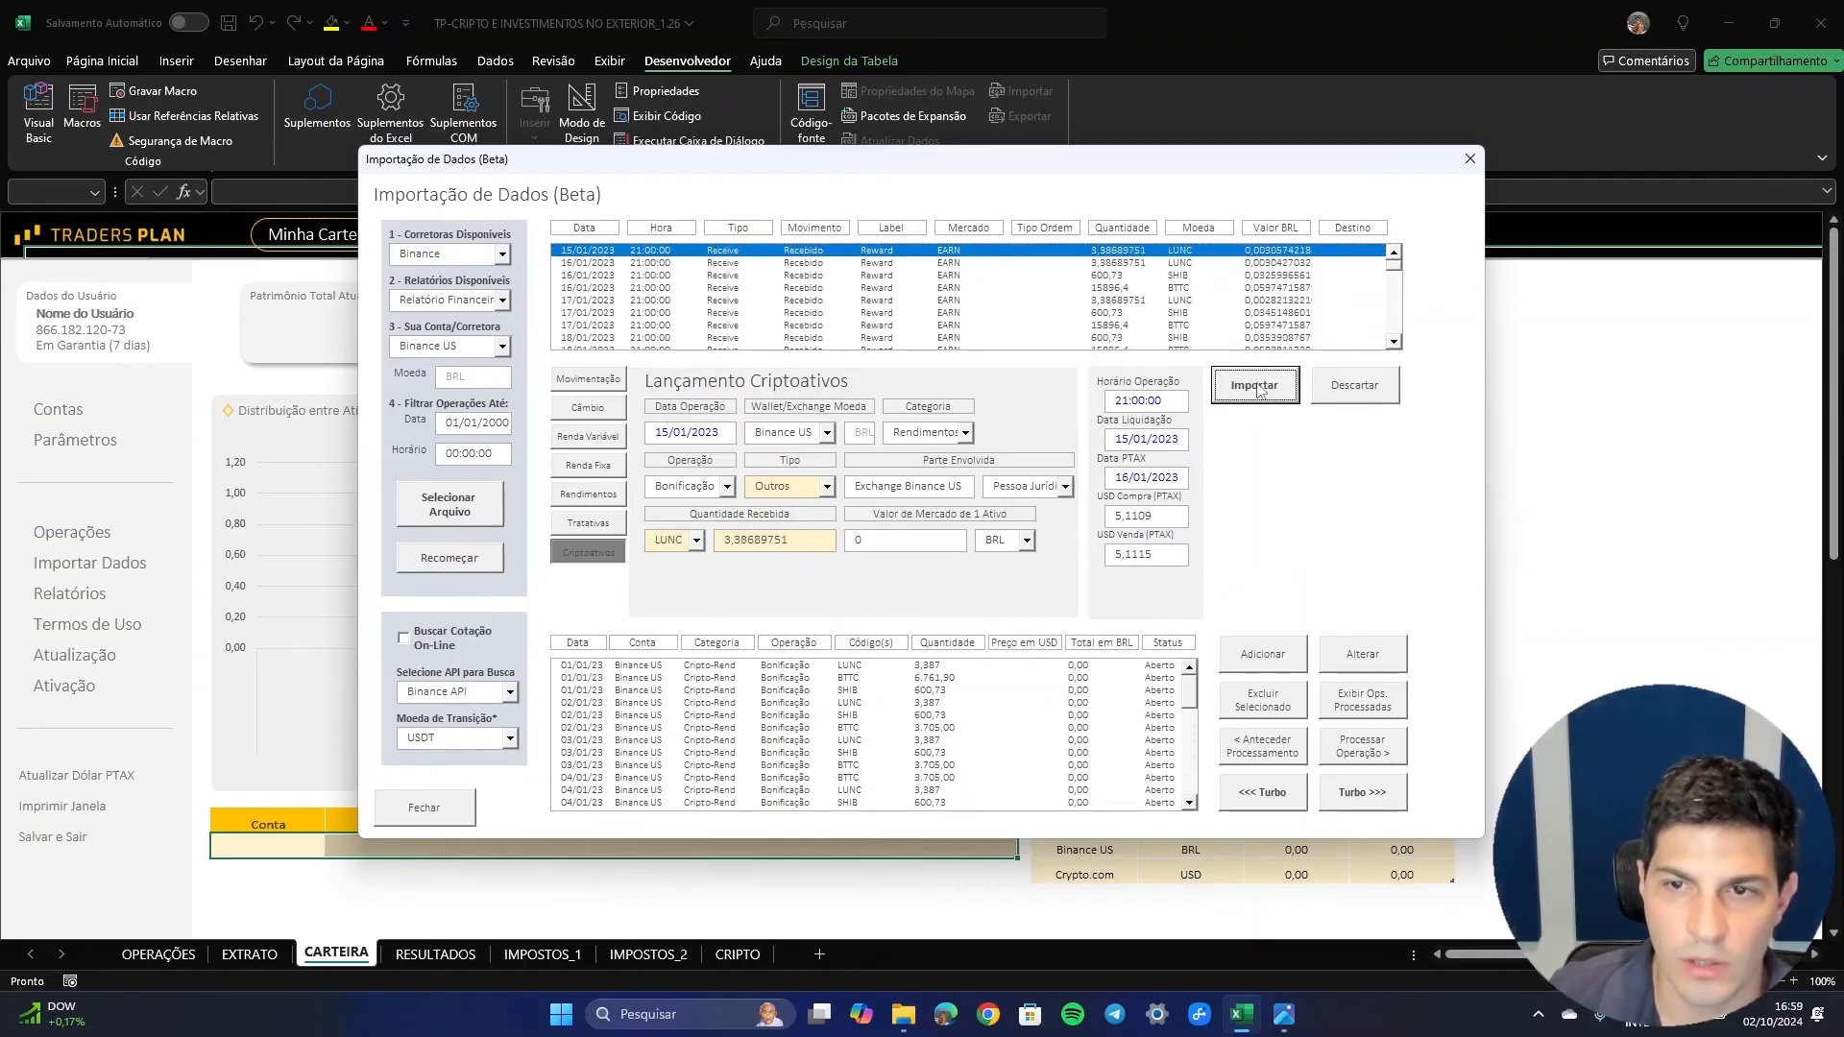
# - Review the market values recorded for the imported LUNC, BTTC and SHIB rewards of 01/01/23
pyautogui.moveTo(1192, 688); pyautogui.dragTo(1174, 622)
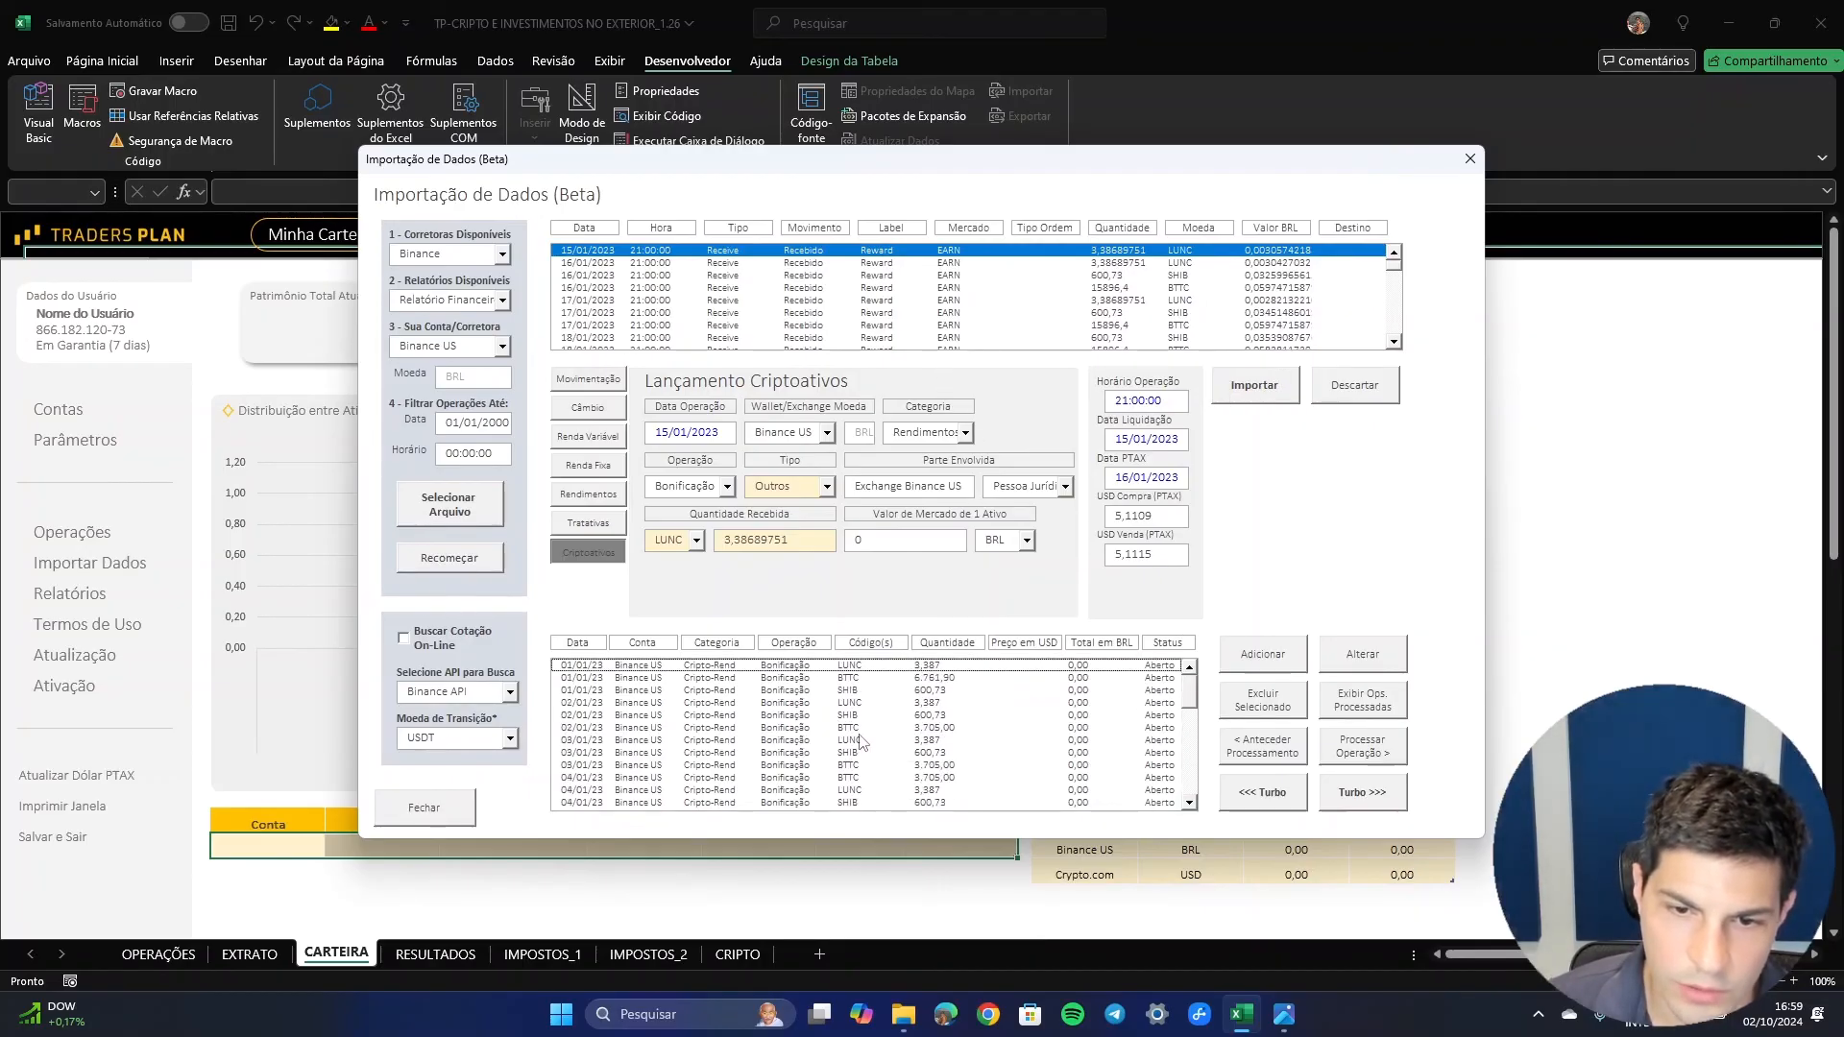
pyautogui.click(862, 669)
pyautogui.click(867, 680)
pyautogui.click(865, 691)
pyautogui.moveTo(925, 540); pyautogui.dragTo(847, 544)
pyautogui.click(867, 680)
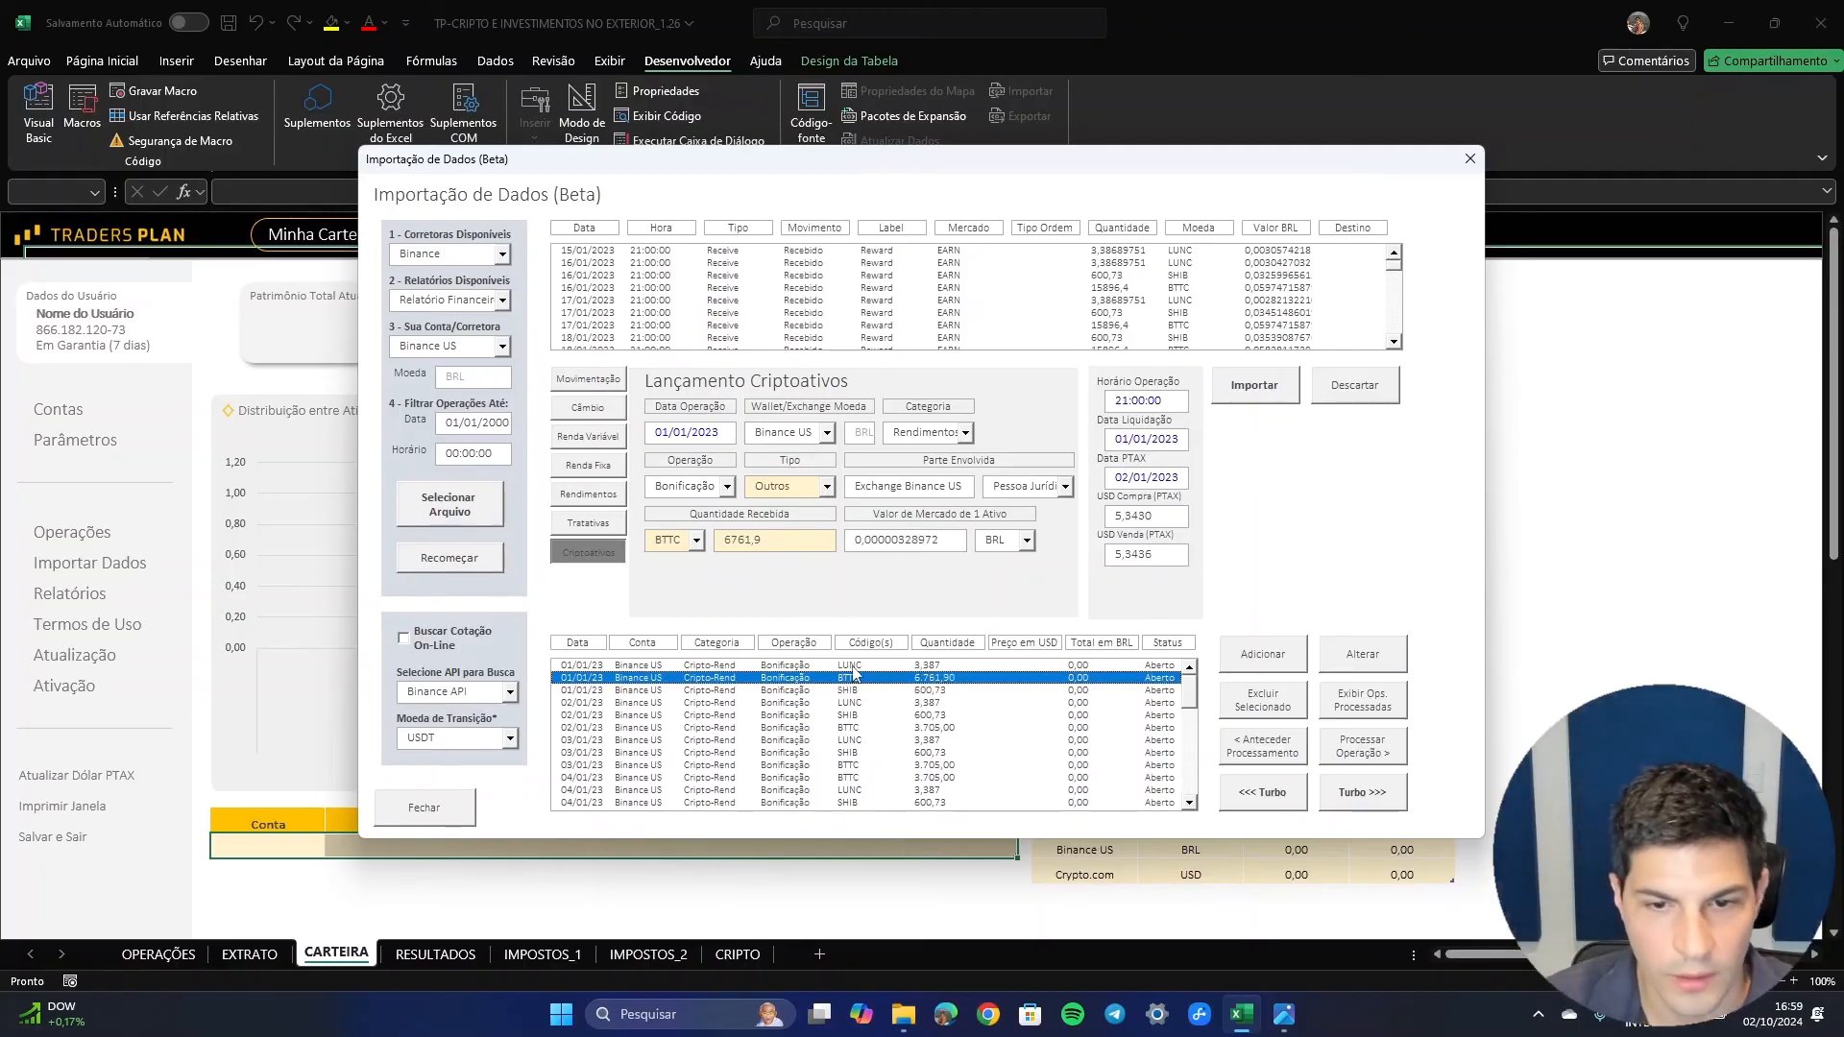
# - Process the first five imported reward operations, from the 01/01/23 LUNC entry through the 02/01/23 SHIB entry
pyautogui.click(1373, 754)
pyautogui.click(1374, 754)
pyautogui.click(1373, 754)
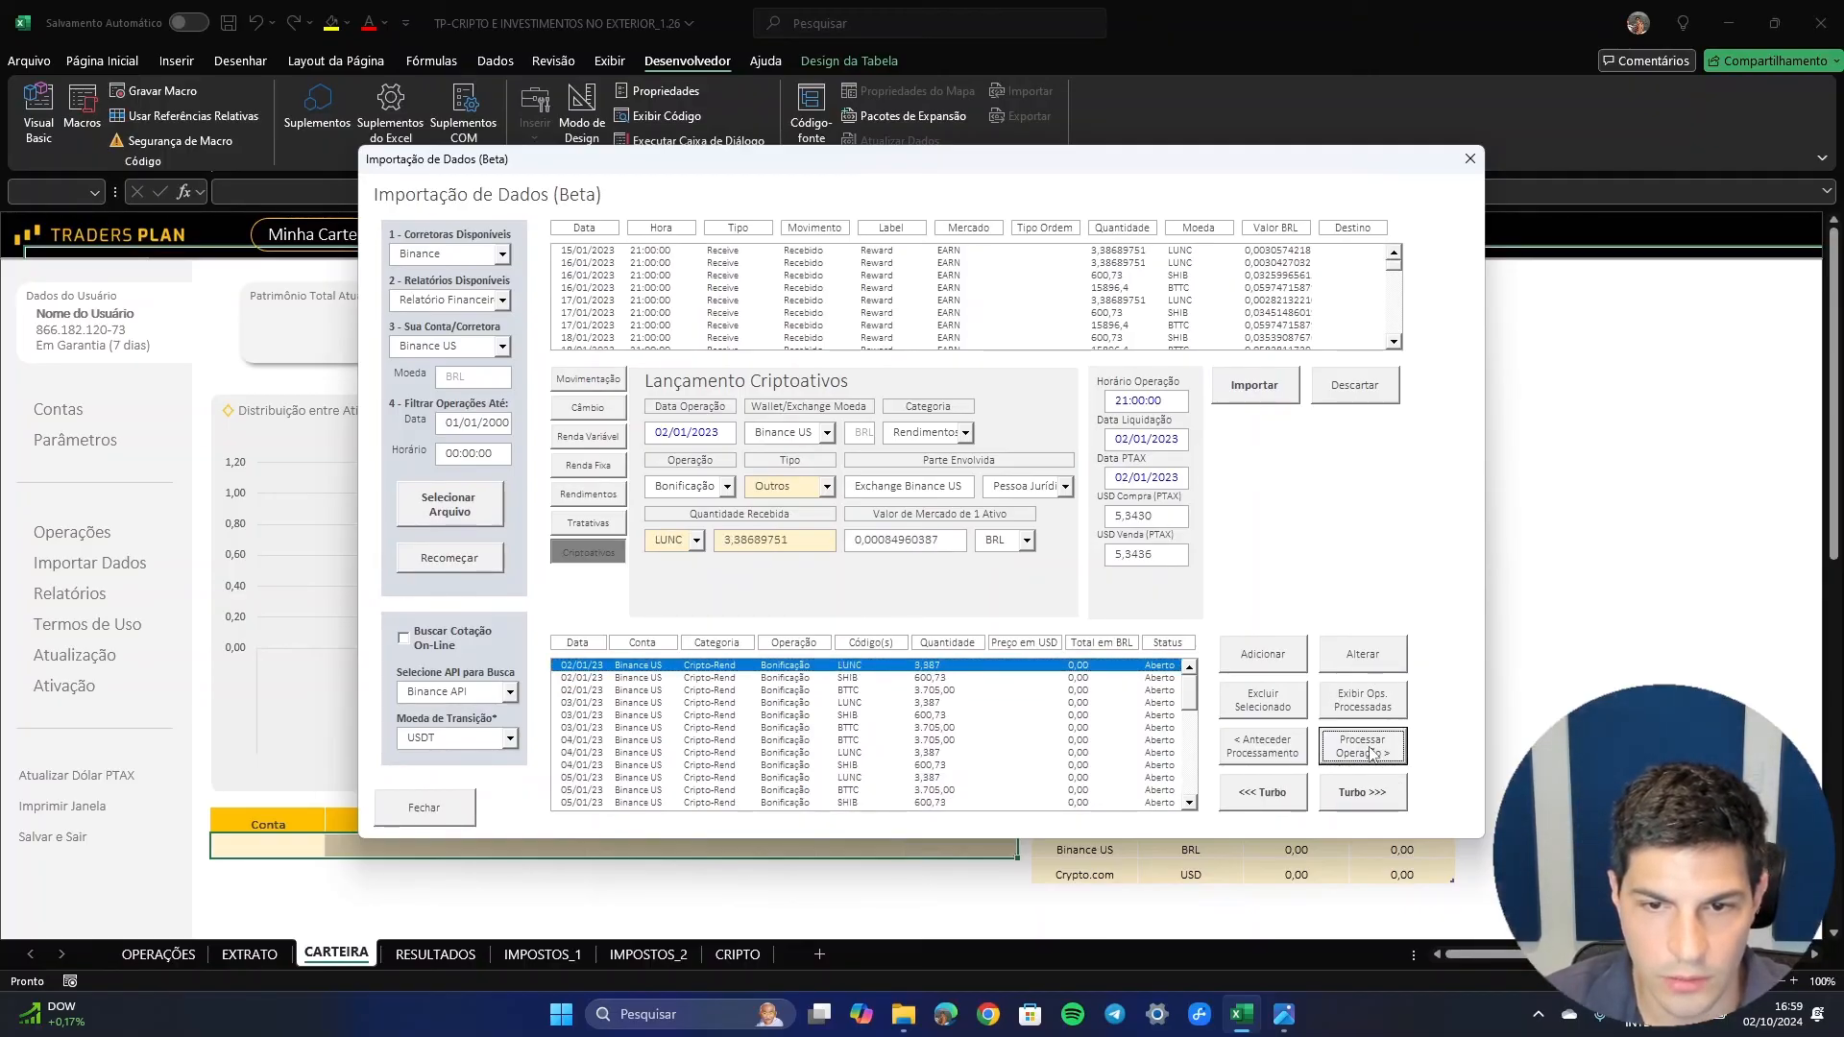
pyautogui.click(1373, 754)
pyautogui.click(1373, 753)
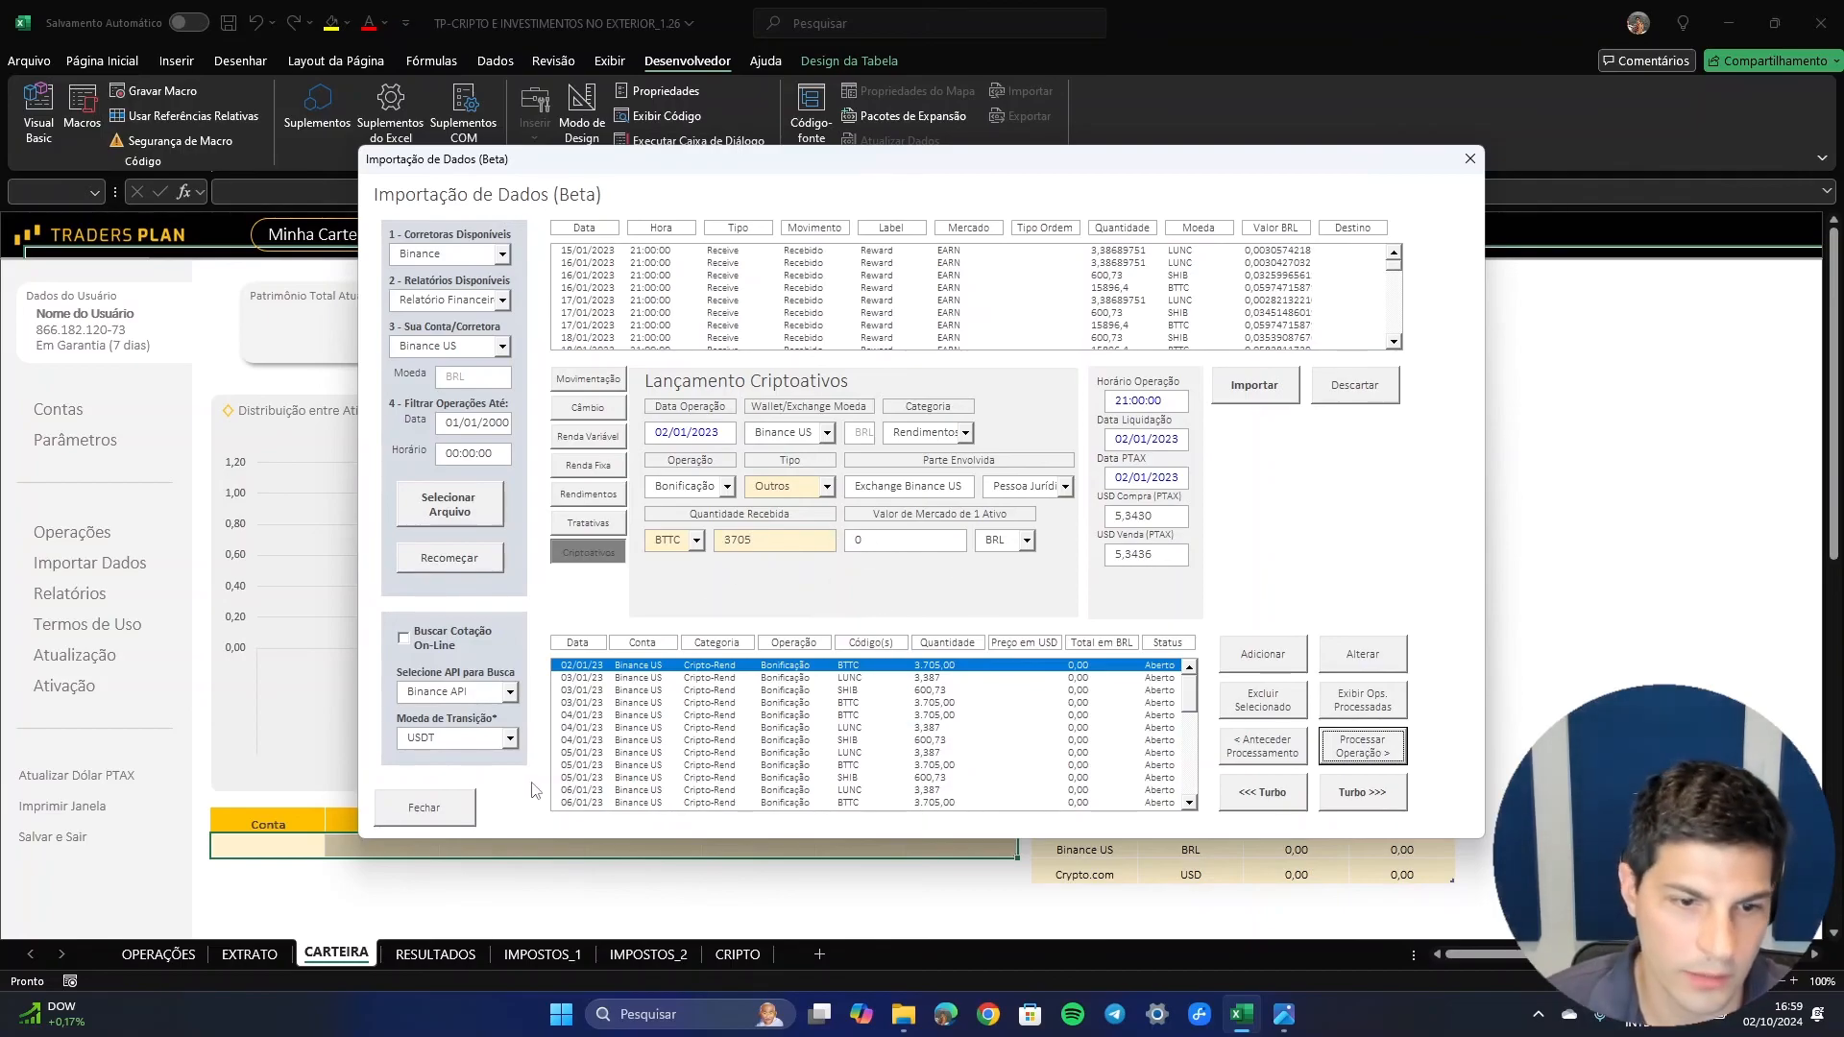
# - Close the import form with the Carteira tables updated and examine the acquisition prices of the BTTC and SHIB positions
pyautogui.click(423, 808)
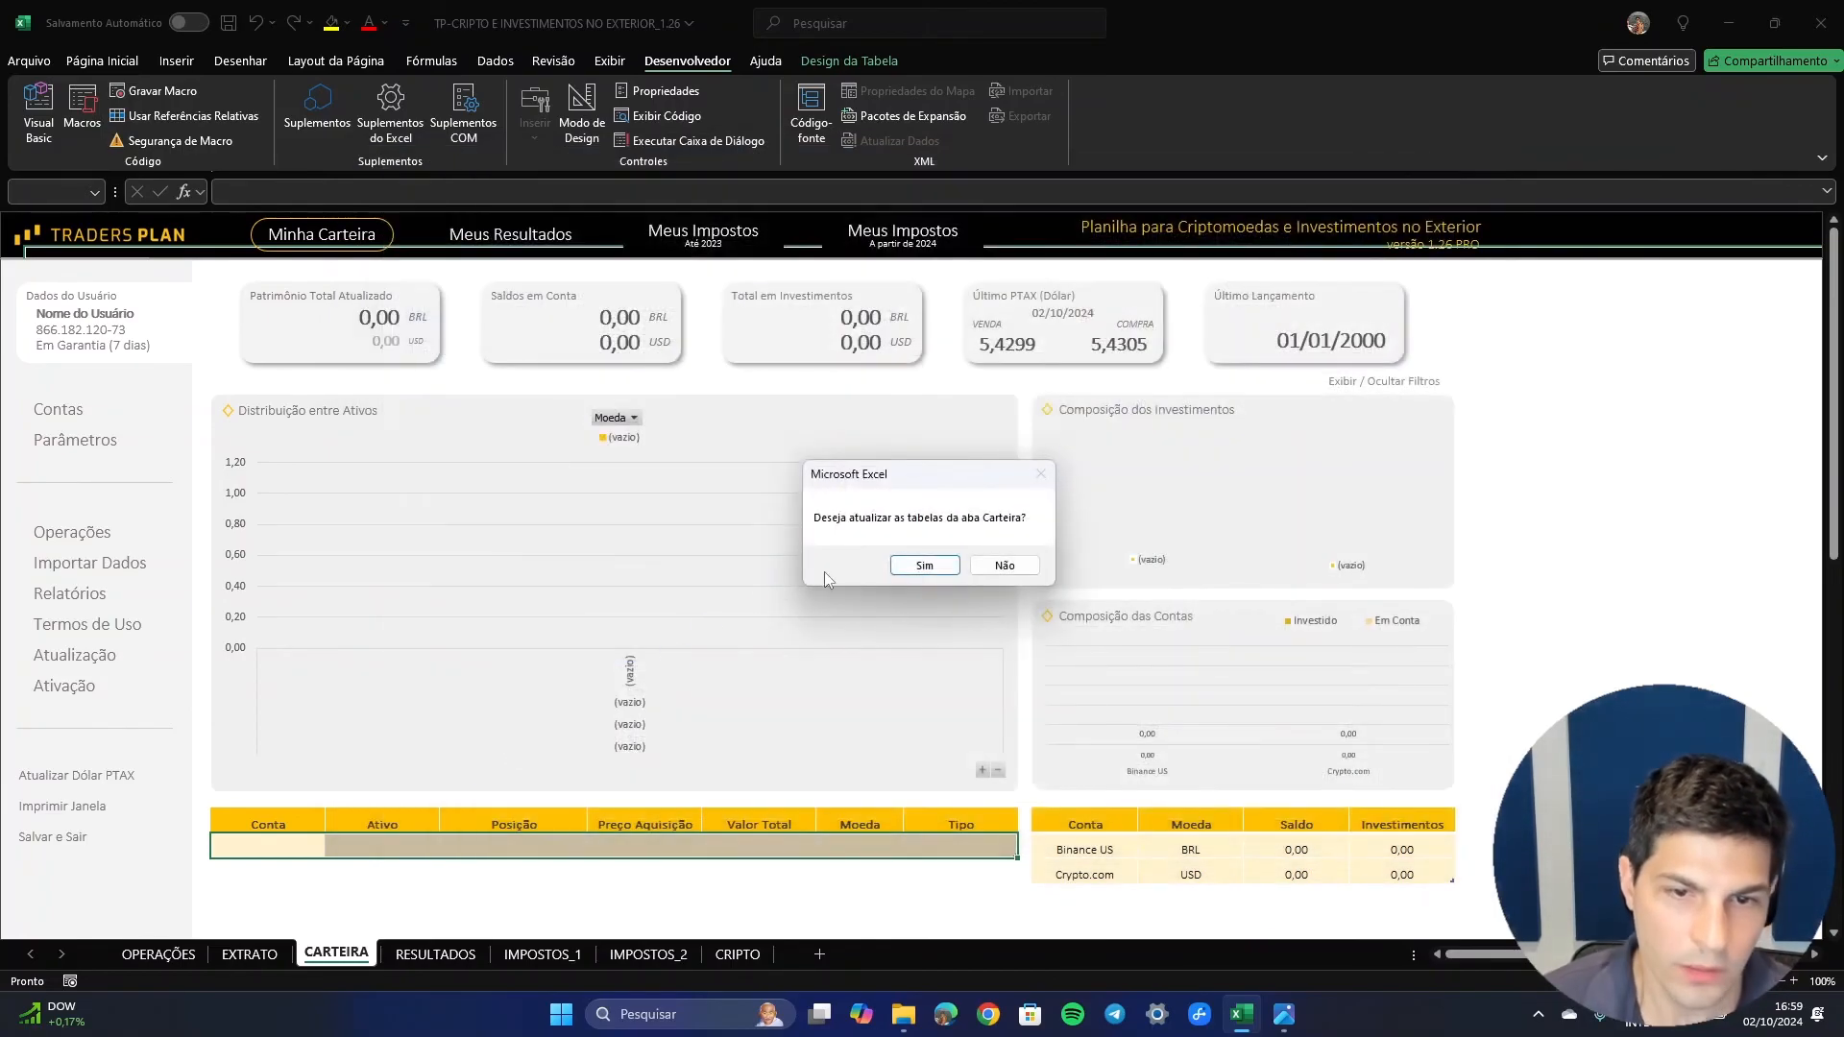
pyautogui.click(924, 566)
pyautogui.scroll(-1, 574, 754)
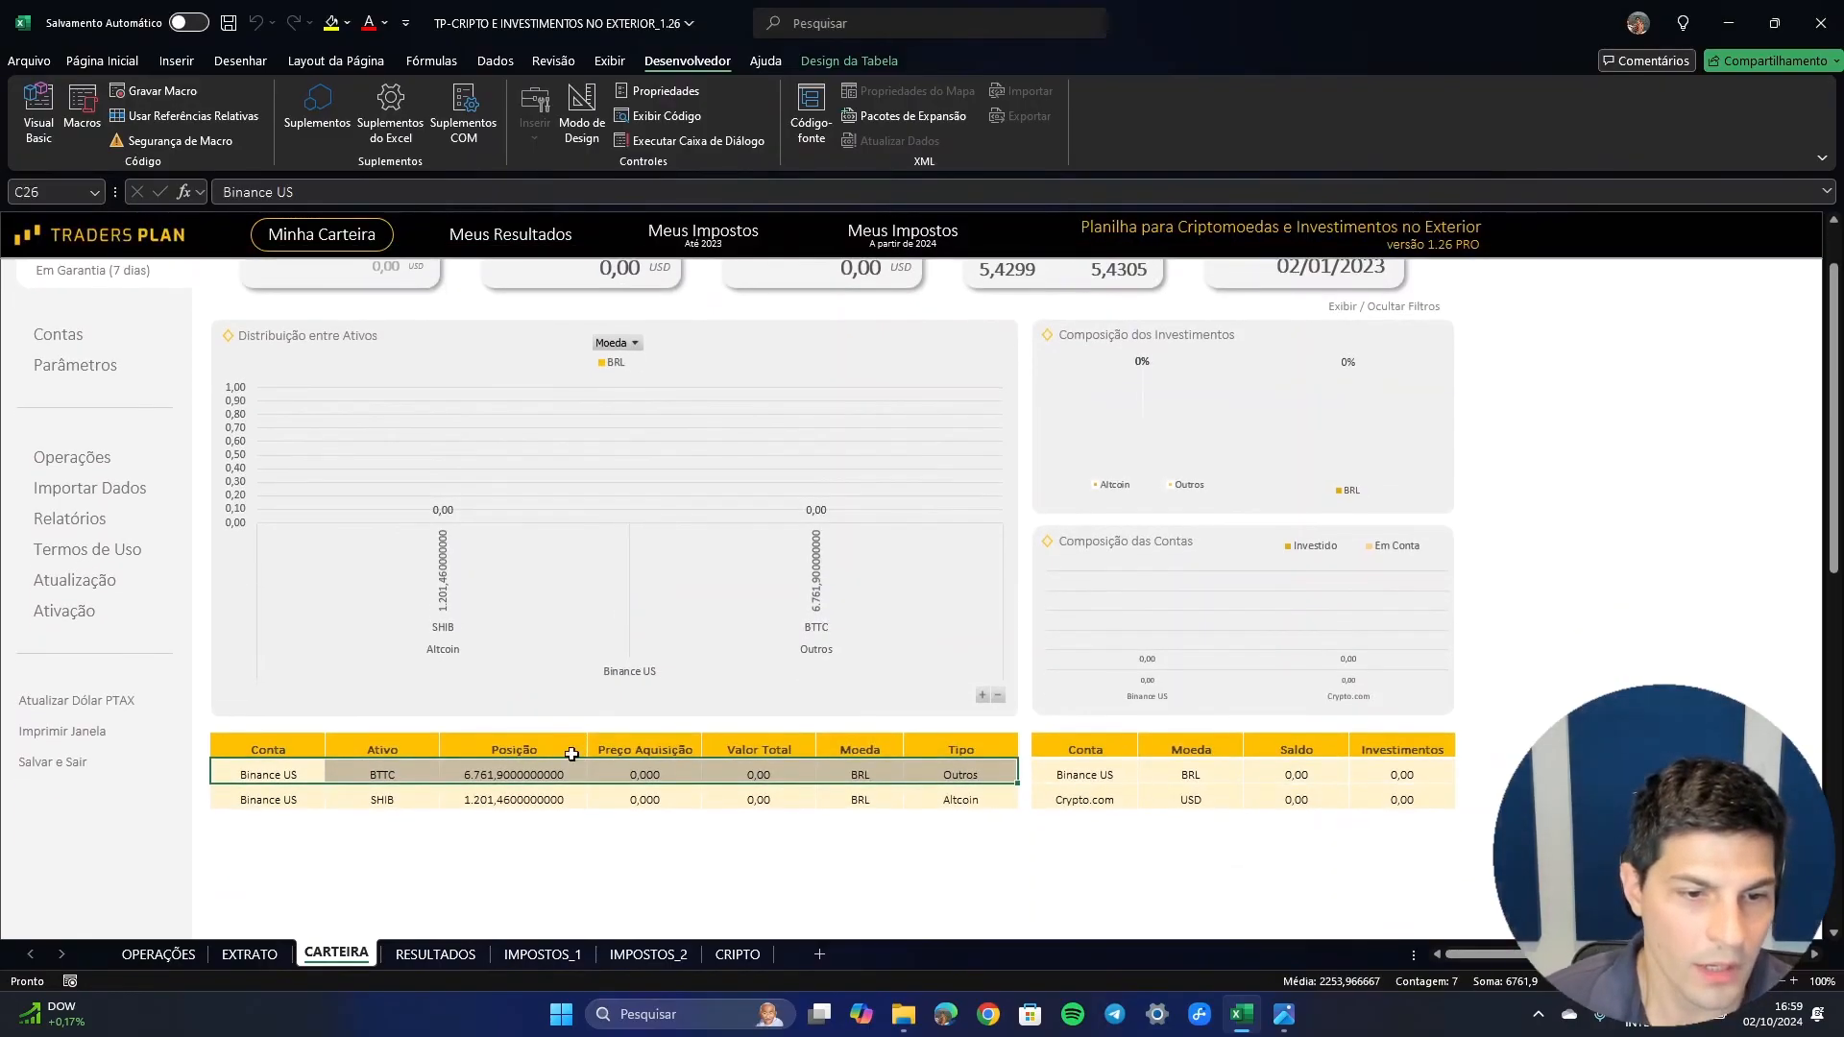
pyautogui.moveTo(269, 778); pyautogui.dragTo(972, 799)
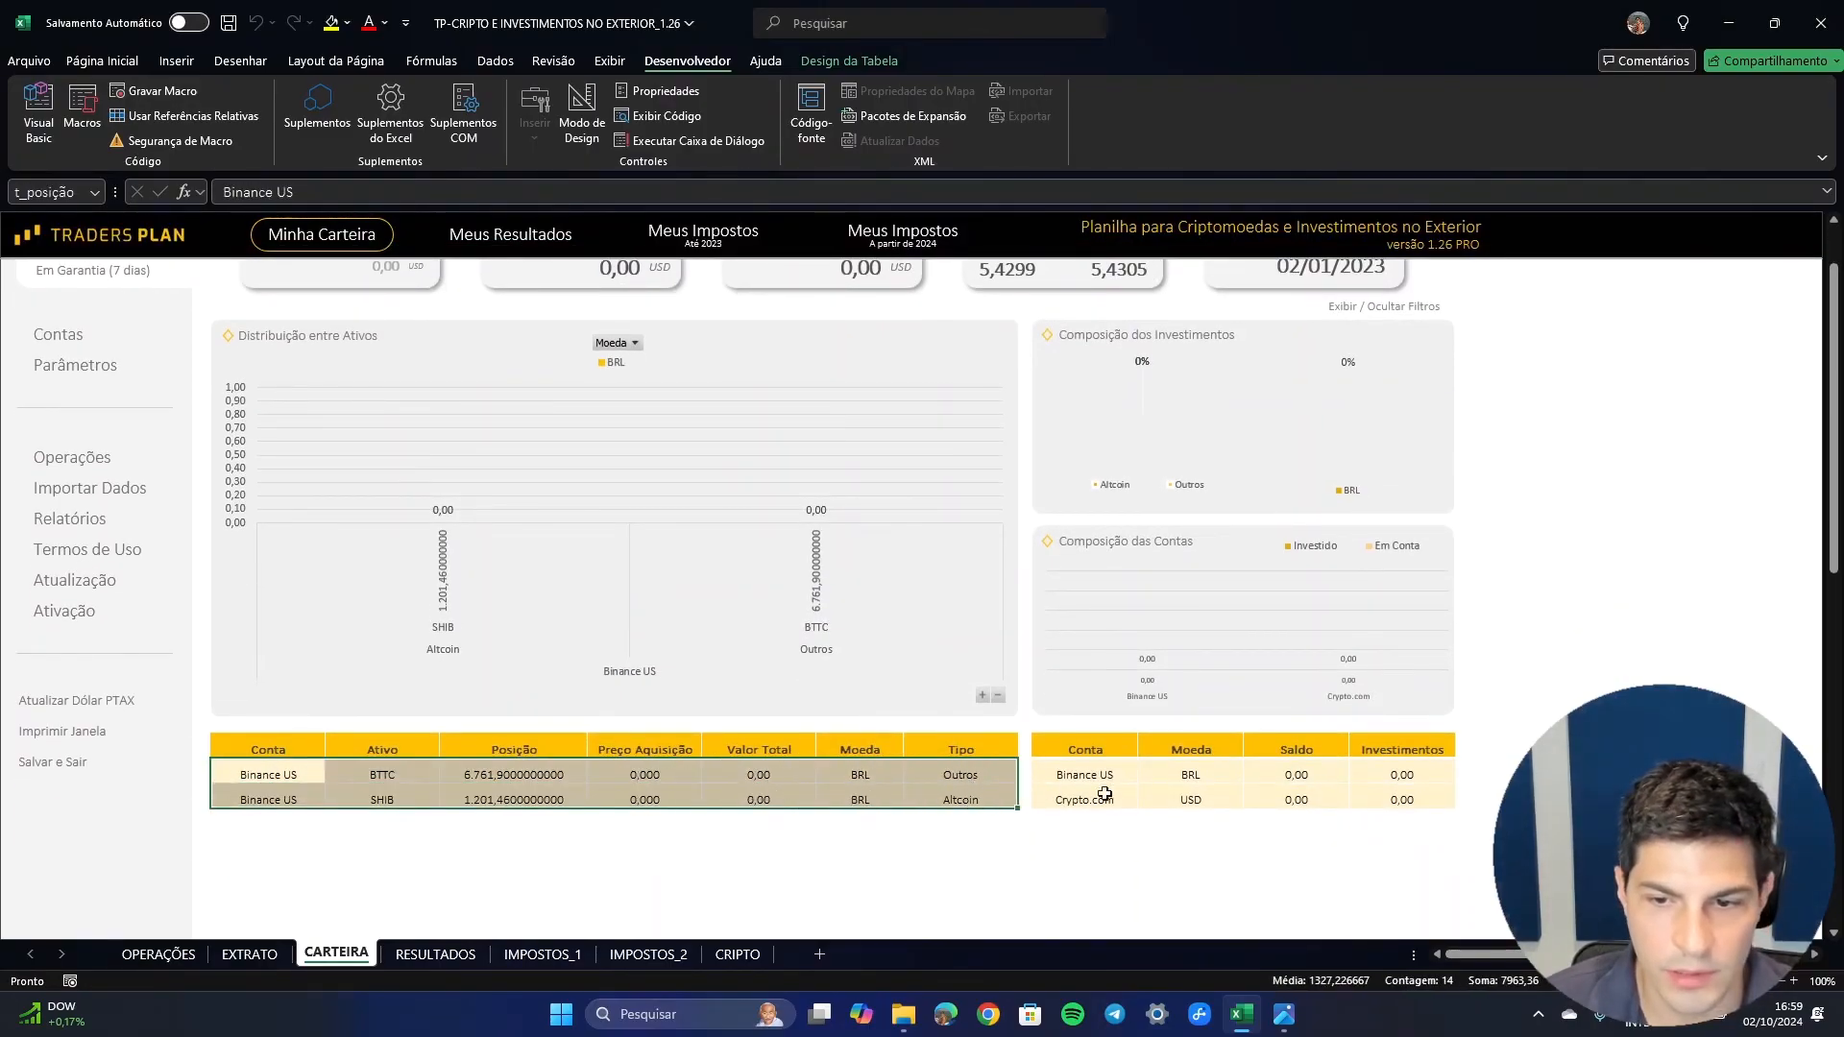
pyautogui.moveTo(680, 775); pyautogui.dragTo(661, 794)
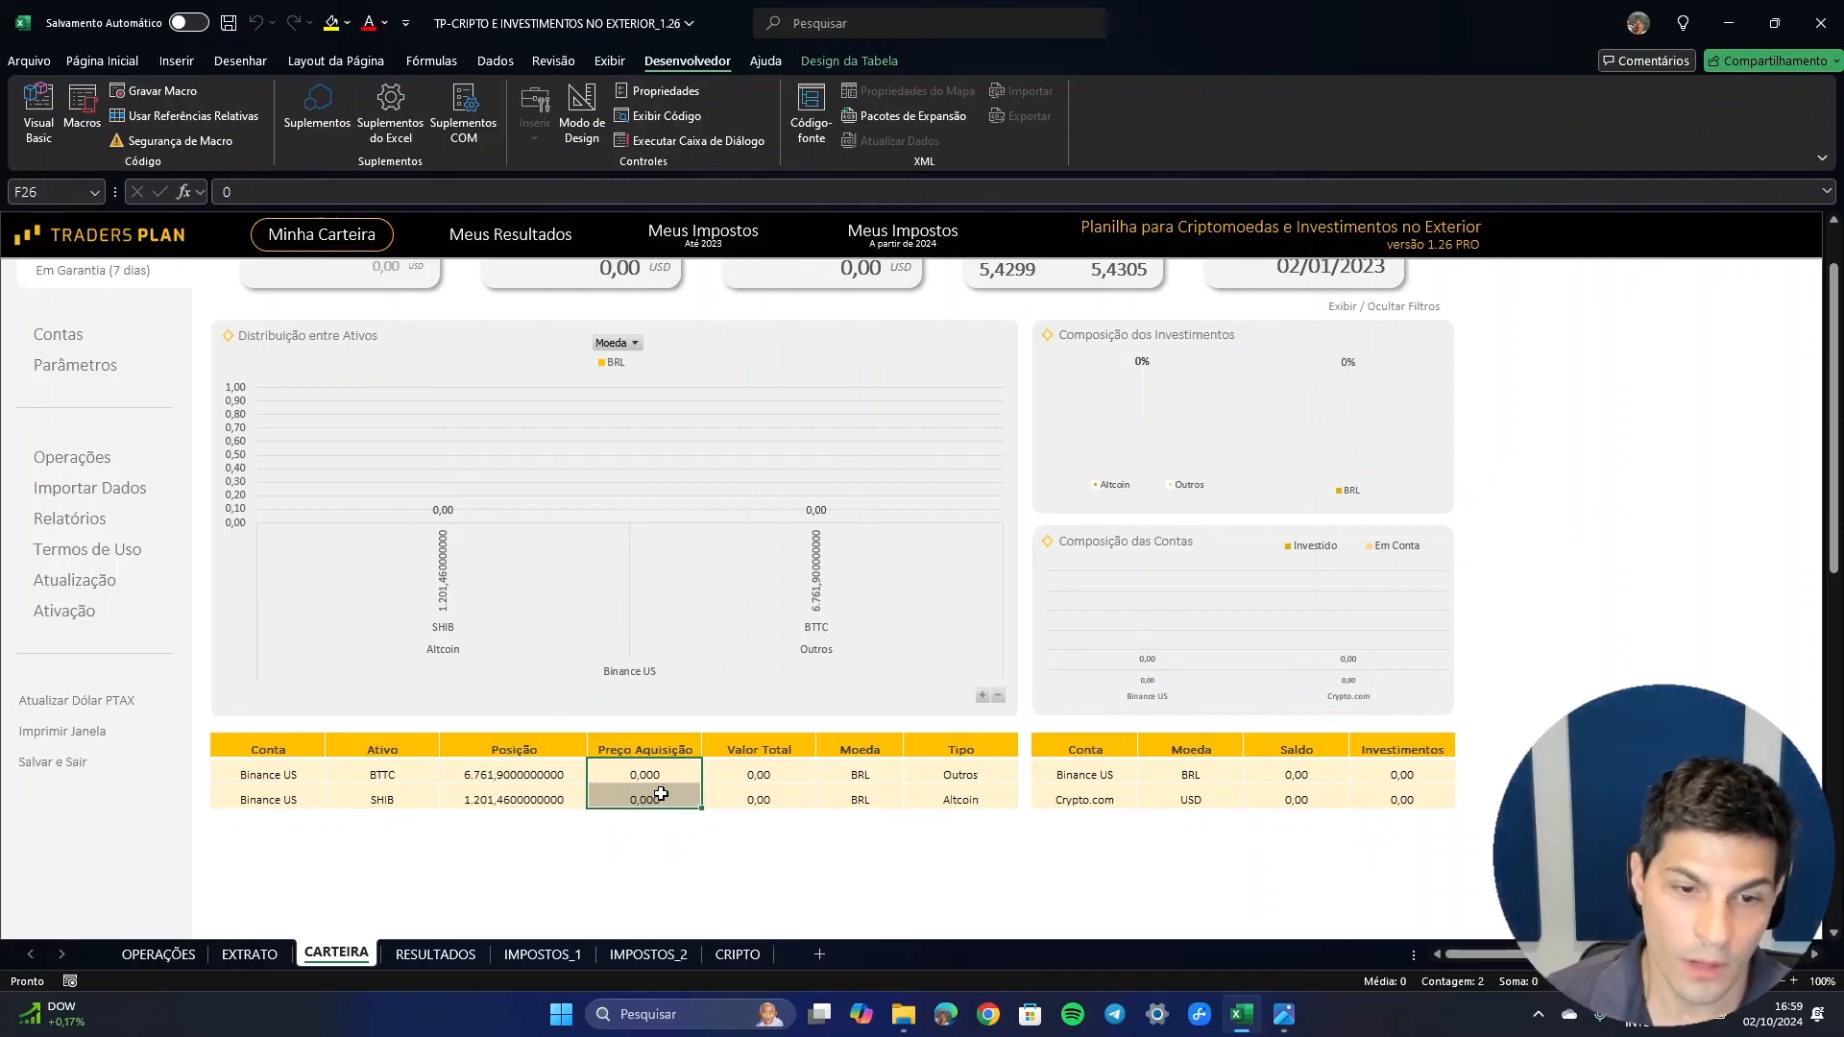
# - Open the operations form, select the first LUNC reward, and update the Carteira tables when leaving the form
pyautogui.scroll(1, 661, 794)
pyautogui.click(63, 533)
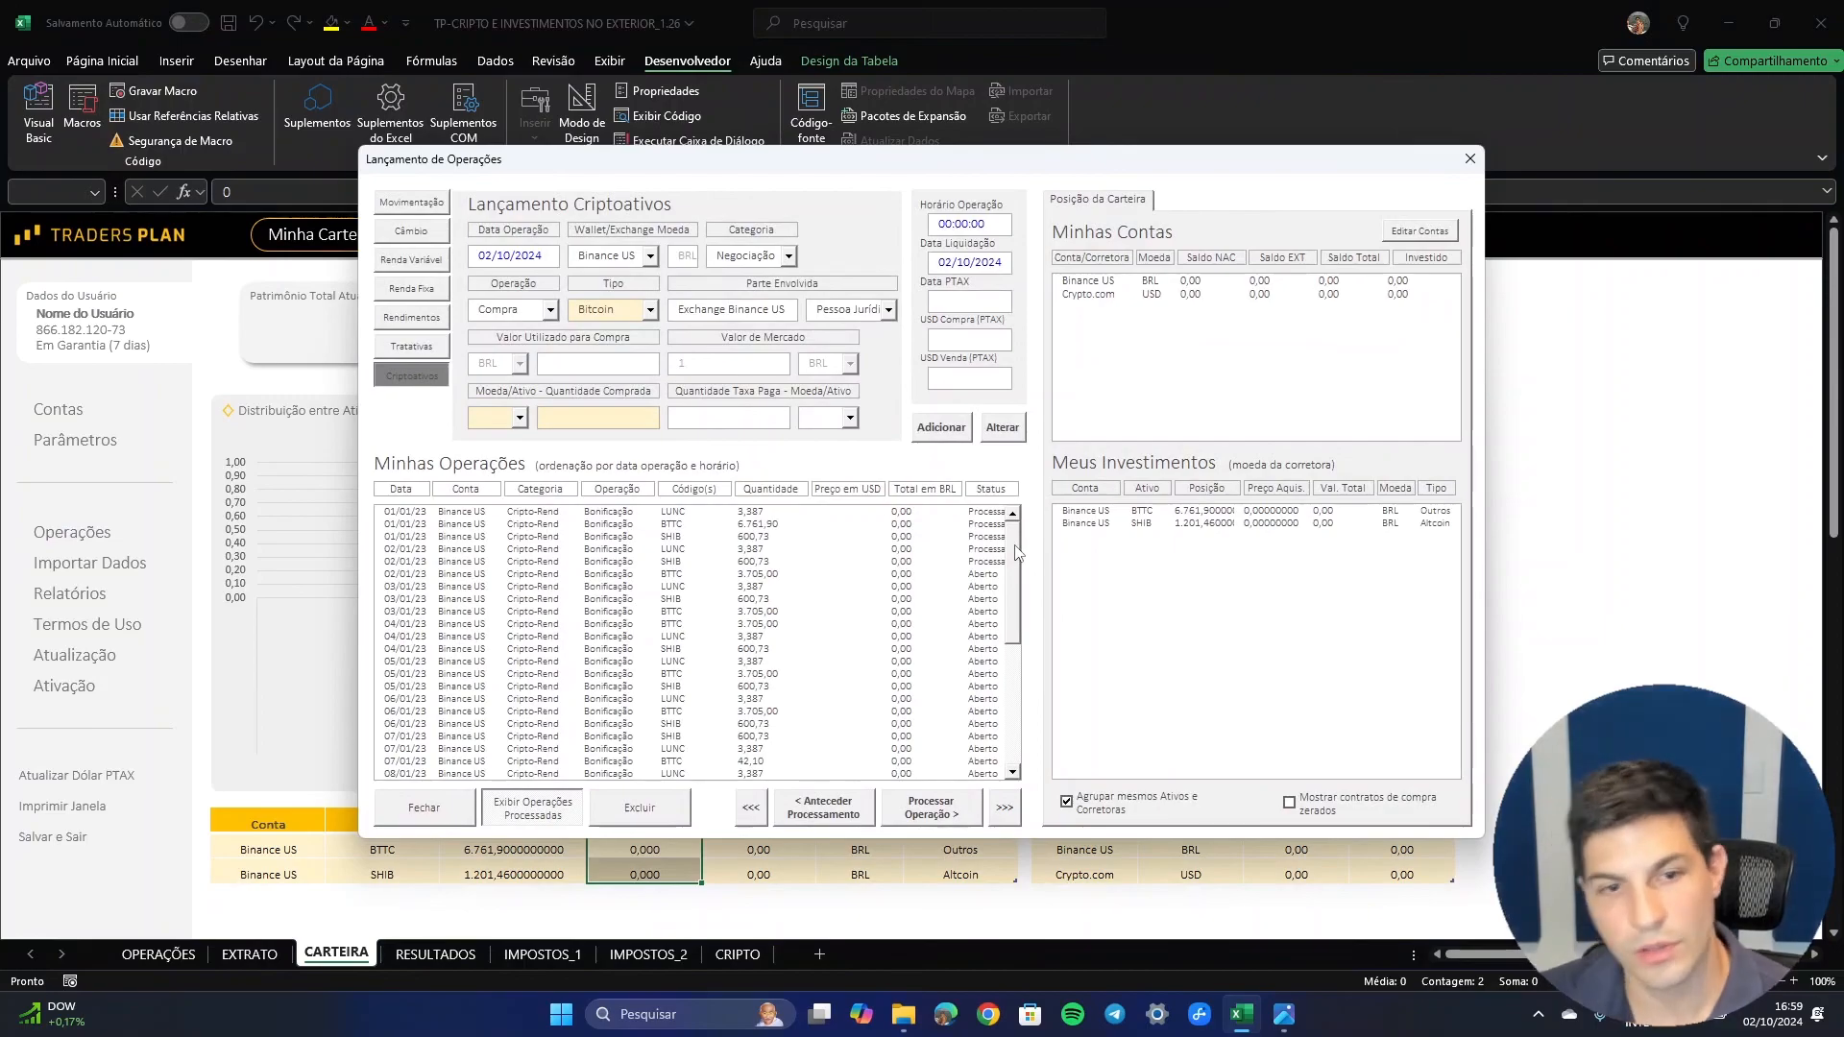
pyautogui.click(708, 513)
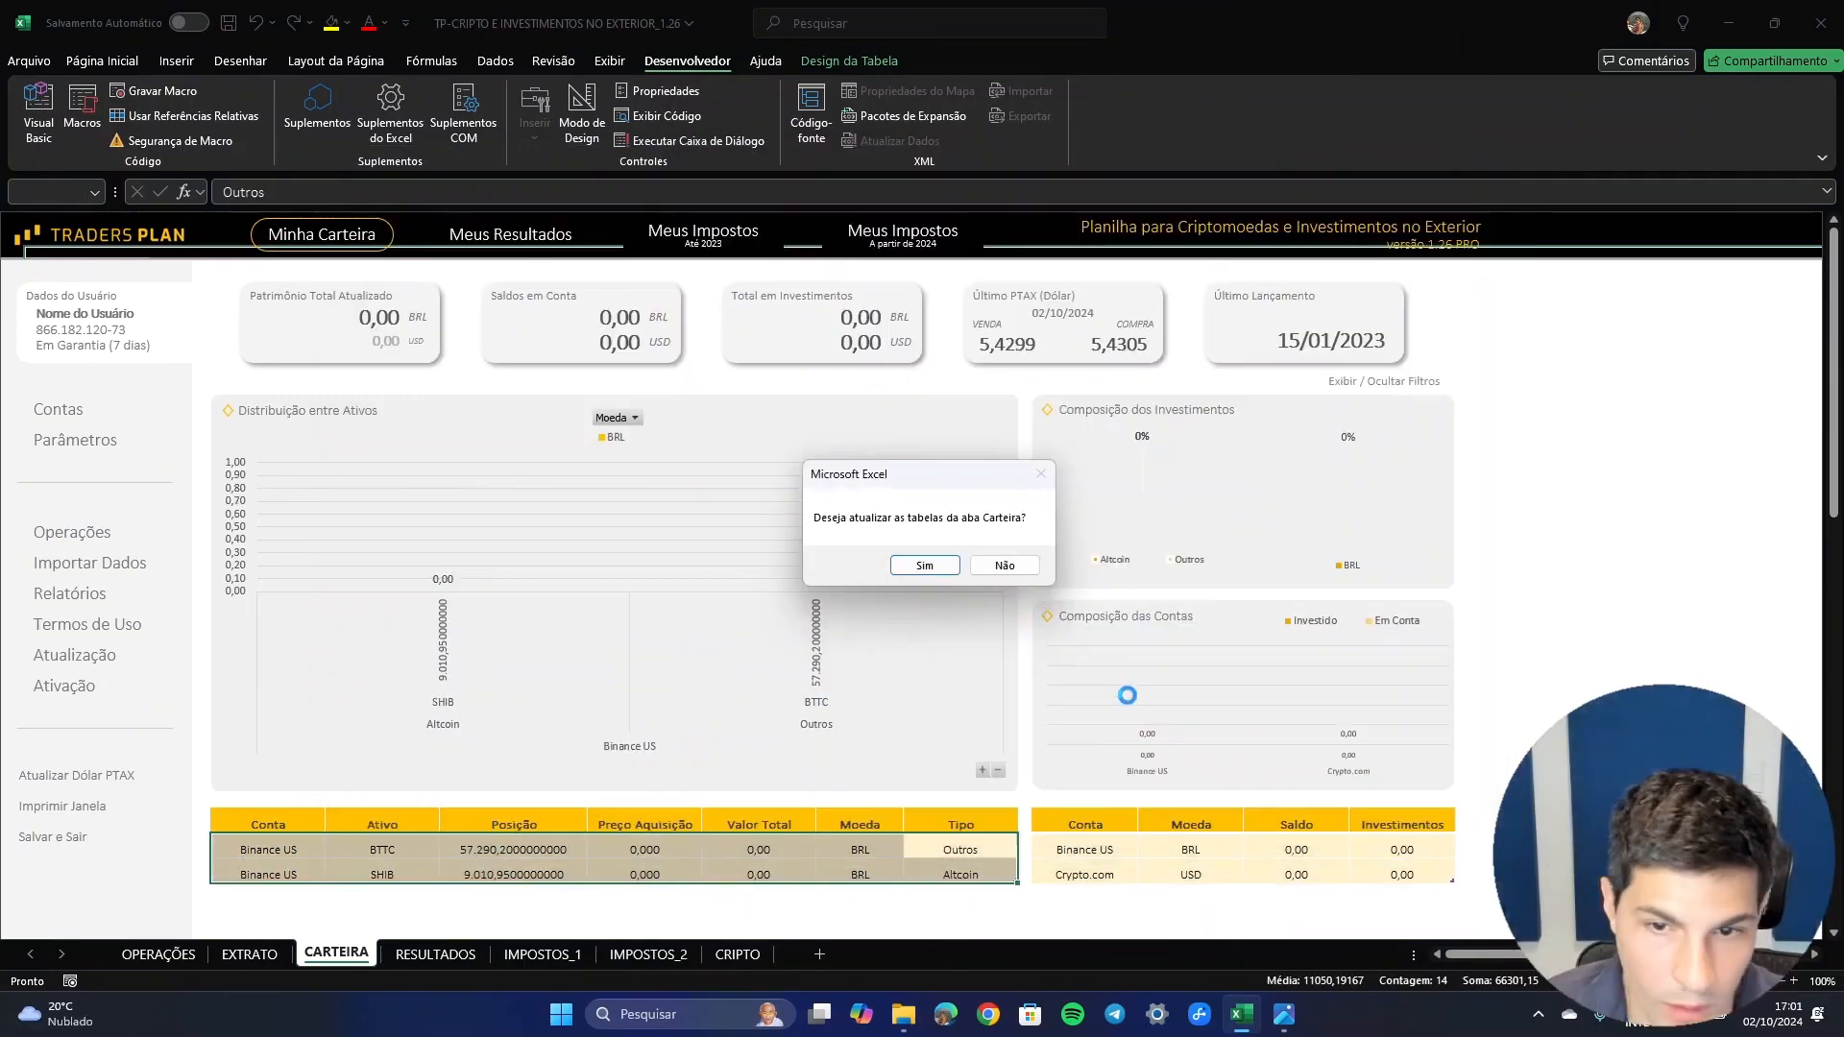
pyautogui.click(926, 565)
pyautogui.click(953, 875)
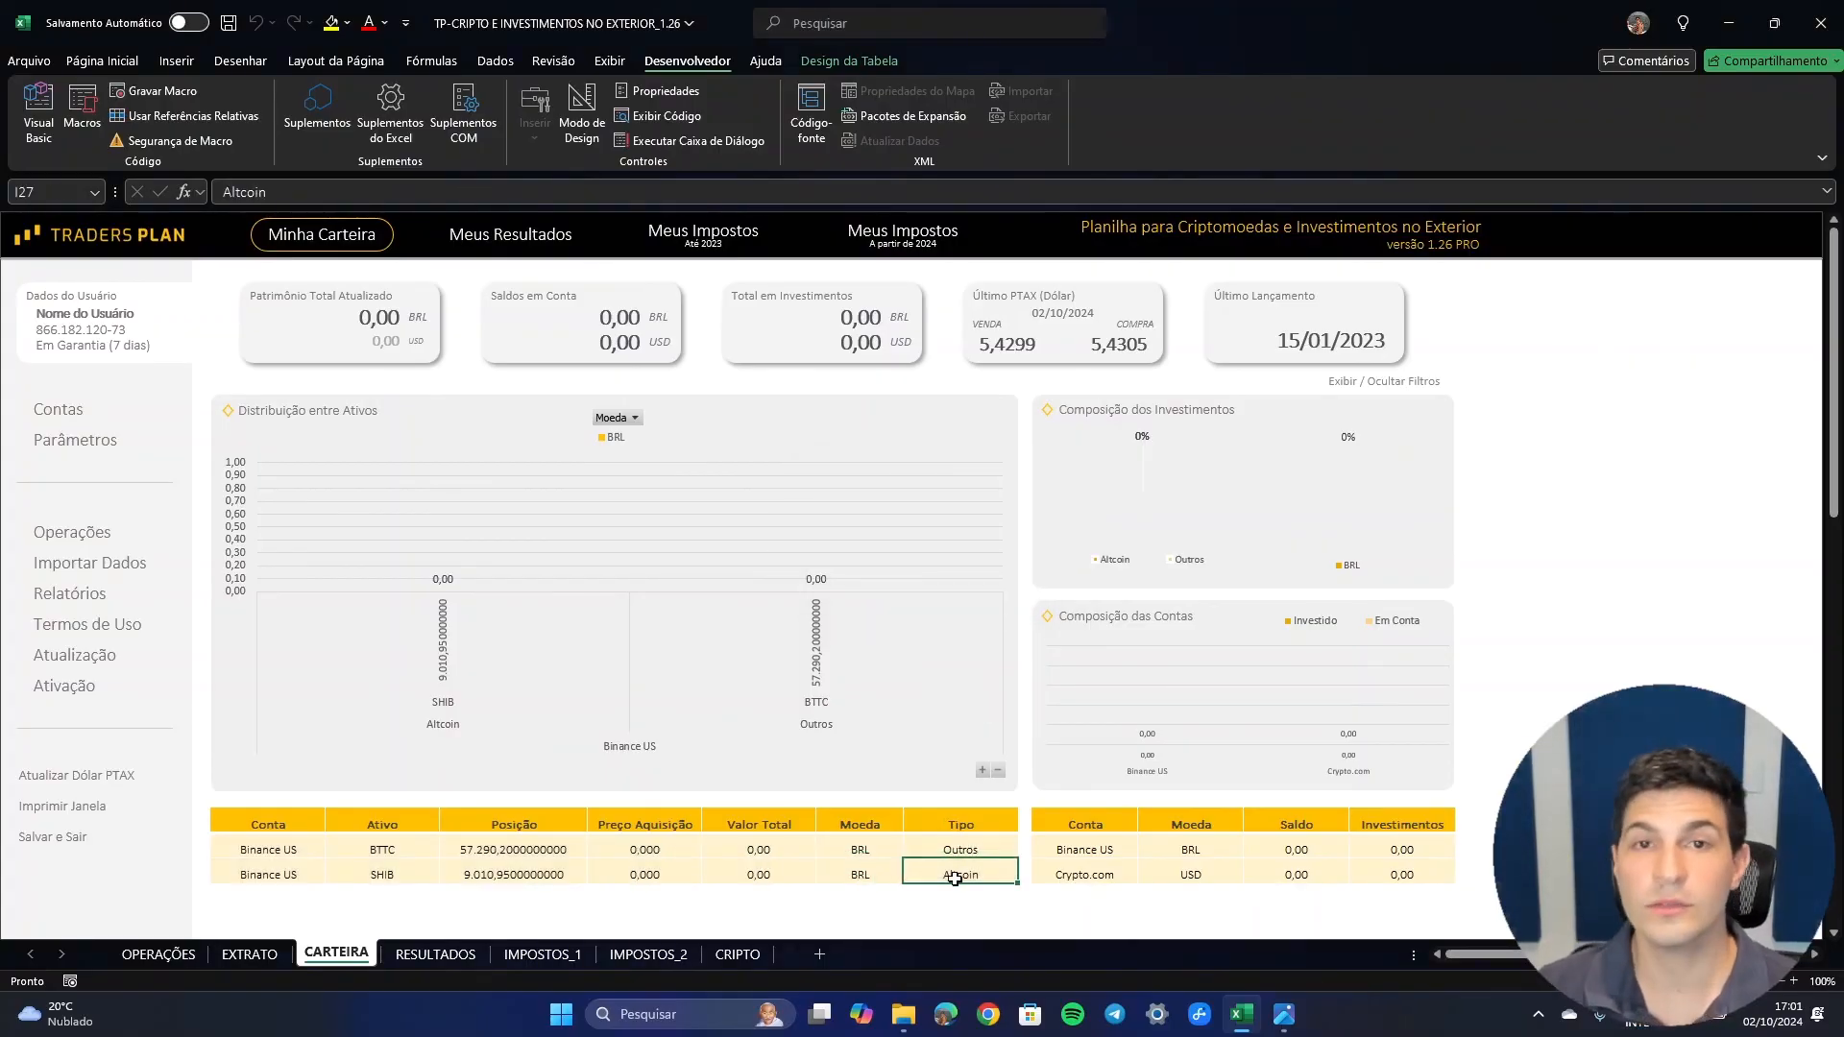